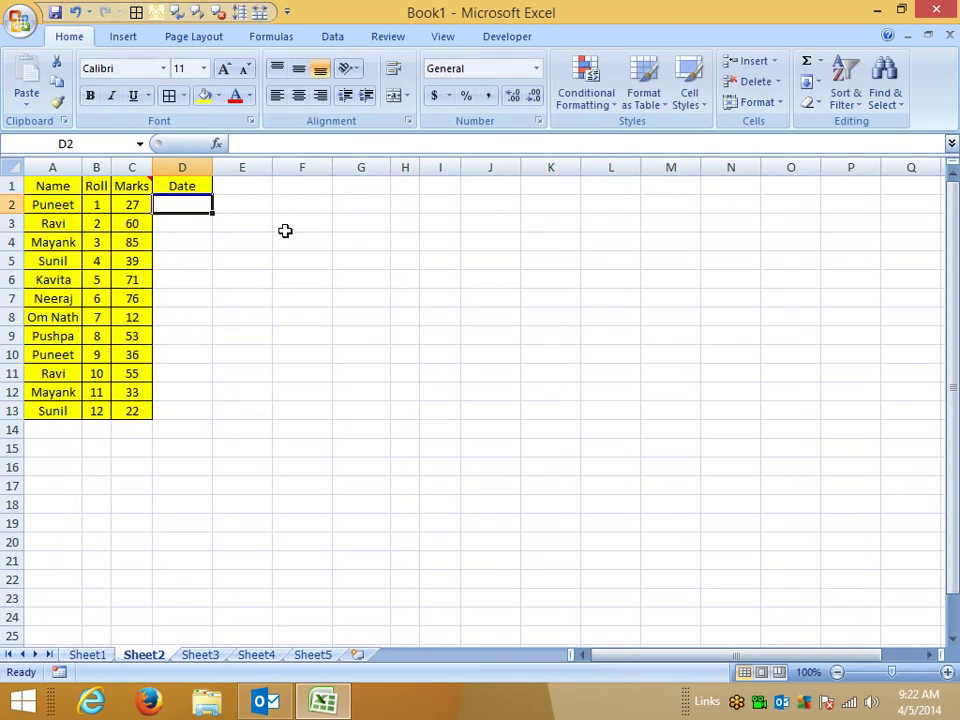
Step: Fill D2:D13 with dates 1-Jan-14 to 12-Jan-14 in dd-mmm-yy format with yellow fill
text(1/1)
key(Return)
key(Up)
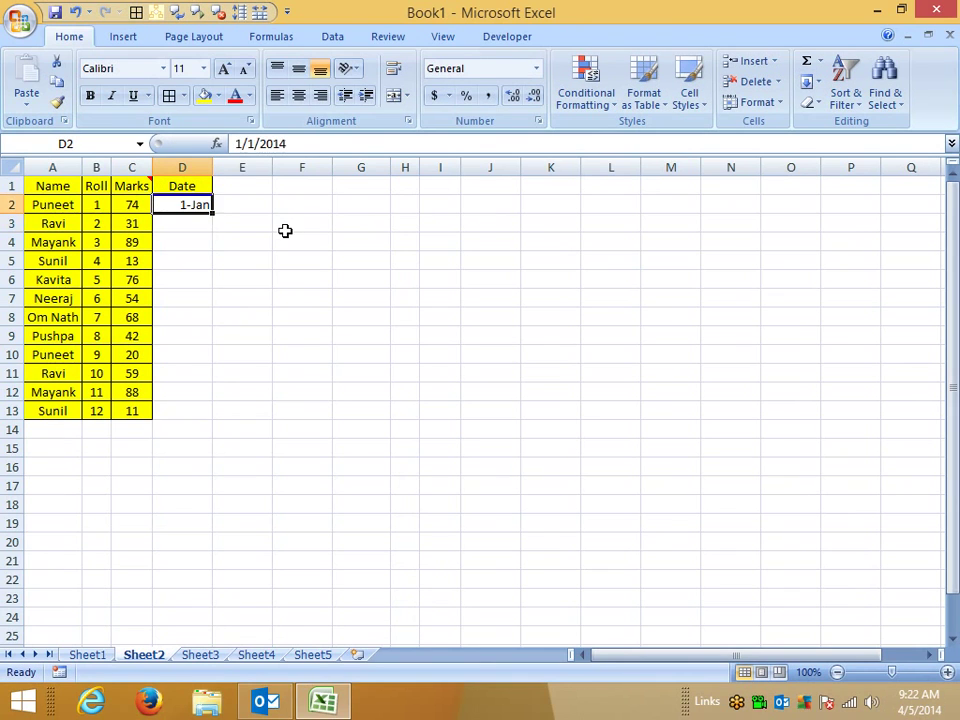
click(215, 219)
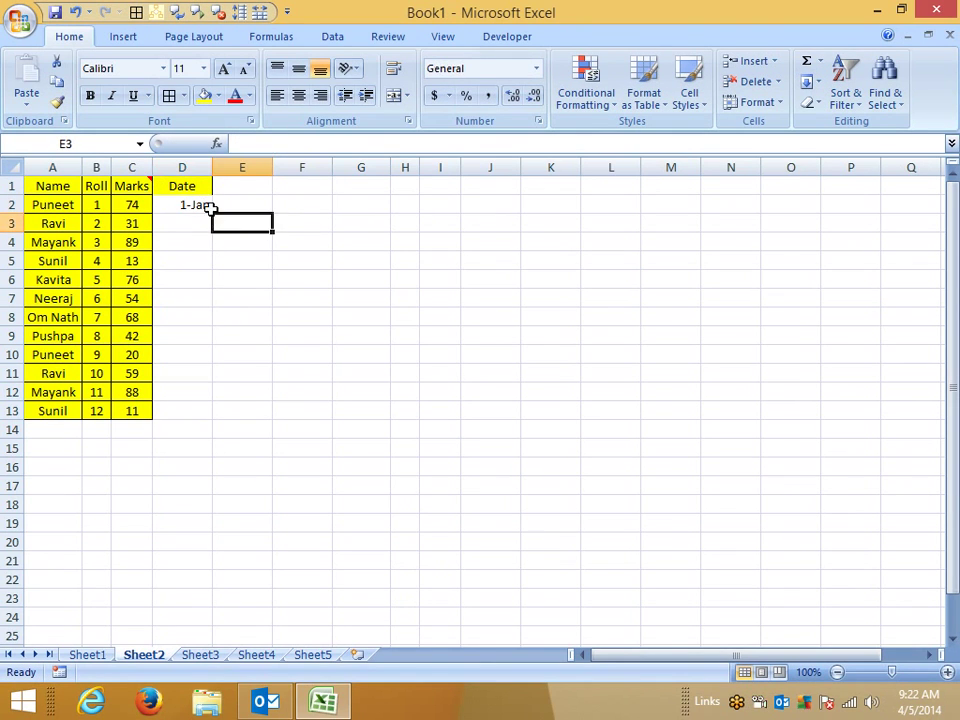
click(206, 206)
drag(212, 212, 213, 418)
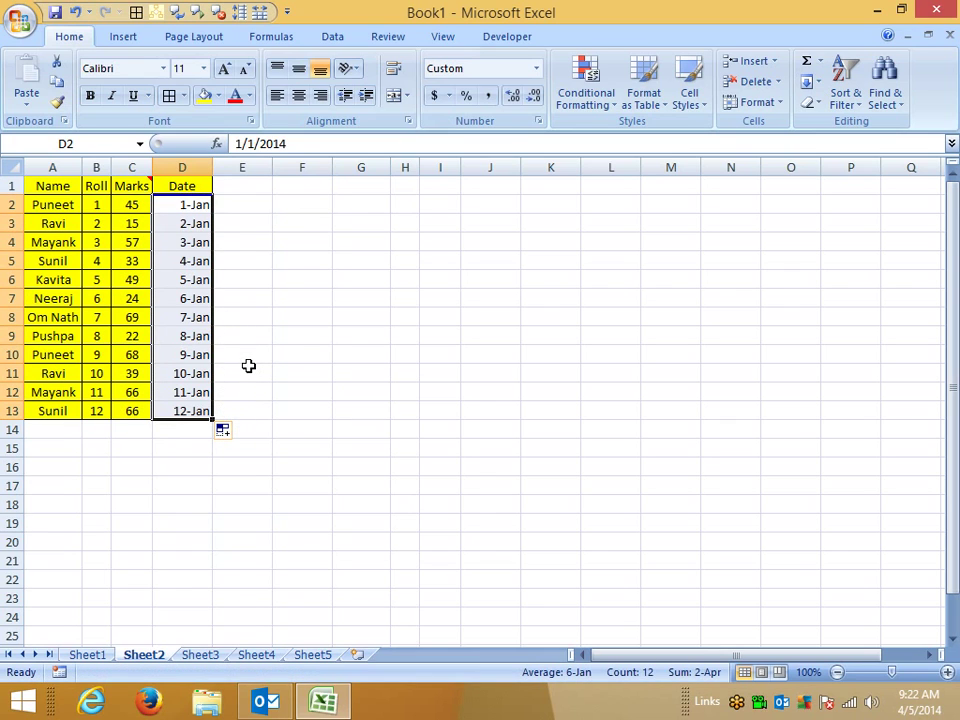
key(ctrl+shift+3)
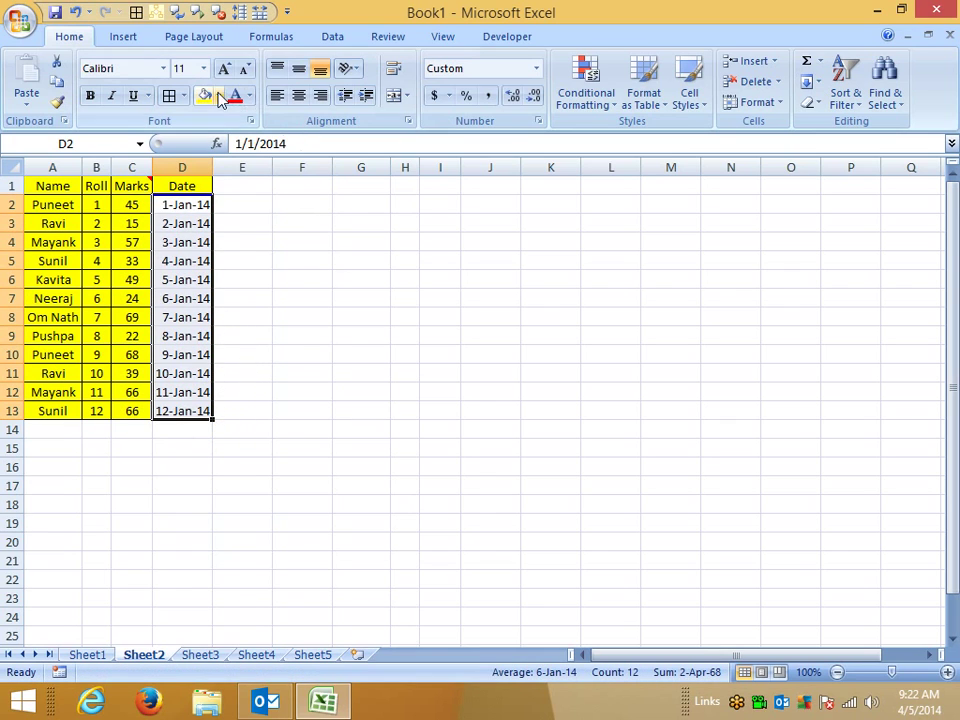
click(205, 96)
Step: Paste Special the dates as values into G2:G13, giving serials 41640–41651
key(ctrl+c)
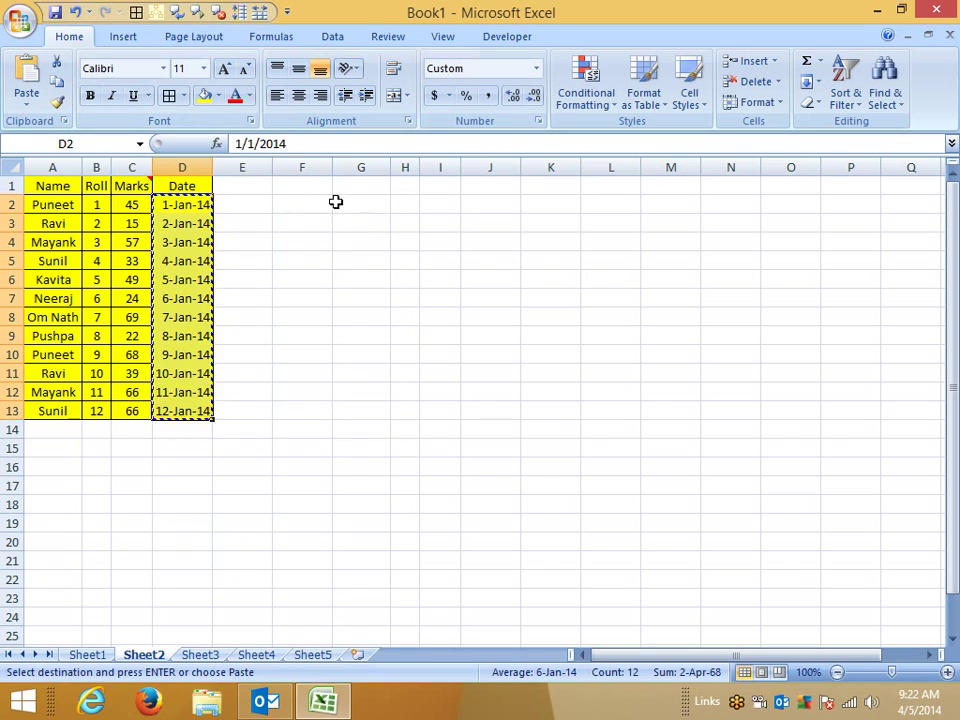
right_click(336, 203)
click(372, 276)
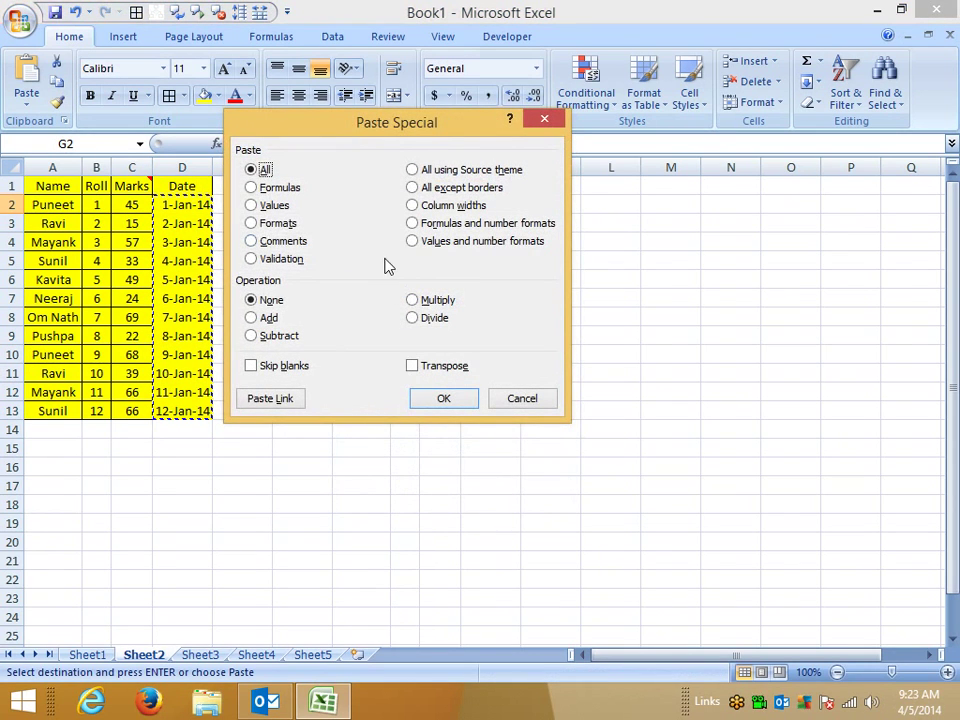
click(262, 205)
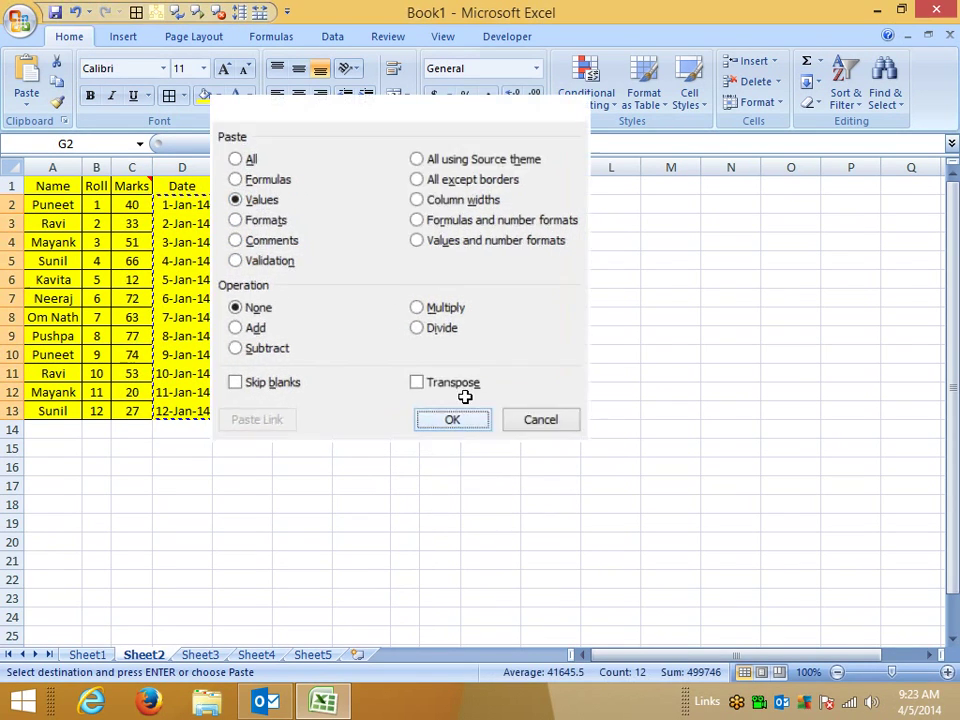
click(465, 396)
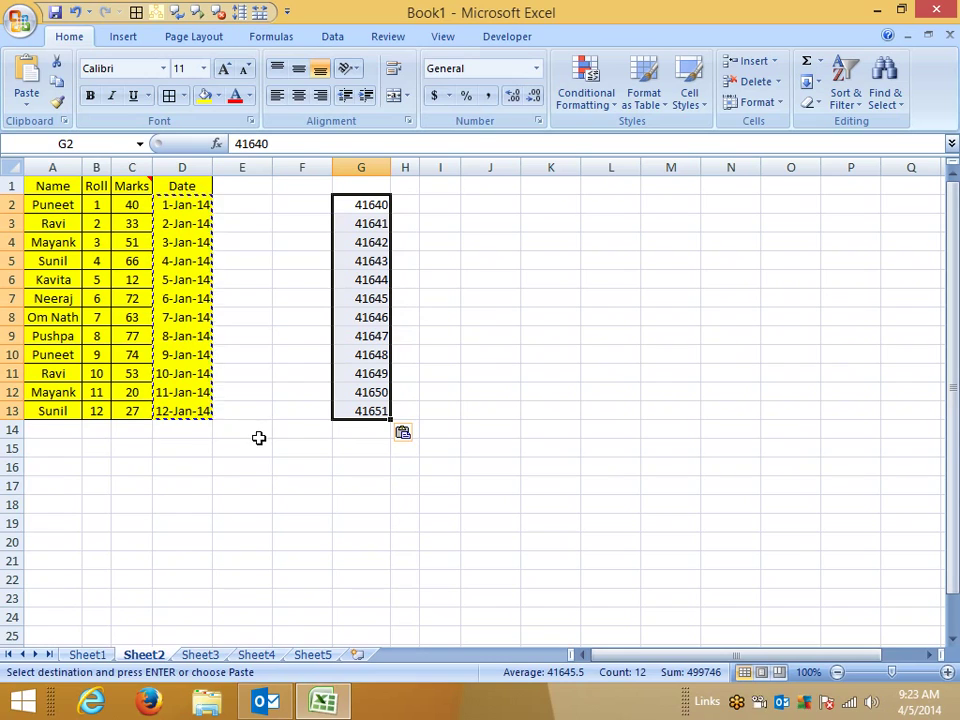
key(Escape)
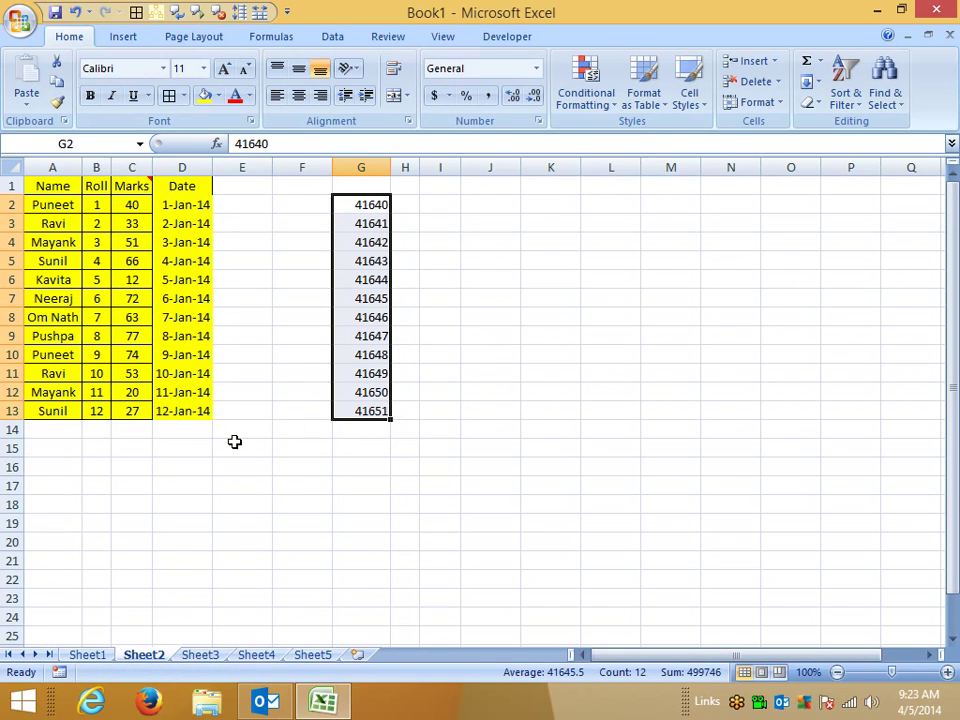
Step: Enter 1 in D15 and check its underlying date 1/1/1900 in the formula bar
drag(200, 447, 157, 472)
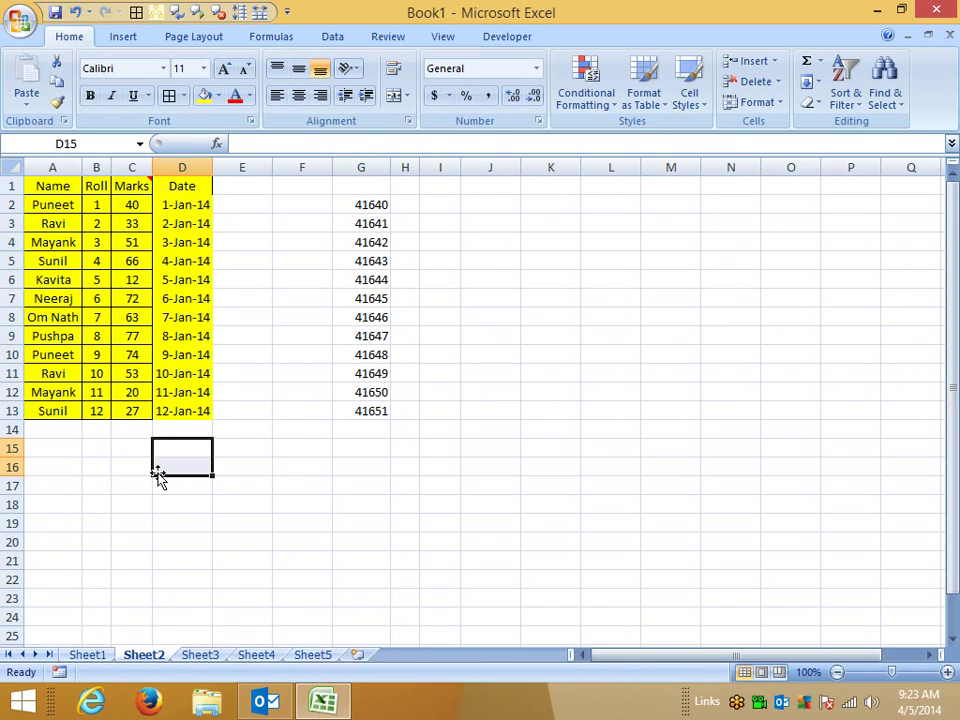
click(191, 456)
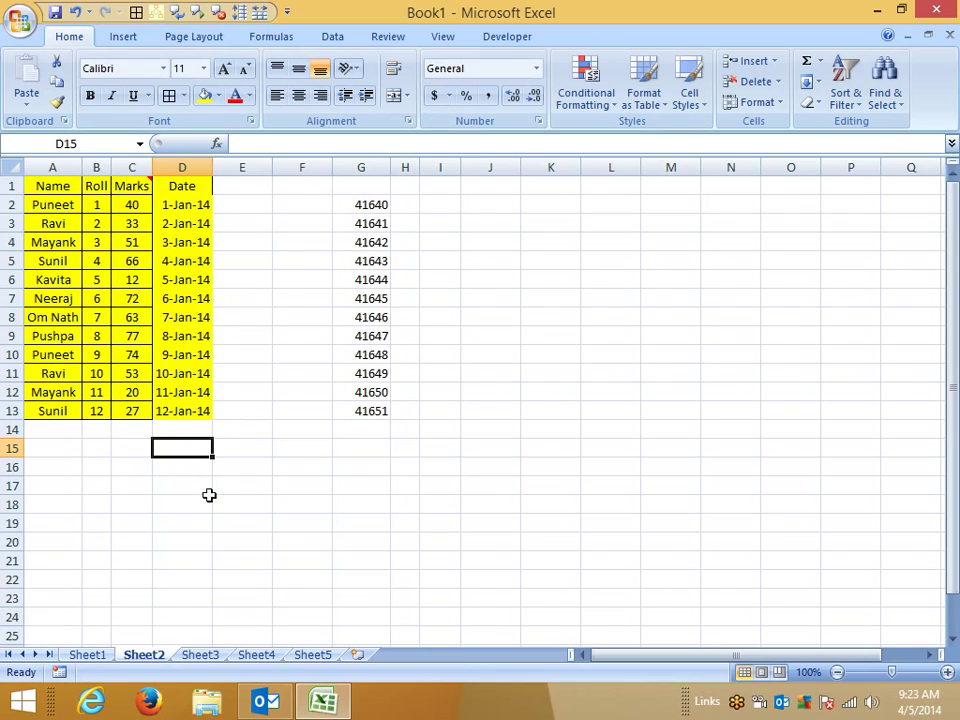
text(1)
key(Return)
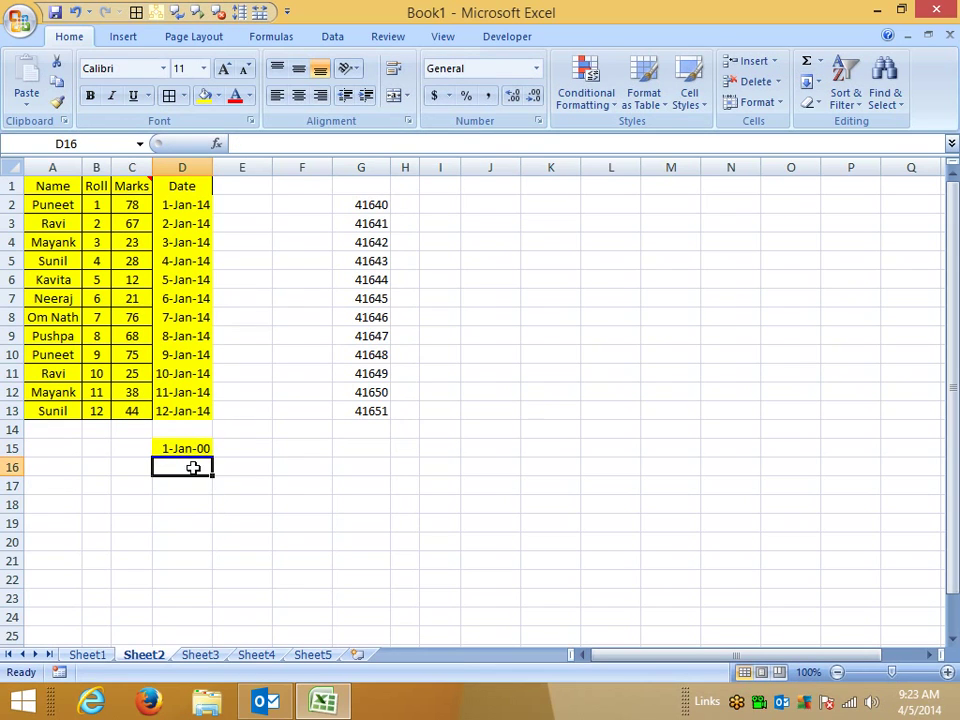
click(180, 446)
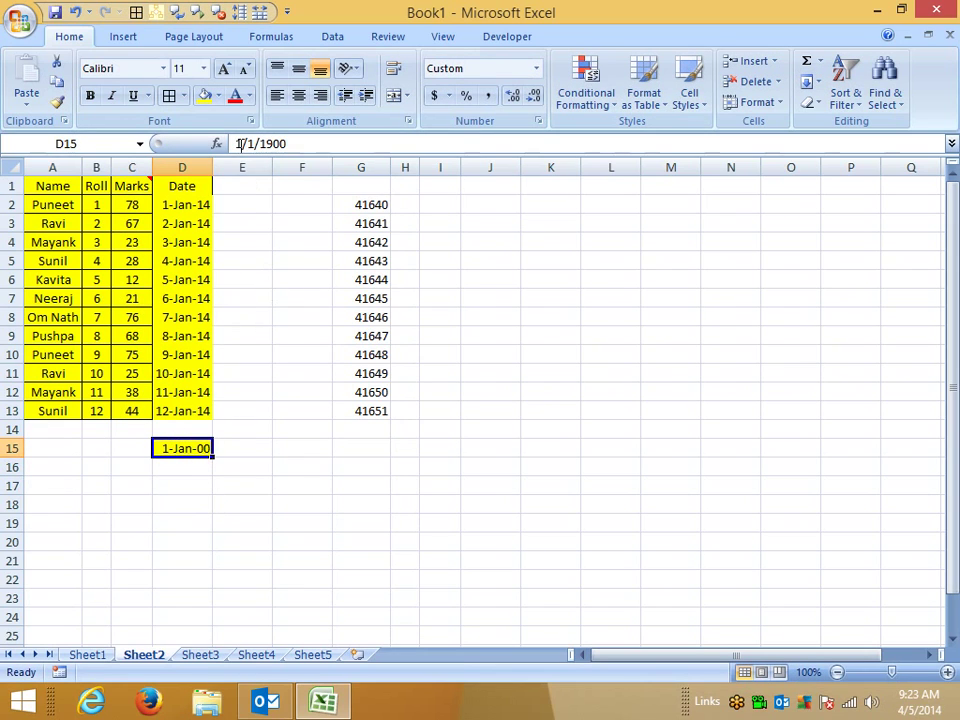
drag(236, 144, 334, 145)
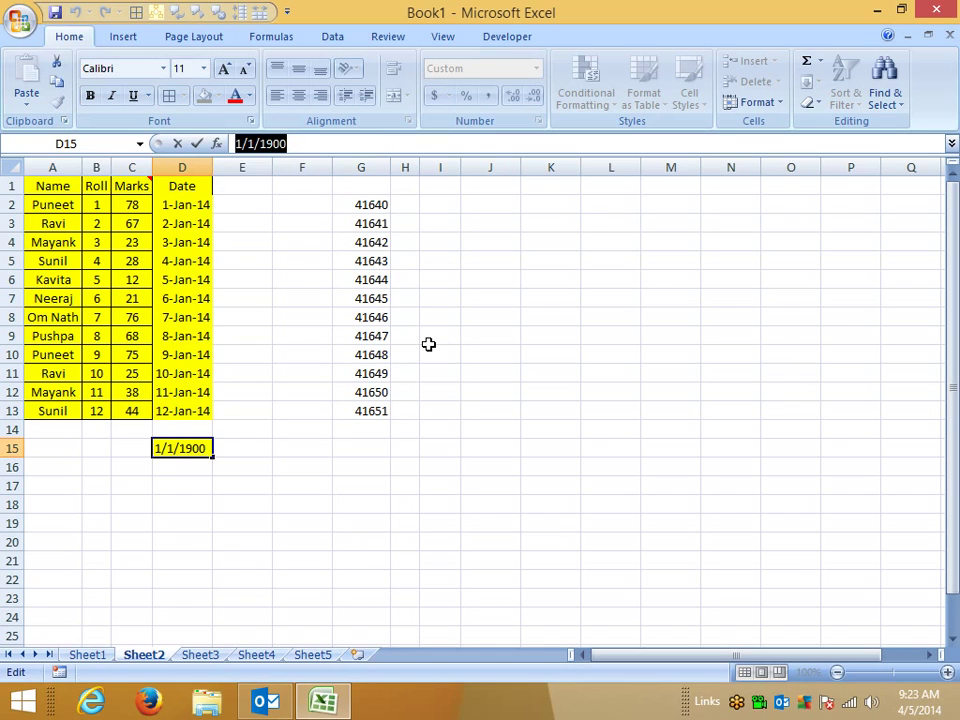
key(End)
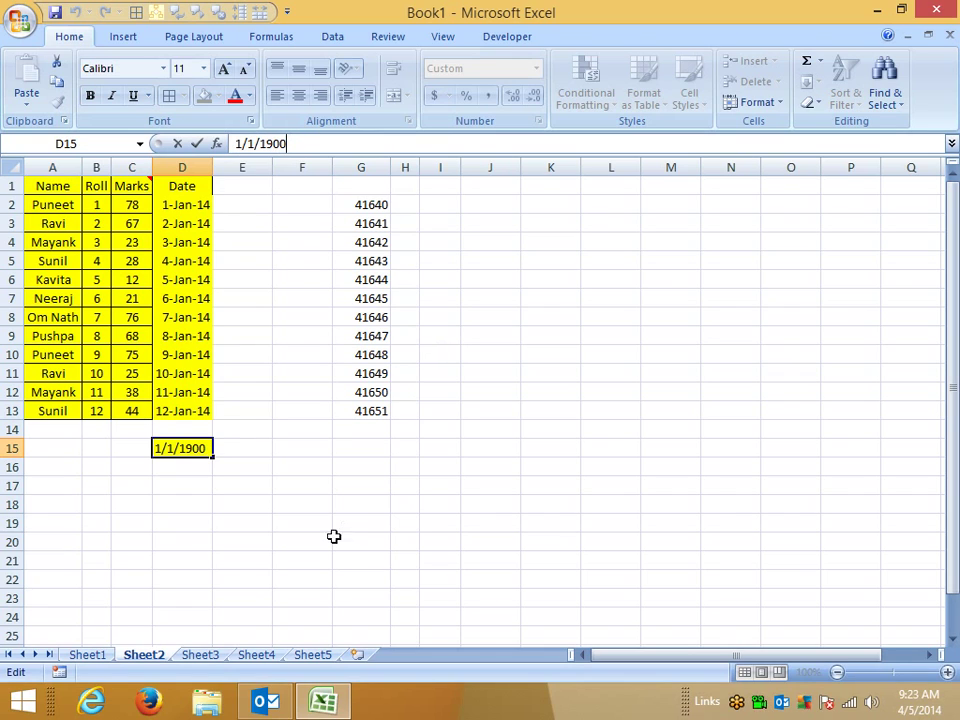
click(314, 504)
Step: Type 1-jan into cell F15
click(268, 450)
key(Right)
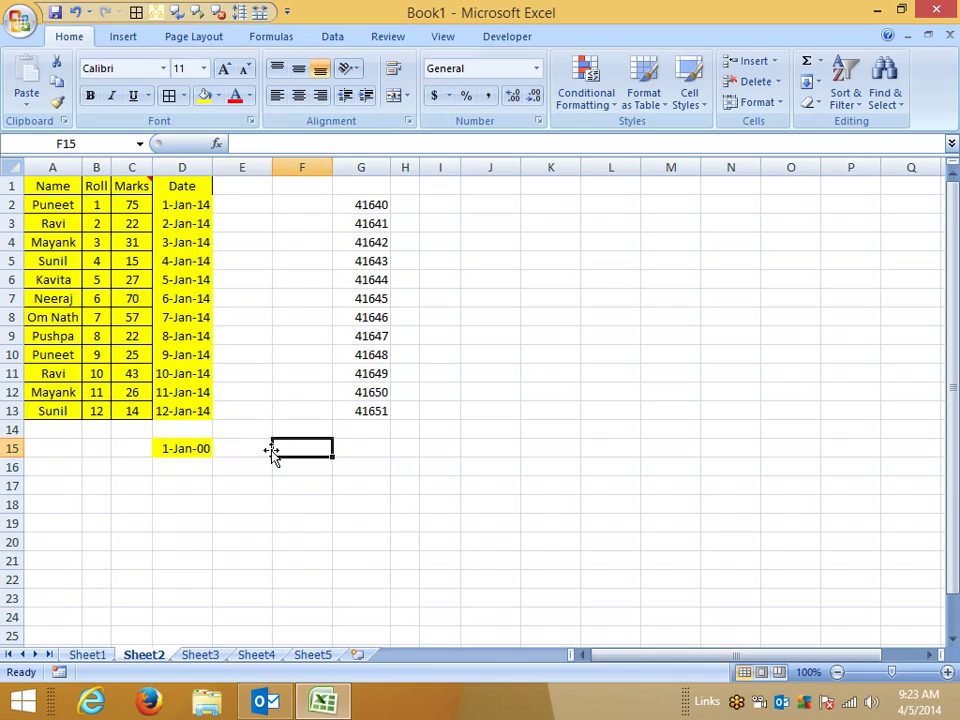
text(1)
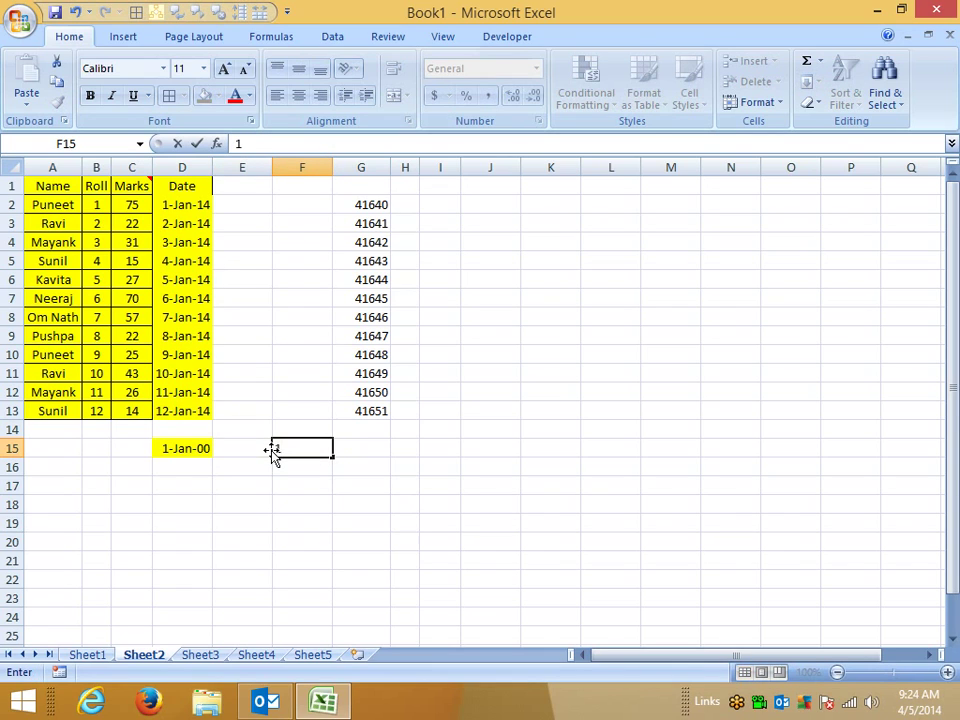
text(-jan)
key(Return)
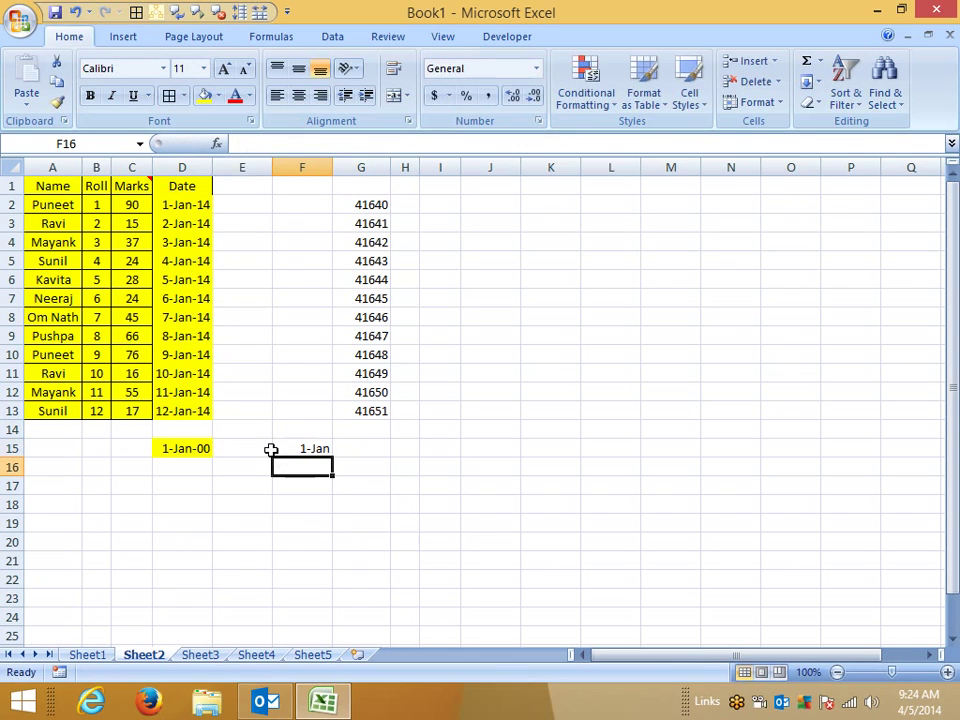
key(Up)
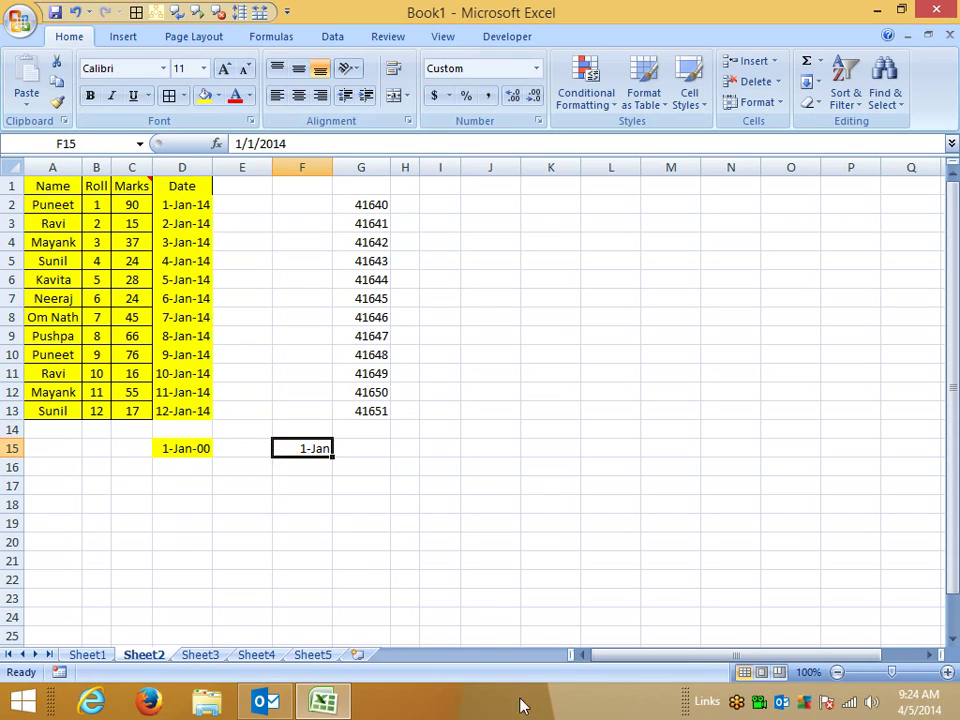
Step: Enter 1/1 in D19 and today's date in E19
click(414, 486)
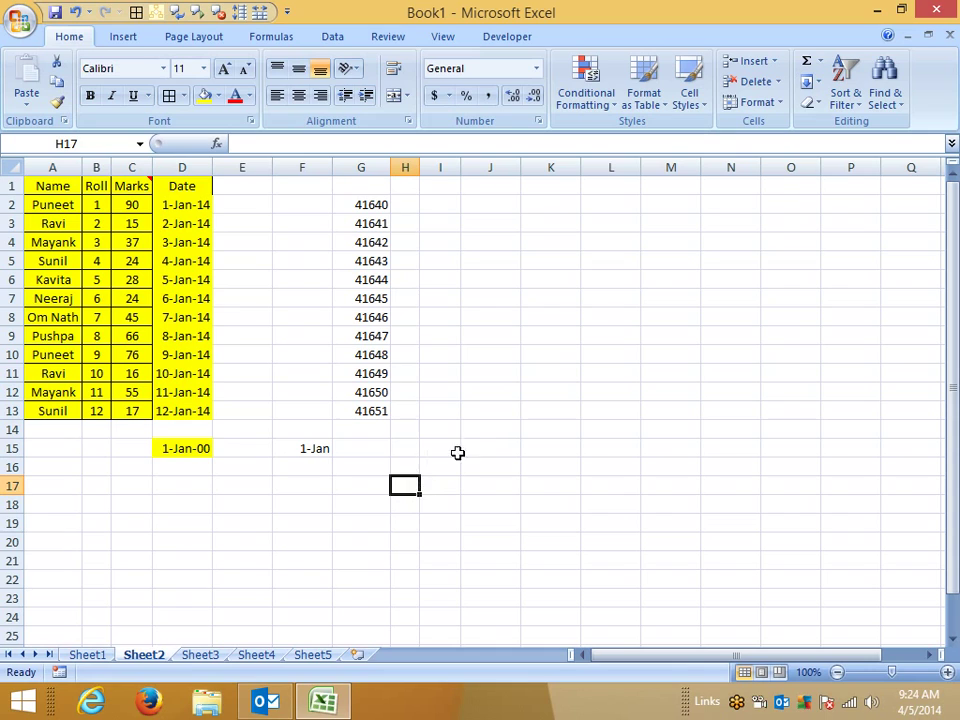
click(199, 519)
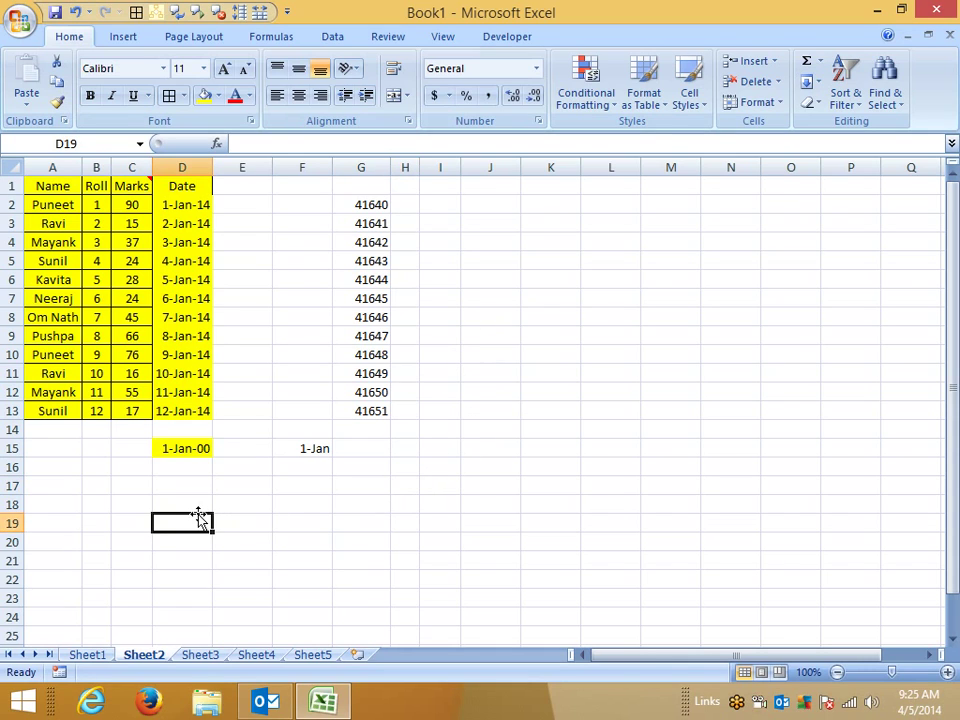
text(1/1)
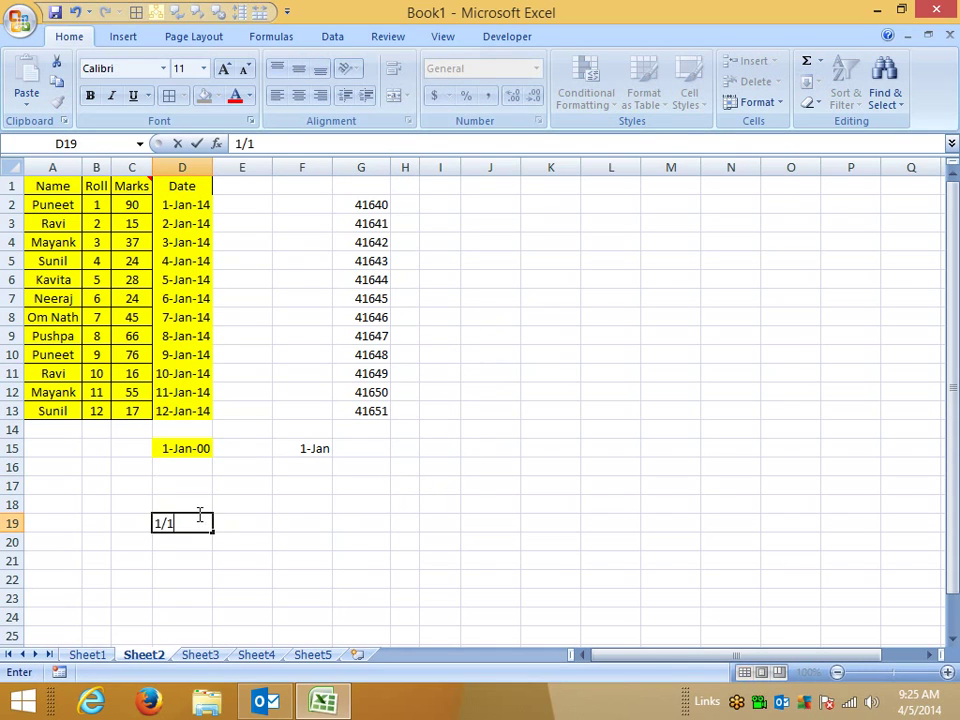
key(Tab)
key(ctrl+semicolon)
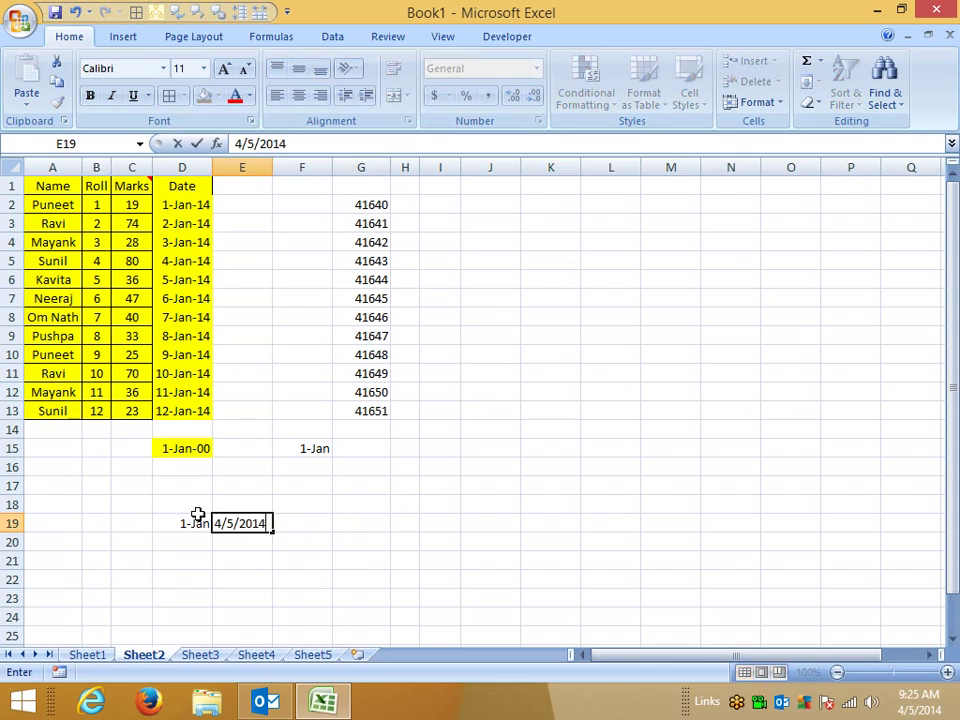
key(Tab)
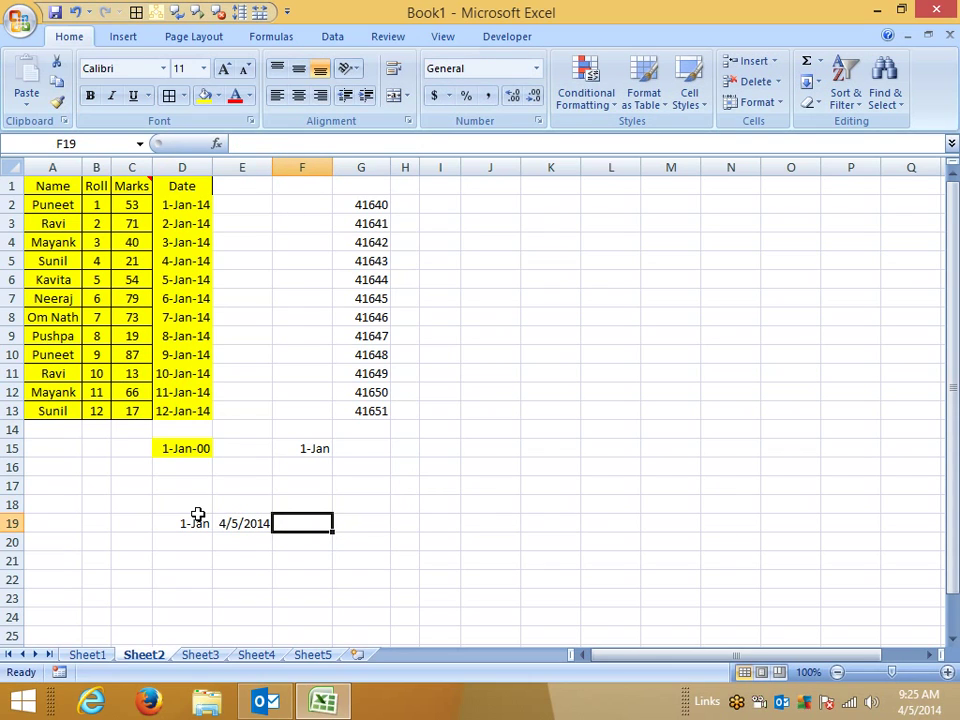
Step: Type the text A1 in F17 and A2 in G17
key(Up)
key(Up)
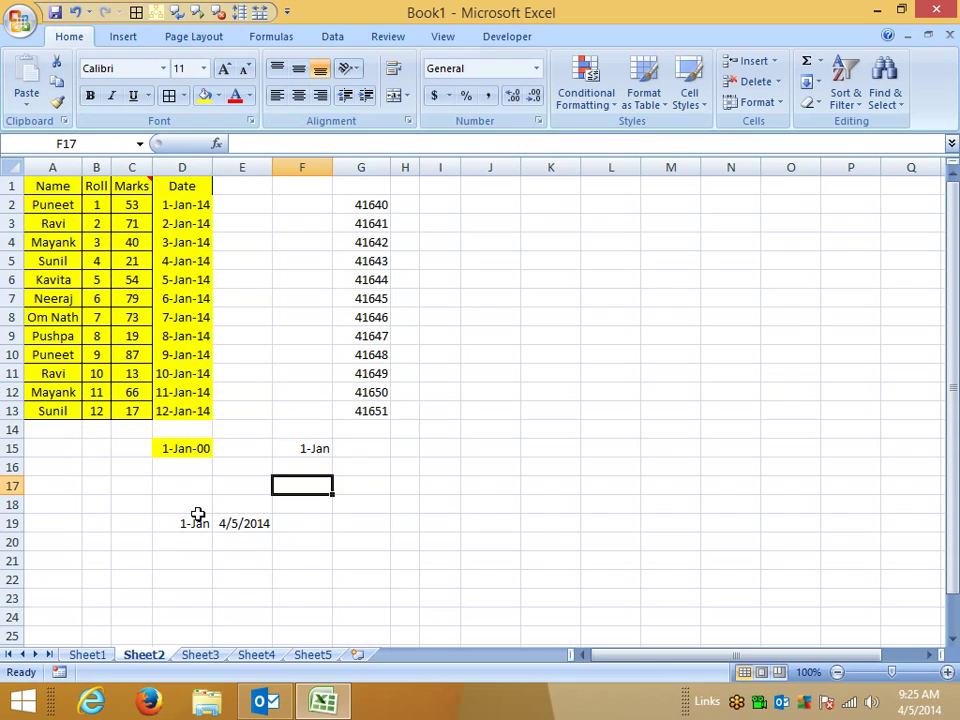
text(A1)
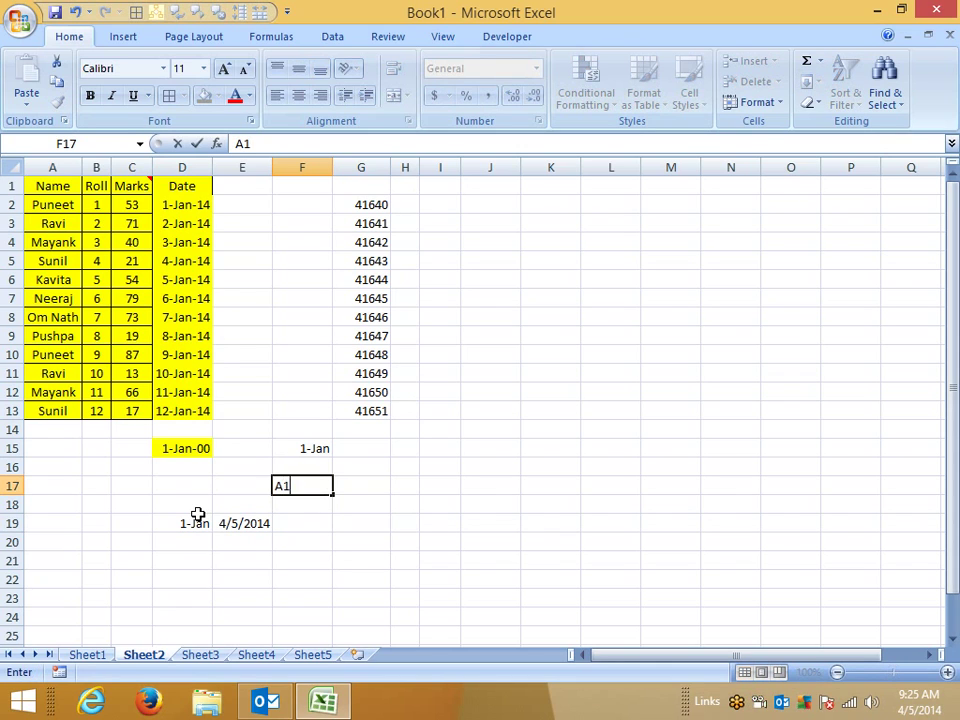
key(Tab)
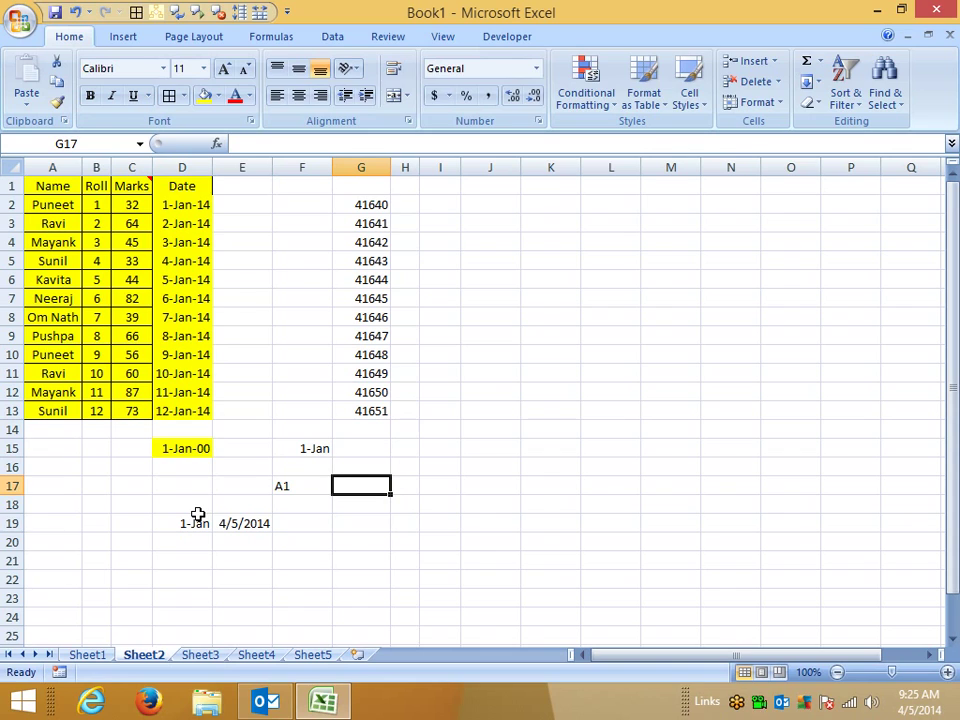
text(A2)
key(Return)
Step: Enter =G17-F17 in H17, which returns a #VALUE! error
key(Up)
key(Right)
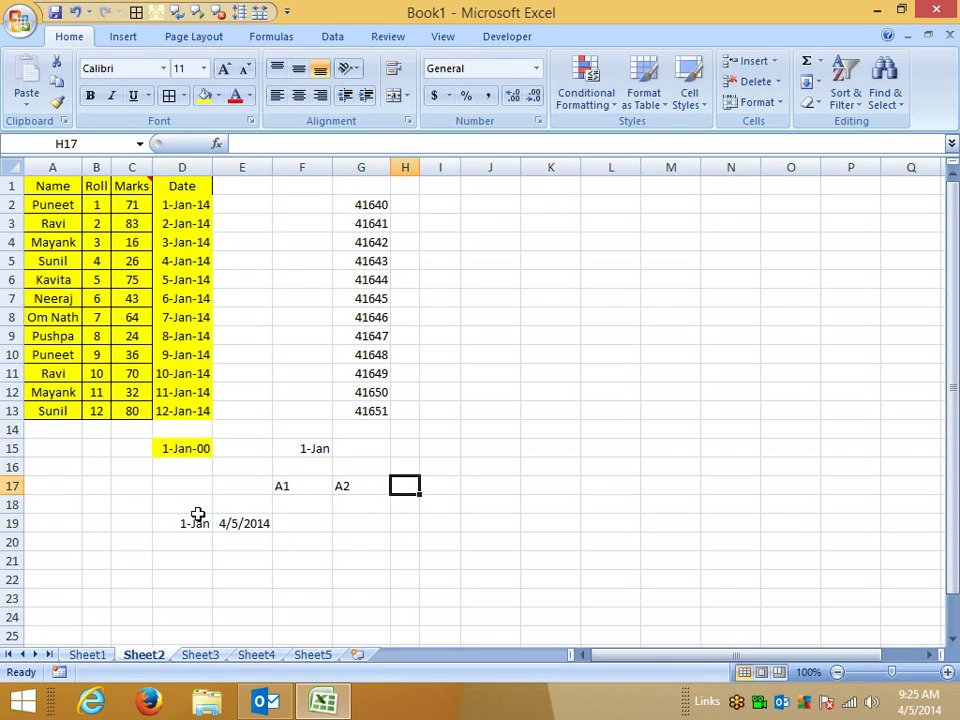
text(=)
key(Left)
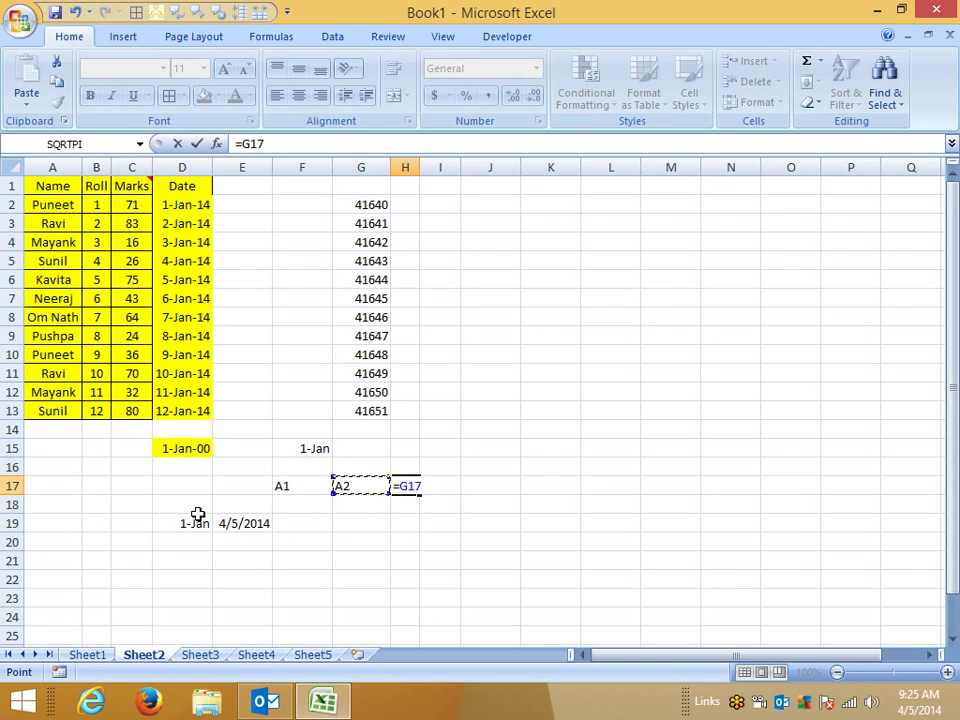
text(-)
key(Left)
key(Left)
key(Left)
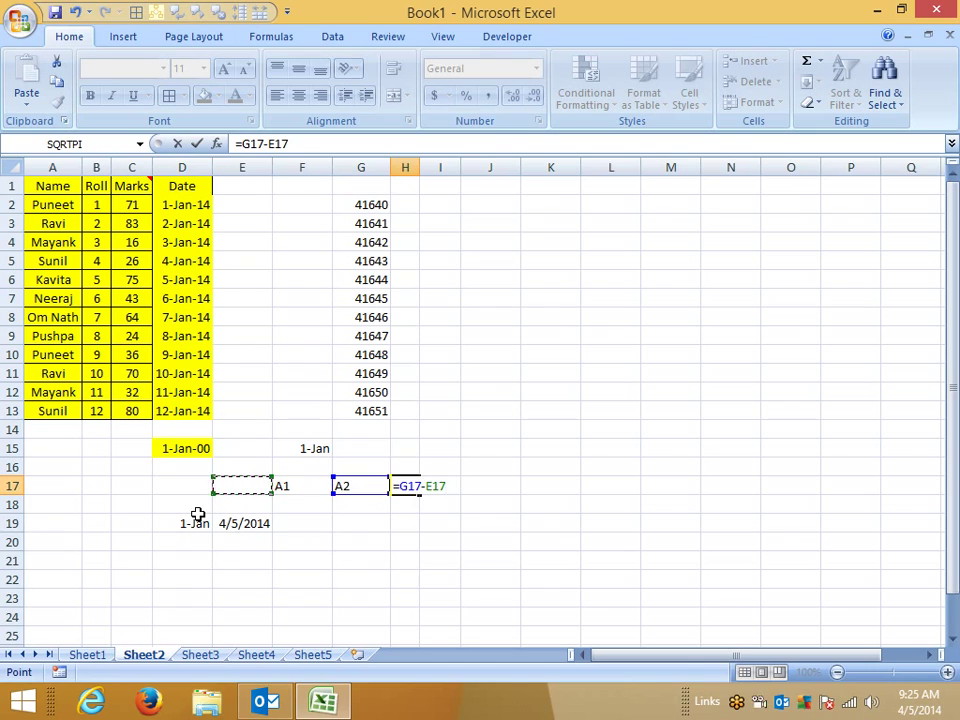
key(Right)
key(Return)
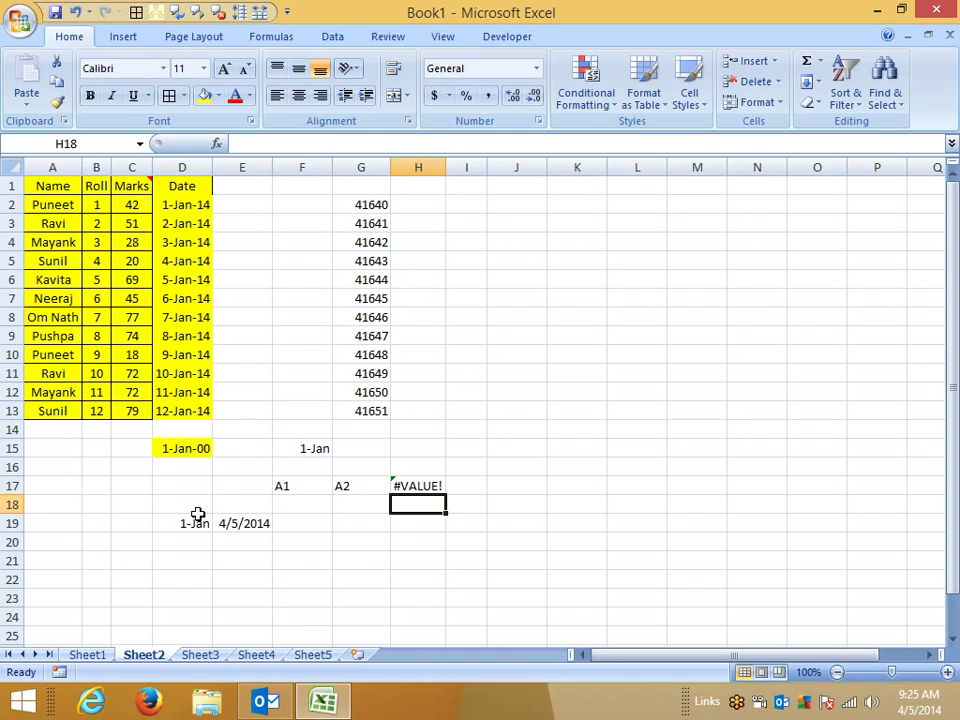
key(Left)
key(Left)
Step: Enter =E19-D19 in F19 to get the 94-day difference
key(Down)
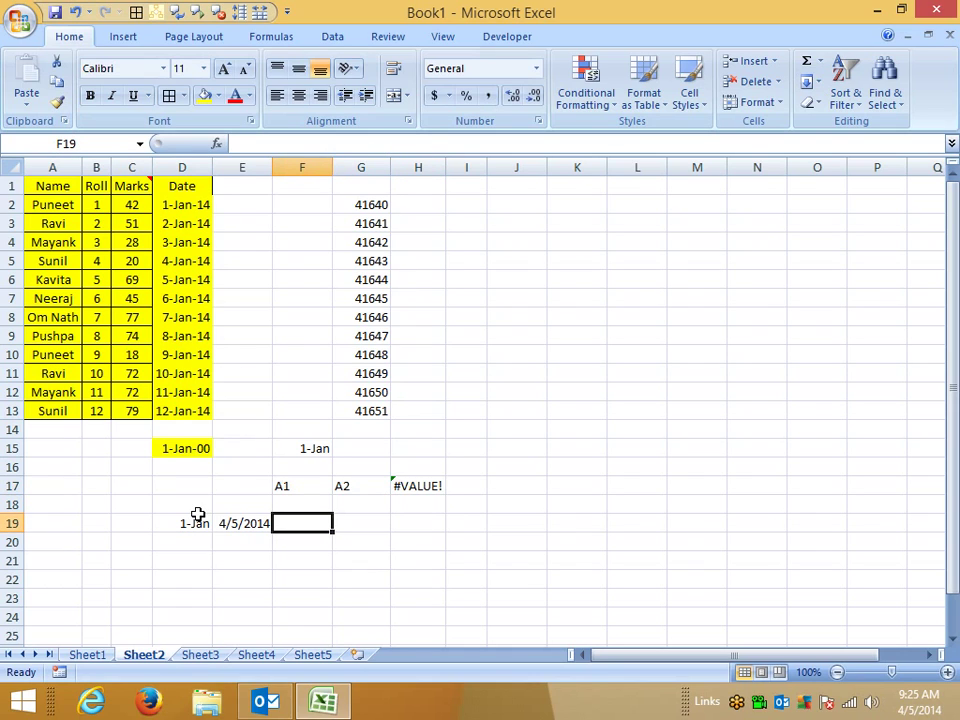
key(Left)
key(Left)
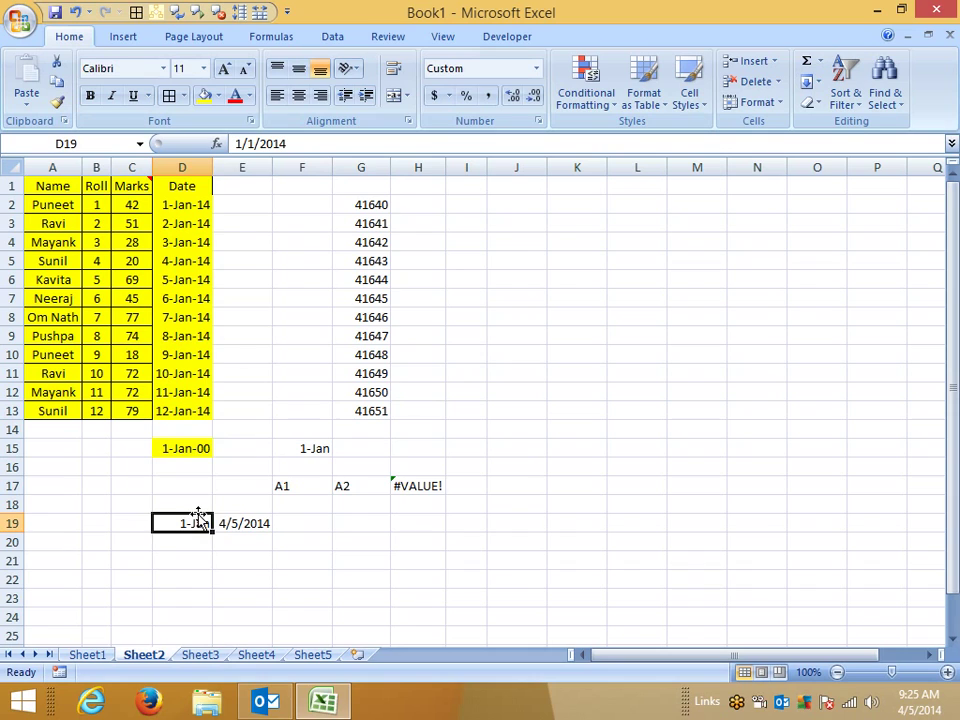
key(Right)
key(Right)
text(=)
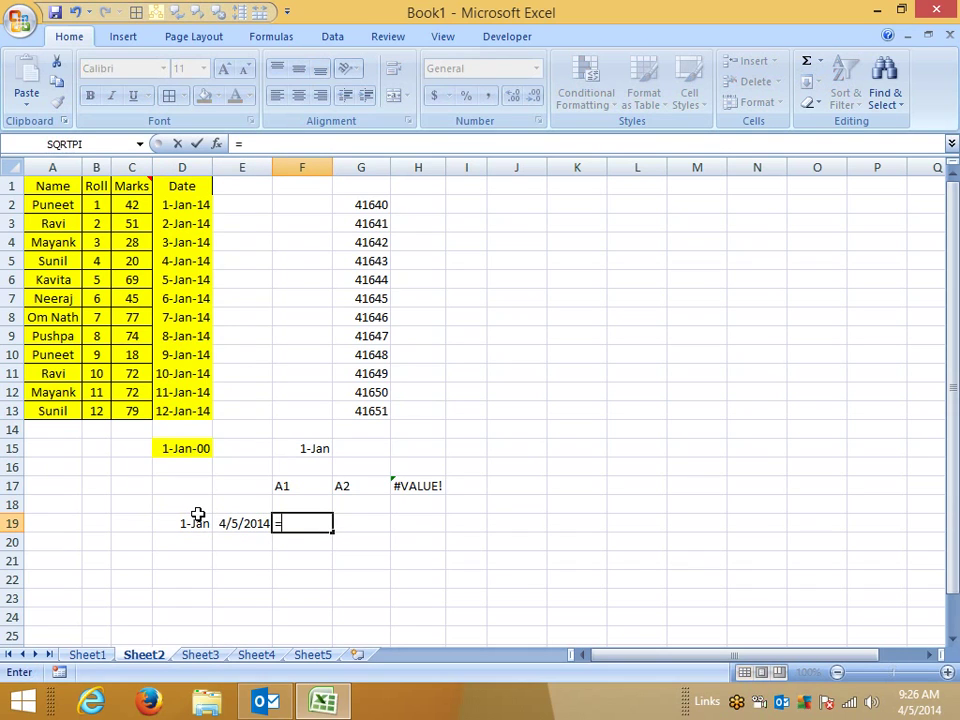
key(Left)
text(-)
click(198, 515)
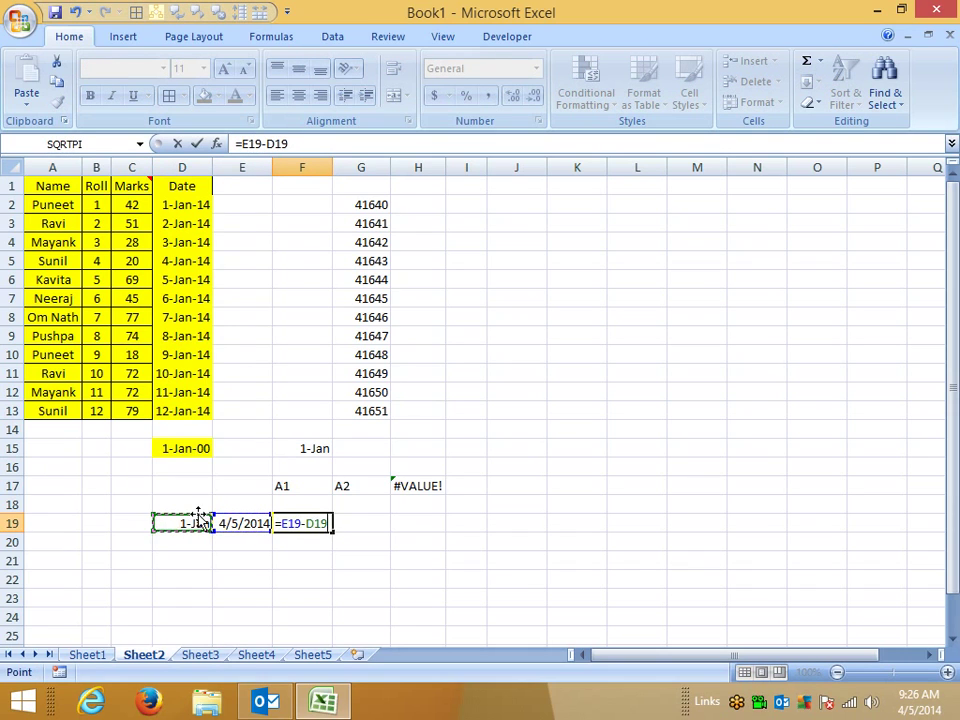
key(Return)
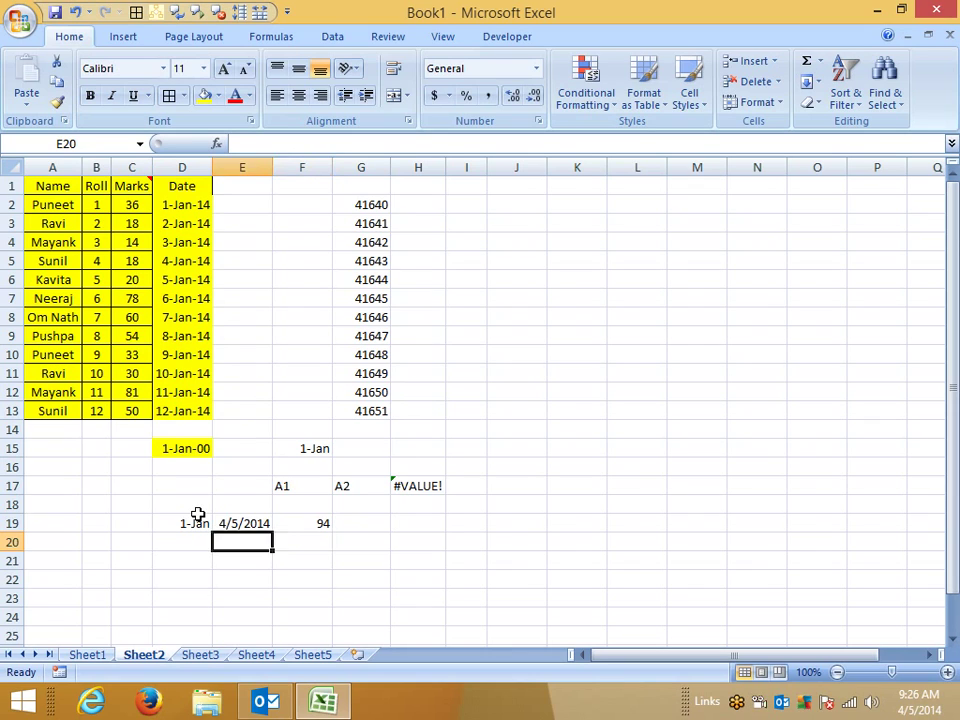
Step: Apply General format to D19 and E19, showing serials 41640 and 41734
click(198, 517)
key(ctrl+shift+asciitilde)
key(Right)
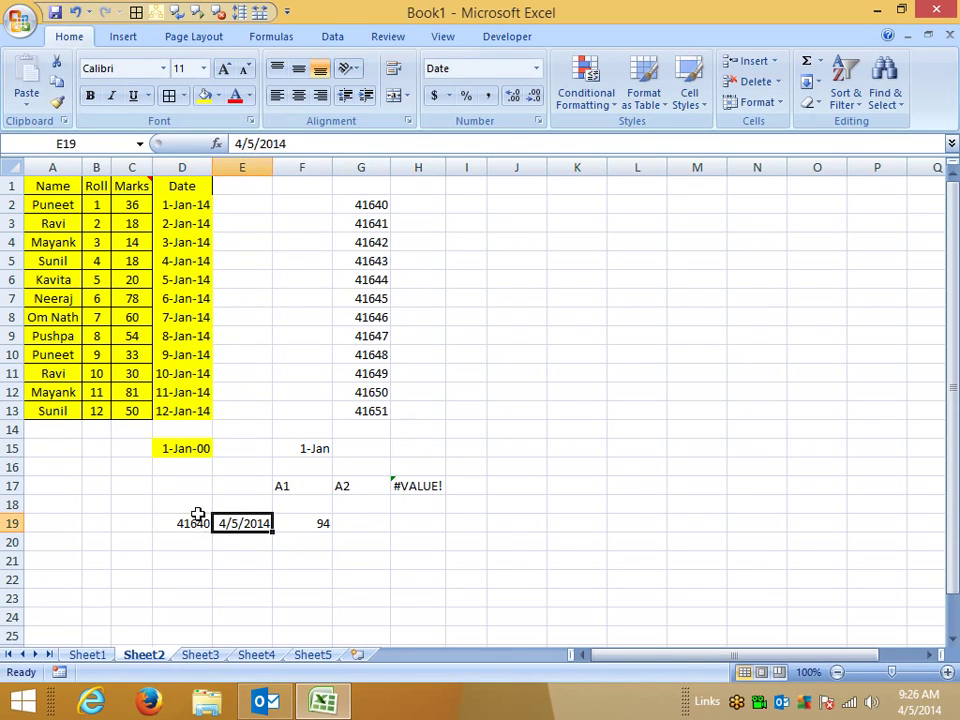
key(ctrl+shift+asciitilde)
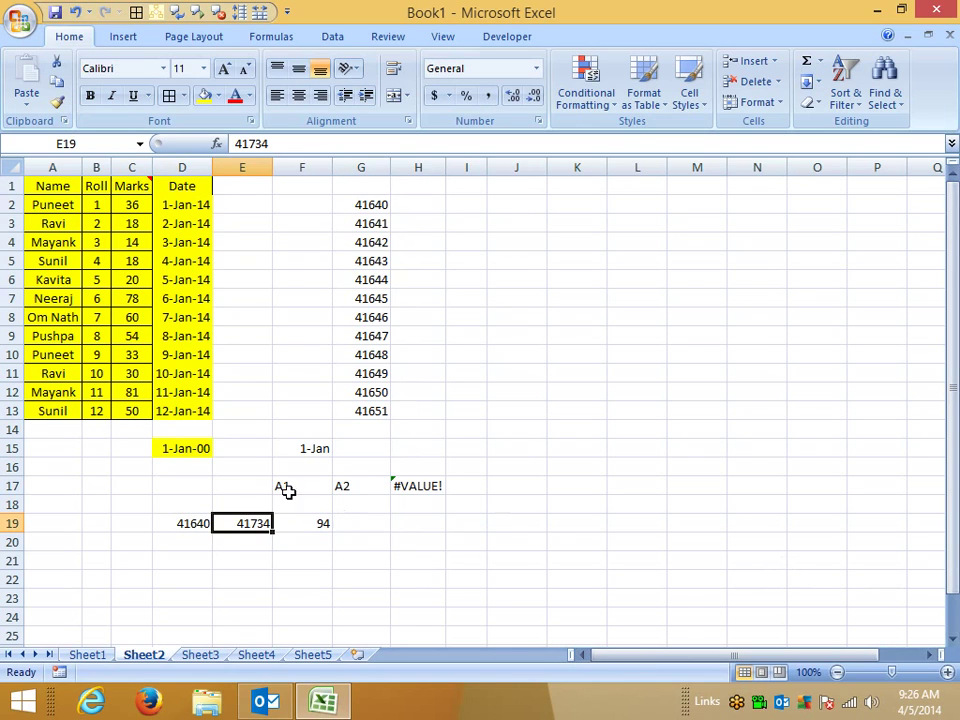
Step: Clear the scratch cells below the table and the serial numbers in G2:G13
drag(125, 430, 484, 557)
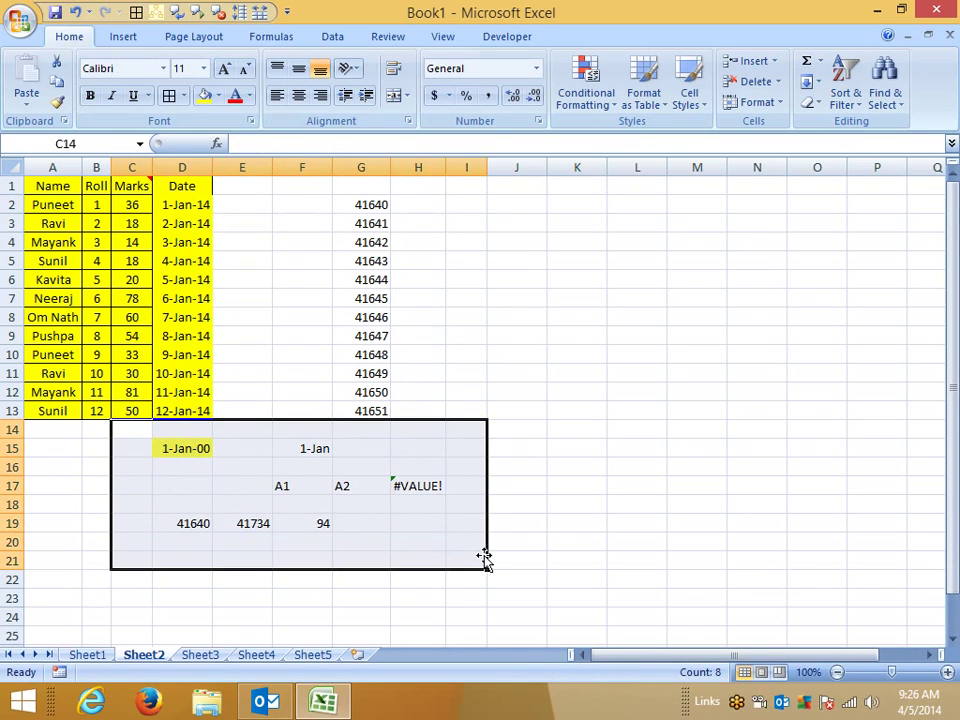
key(Delete)
click(345, 467)
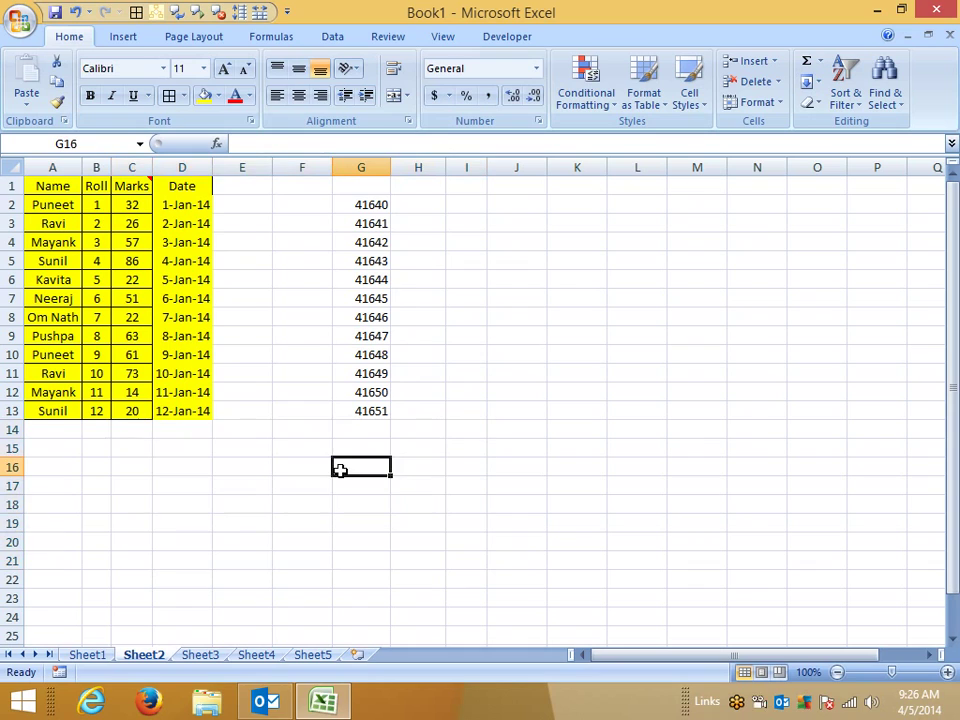
drag(358, 201, 358, 405)
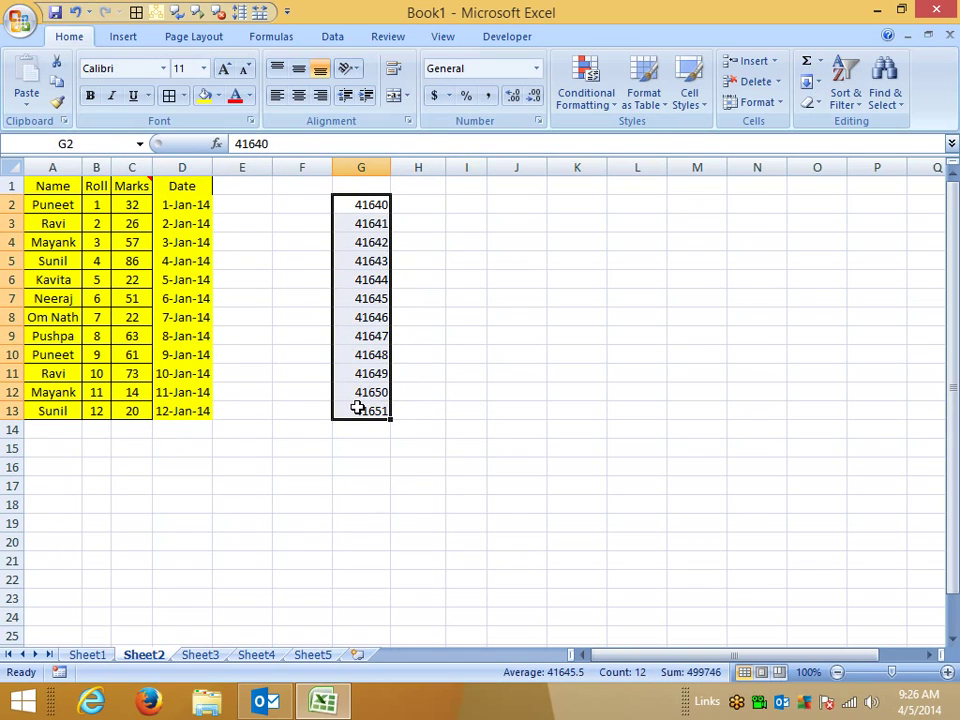
key(Delete)
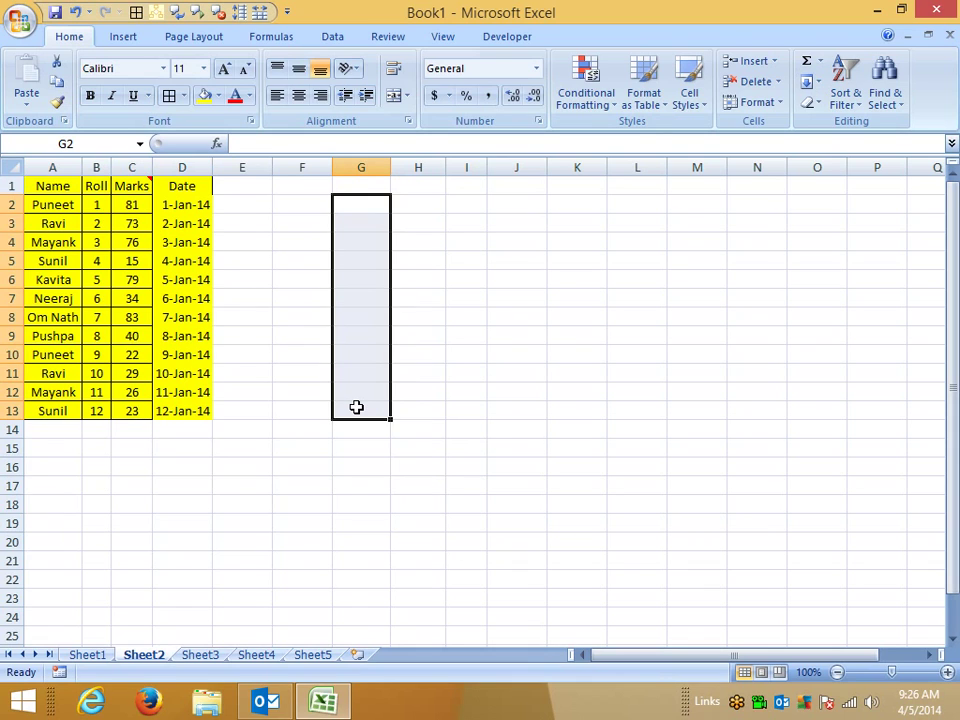
Step: Copy D1:D13 and paste it at G1 as formulas and number formats
drag(184, 186, 176, 407)
key(ctrl+c)
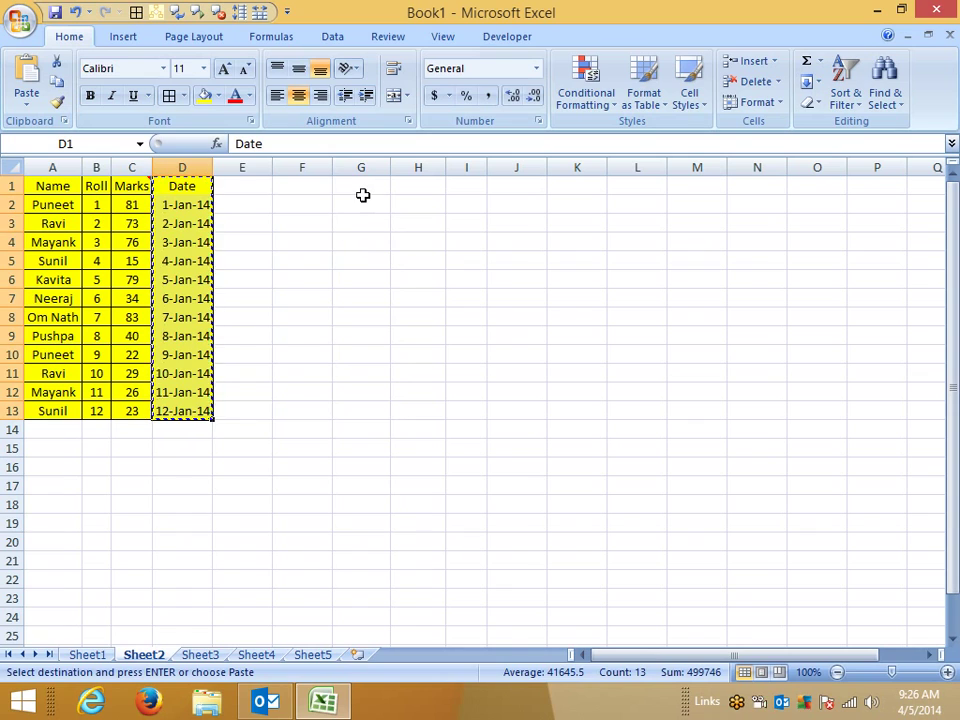
click(363, 188)
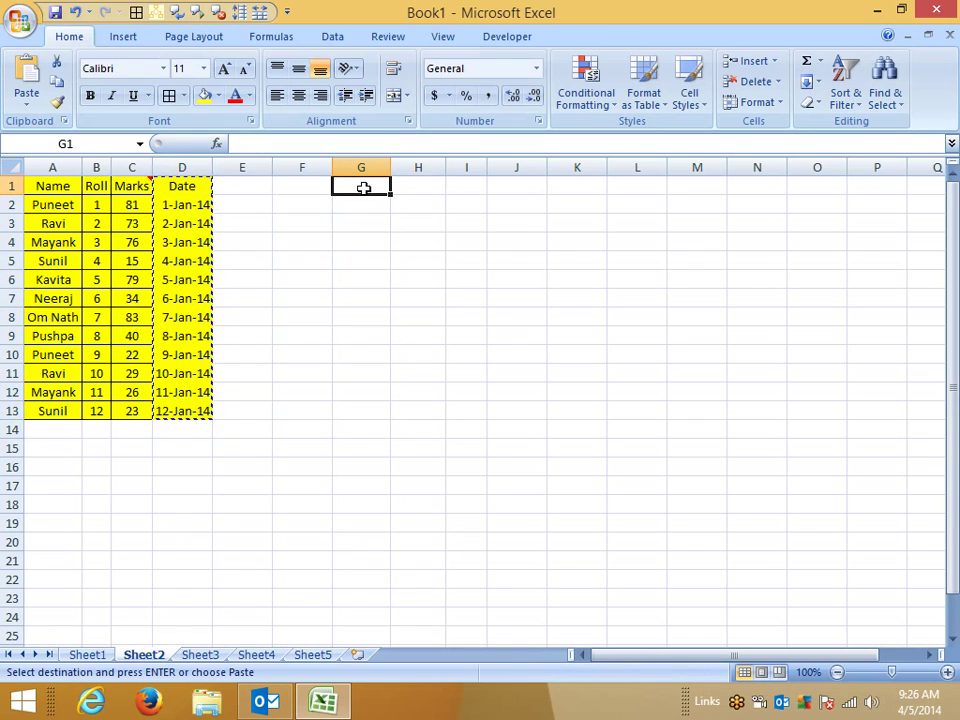
right_click(363, 188)
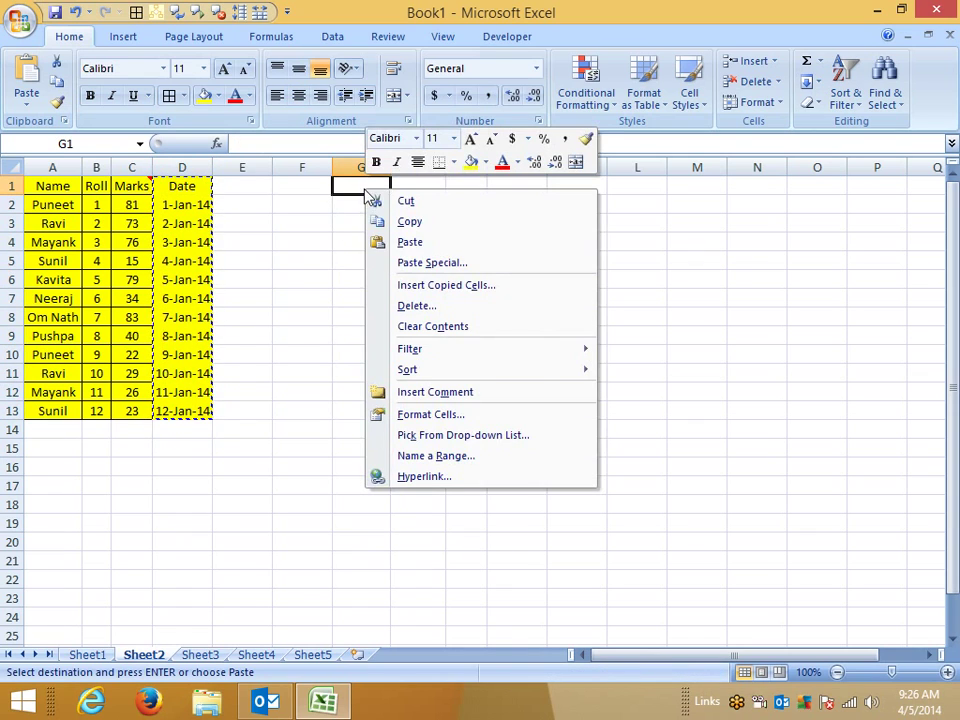
click(437, 271)
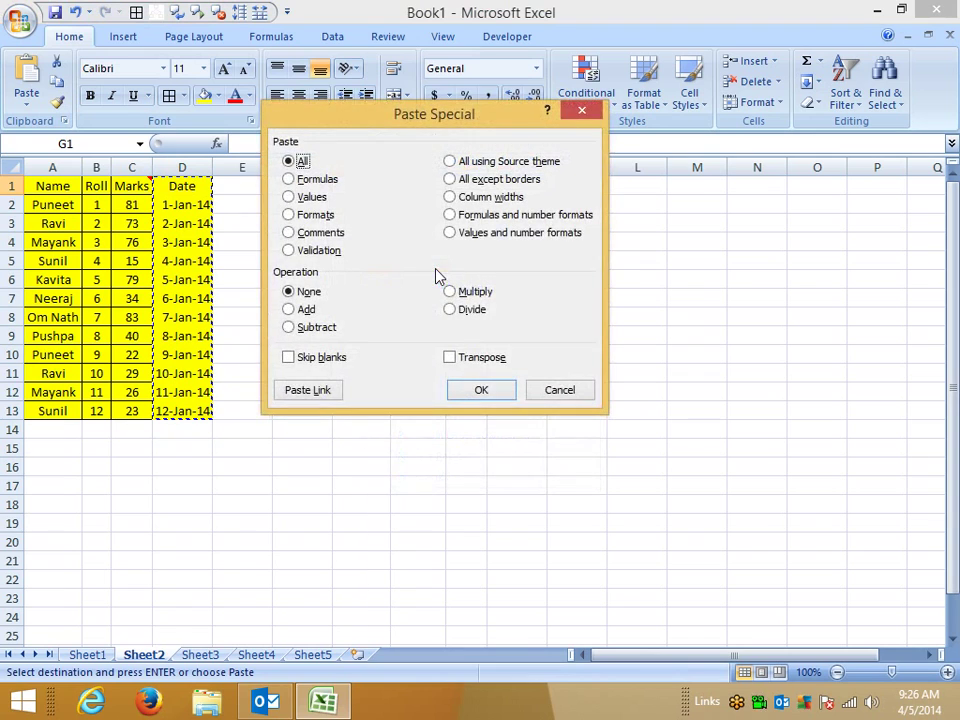
click(511, 217)
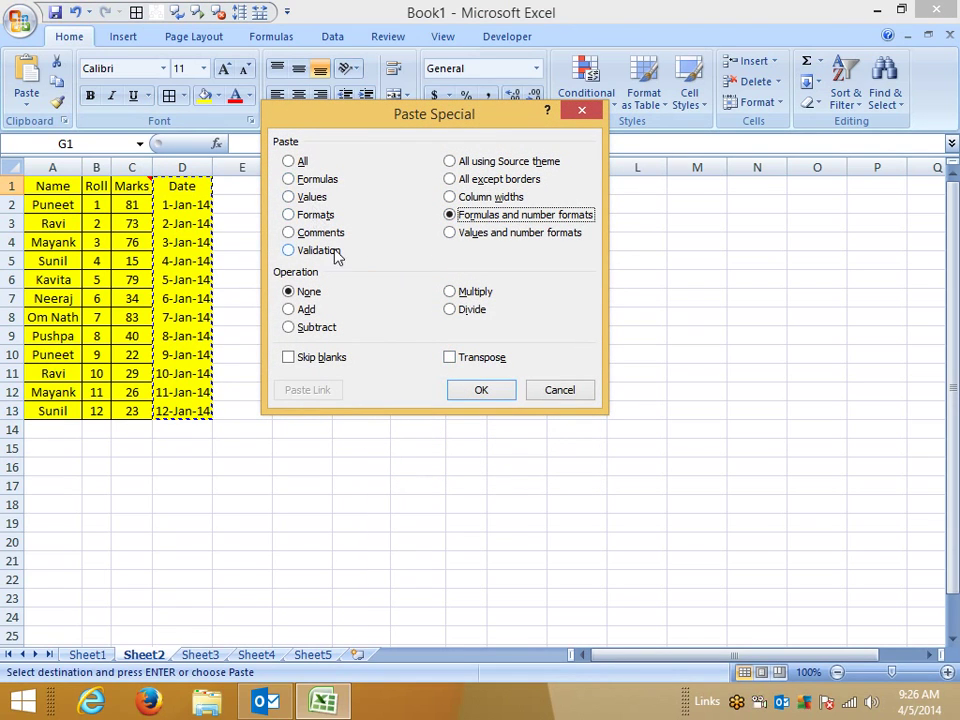
click(483, 389)
Step: Paste the dates at I2 as values and number formats, then autofit columns I and G
right_click(485, 199)
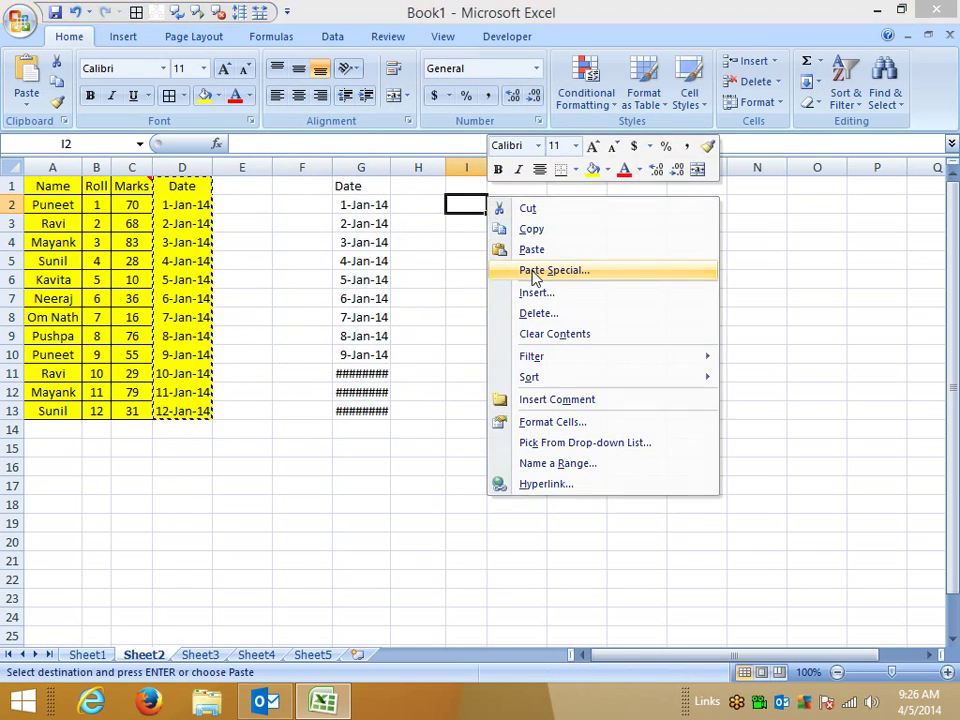
click(533, 272)
click(560, 236)
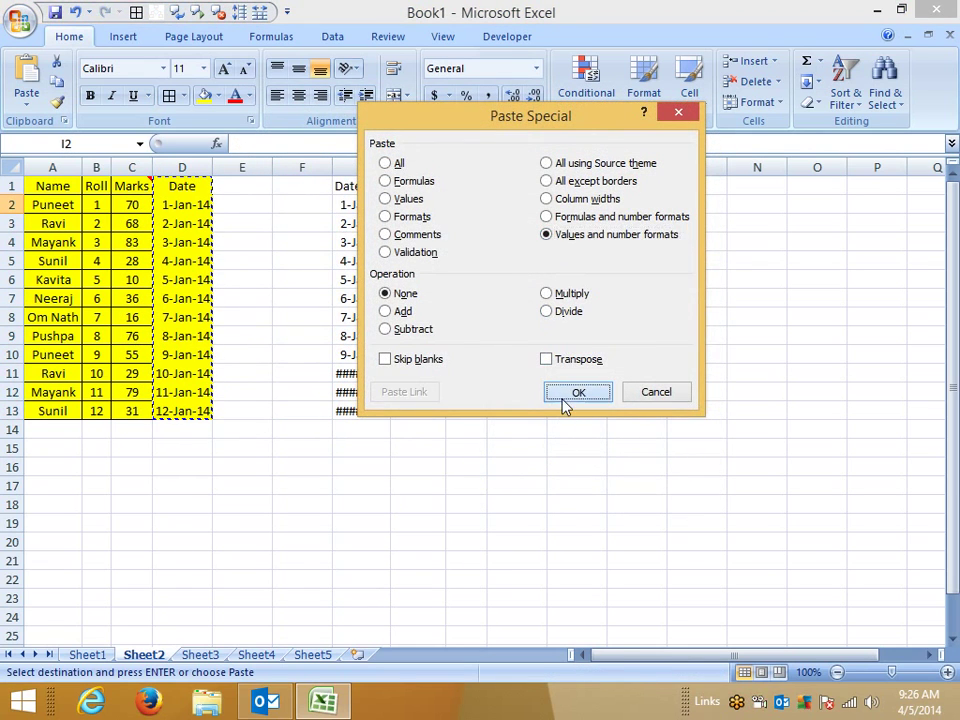
click(565, 398)
double_click(486, 168)
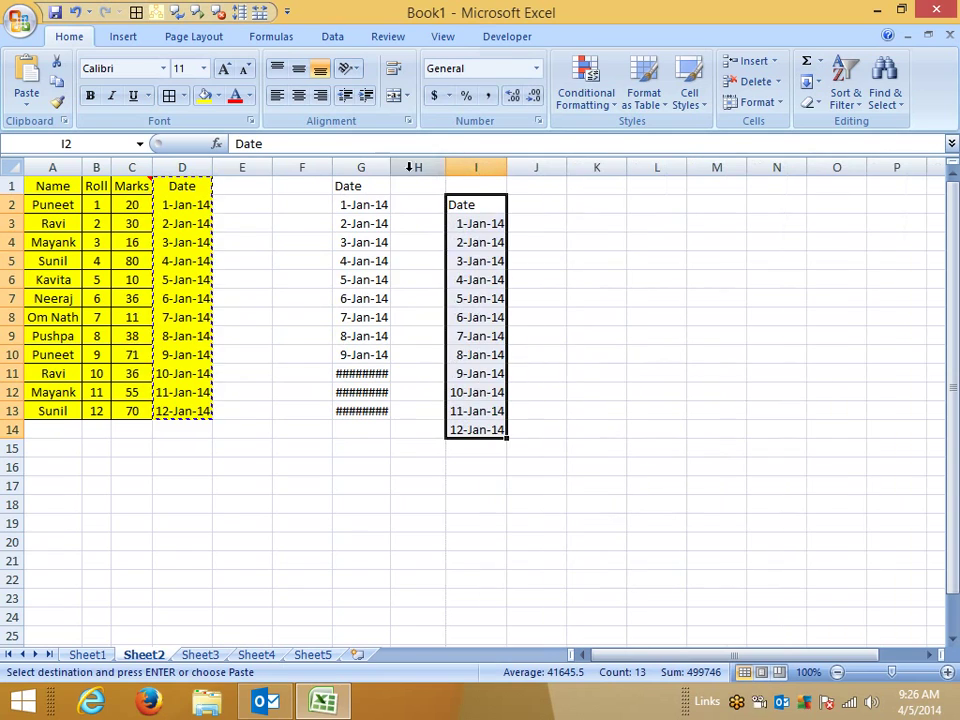
double_click(391, 168)
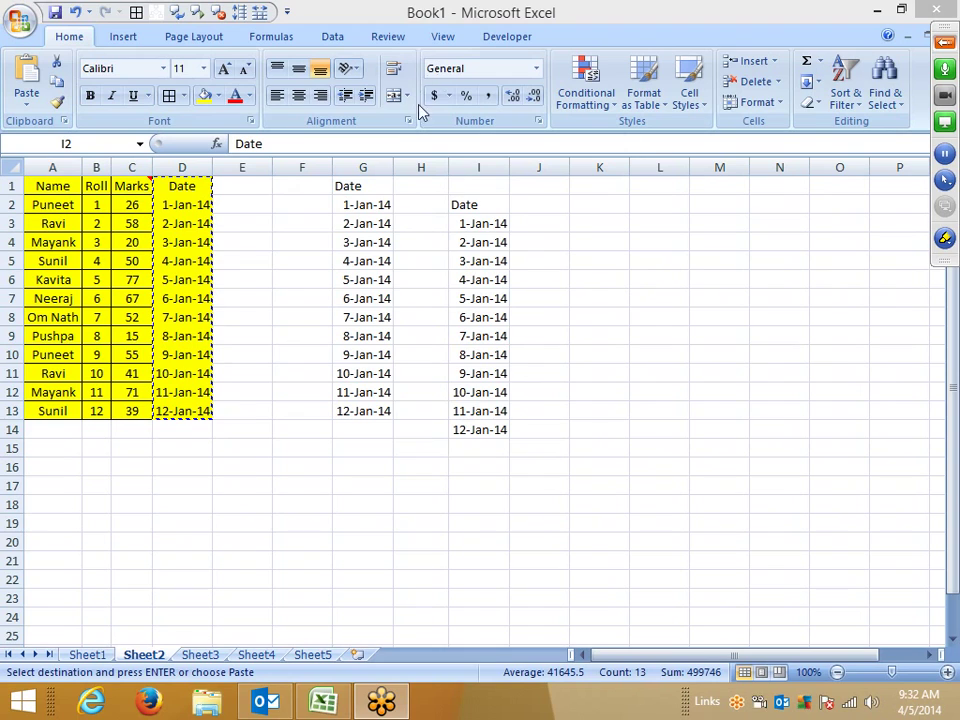
Step: Delete columns F through I from Sheet2 and switch to Sheet3
click(295, 163)
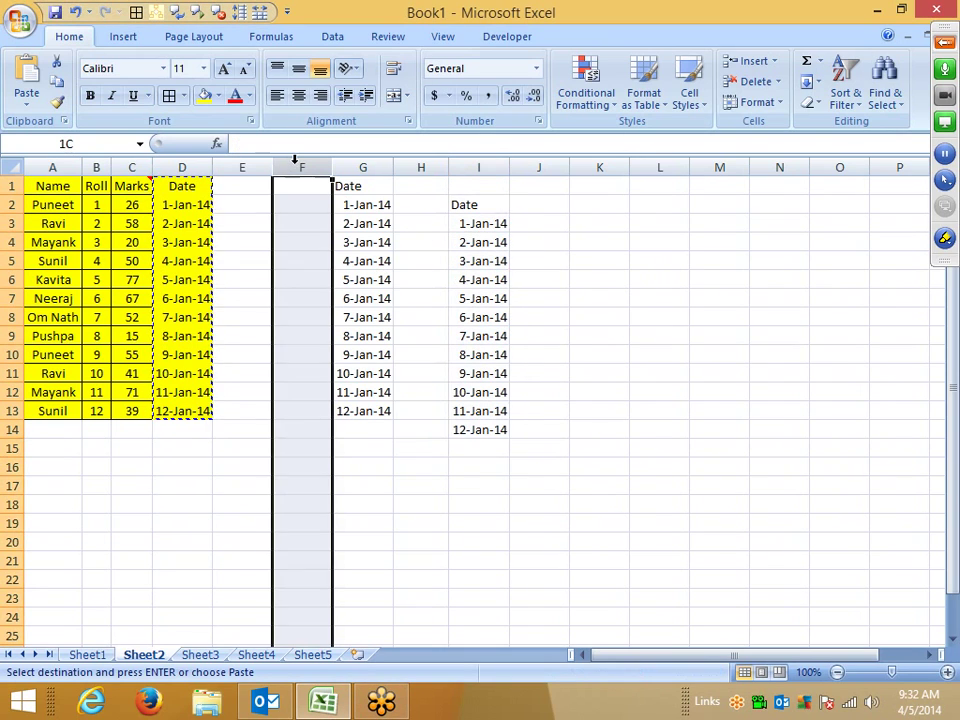
drag(295, 160, 498, 168)
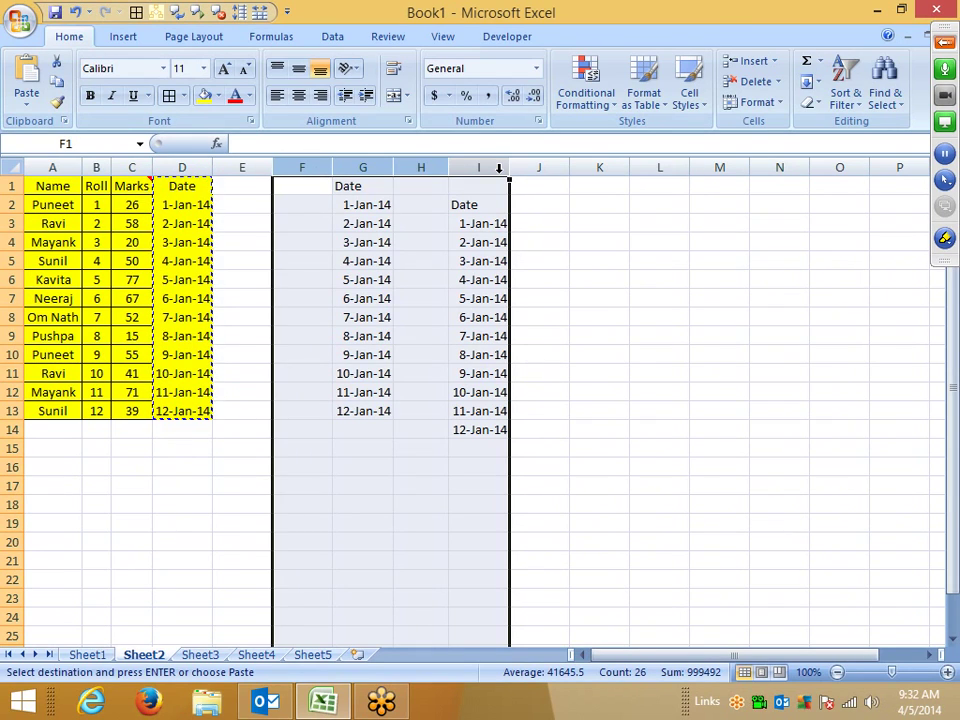
right_click(480, 168)
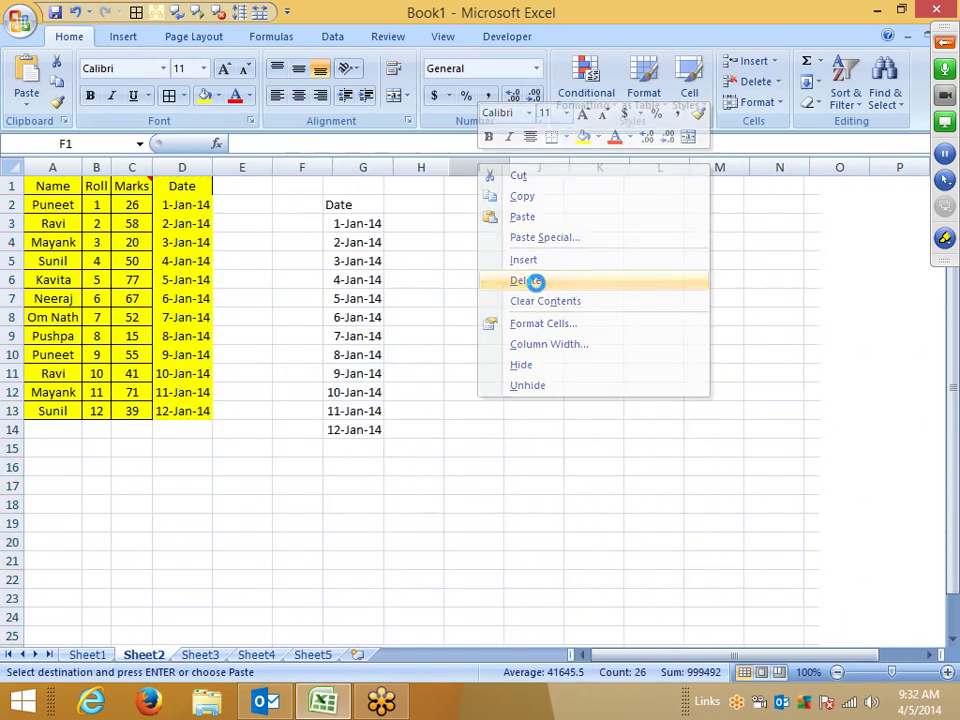
click(525, 281)
click(200, 654)
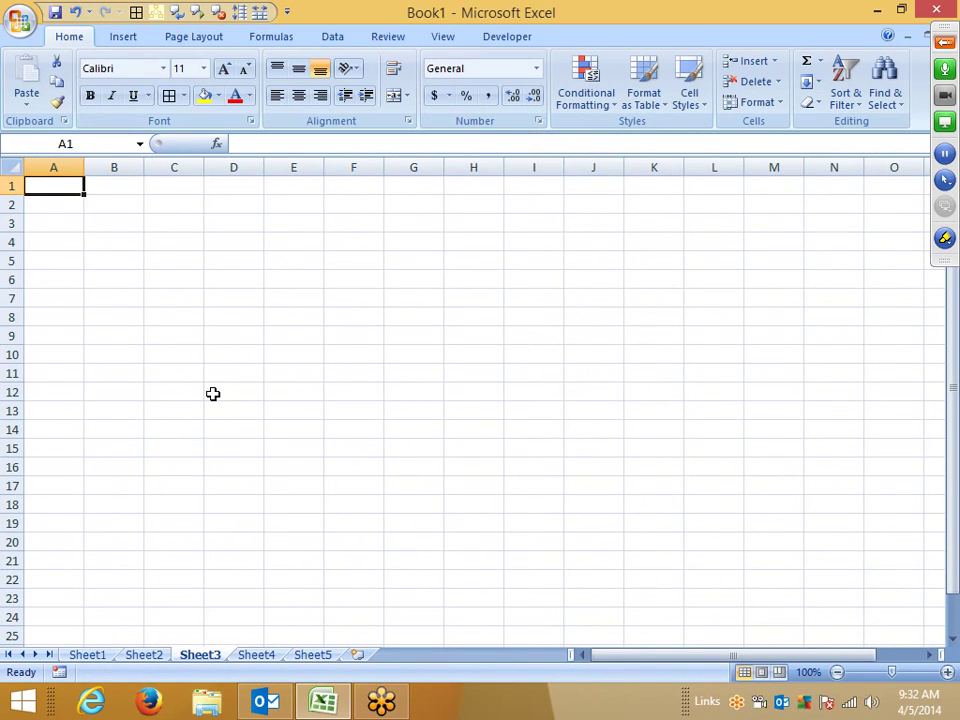
Step: Enter 25 in A2 and 30 in B2
key(Down)
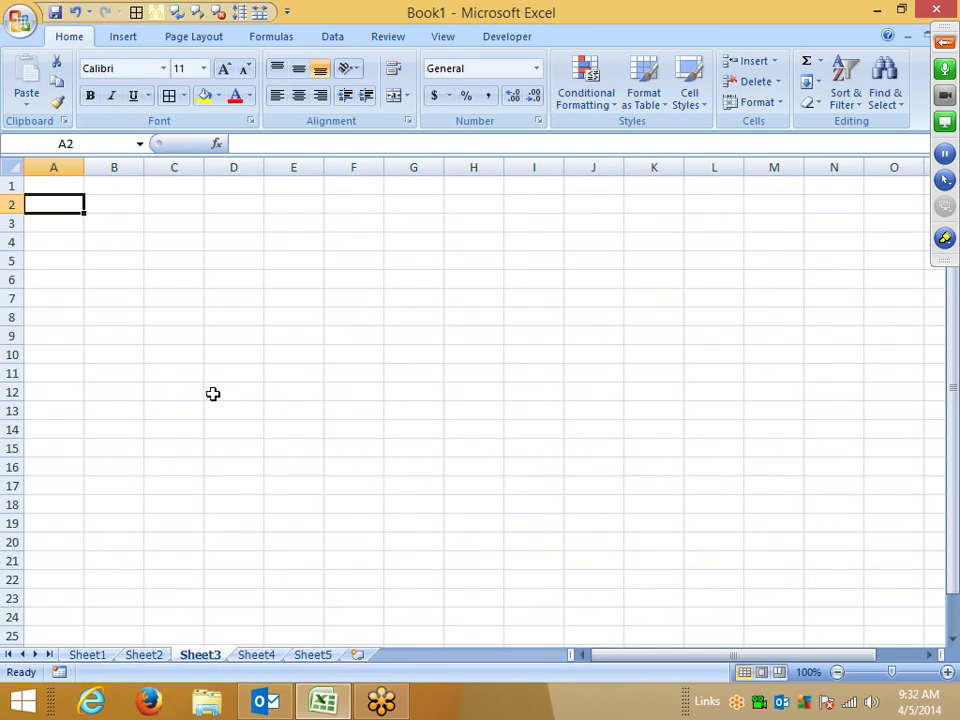
text(25)
key(Tab)
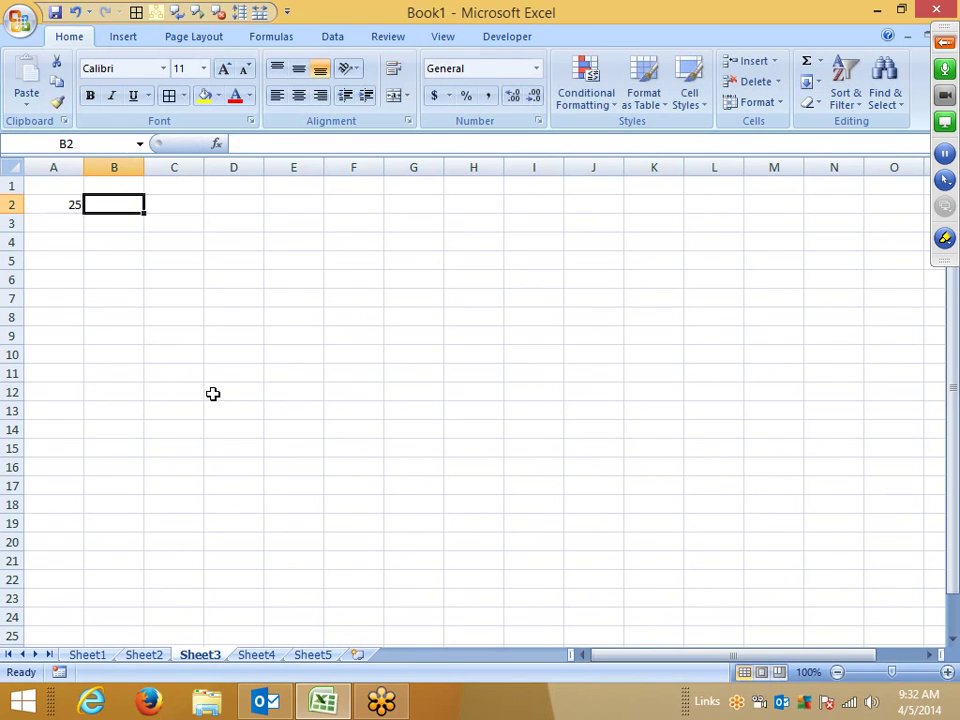
text(30)
key(Tab)
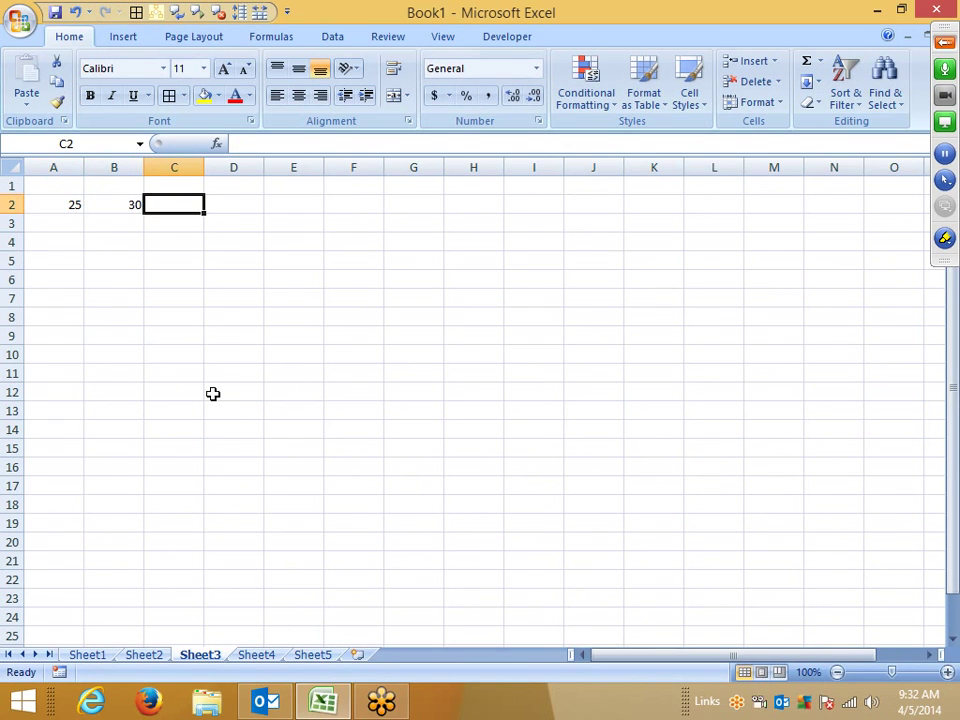
Step: Paste A2's 25 over B2, then undo it to restore 30
key(Home)
key(ctrl+c)
key(Right)
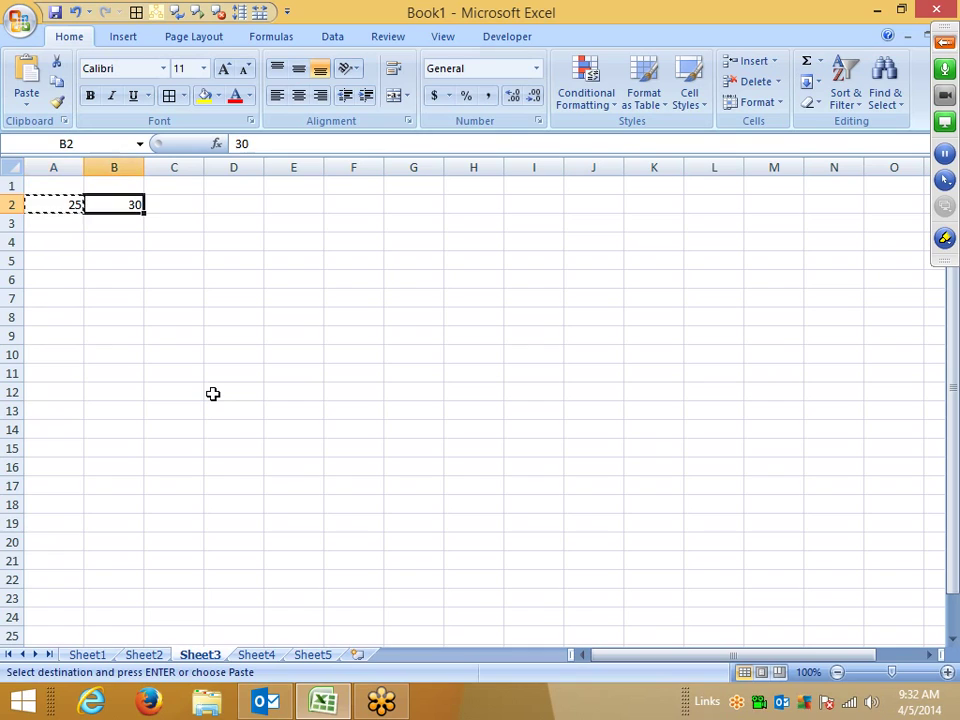
key(ctrl+v)
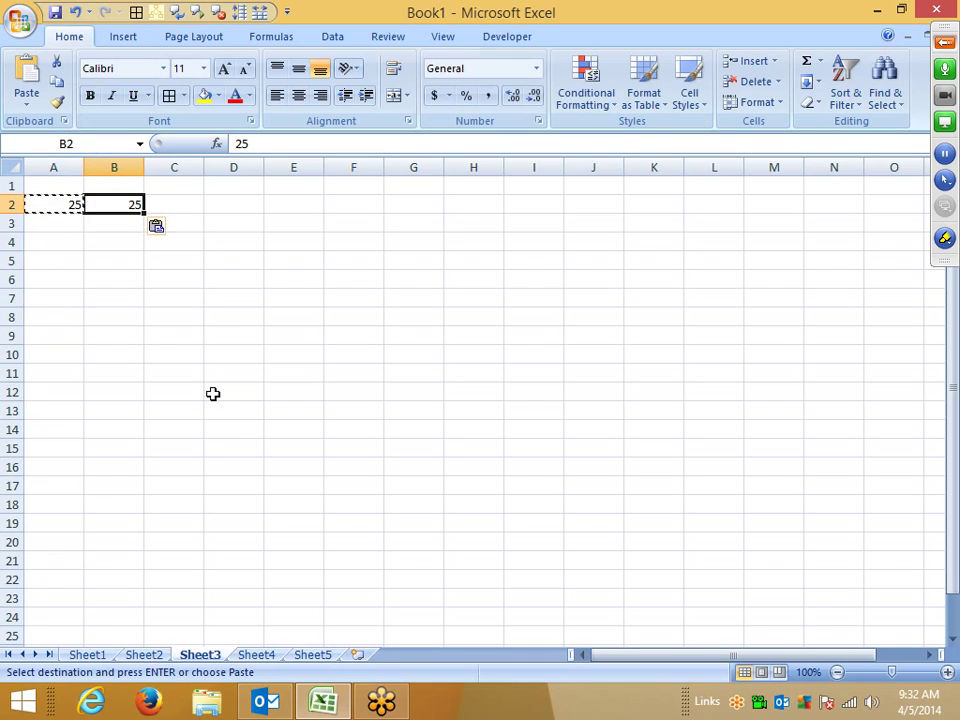
key(ctrl+z)
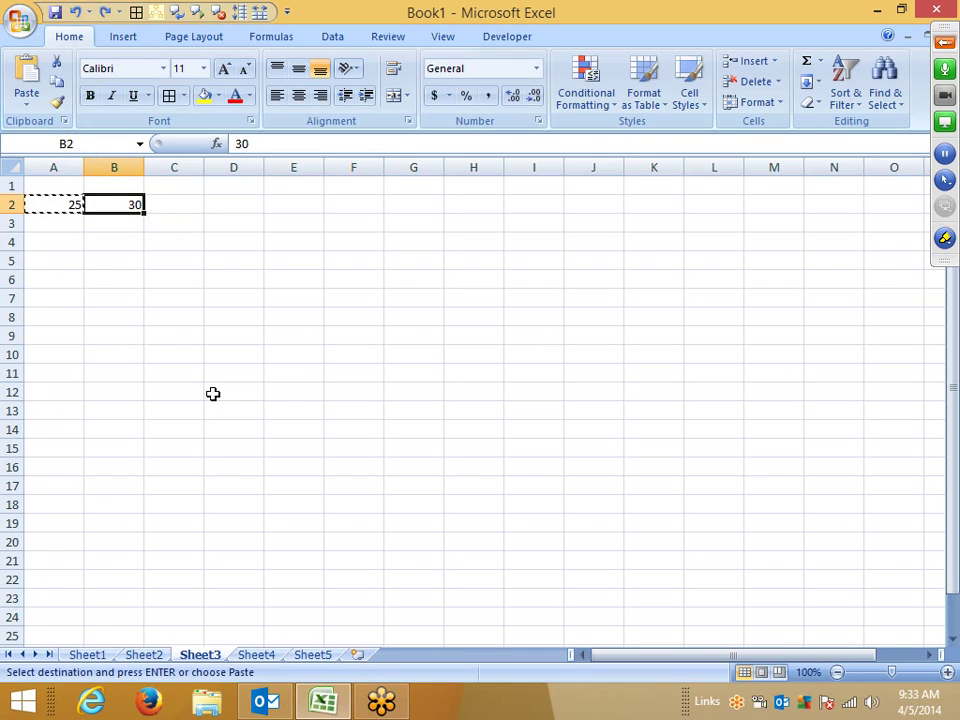
key(Escape)
Step: Copy A2 and bring up Paste Special on B2
click(56, 205)
key(ctrl+c)
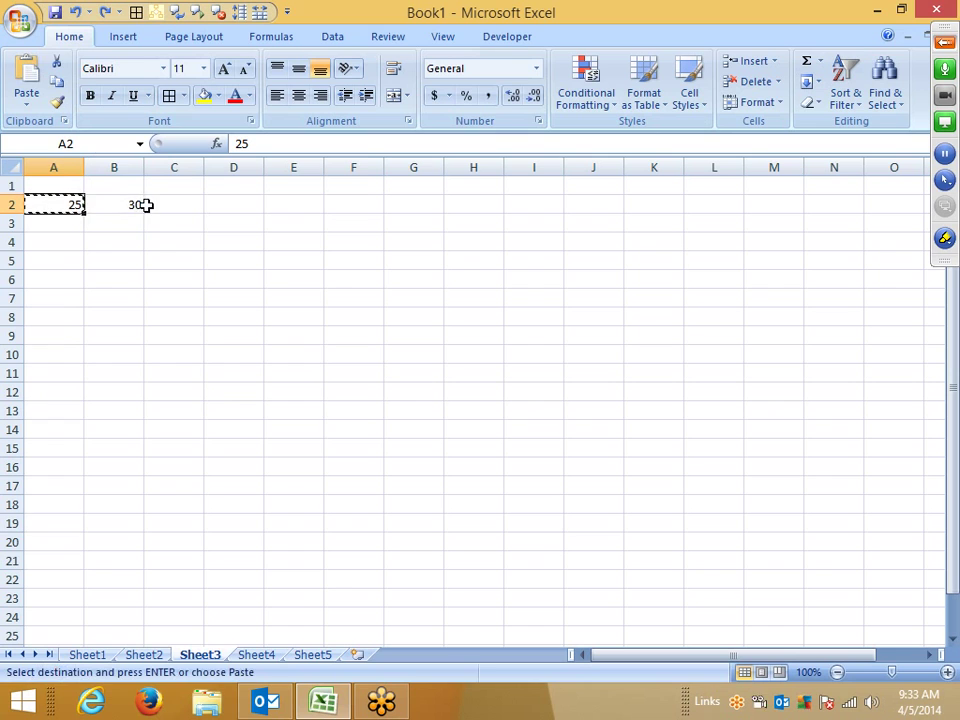
right_click(140, 205)
click(190, 281)
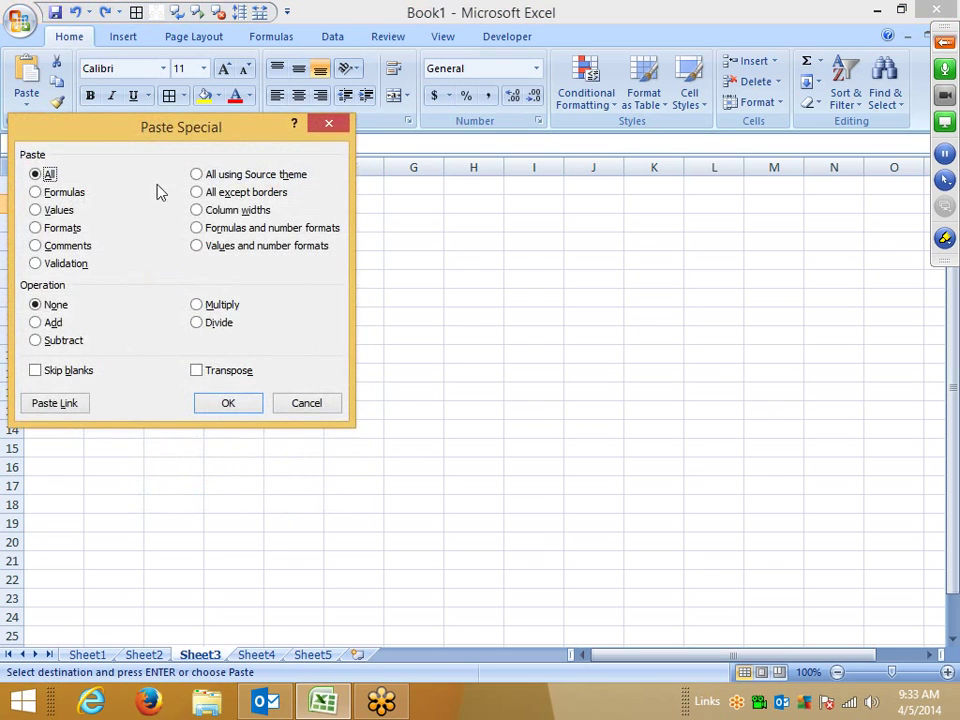
Step: Apply Paste Special with the Add operation so B2's 30 becomes 55
drag(144, 126, 488, 107)
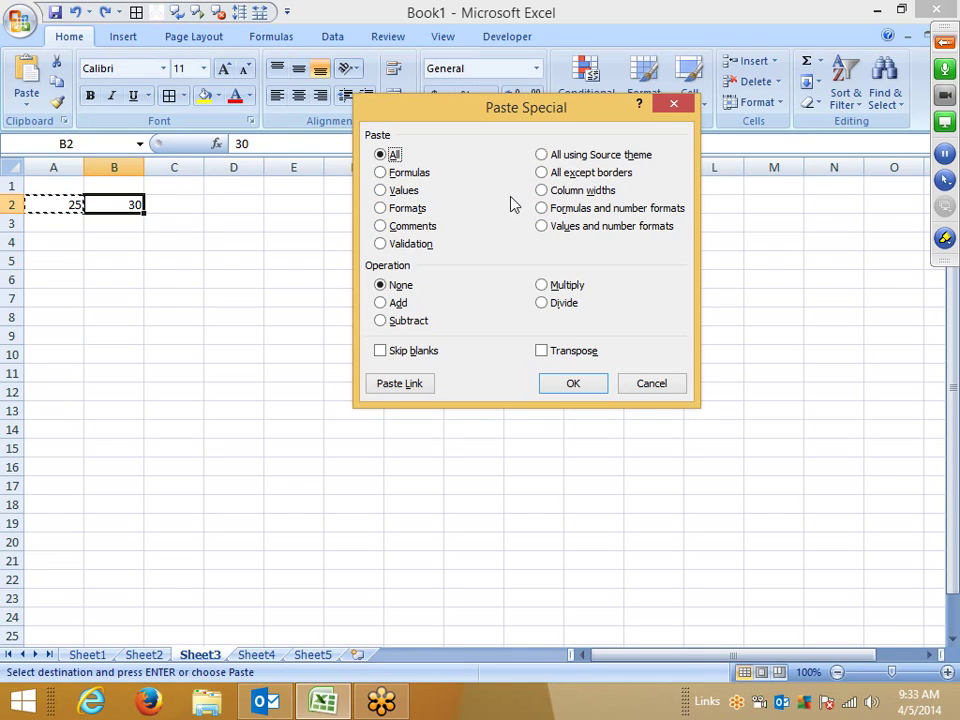
click(397, 302)
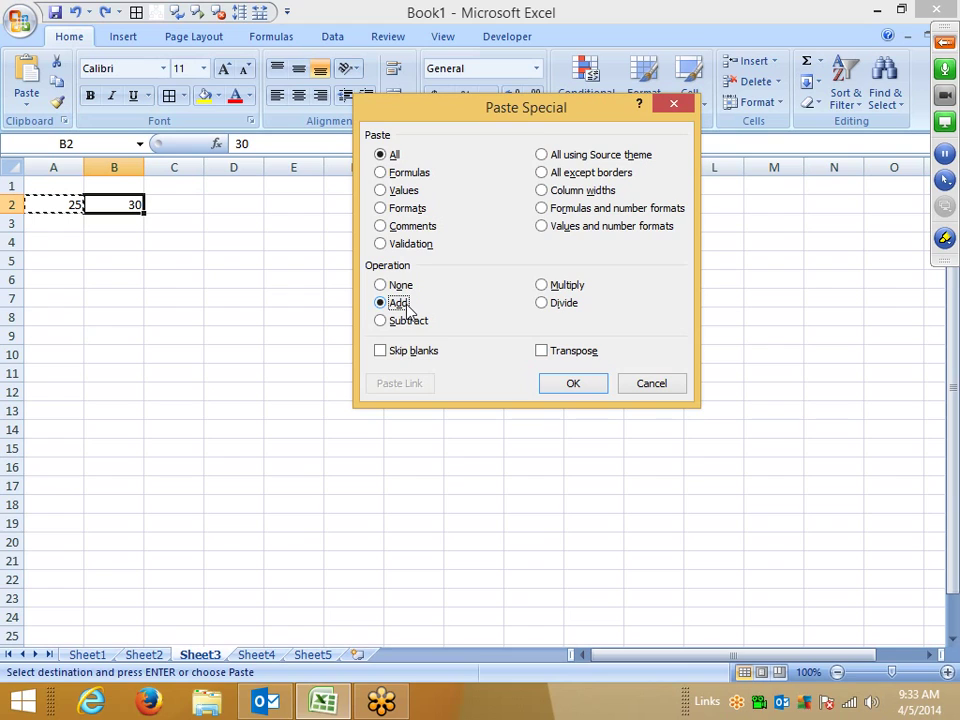
click(570, 387)
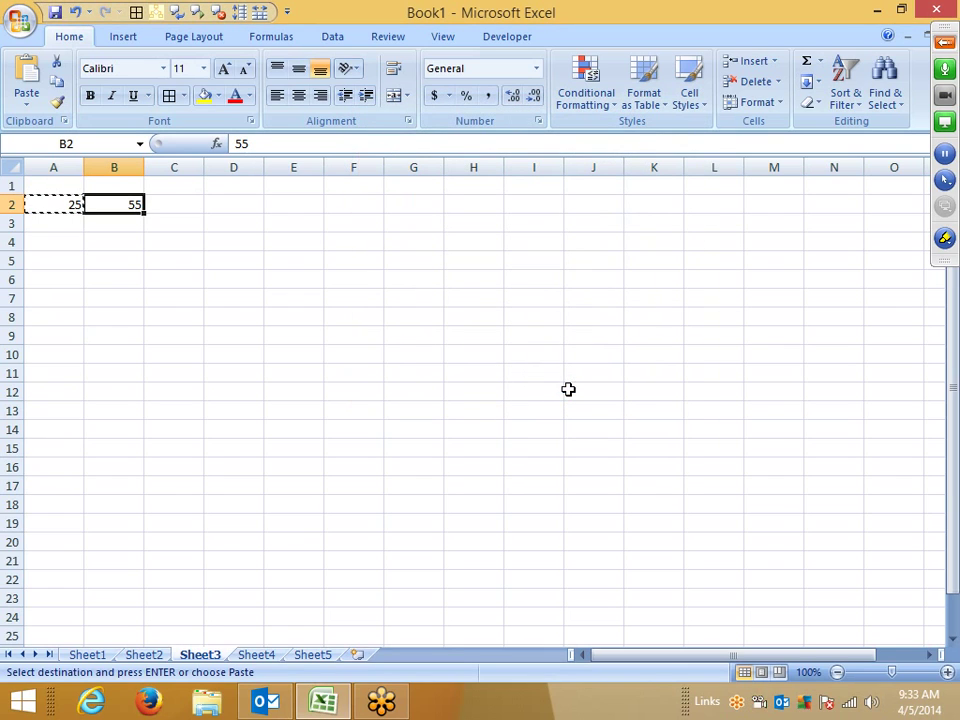
Step: Clear the demonstration cells A2:B3 and return to A1
click(353, 298)
drag(60, 200, 141, 229)
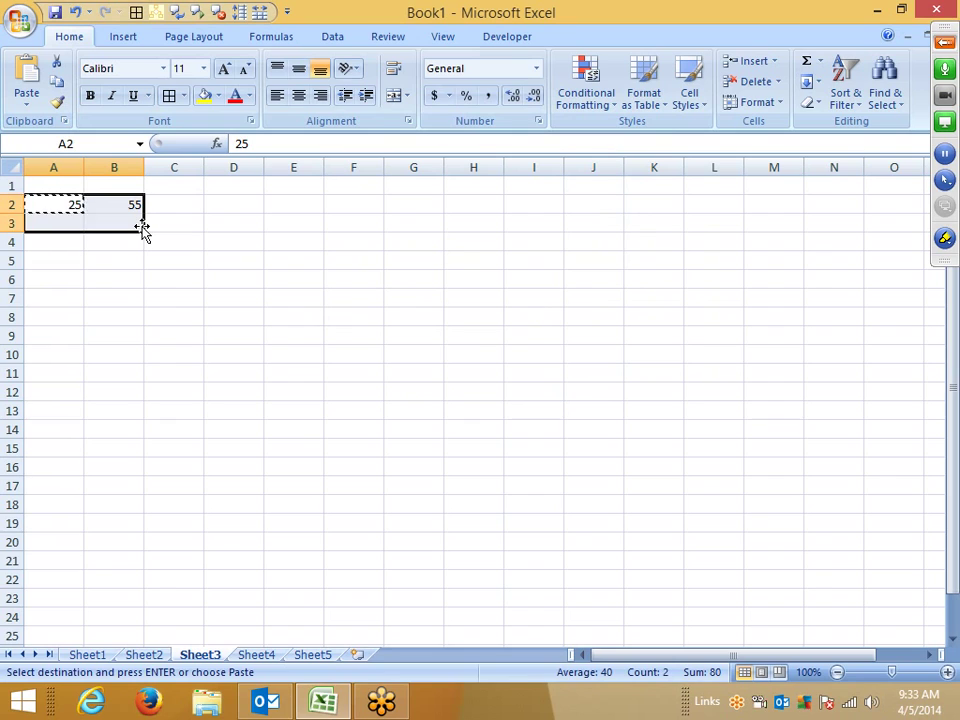
key(Delete)
key(ctrl+Home)
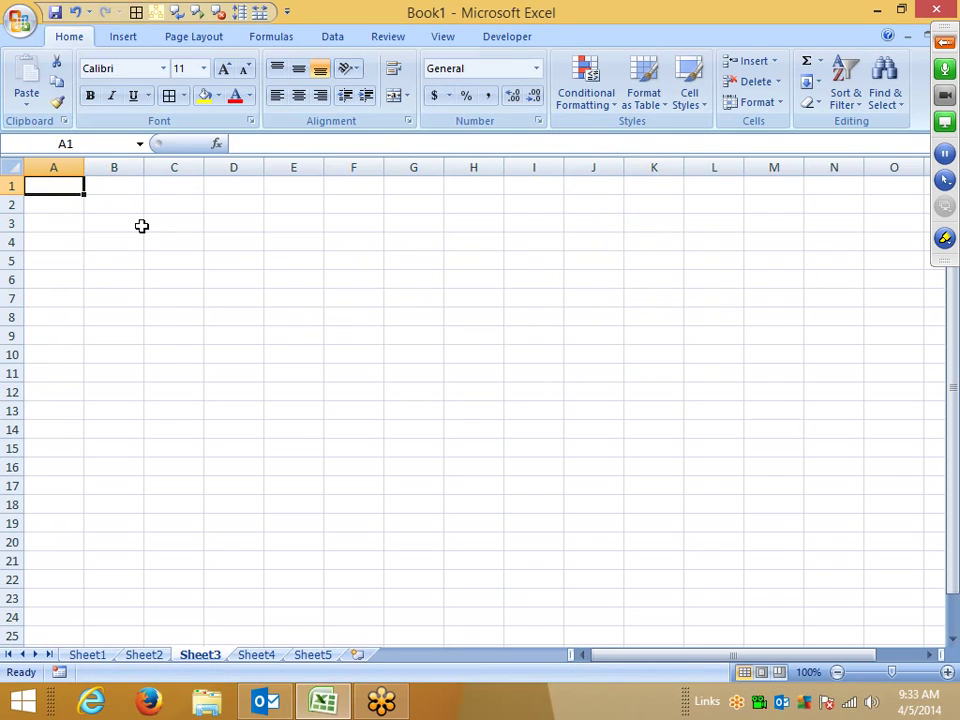
Step: Enter the header Sales in A1
text(5)
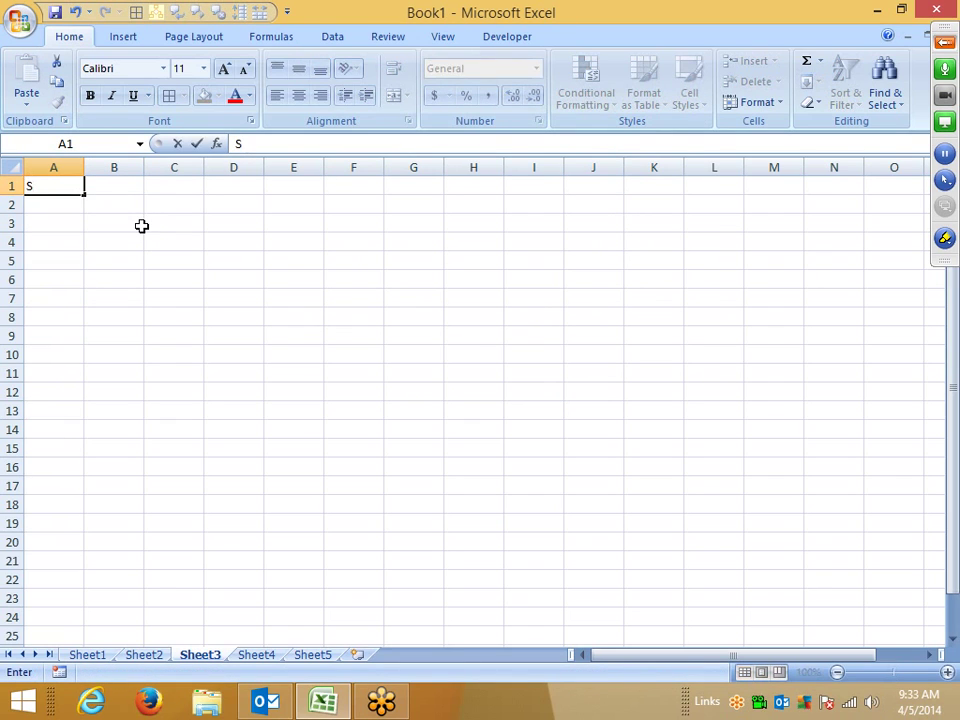
key(Escape)
key(Down)
key(Up)
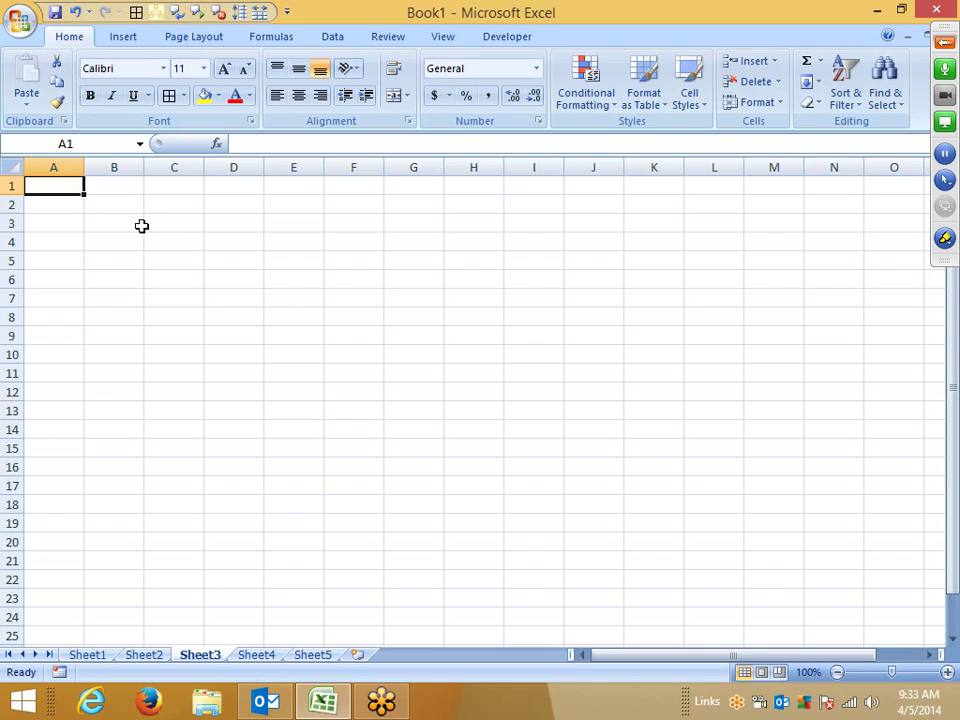
text(SAI)
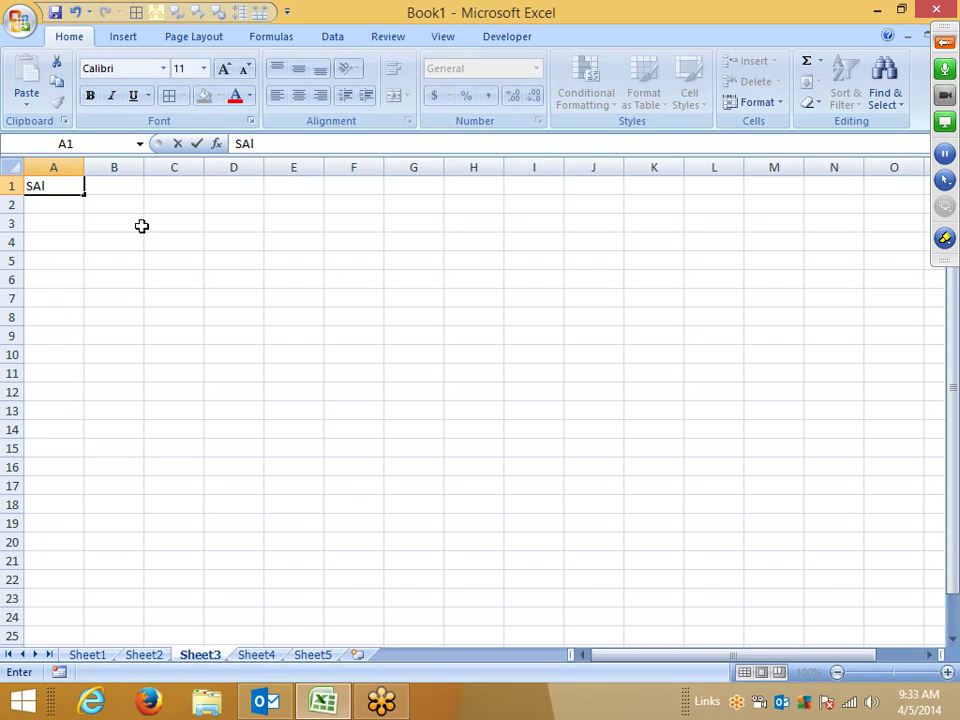
text(es)
key(Return)
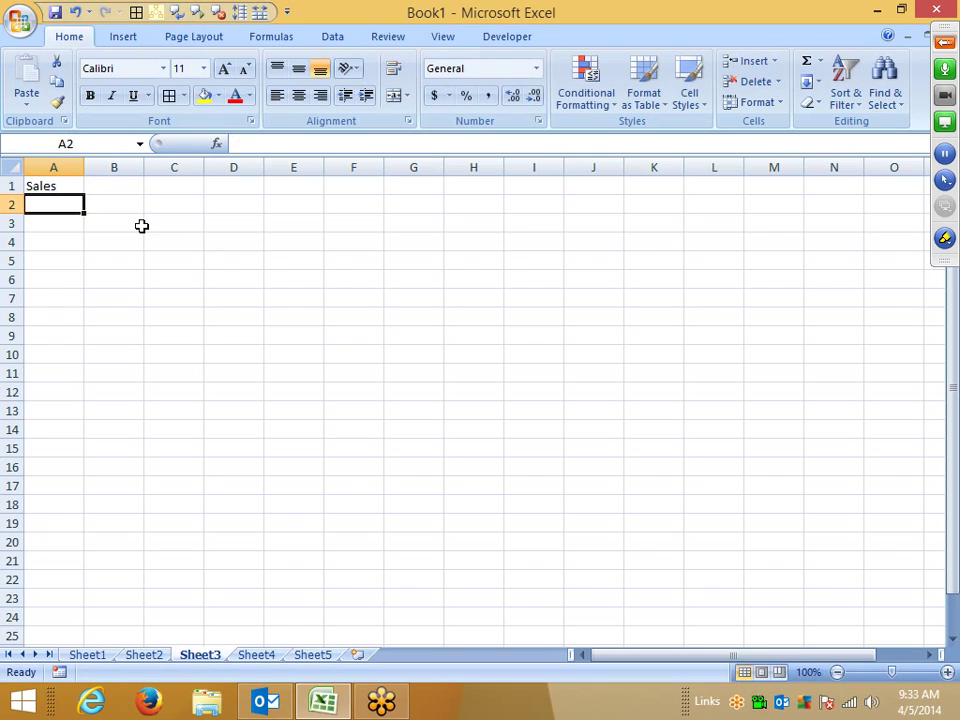
Step: Fill A2:A177 with =RANDBETWEEN(10,90) using Ctrl+Enter
text(=ra)
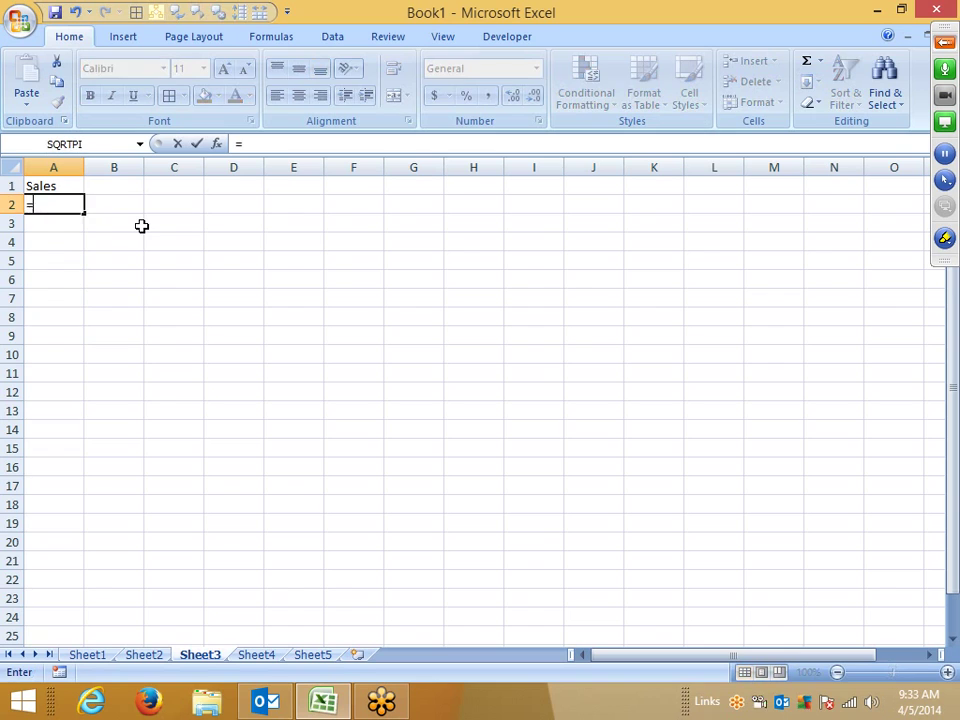
key(Down)
key(Down)
key(Tab)
text(10,90)
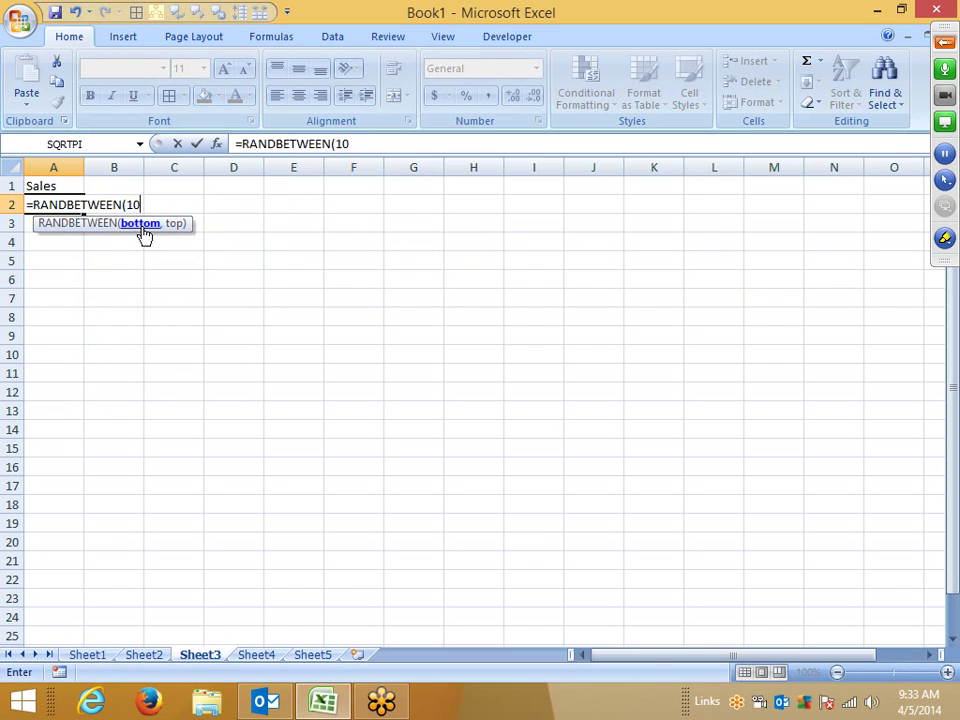
key(Return)
key(Up)
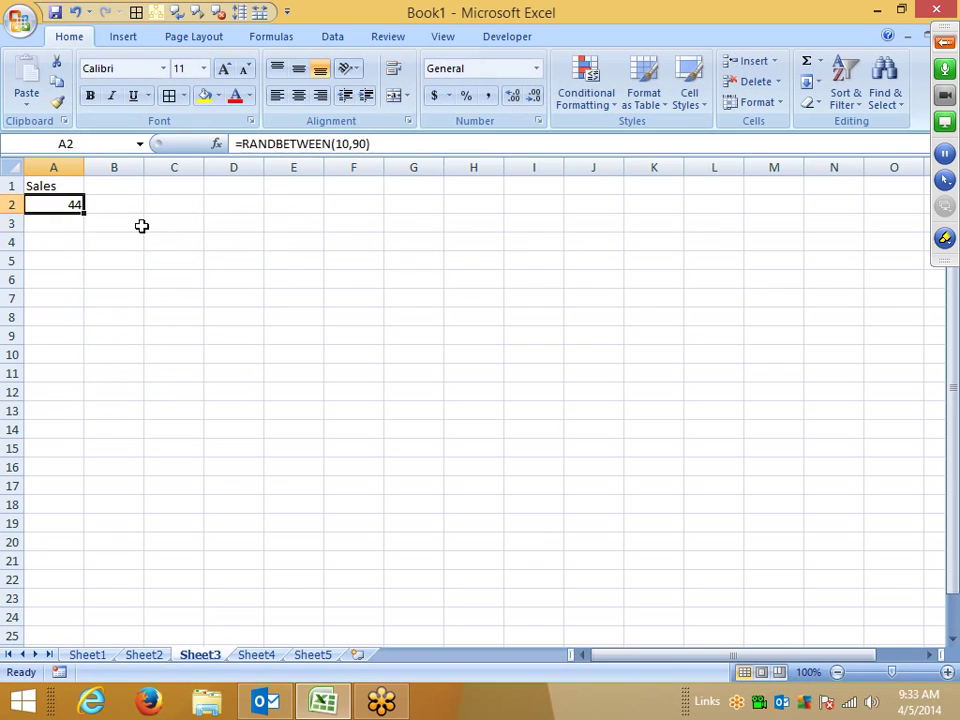
key(shift+Page_Down)
key(shift+Page_Down)
key(shift+Page_Down)
key(shift+Page_Down)
key(shift+Page_Down)
key(shift+Page_Down)
key(shift+Page_Down)
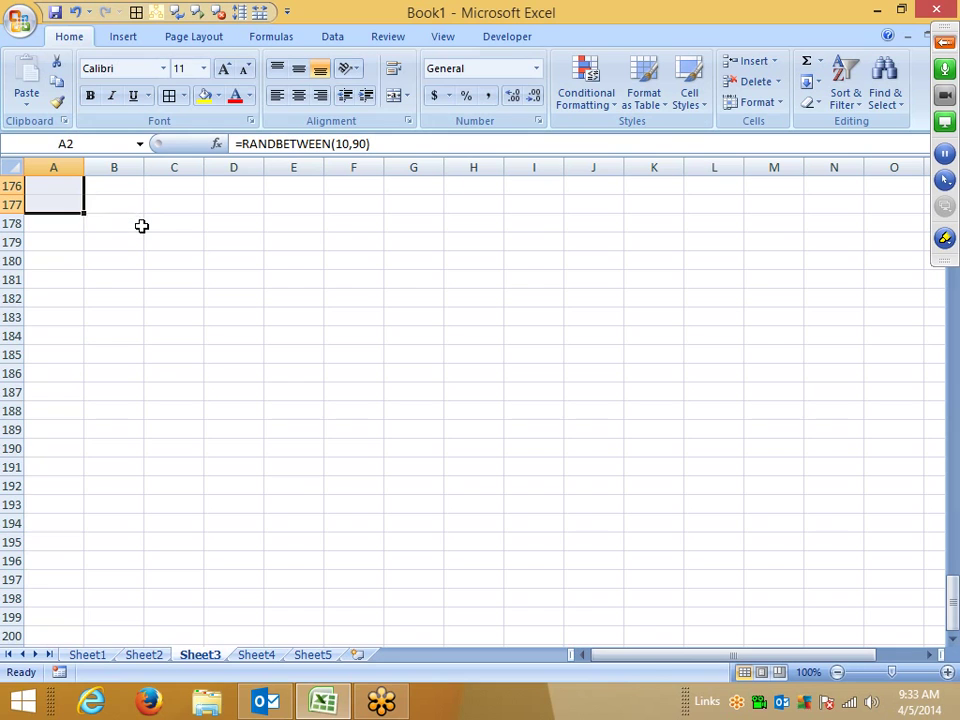
key(ctrl+Return)
Step: Select and copy the Sales numbers in A2:A177
key(ctrl+Home)
key(Down)
key(ctrl+shift+Down)
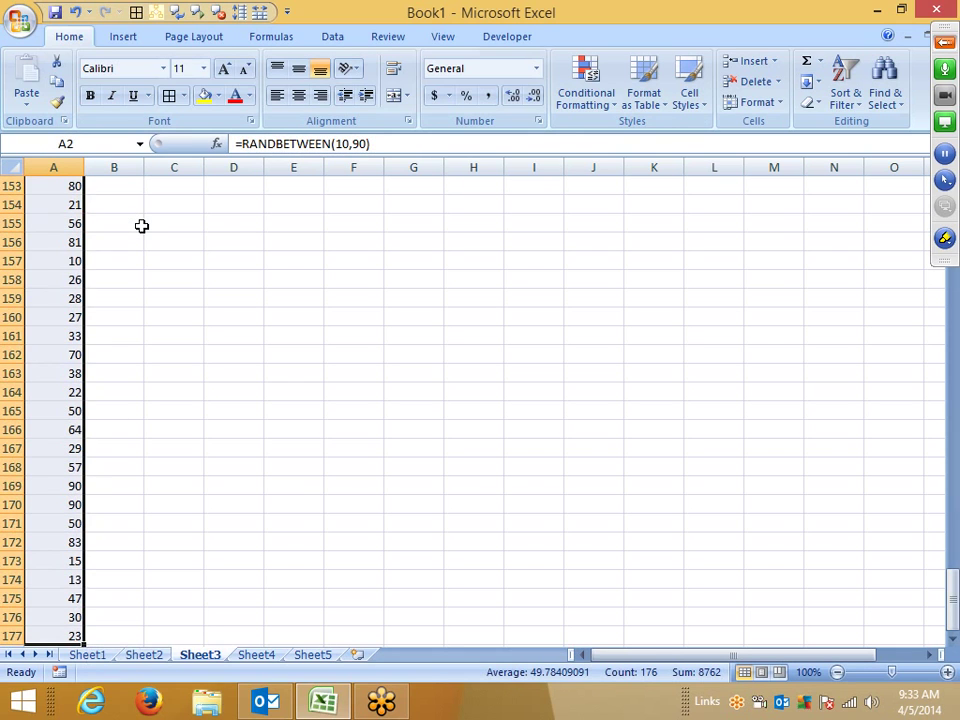
key(ctrl+c)
Step: Paste A2:A177 back onto itself as values, replacing the RANDBETWEEN formulas
right_click(61, 292)
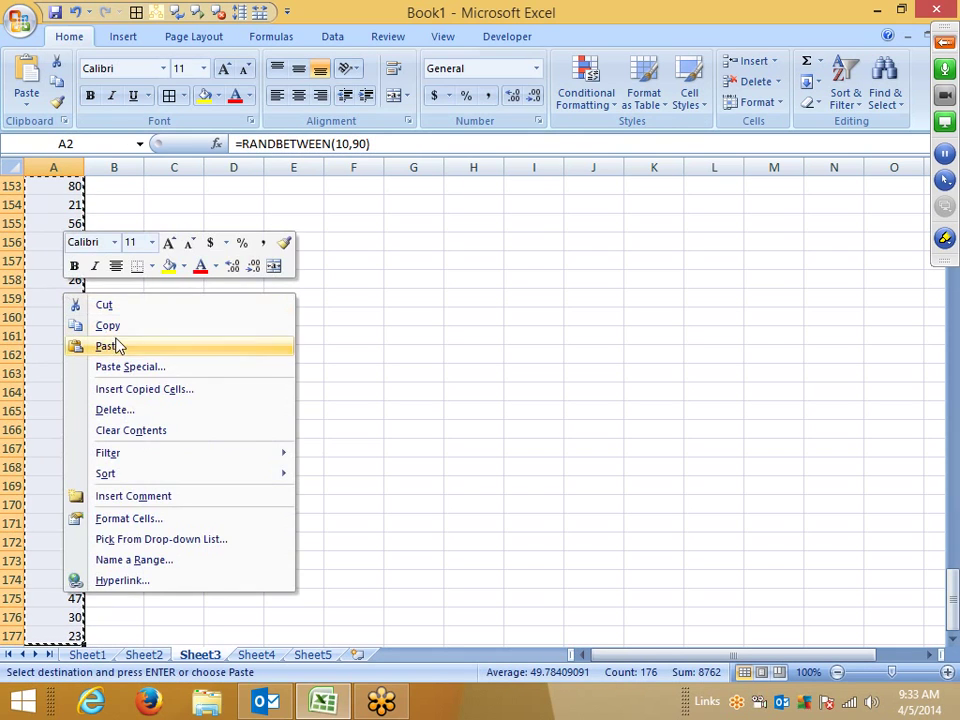
click(133, 368)
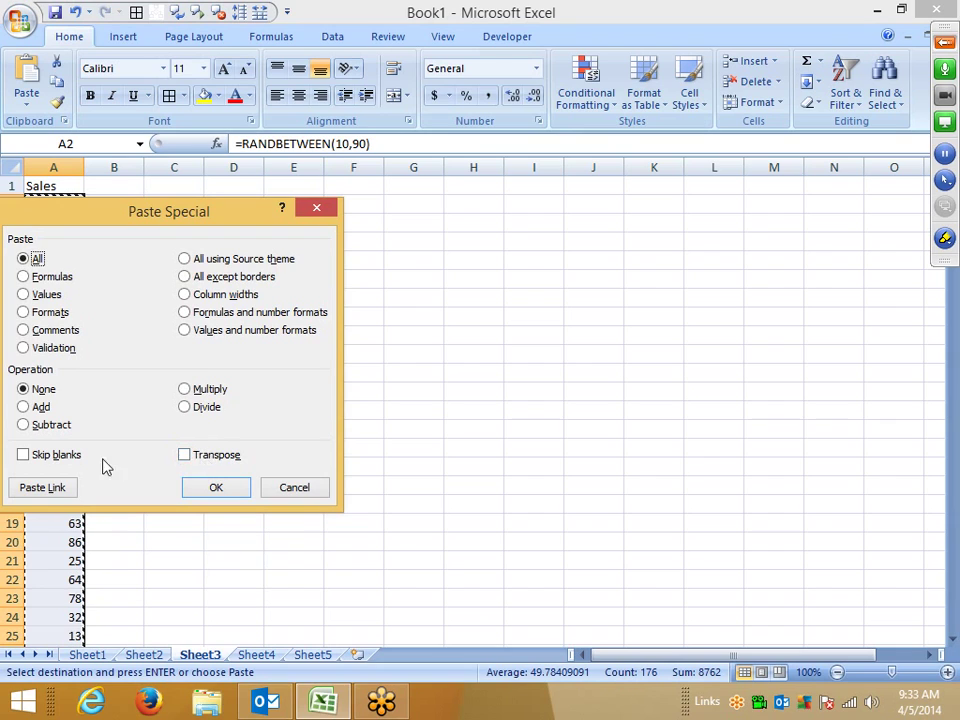
click(45, 294)
click(216, 487)
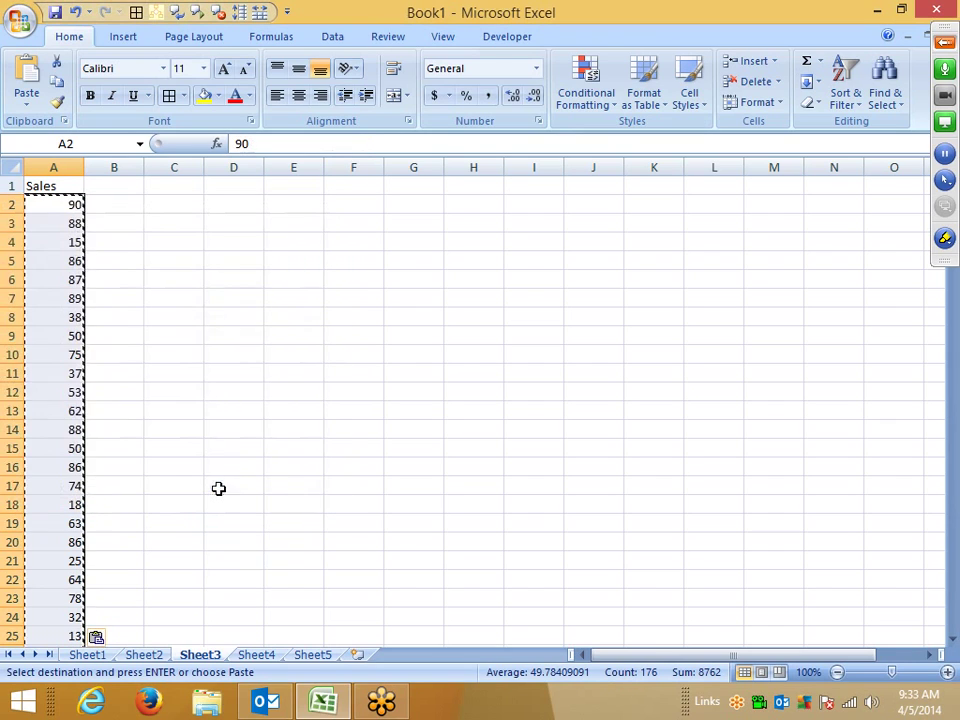
key(Escape)
key(ctrl+Home)
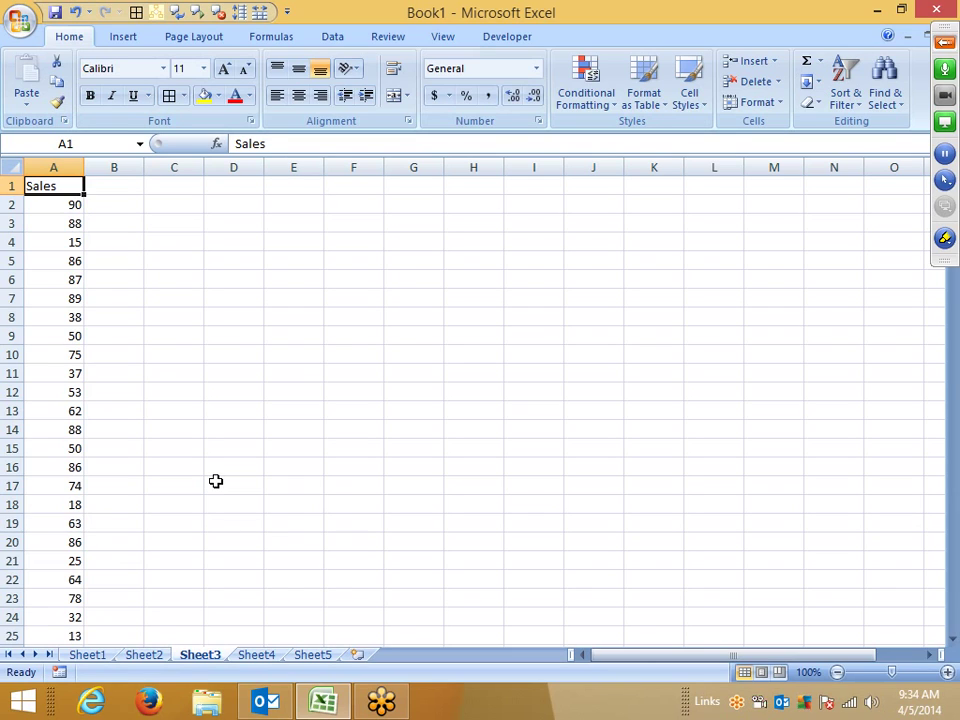
Step: Enter the label Target in B1 and a target of 50 in C1, then change it to 75
key(Right)
text(Ta)
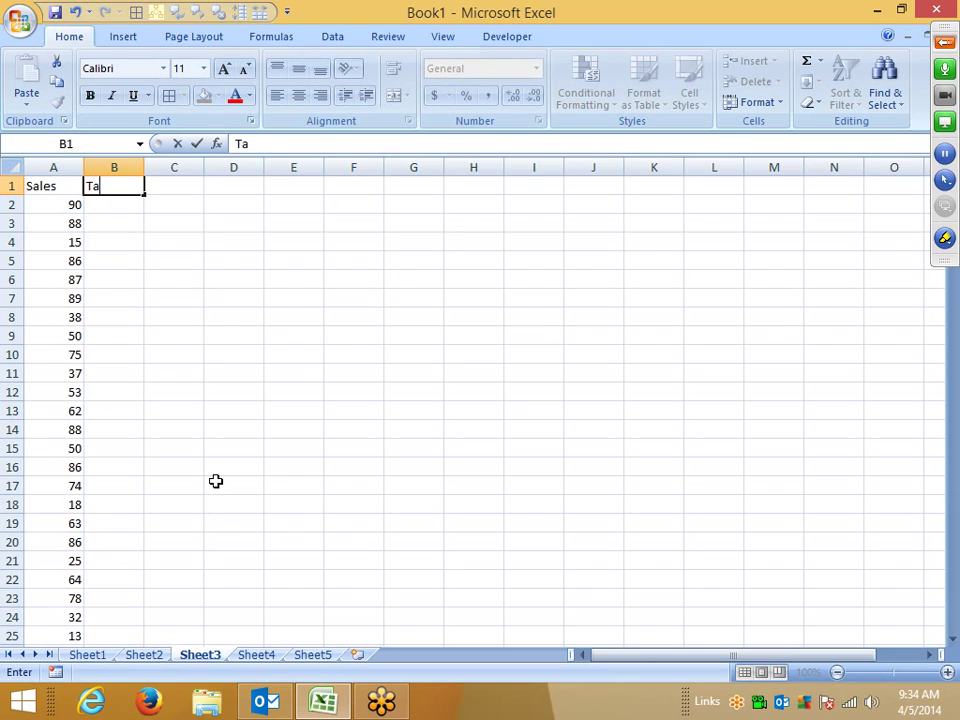
text(rget)
key(Return)
key(Up)
key(Right)
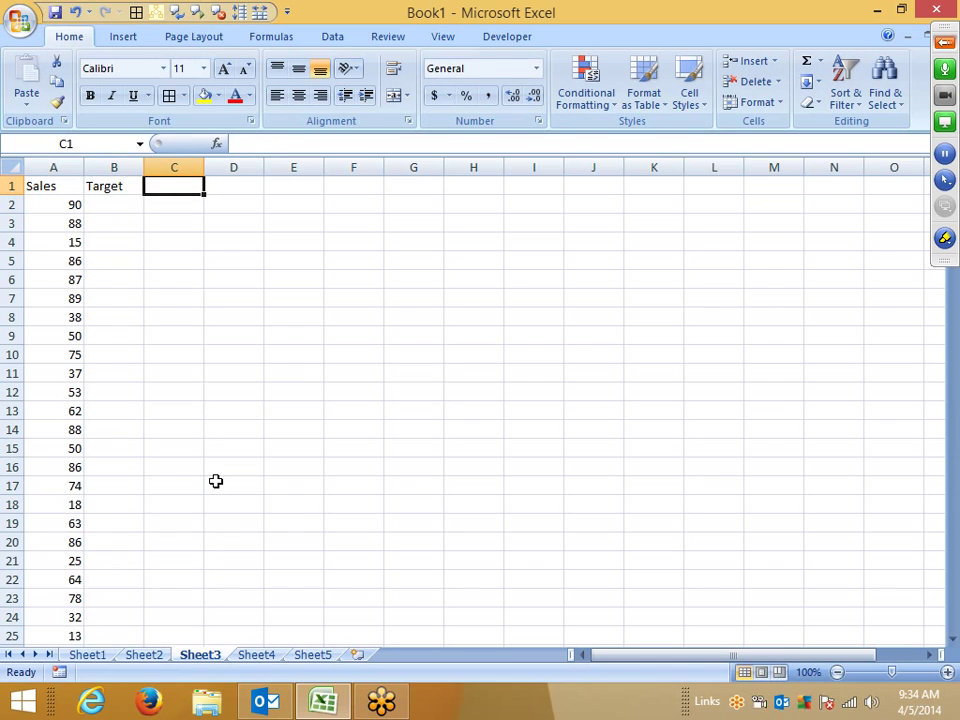
text(50)
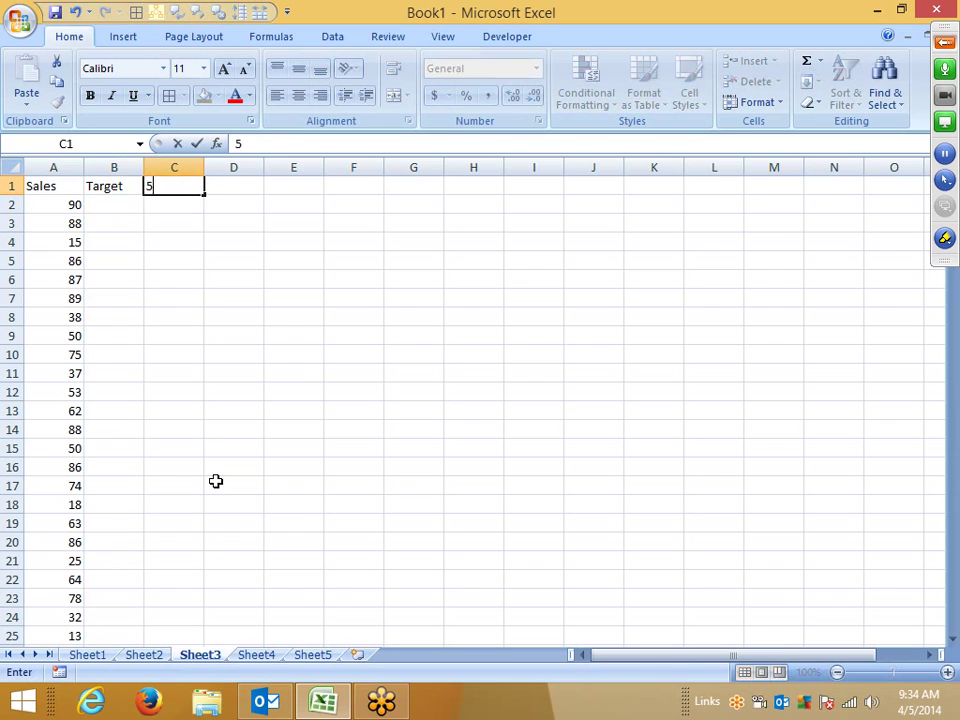
key(Tab)
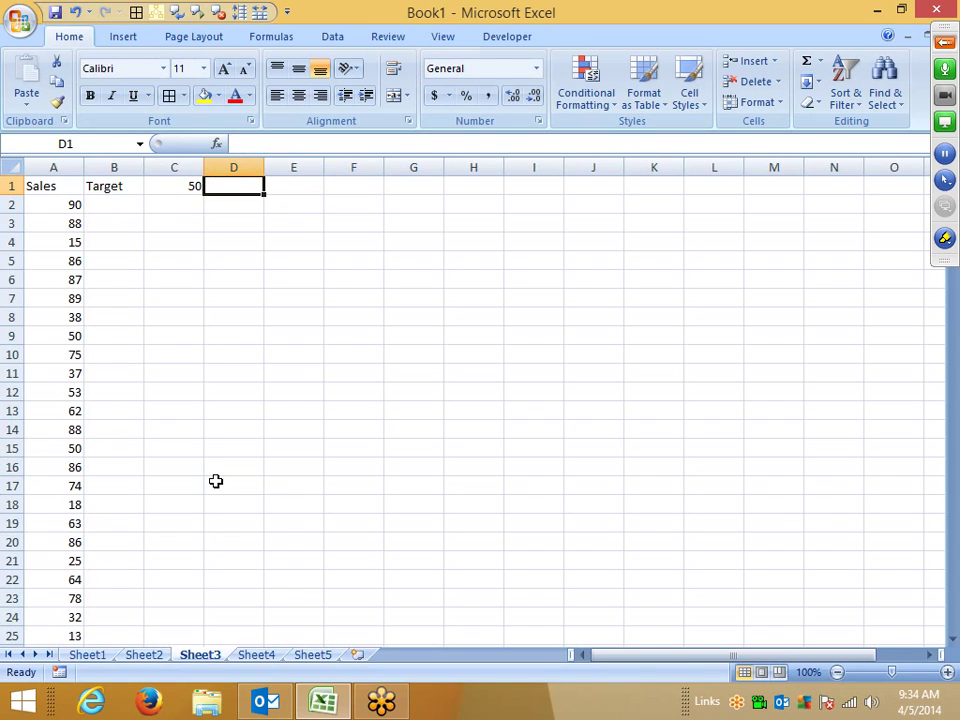
key(Left)
text(75)
key(Return)
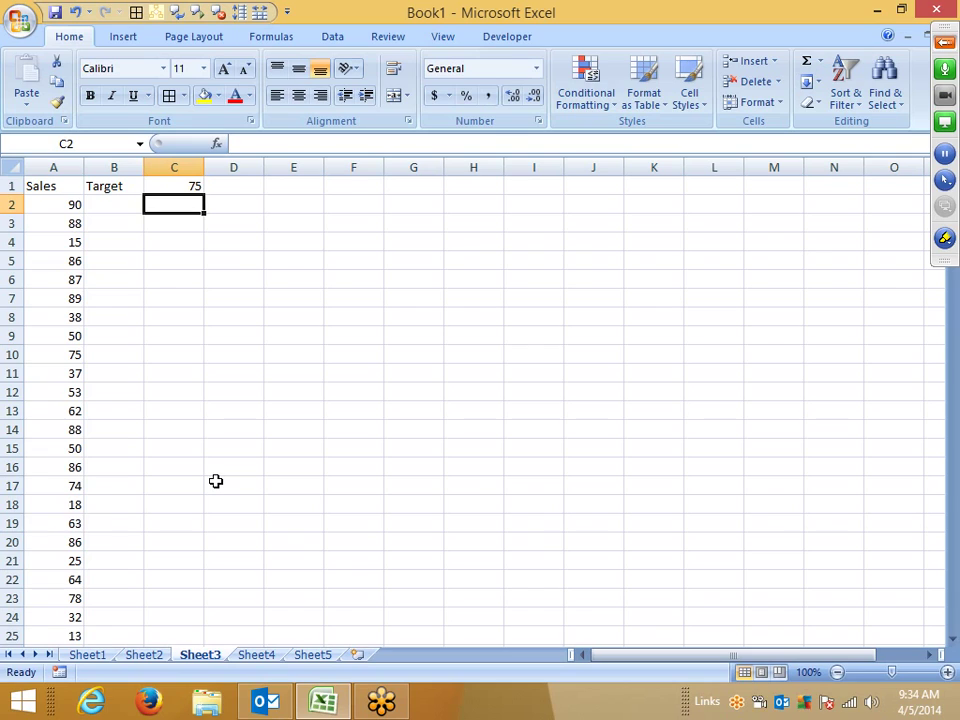
Step: Return to A2 and switch on the freehand pen annotation tool
key(Left)
key(Left)
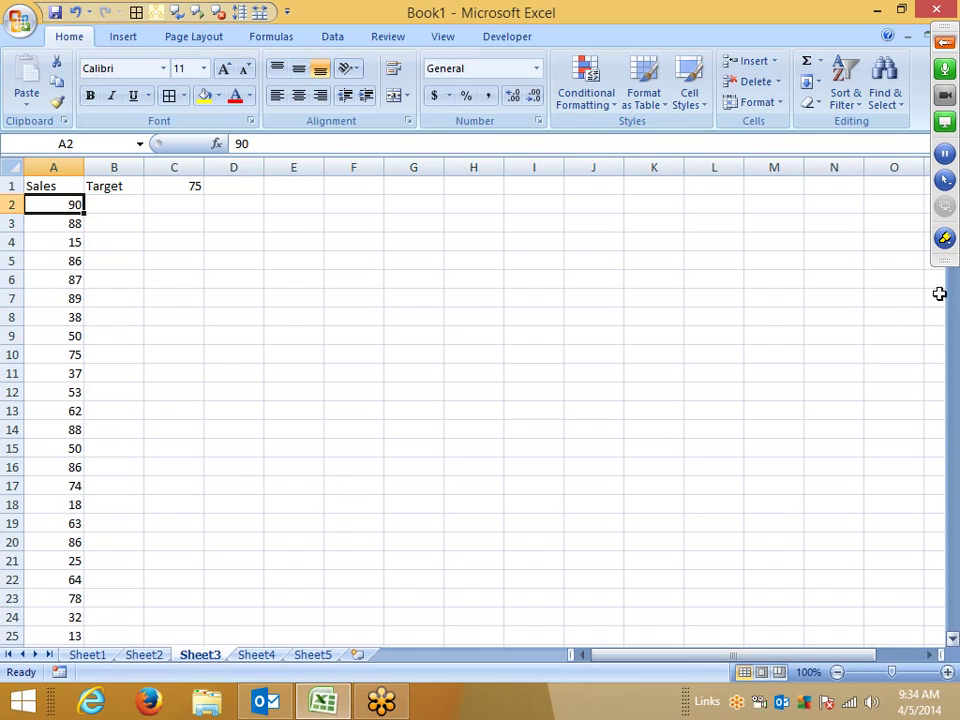
click(944, 240)
click(891, 283)
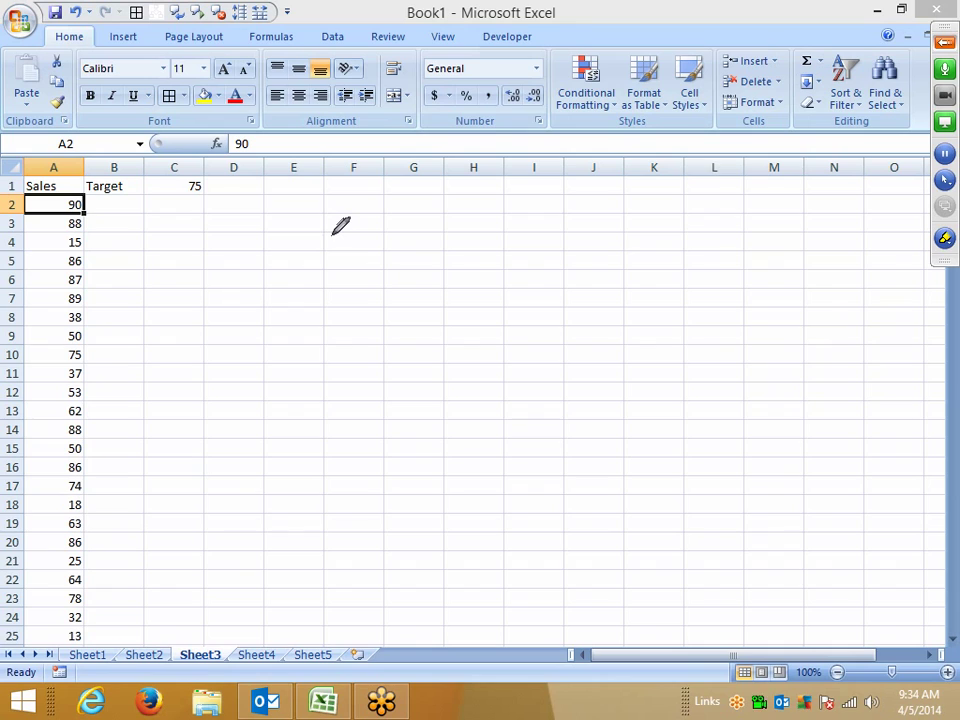
Step: Handwrite 90/75 over 100 beside the Sales column, then stop drawing
mouse_move(340, 226)
mouse_down()
mouse_move(332, 236)
mouse_move(311, 216)
mouse_move(339, 221)
mouse_move(349, 301)
mouse_up()
mouse_move(366, 231)
mouse_down()
mouse_move(392, 246)
mouse_move(366, 236)
mouse_up()
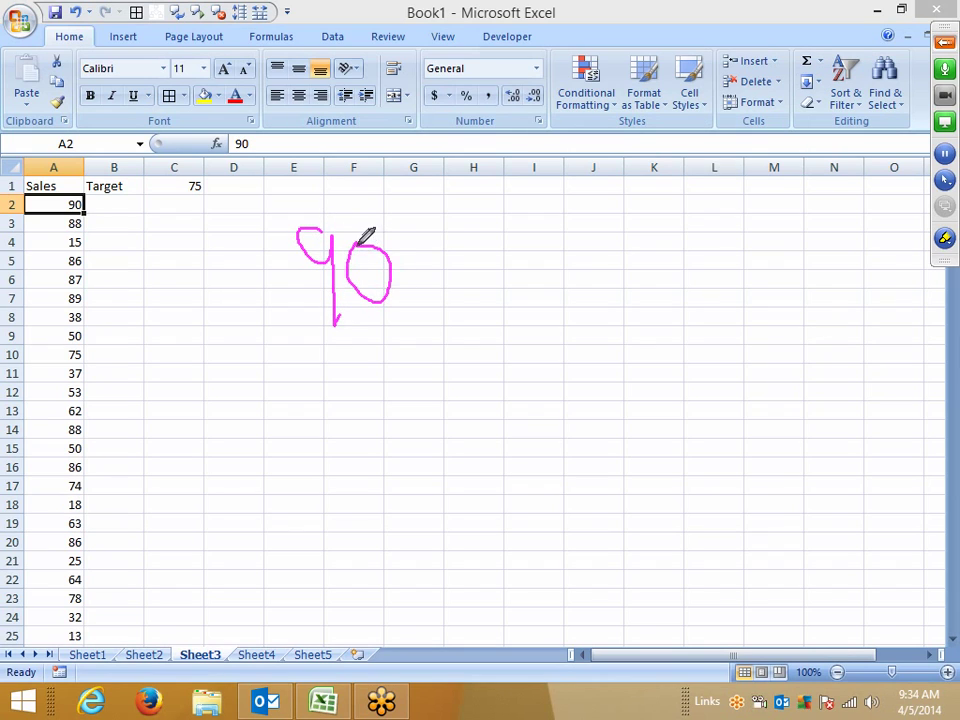
drag(446, 222, 424, 388)
mouse_move(461, 279)
mouse_down()
mouse_move(521, 248)
mouse_move(510, 372)
mouse_move(510, 329)
mouse_up()
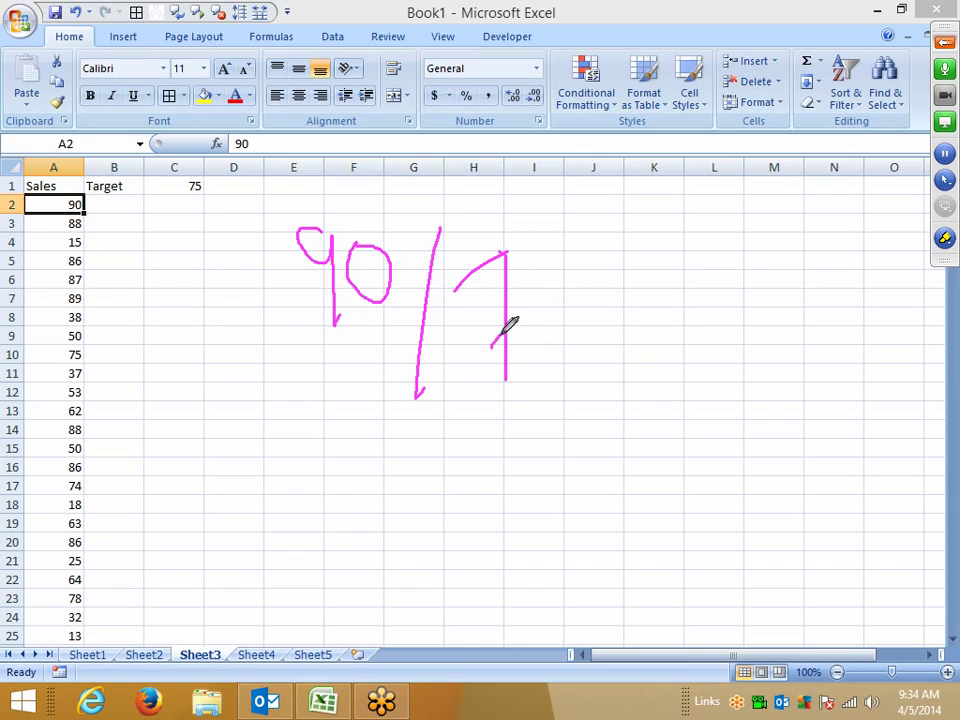
mouse_move(528, 284)
mouse_down()
mouse_move(563, 252)
mouse_move(540, 280)
mouse_up()
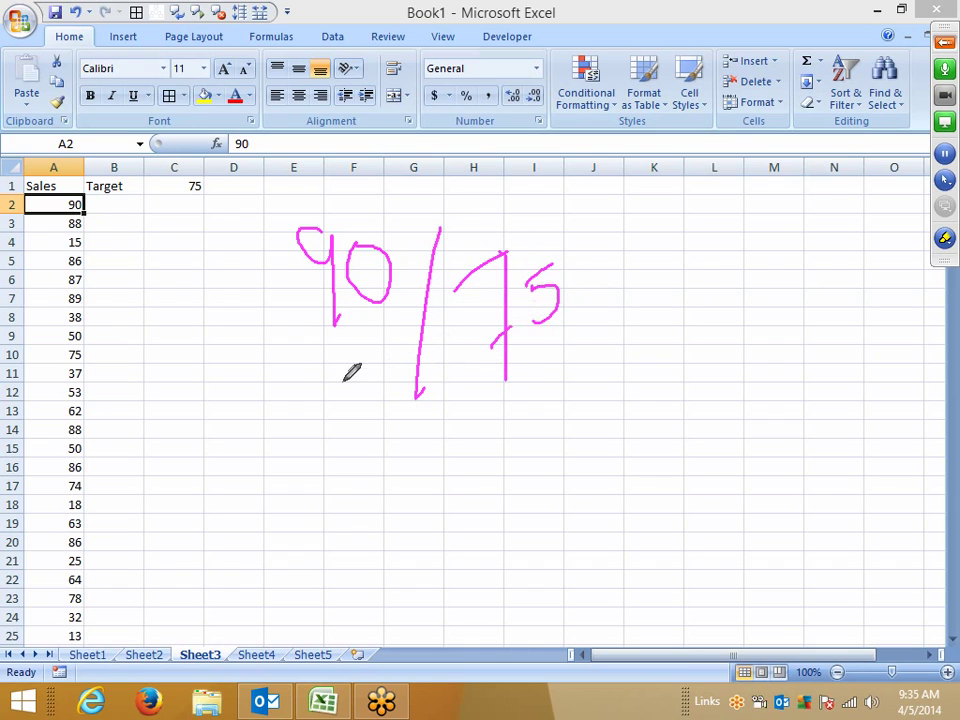
drag(311, 389, 735, 378)
drag(495, 411, 503, 475)
mouse_move(575, 402)
mouse_down()
mouse_move(602, 429)
mouse_move(574, 403)
mouse_move(677, 426)
mouse_move(637, 393)
mouse_up()
right_click(660, 356)
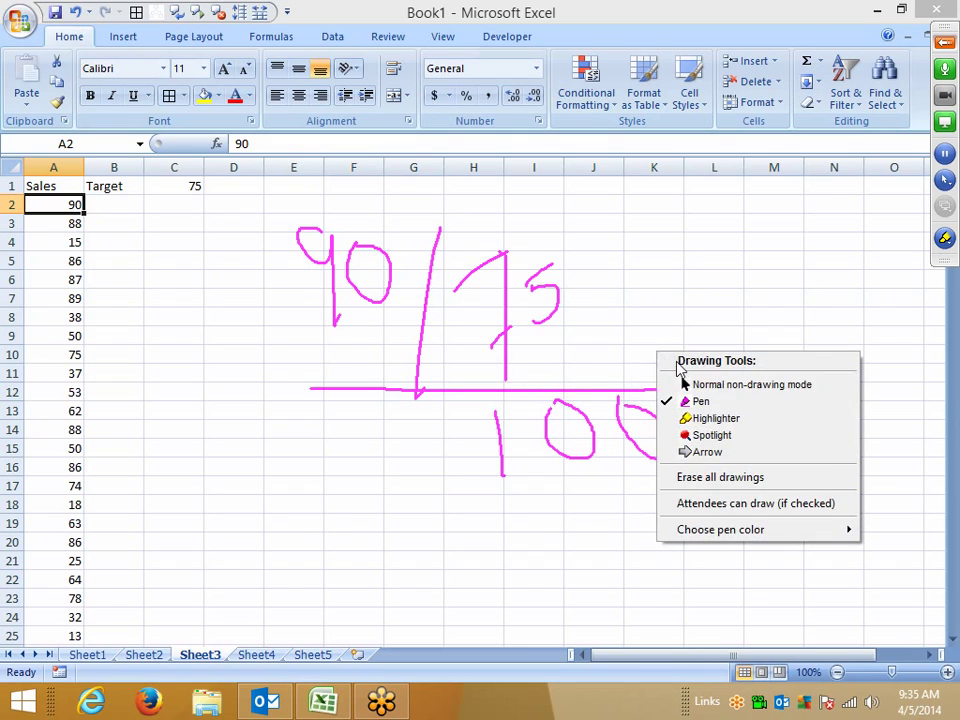
click(681, 381)
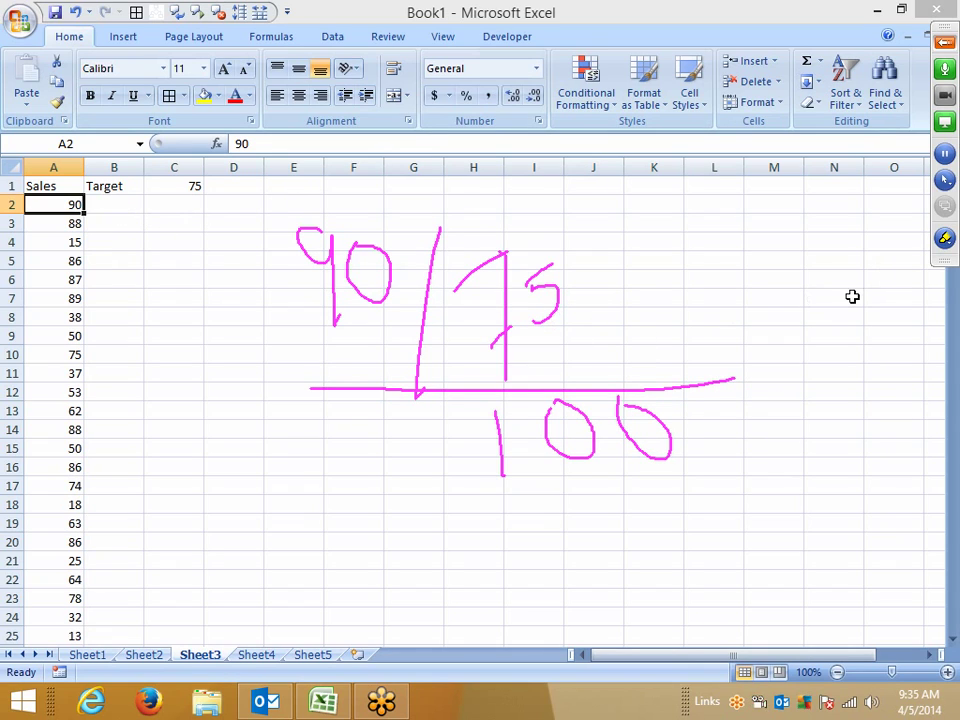
Step: Add a multiplication sign before the handwritten 100 and leave drawing mode
click(945, 240)
click(800, 283)
drag(560, 358, 422, 372)
drag(592, 398, 448, 405)
right_click(671, 343)
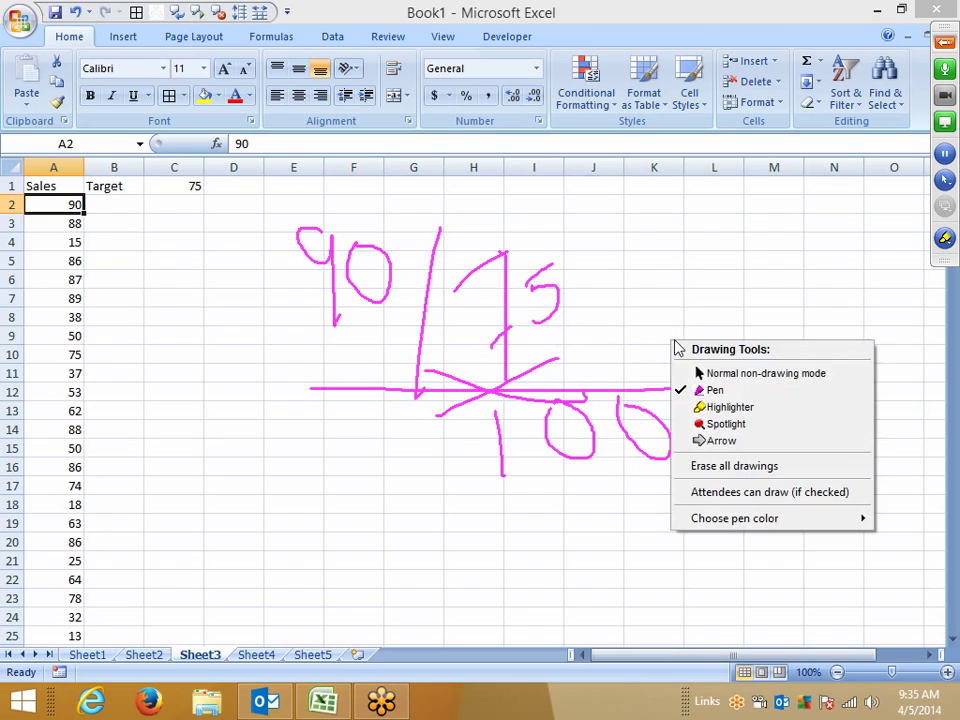
click(690, 371)
Step: Start a formula in B2 that references A2
click(103, 200)
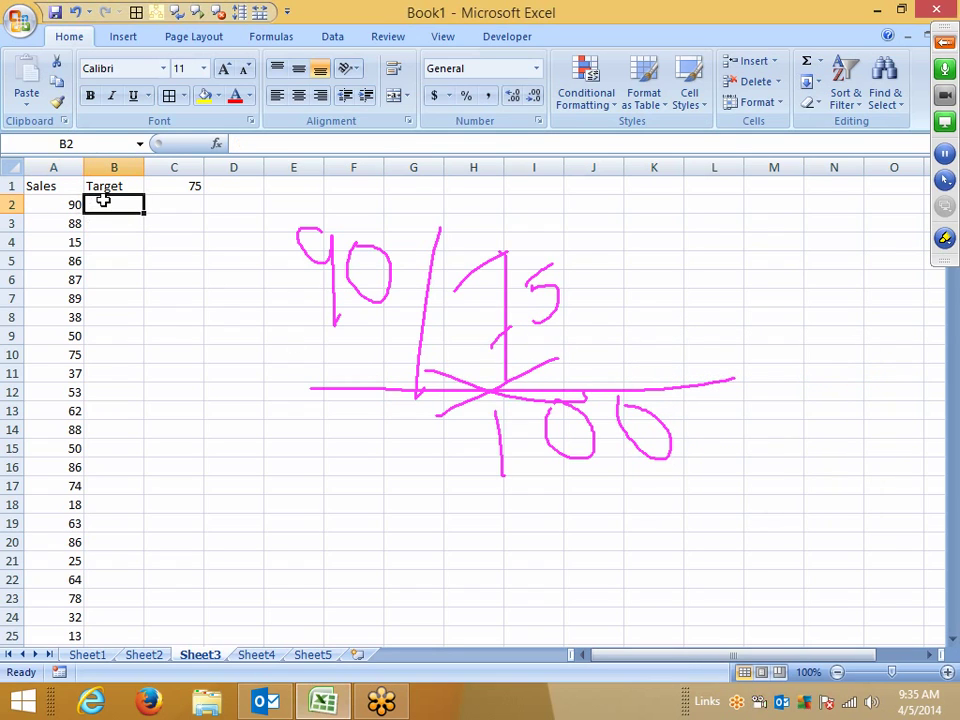
text(=)
key(Left)
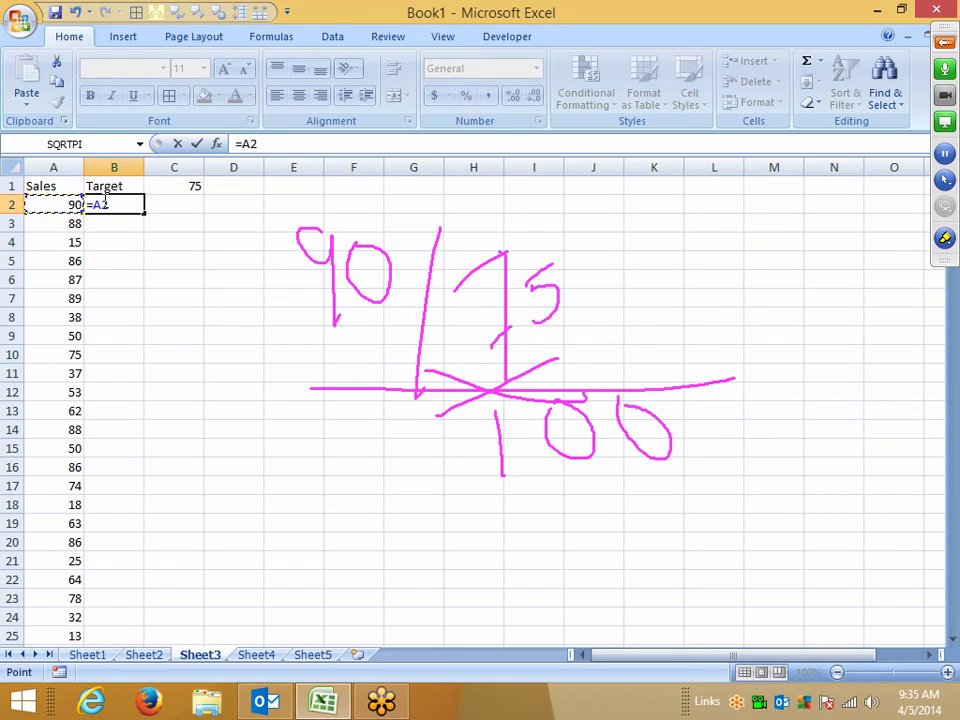
Step: Complete B2 as =A2/75 and format it as a percentage showing 120%
text(/75)
key(Return)
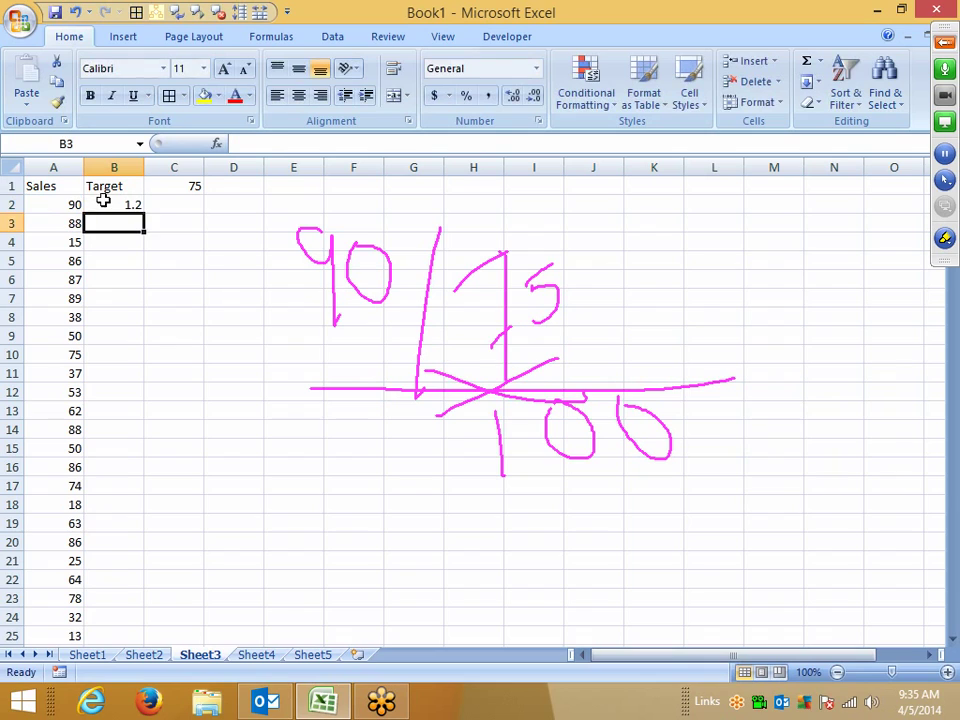
click(103, 200)
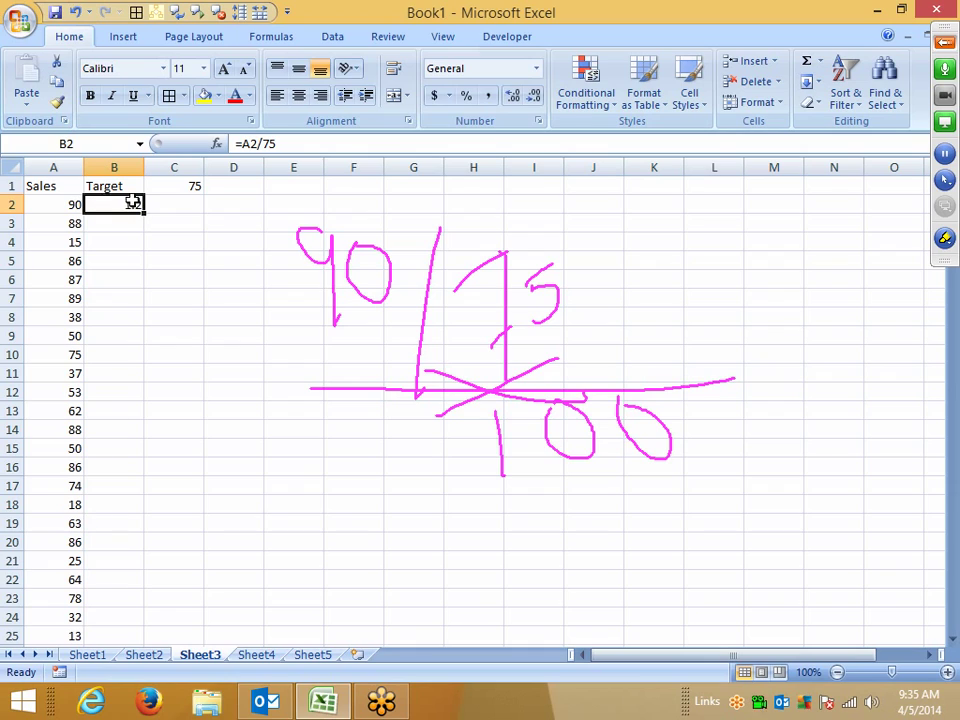
click(466, 97)
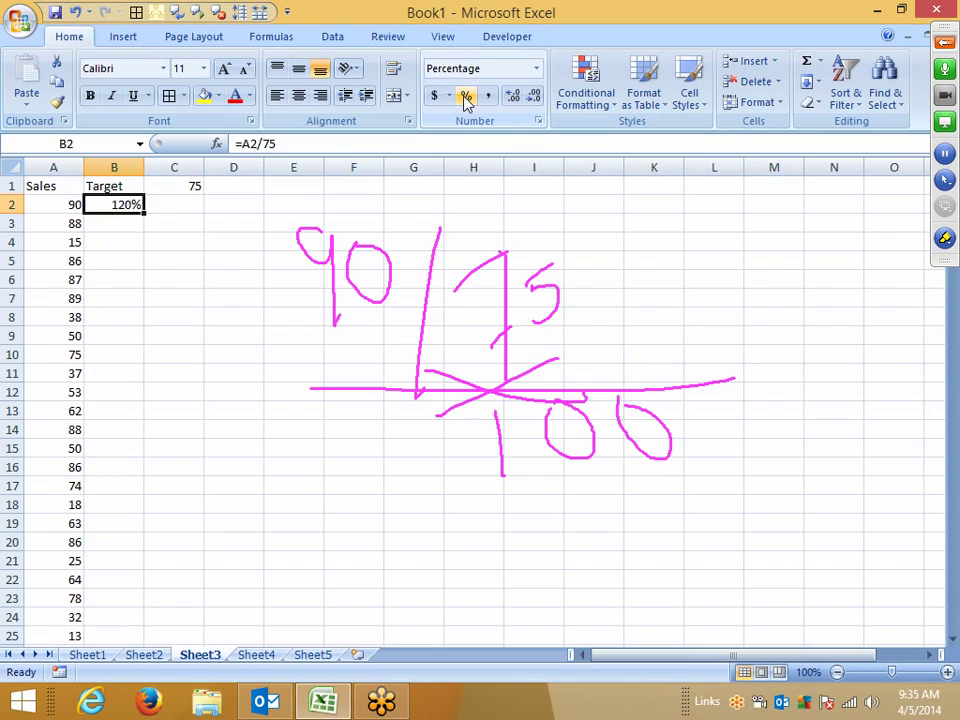
Step: Test that 25 in D4 becomes 2500% as a percentage, then undo, clear it, and return to B2
key(Right)
key(Right)
key(Down)
key(Down)
text(25)
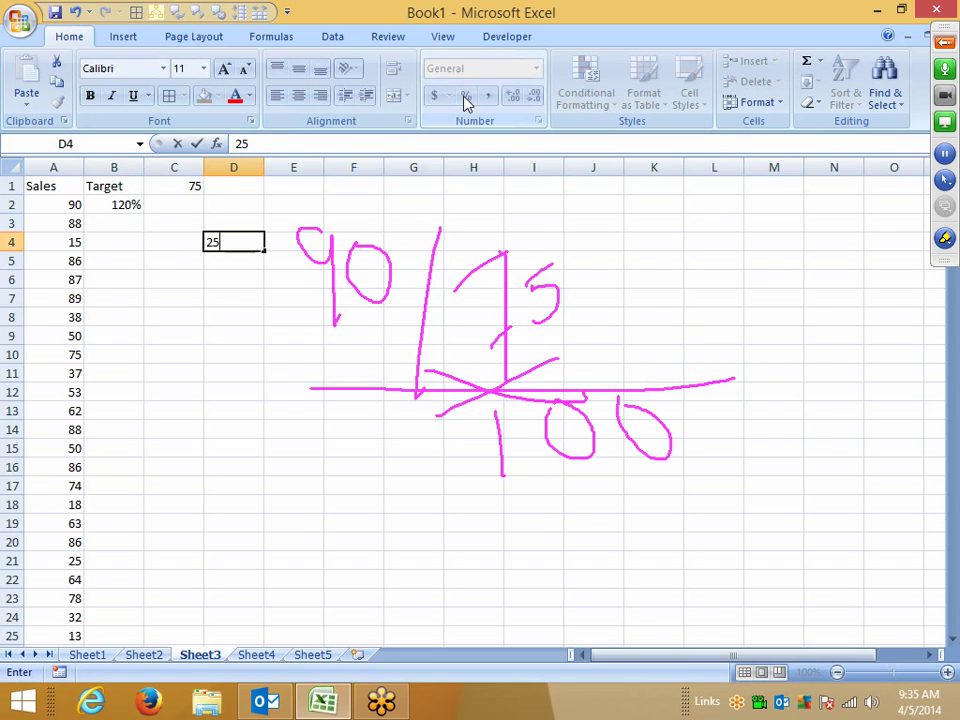
key(ctrl+Return)
click(466, 97)
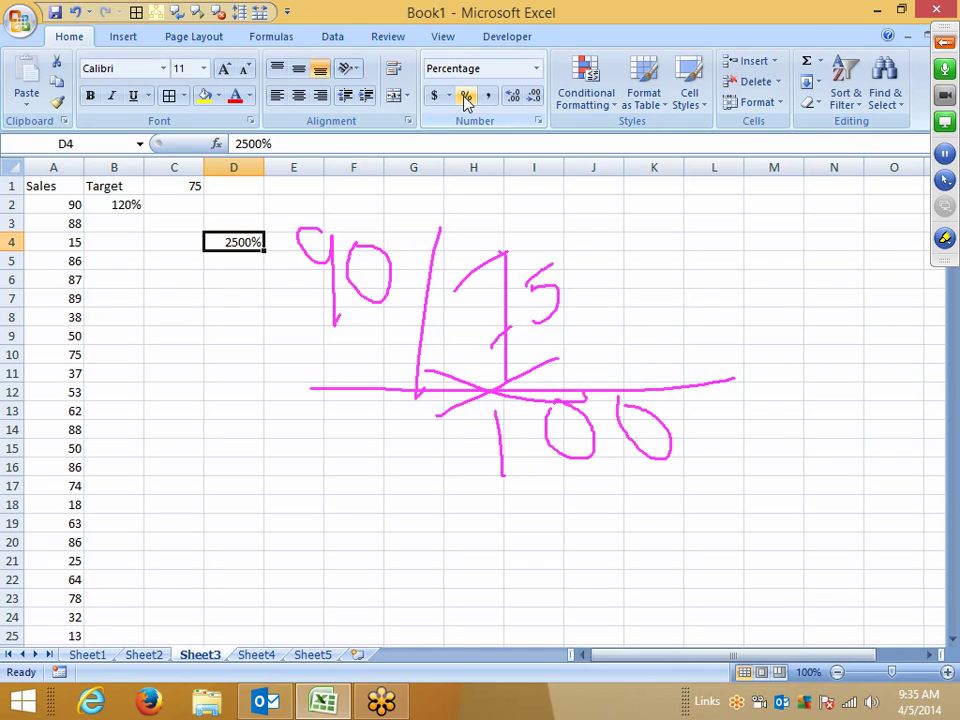
key(ctrl+z)
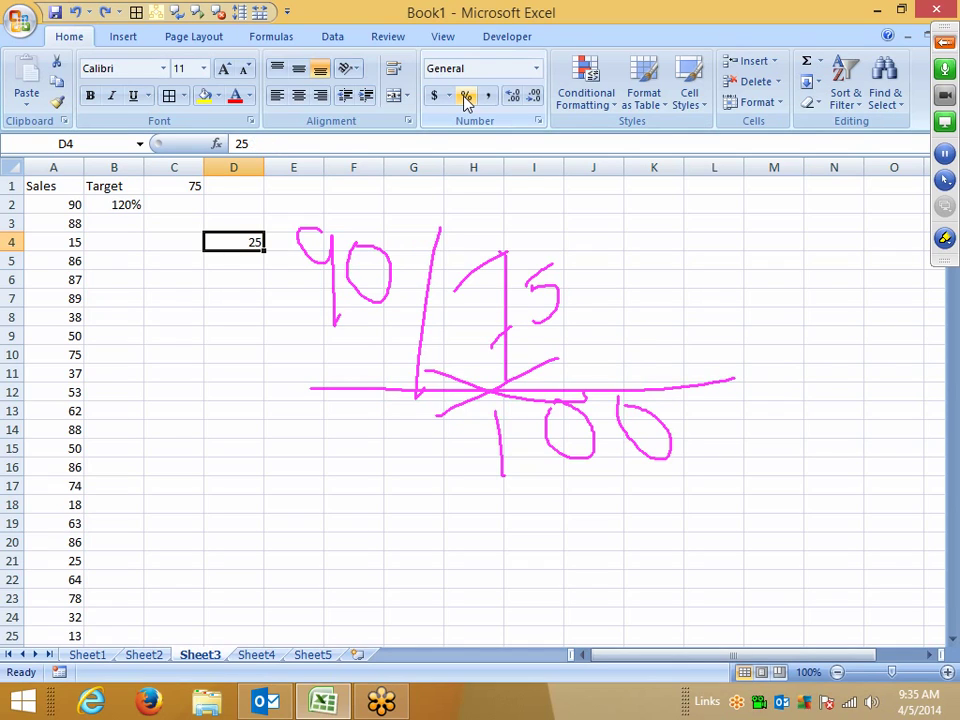
key(Delete)
key(Left)
key(Left)
key(Up)
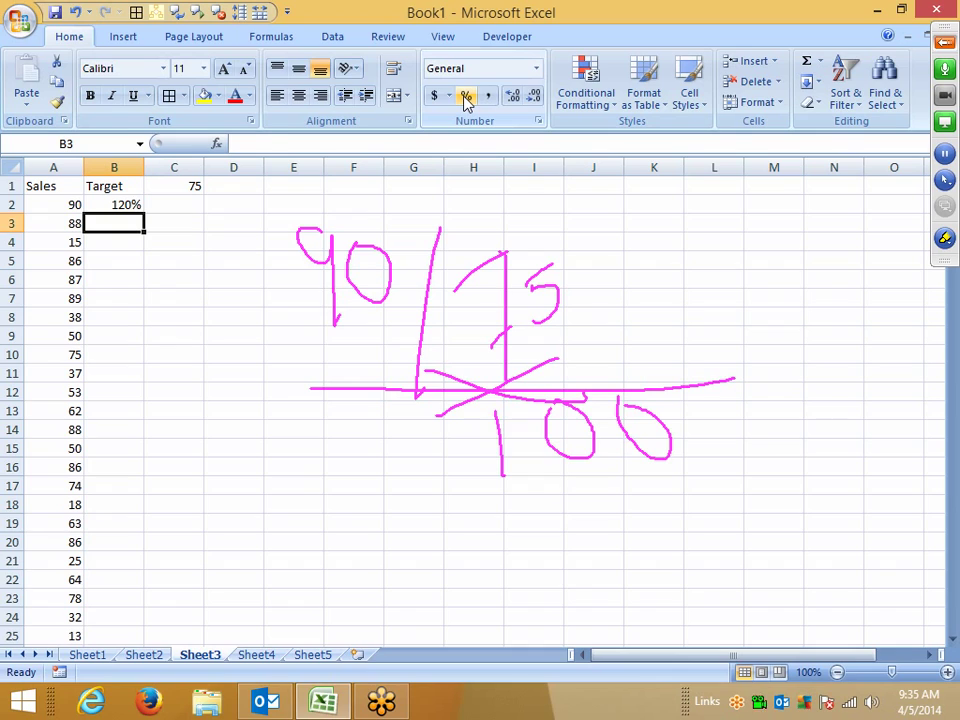
key(Up)
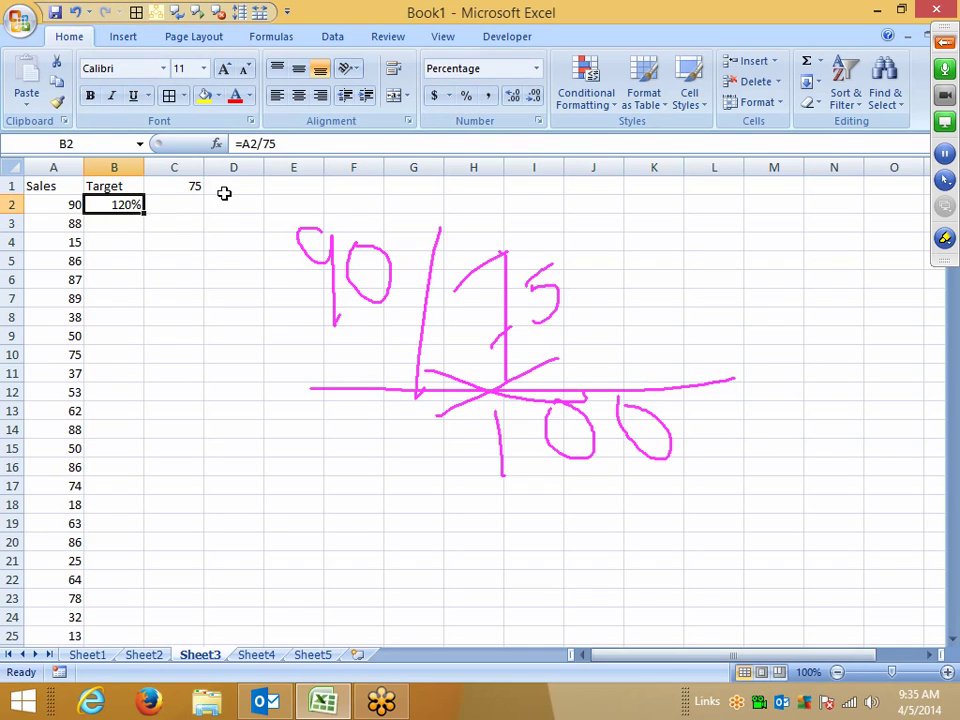
Step: Clear the B2 formula and copy the 75 target from C1
key(Delete)
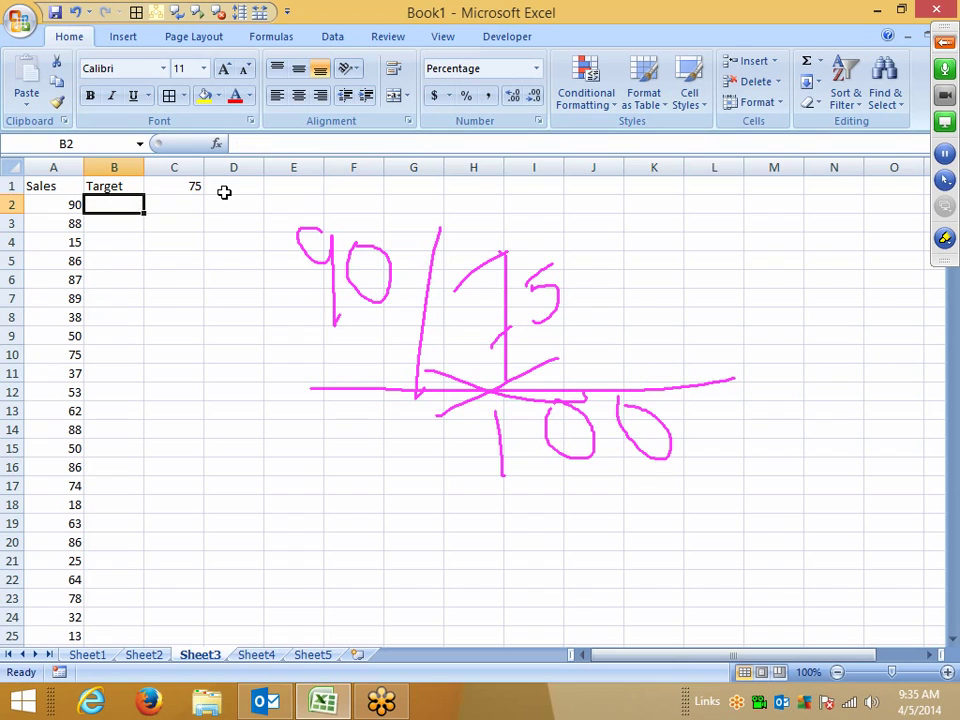
key(Right)
key(Up)
key(ctrl+c)
Step: Divide the Sales values in A2:A177 by 75 using Paste Special Divide
key(Down)
key(Left)
key(Left)
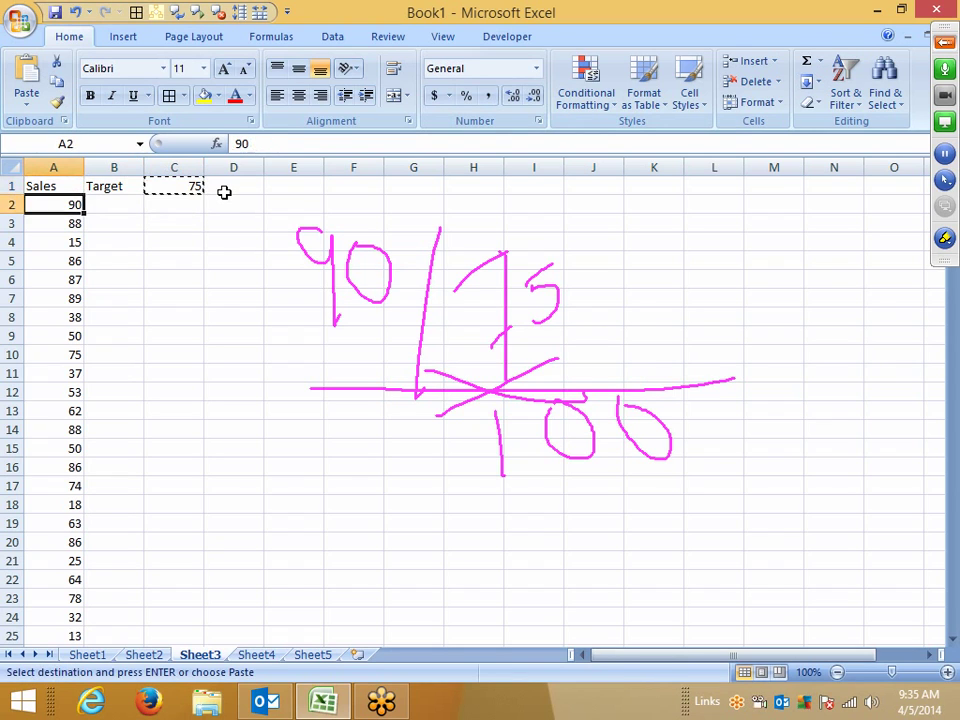
key(ctrl+shift+Down)
right_click(60, 234)
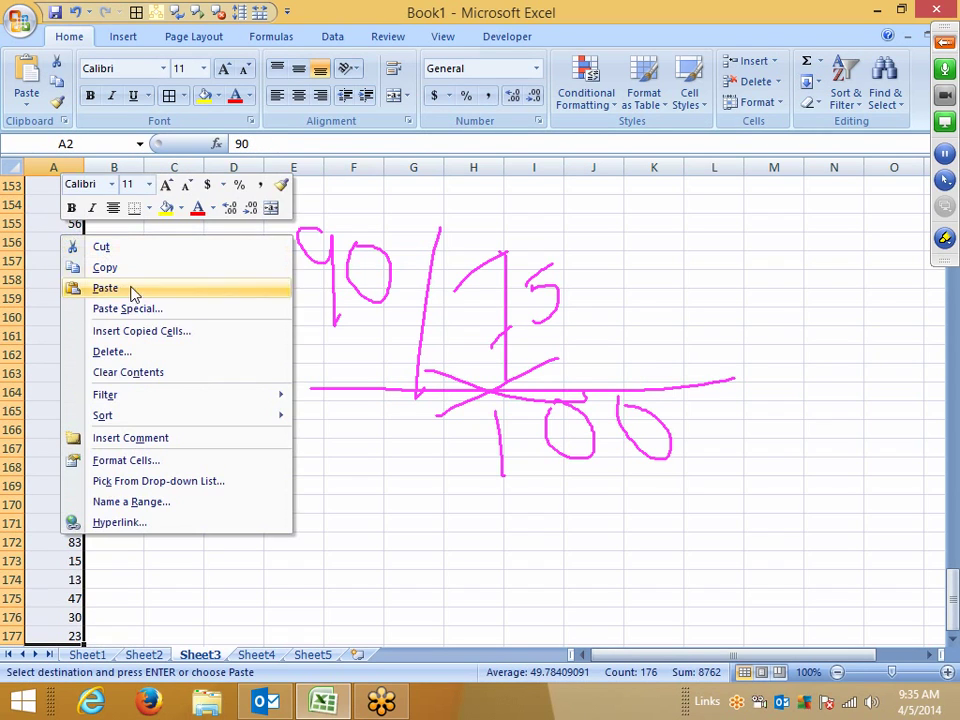
click(135, 310)
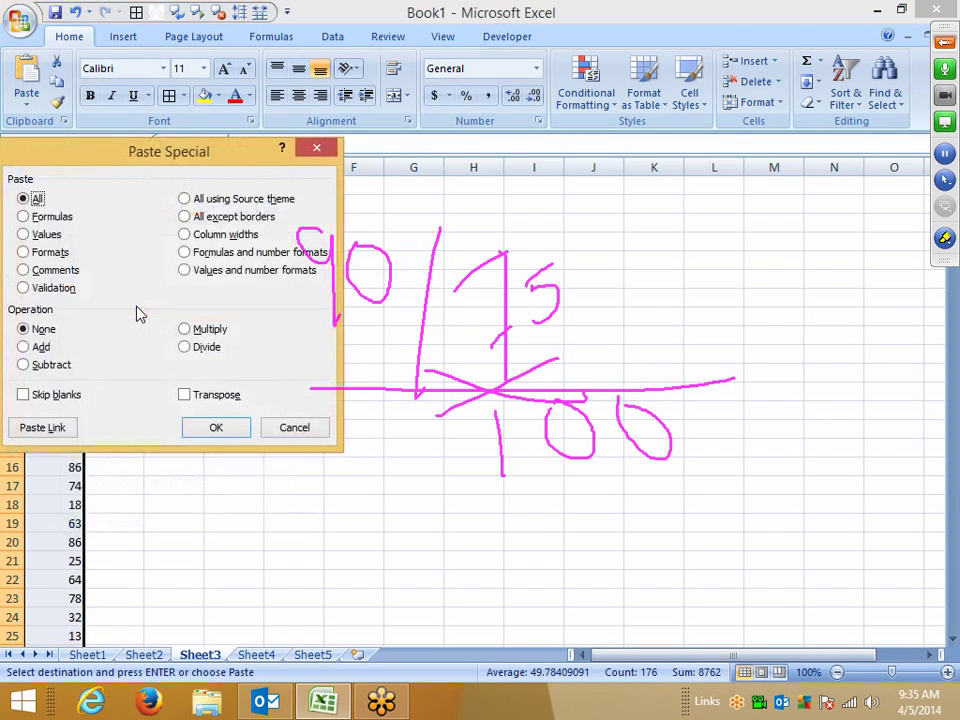
click(187, 348)
click(226, 423)
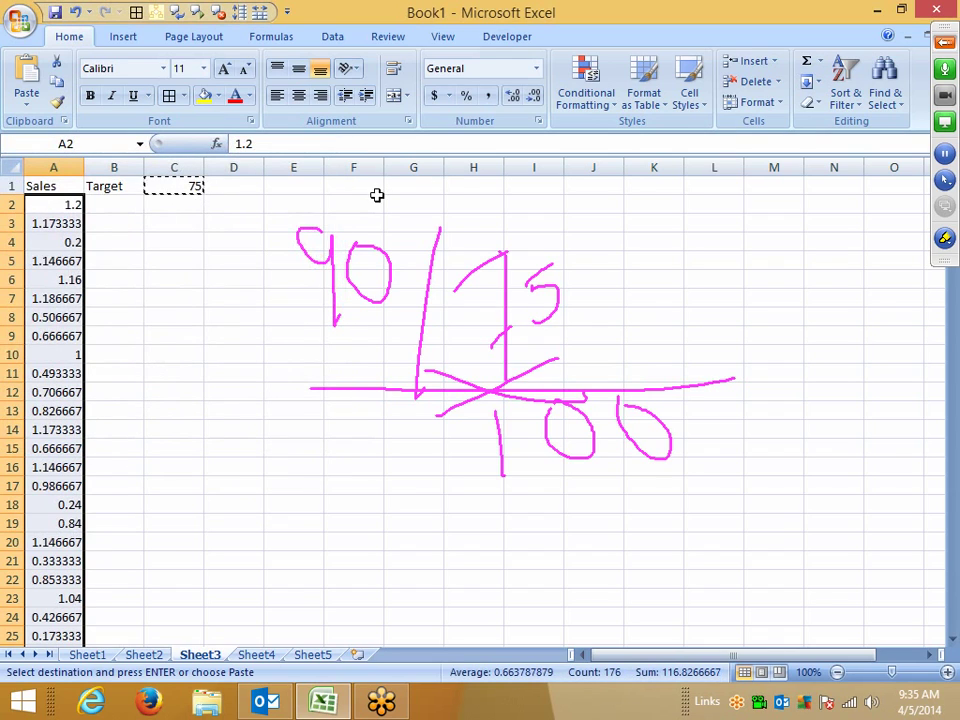
Step: Format the divided Sales values as percentages and erase all handwritten annotations
click(468, 97)
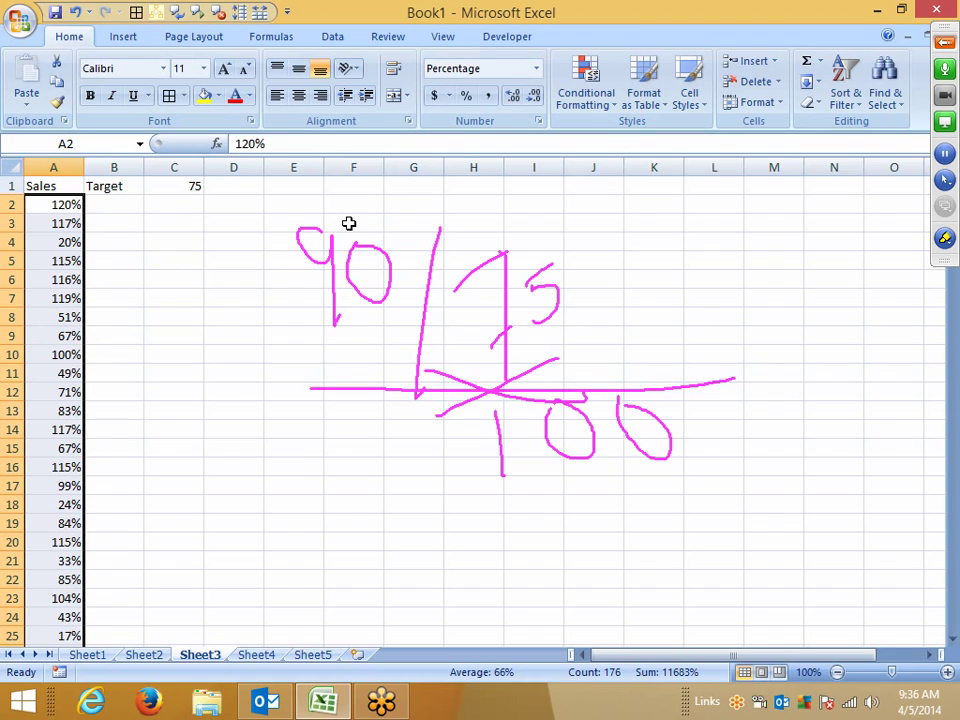
click(944, 239)
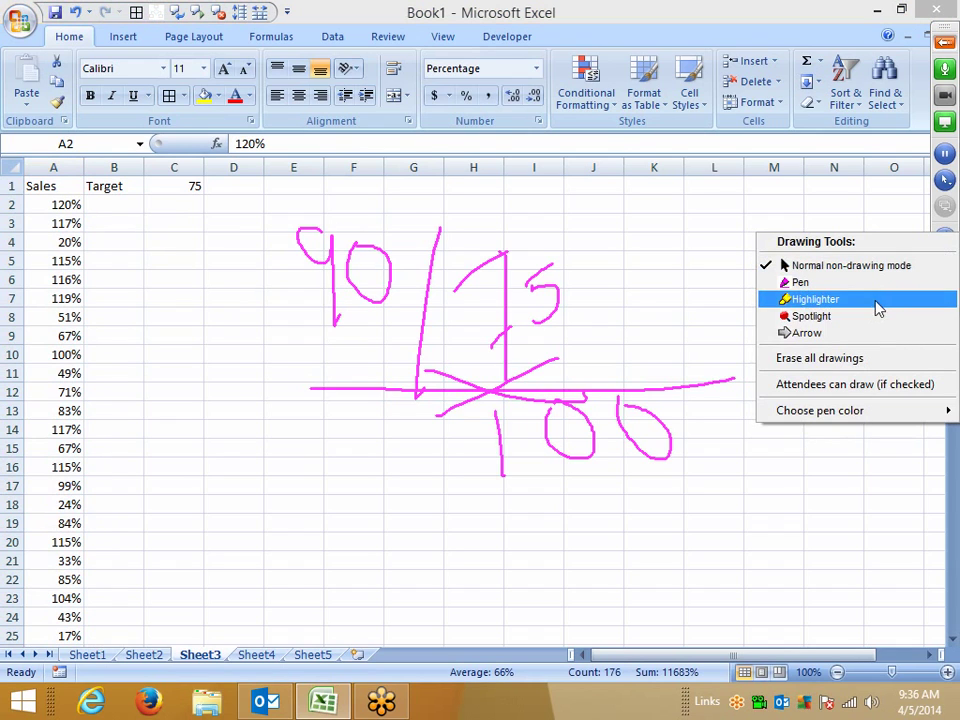
click(840, 358)
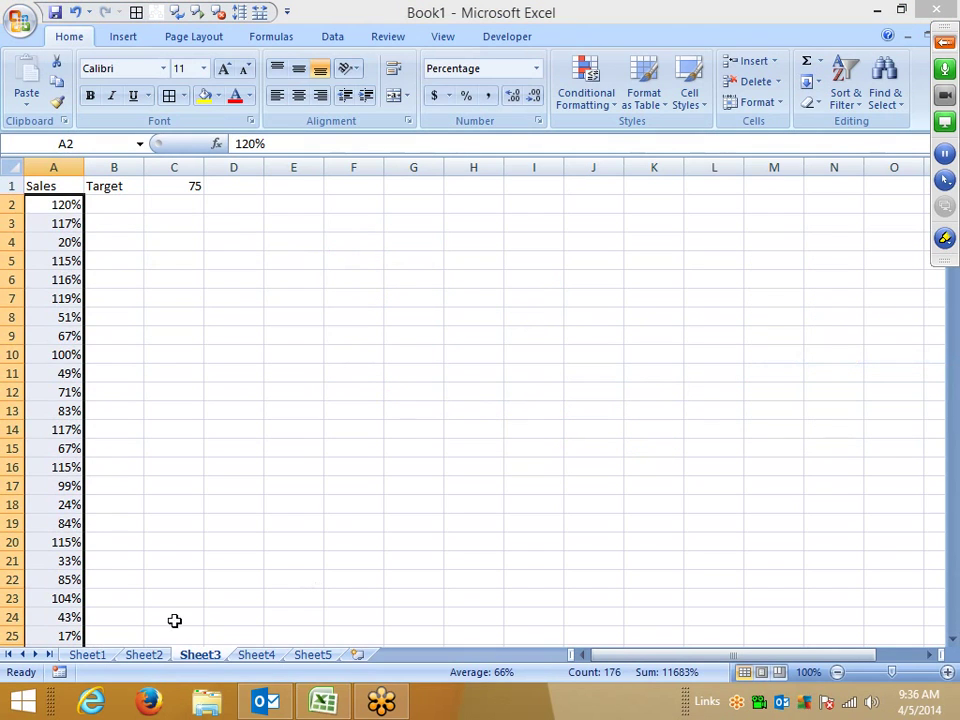
Step: On Sheet4, enter =RANDBETWEEN(10,90) in A2
click(252, 655)
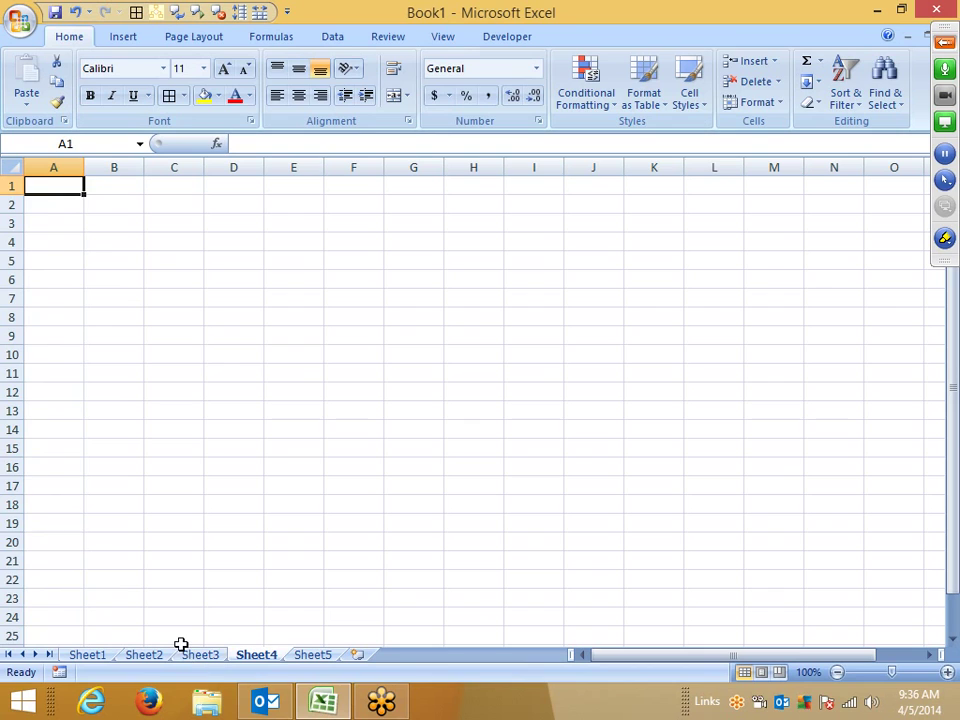
key(Down)
text(=ra)
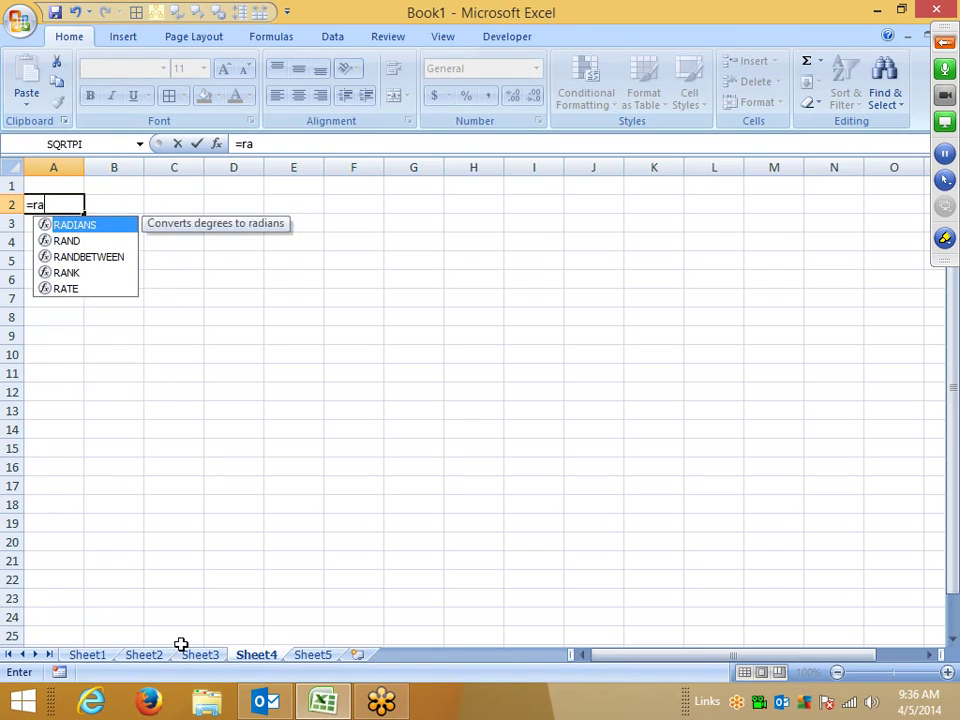
key(Down)
key(Down)
key(Tab)
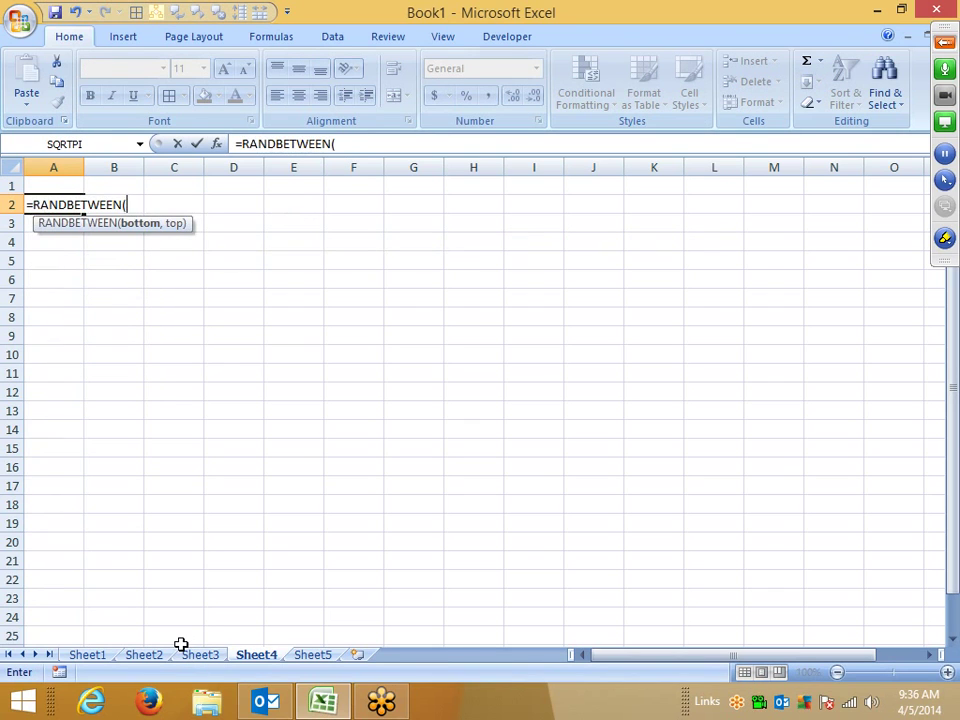
text(10,90))
key(Return)
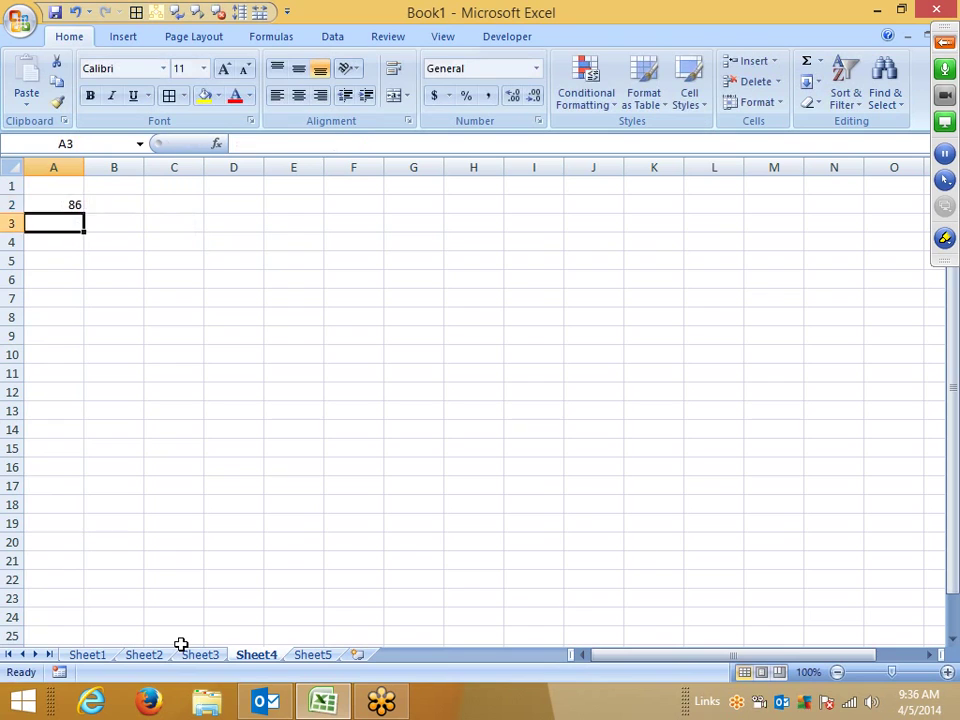
Step: Fill the random formula across to column H and down to row 23
key(Up)
key(shift+Right)
key(shift+Right)
key(shift+Right)
key(shift+Right)
key(shift+Right)
key(shift+Right)
key(shift+Right)
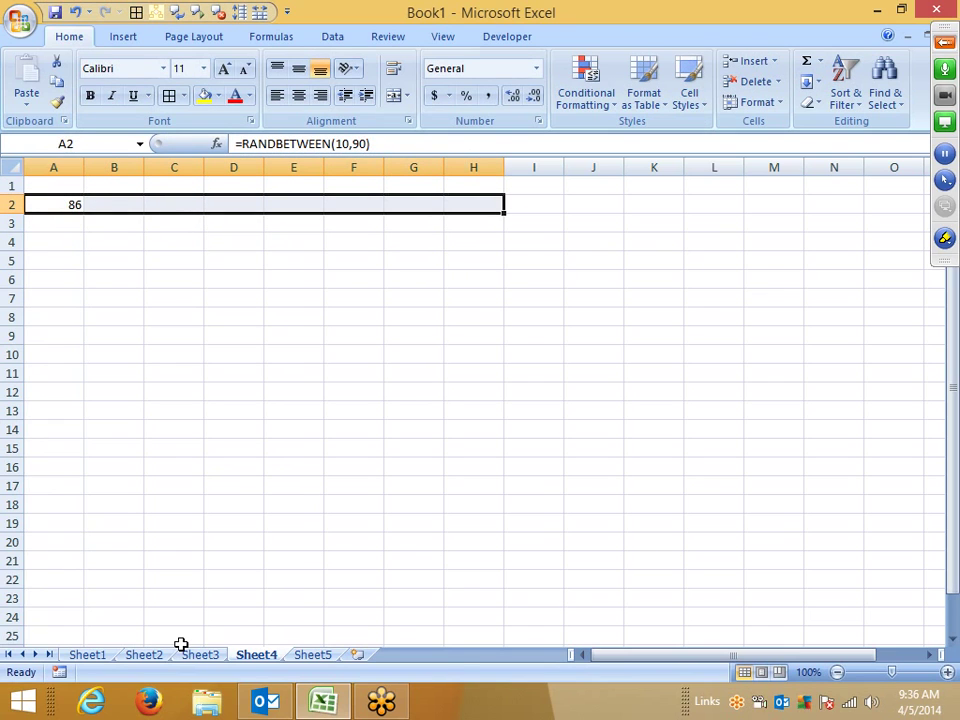
key(ctrl+r)
key(shift+Down)
key(shift+Down)
key(shift+Down)
key(shift+Down)
key(shift+Down)
key(shift+Down)
key(shift+Down)
key(shift+Down)
key(shift+Down)
key(shift+Down)
key(shift+Down)
key(shift+Down)
key(shift+Down)
key(shift+Down)
key(shift+Down)
key(shift+Down)
key(shift+Down)
key(shift+Down)
key(shift+Down)
key(shift+Down)
key(shift+Down)
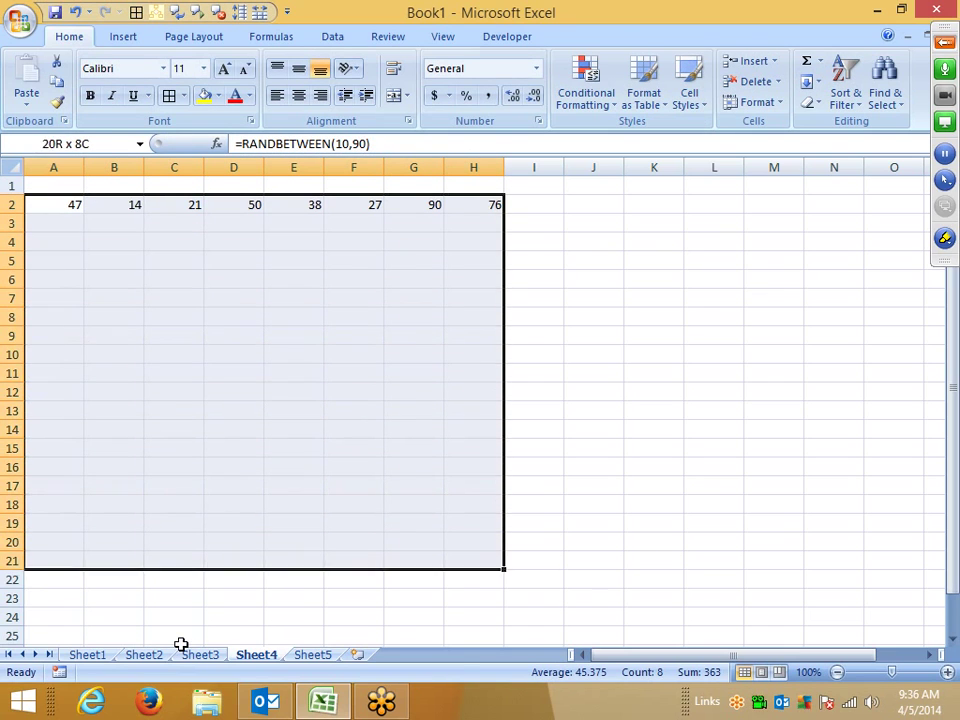
key(ctrl+d)
Step: Paste the A2:H23 grid back as values, and try Percent Style before undoing it
key(ctrl+c)
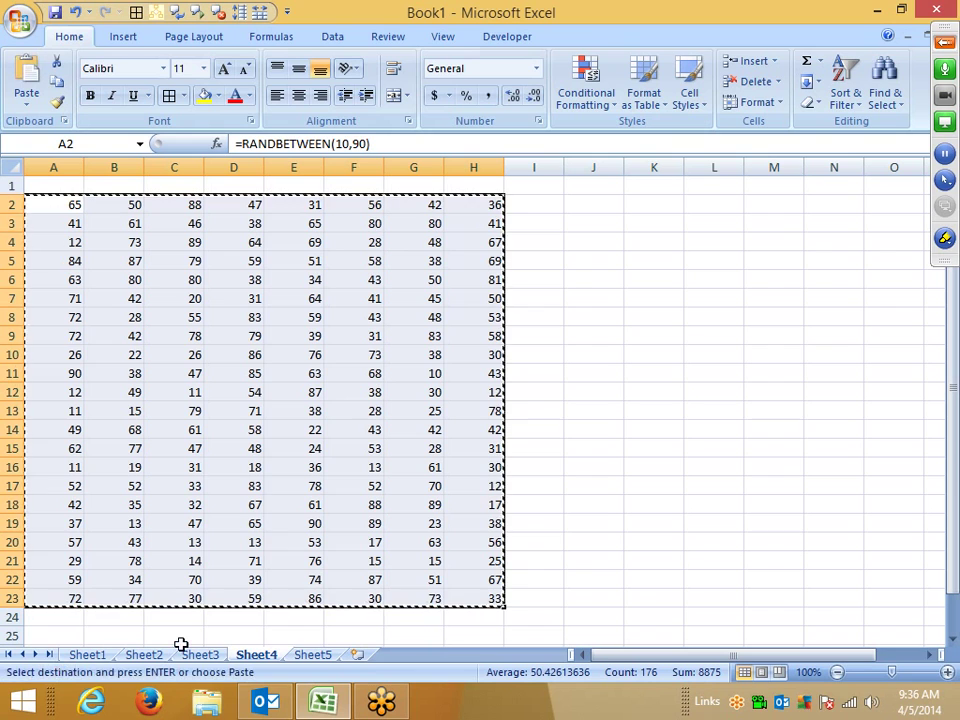
click(25, 106)
click(62, 168)
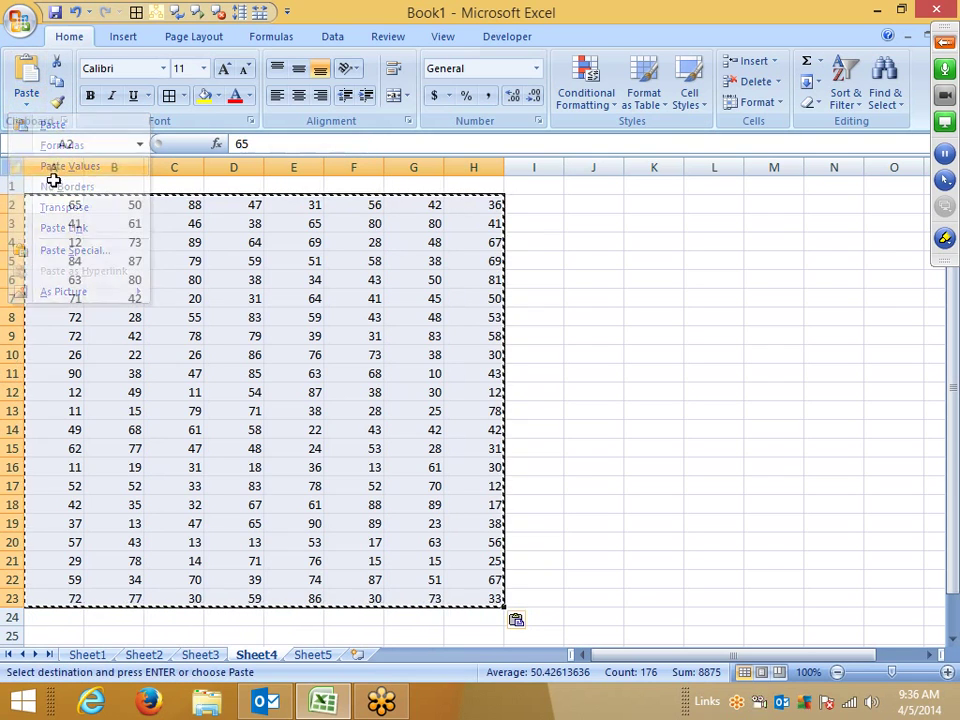
key(Escape)
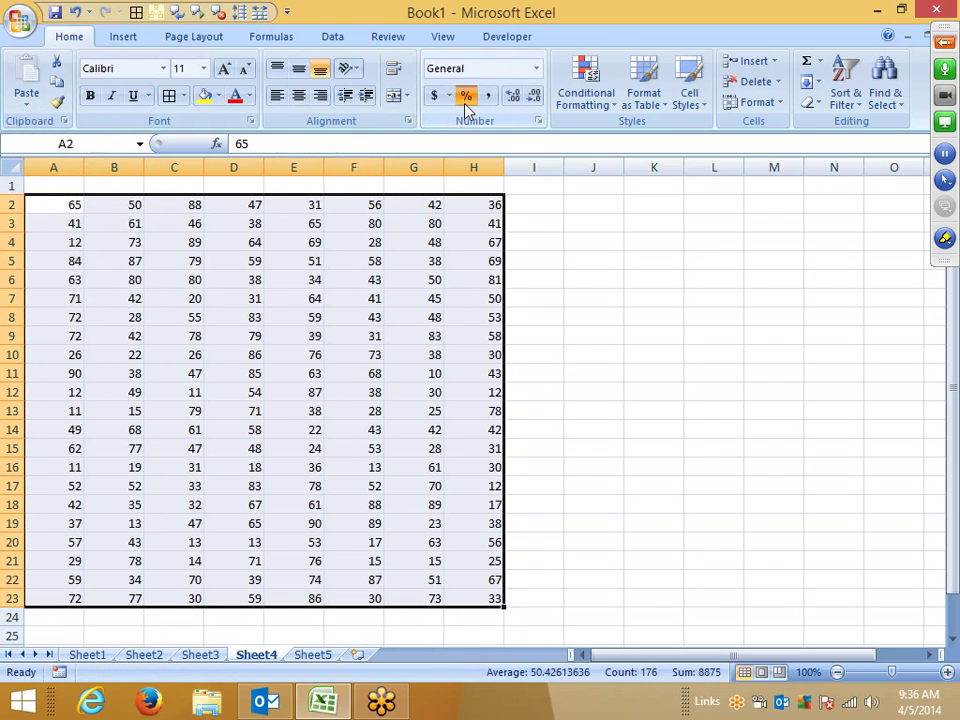
click(465, 95)
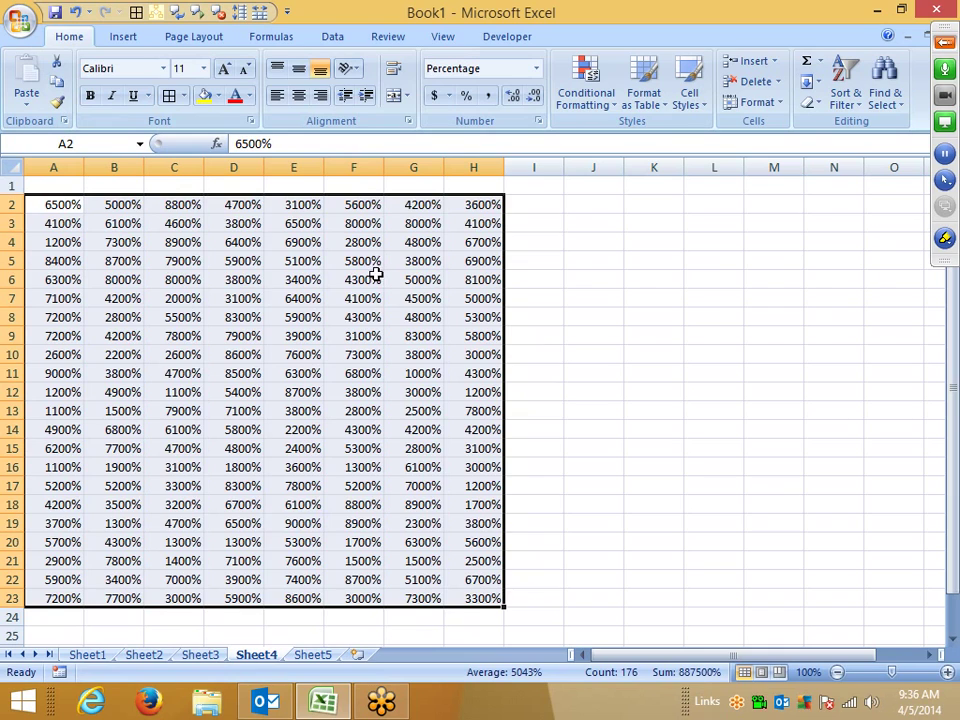
key(ctrl+z)
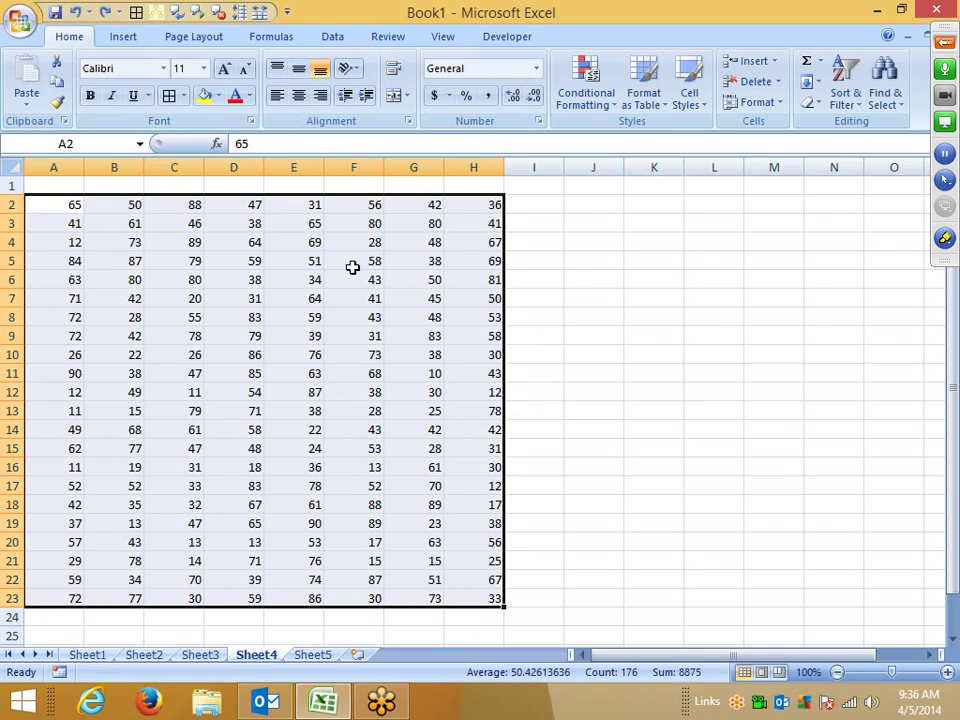
click(225, 260)
double_click(76, 204)
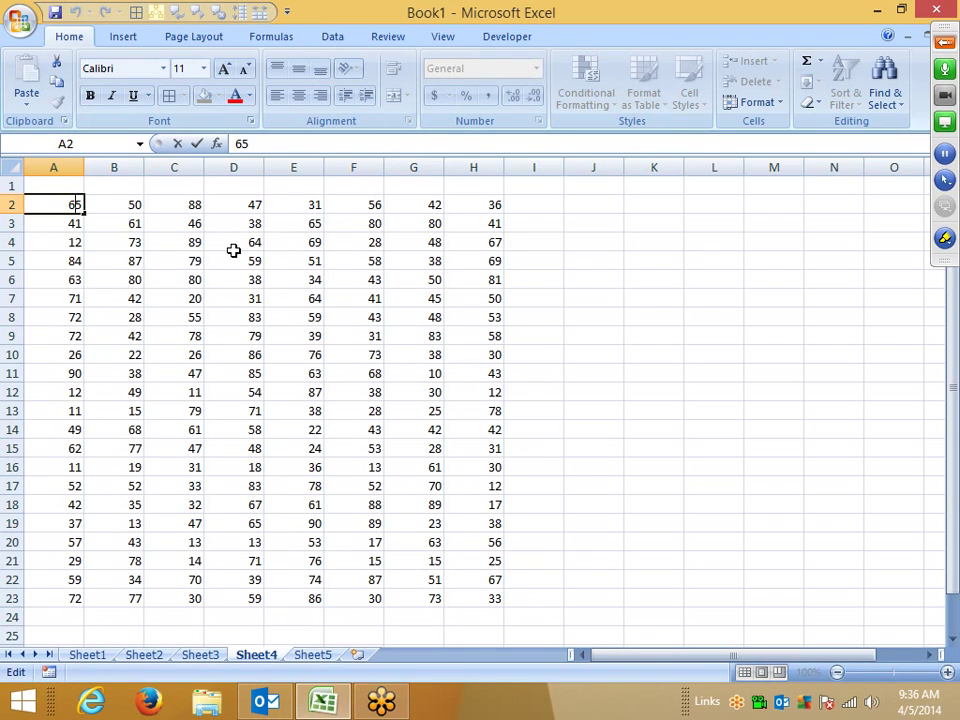
Step: Enter 100 in K2 and copy it
key(Escape)
click(662, 218)
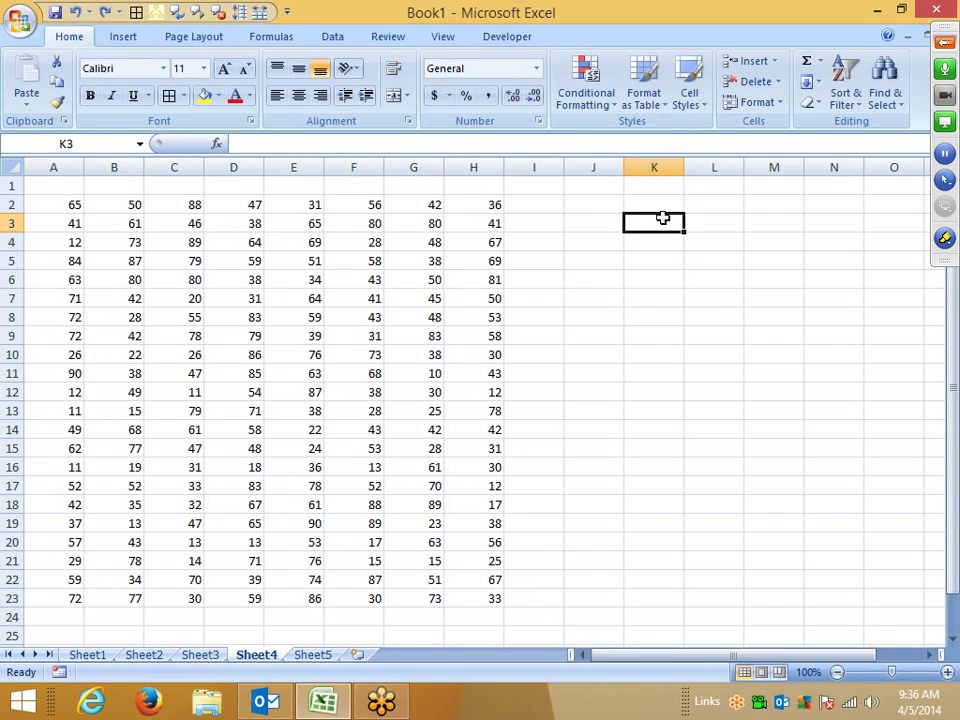
key(Up)
text(100)
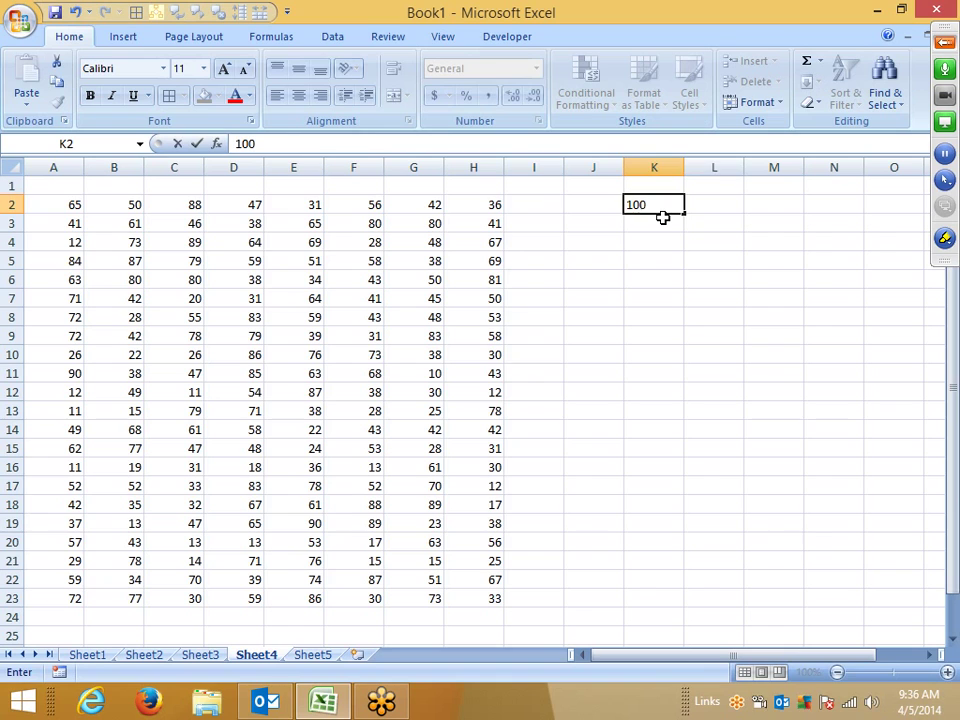
key(ctrl+Return)
key(ctrl+c)
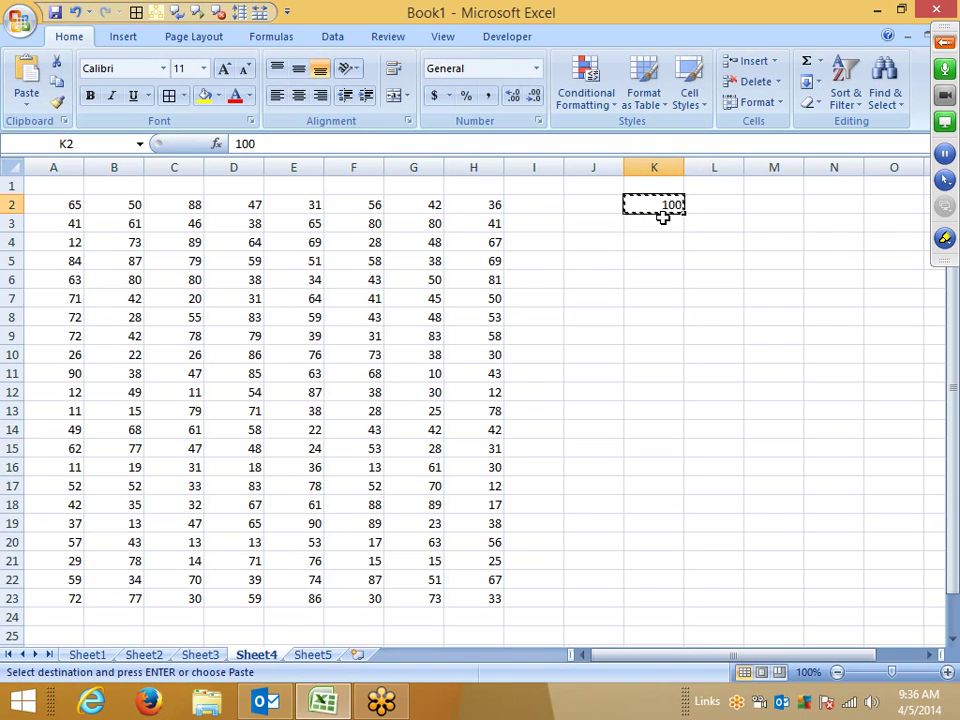
Step: Divide the A2:H23 grid by 100 with Paste Special Divide and apply Percent Style
key(Home)
key(Right)
key(Left)
key(ctrl+a)
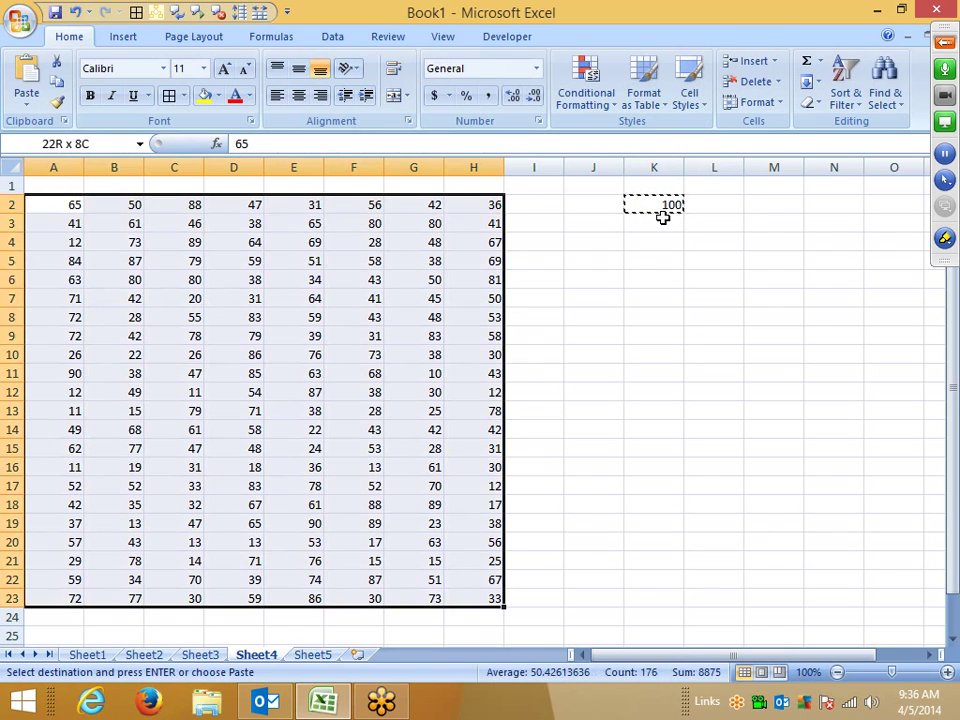
right_click(348, 328)
click(425, 404)
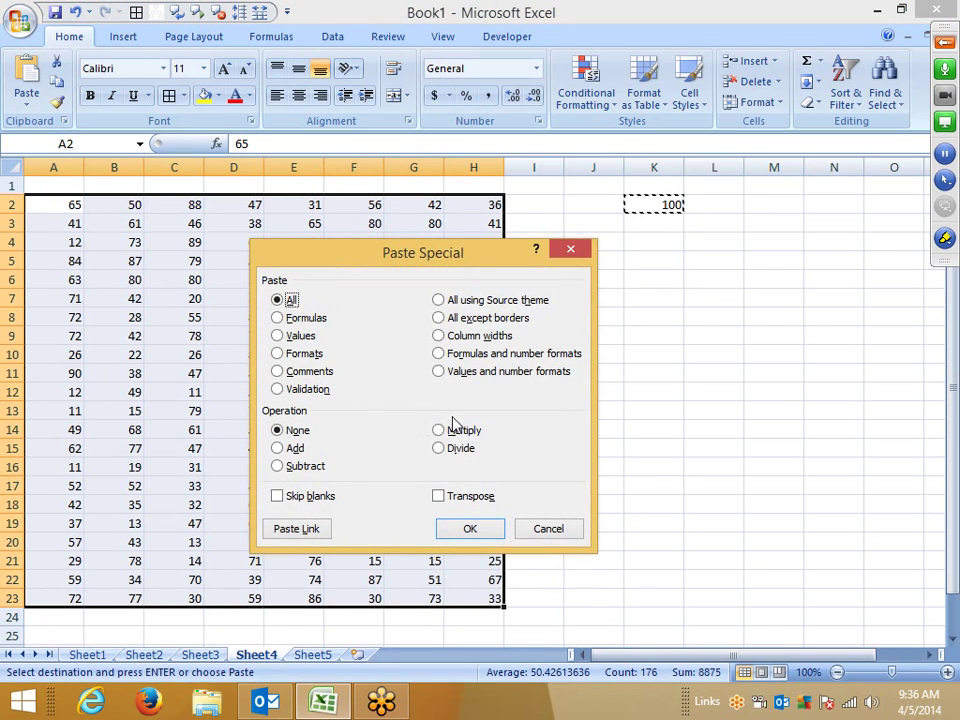
click(462, 450)
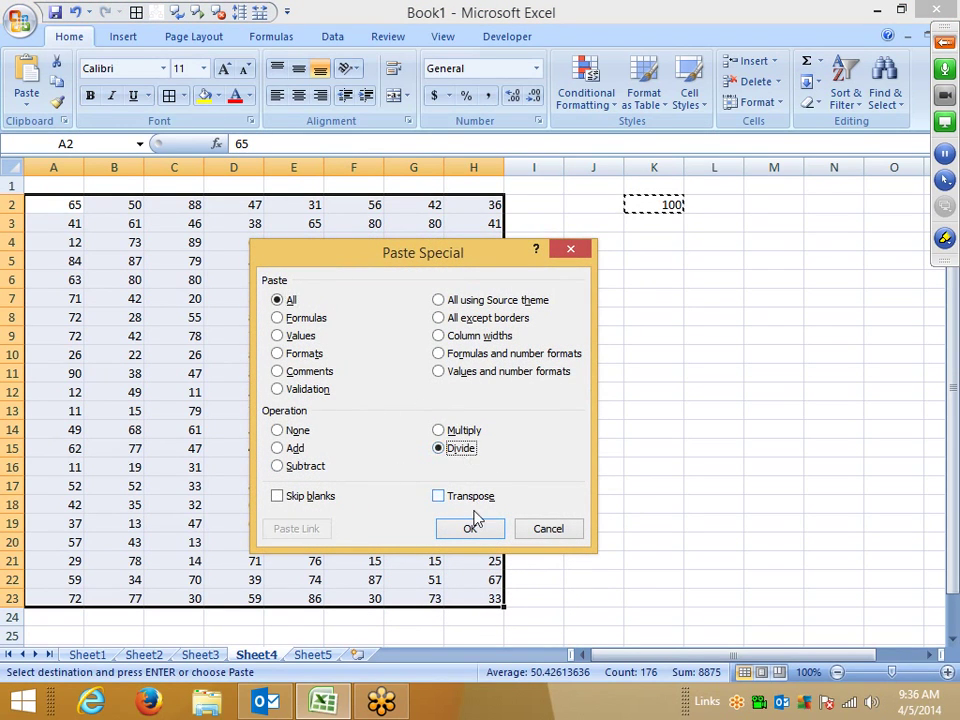
click(468, 527)
click(465, 96)
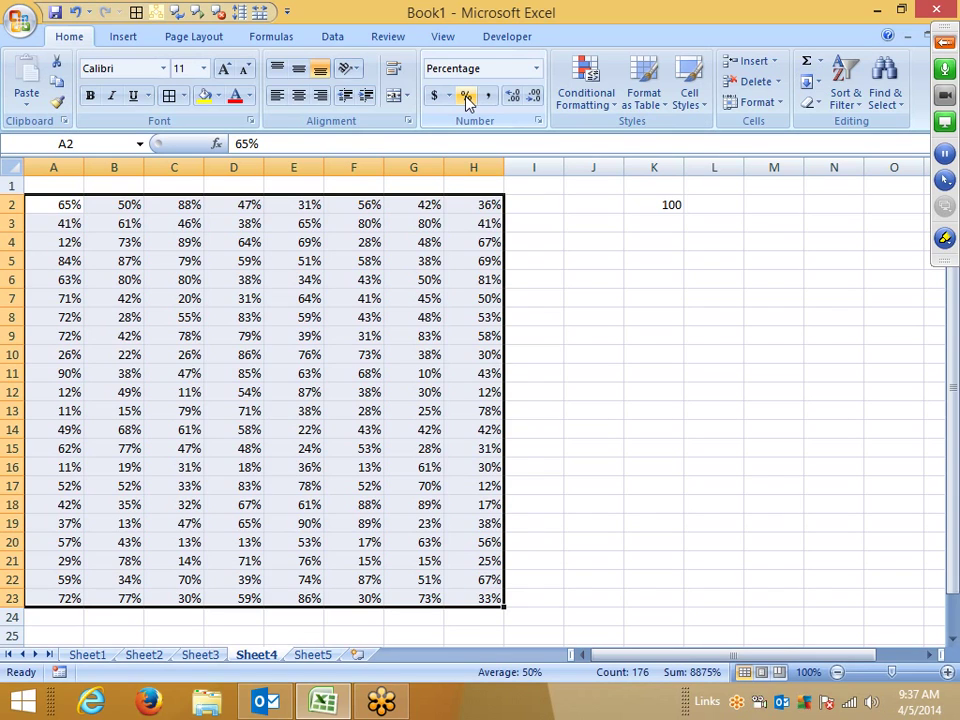
Step: On Sheet5, enter =RANDBETWEEN(10,90) in A1 and move it down to A3
click(313, 656)
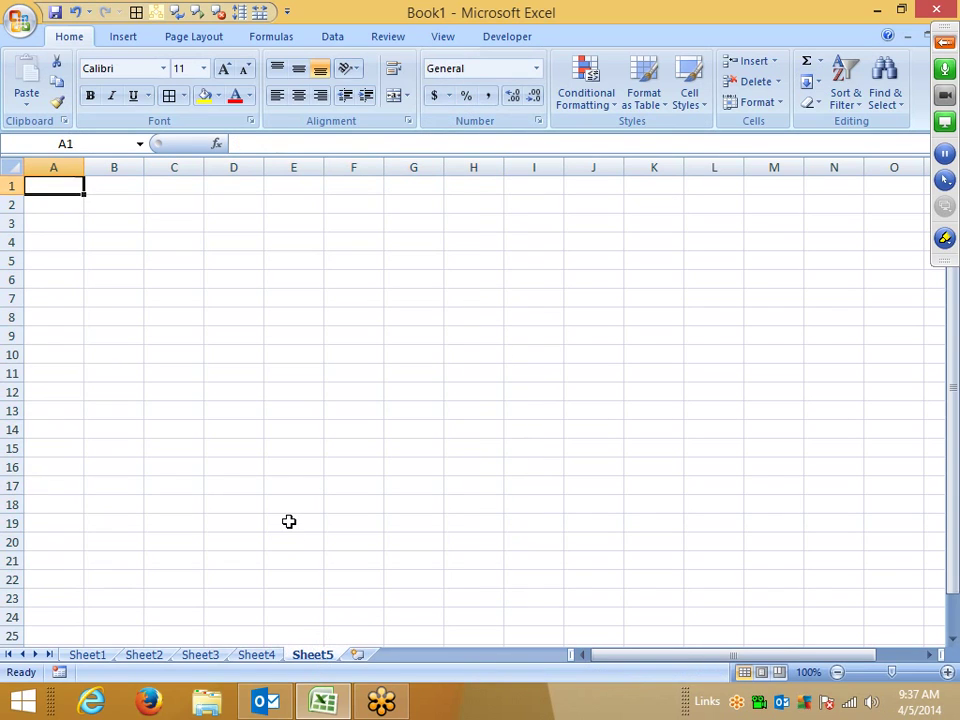
text(=ra)
key(Down)
key(Down)
key(Tab)
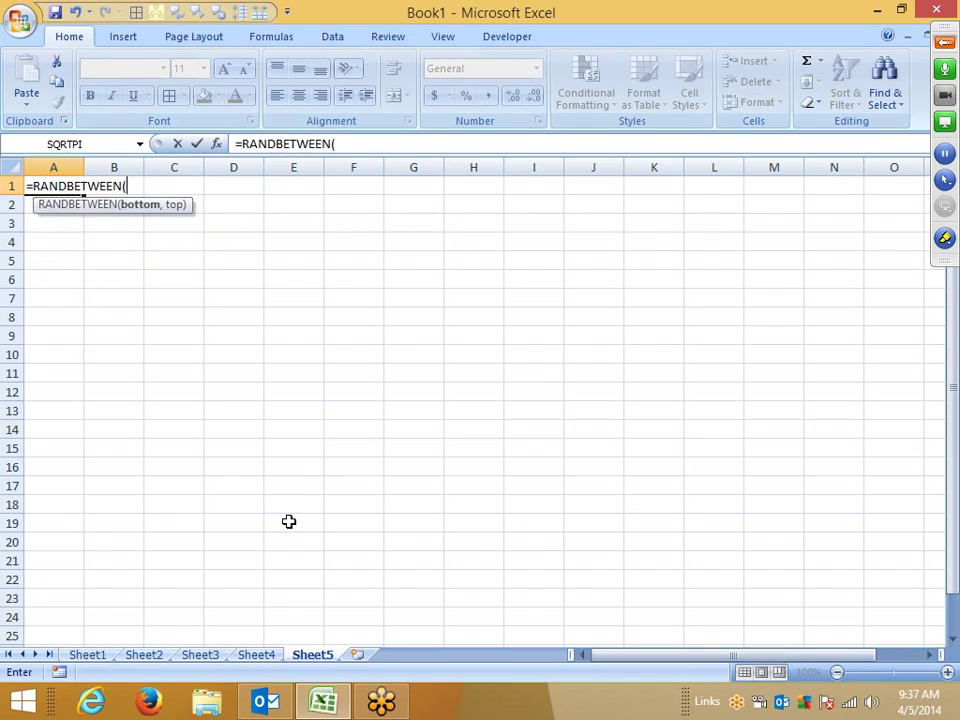
text(10,90)
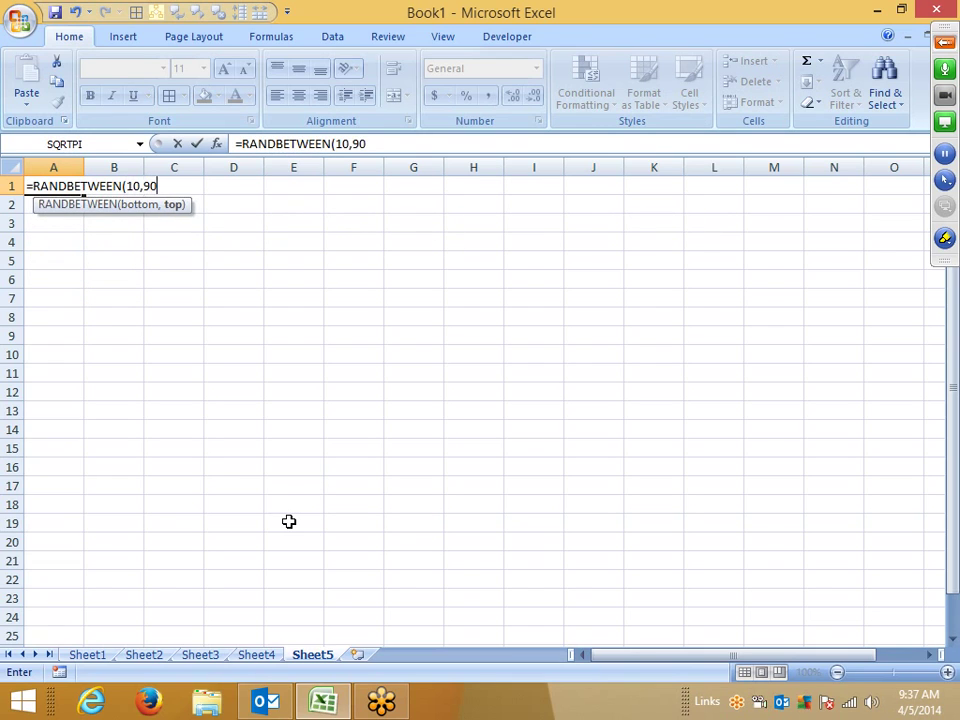
key(Return)
key(Up)
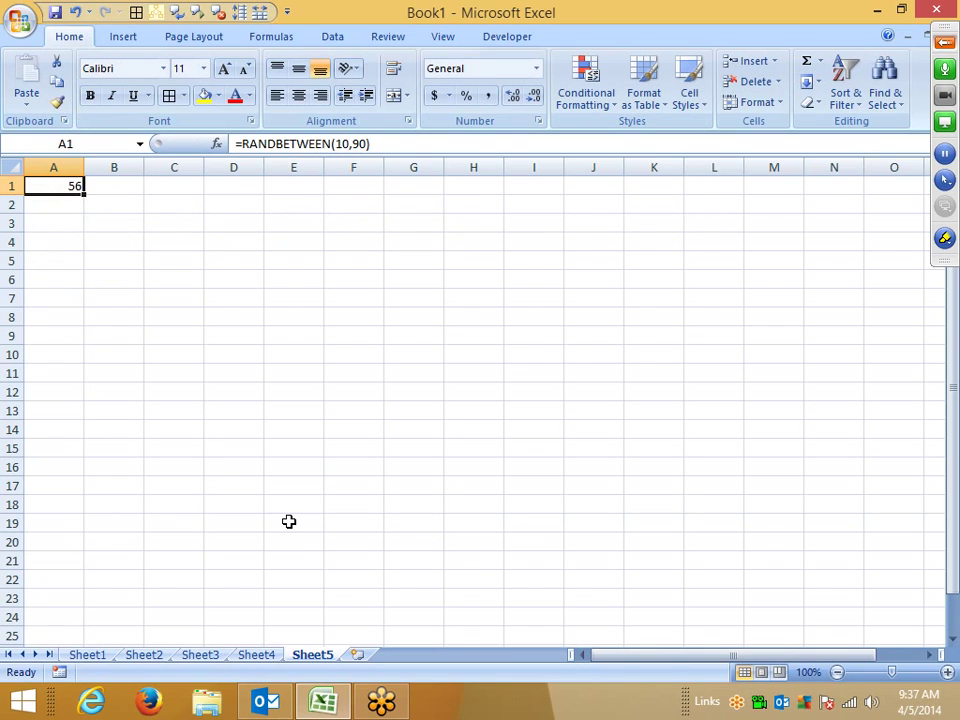
drag(75, 196, 75, 236)
Step: Enter the Day-1 header in A2
click(72, 208)
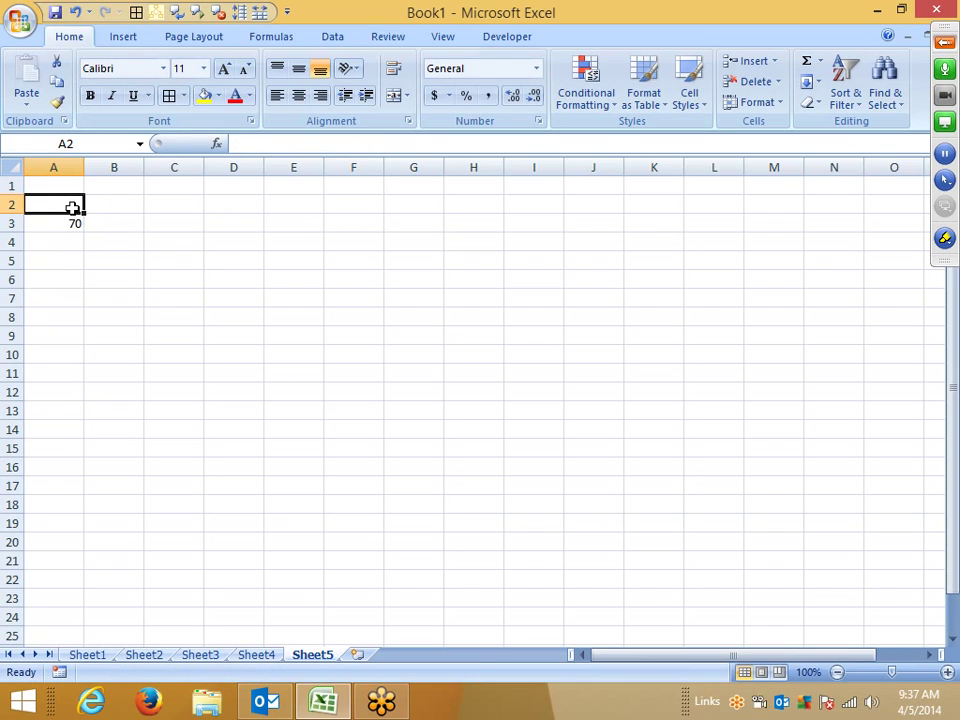
text(Day-1)
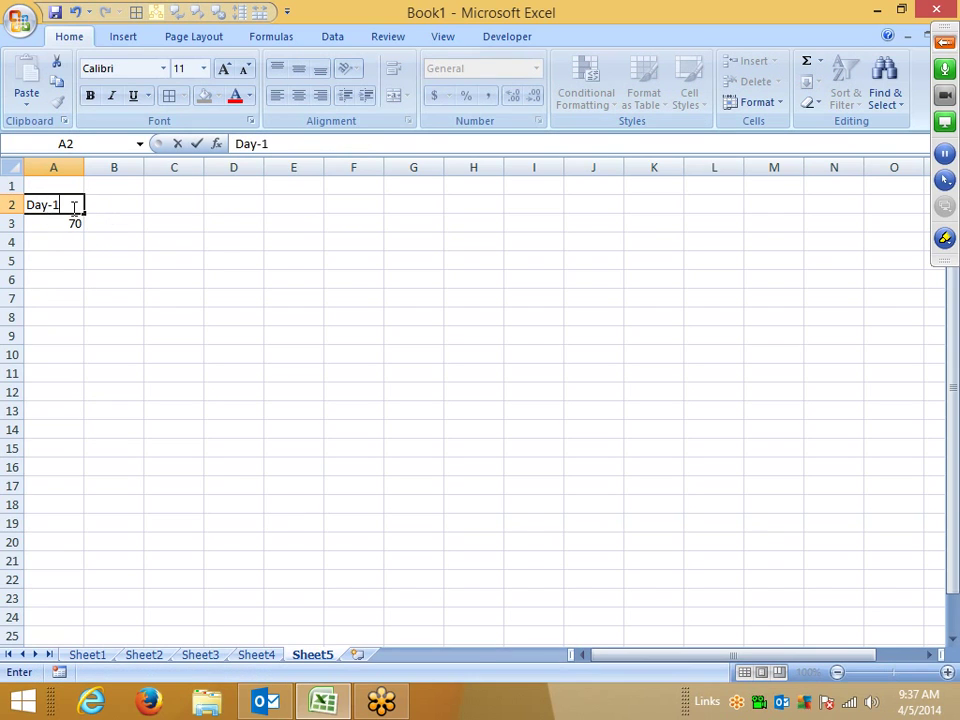
key(Return)
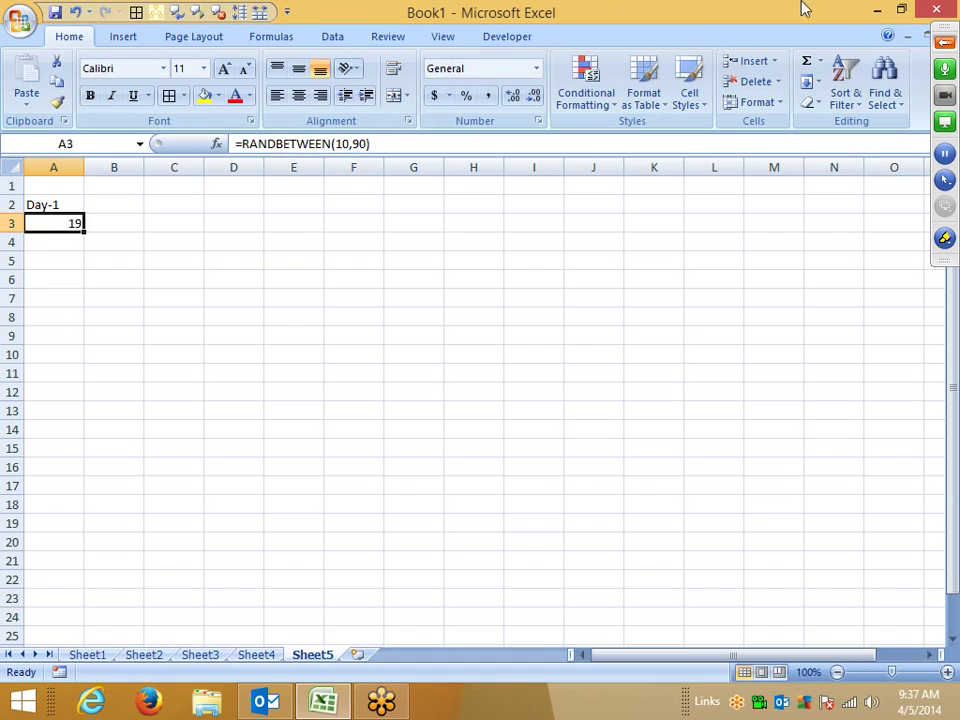
click(942, 44)
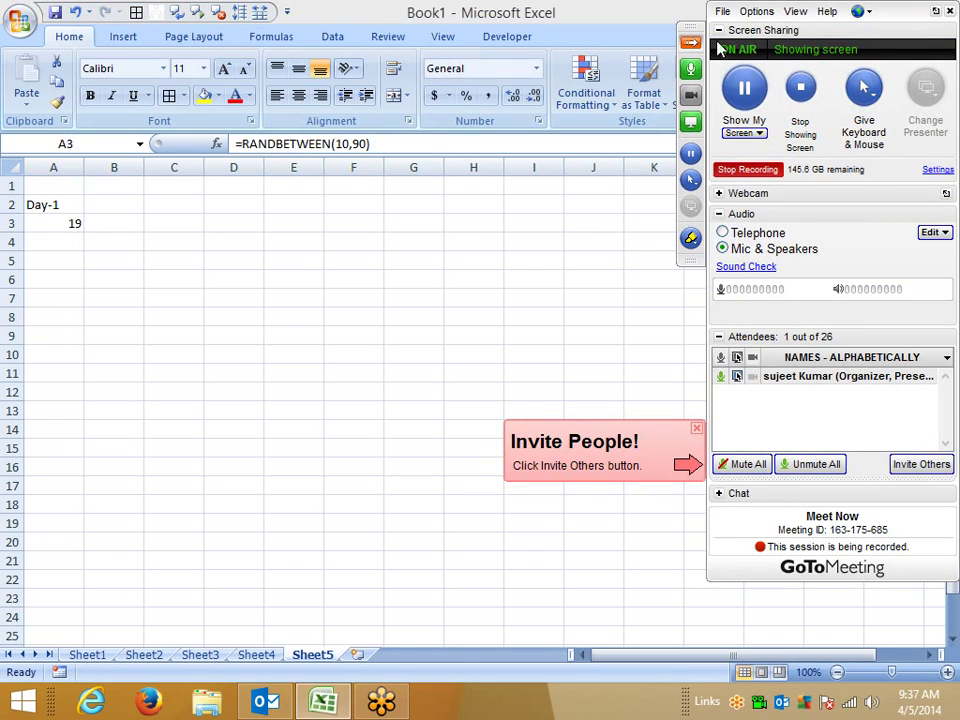
Step: Fill the random formula over A3:H21 and paste it back as fixed values
drag(86, 233, 530, 554)
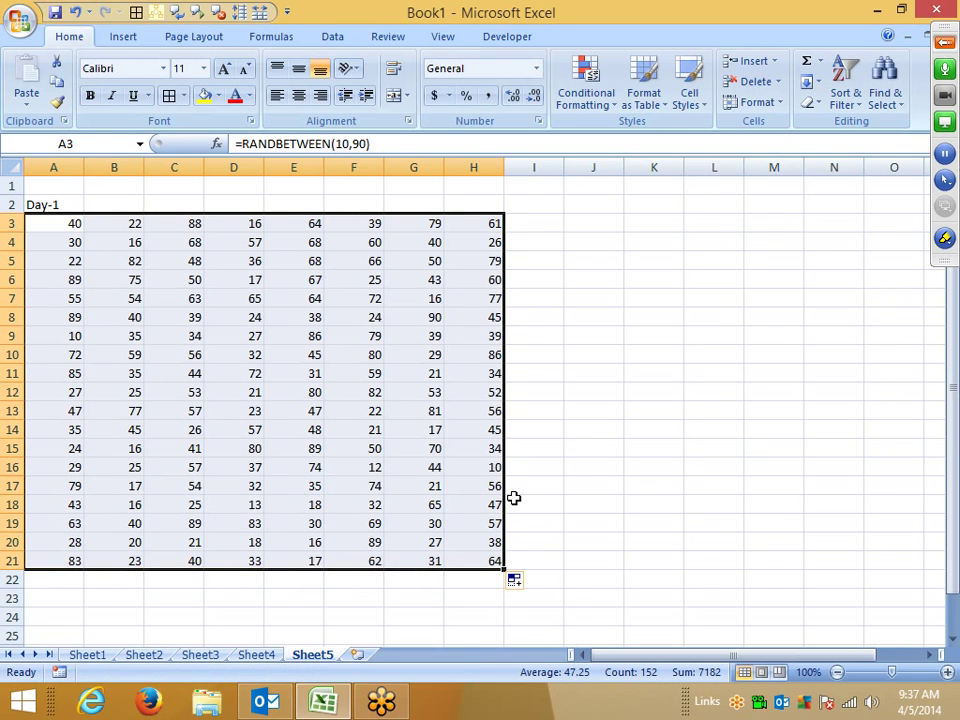
key(ctrl+c)
click(26, 100)
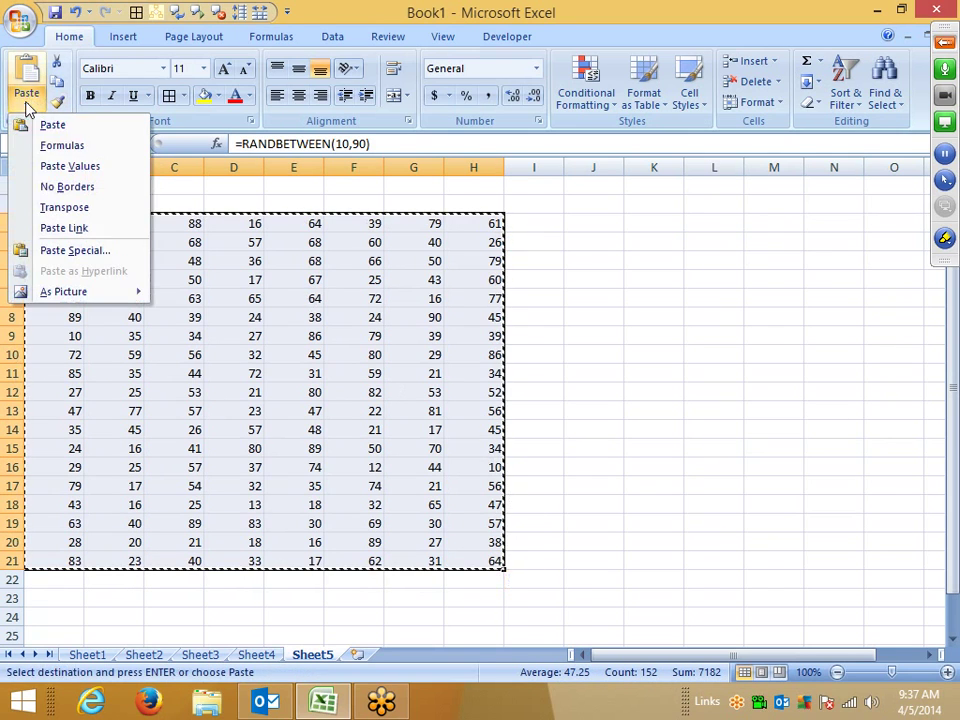
click(68, 166)
Step: Fill headers Day-1 through Day-8 across A2:H2
click(60, 202)
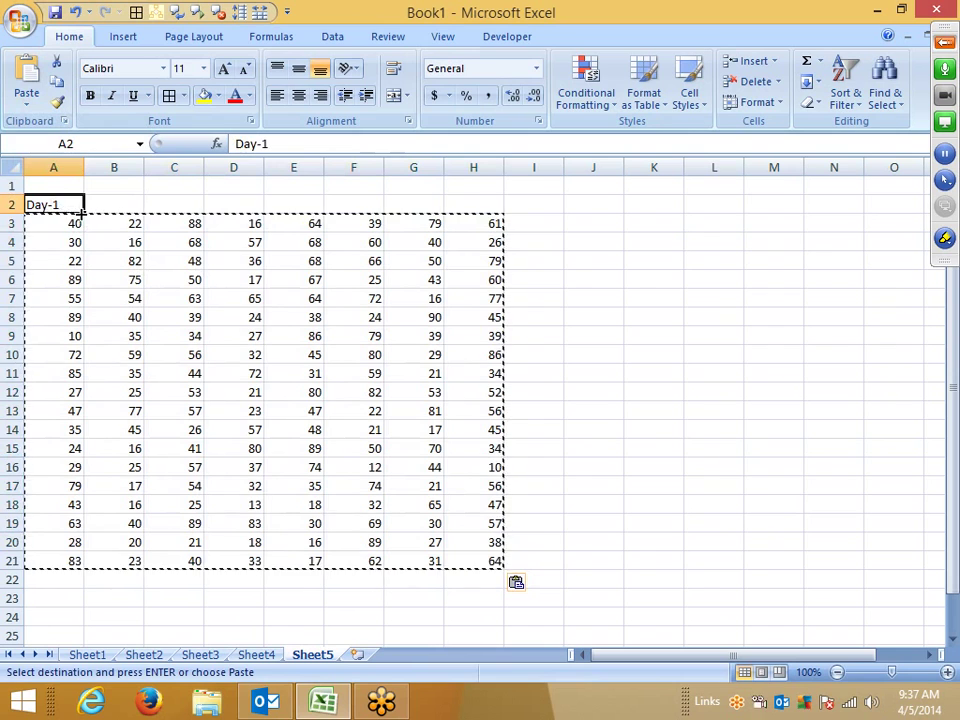
drag(83, 213, 475, 212)
click(450, 259)
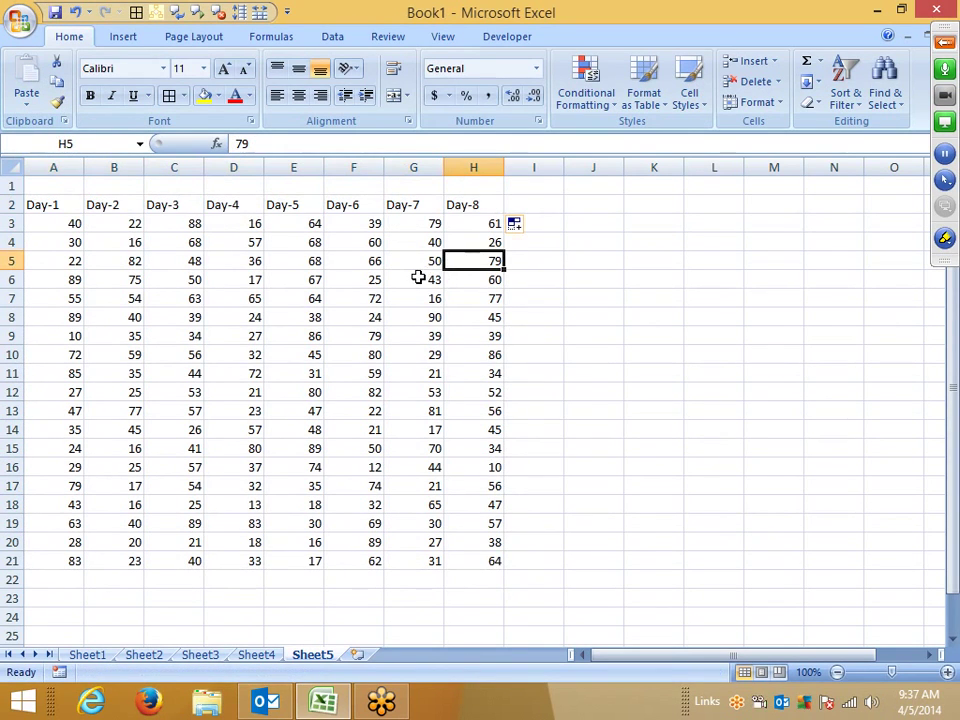
click(12, 204)
Step: Insert a blank row above the Day headers and enter 75 in A1
right_click(14, 205)
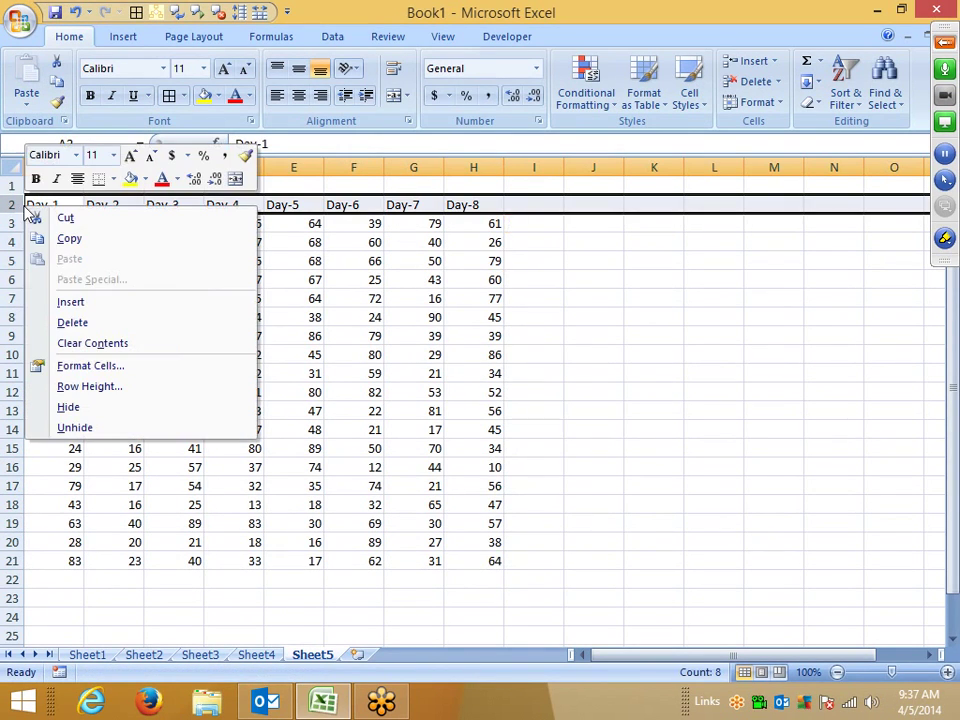
click(69, 302)
click(64, 180)
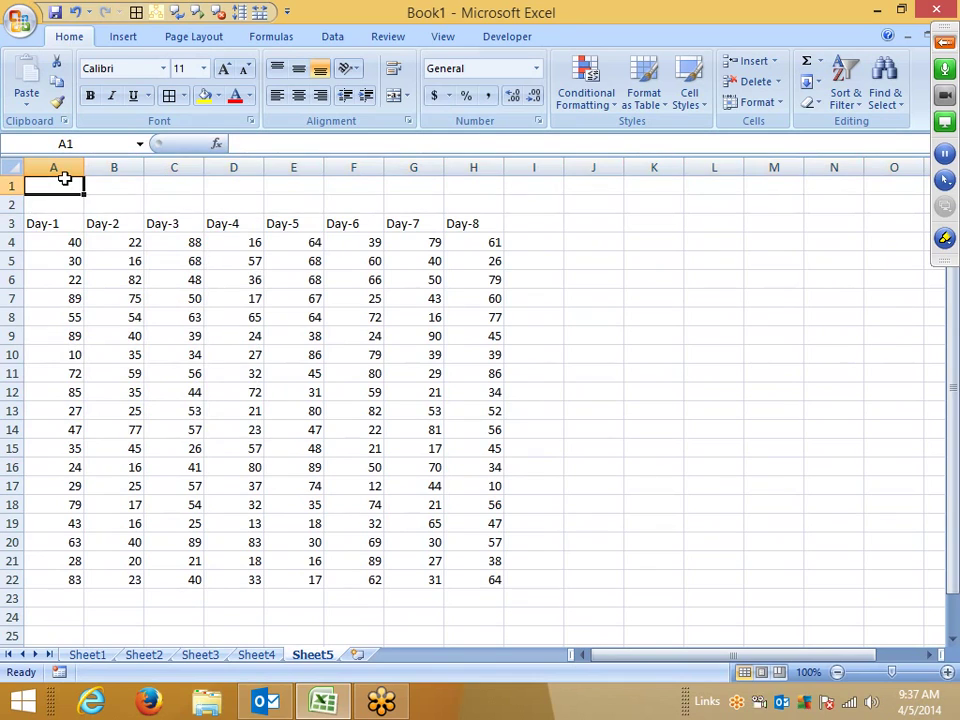
text(75)
key(Return)
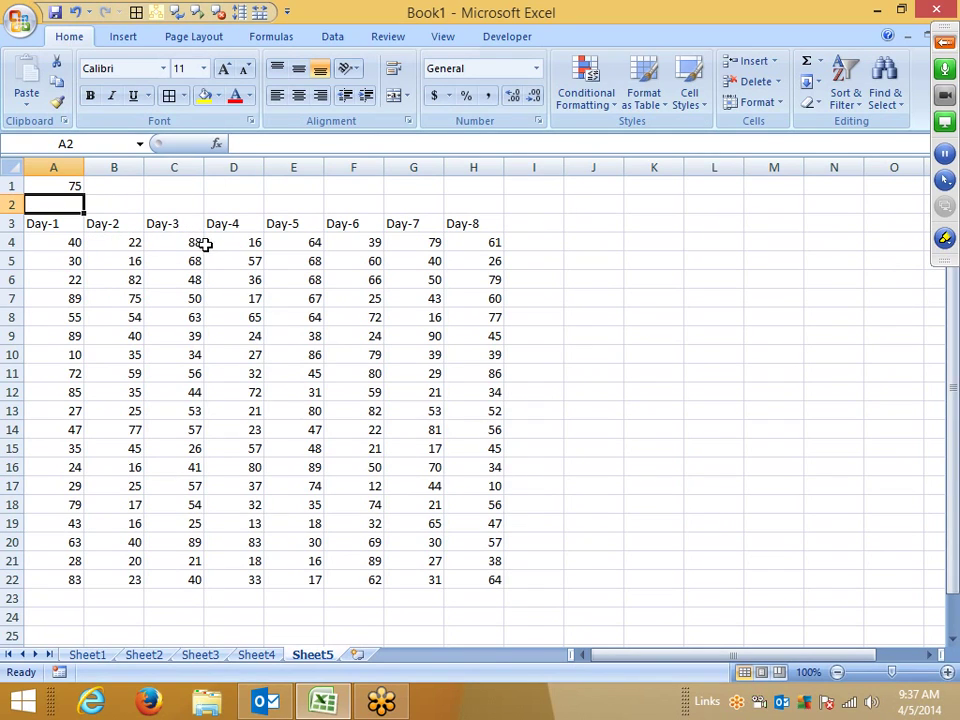
click(75, 187)
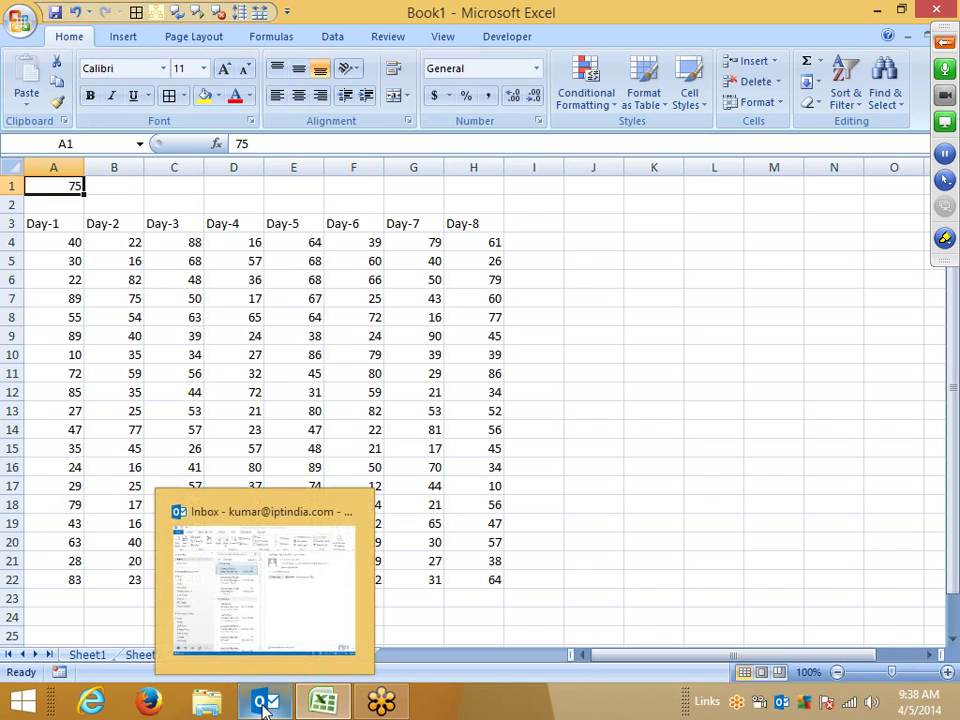
Step: Run Send/Receive All Folders in Outlook, then return to the Excel workbook
click(75, 247)
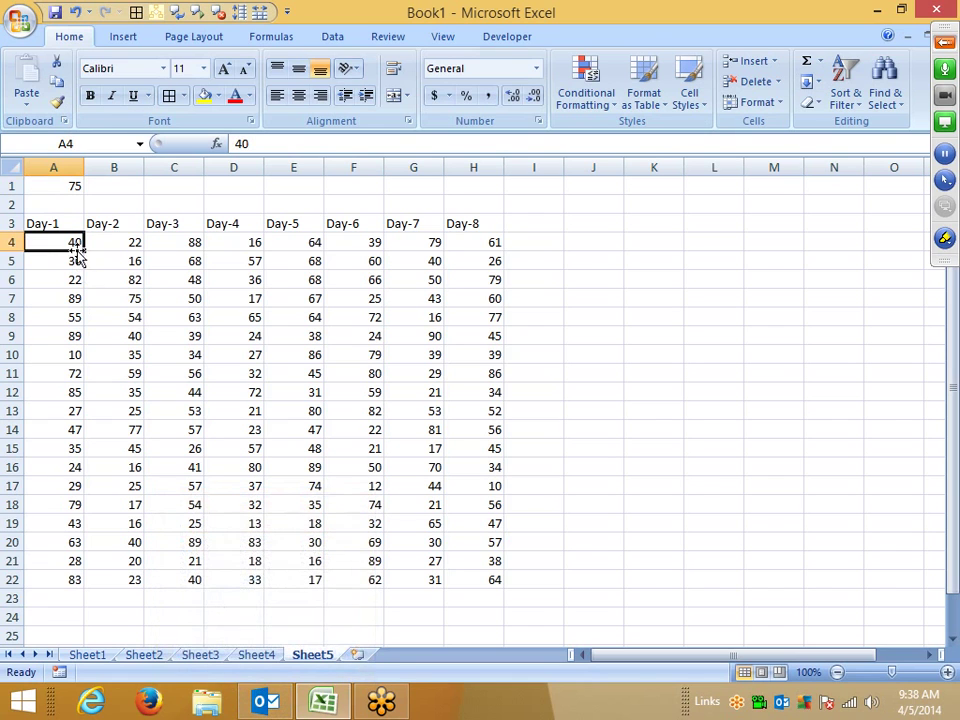
click(268, 698)
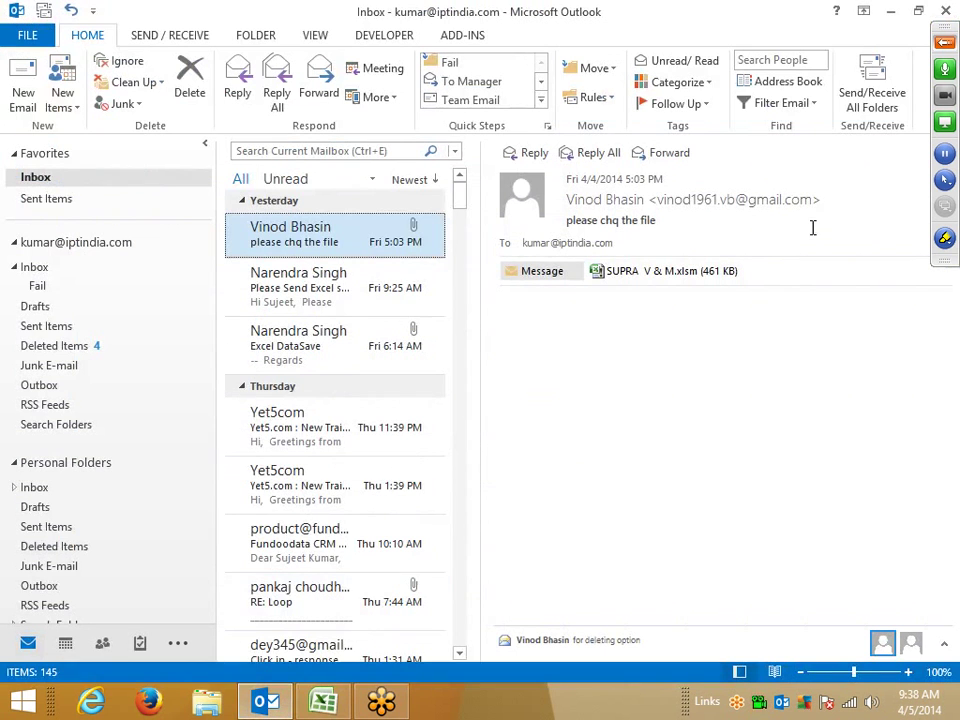
click(874, 98)
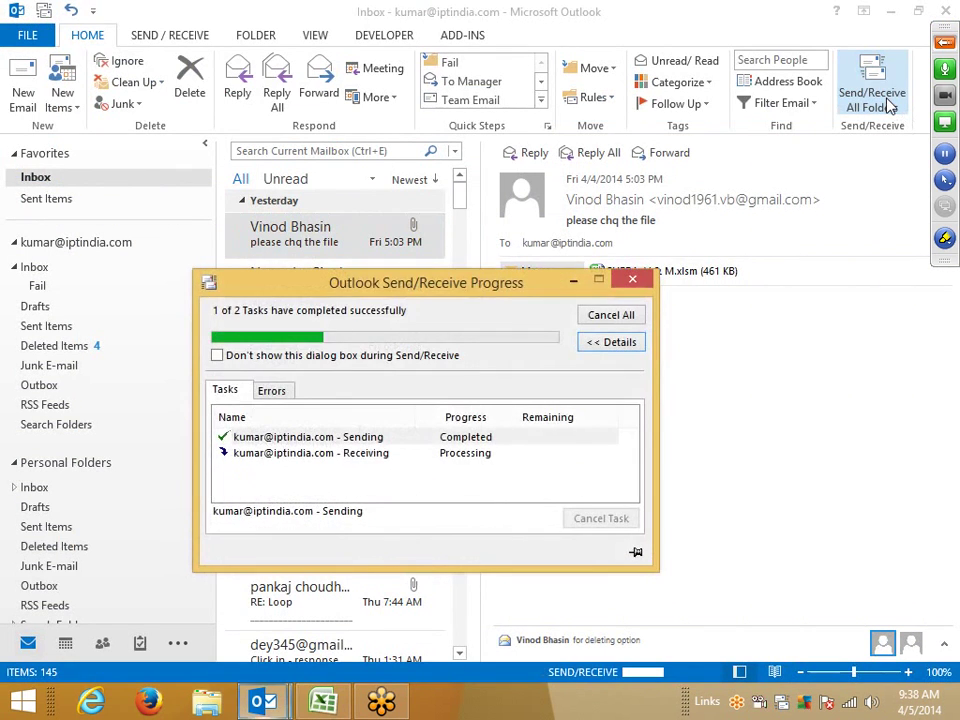
click(336, 706)
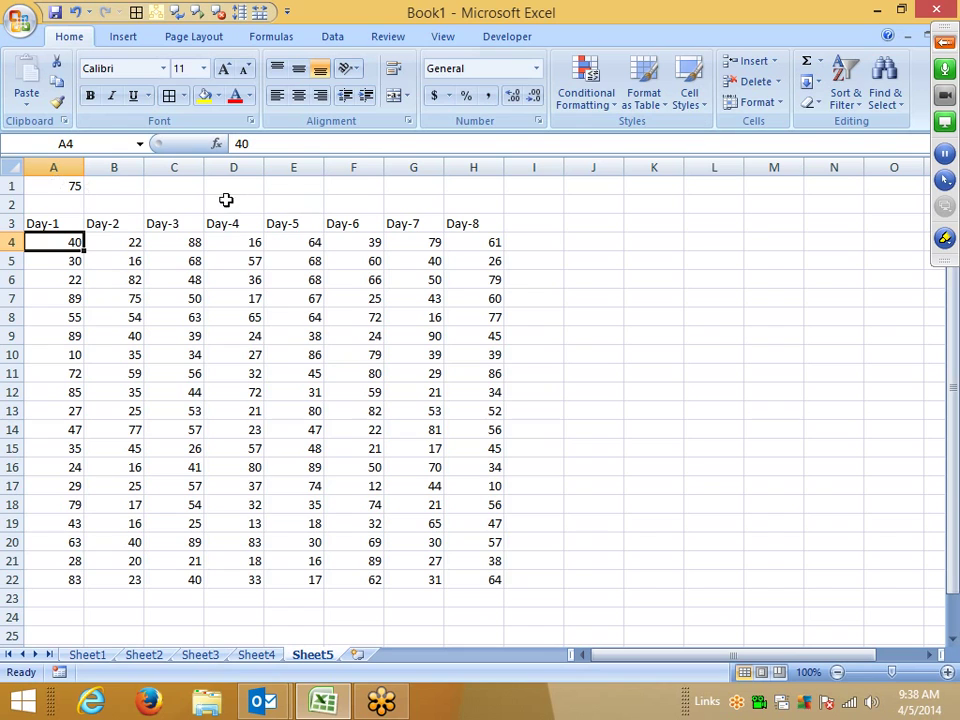
click(114, 166)
right_click(112, 172)
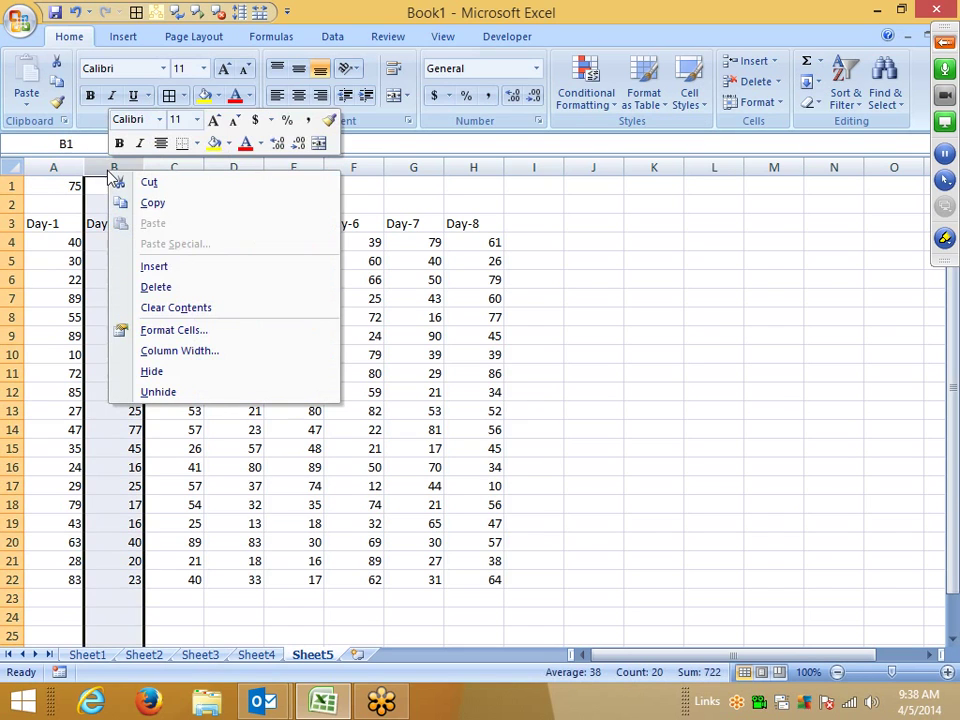
click(163, 265)
drag(122, 246, 71, 585)
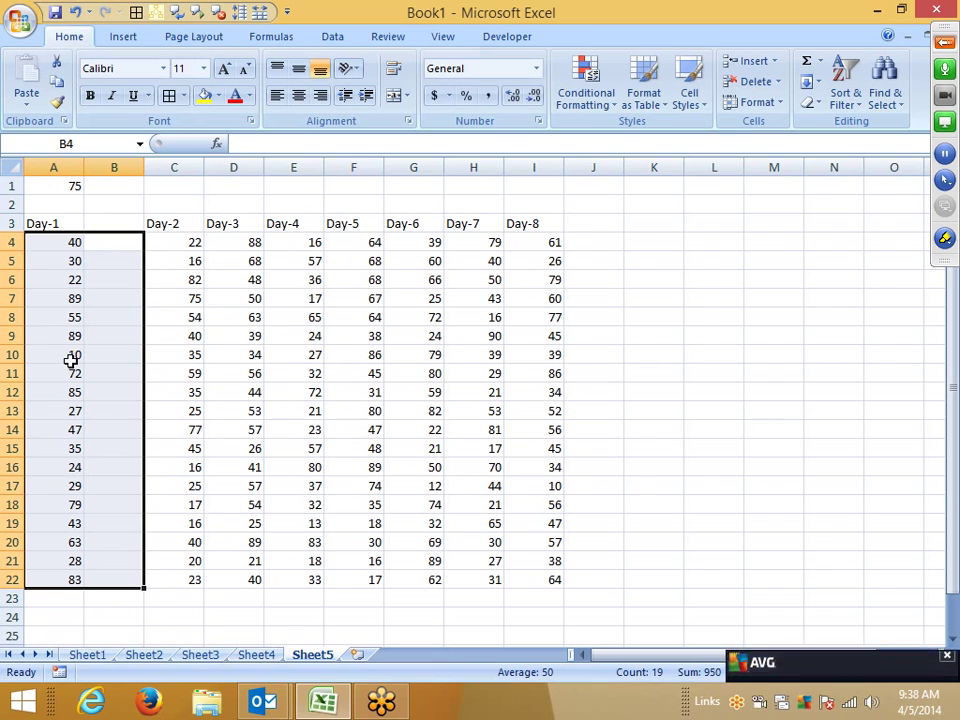
click(116, 166)
right_click(126, 170)
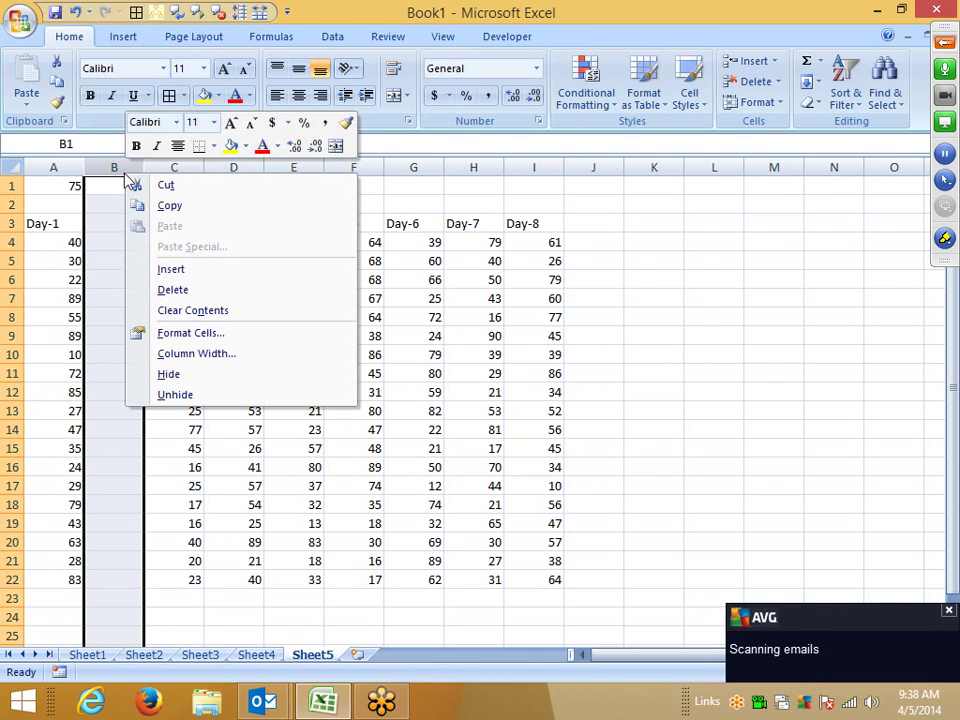
click(191, 289)
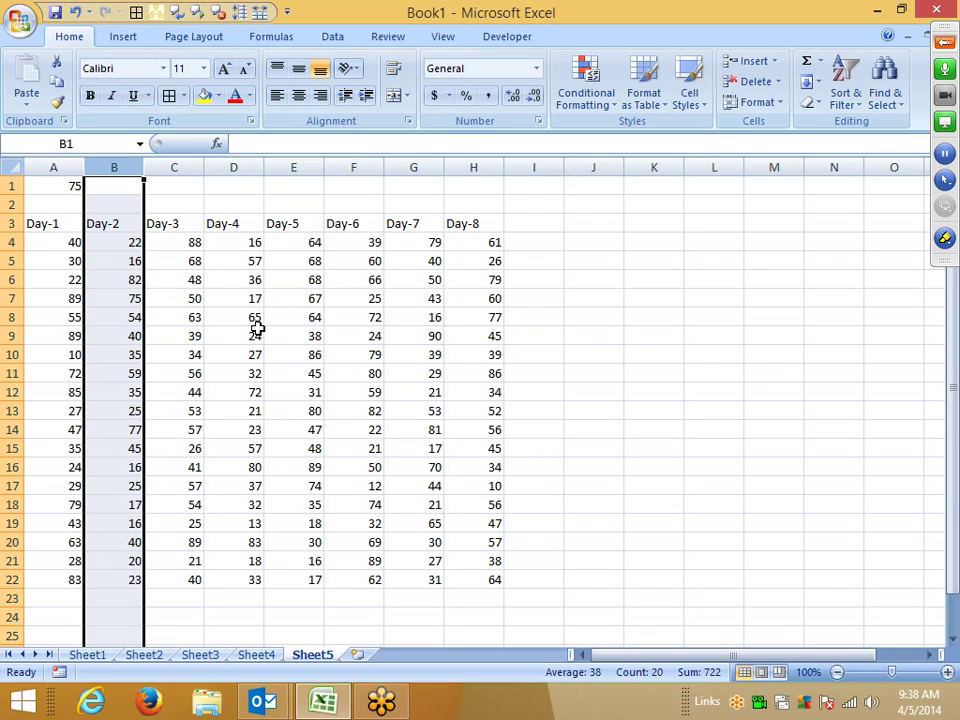
click(233, 411)
Step: Copy the 75 in A1, Paste Special Divide it into A4:H22, and apply Percent Style
click(50, 167)
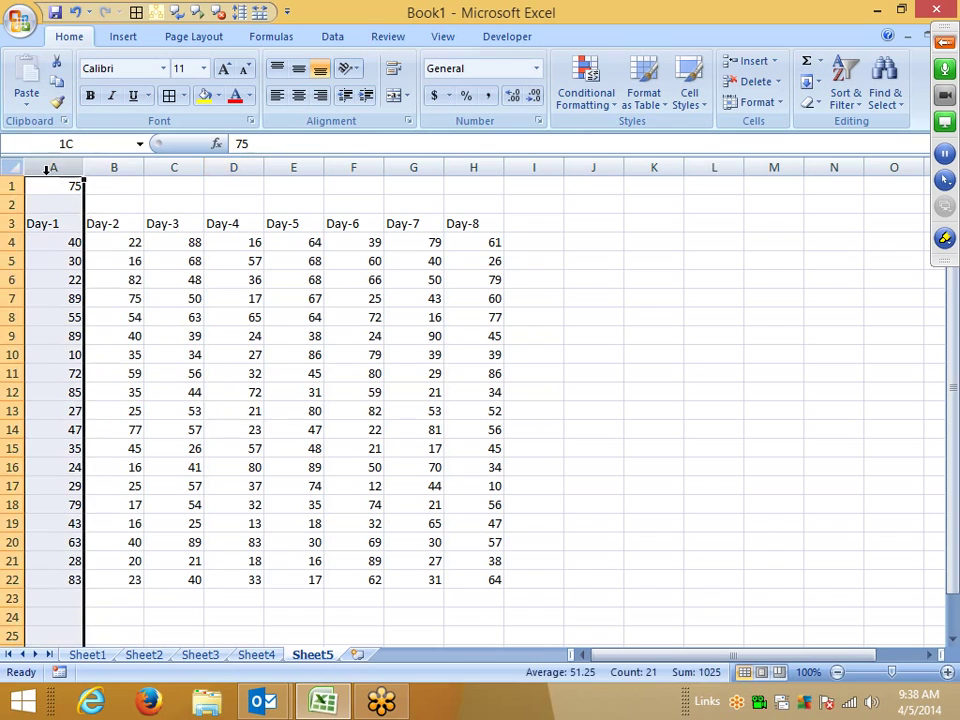
click(55, 186)
key(ctrl+c)
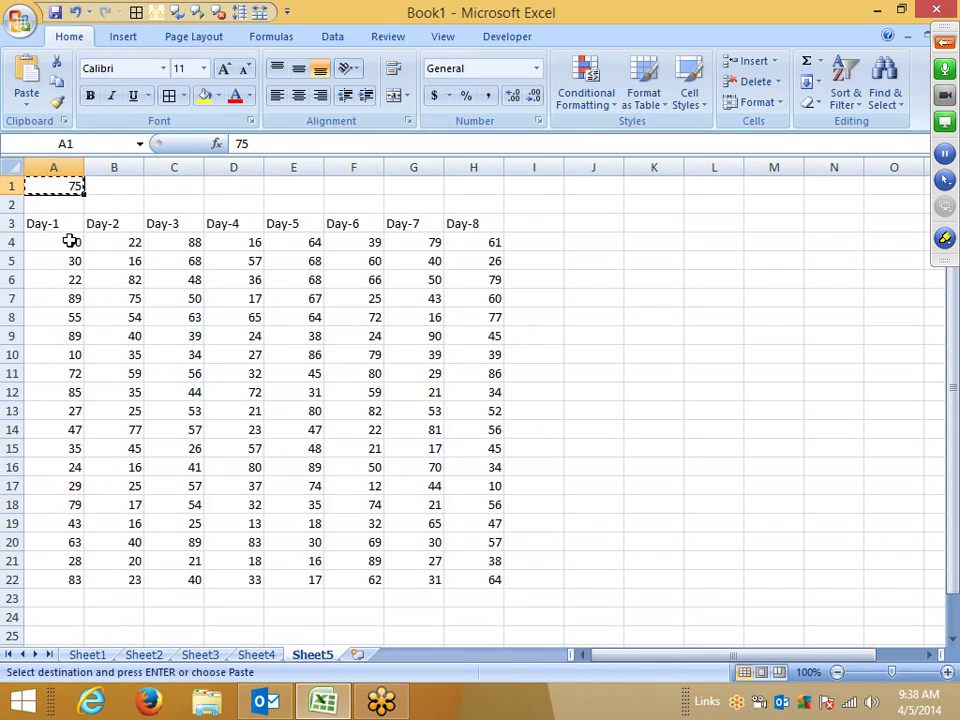
drag(71, 240, 467, 576)
right_click(382, 486)
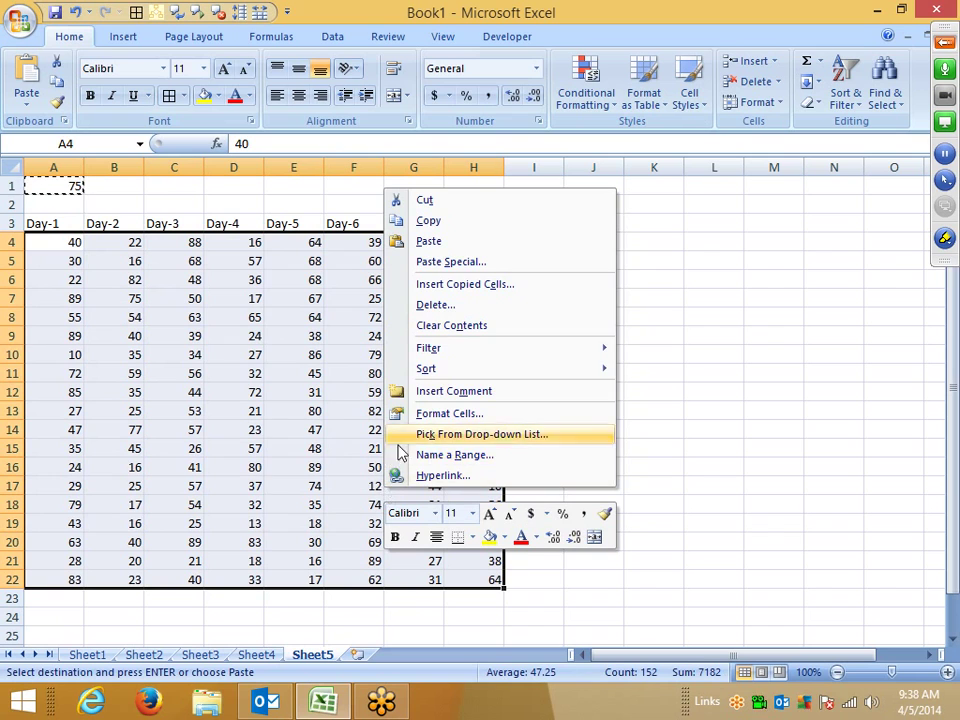
click(430, 262)
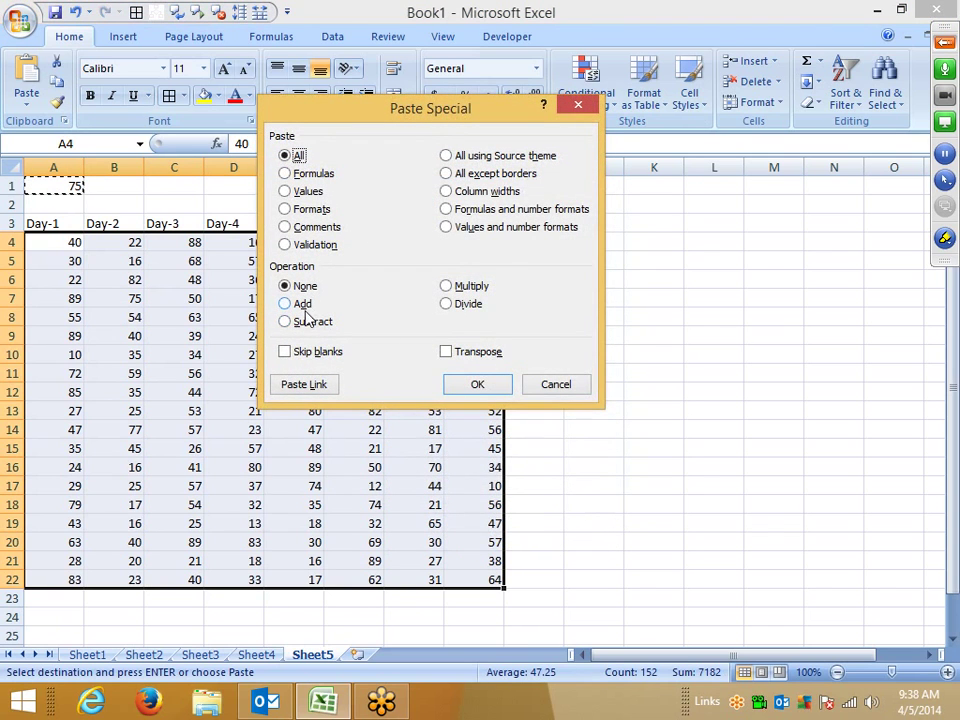
click(469, 306)
click(465, 388)
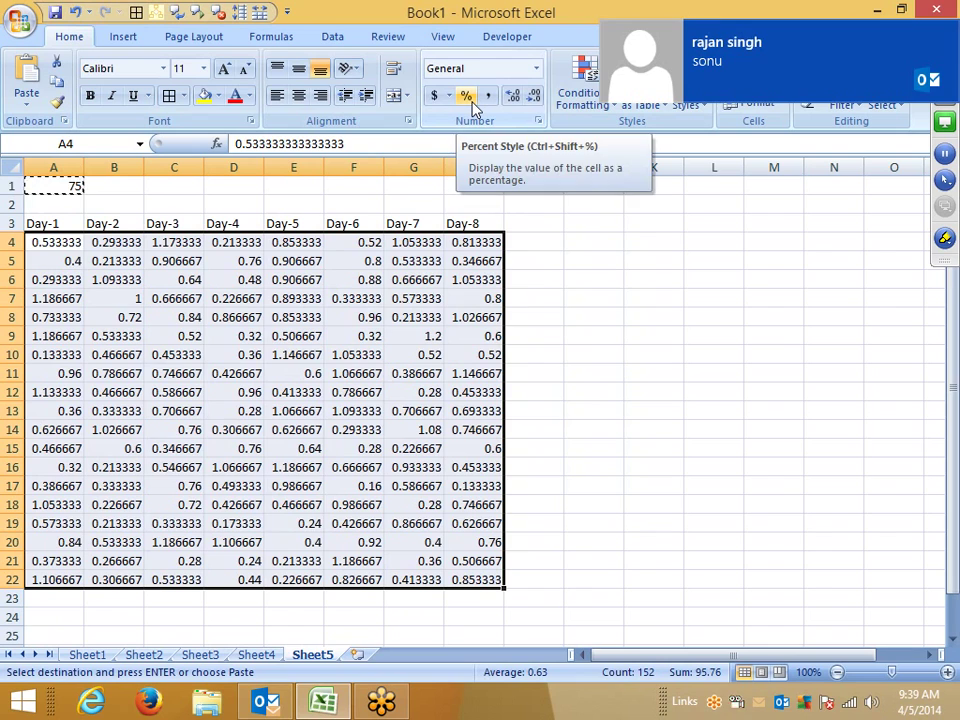
click(467, 98)
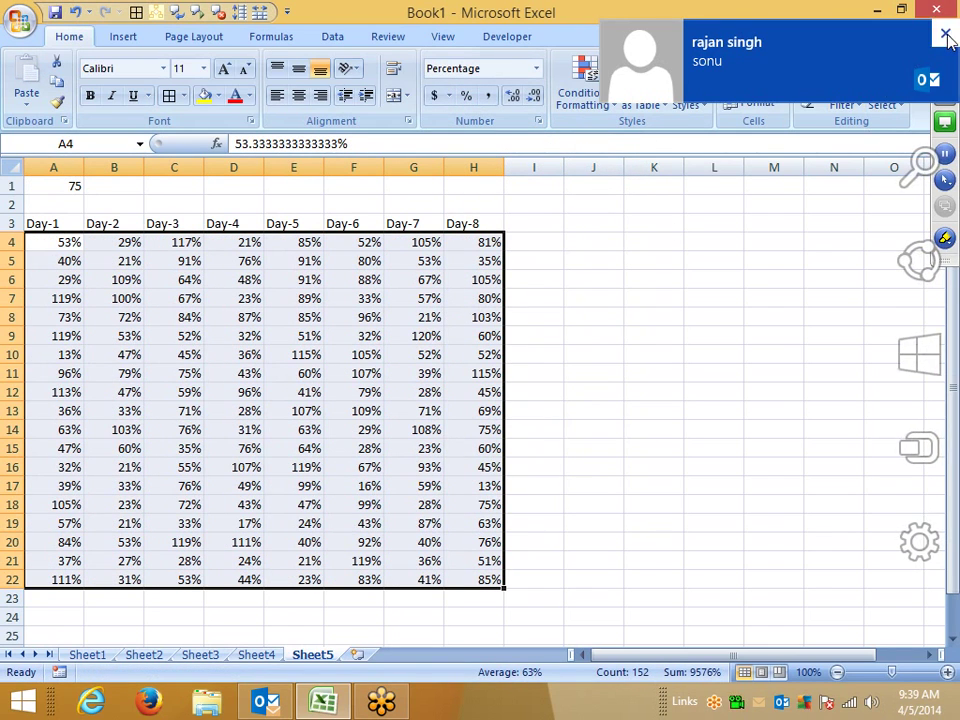
click(946, 37)
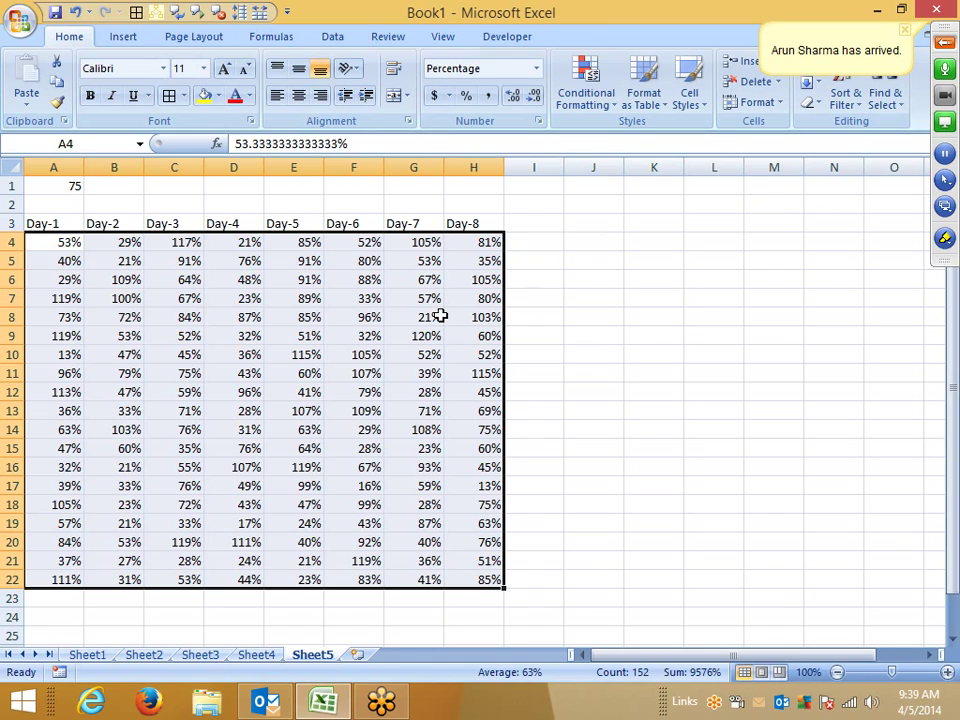
Step: Undo the percent format and divide paste so the grid shows 40, 22, 88 again
click(945, 44)
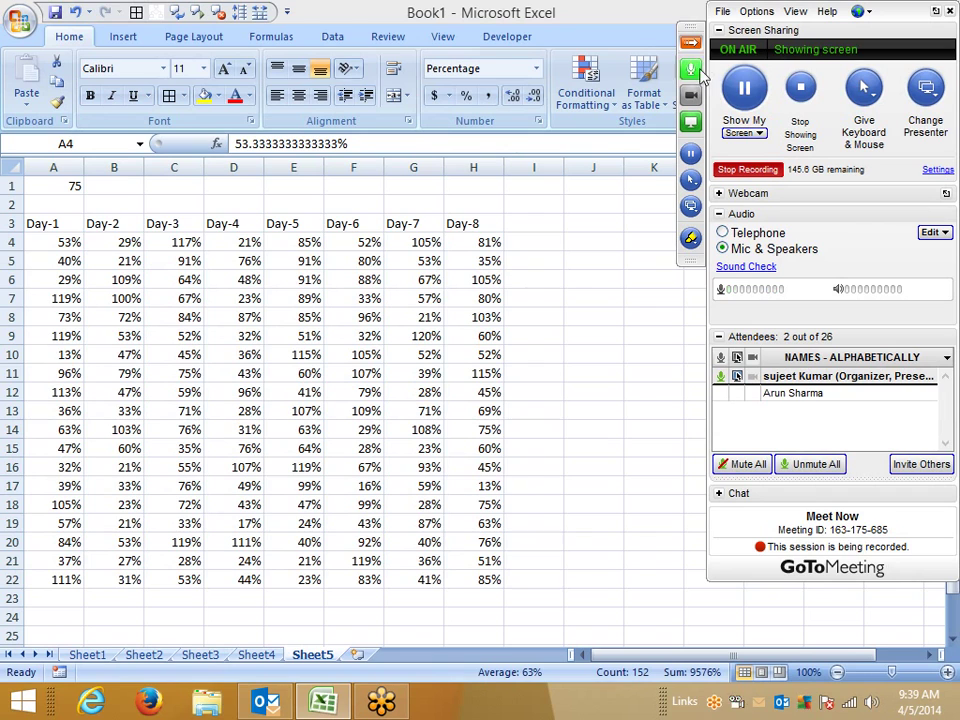
click(693, 46)
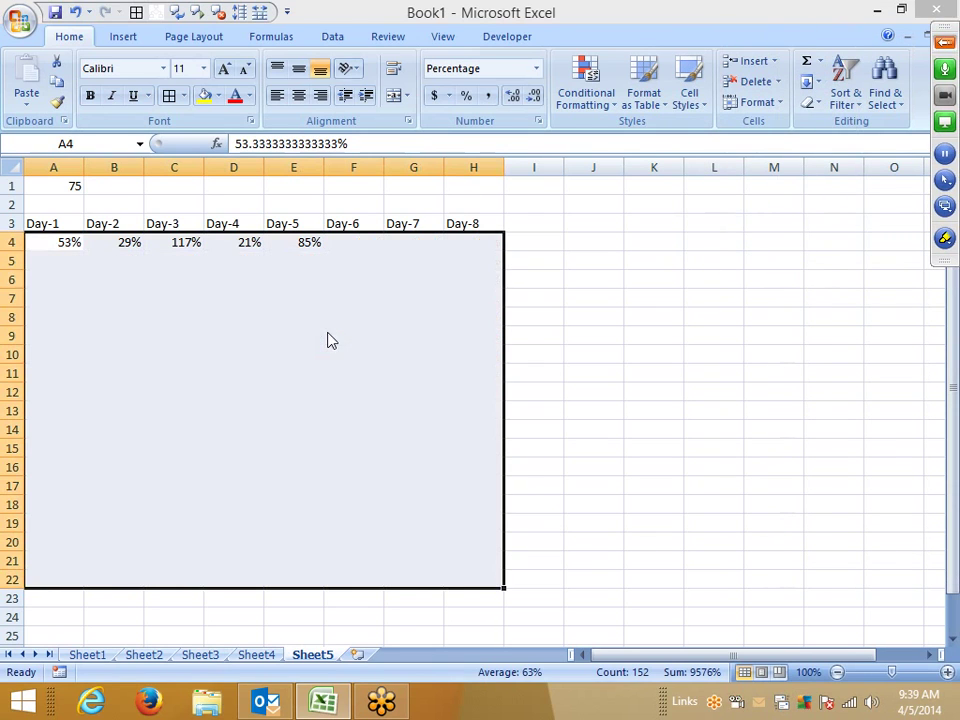
key(ctrl+z)
key(ctrl+z)
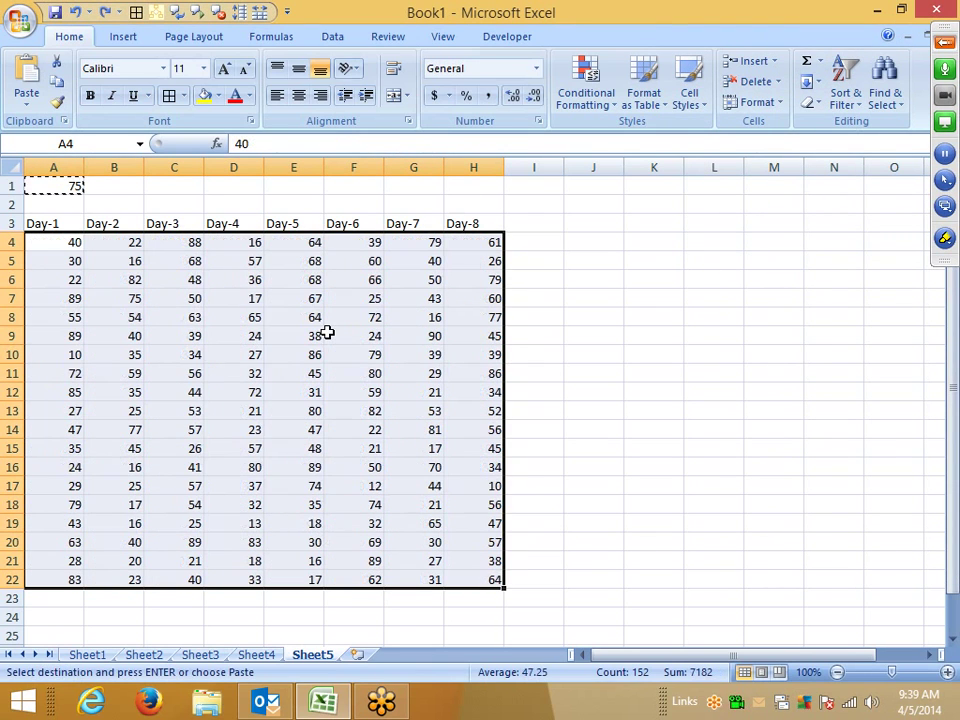
key(Escape)
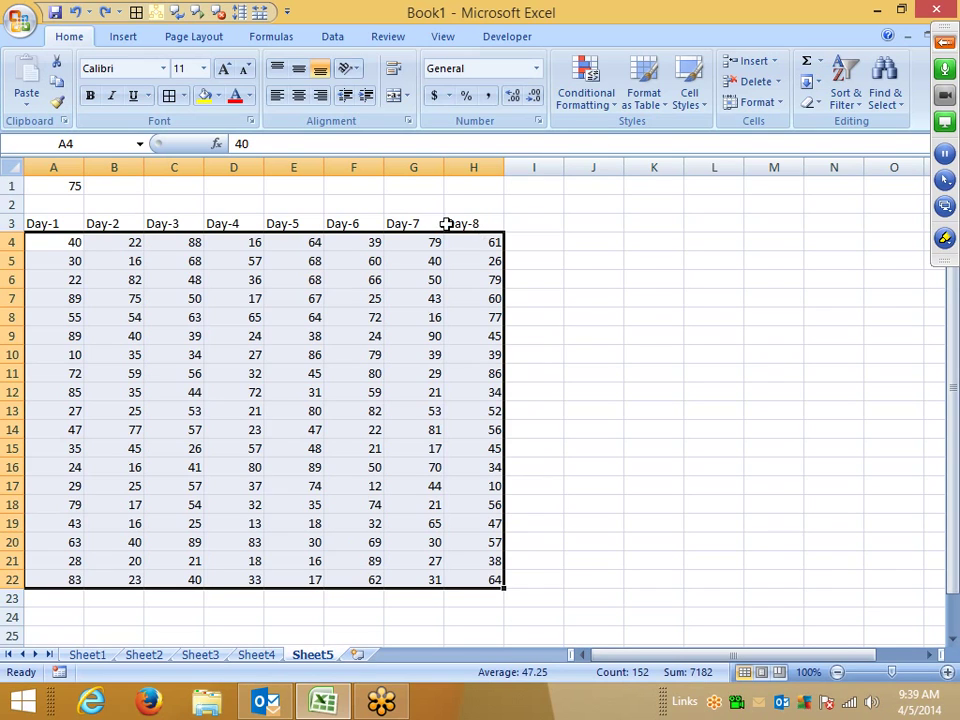
click(222, 279)
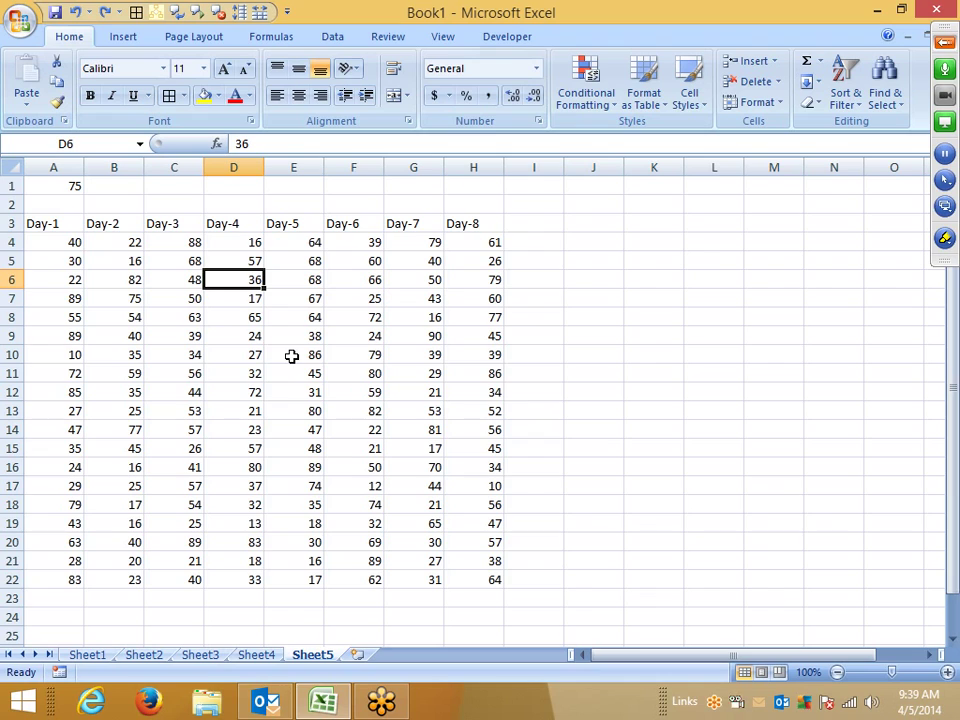
drag(250, 338, 431, 429)
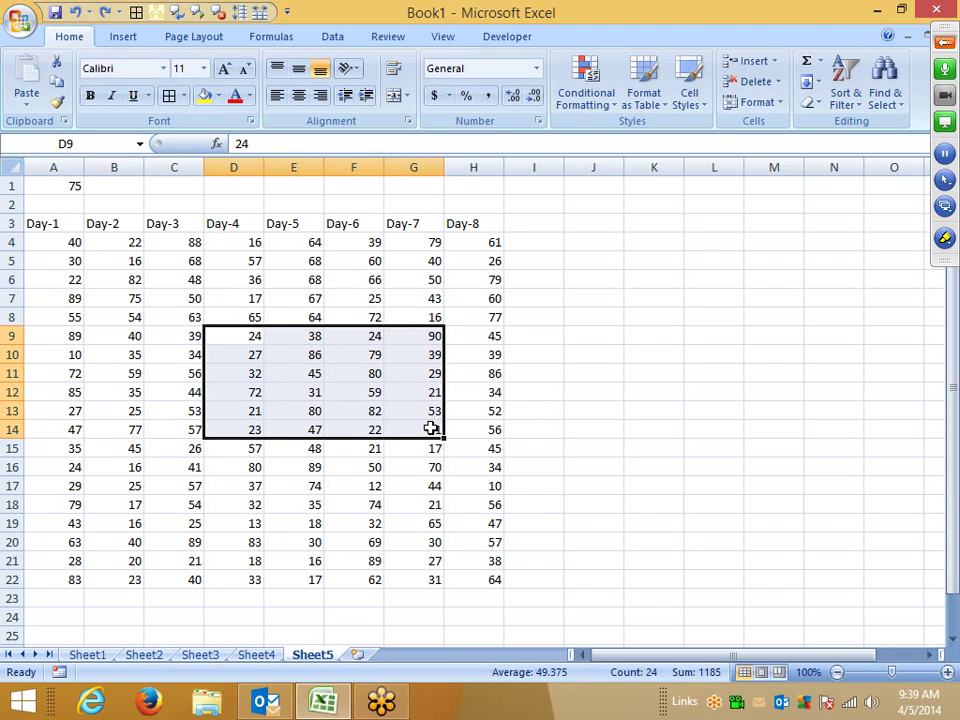
click(270, 356)
click(71, 186)
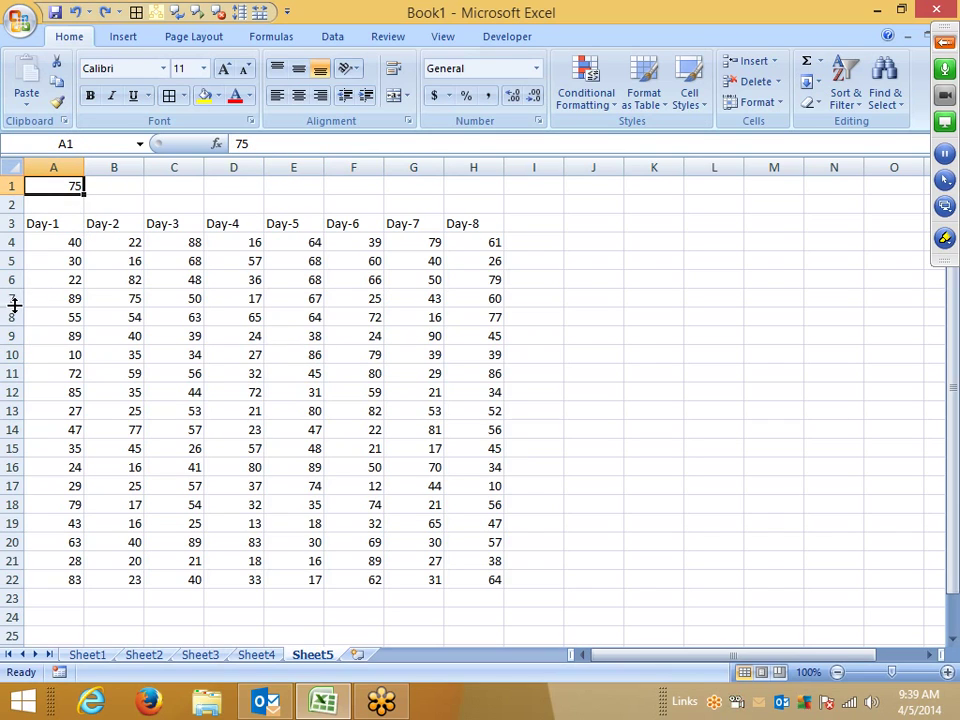
click(116, 166)
right_click(128, 172)
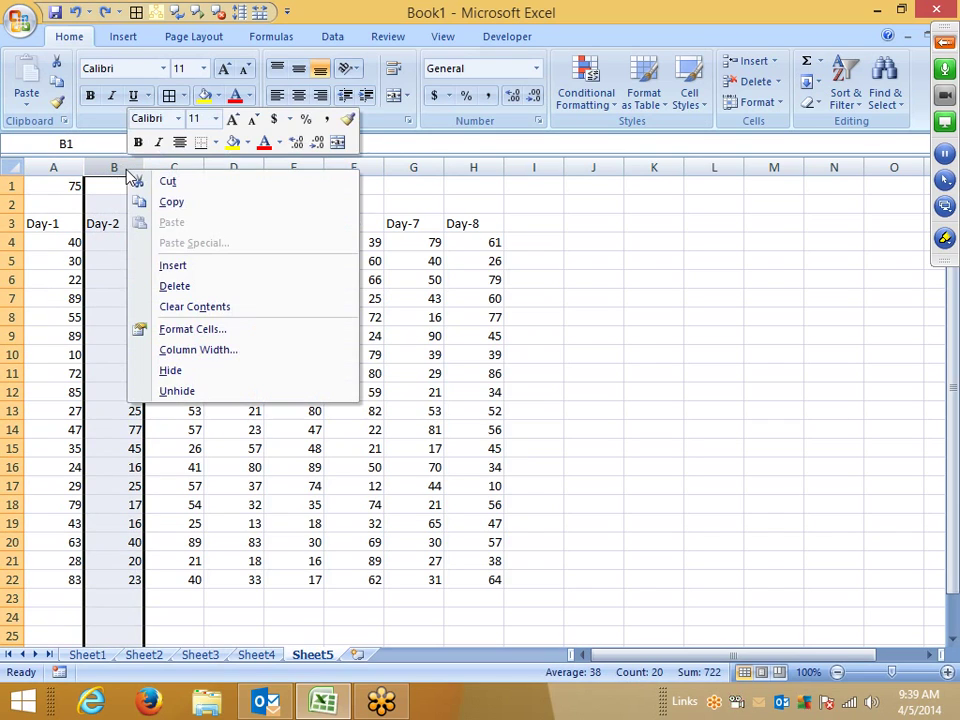
click(172, 266)
click(110, 240)
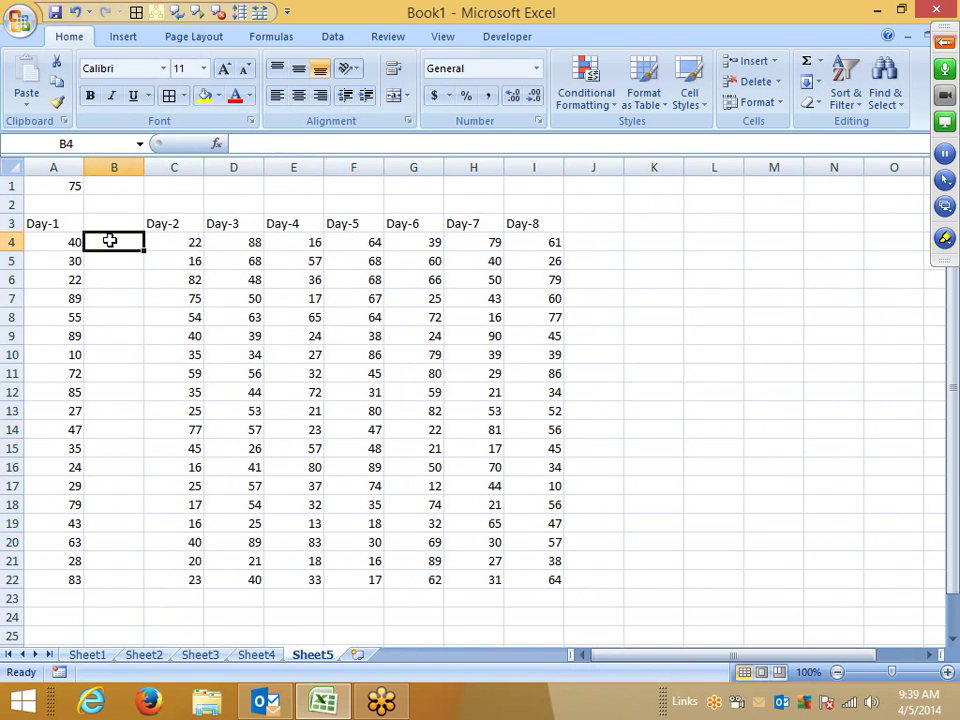
text(=)
key(Left)
text(/)
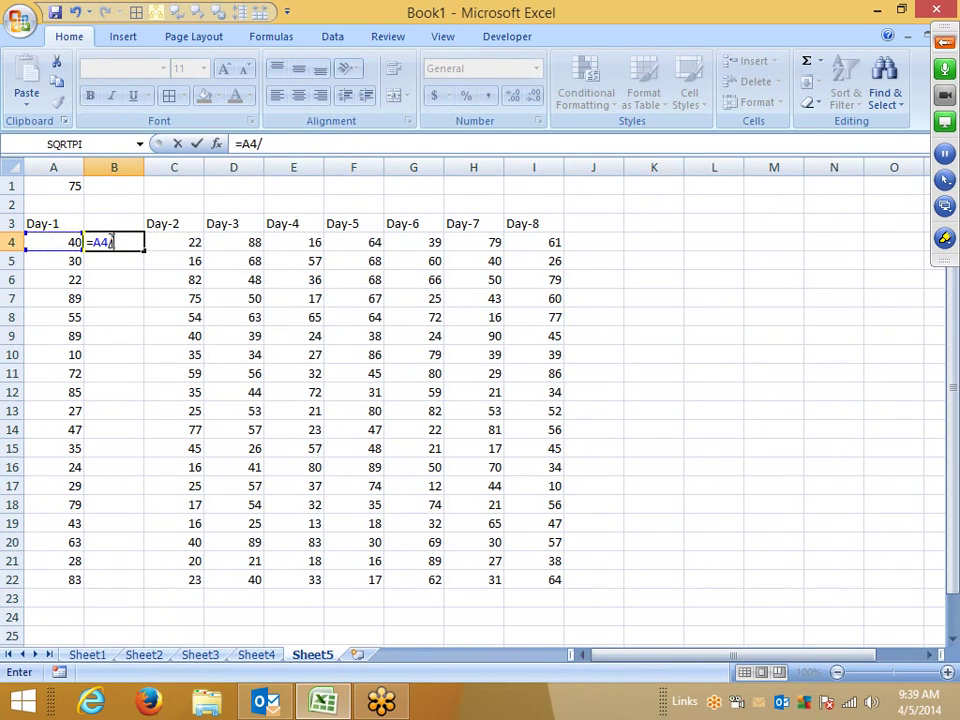
text(75)
key(Return)
click(110, 242)
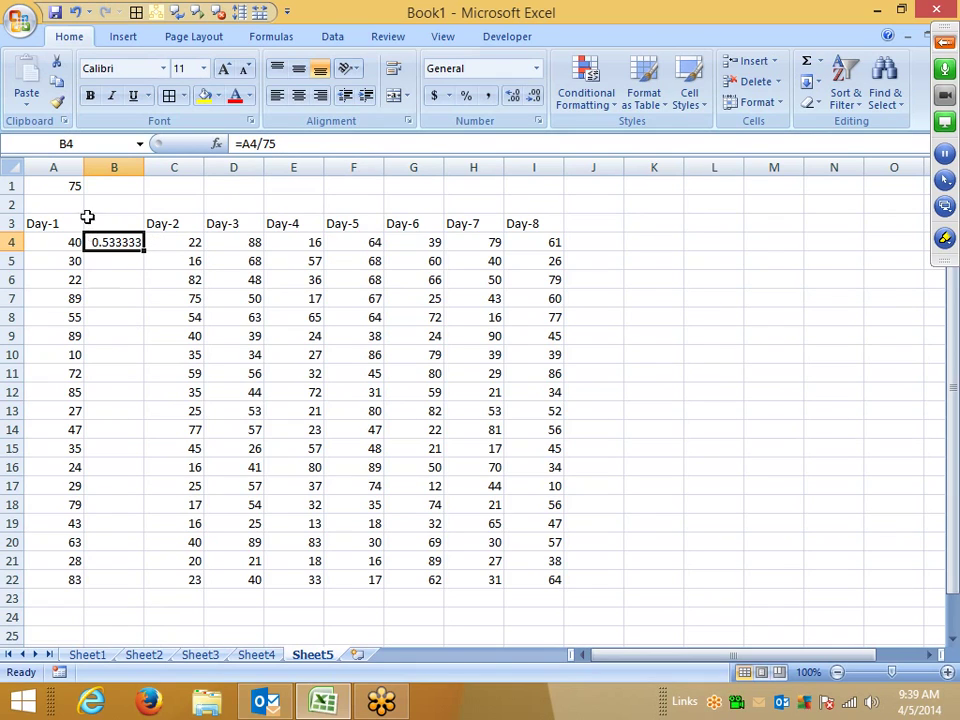
click(118, 166)
right_click(128, 167)
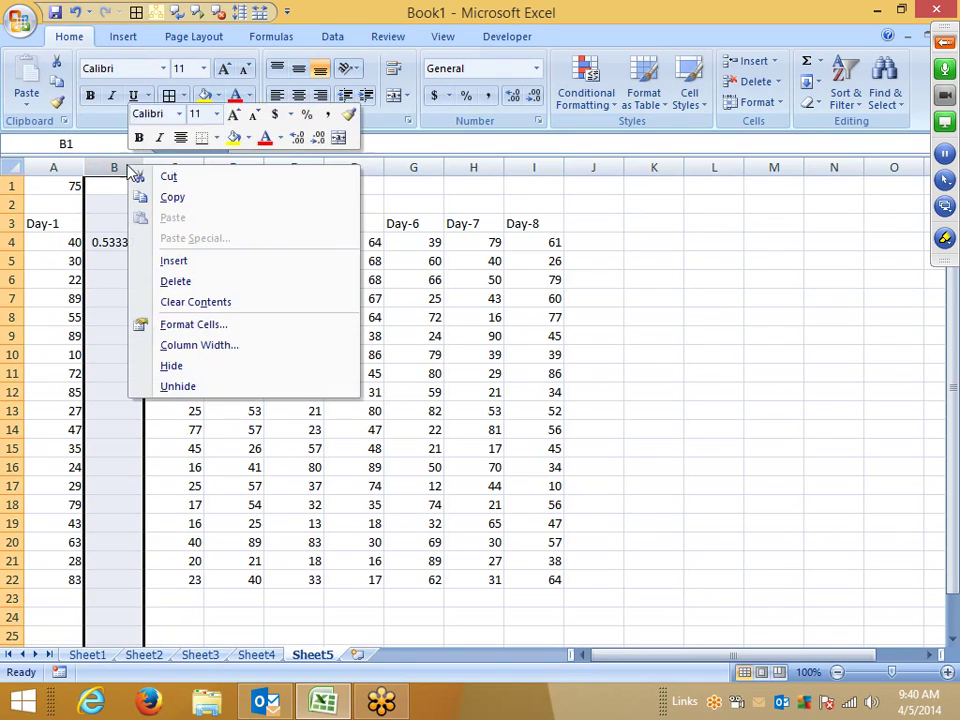
click(178, 283)
click(50, 186)
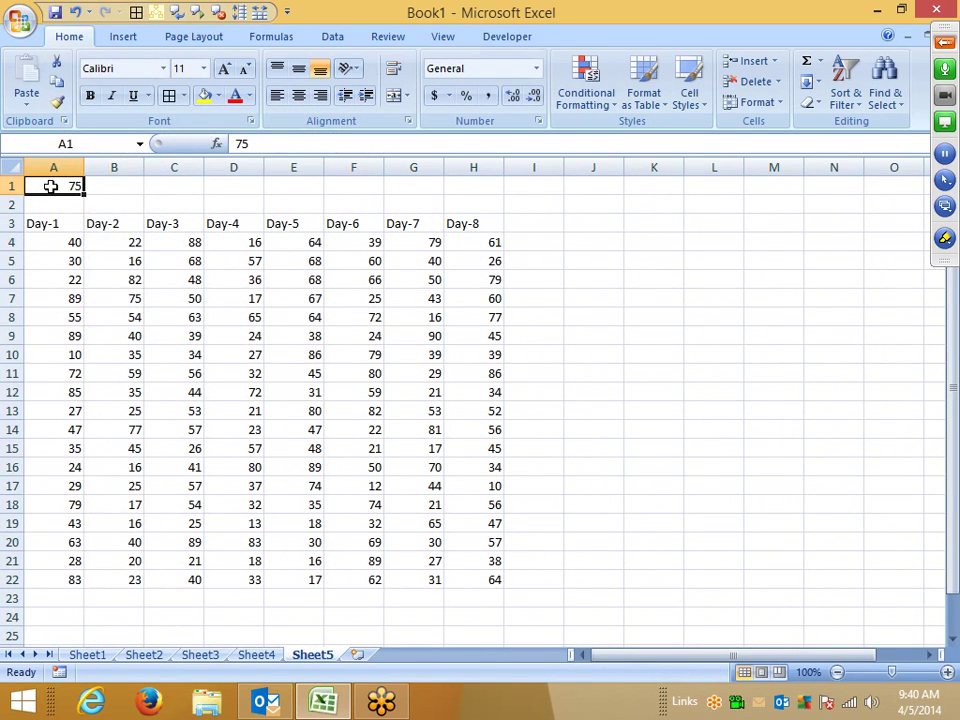
Step: Divide the A4:H22 grid by the 75 in A1 using Paste Special Divide
key(ctrl+c)
drag(51, 223, 255, 306)
click(250, 317)
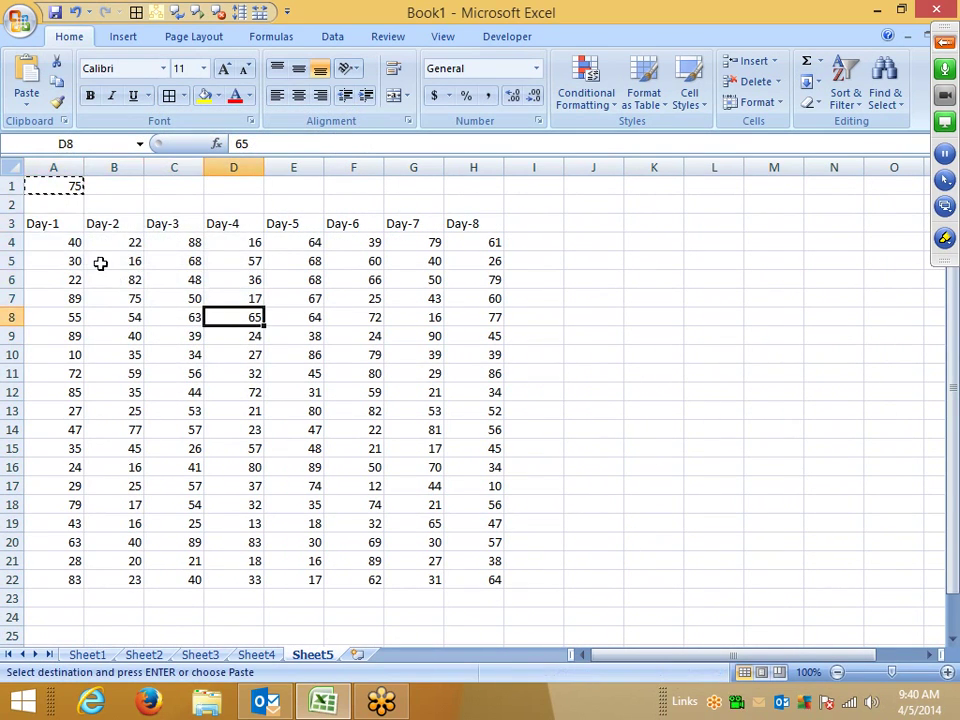
drag(60, 245, 476, 583)
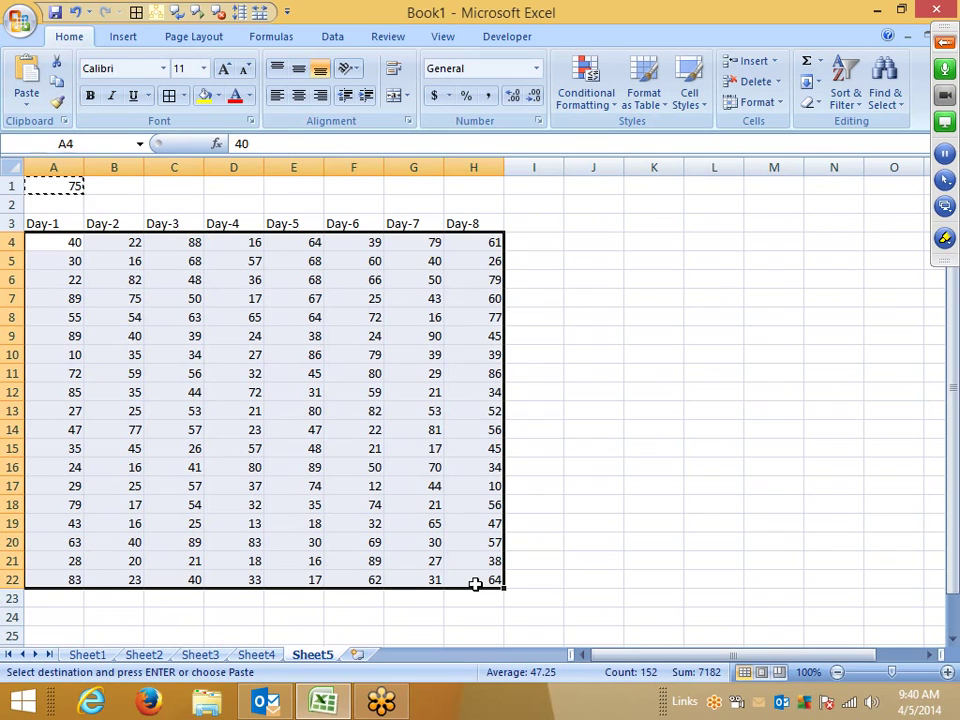
right_click(346, 433)
click(429, 210)
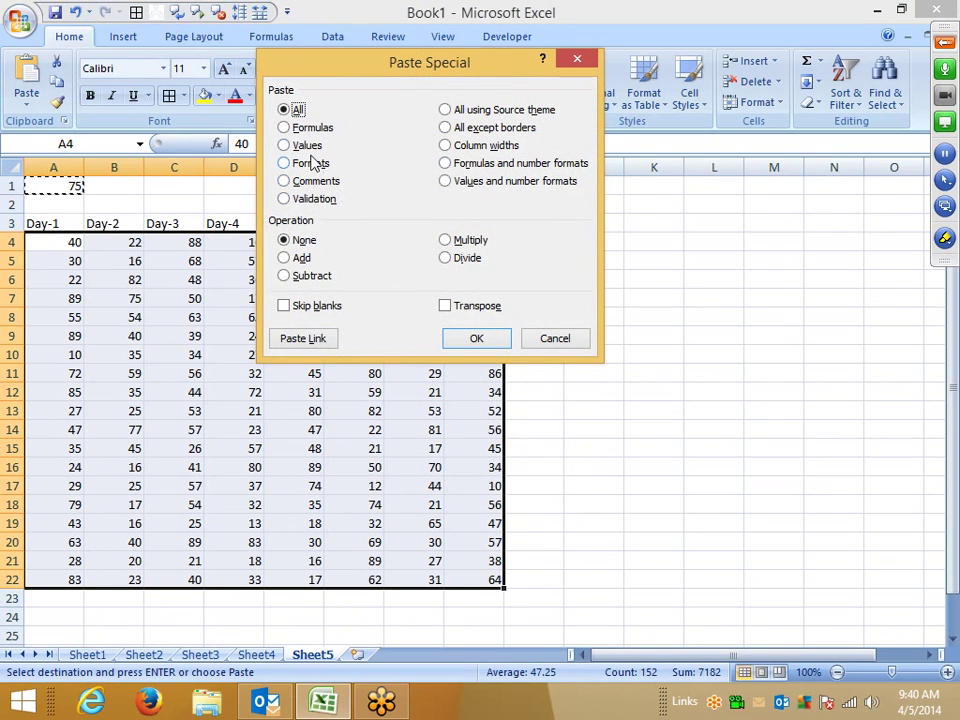
click(472, 305)
click(468, 258)
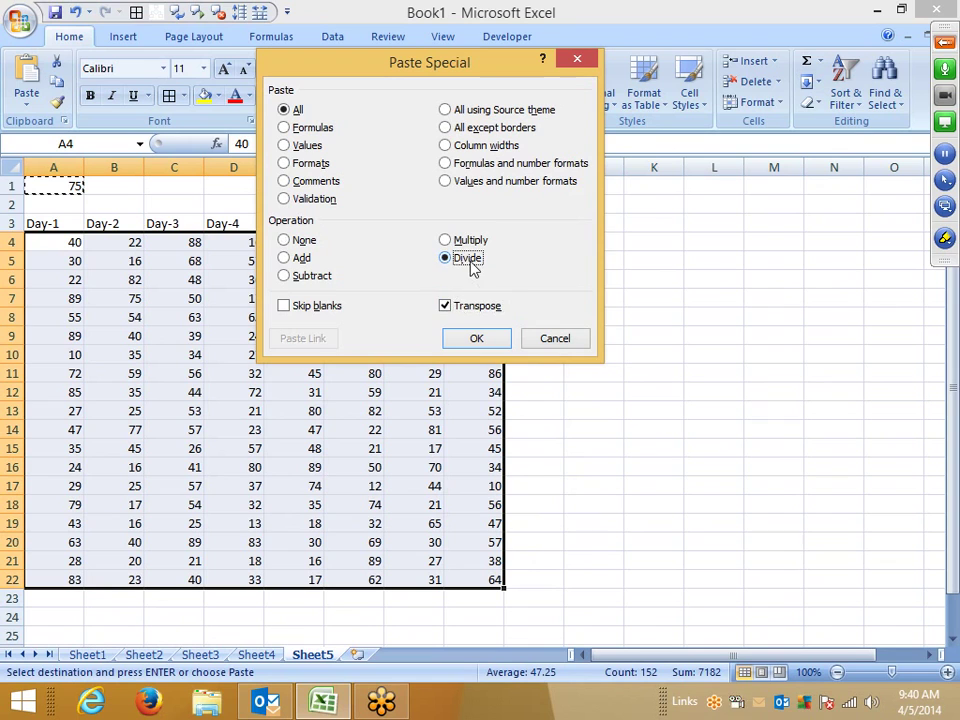
click(450, 305)
click(470, 340)
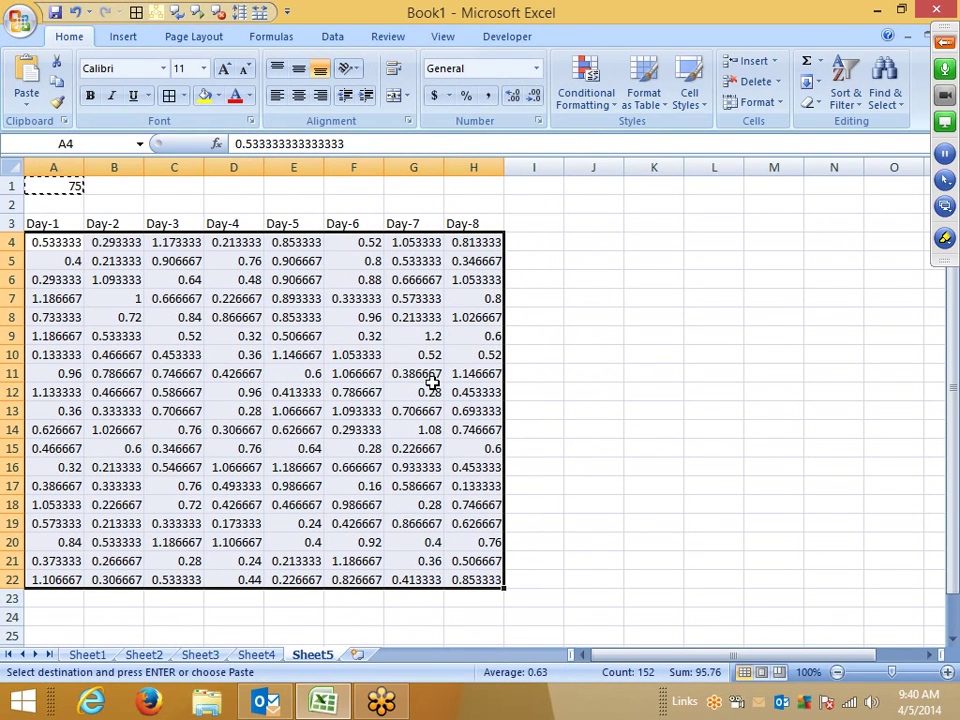
Step: Apply Percent Style, undo it and the division, and delete the 75 from A1
click(465, 95)
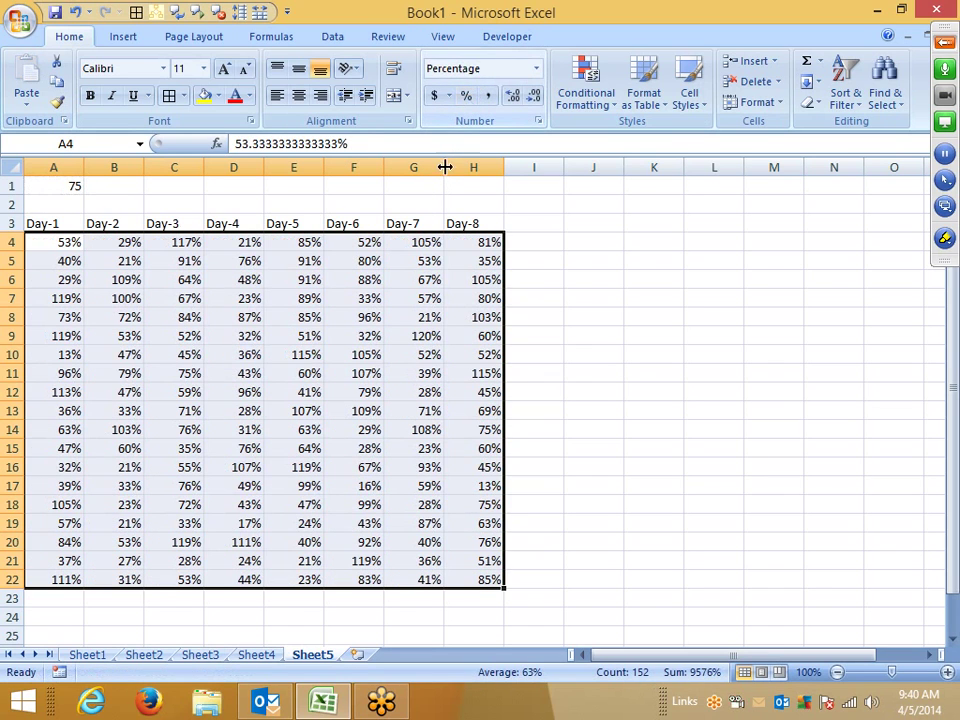
key(ctrl+z)
key(ctrl+z)
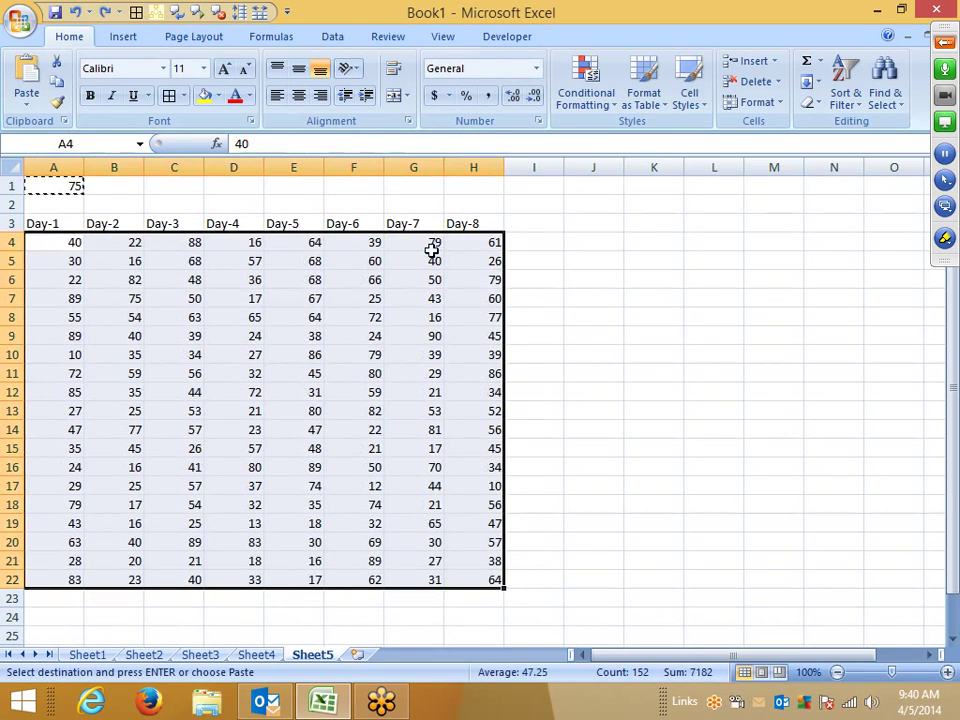
key(Escape)
click(55, 185)
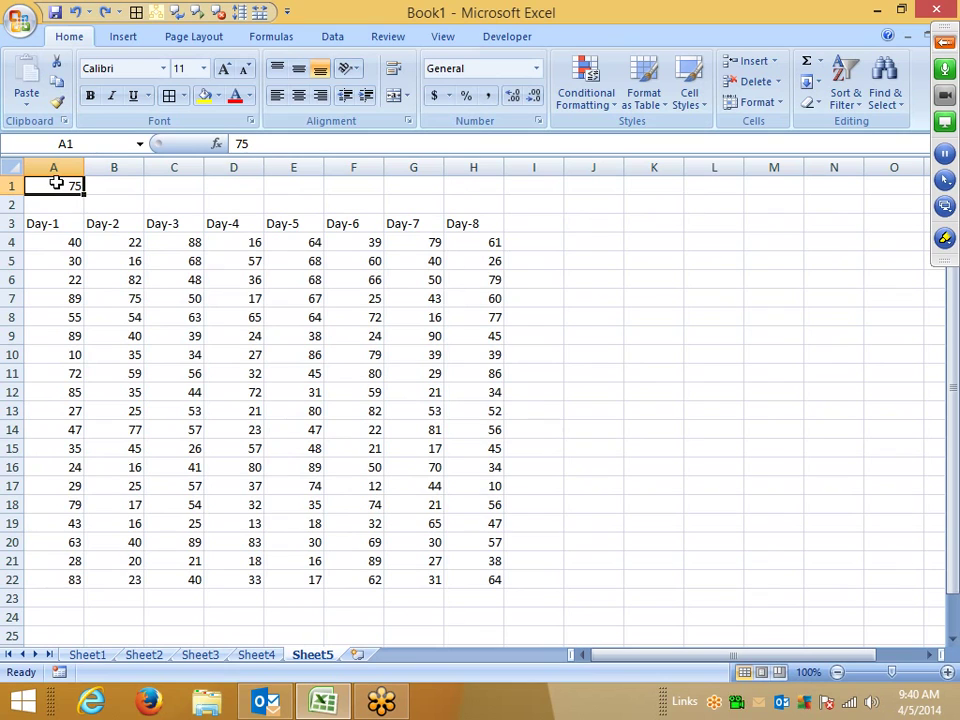
key(Delete)
Step: Insert an empty column at E and copy the Day-1 to Day-4 headers into F3
right_click(300, 166)
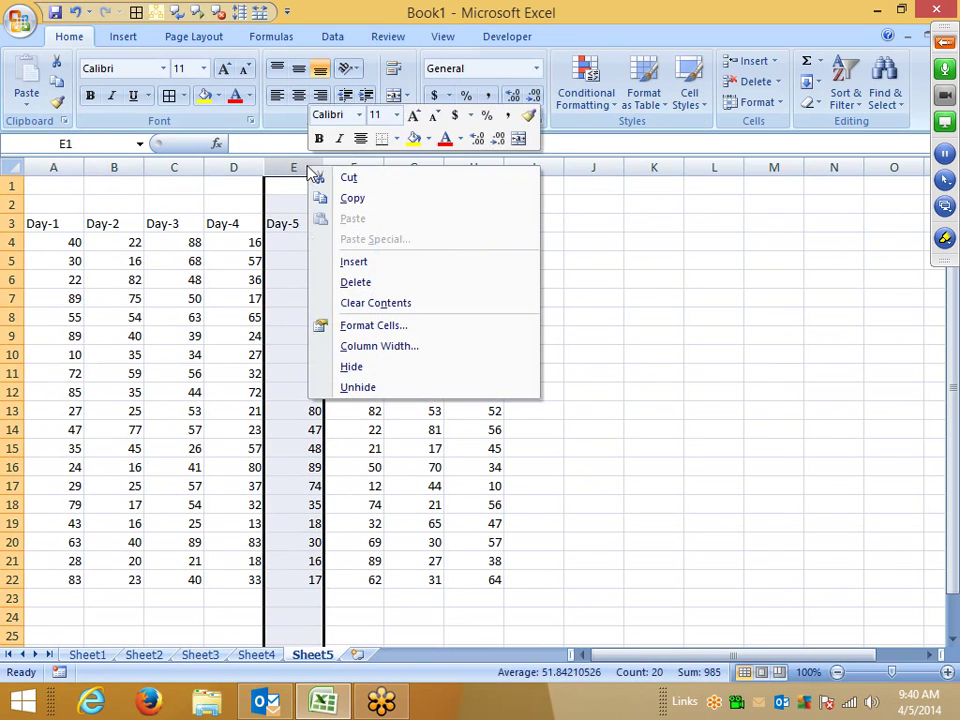
click(353, 261)
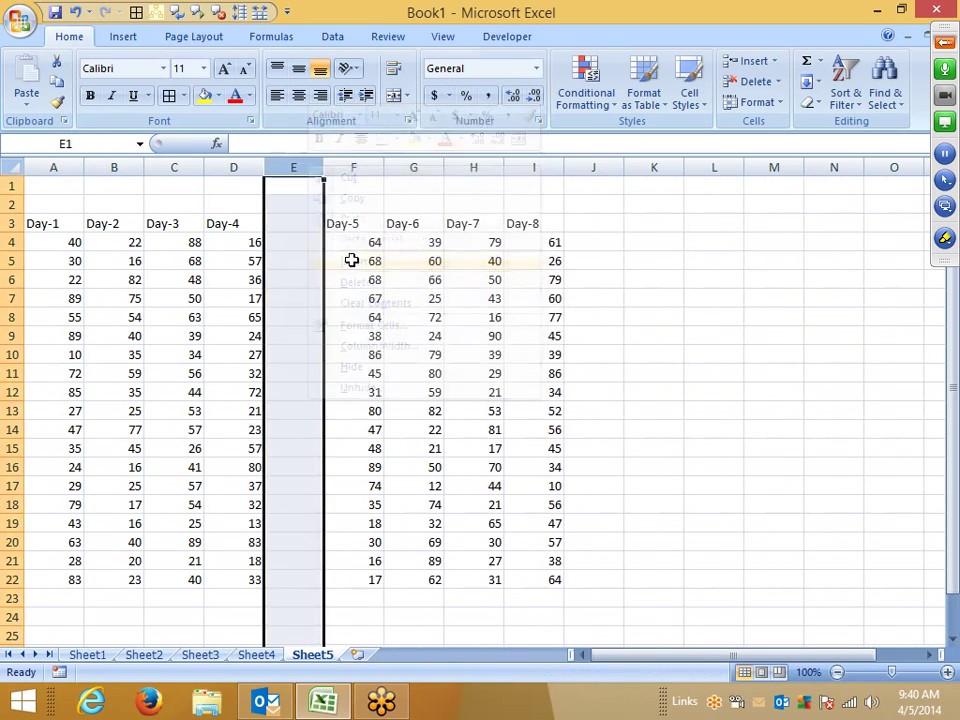
click(49, 221)
drag(49, 221, 225, 223)
key(ctrl+c)
click(343, 223)
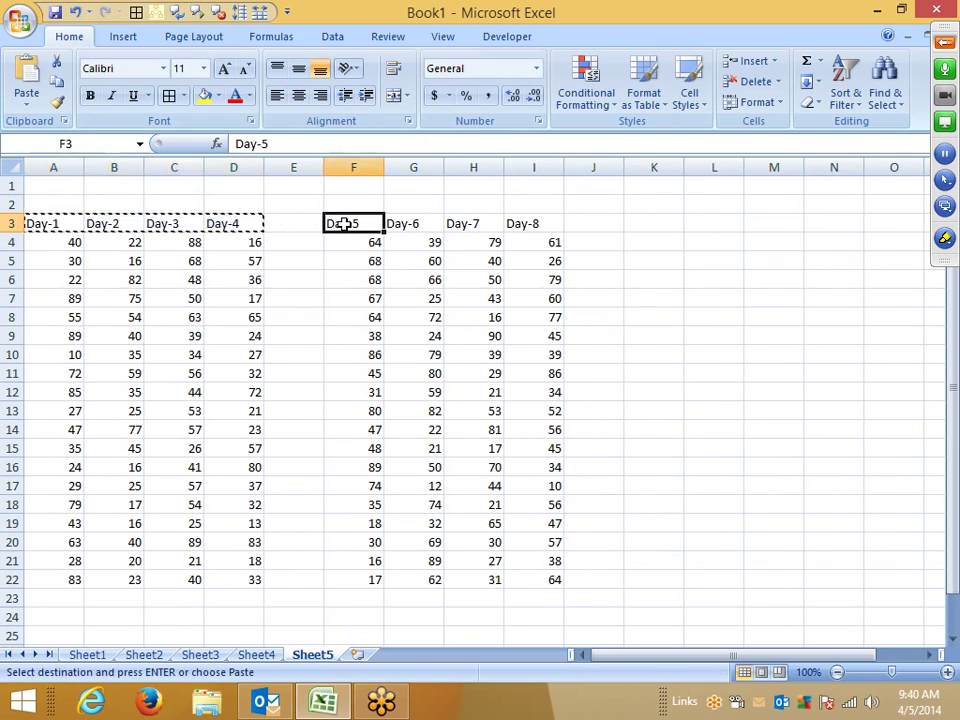
key(ctrl+v)
key(Escape)
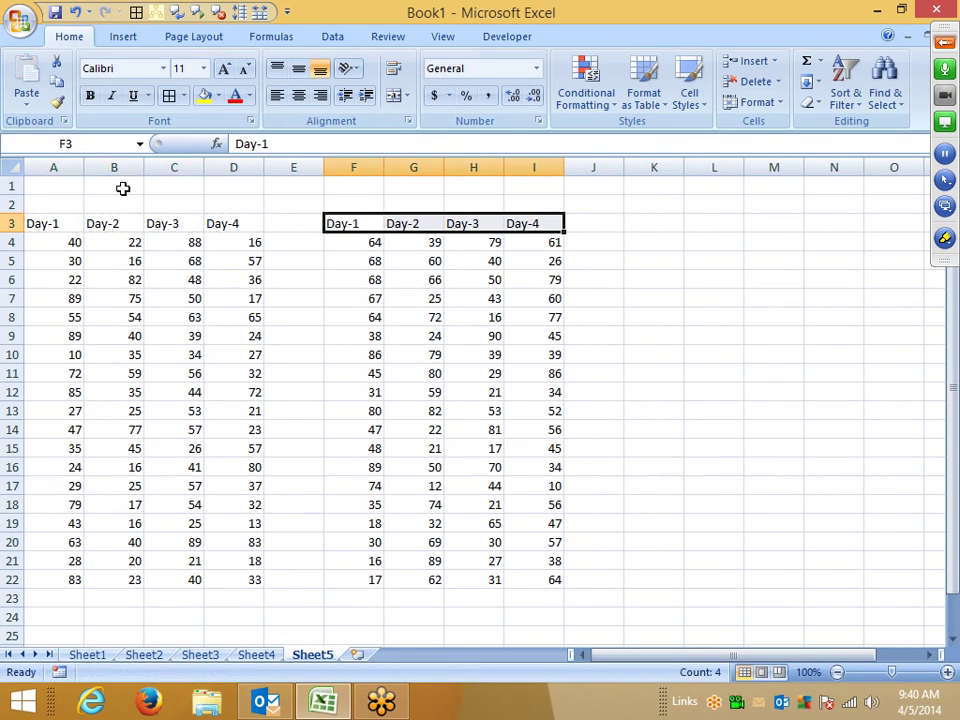
Step: Label the blocks 'Sales' in A2 and 'Target' in F2
click(67, 200)
text(SAle)
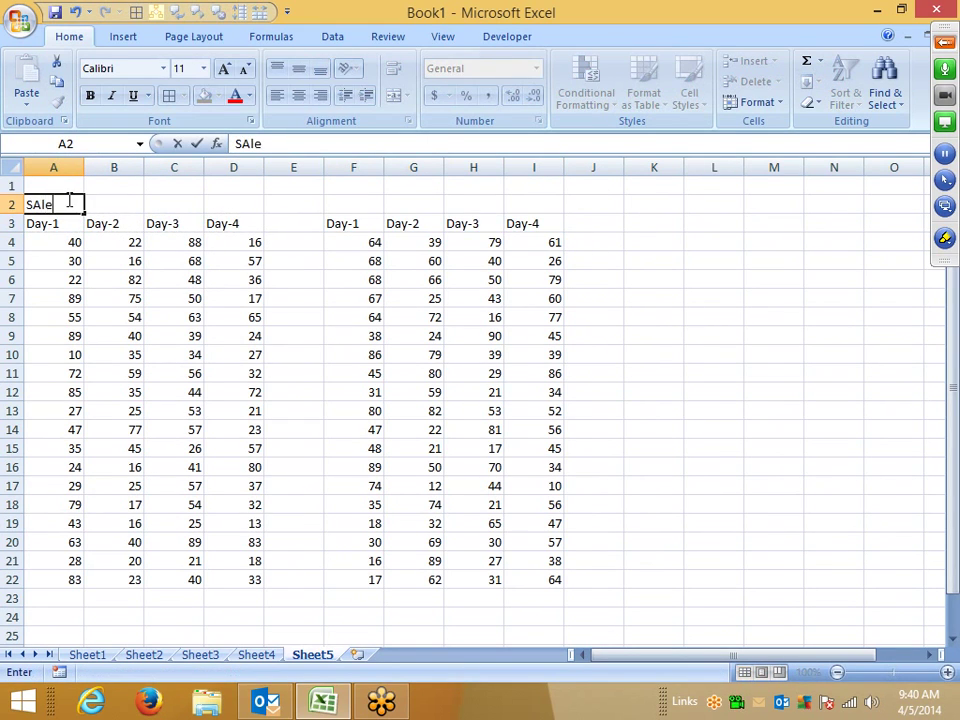
text(s)
key(Return)
click(363, 209)
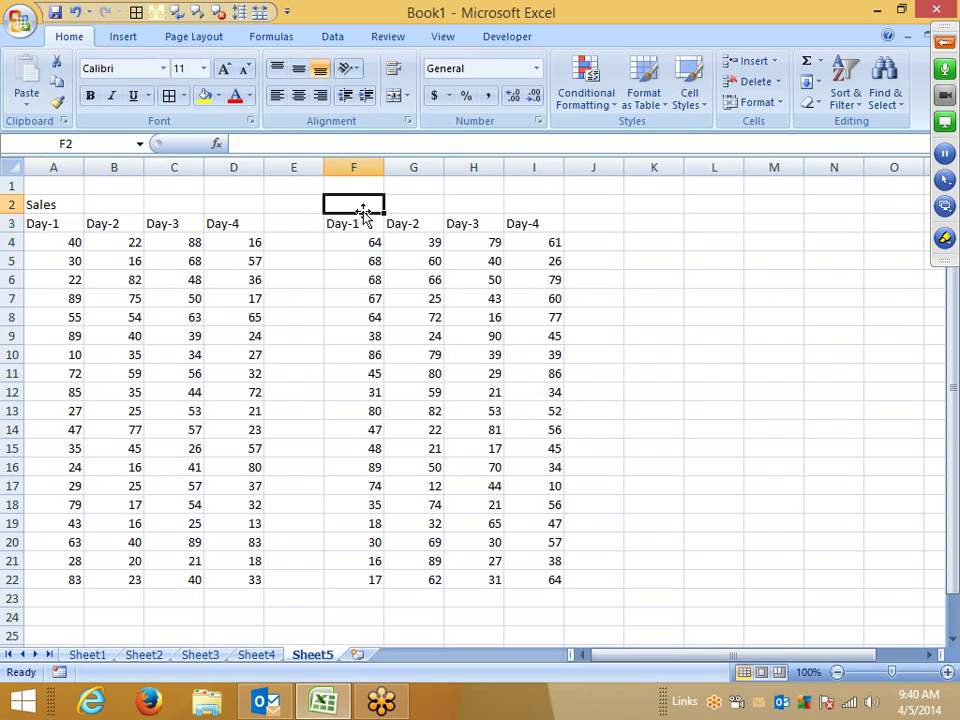
text(Tar)
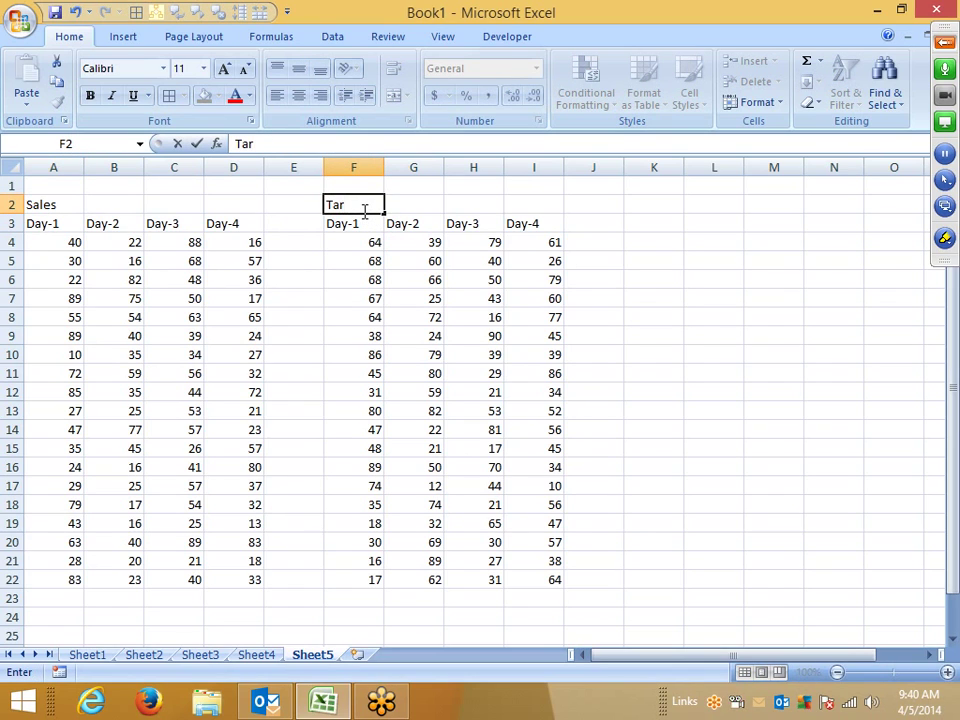
text(get)
key(Return)
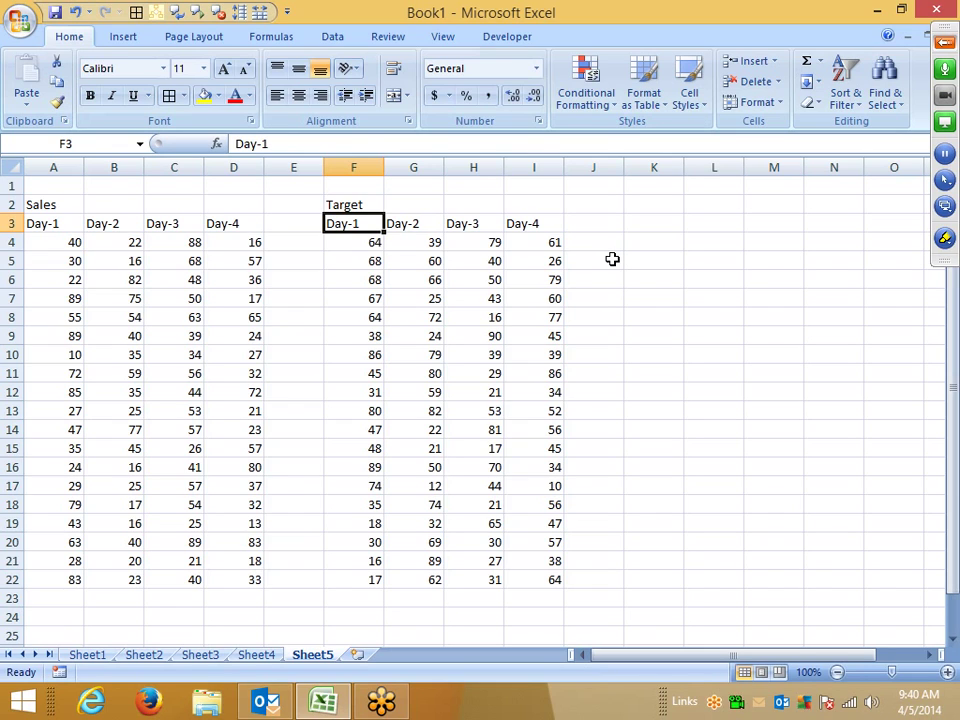
Step: Copy the Target values in F4:I22
click(192, 188)
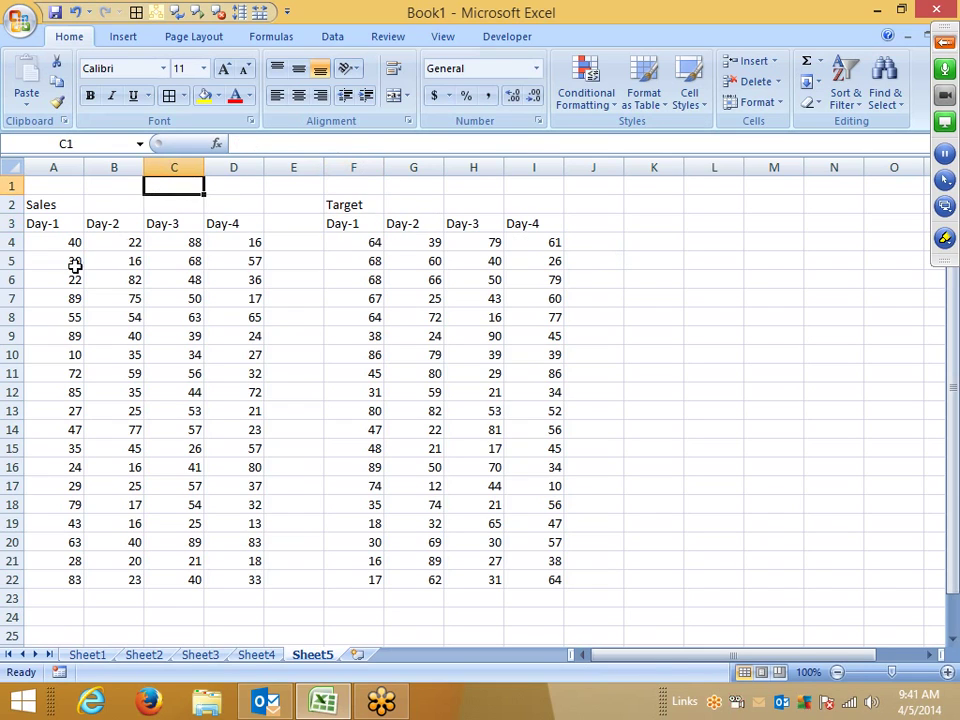
drag(70, 244, 258, 562)
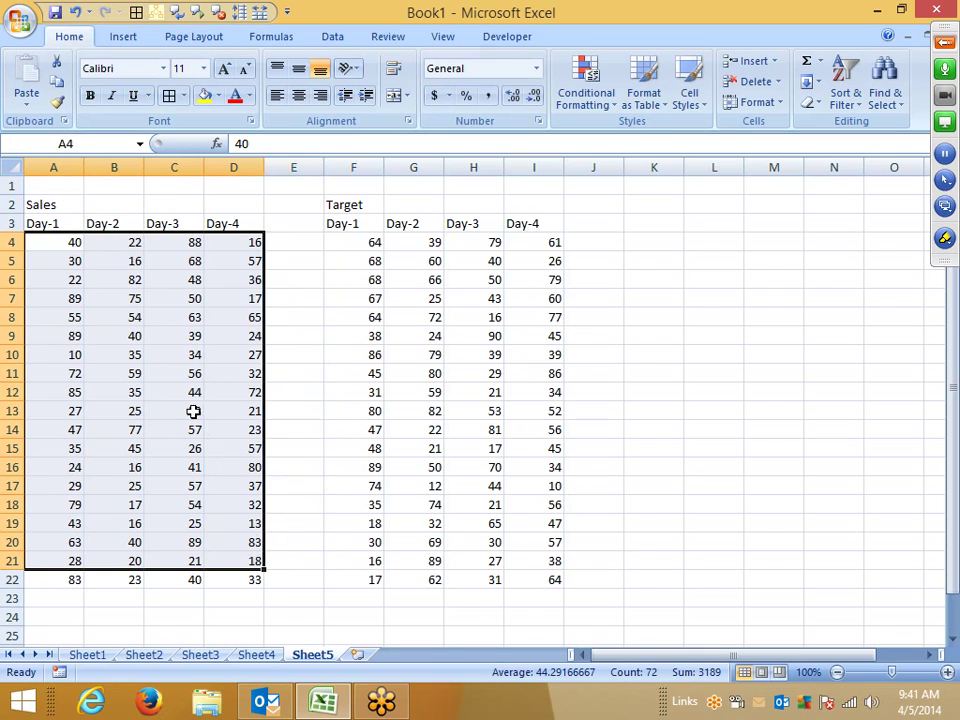
drag(375, 261, 546, 596)
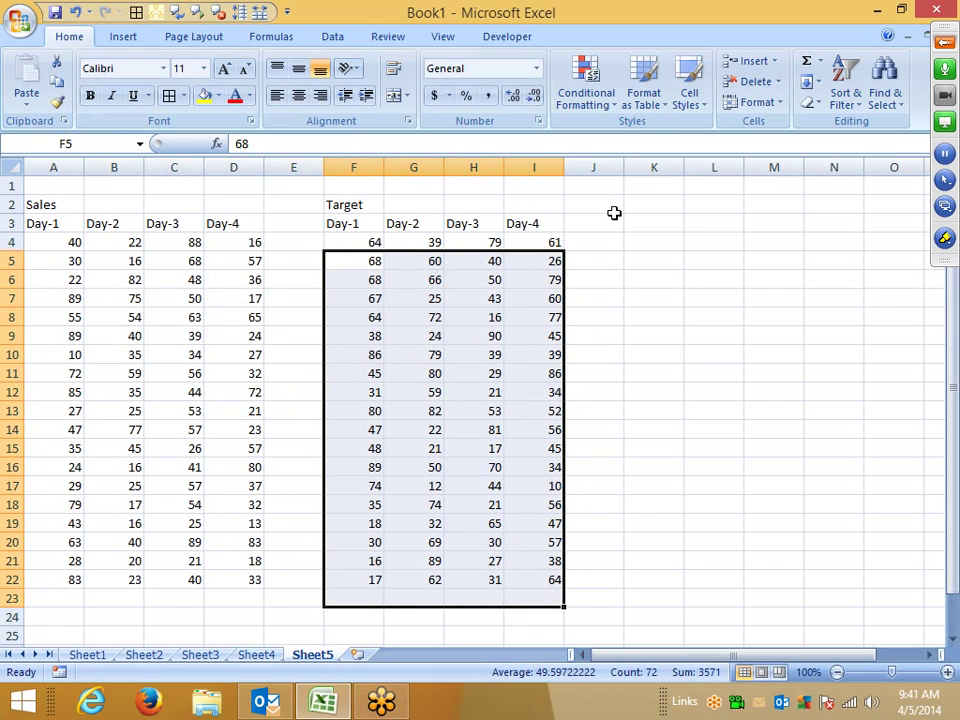
click(676, 258)
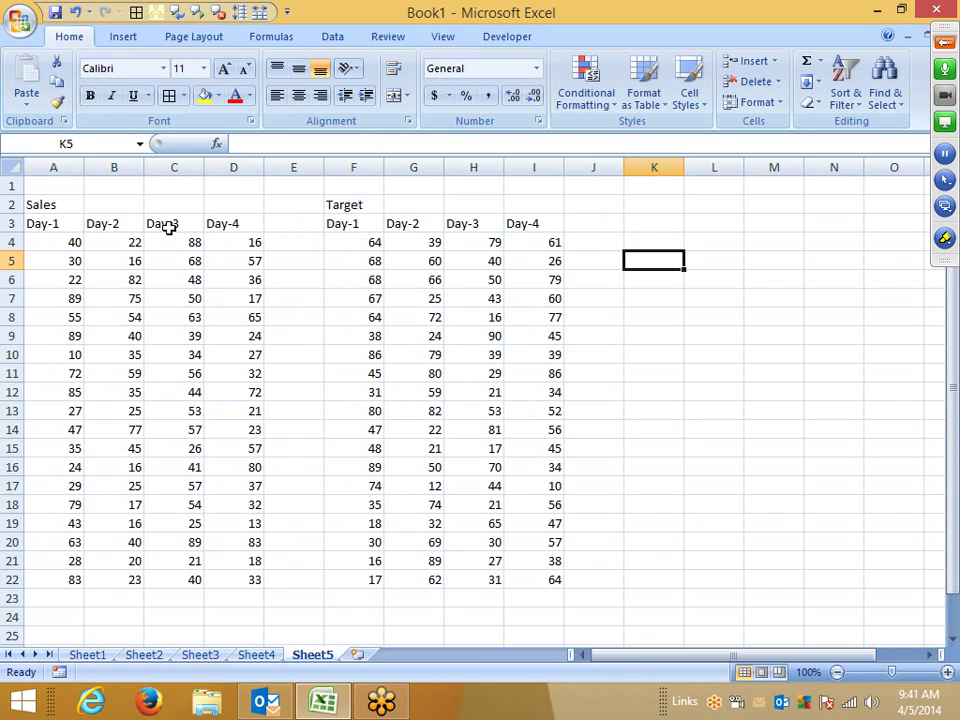
drag(43, 222, 240, 223)
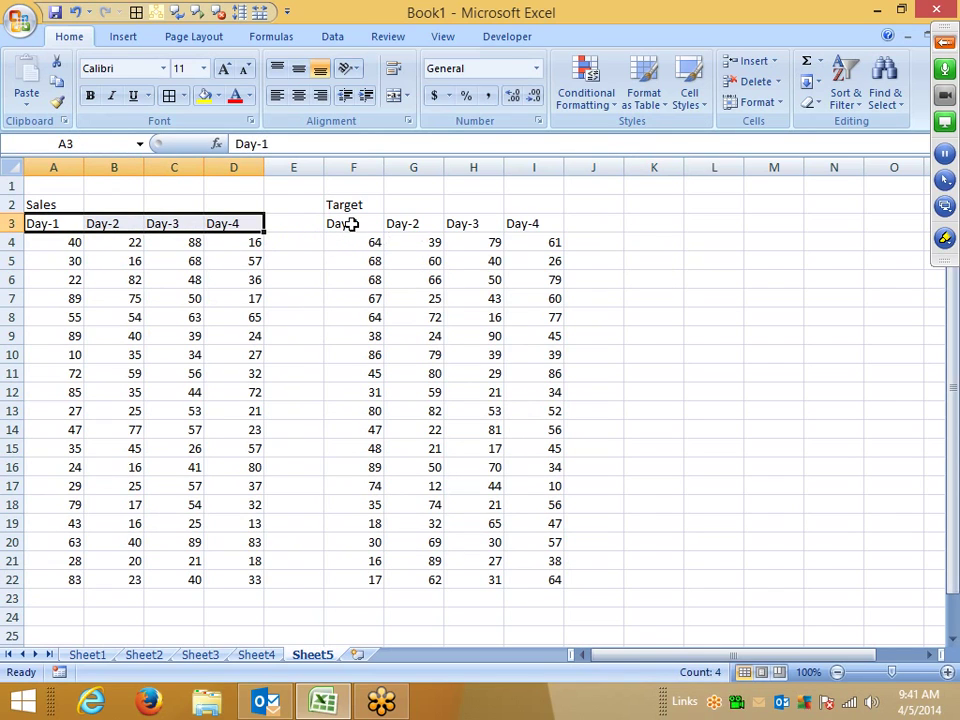
drag(360, 242, 544, 591)
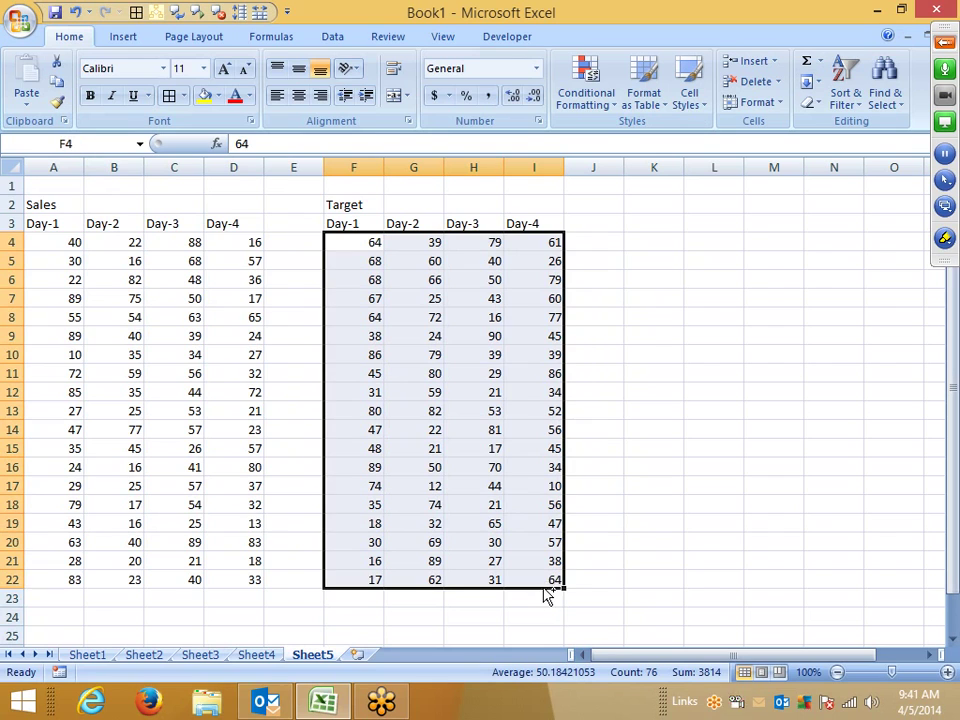
key(ctrl+c)
Step: Paste Special with Divide onto the Sales block at A4, giving ratios like 0.625
click(49, 242)
right_click(49, 242)
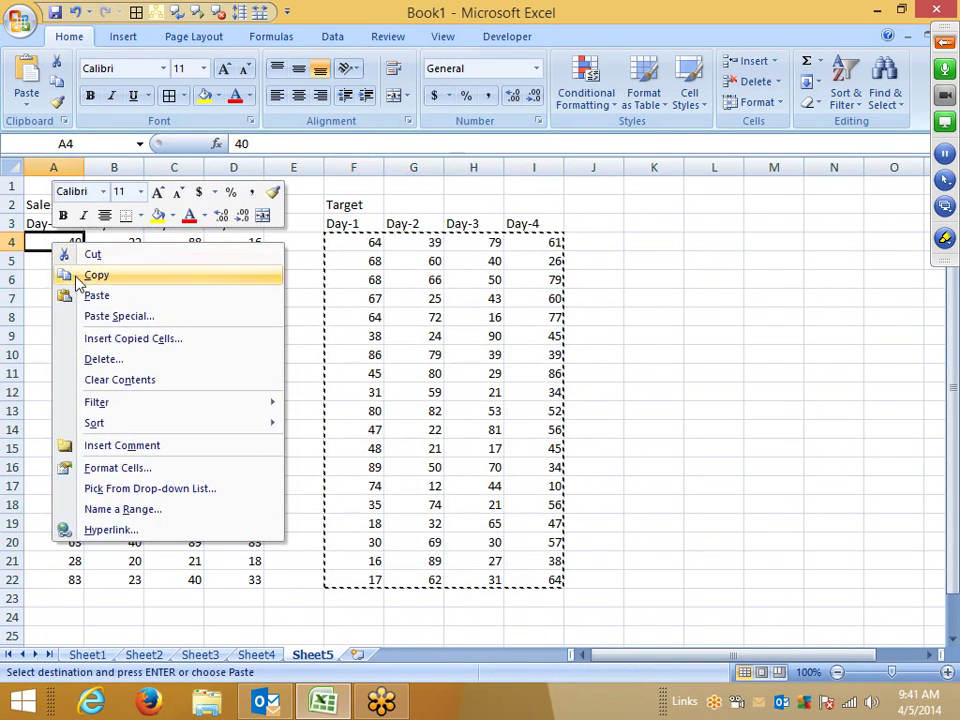
click(110, 317)
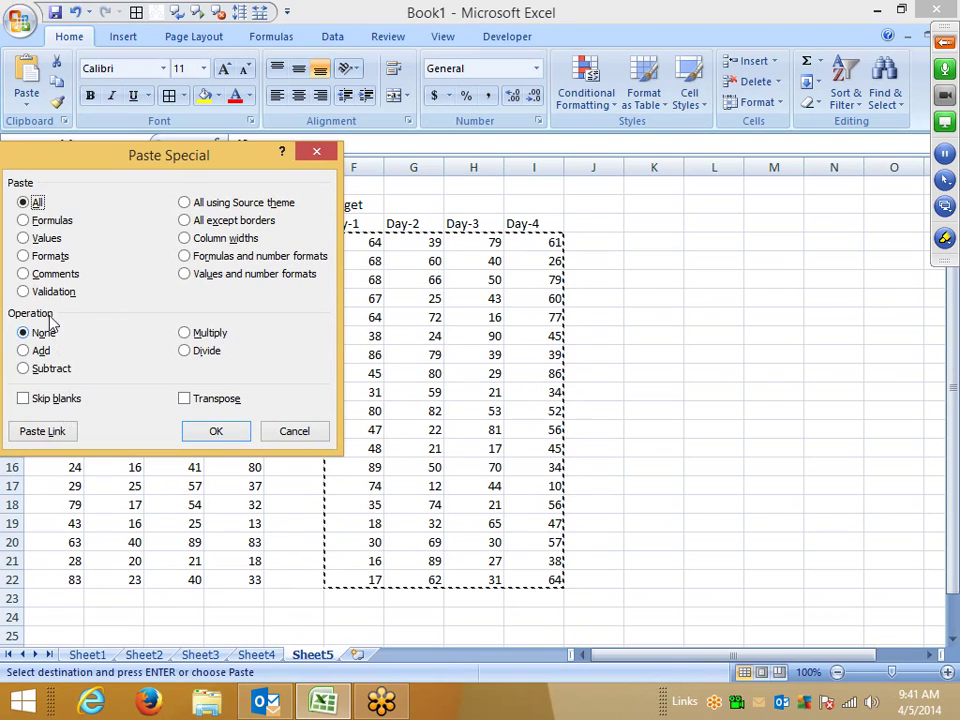
click(205, 350)
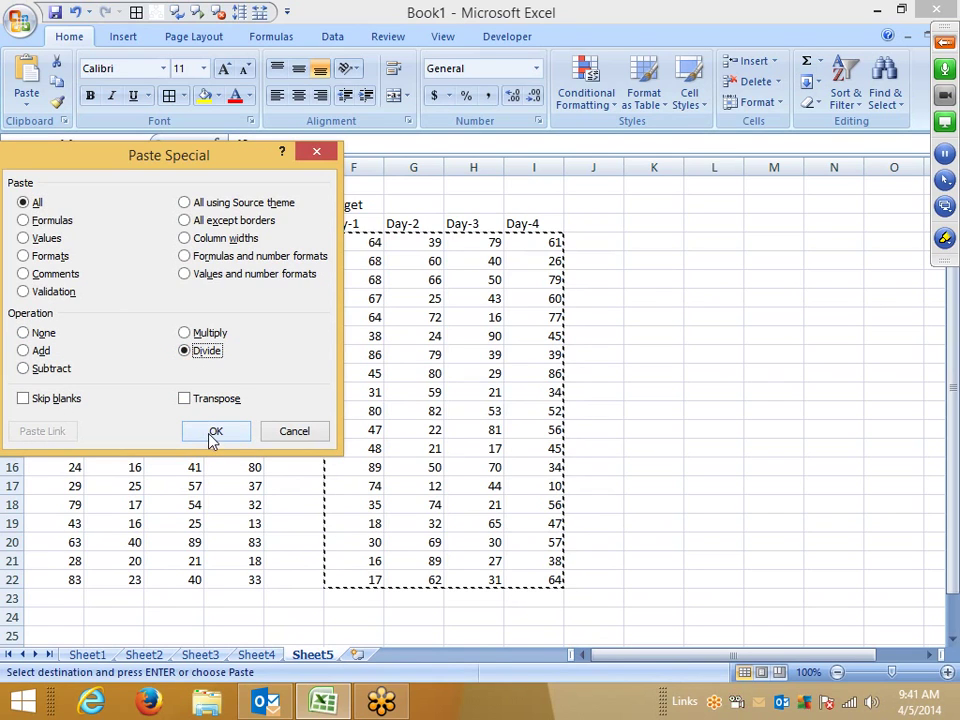
click(213, 433)
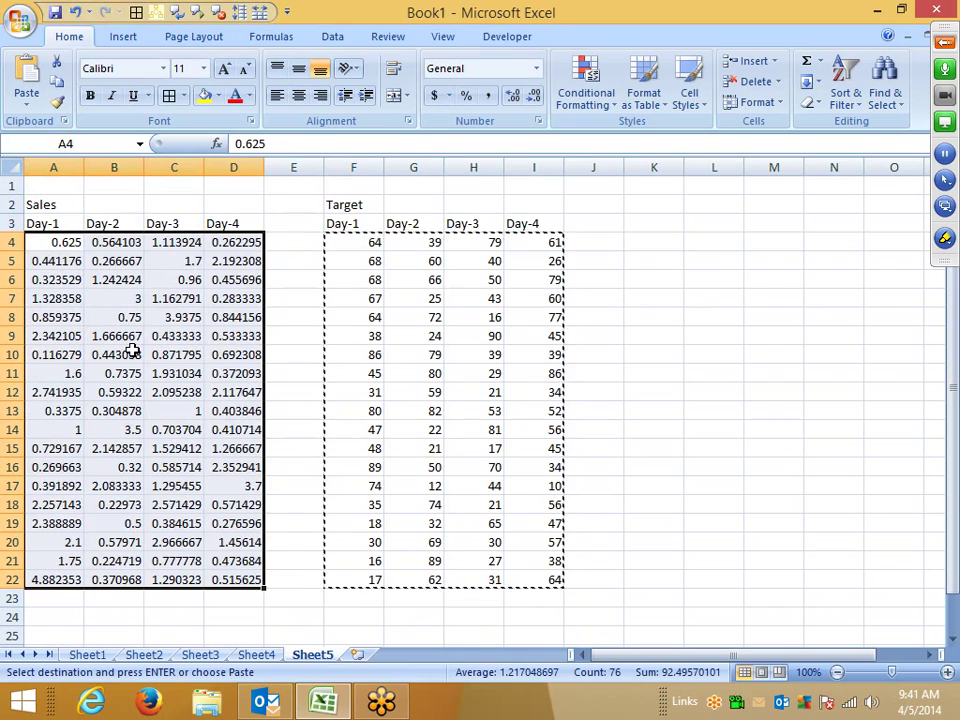
Step: Format the Sales ratios as percentages (63%, 56%) and add a new Sheet6
click(465, 95)
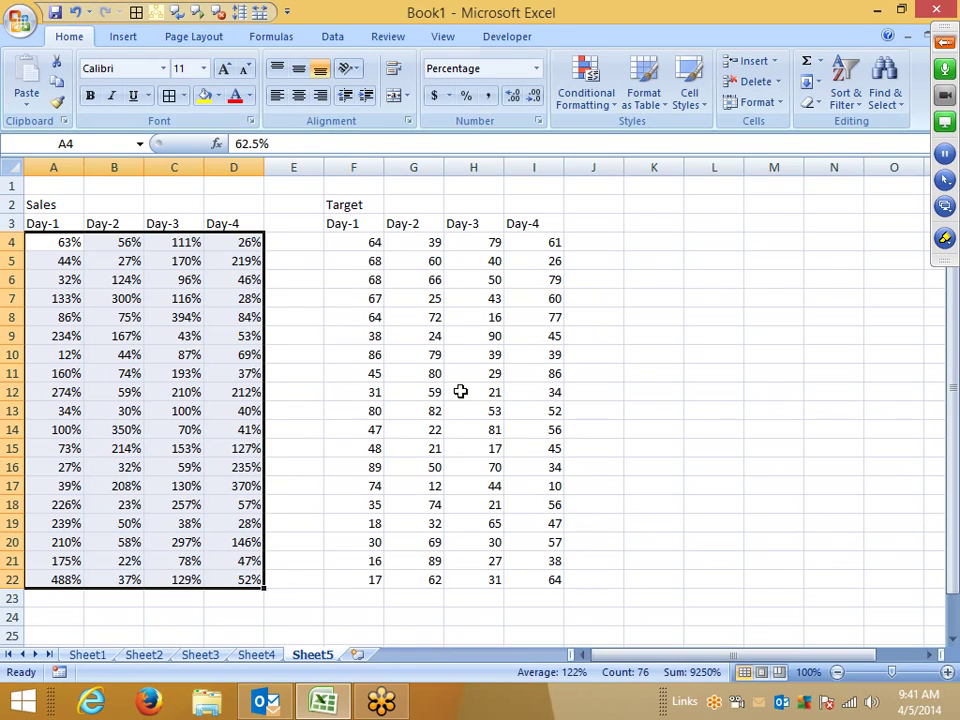
click(357, 656)
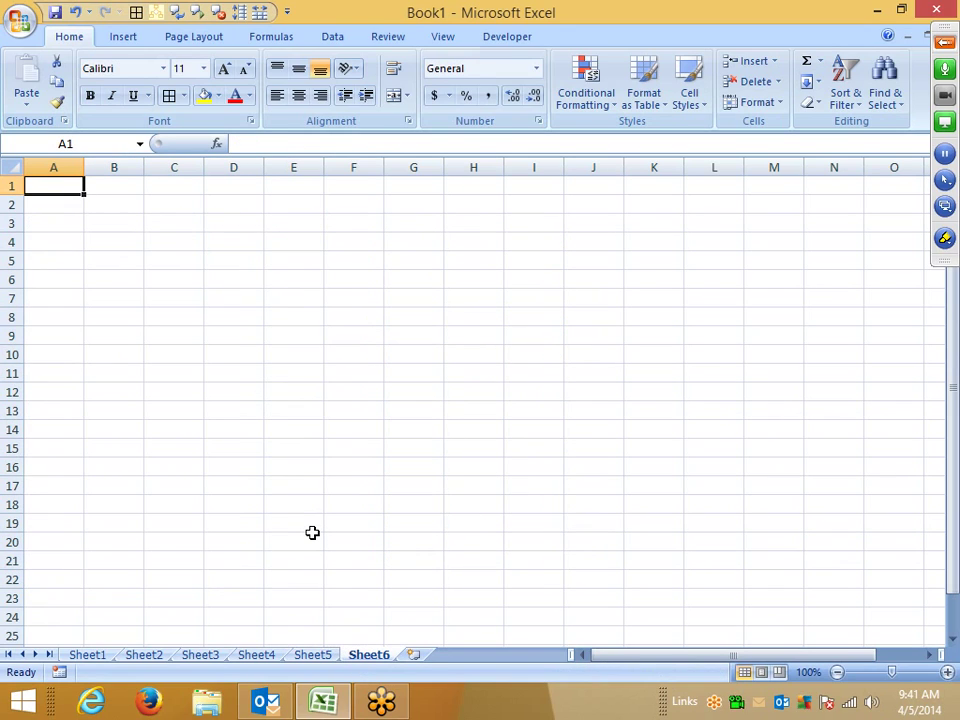
Step: Enter the 'Sales' heading in A1, checking Sheet4 and Sheet3 for reference
text(Sales)
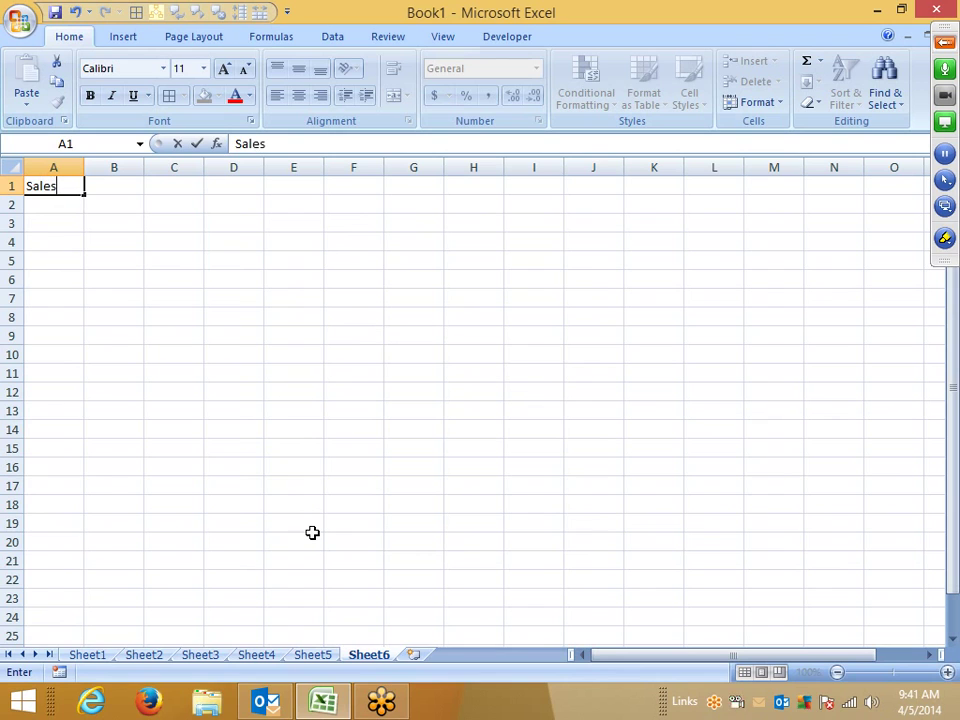
key(Return)
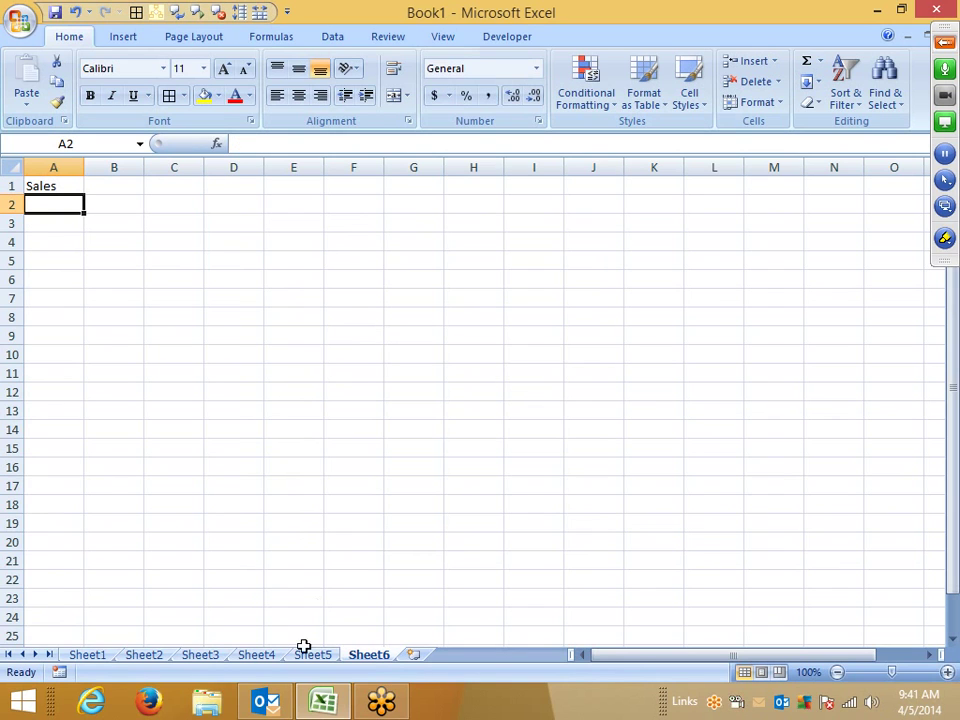
click(260, 655)
click(203, 656)
click(372, 655)
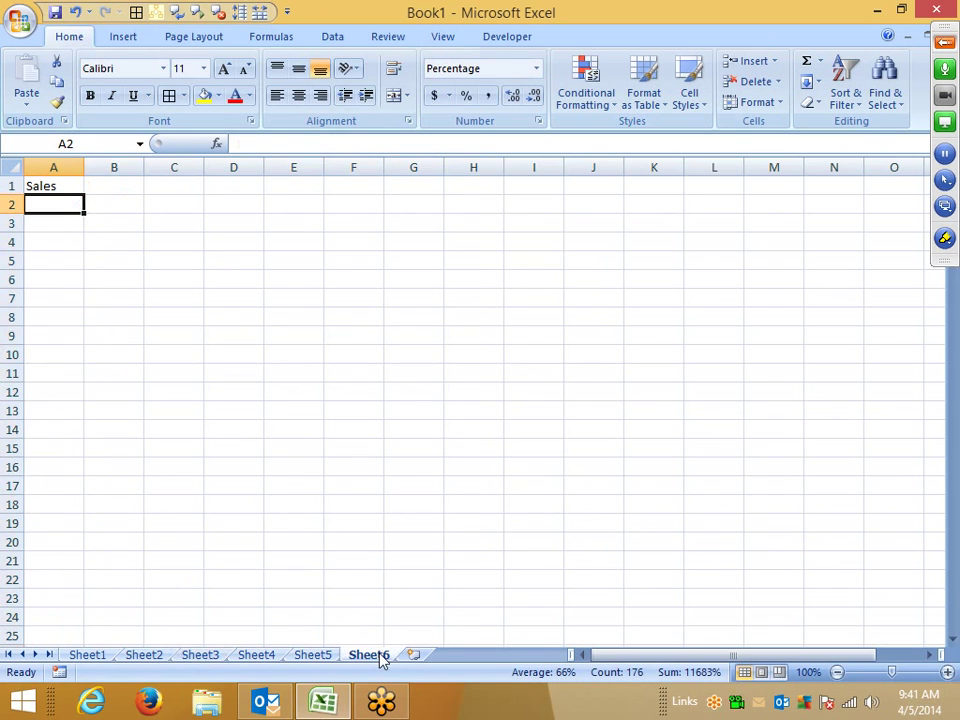
Step: Fill A2:A127 with the formula =RANDBETWEEN(10,90)
text(=ra)
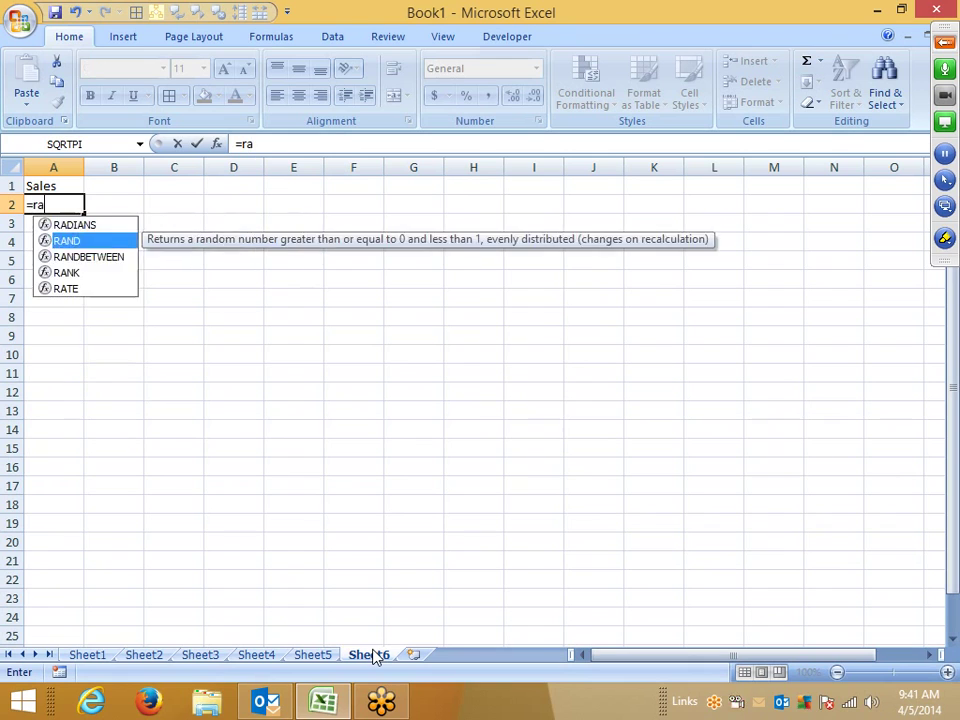
key(Down)
key(Tab)
text(10,90))
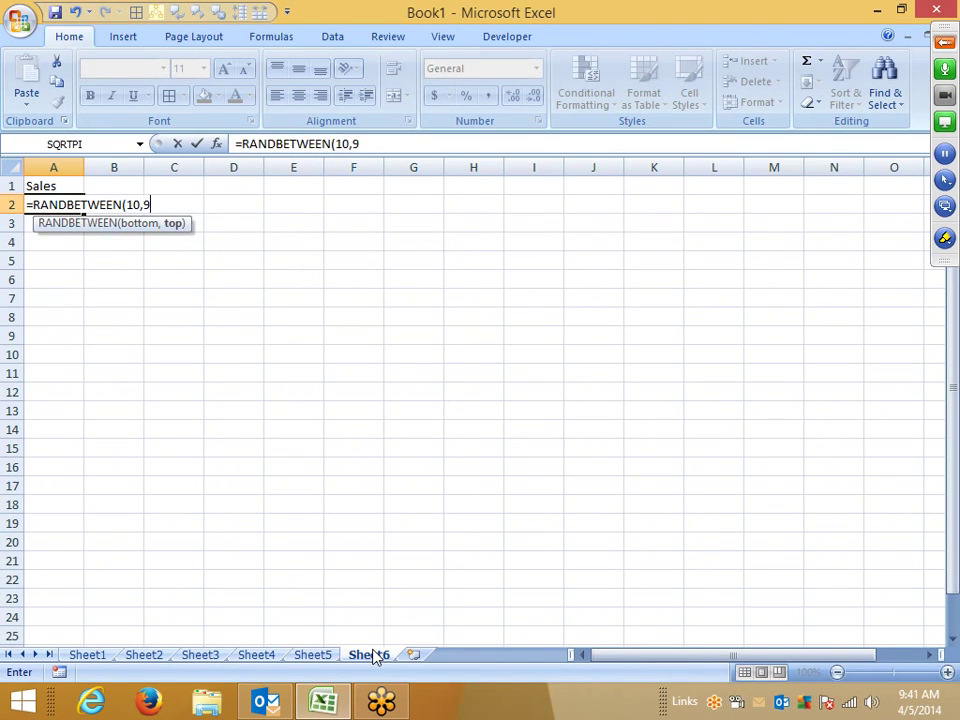
key(Return)
key(Up)
key(shift+Down)
key(shift+Down)
key(shift+Down)
key(shift+Down)
key(shift+Down)
key(shift+Down)
key(shift+Down)
key(shift+Down)
key(shift+Down)
key(shift+Down)
key(shift+Down)
key(shift+Down)
key(shift+Down)
key(shift+Down)
key(shift+Down)
key(shift+Down)
key(shift+Down)
key(shift+Down)
key(shift+Down)
key(shift+Down)
key(shift+Page_Down)
key(shift+Page_Down)
key(shift+Page_Down)
key(shift+Page_Down)
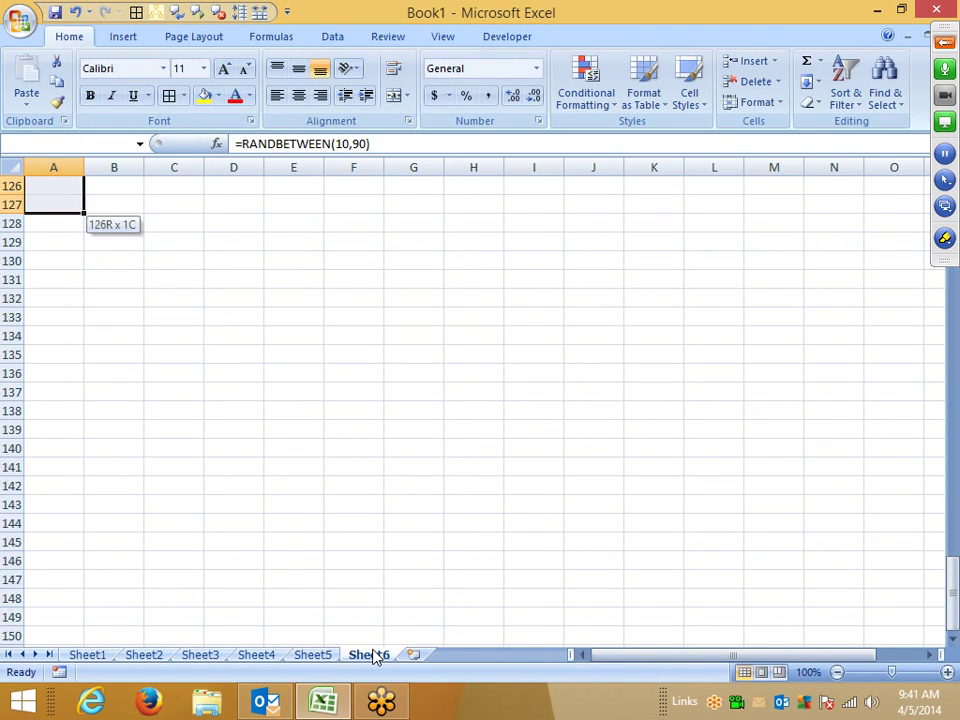
key(ctrl+d)
key(Up)
key(Down)
Step: Convert the random Sales numbers to fixed values with Paste Values
key(ctrl+shift+Down)
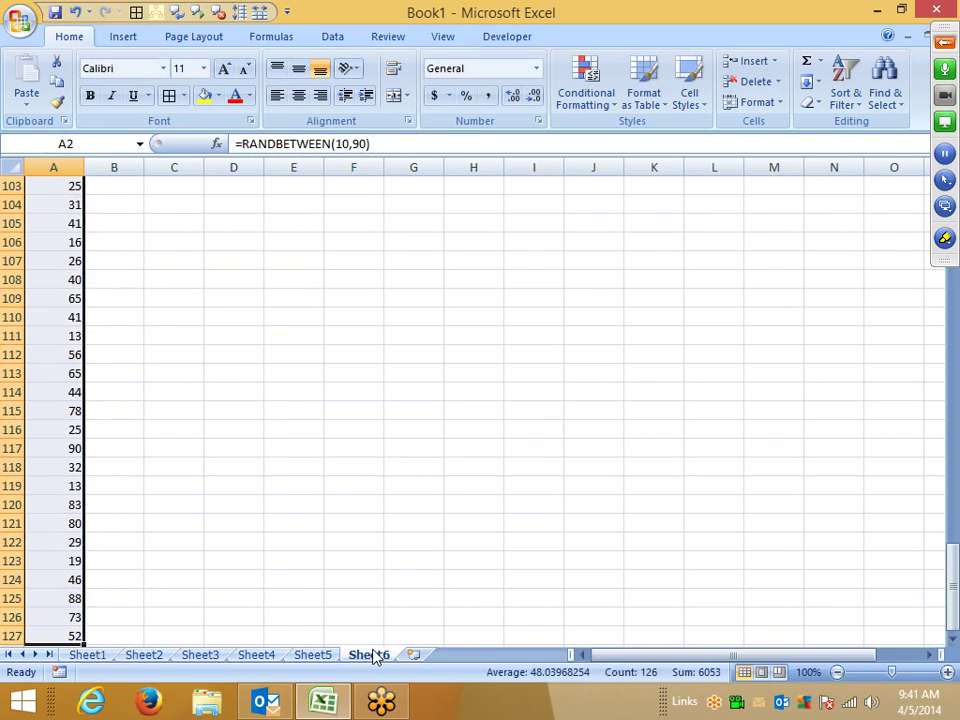
key(ctrl+c)
click(944, 42)
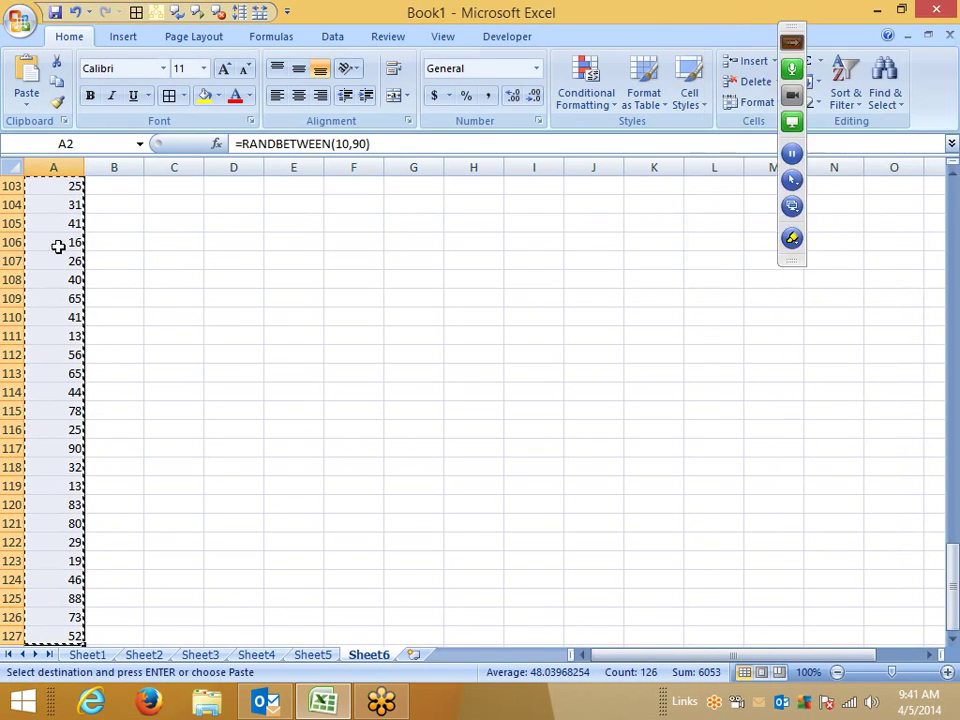
click(27, 100)
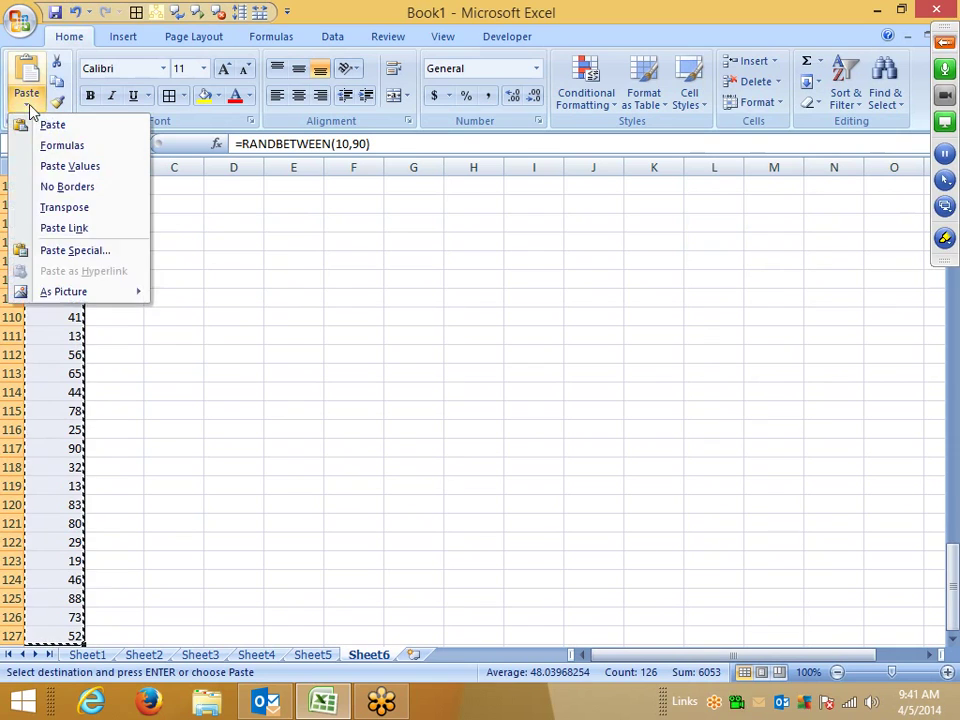
click(68, 167)
key(Escape)
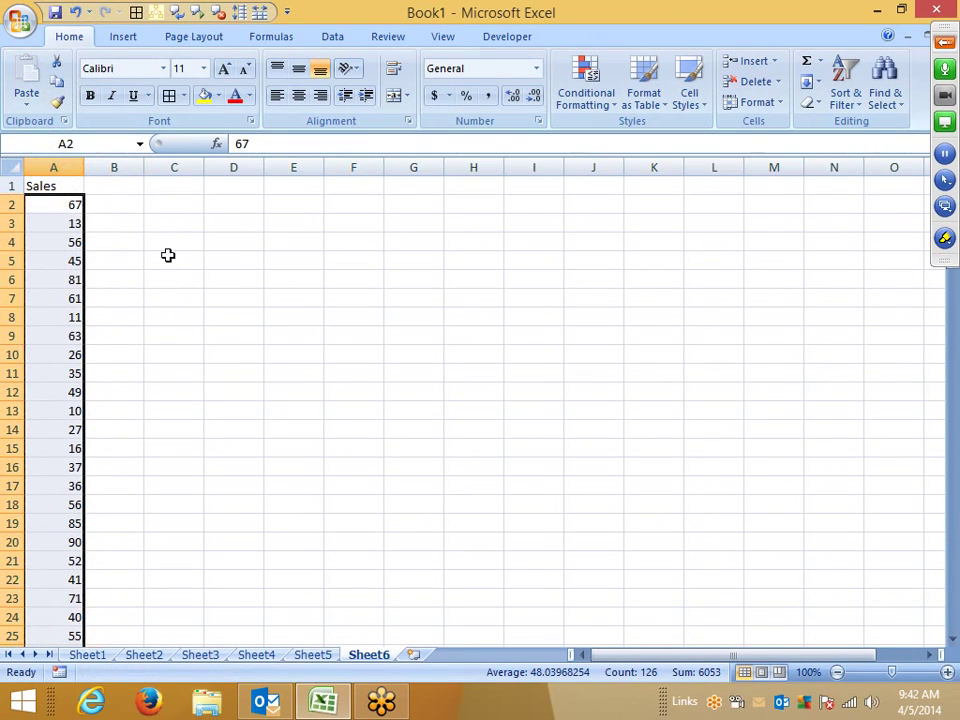
click(238, 279)
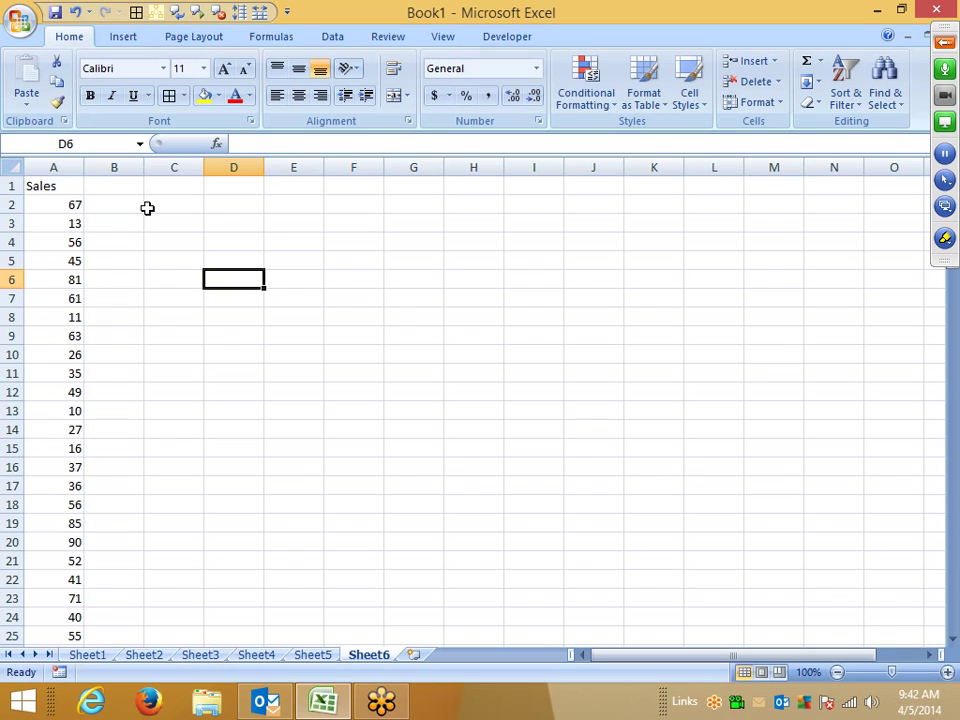
Step: Enter overrides 15, 79, 15, 30 and 50 in B3, B6, B8, B10 and B23
click(147, 207)
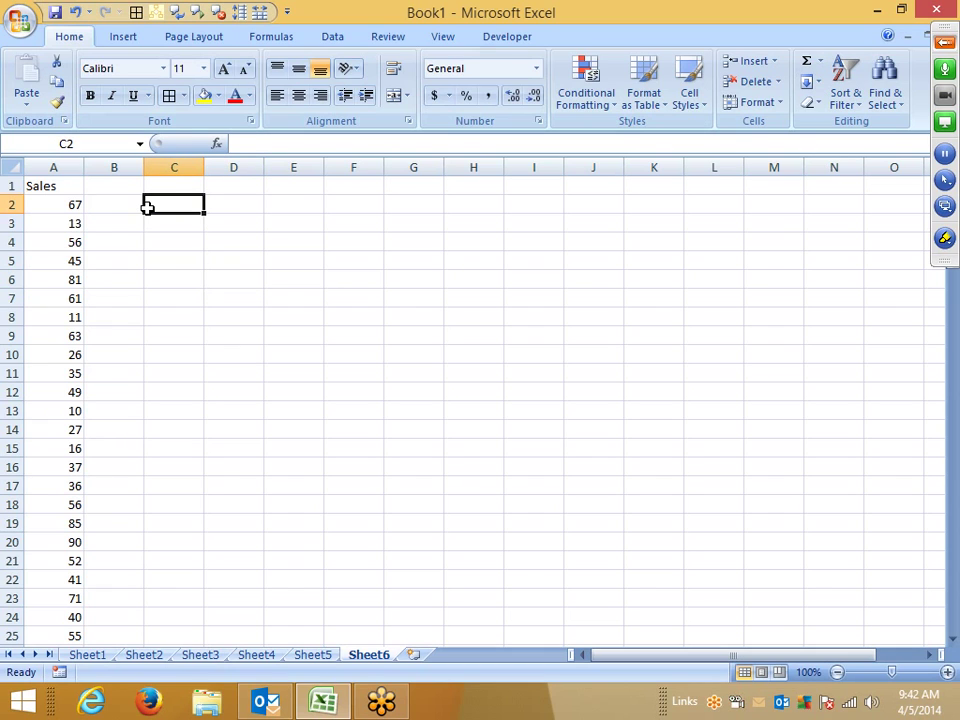
key(Left)
key(Down)
text(15)
key(Return)
key(Down)
key(Down)
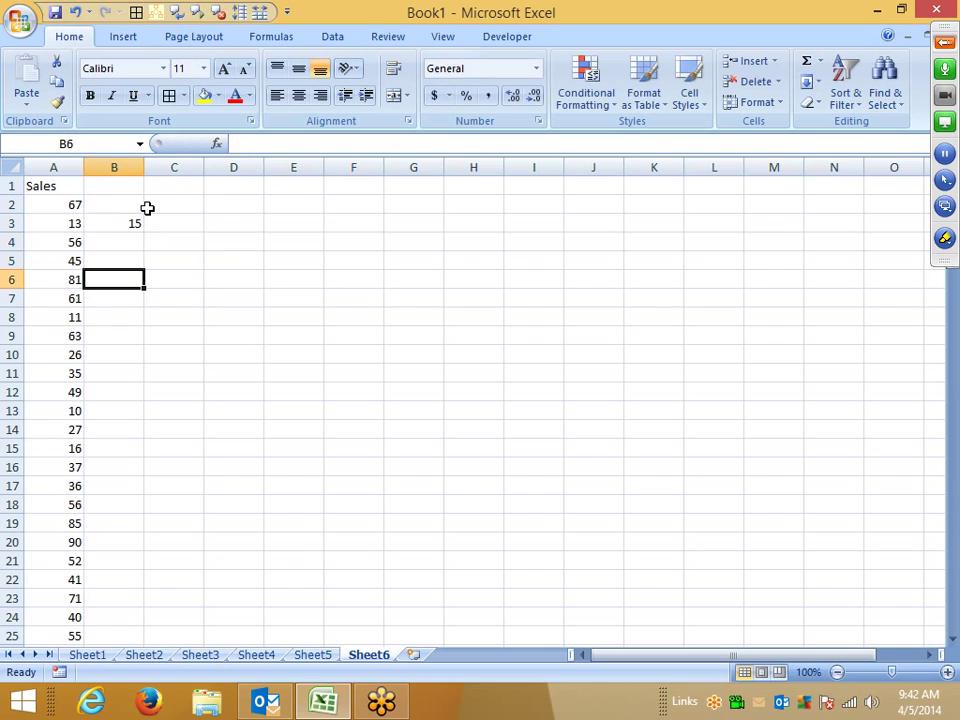
text(79)
key(Return)
key(Down)
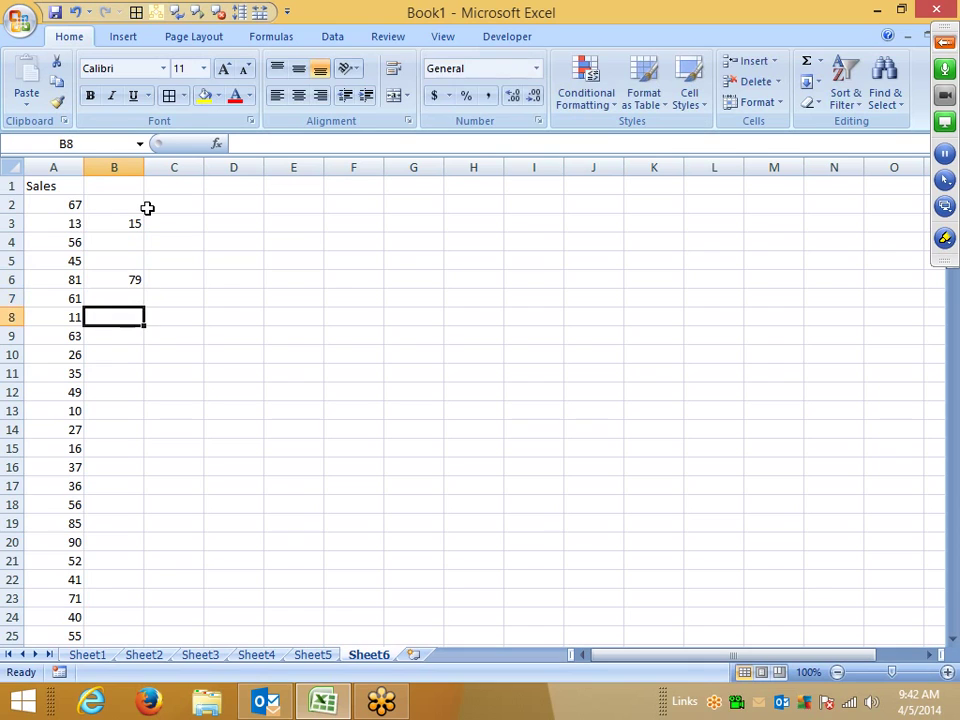
text(15)
key(Return)
key(Down)
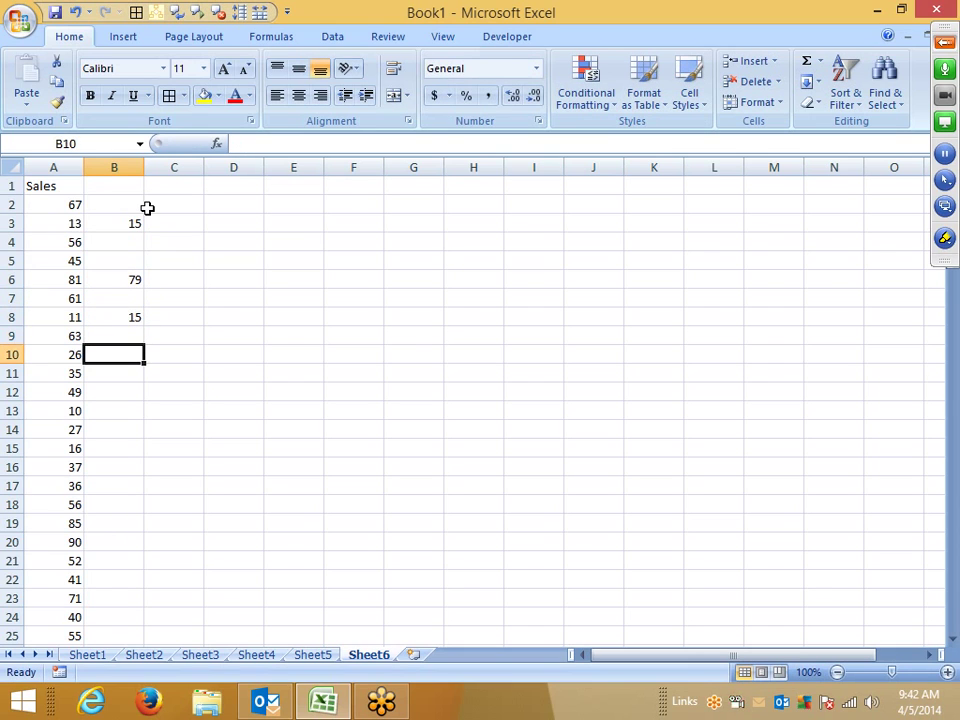
text(30)
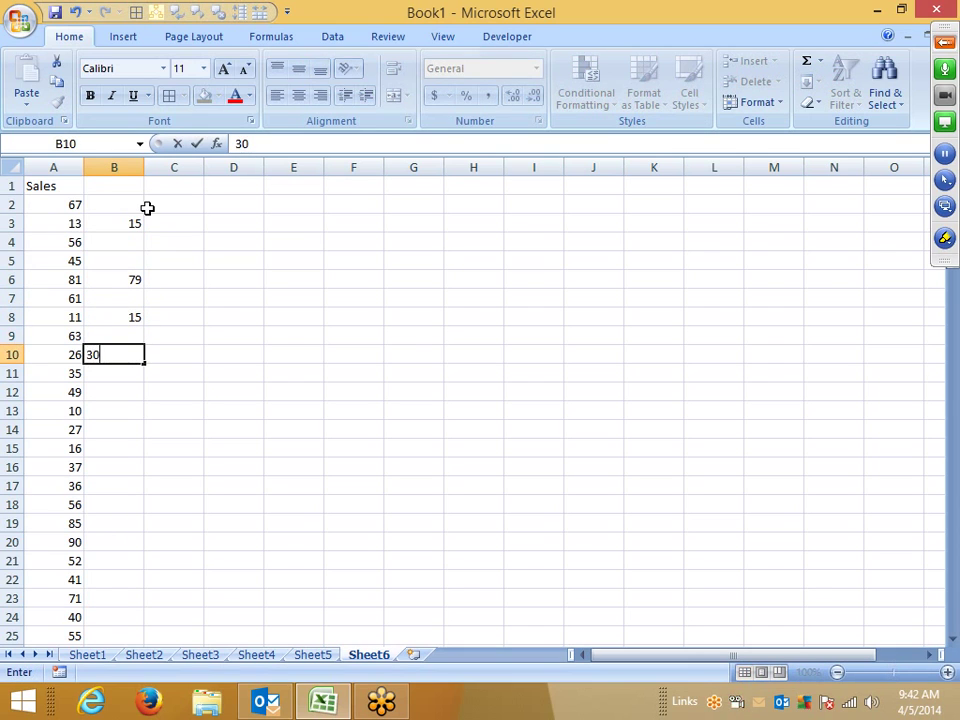
key(Return)
key(Down)
key(Down)
key(Down)
key(Down)
key(Down)
key(Down)
key(Down)
key(Down)
key(Down)
key(Down)
Step: Enter overrides 15, 30 and 25 in B28, B40 and B49
key(Down)
key(Down)
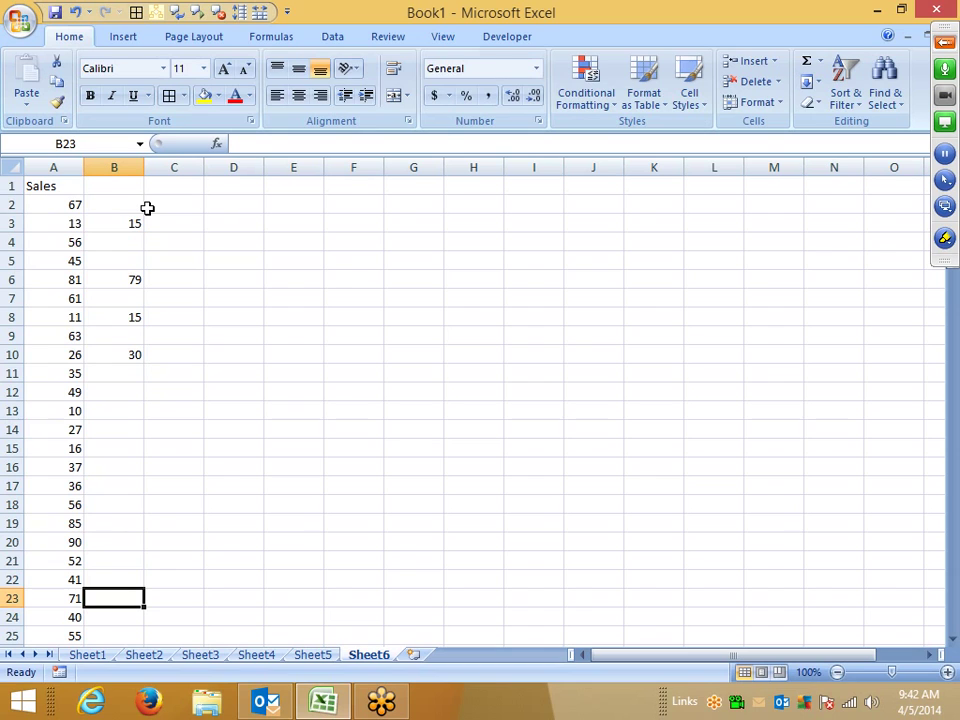
text(50)
key(Return)
key(Down)
key(Down)
key(Down)
key(Down)
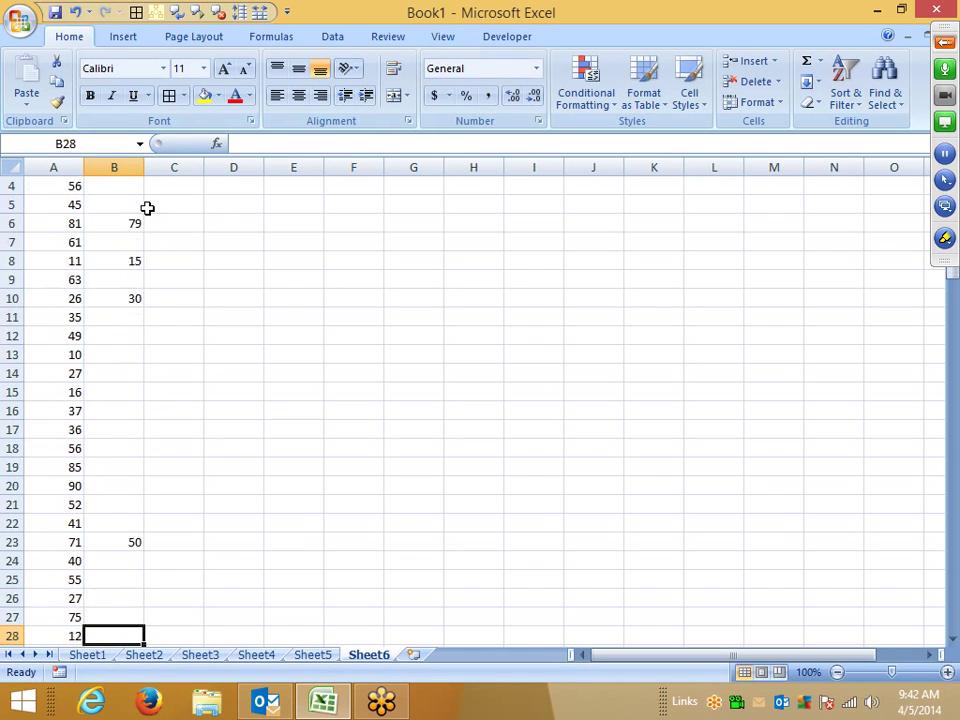
key(Down)
key(Up)
text(15)
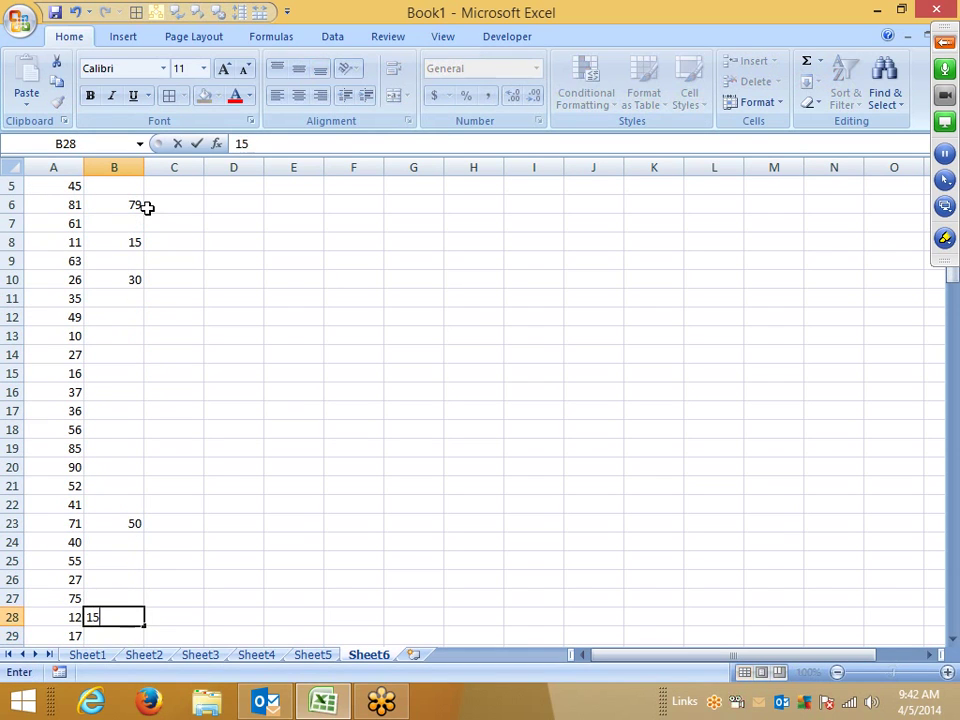
key(Return)
key(Down)
key(Down)
key(Down)
key(Down)
key(Down)
key(Down)
key(Down)
key(Down)
key(Down)
key(Down)
key(Down)
text(30)
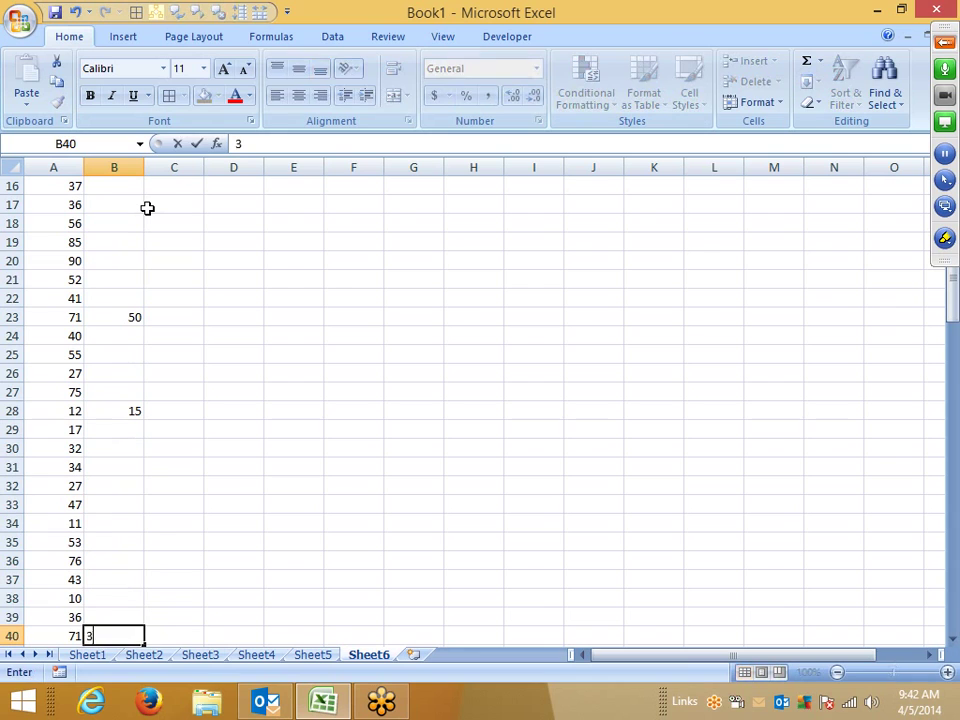
key(Return)
key(Down)
key(Down)
key(Down)
key(Down)
key(Down)
key(Down)
key(Down)
key(Down)
text(25)
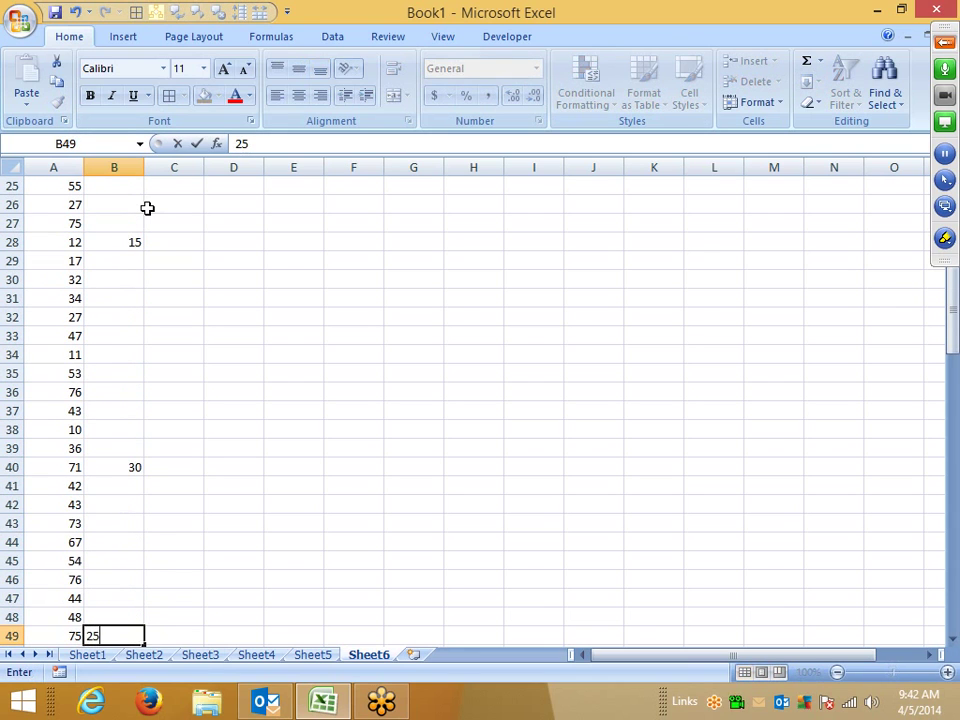
key(Return)
Step: Compare the overrides in B3 and B6 with their Sales values and the blank cells between
scroll(147, 207, up, 6)
scroll(147, 207, up, 3)
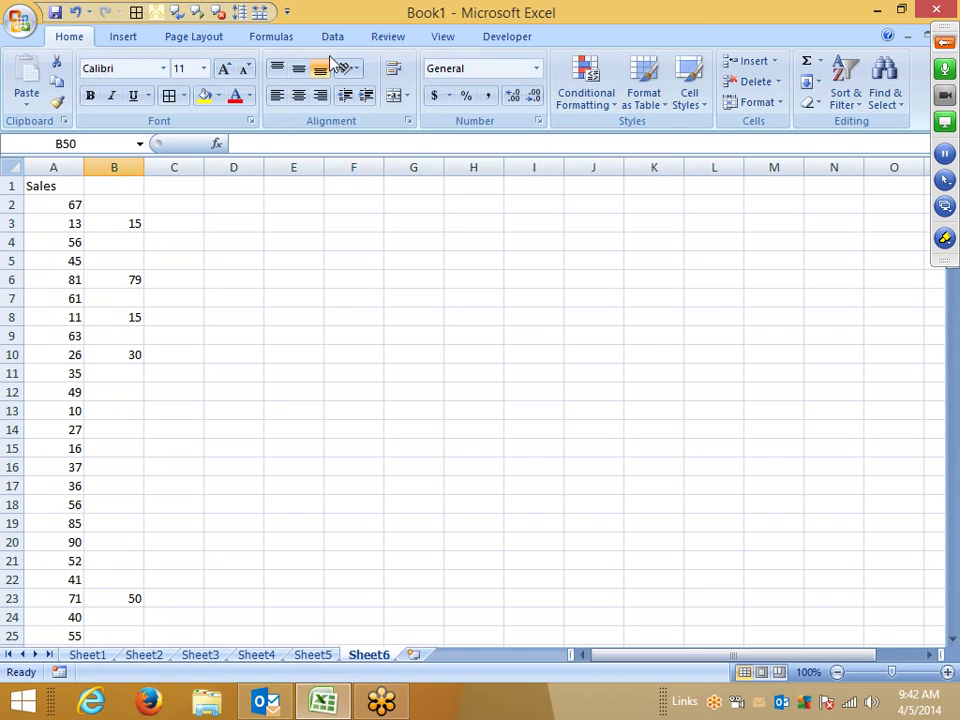
click(100, 146)
click(116, 218)
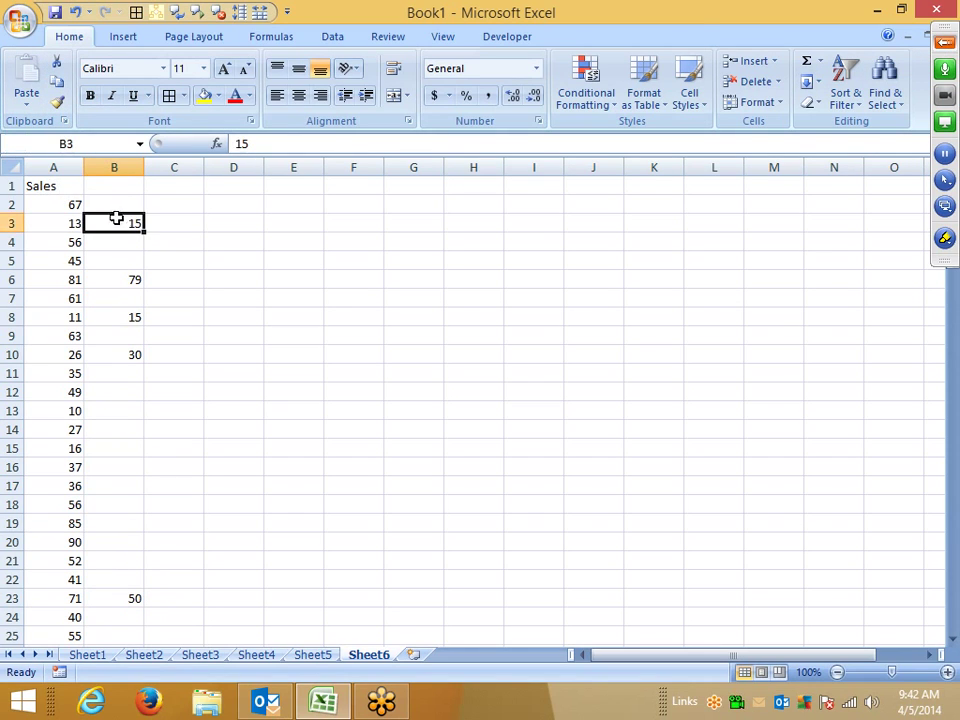
key(Left)
click(88, 279)
click(57, 278)
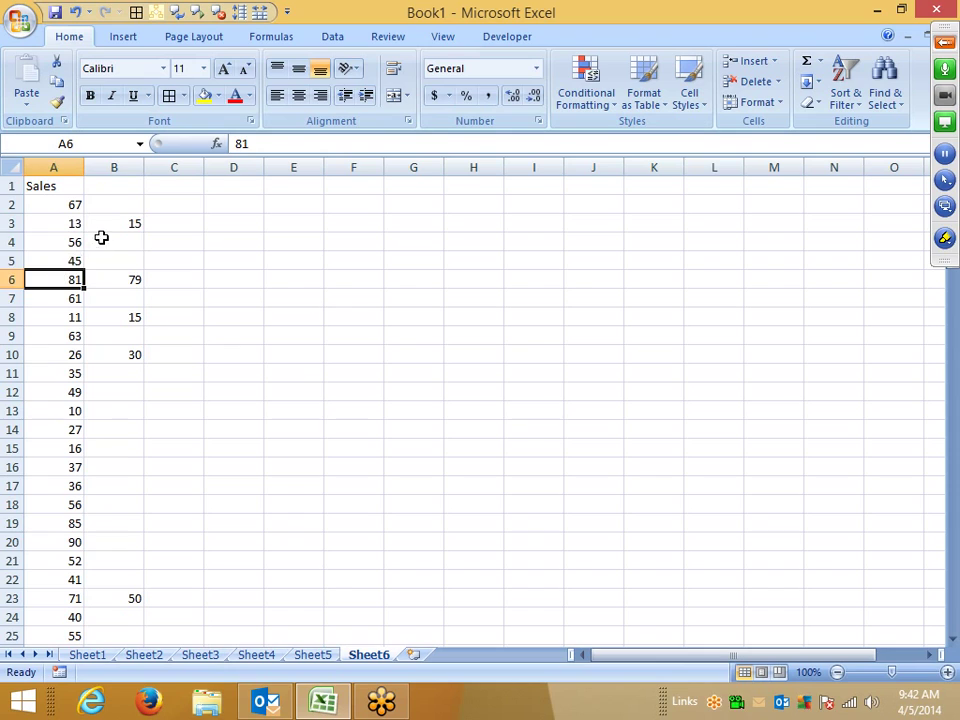
drag(101, 239, 104, 254)
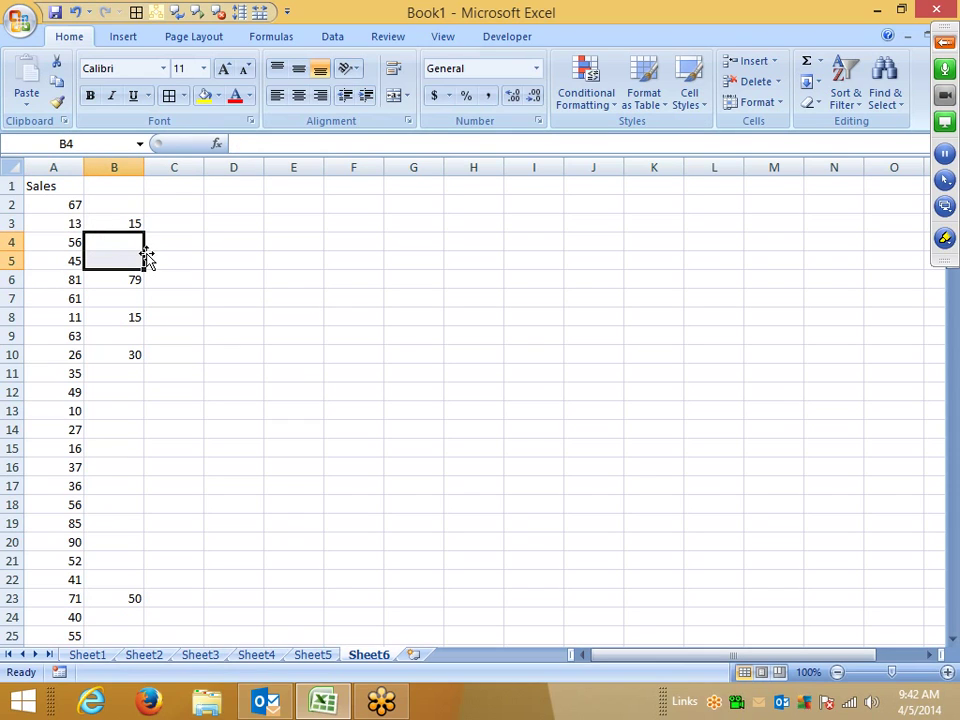
click(135, 185)
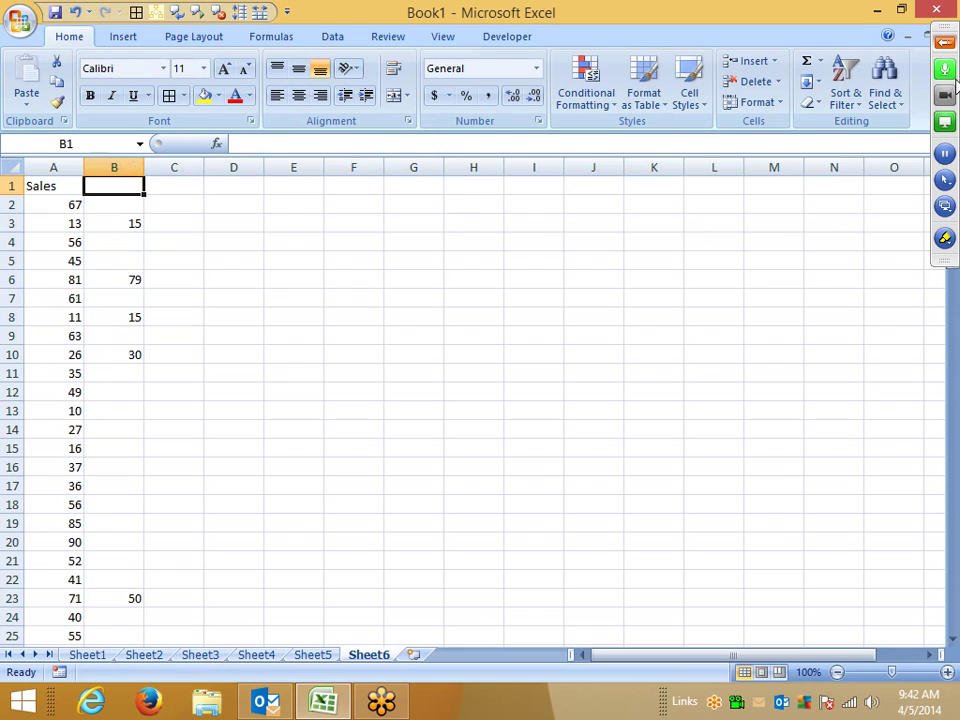
click(944, 44)
click(748, 170)
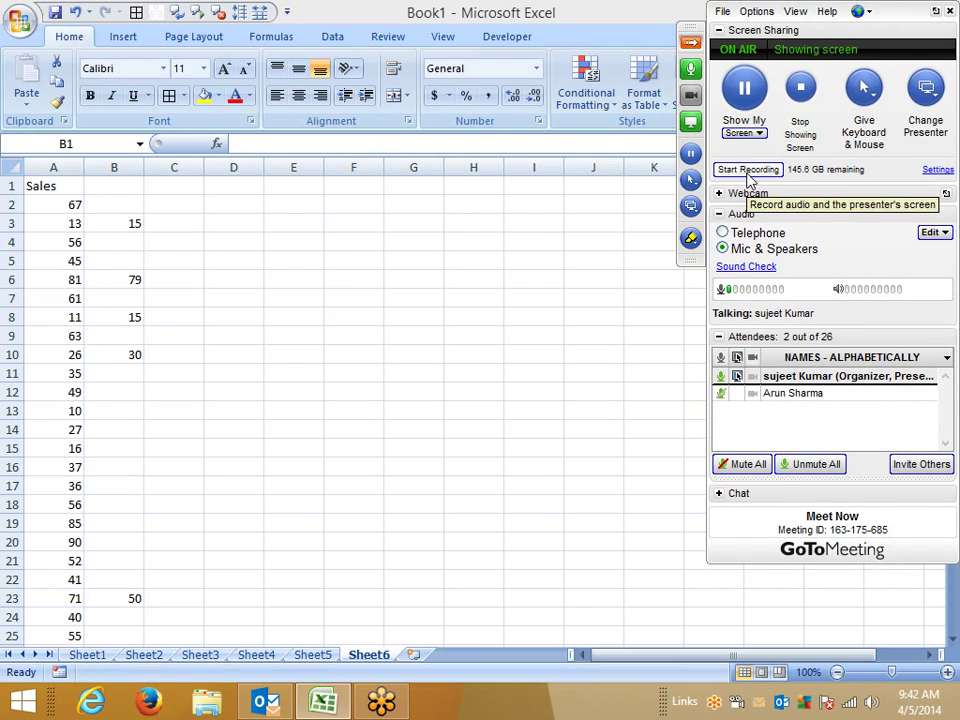
click(748, 170)
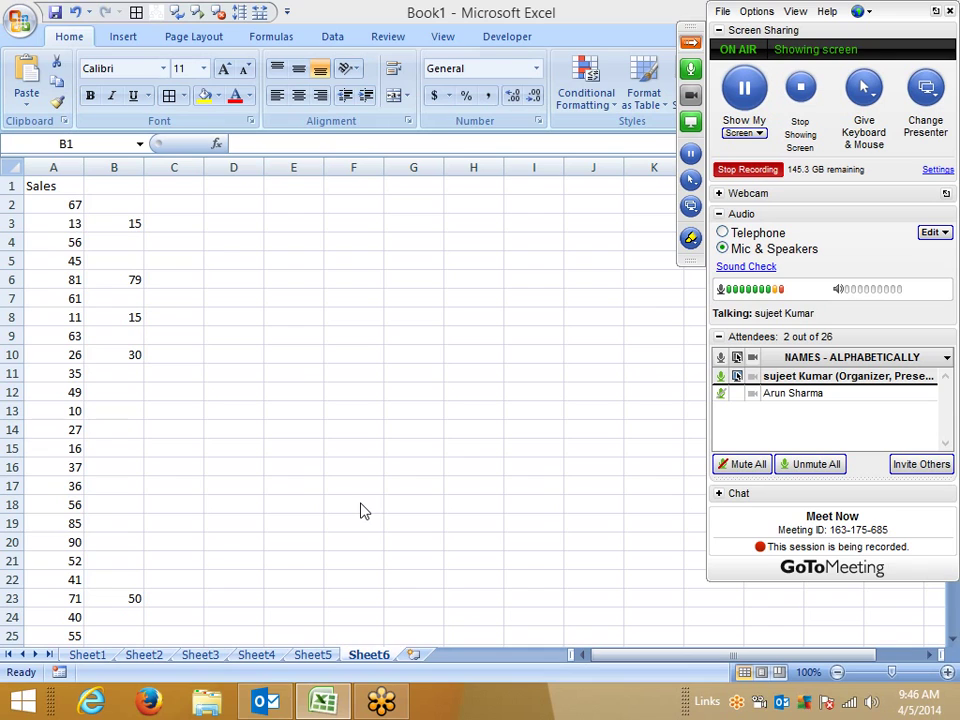
Step: Copy column B and open Paste Special on column A, moving the dialog aside
click(133, 186)
click(120, 166)
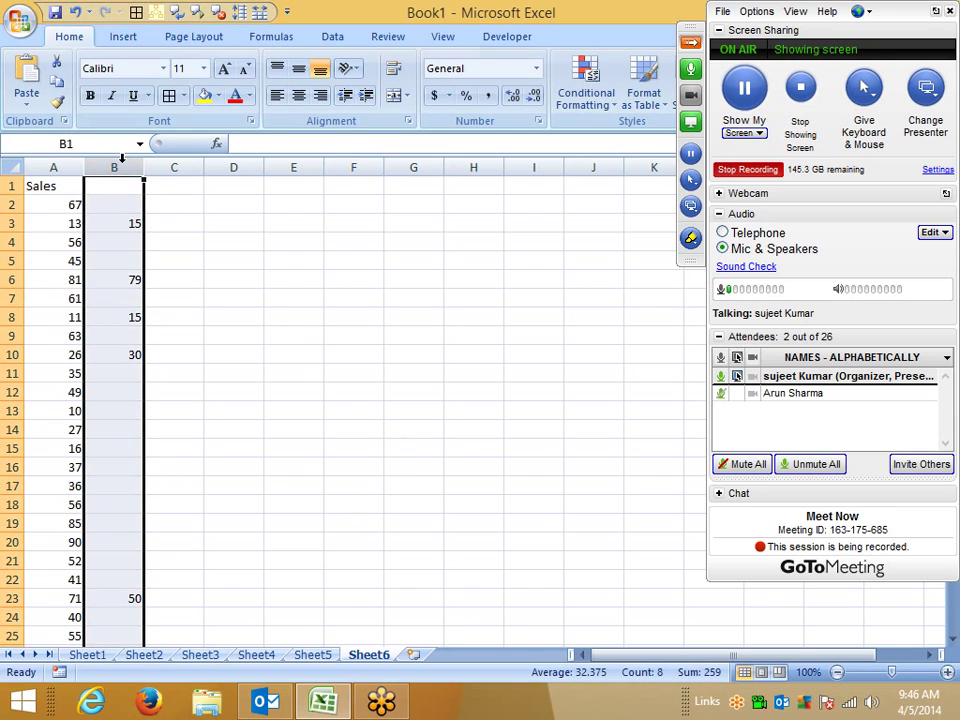
right_click(121, 160)
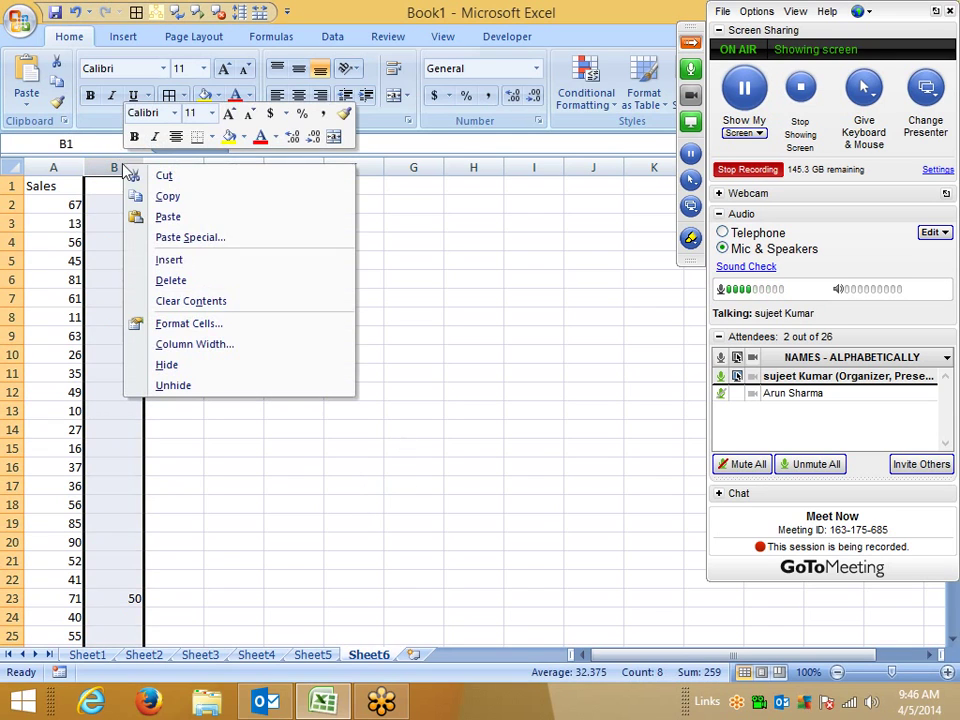
click(193, 197)
click(66, 168)
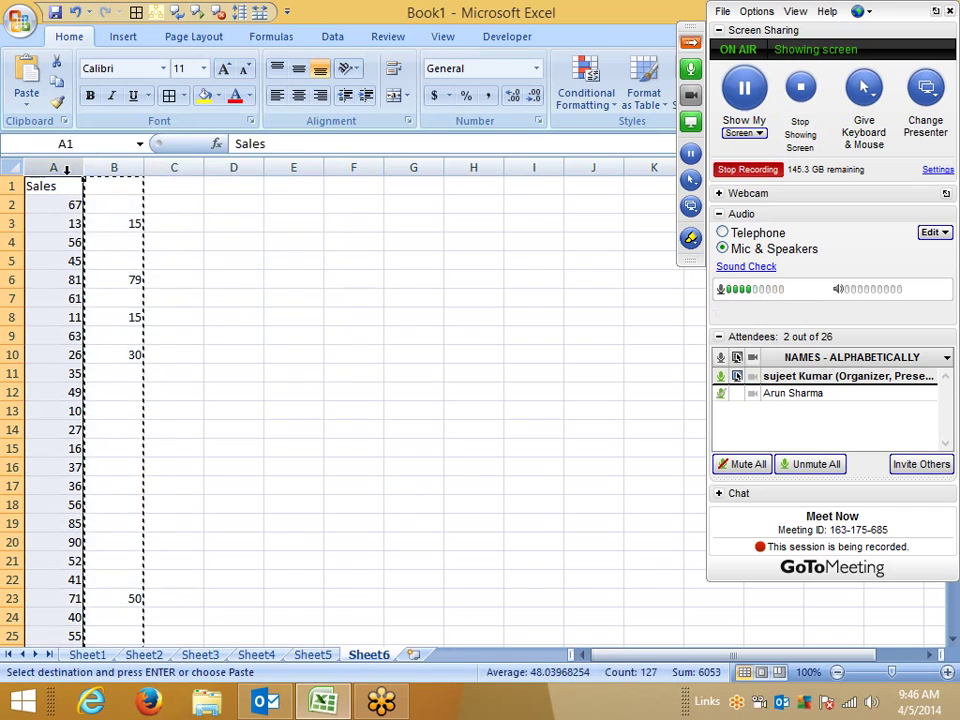
right_click(66, 168)
click(166, 250)
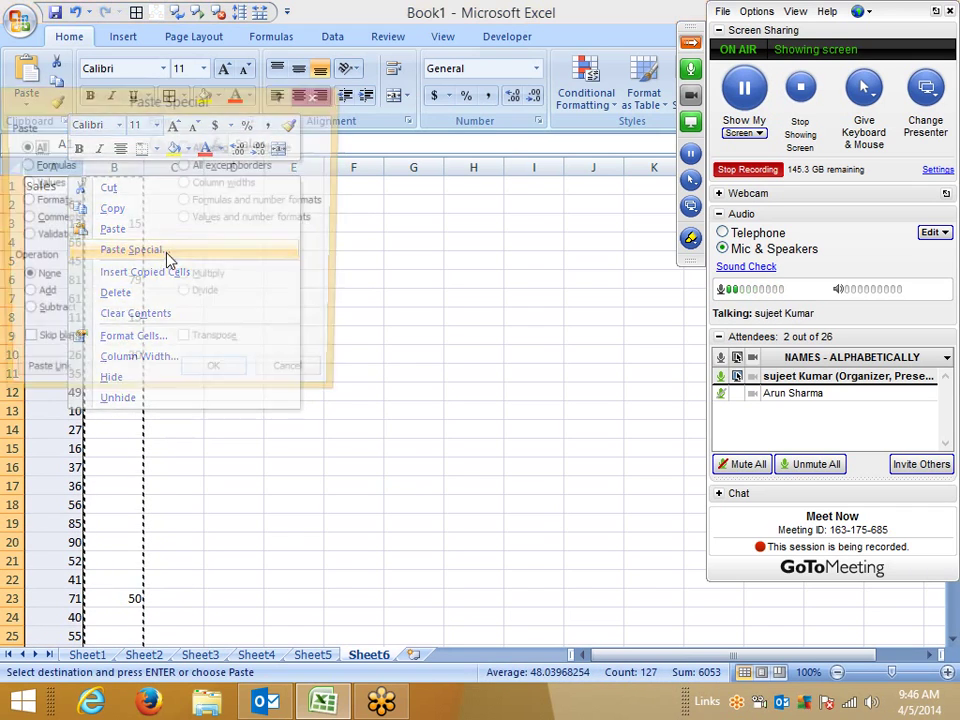
drag(146, 100, 470, 118)
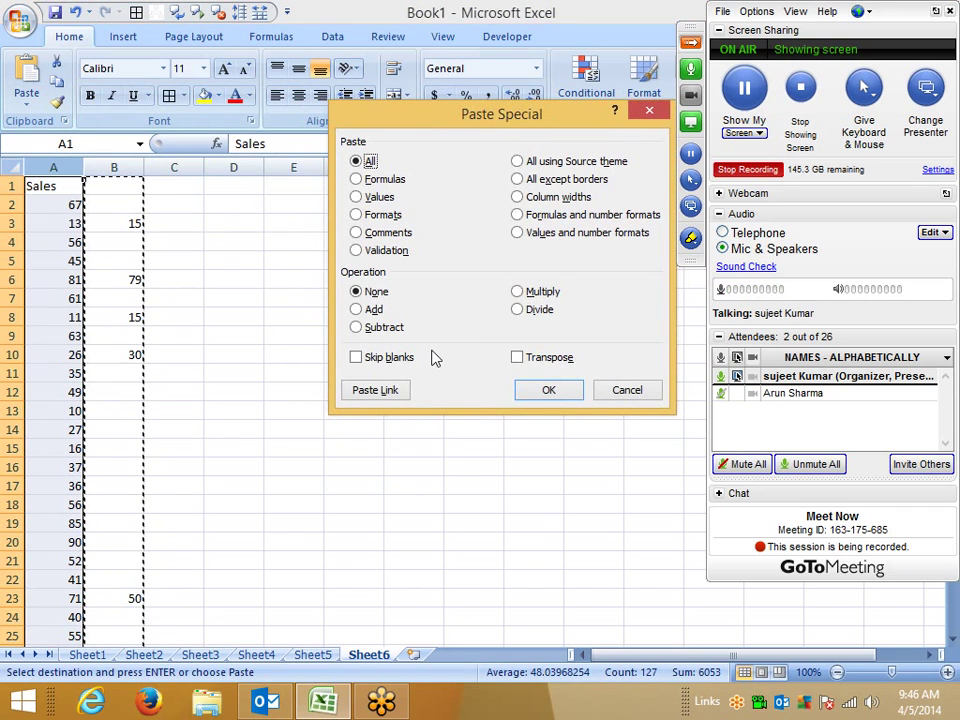
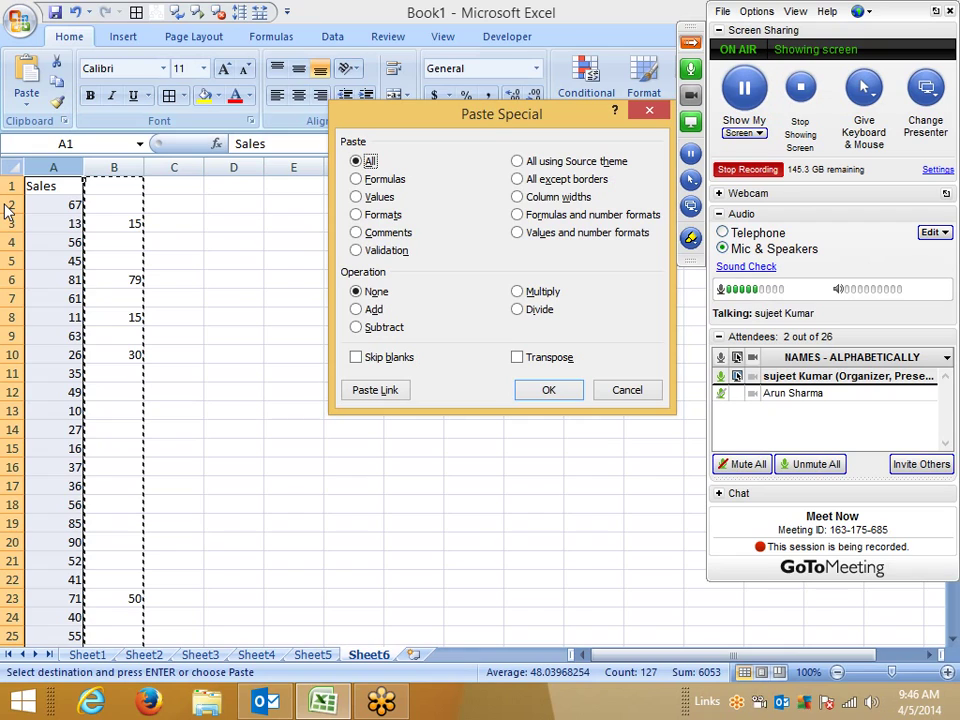
Step: Paste column B onto column A with Skip blanks, check rows 3–6, and add a new sheet
click(395, 366)
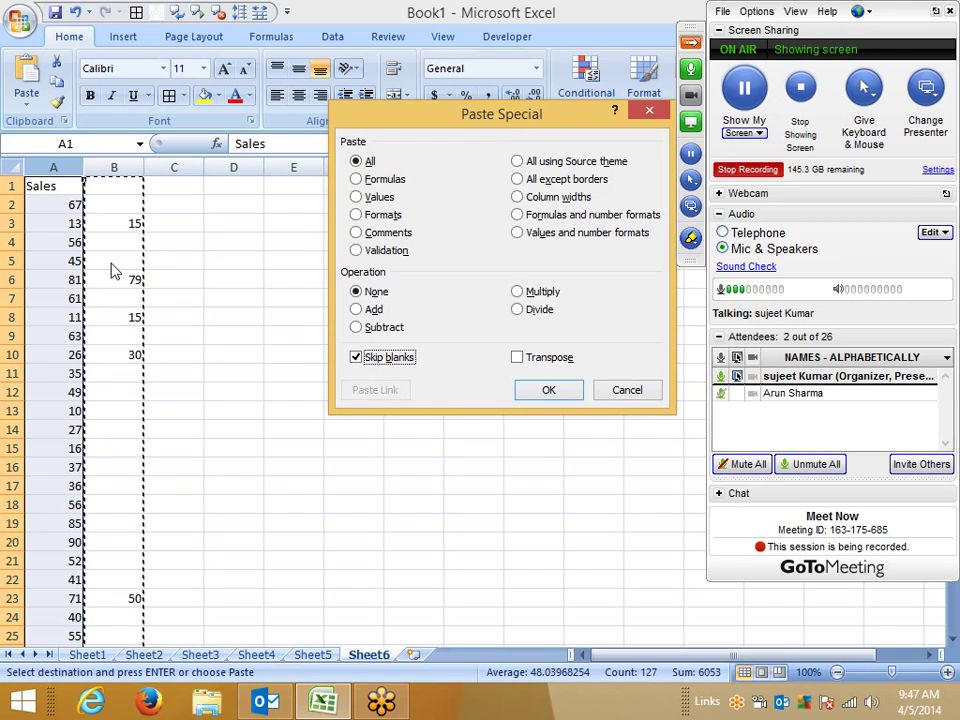
click(561, 393)
drag(51, 281, 112, 280)
drag(68, 236, 110, 225)
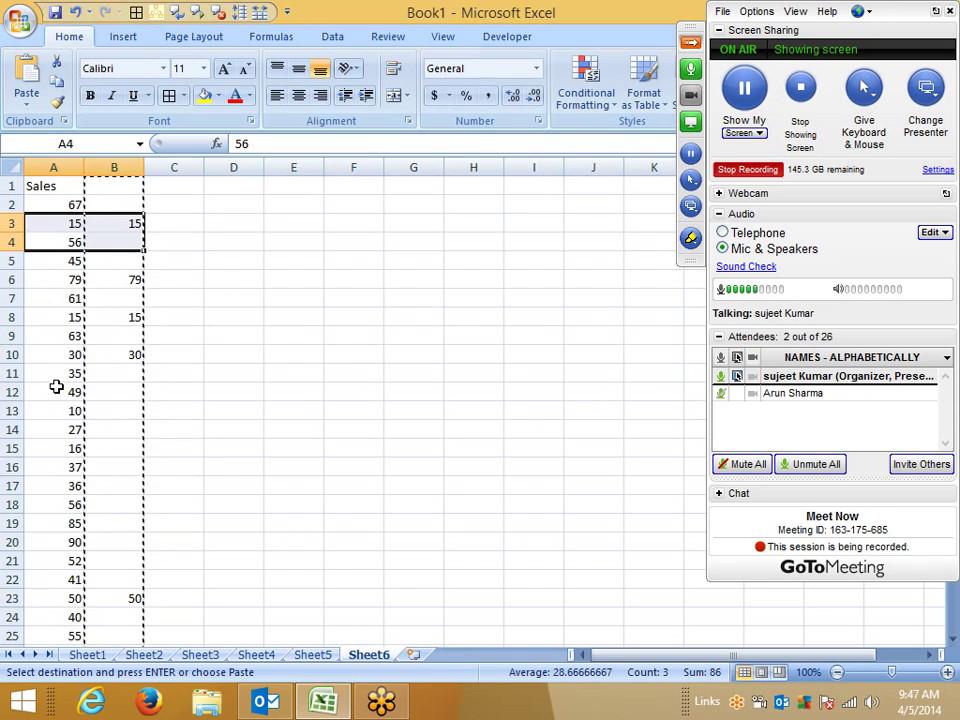
click(413, 654)
Step: Enter the labels Month in A2 and Sales in A3
click(105, 316)
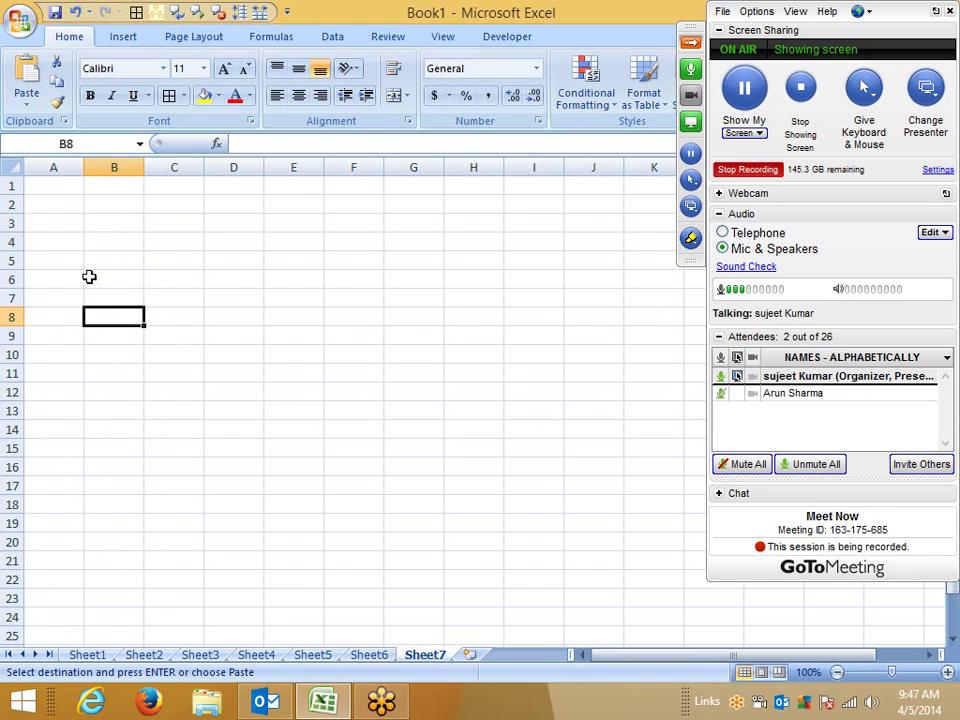
click(78, 221)
key(Up)
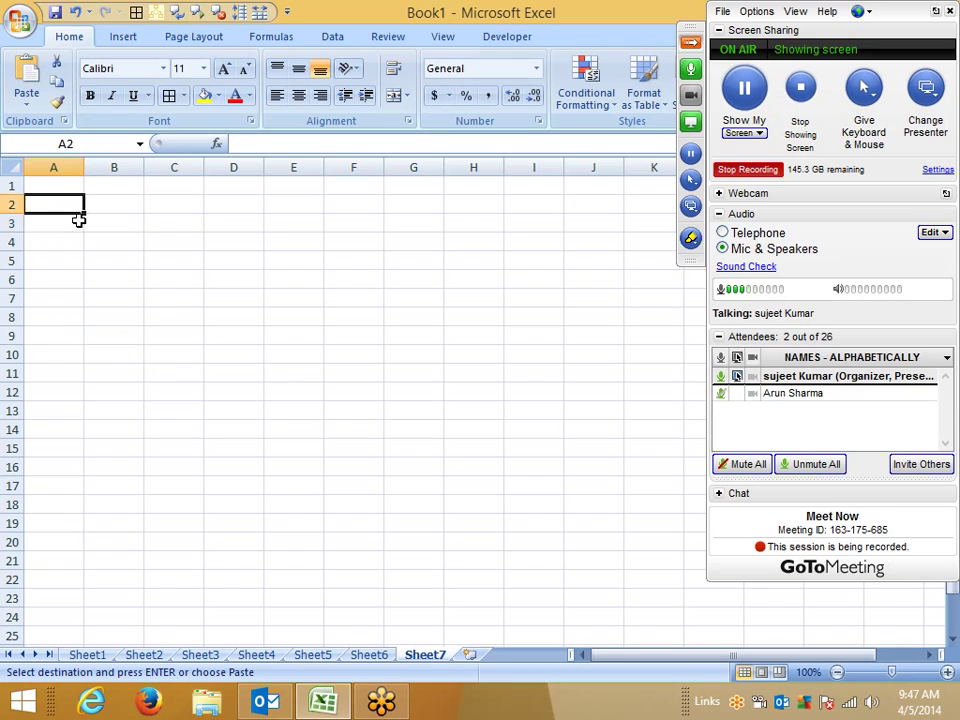
text(Month)
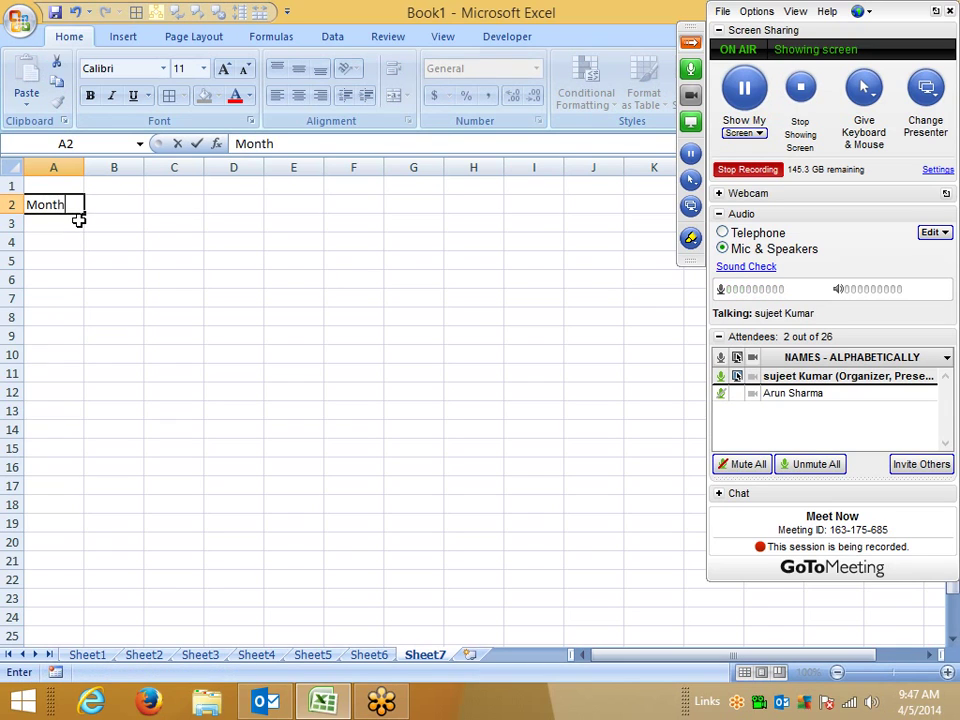
key(Return)
text(Sales)
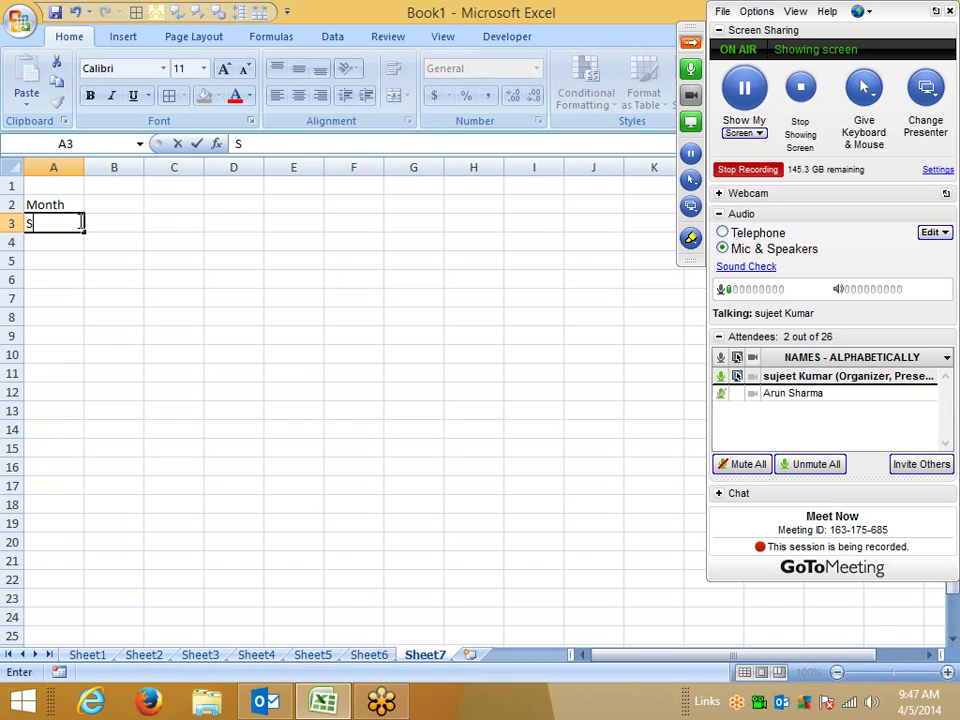
key(Return)
Step: Type Jan in B2 and auto-fill the months through Jul in H2
key(Up)
key(Up)
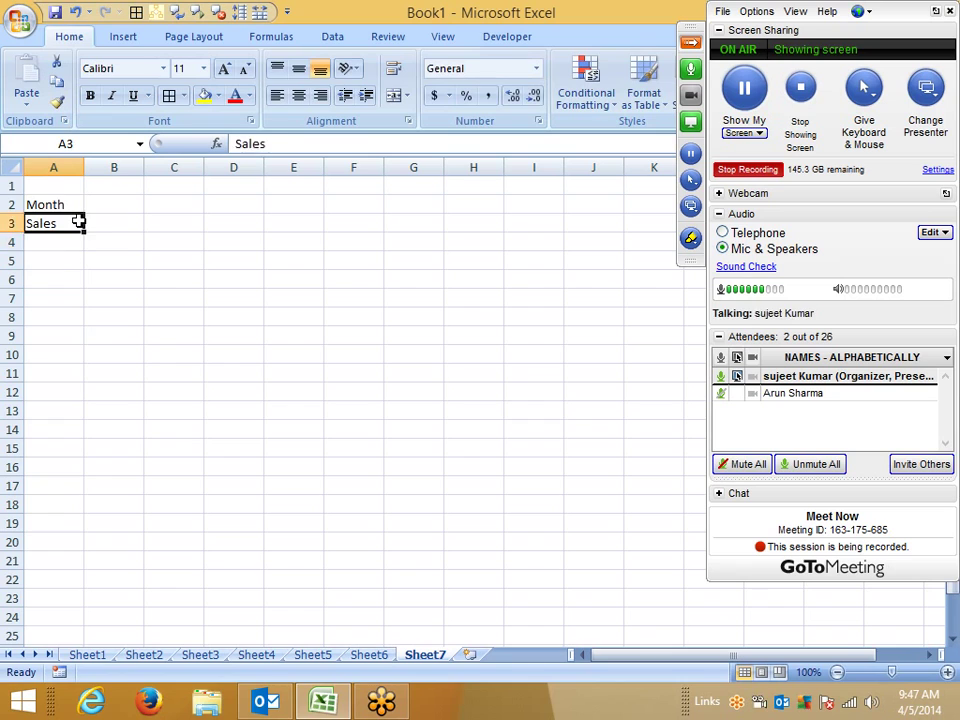
key(Right)
text(Jan)
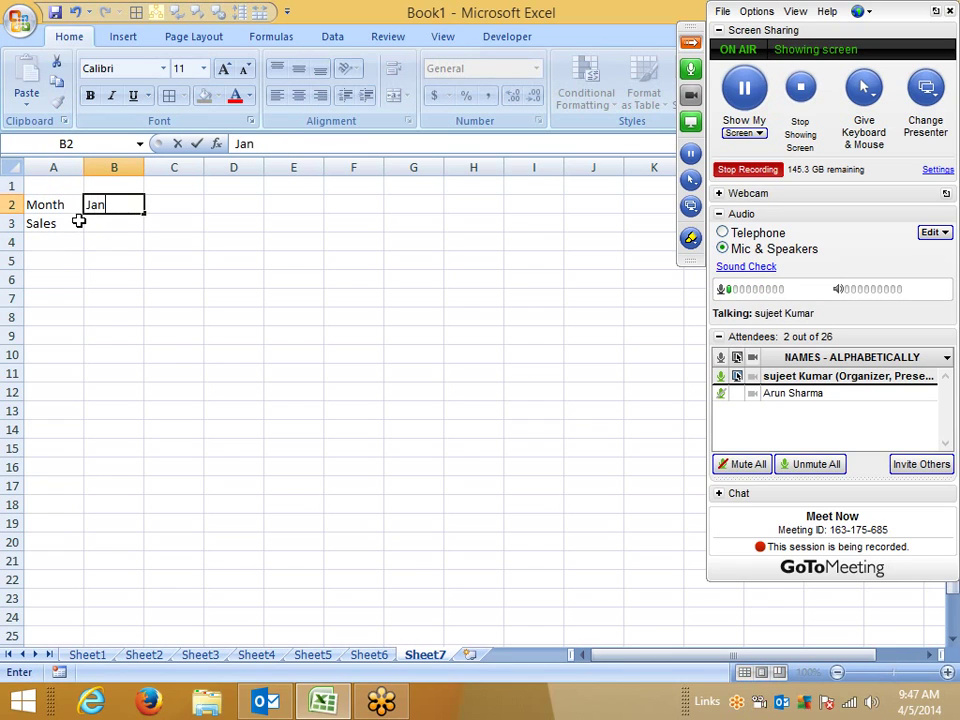
click(105, 264)
click(116, 208)
drag(146, 212, 476, 225)
Step: Enter =RANDBETWEEN(10,90) in B3
click(146, 225)
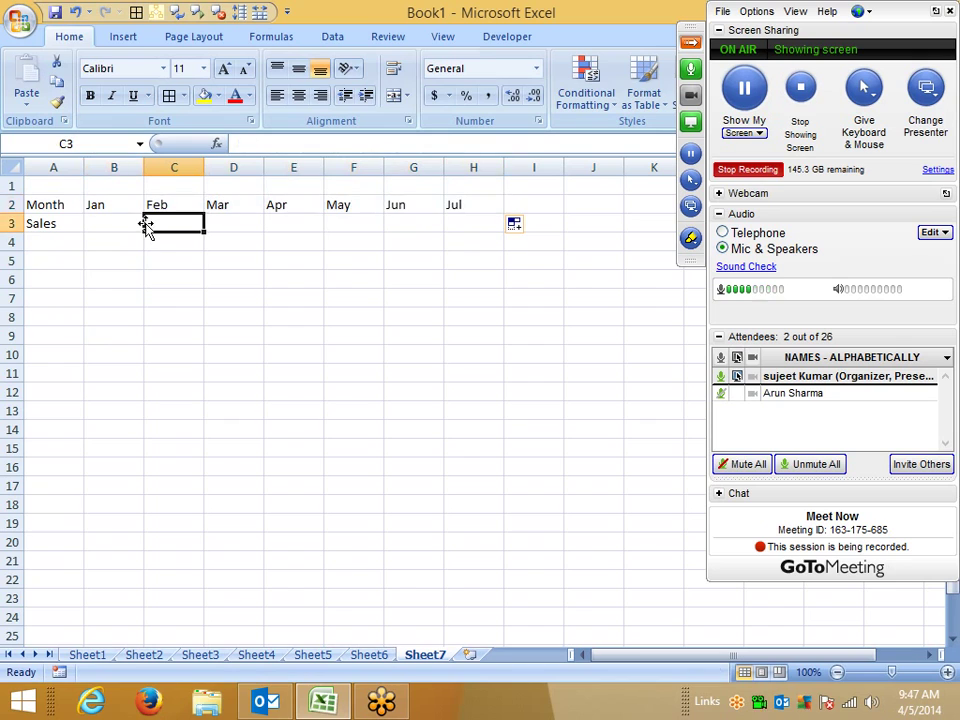
key(Left)
key(Left)
key(Right)
text(=ra)
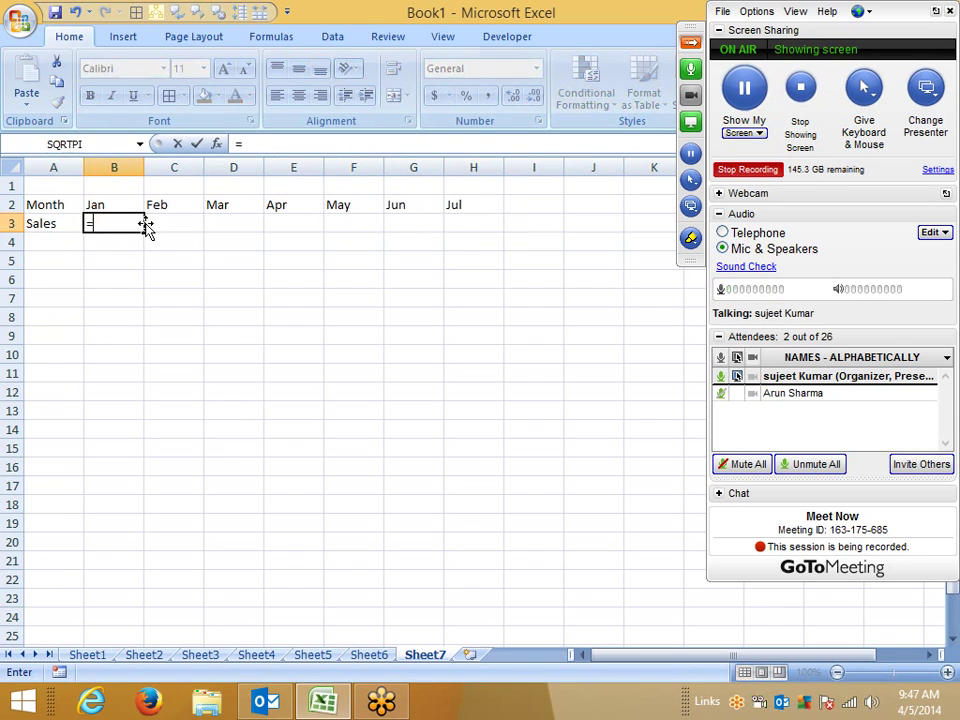
key(Down)
key(Down)
key(Tab)
text(1)
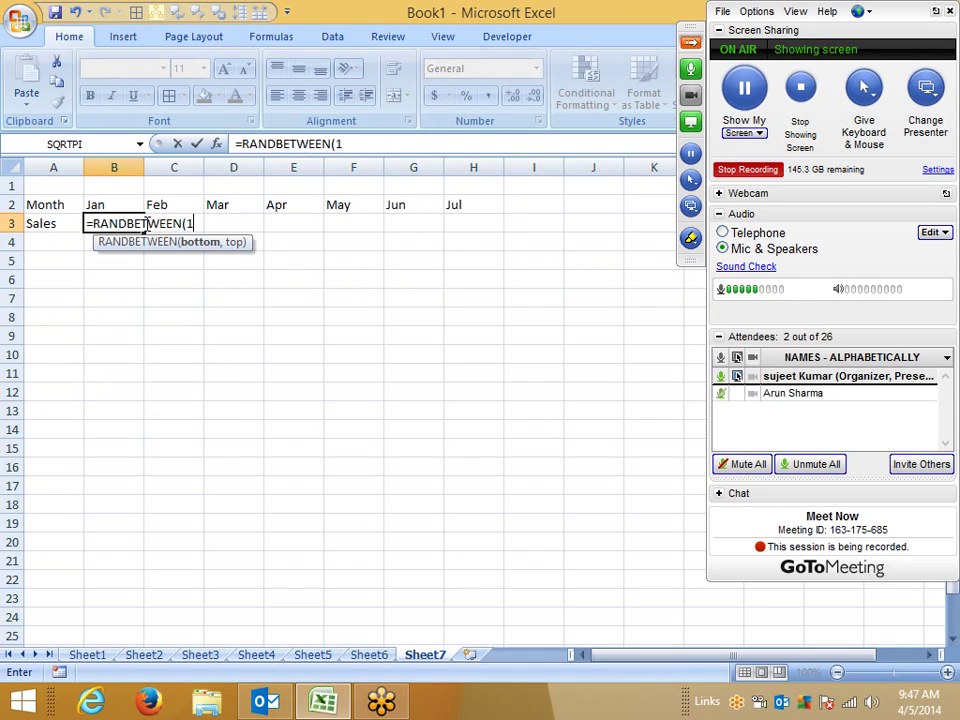
text(0,90)
key(Return)
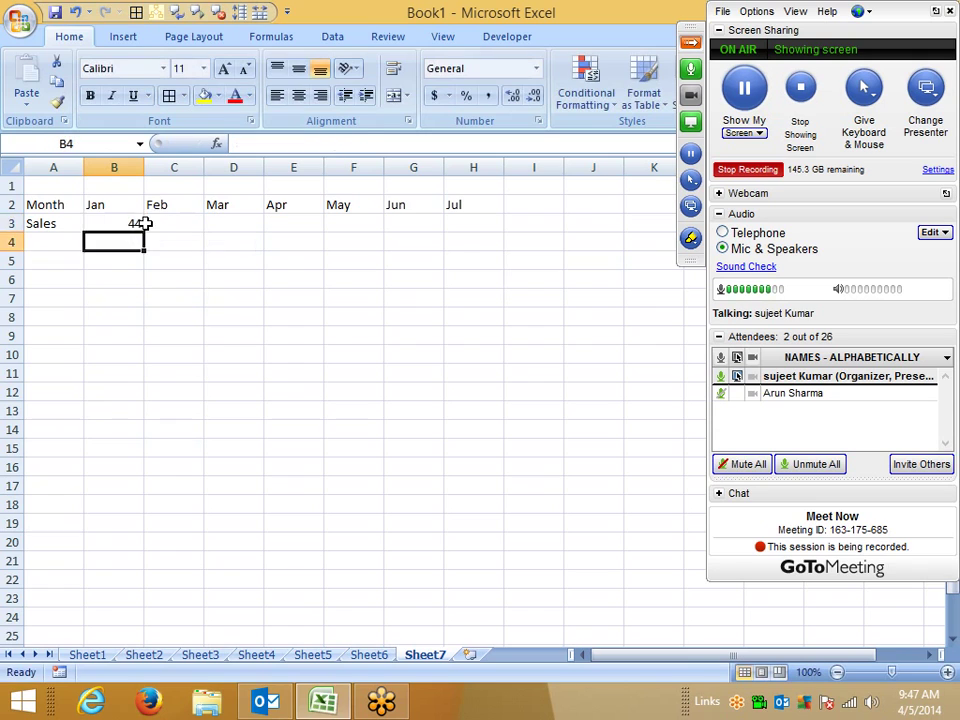
Step: Fill the RANDBETWEEN formula right across B3:H3 and select the table A2:H3
key(Up)
key(Up)
key(ctrl+Right)
key(Down)
key(ctrl+shift+Left)
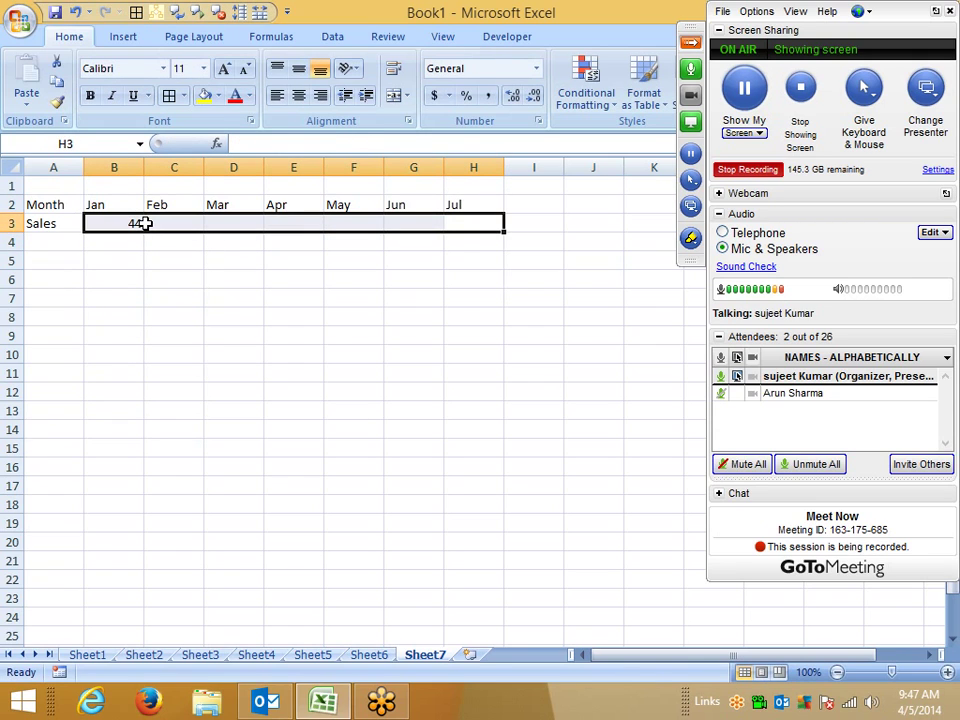
key(ctrl+r)
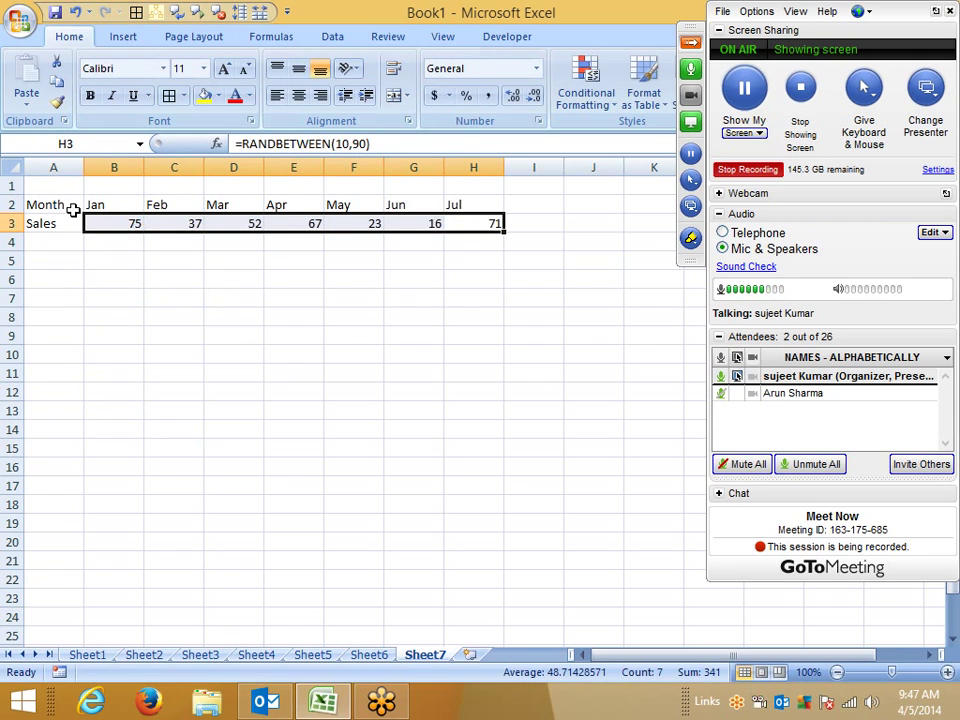
drag(73, 210, 480, 222)
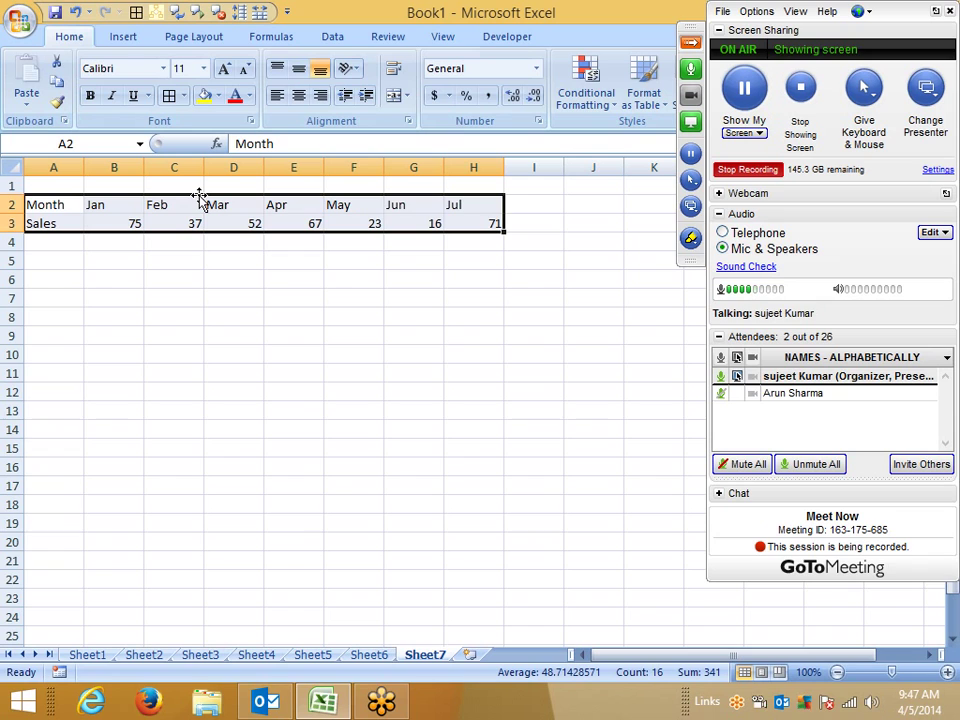
Step: Paste a transposed copy of A2:H3 at A7 so months run down column A
key(ctrl+c)
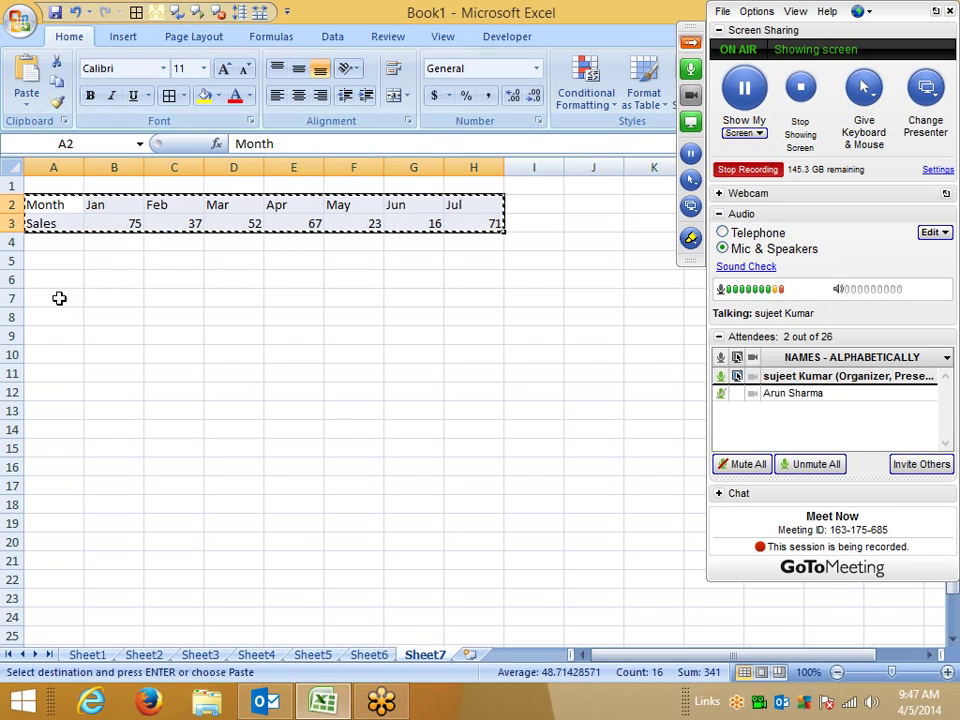
click(59, 298)
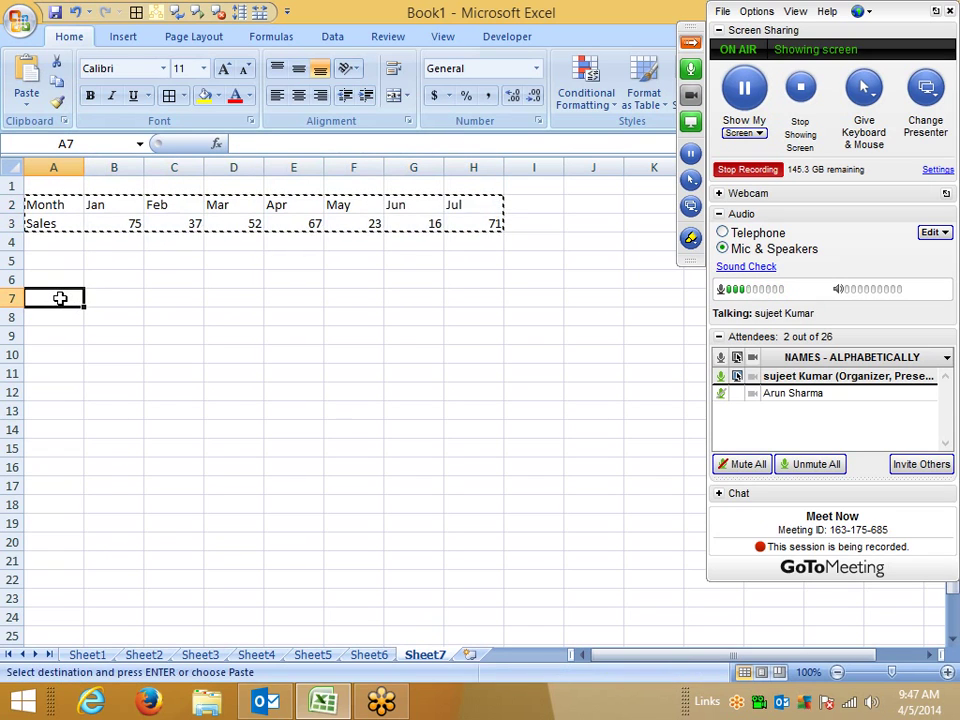
right_click(60, 300)
click(108, 372)
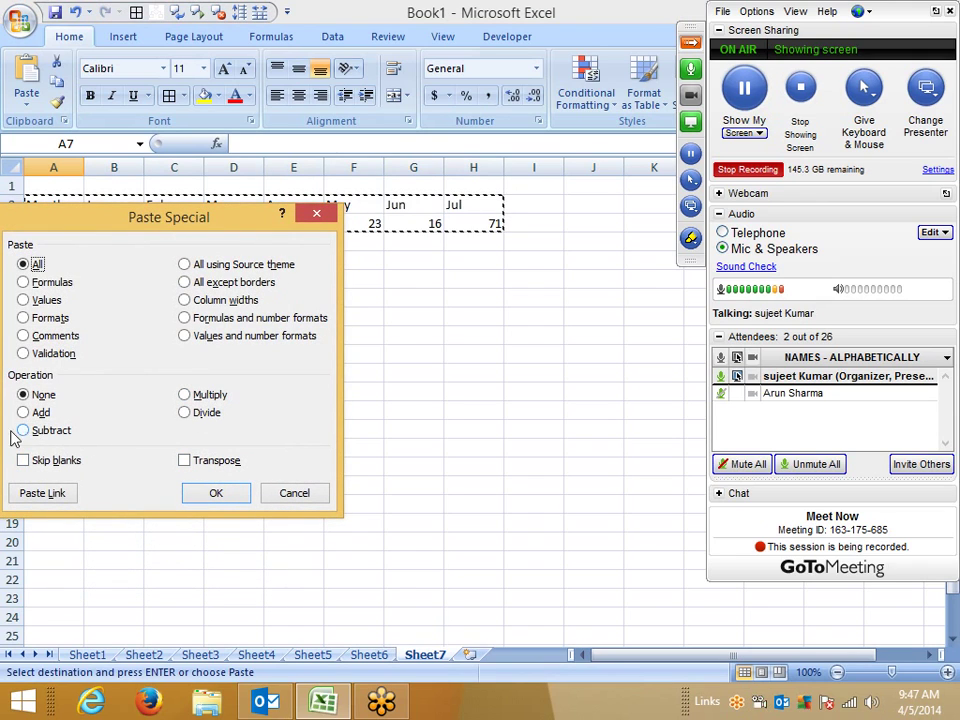
click(205, 458)
click(214, 491)
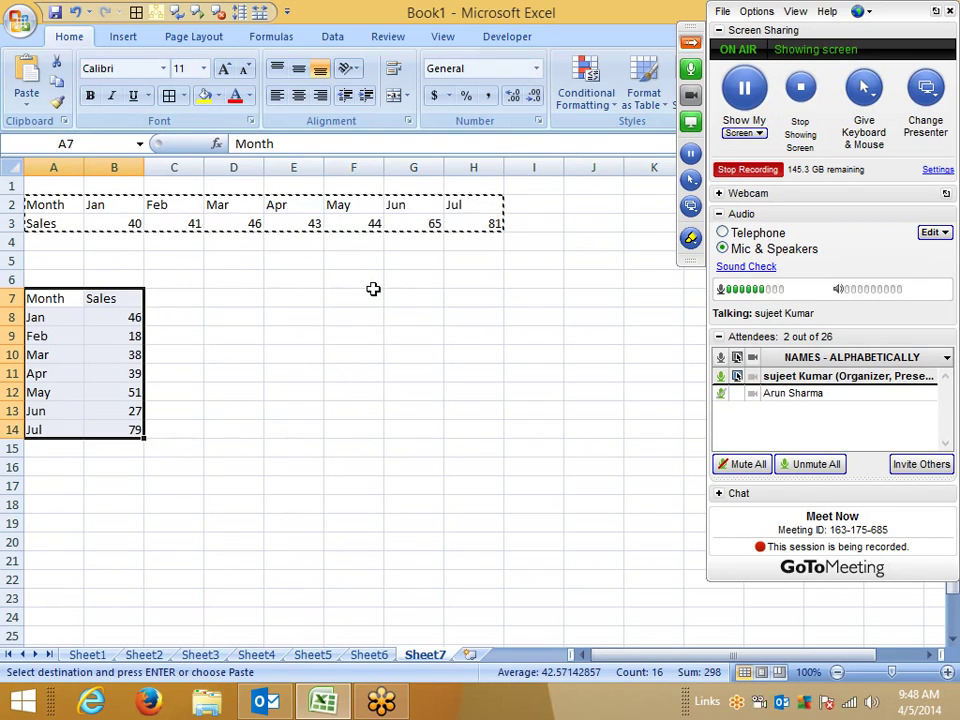
key(Escape)
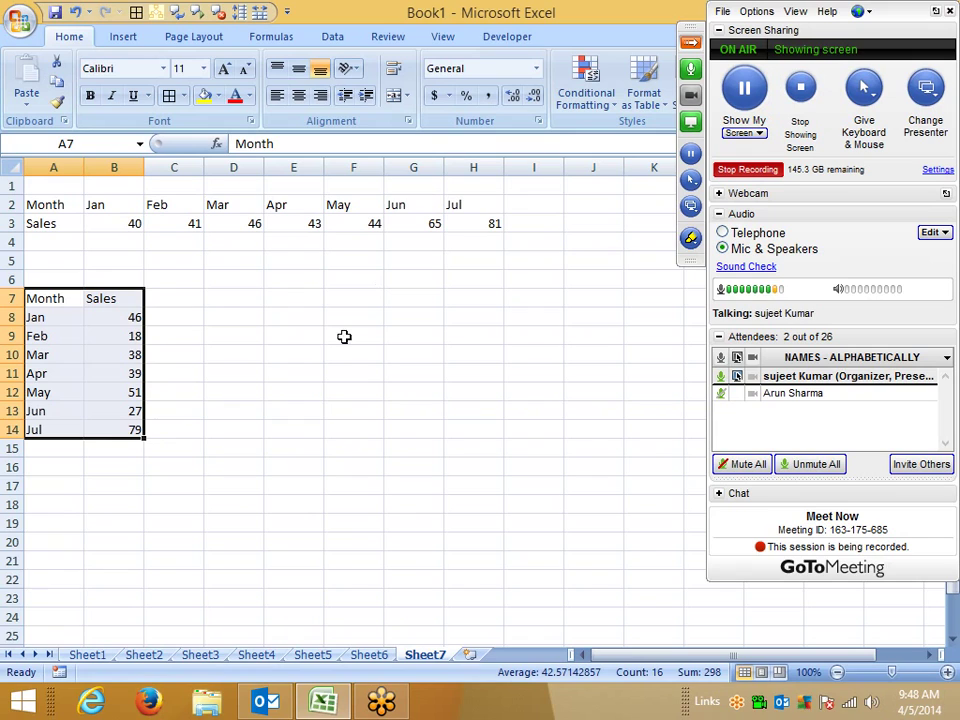
Step: Enter =A7 in G7 so it shows Month
click(413, 300)
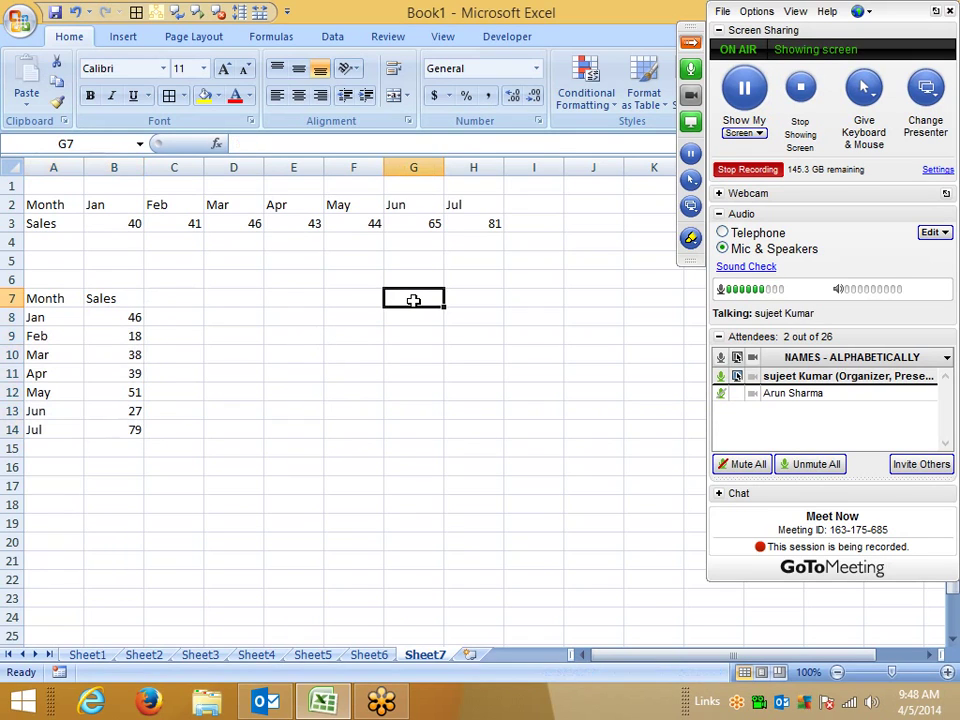
text(=)
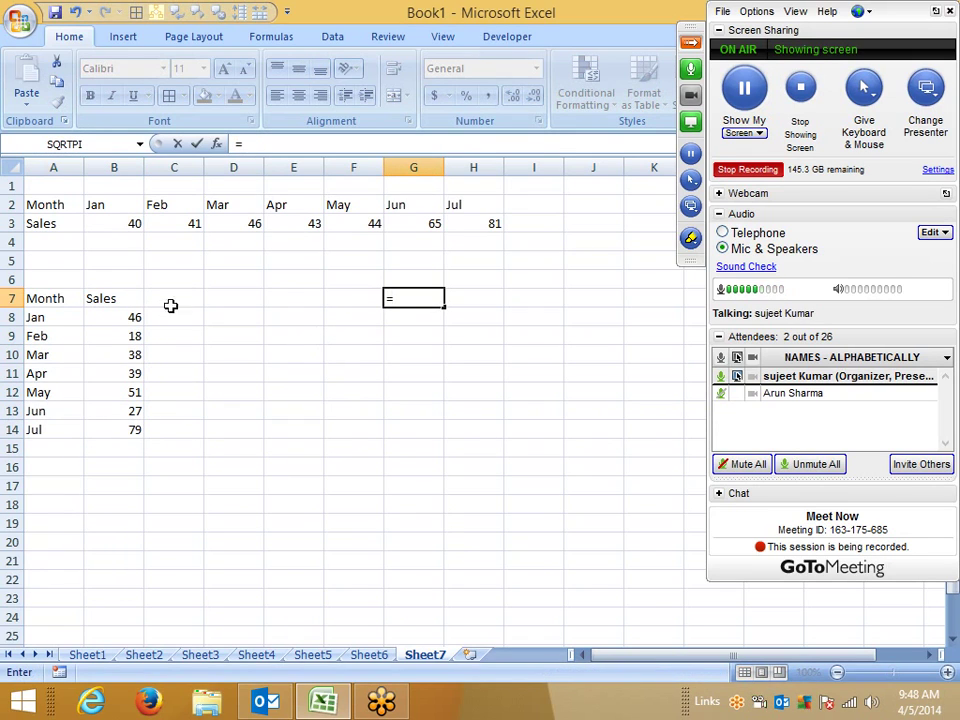
click(33, 298)
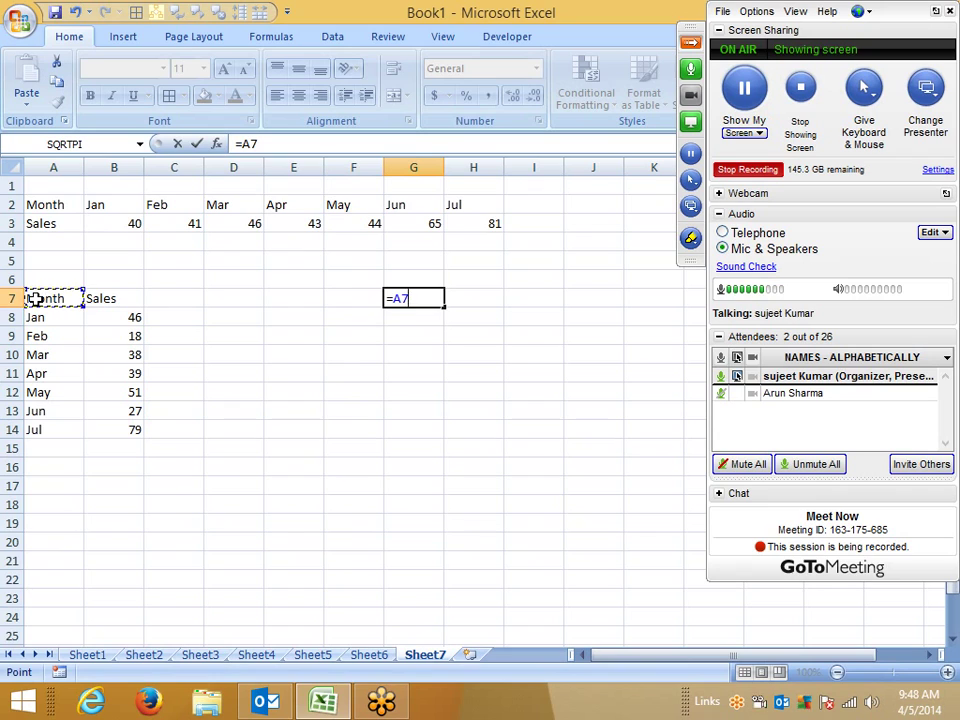
key(Return)
key(Up)
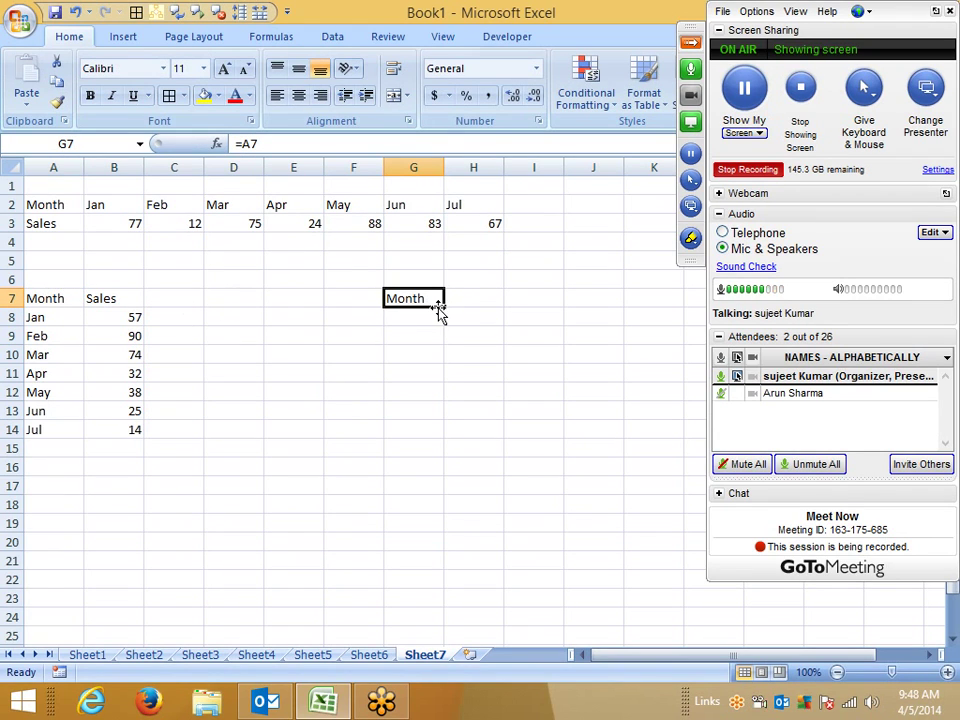
Step: Select the header plus the Feb, Apr, Jun and Jul rows together and copy them
click(293, 505)
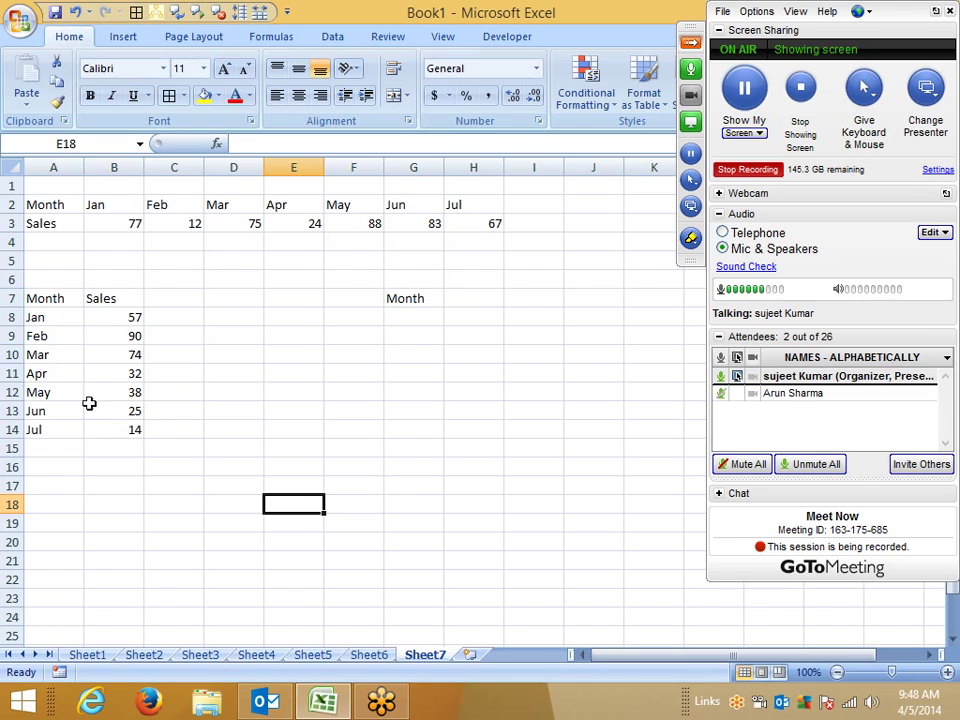
drag(50, 305, 112, 308)
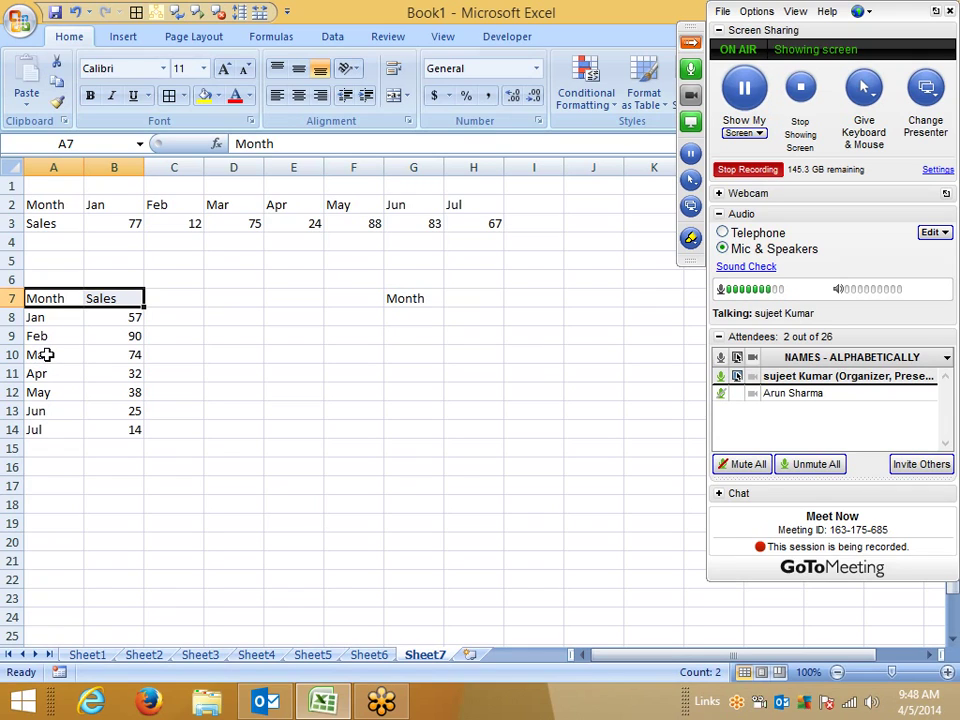
ctrl+drag(36, 336, 124, 336)
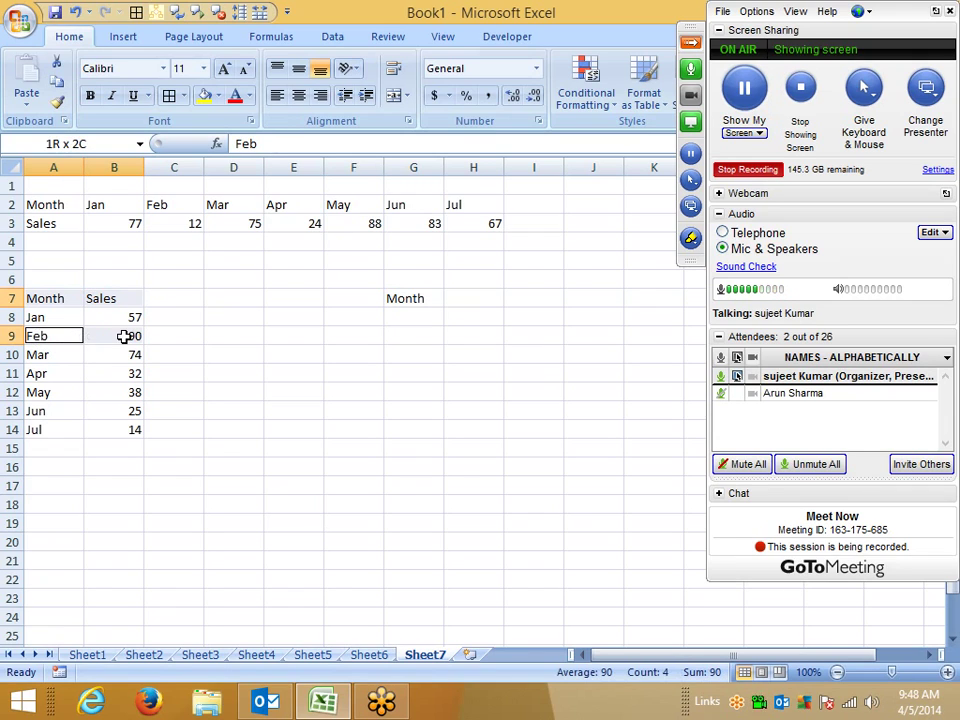
ctrl+drag(70, 373, 130, 373)
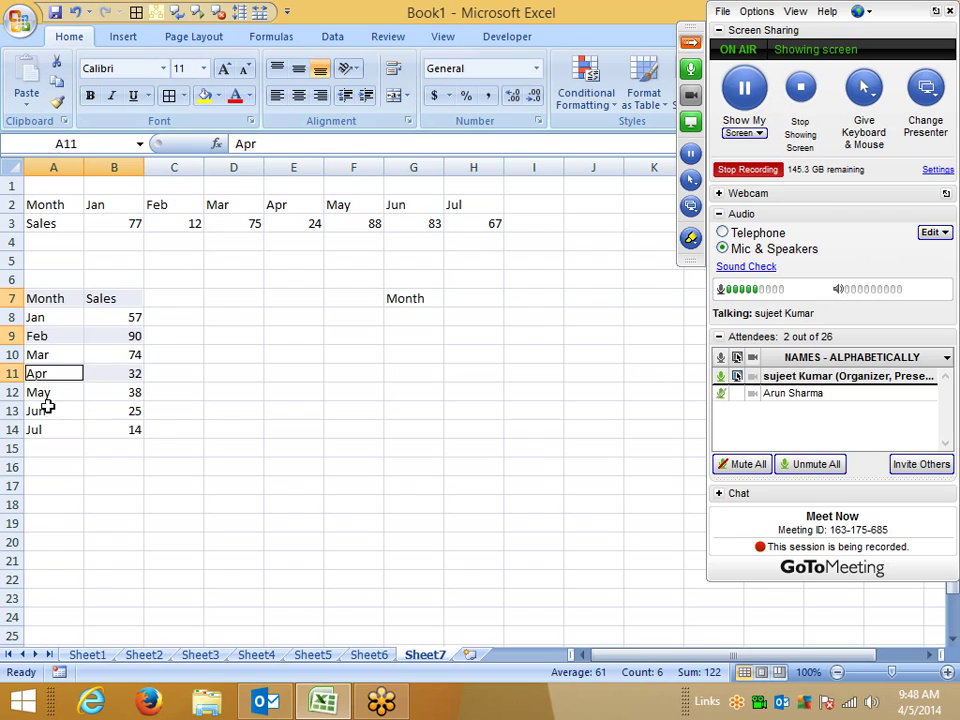
ctrl+drag(40, 411, 117, 416)
ctrl+drag(36, 430, 128, 430)
key(ctrl+c)
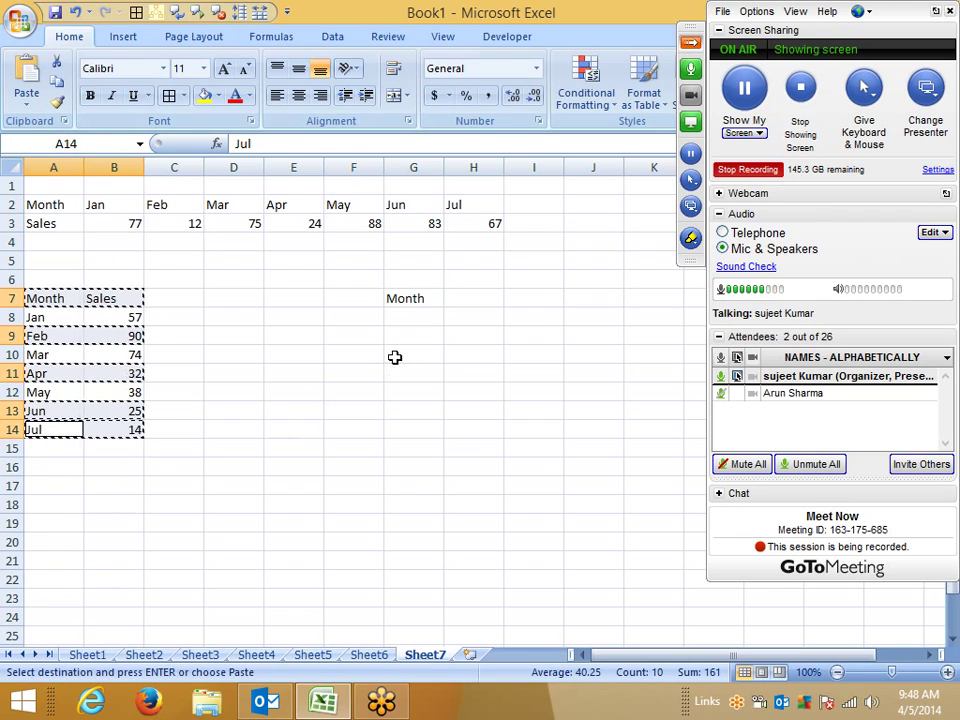
Step: Paste the copied rows as links at I7 via Paste Special
click(521, 298)
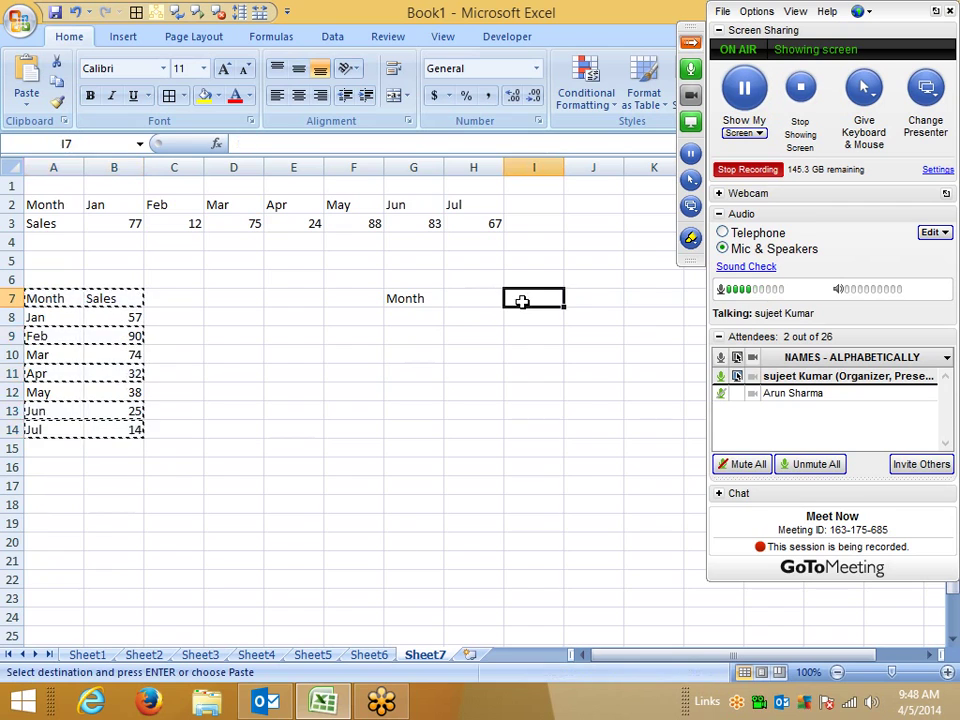
right_click(524, 302)
click(580, 384)
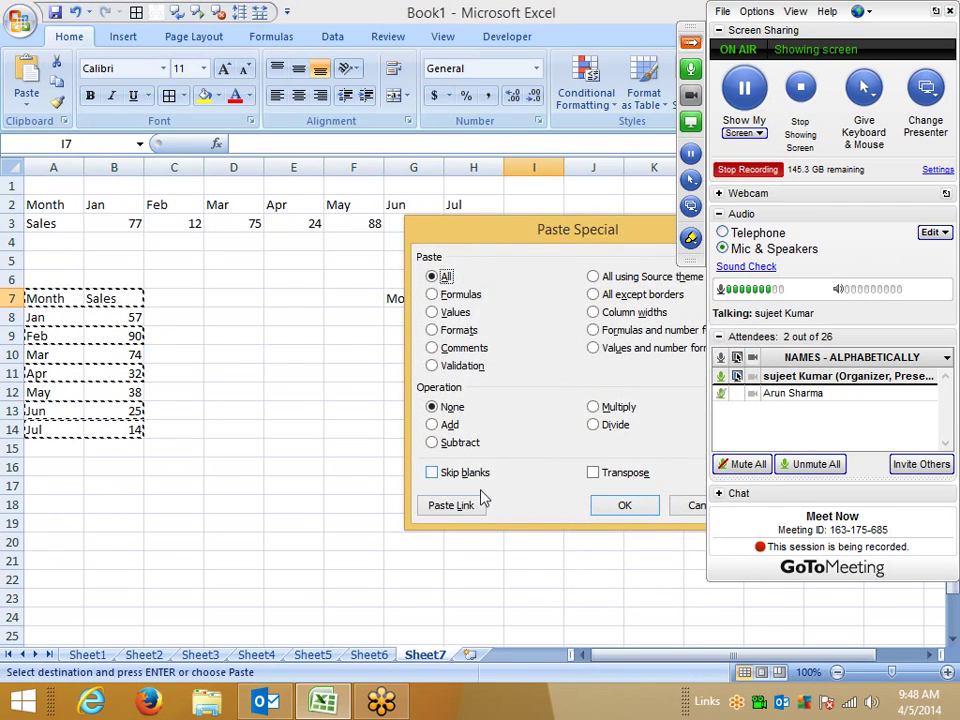
click(452, 505)
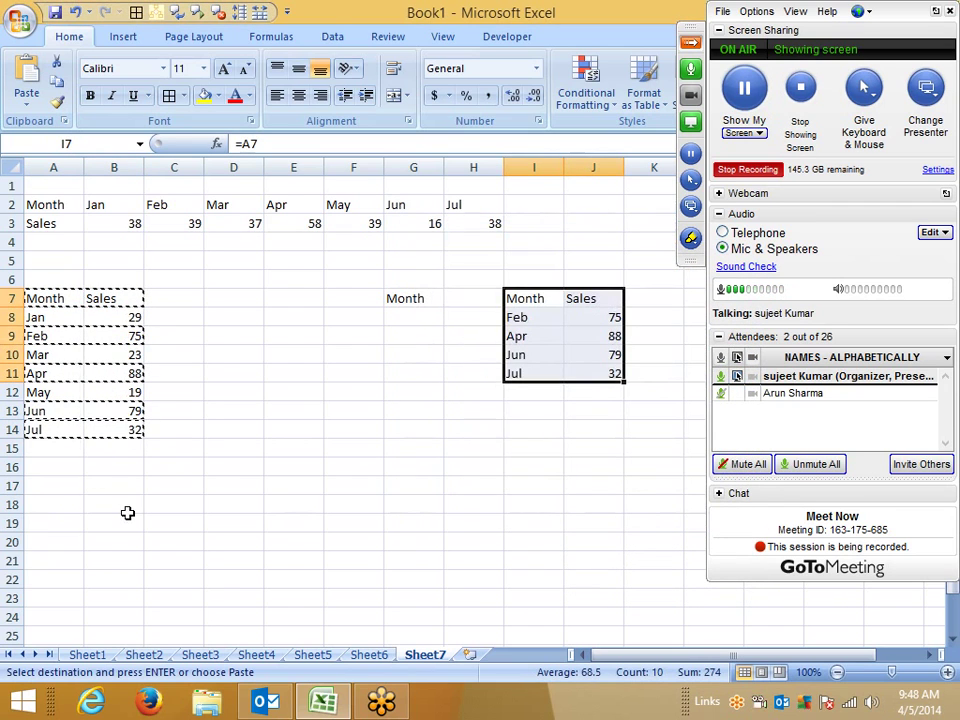
Step: On a new Sheet8, paste-link the rows at A1, then return to Sheet7
click(478, 654)
click(26, 106)
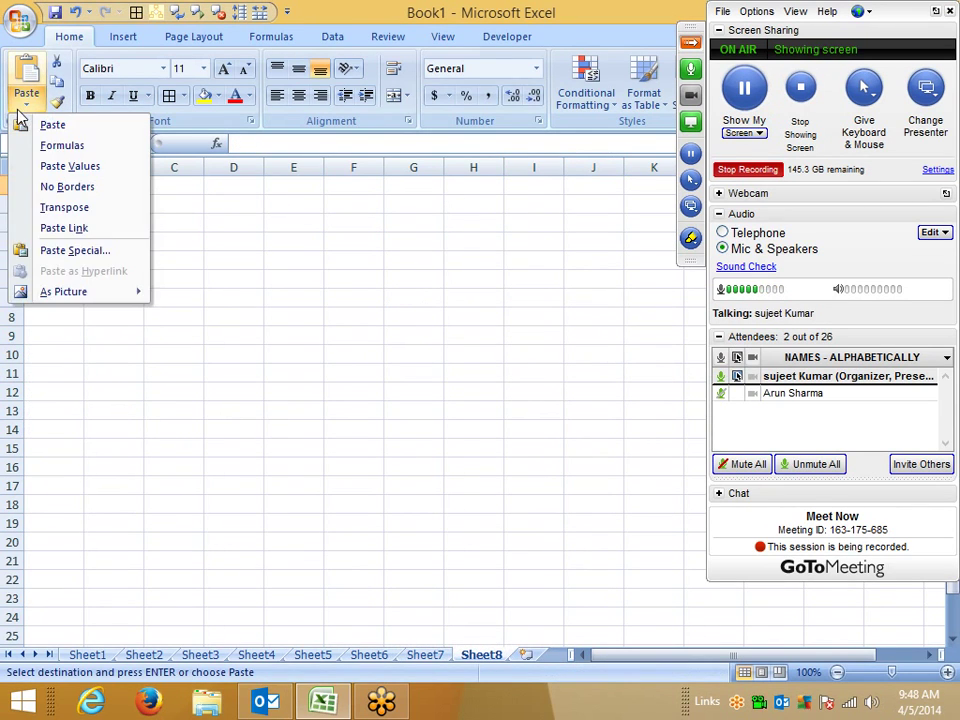
click(64, 228)
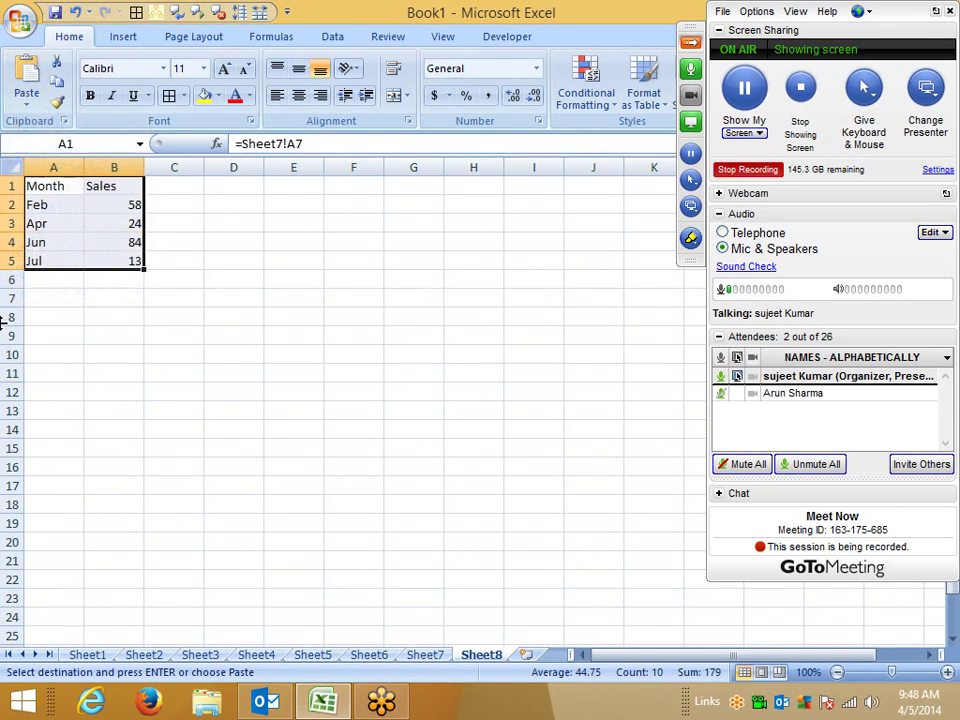
click(422, 655)
key(Escape)
Step: Replace May's sales in B12 with a fixed 700
click(116, 387)
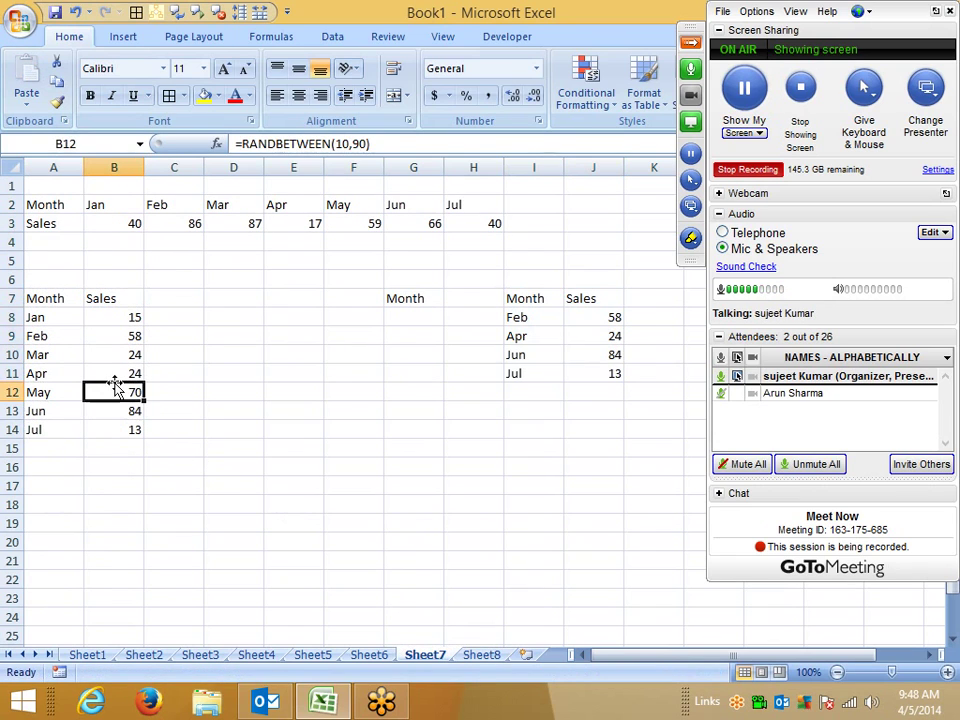
text(7)
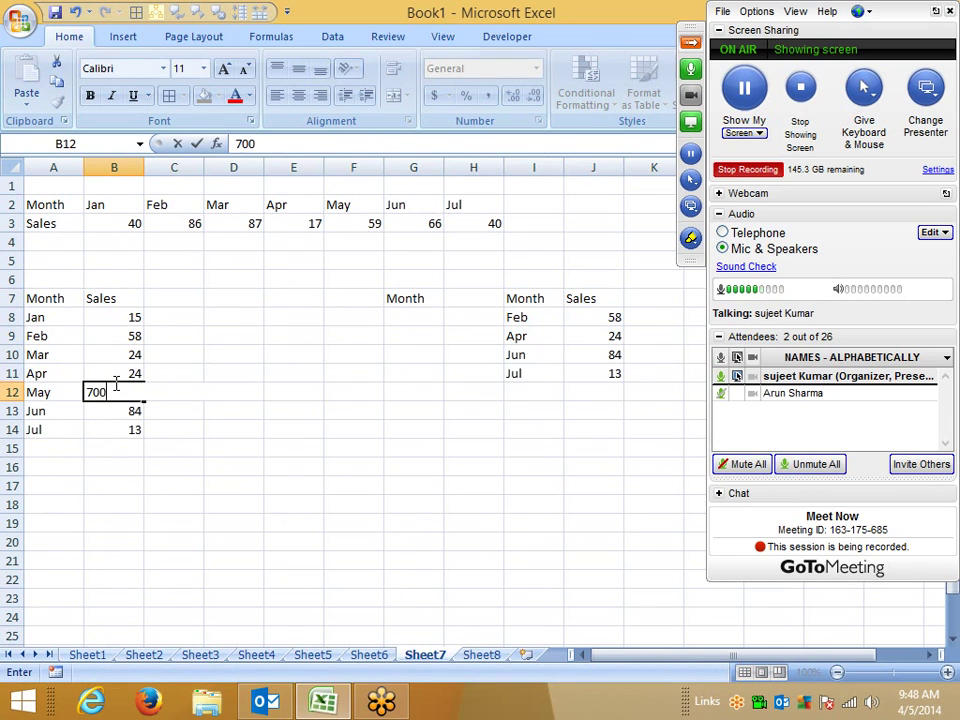
text(00)
key(Return)
click(117, 387)
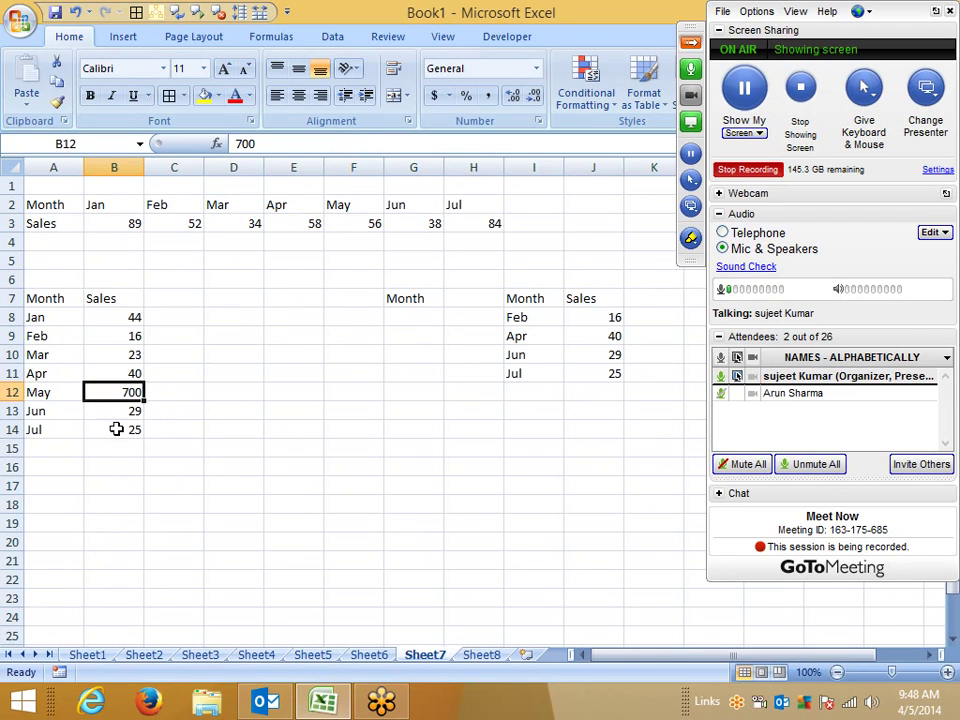
Step: Set Jul's sales in B14 to 700 and select the table A7:B14
click(116, 429)
text(700)
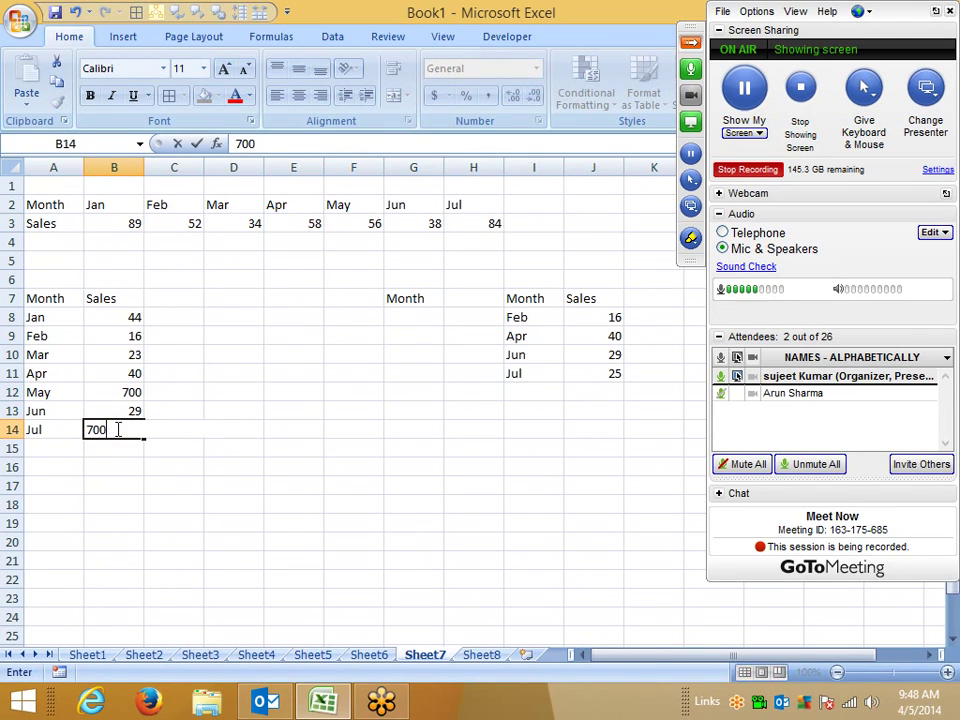
key(Return)
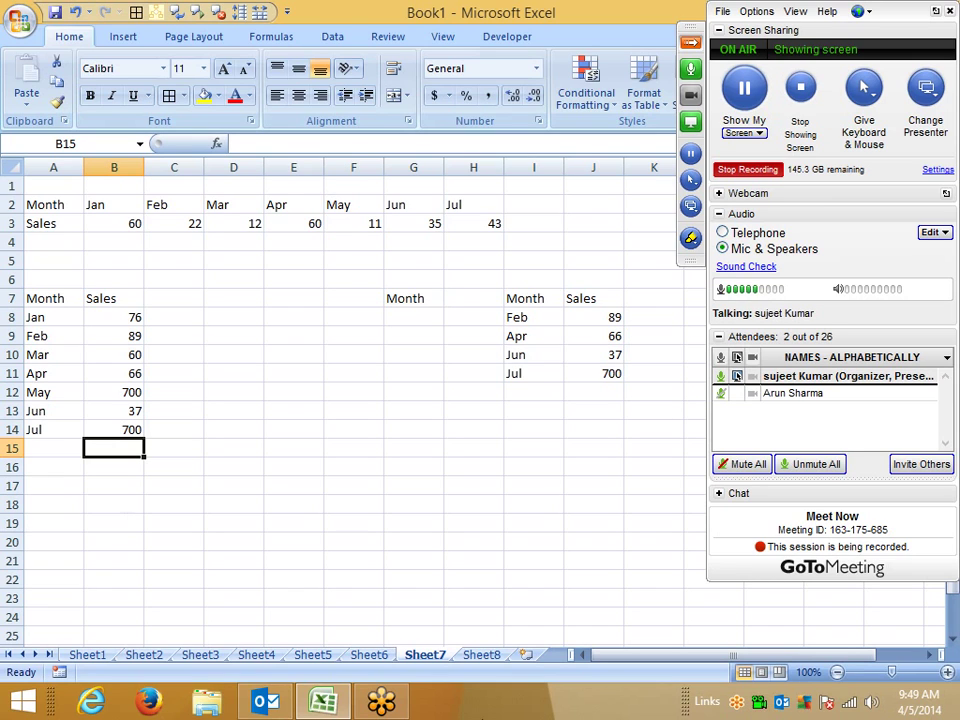
click(520, 36)
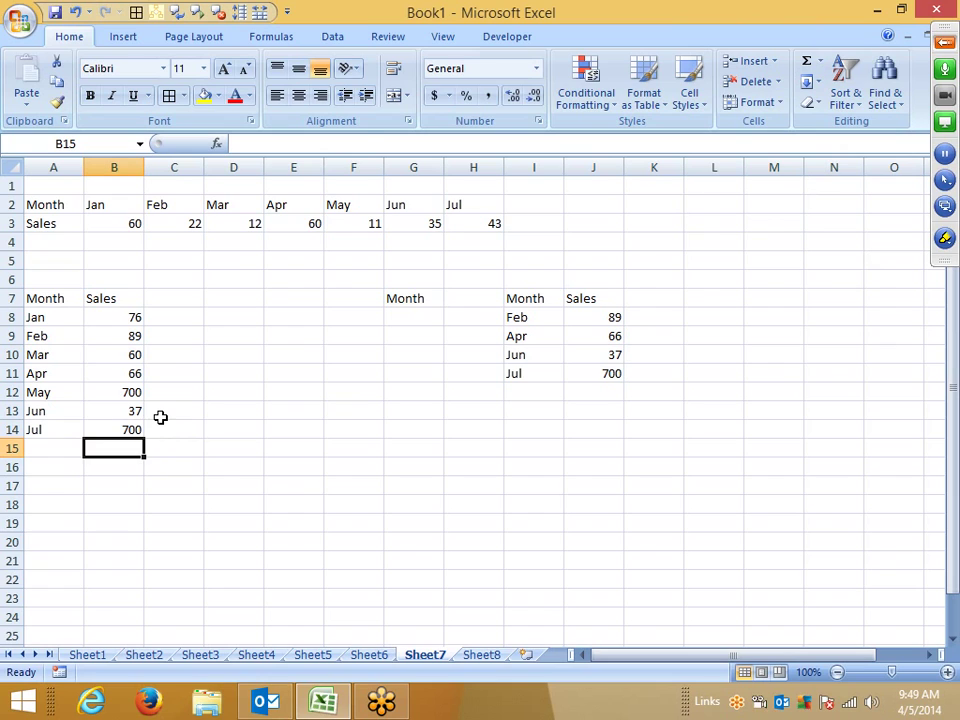
click(131, 407)
drag(45, 300, 110, 430)
Step: Apply All Borders and a yellow fill to the A7:B14 table
click(169, 95)
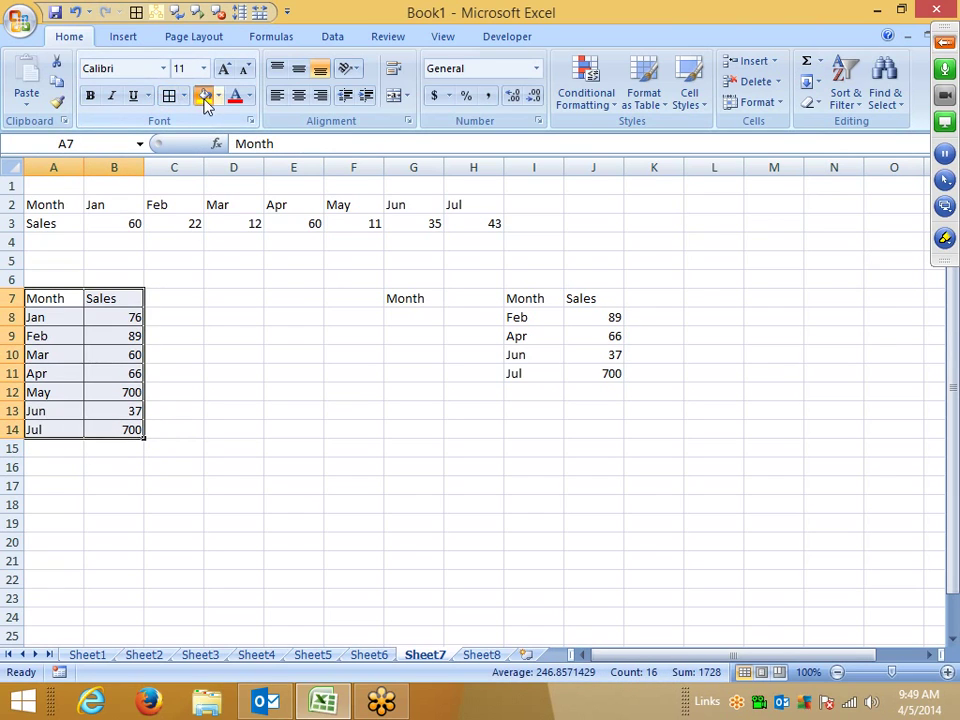
click(204, 96)
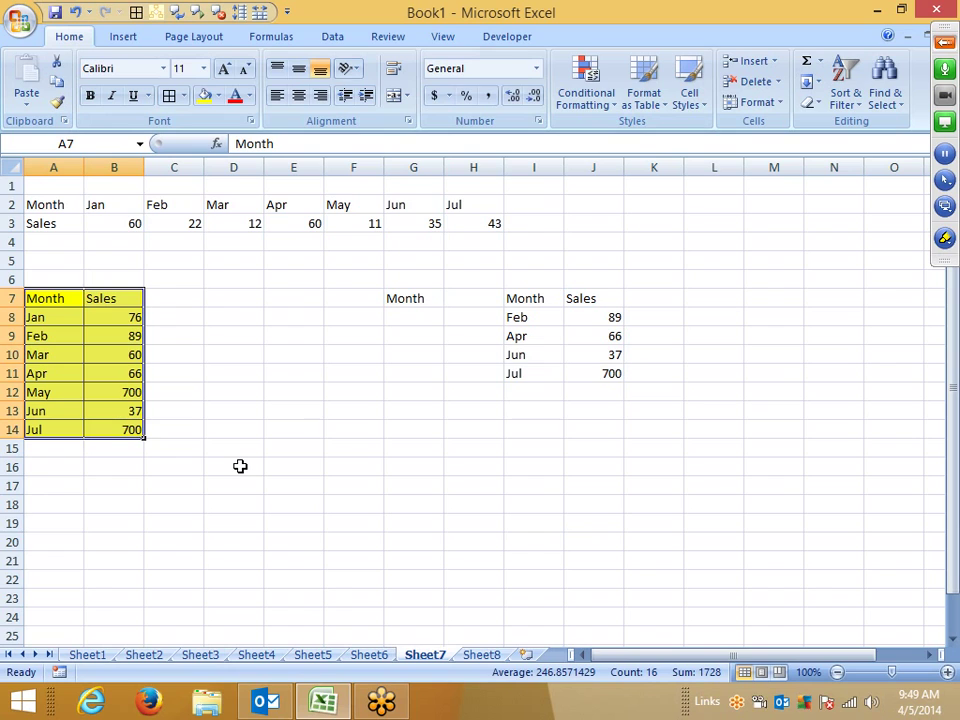
Step: Paste the yellow table as a static picture, shrink it and move it up near rows 4–8
key(ctrl+c)
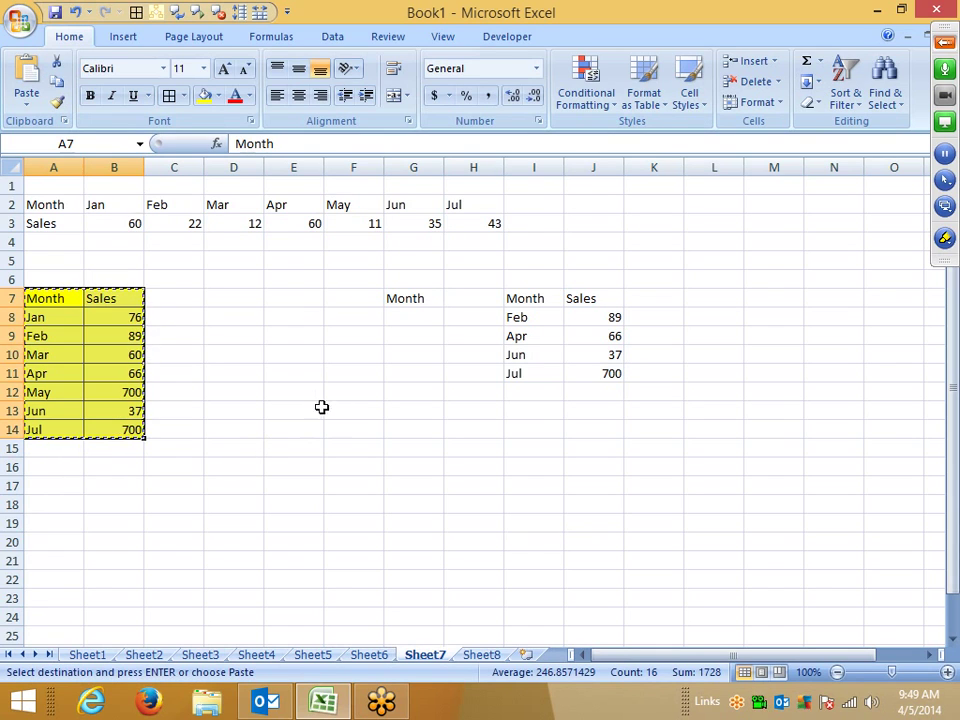
click(285, 338)
click(26, 98)
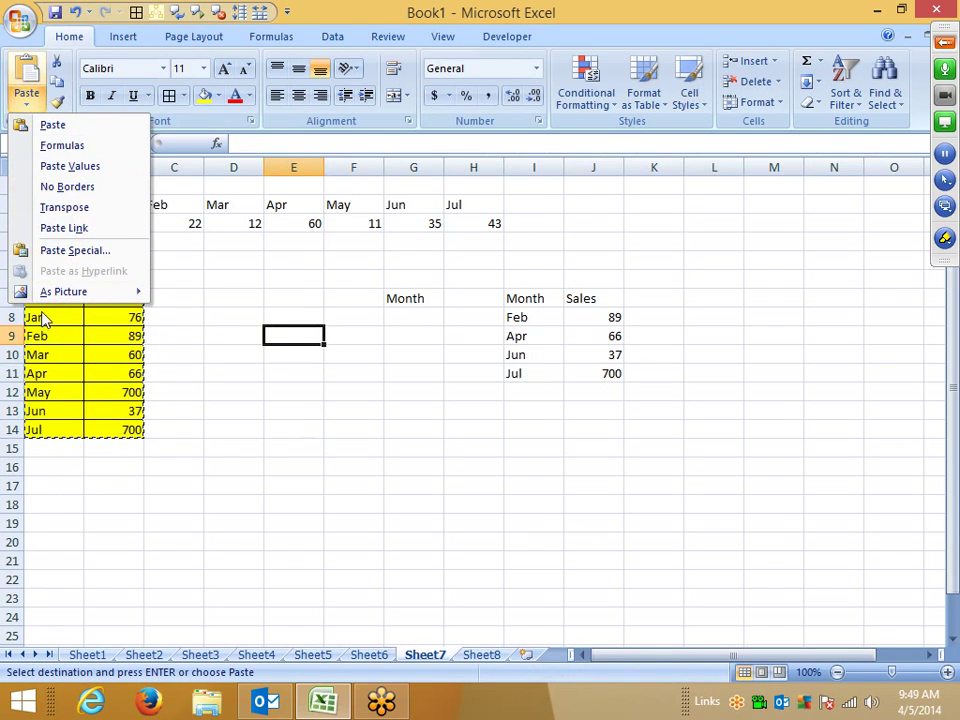
mouse_move(53, 298)
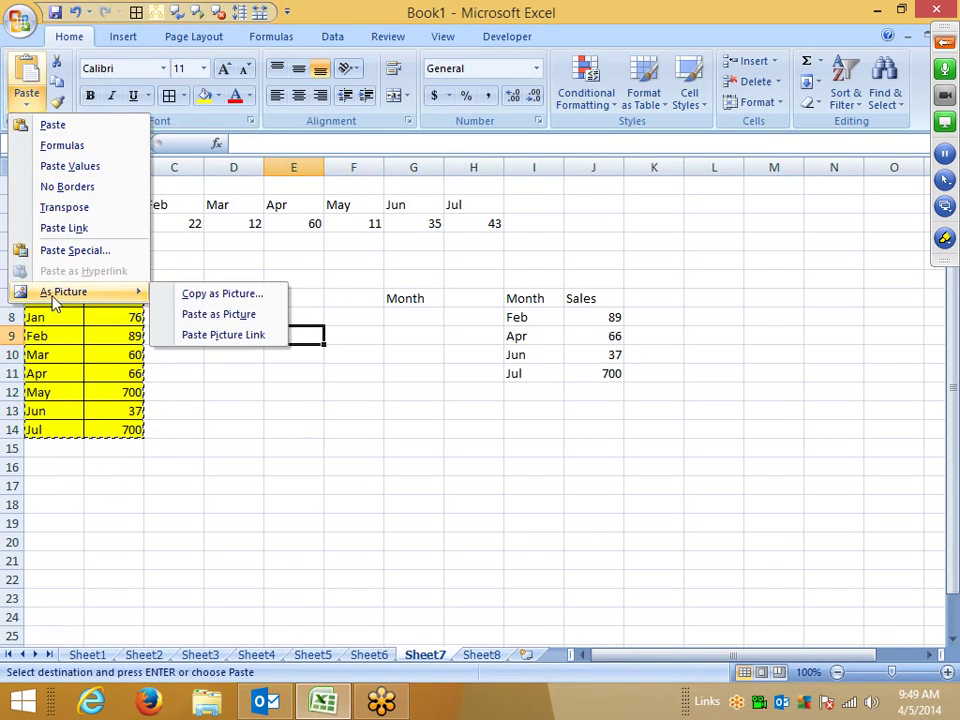
click(218, 314)
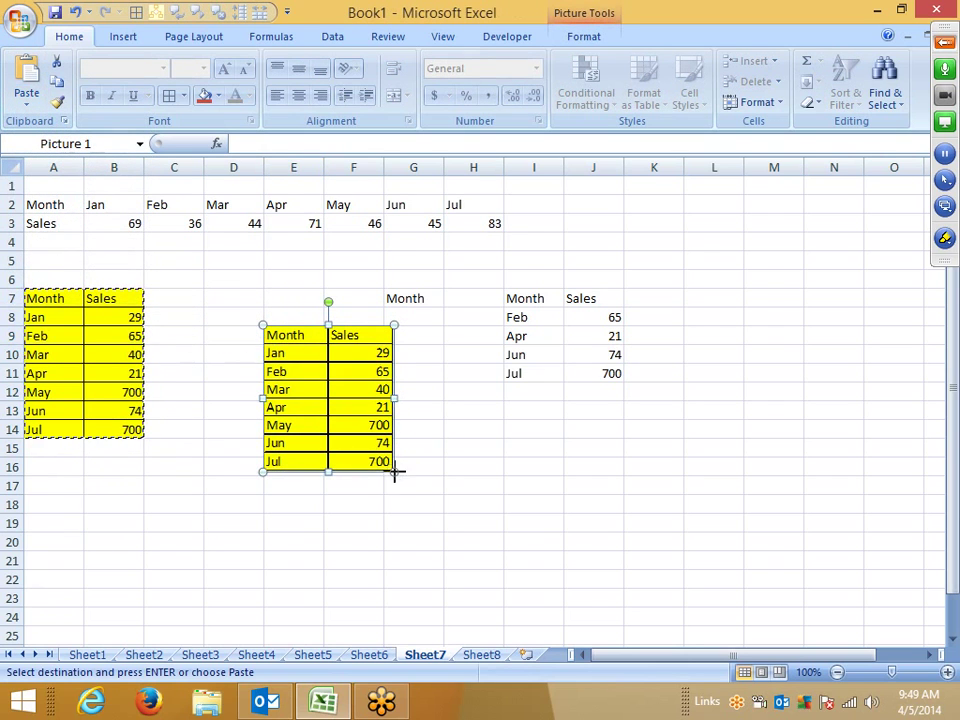
drag(394, 472, 339, 411)
click(414, 466)
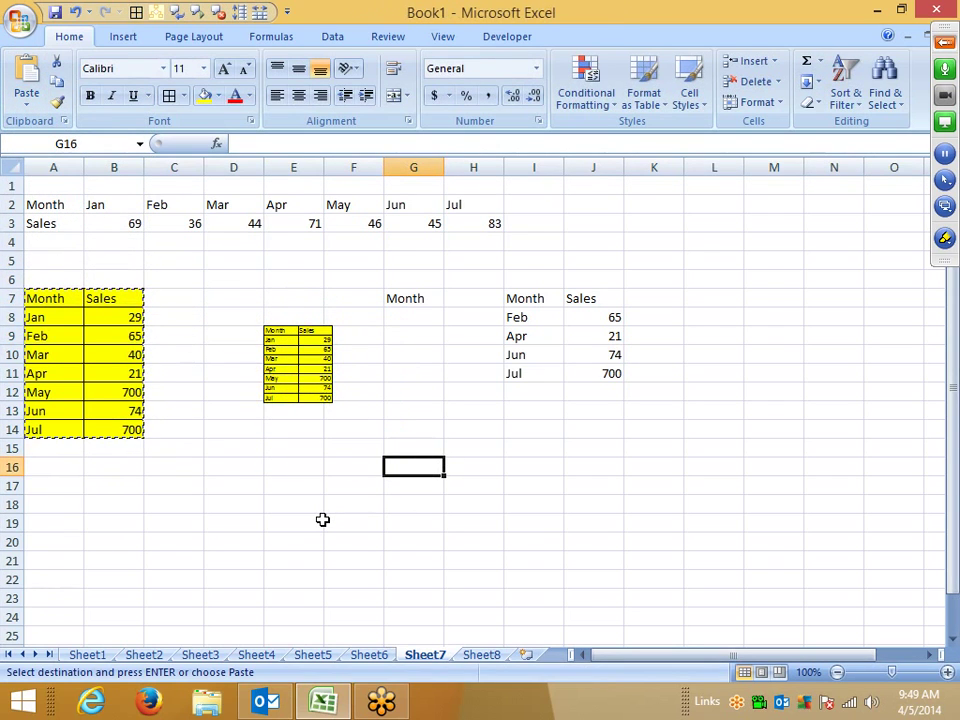
drag(297, 380, 324, 293)
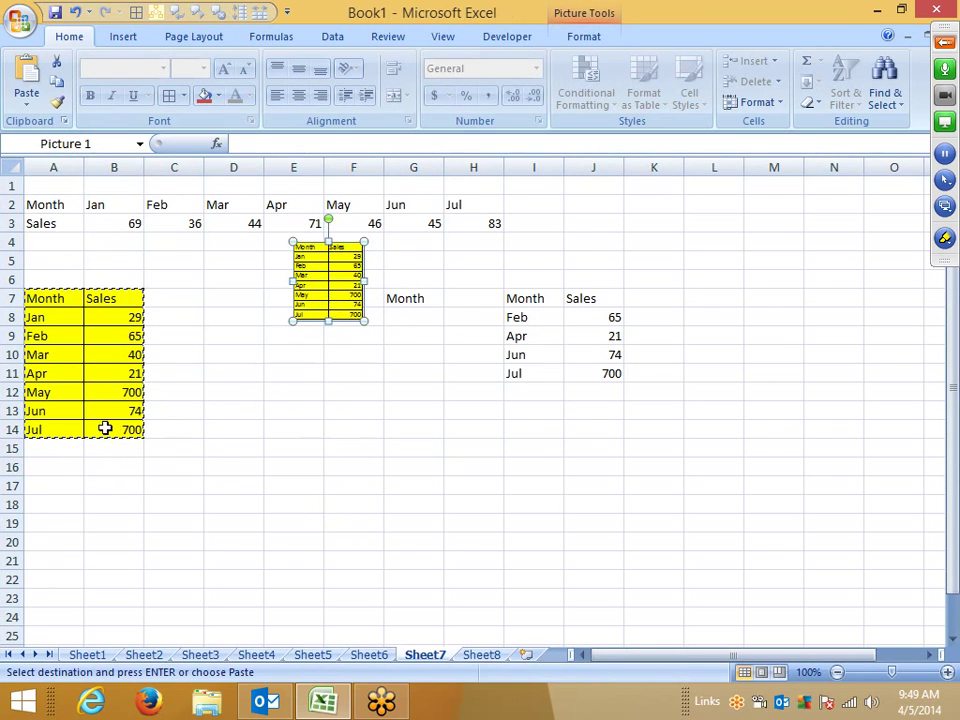
drag(110, 429, 150, 428)
click(332, 464)
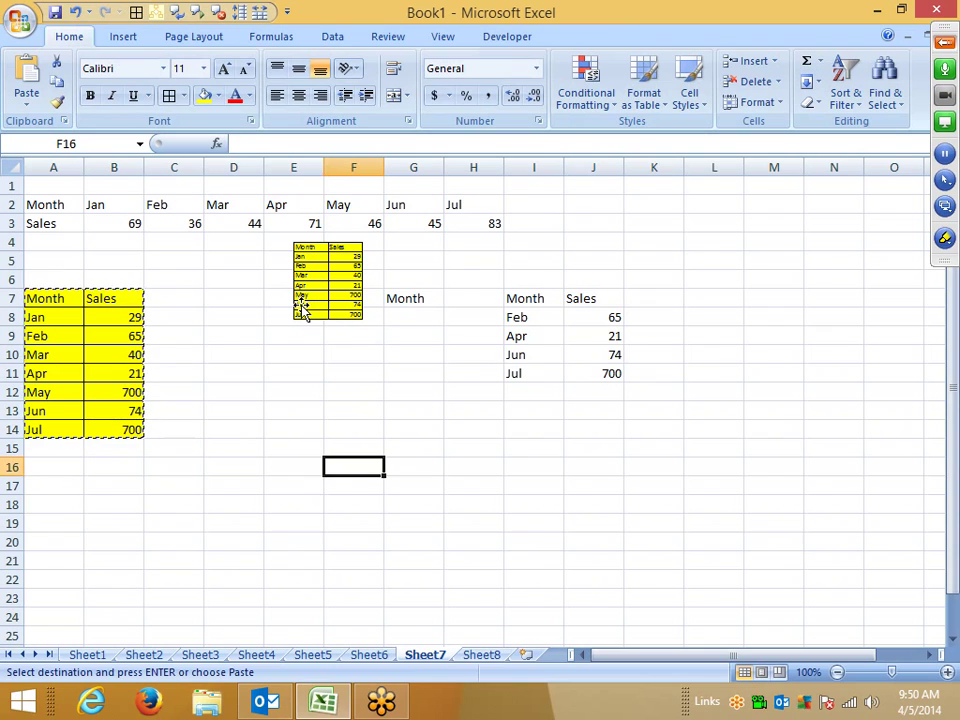
click(238, 484)
Step: Paste the table as a linked picture at E11 and move it to about F10:G17
click(302, 375)
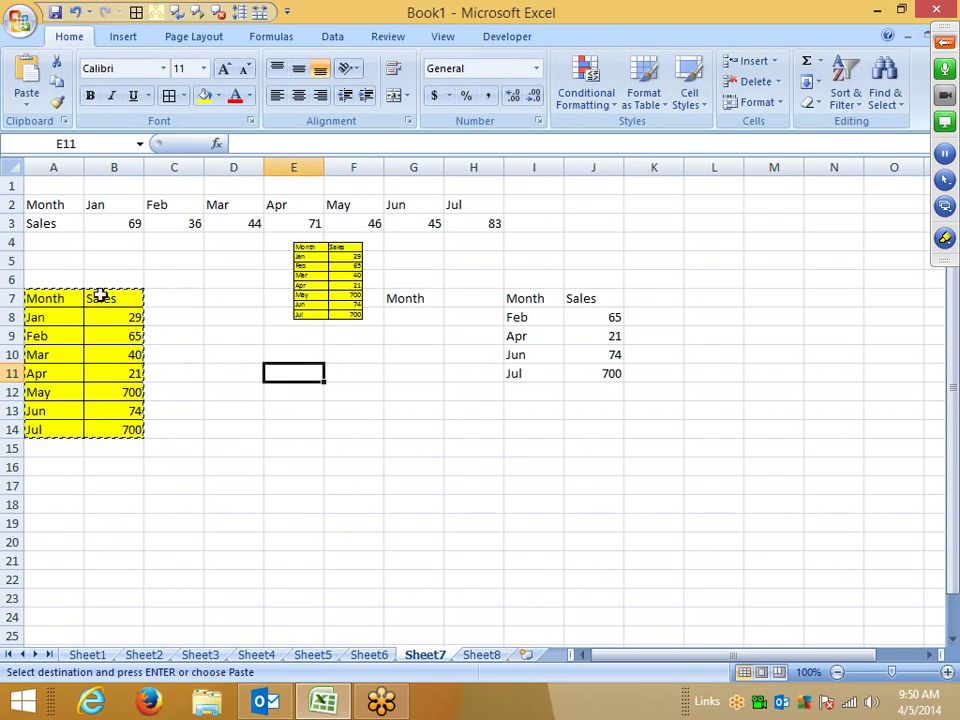
click(28, 104)
mouse_move(64, 292)
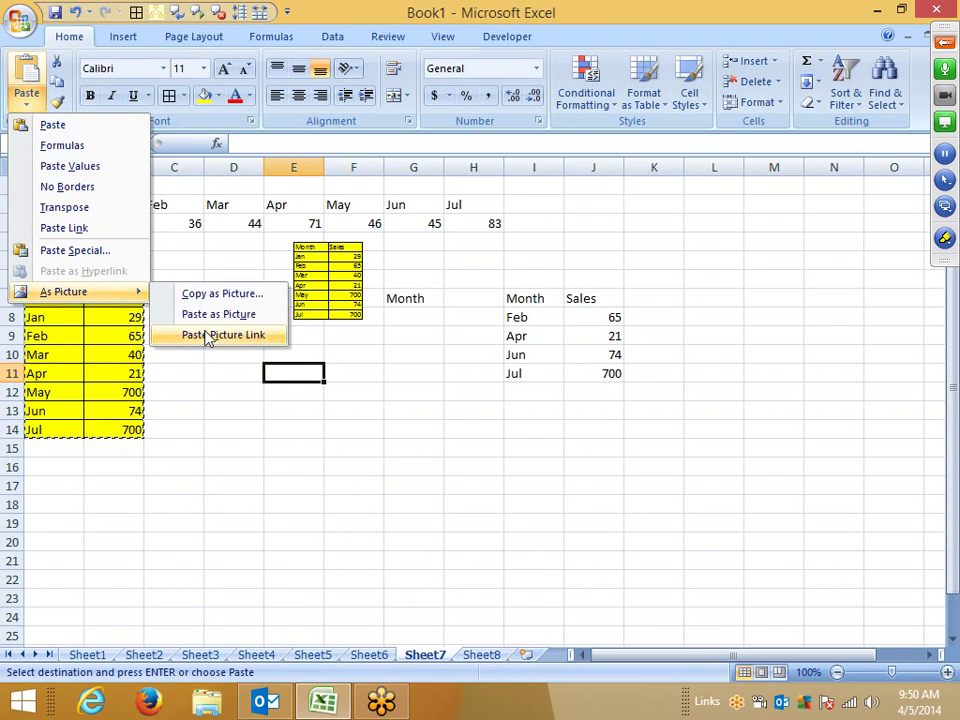
click(208, 336)
drag(348, 447, 407, 433)
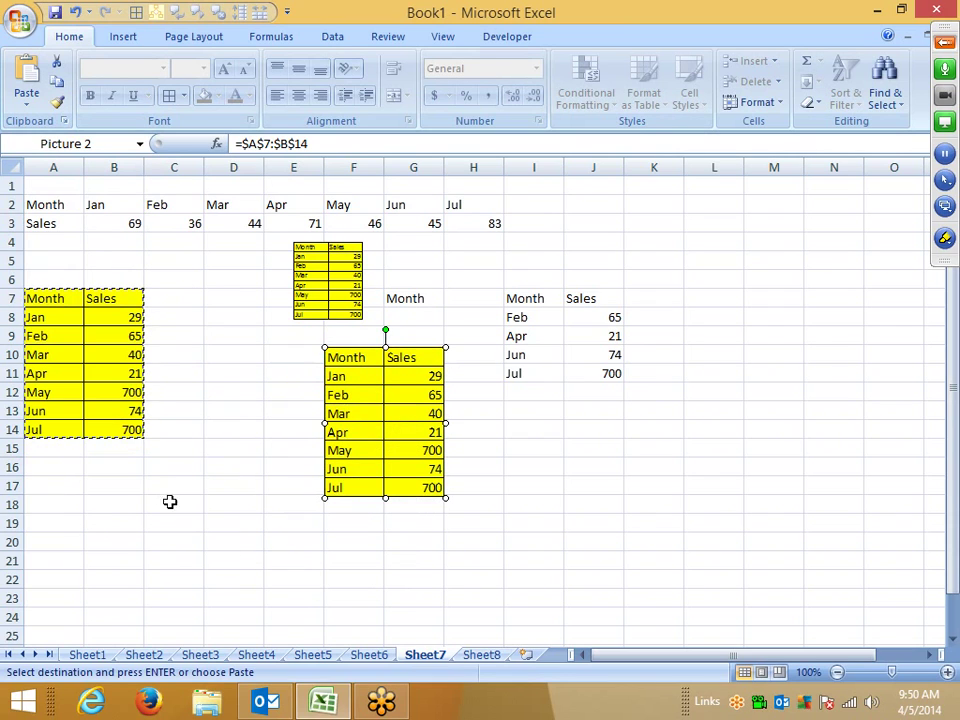
Step: Shade May's 700 in B12 light pink and reselect the table A7:B14
click(111, 392)
click(218, 95)
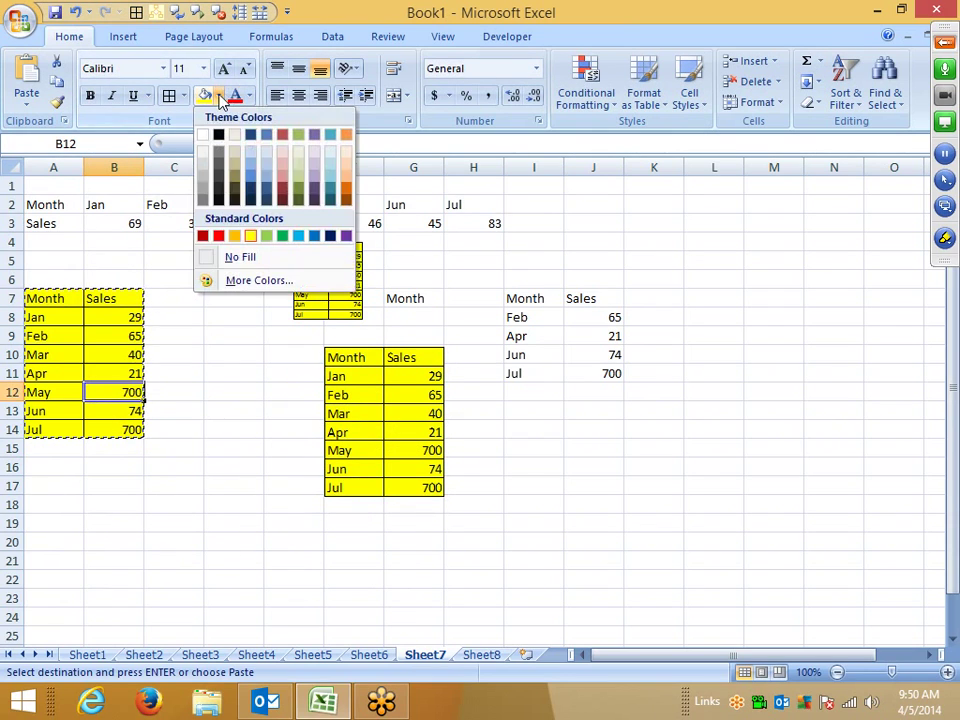
click(283, 166)
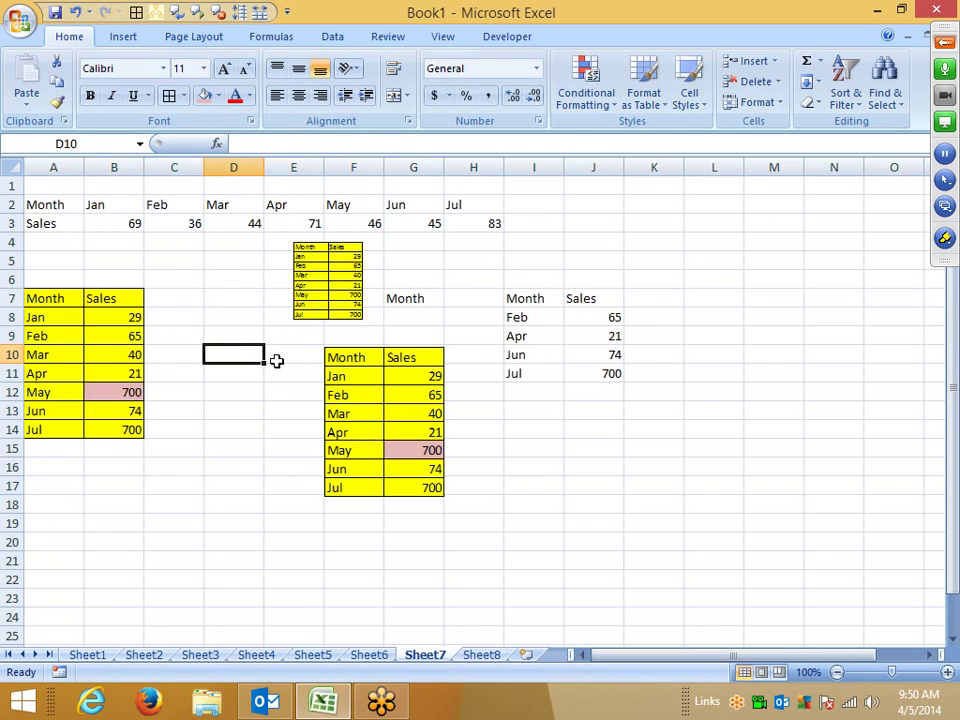
click(221, 371)
drag(55, 299, 118, 435)
drag(34, 300, 125, 429)
key(super)
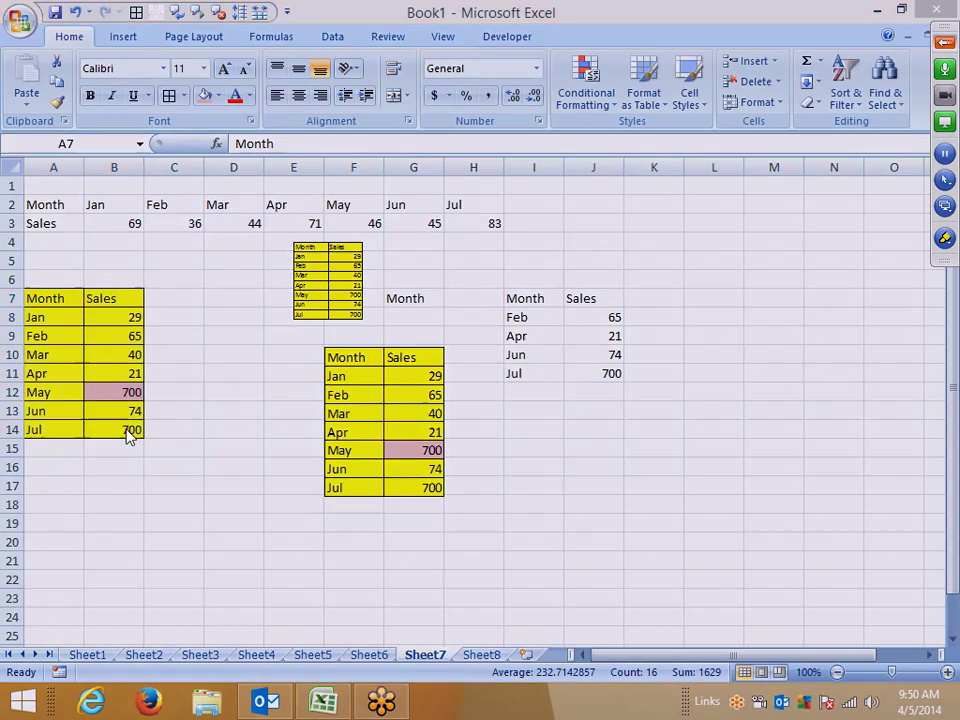
Step: Launch Word 2007 and copy the Month/Sales table from Excel
text(word 2007)
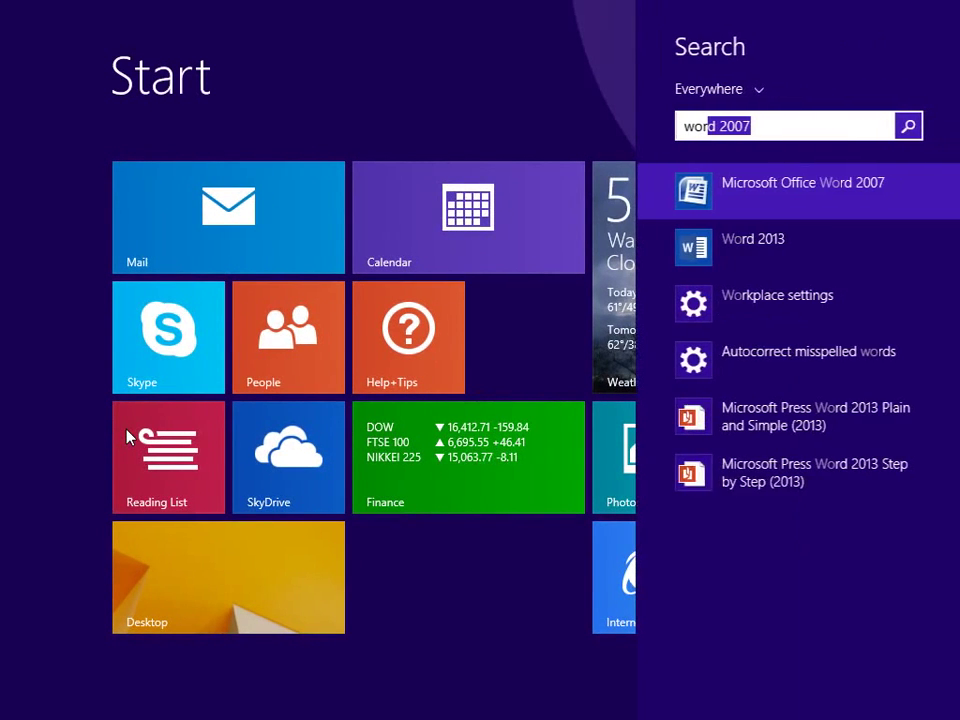
click(718, 188)
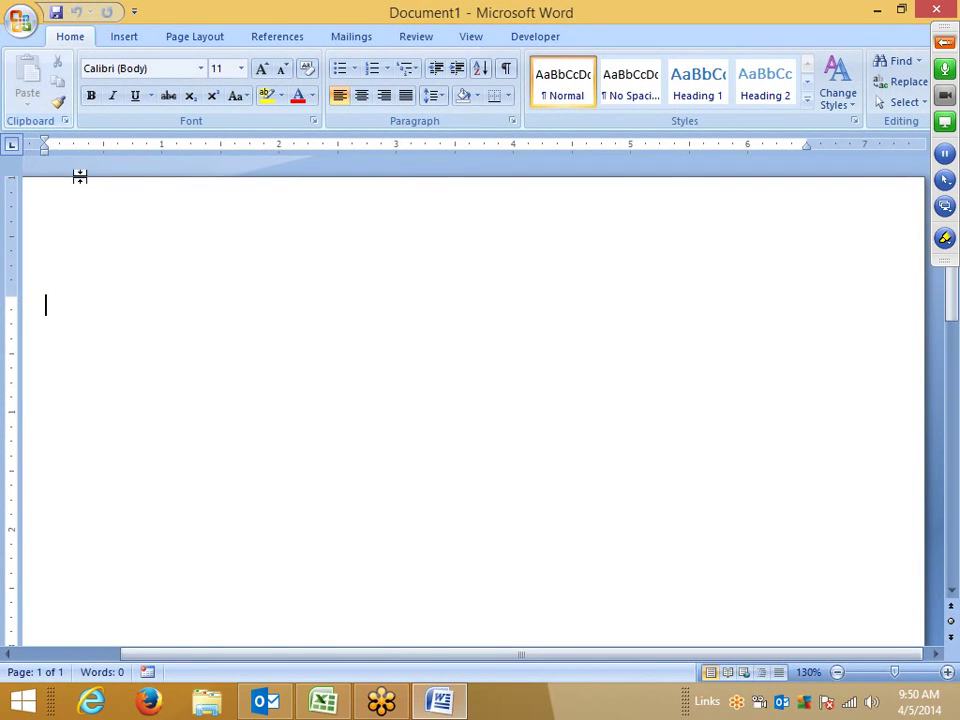
key(alt+Tab)
key(ctrl+c)
key(alt+Tab)
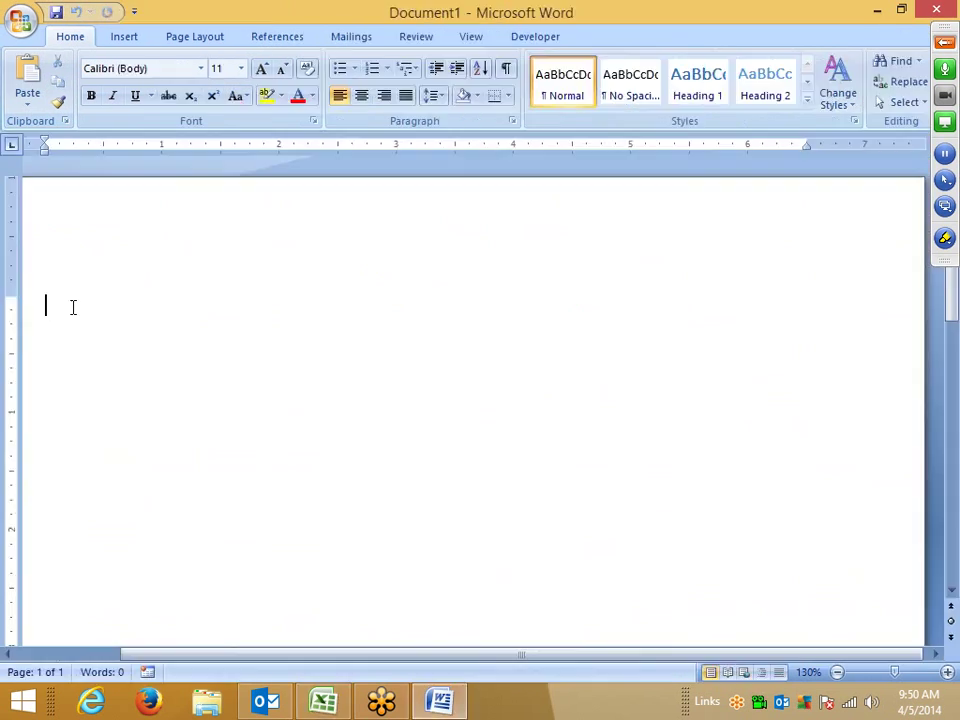
Step: Paste-link the table into Word as an Excel worksheet object and double-click it to open the source
click(28, 104)
click(38, 146)
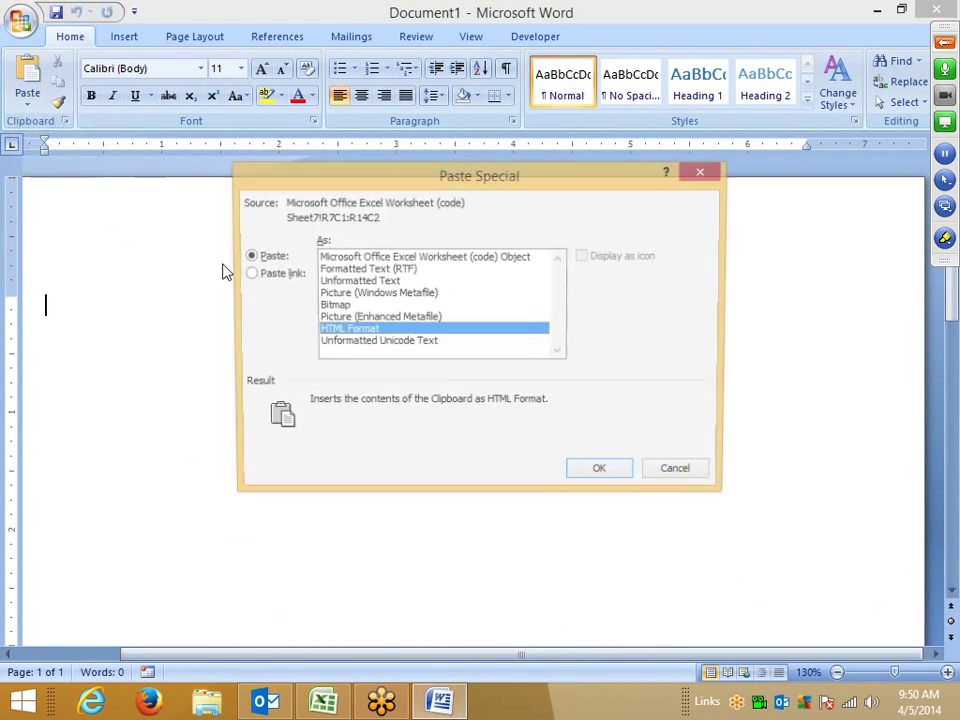
click(266, 276)
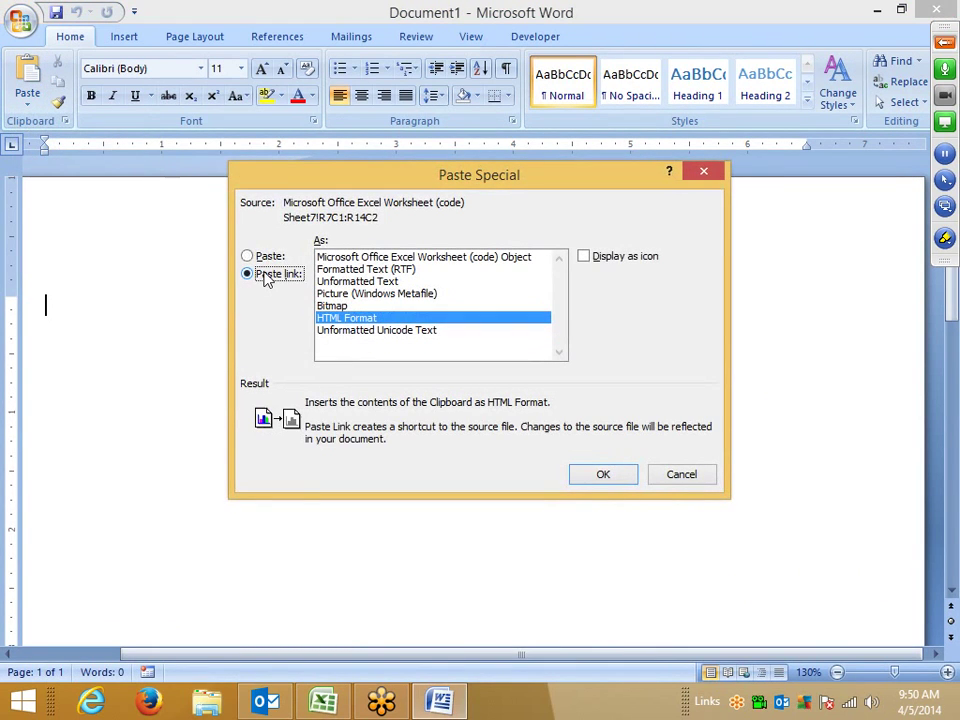
click(380, 258)
click(603, 475)
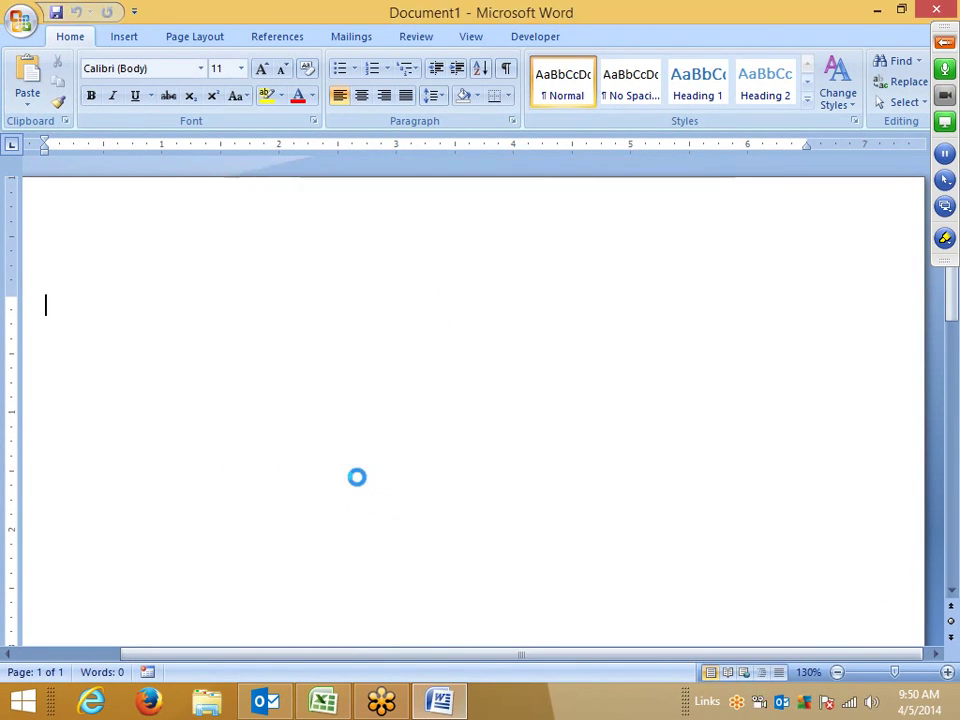
click(139, 403)
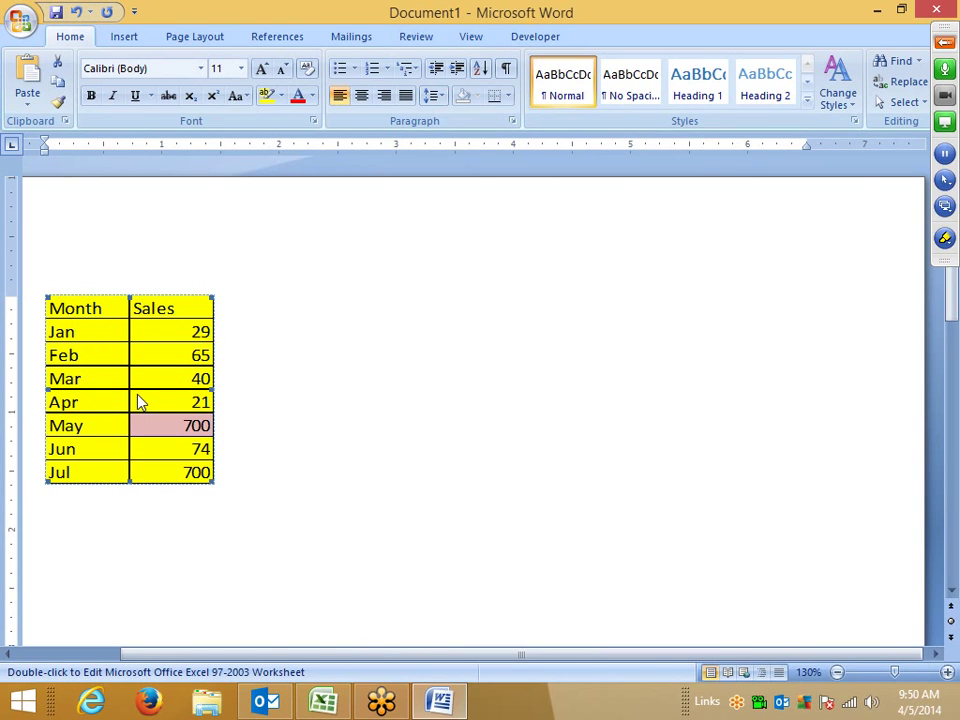
double_click(139, 403)
Step: Fill Mar's sales cell B10 light blue and confirm the Word copy updates
click(124, 352)
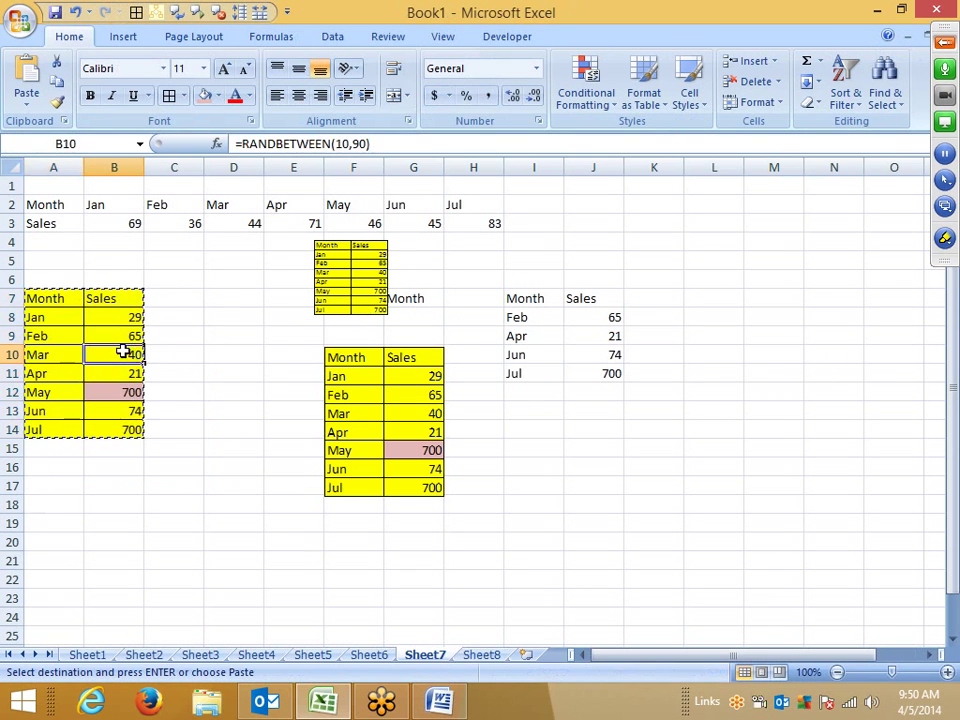
click(217, 96)
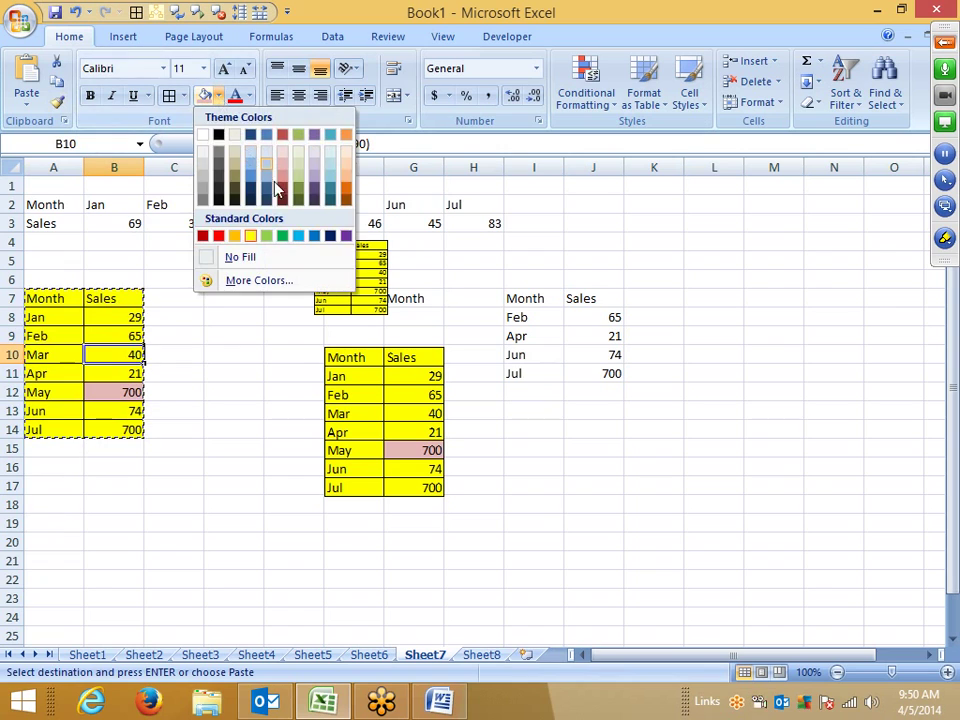
click(298, 236)
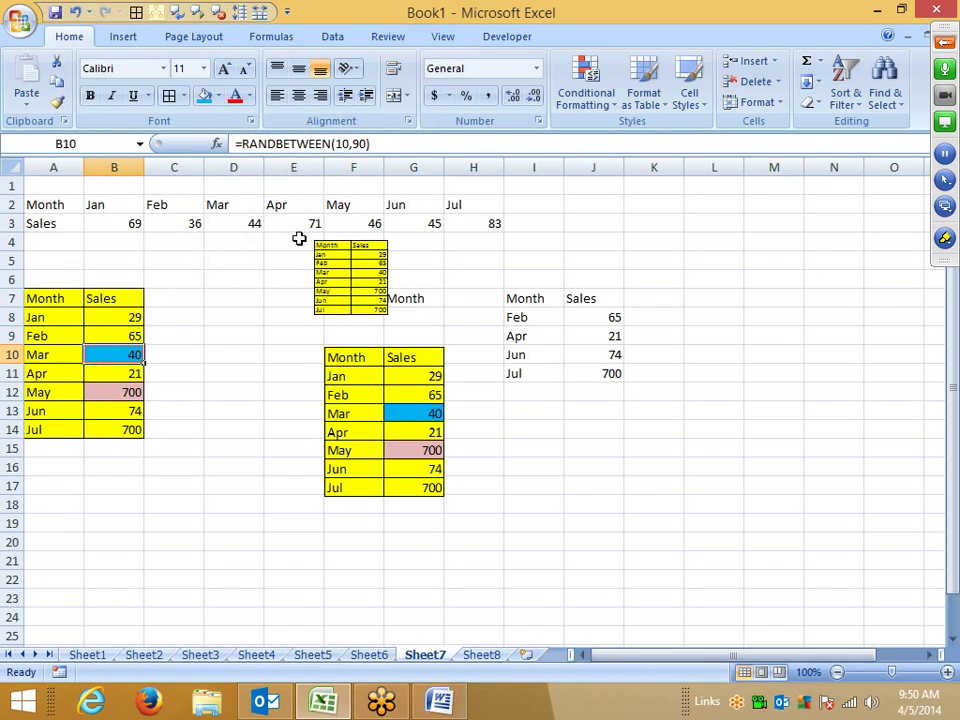
key(alt+Tab)
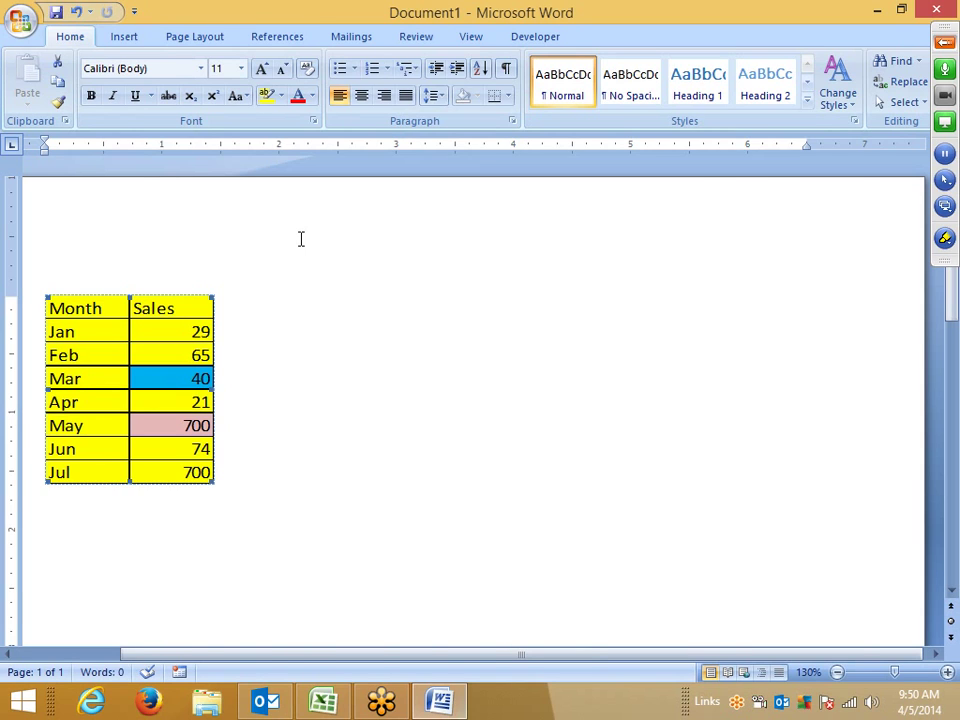
key(alt+Tab)
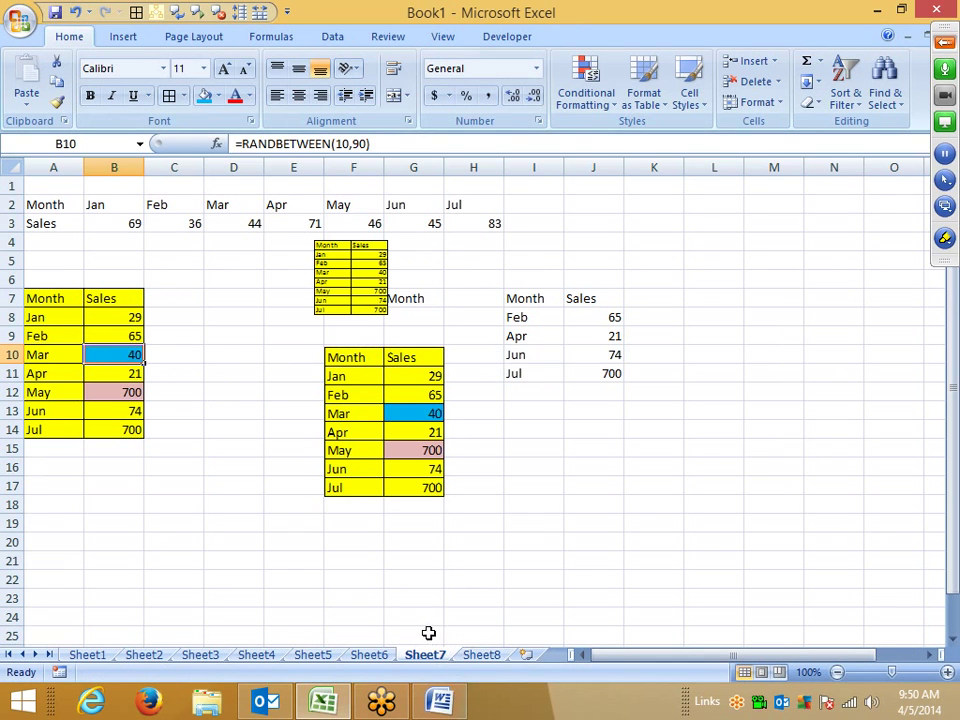
Step: Delete rows 4 to 18 beneath the Month/Sales data
click(473, 579)
drag(12, 242, 10, 505)
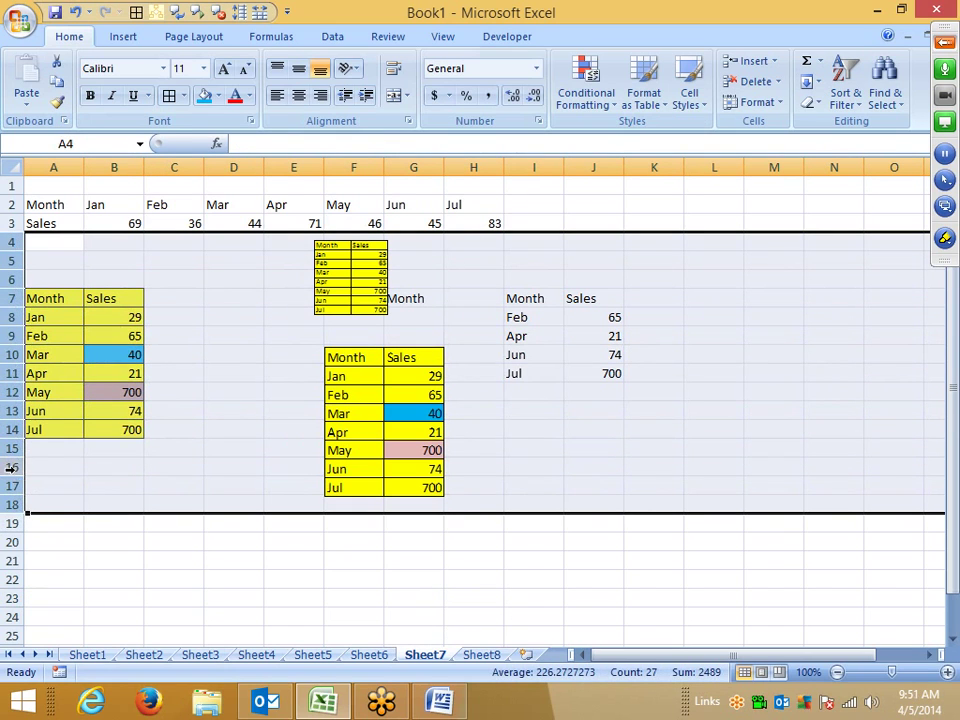
right_click(10, 467)
click(134, 351)
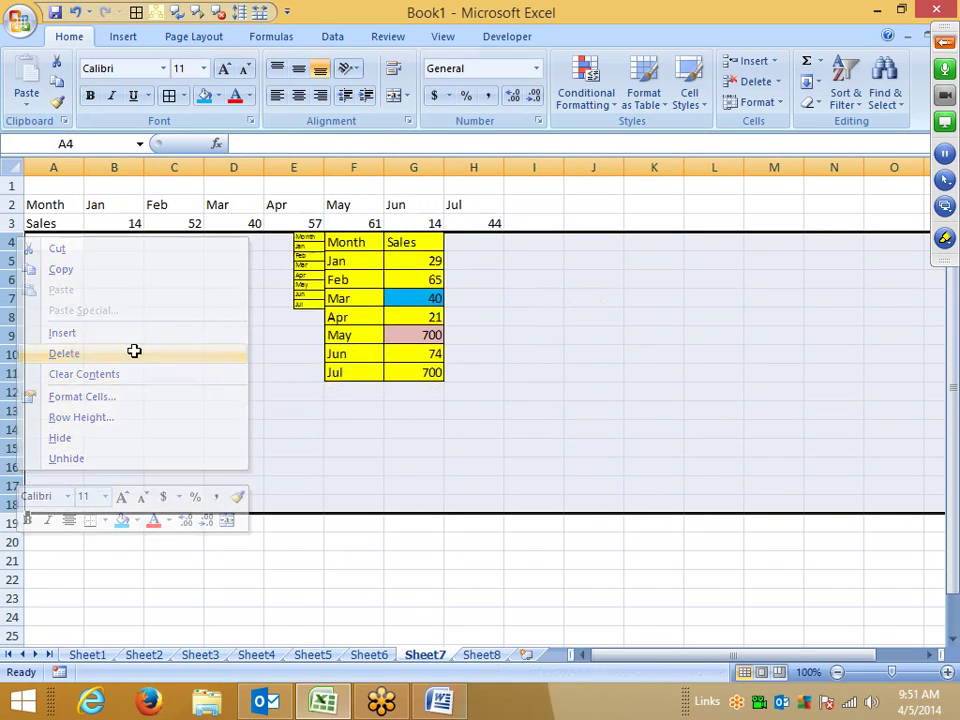
Step: Delete the large and small yellow linked pictures left below the data
click(356, 362)
key(Delete)
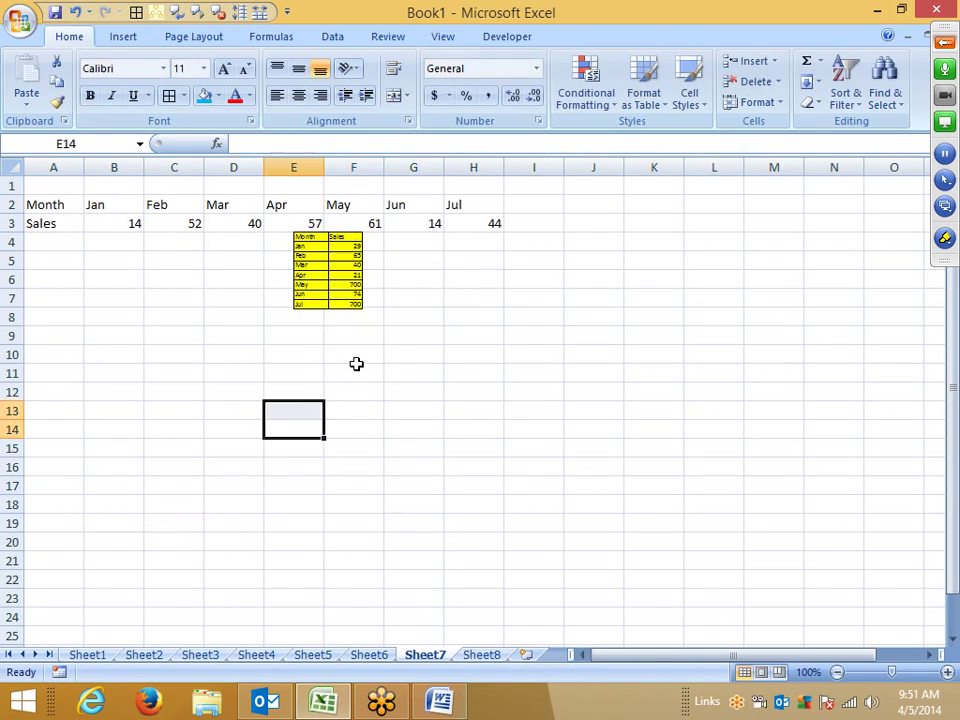
click(321, 281)
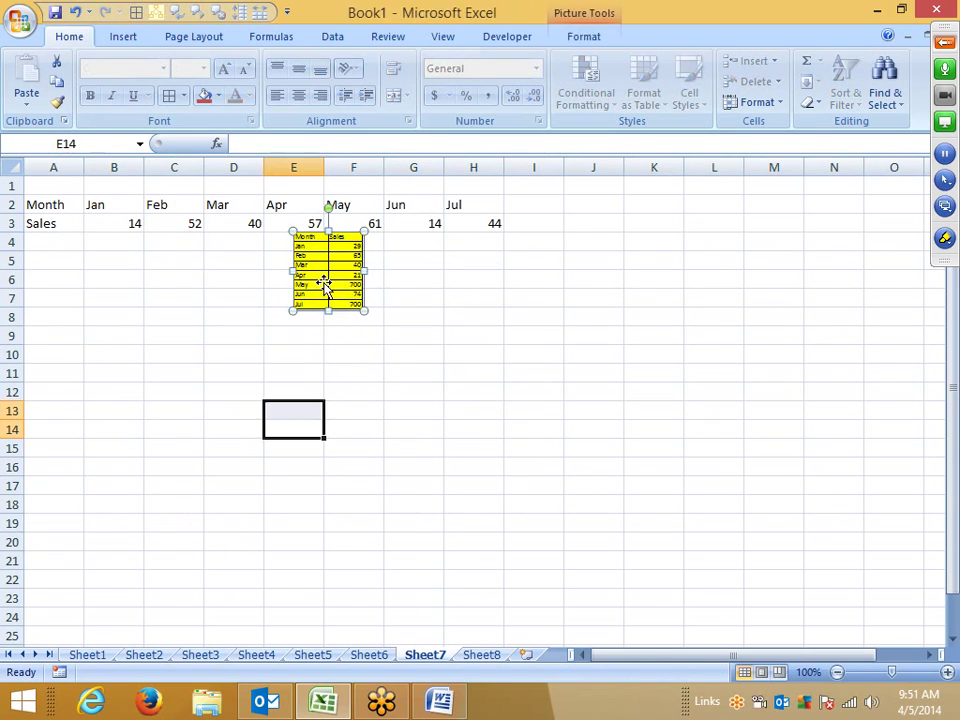
click(287, 393)
key(F9)
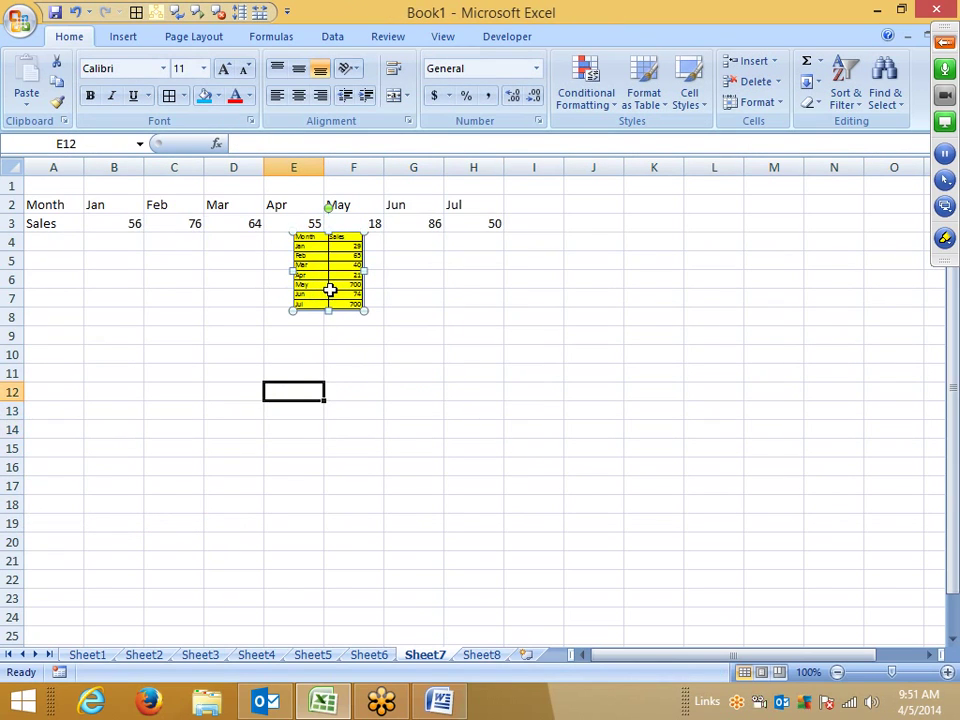
click(355, 373)
drag(372, 278, 486, 392)
click(474, 390)
key(Delete)
Step: Narrow columns A to H to fit their contents
drag(534, 440, 152, 34)
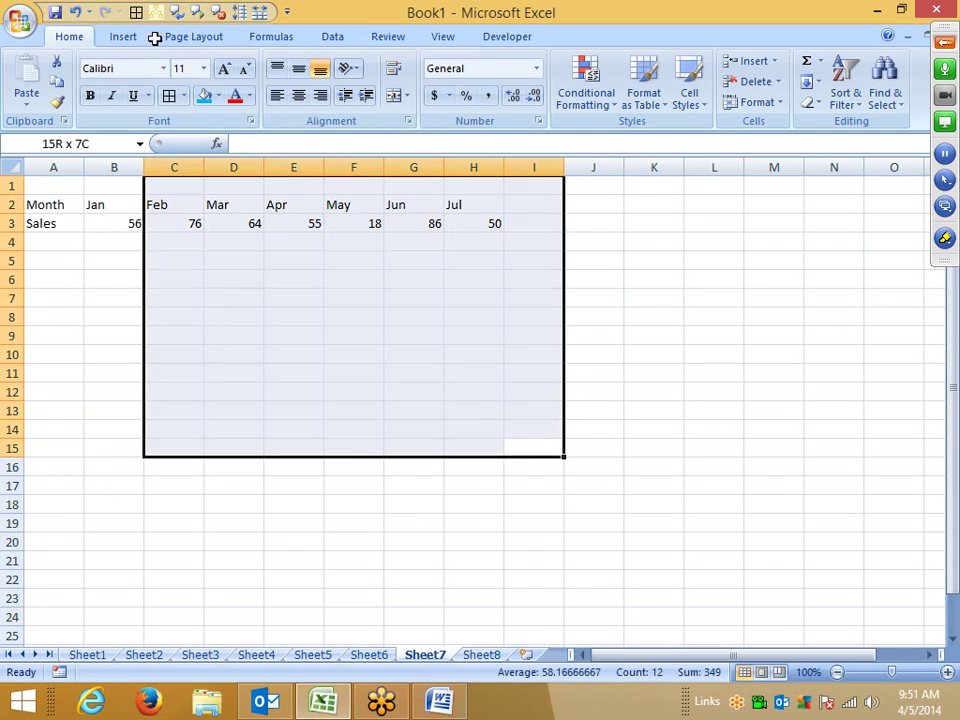
click(258, 190)
drag(62, 172, 257, 176)
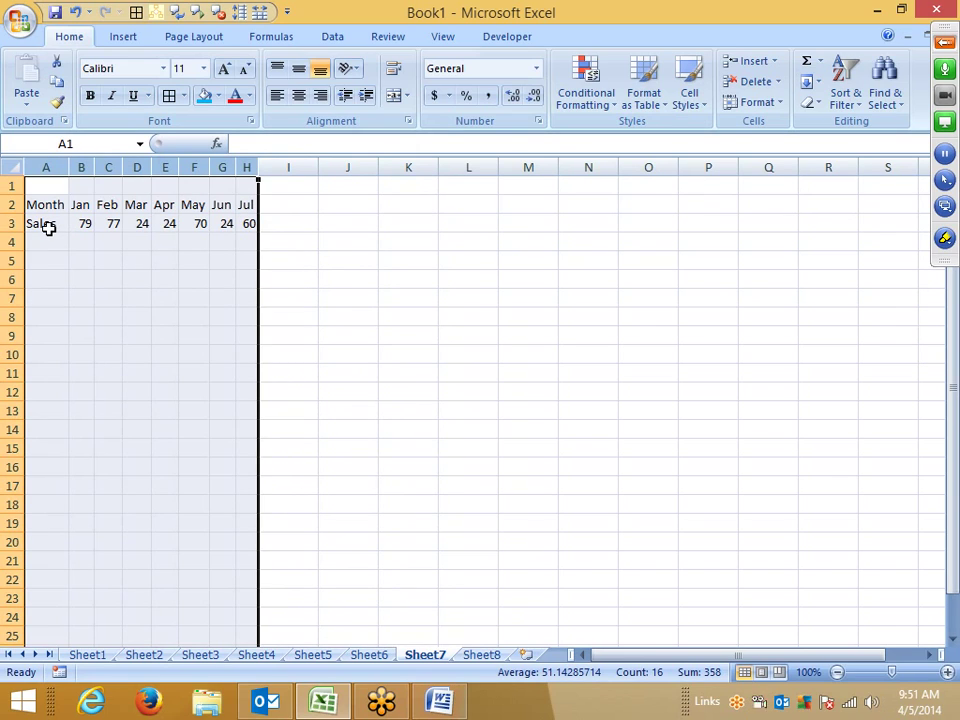
click(191, 298)
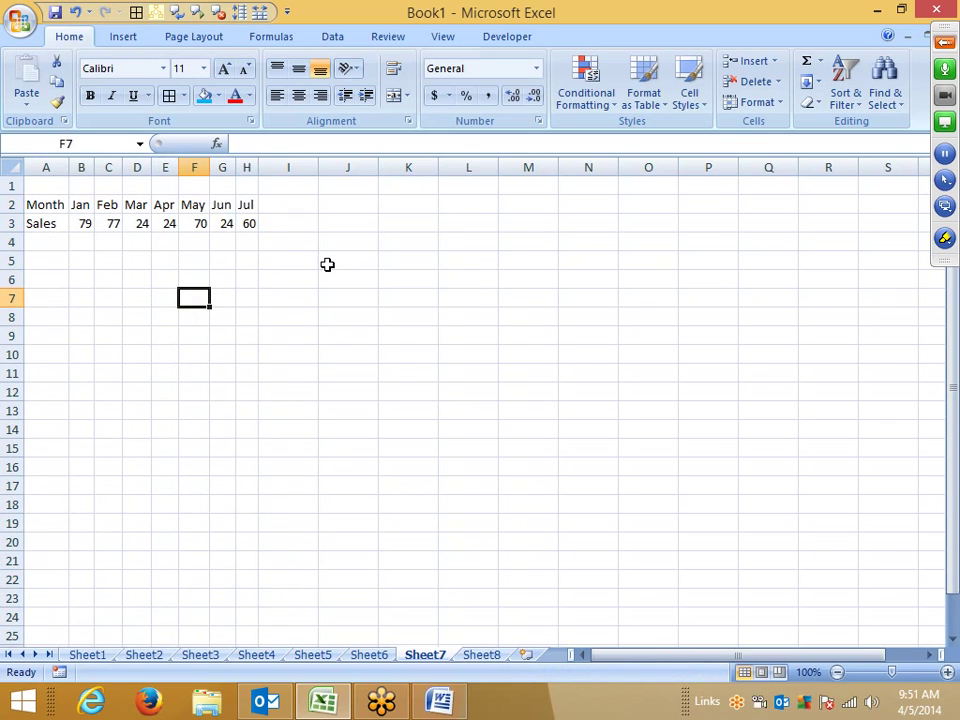
Step: Copy the Month/Sales table in A2:H3, then go to the Windows Start screen
right_click(308, 297)
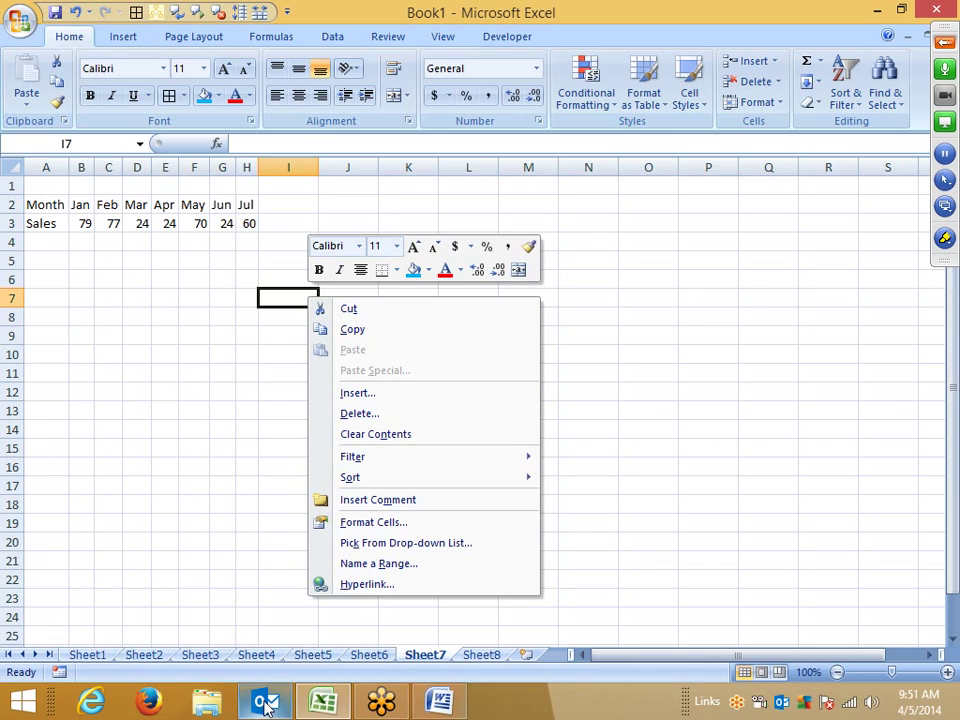
drag(55, 207, 122, 223)
drag(228, 224, 249, 222)
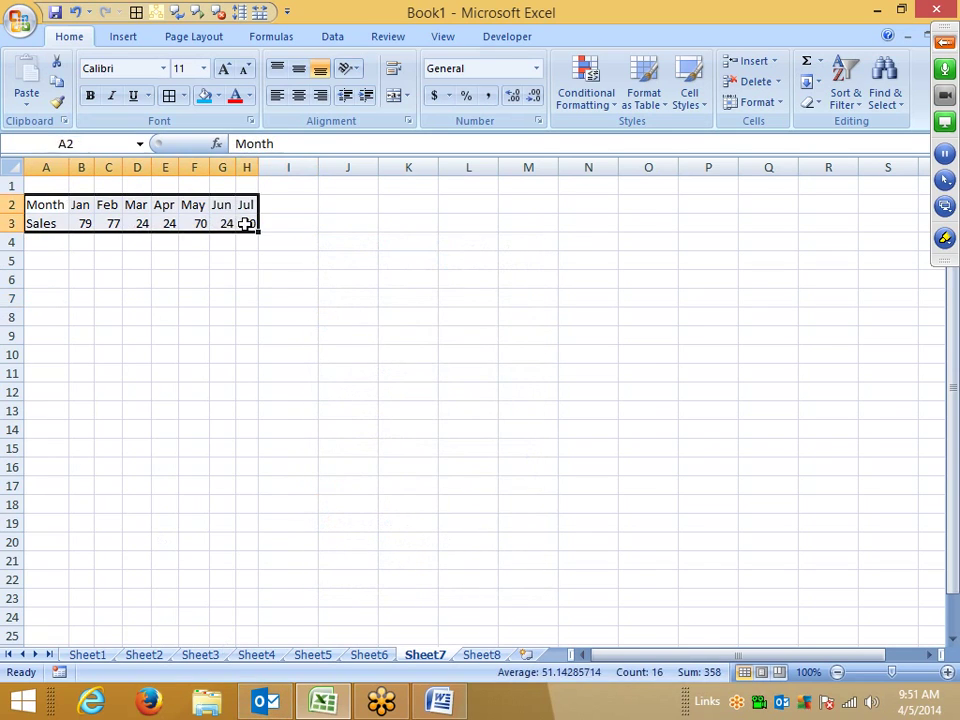
key(ctrl+c)
key(alt+Tab)
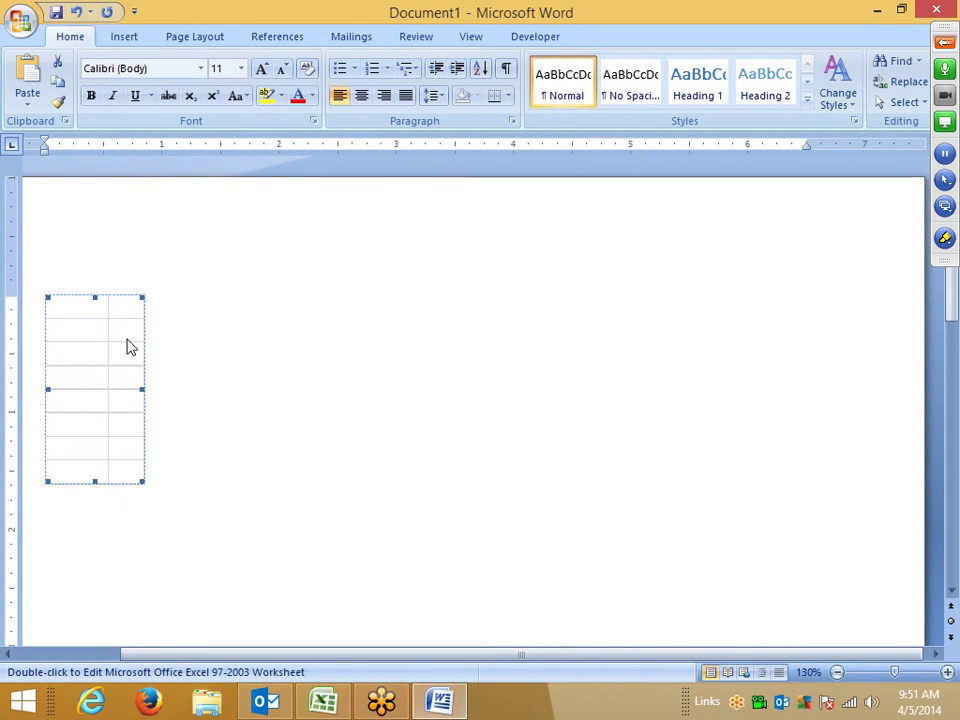
key(super)
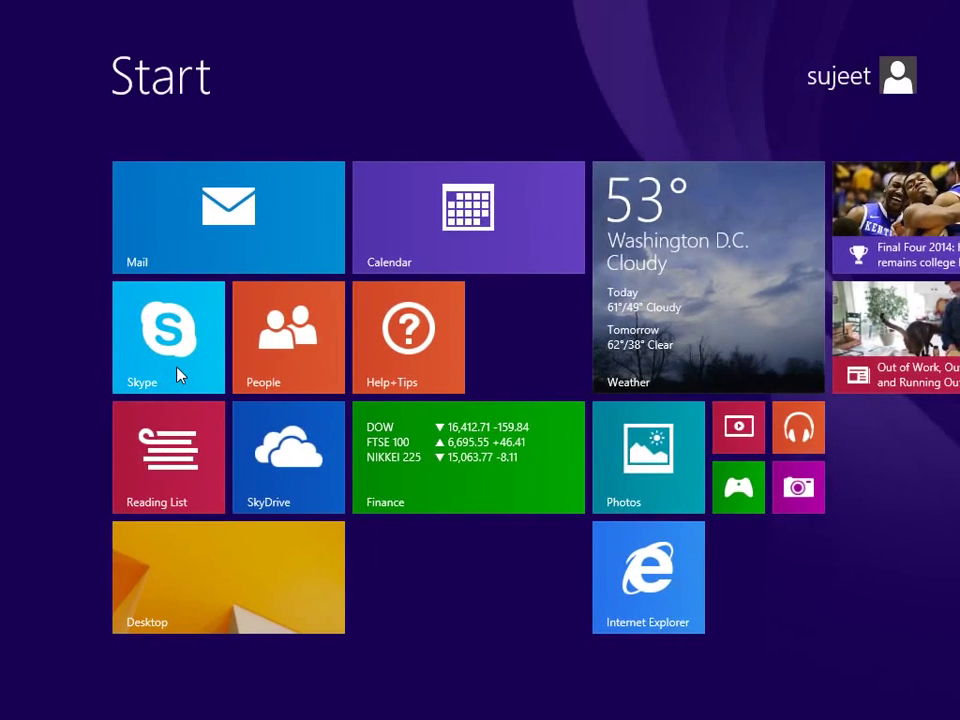
Step: Search 'ou' from Start, launch Outlook 2013, and open the account's Inbox
text(outlook 2013)
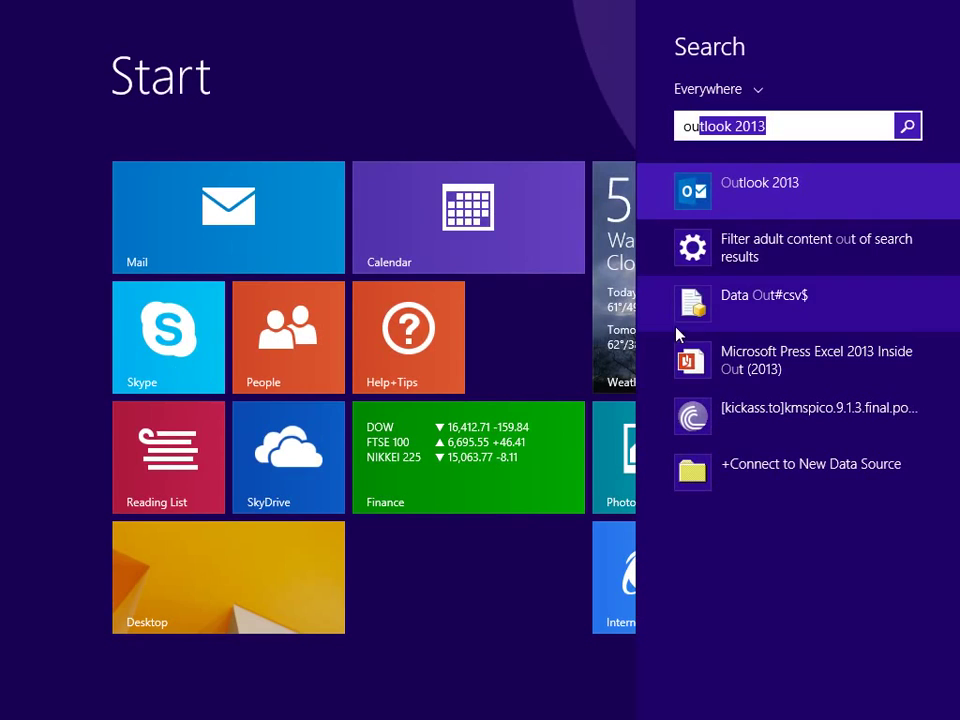
click(707, 203)
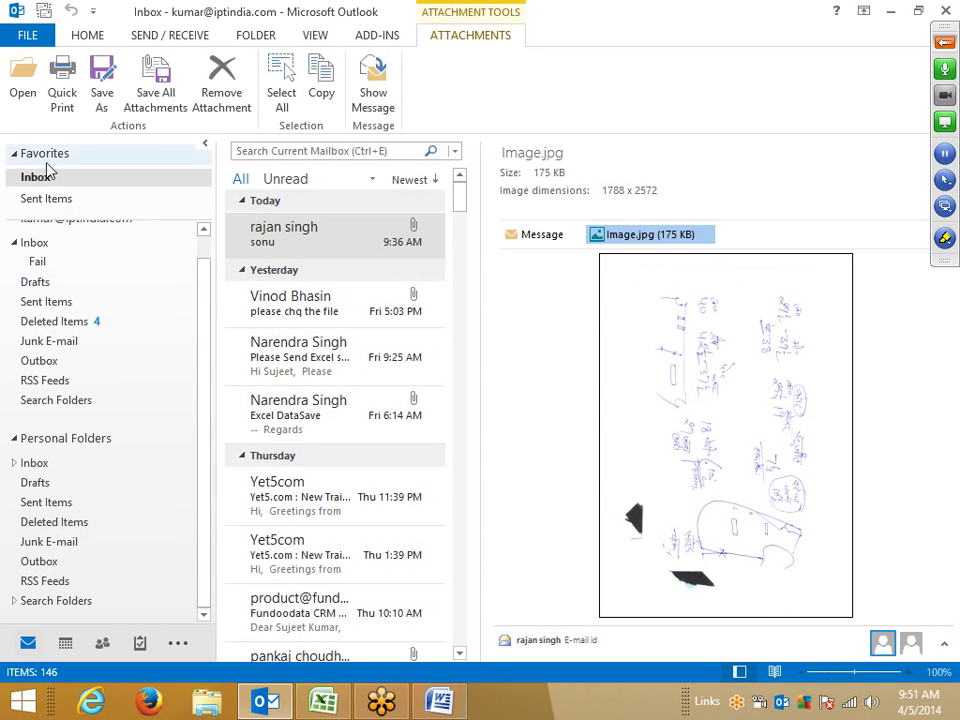
click(45, 247)
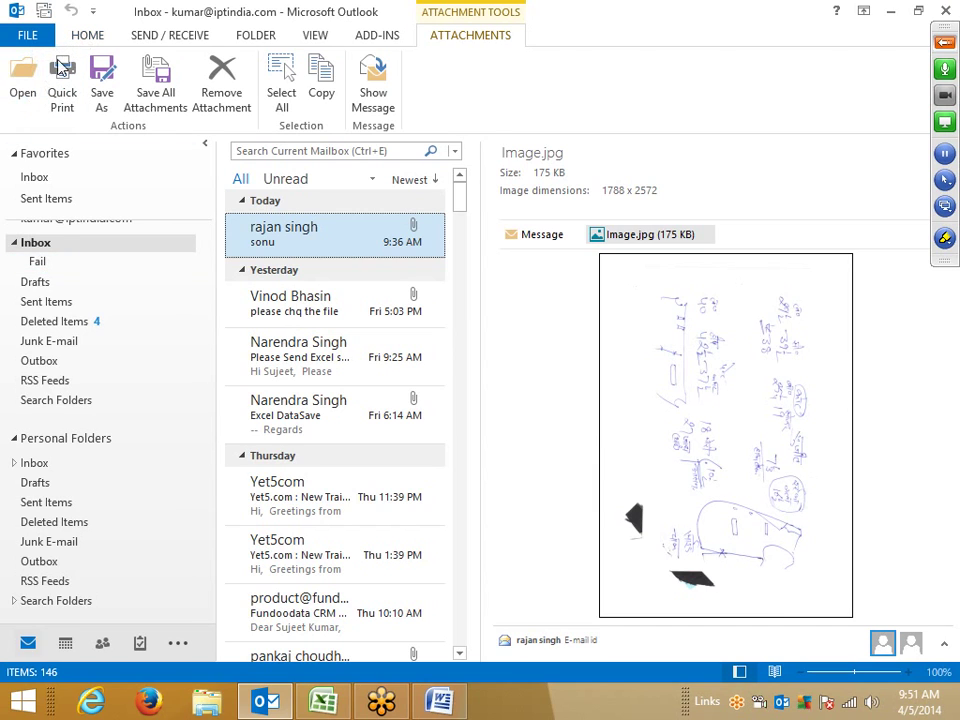
Step: Paste the table into a new email as a linked Microsoft Office Excel Worksheet Object
click(84, 40)
click(20, 82)
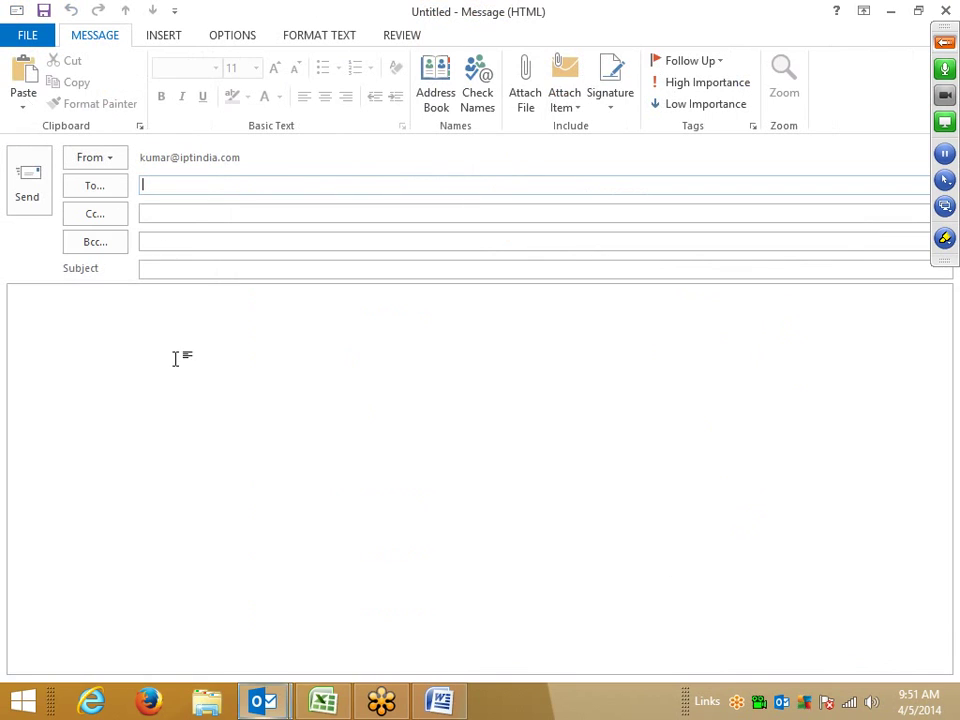
click(23, 106)
click(54, 180)
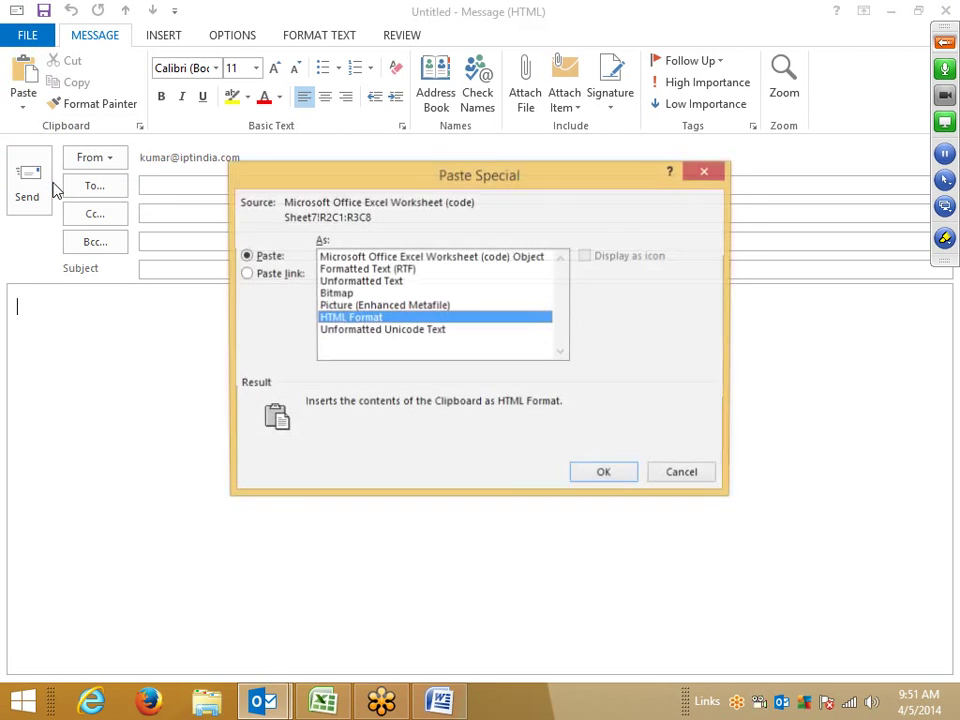
click(255, 274)
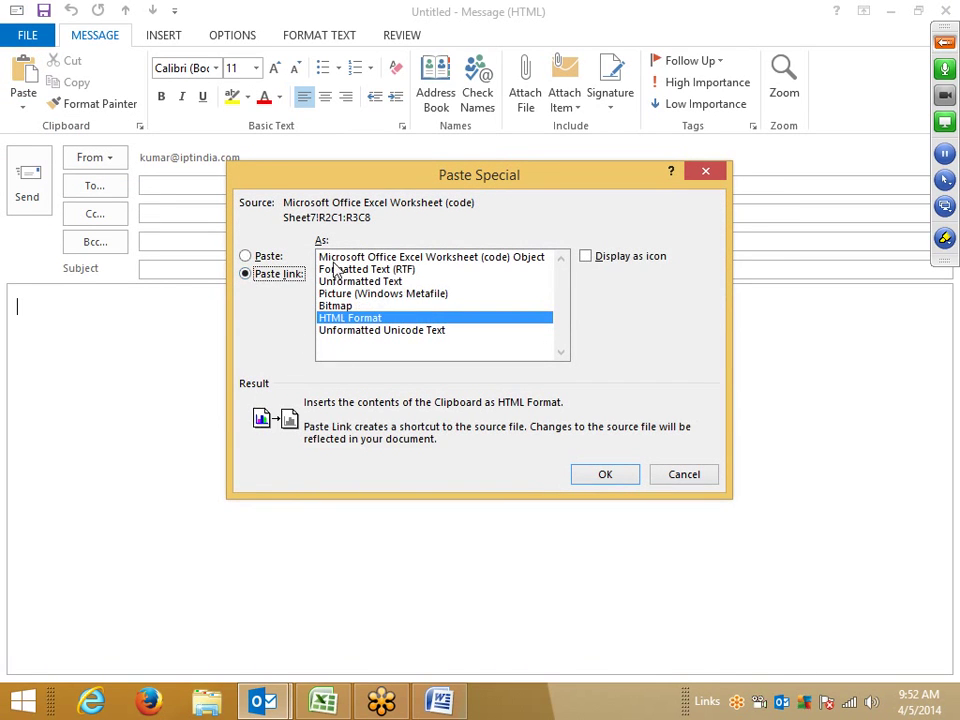
click(333, 258)
click(605, 474)
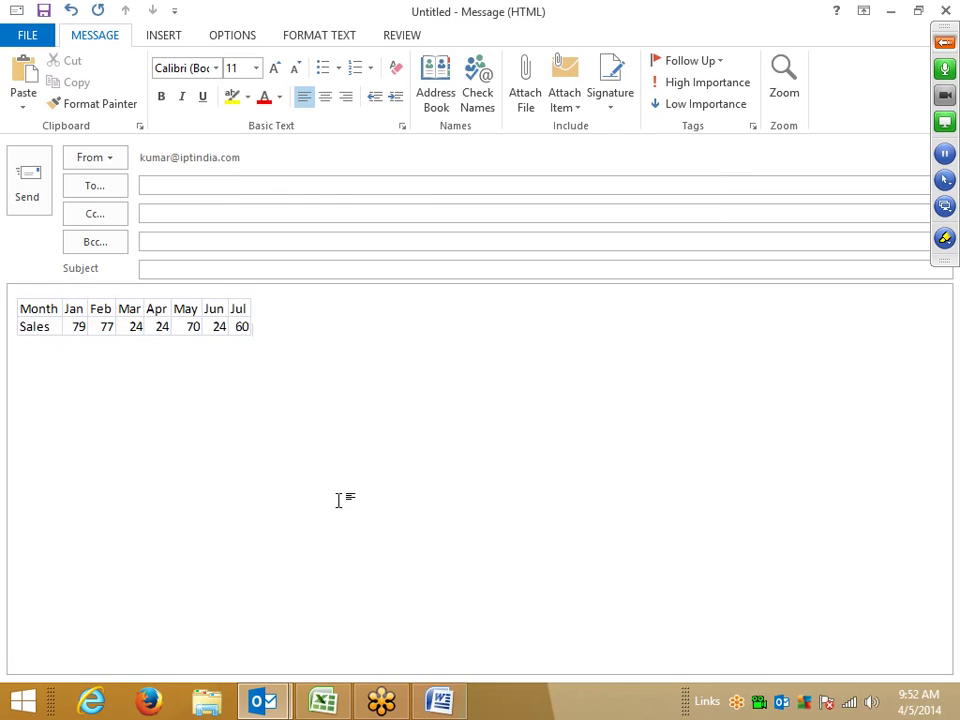
key(alt+Tab)
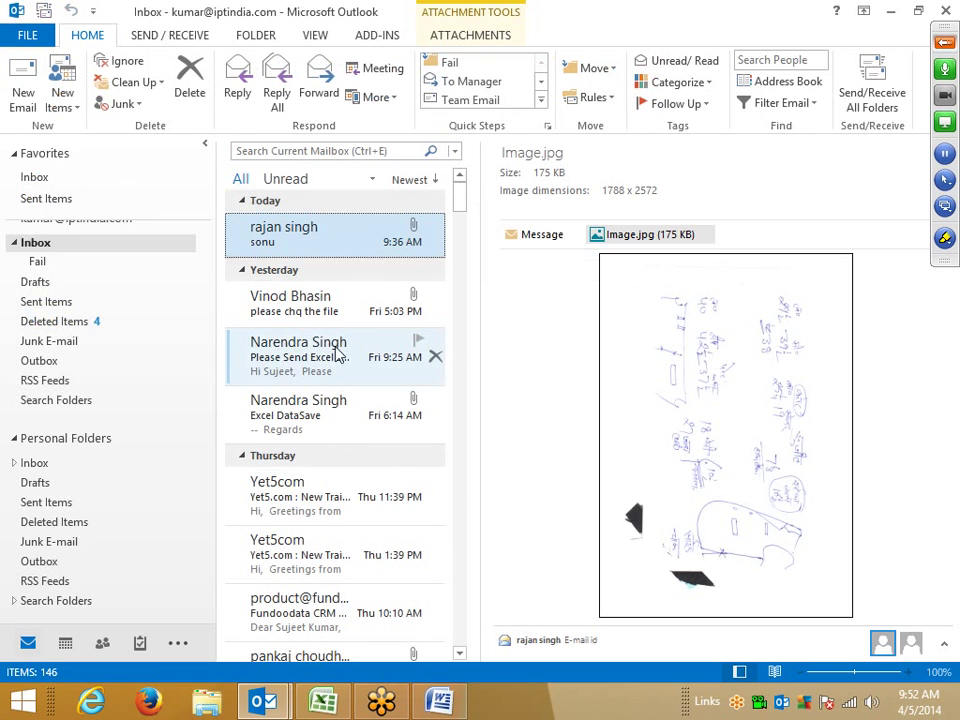
Step: Change April's sales in cell E3 to 500, then return to the draft message
click(330, 704)
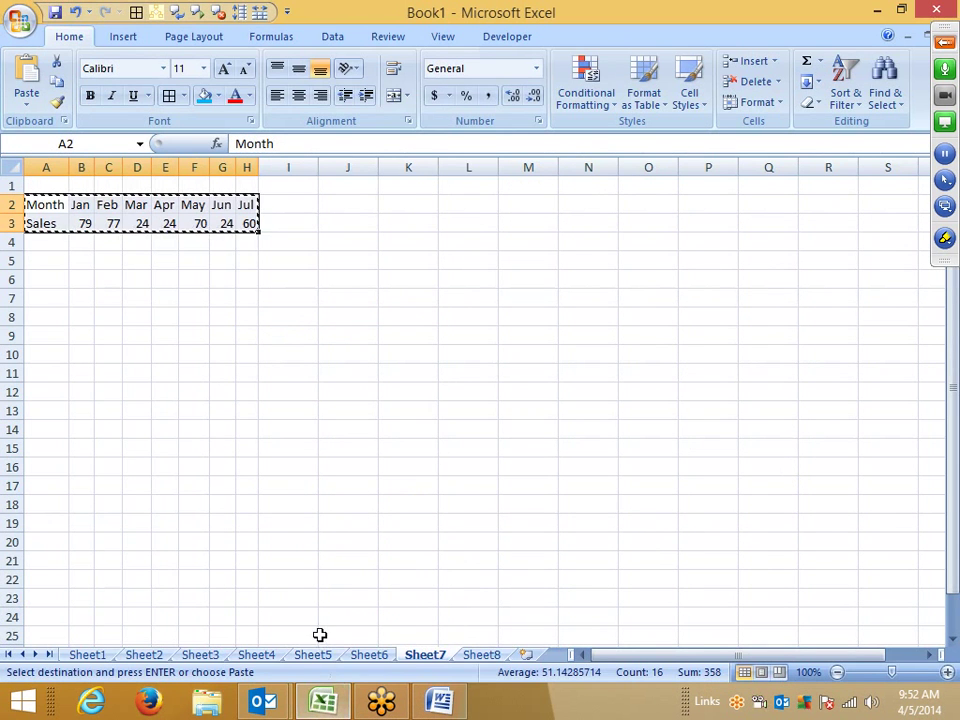
key(Escape)
click(176, 222)
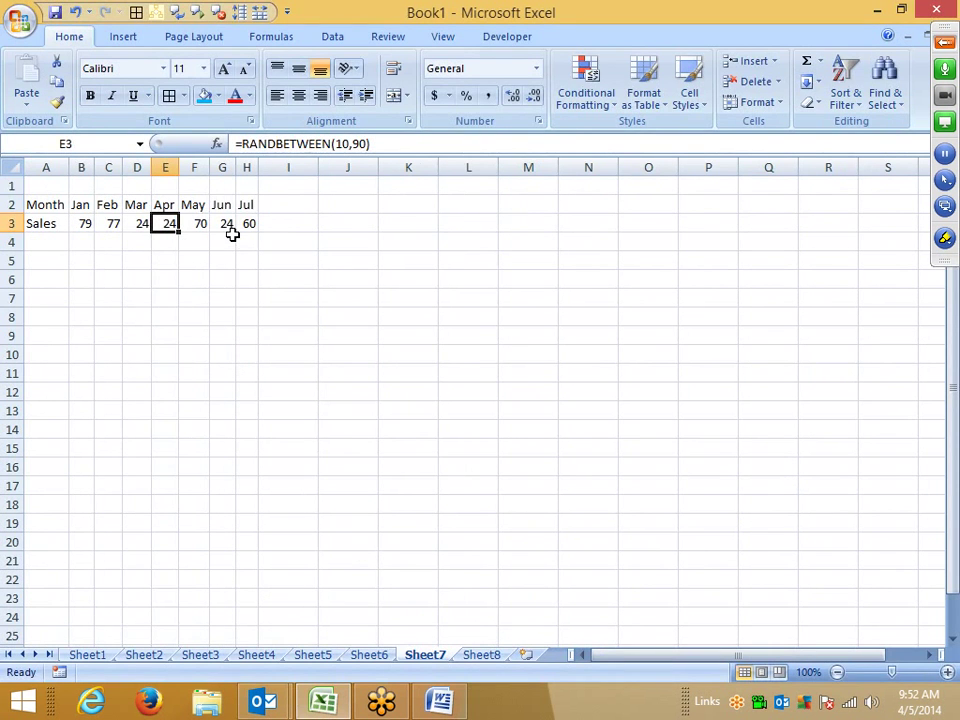
text(500)
key(Return)
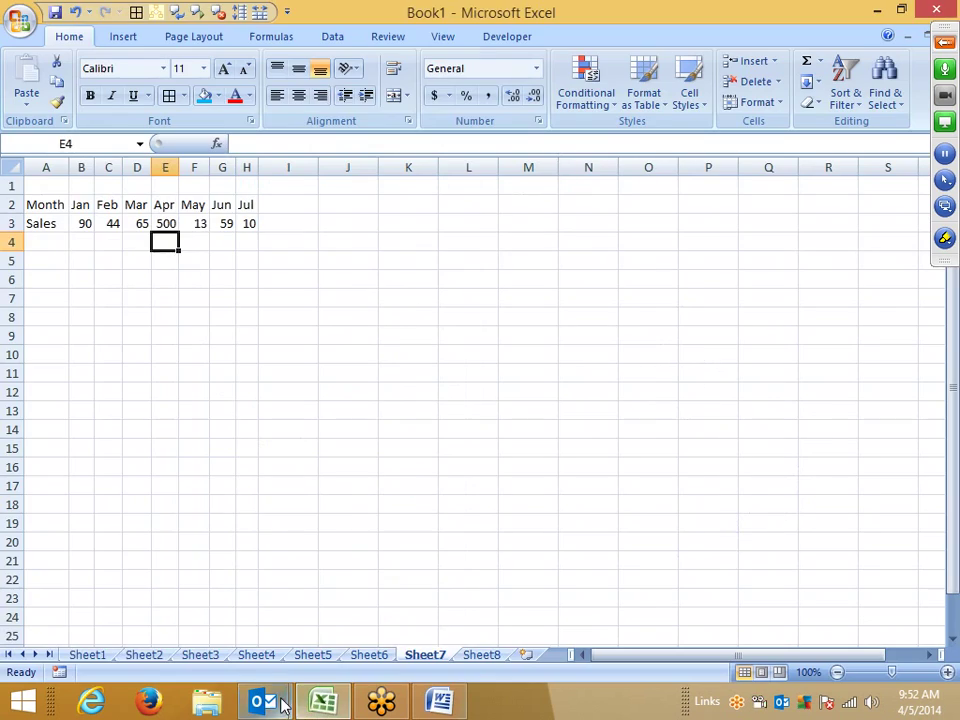
mouse_move(279, 699)
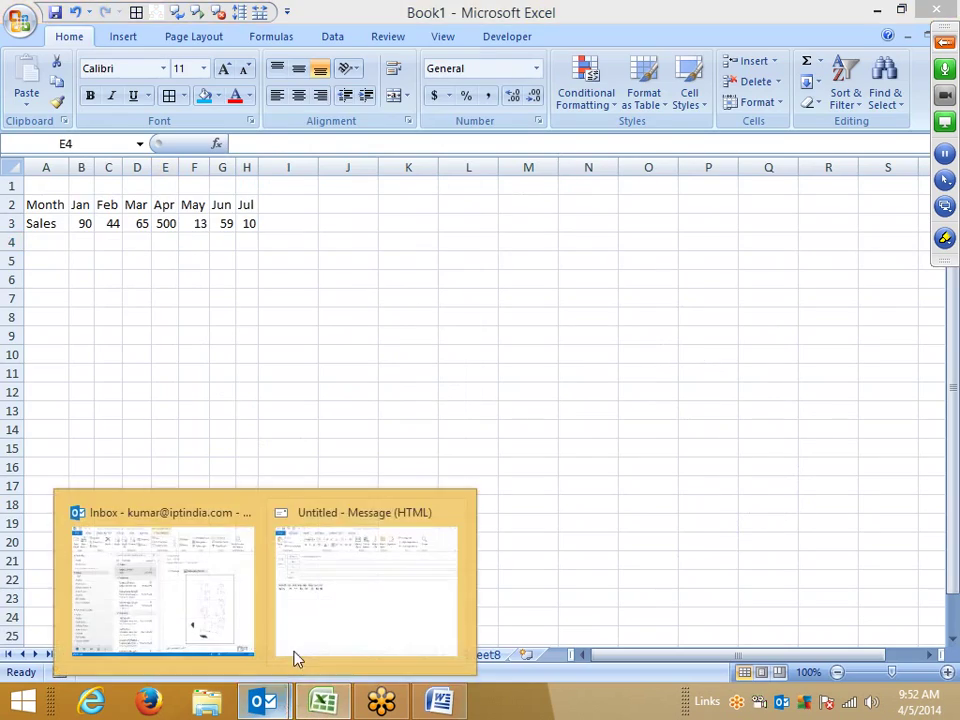
click(296, 659)
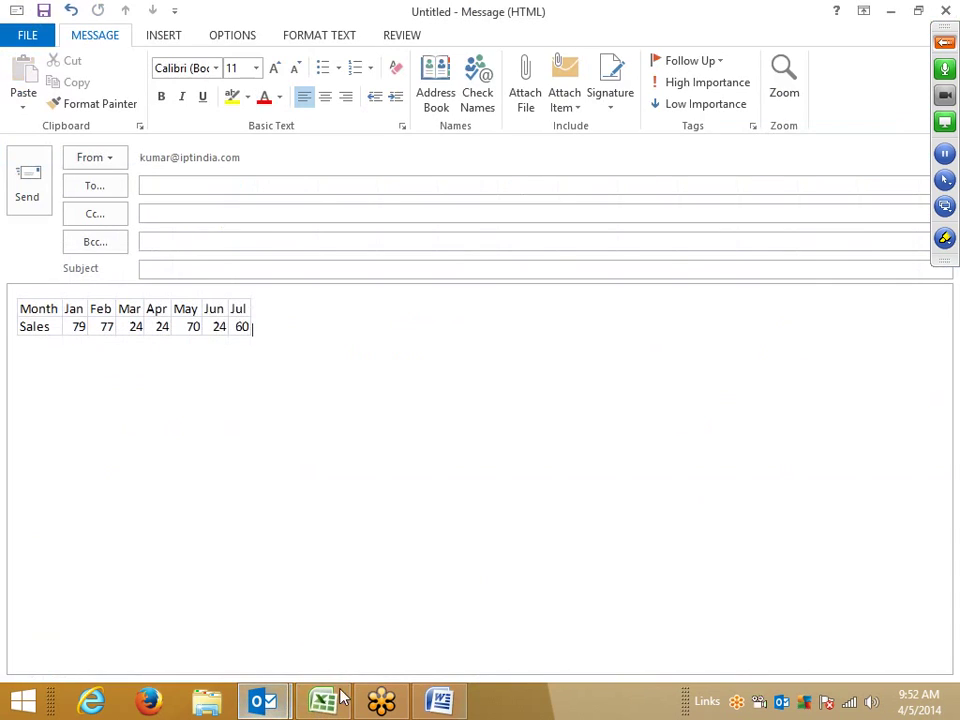
Step: Update the pasted table's link, address the message to the suggested contact, and send it
right_click(195, 314)
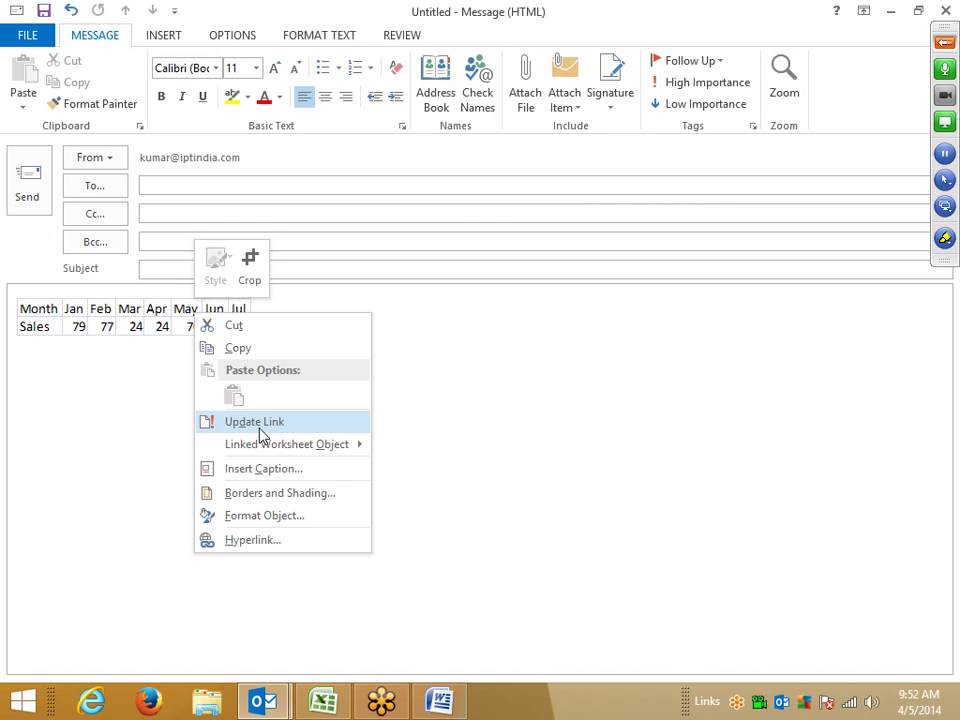
click(258, 425)
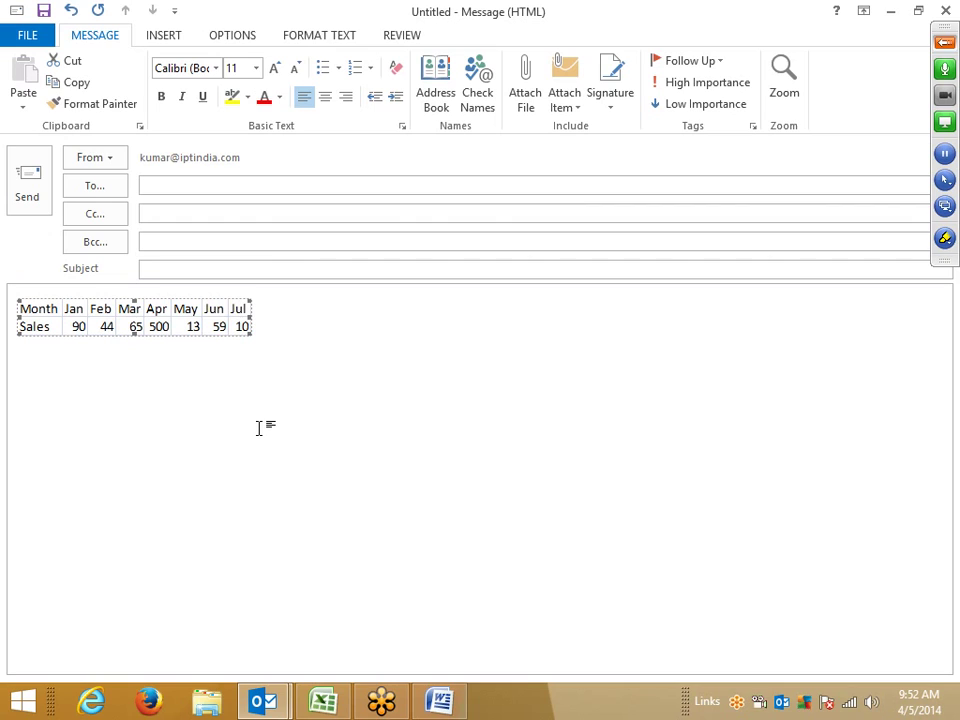
click(157, 187)
text(ku)
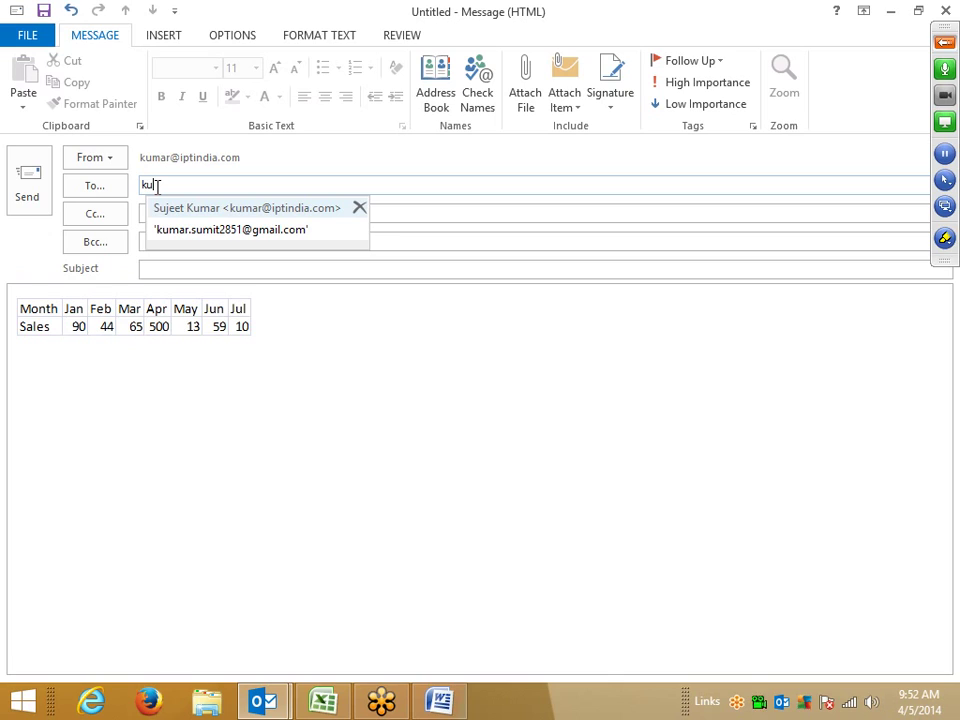
click(157, 208)
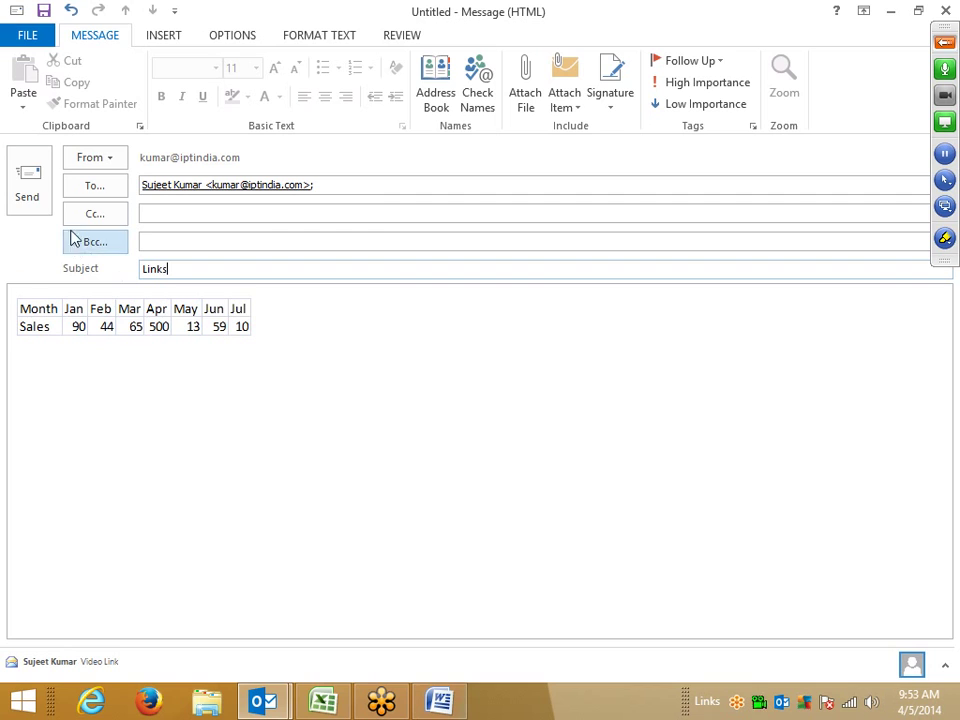
click(43, 190)
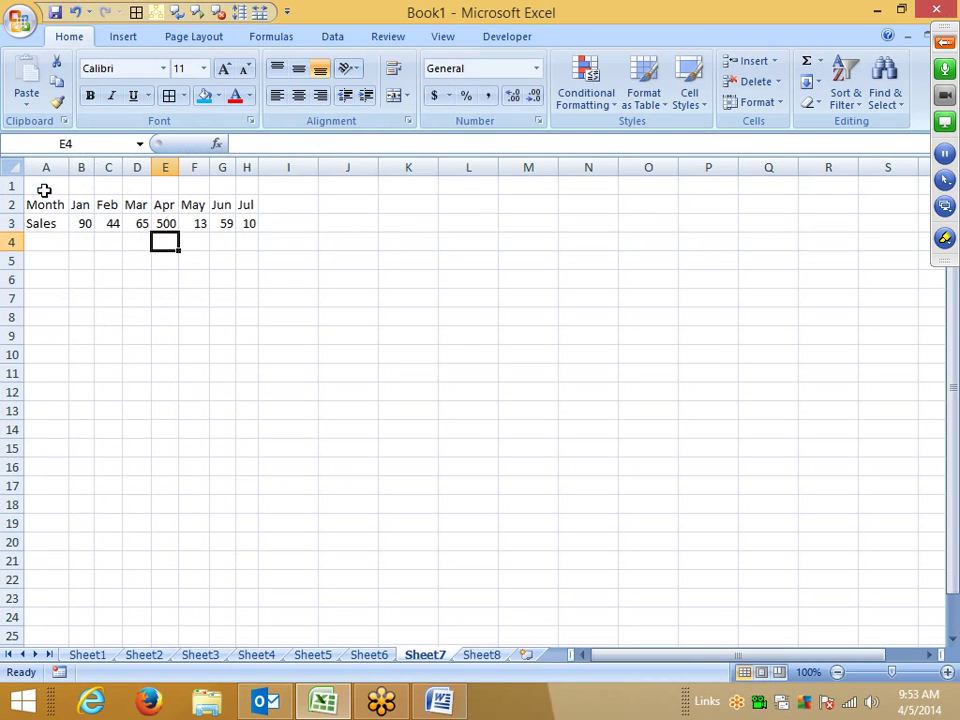
Step: Change Feb sales in cell C3 to 20, then return to the Outlook inbox
click(265, 703)
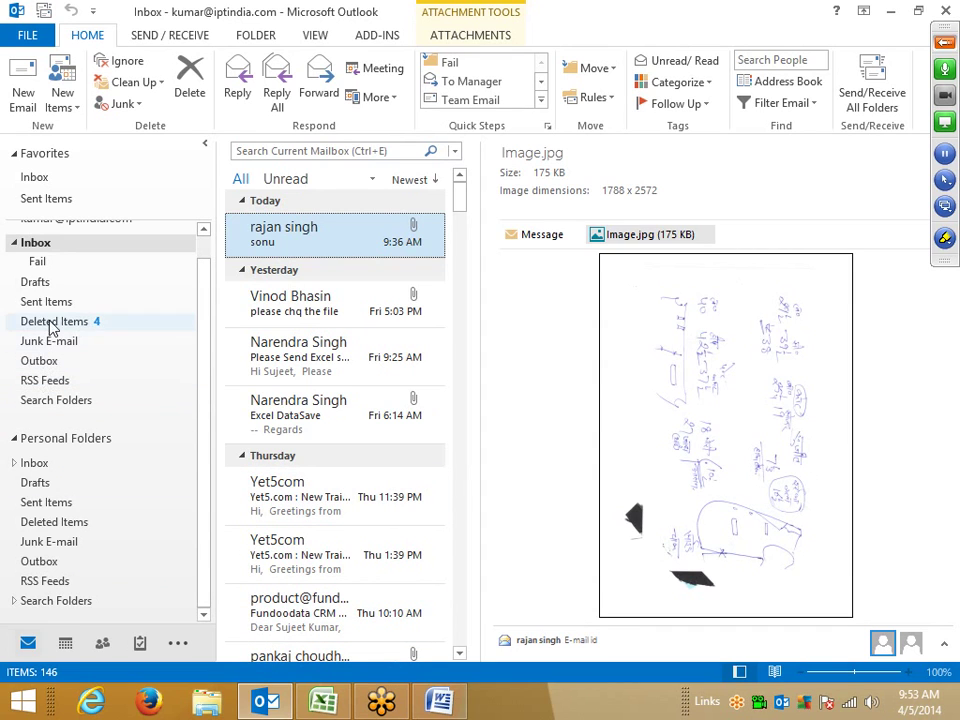
click(340, 710)
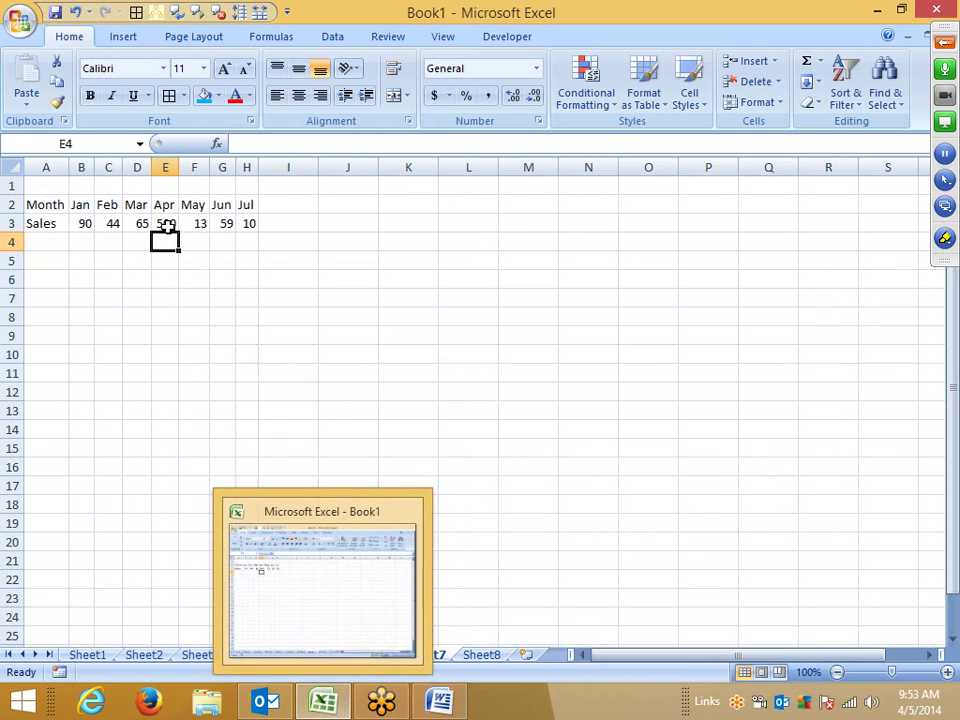
click(106, 223)
text(20)
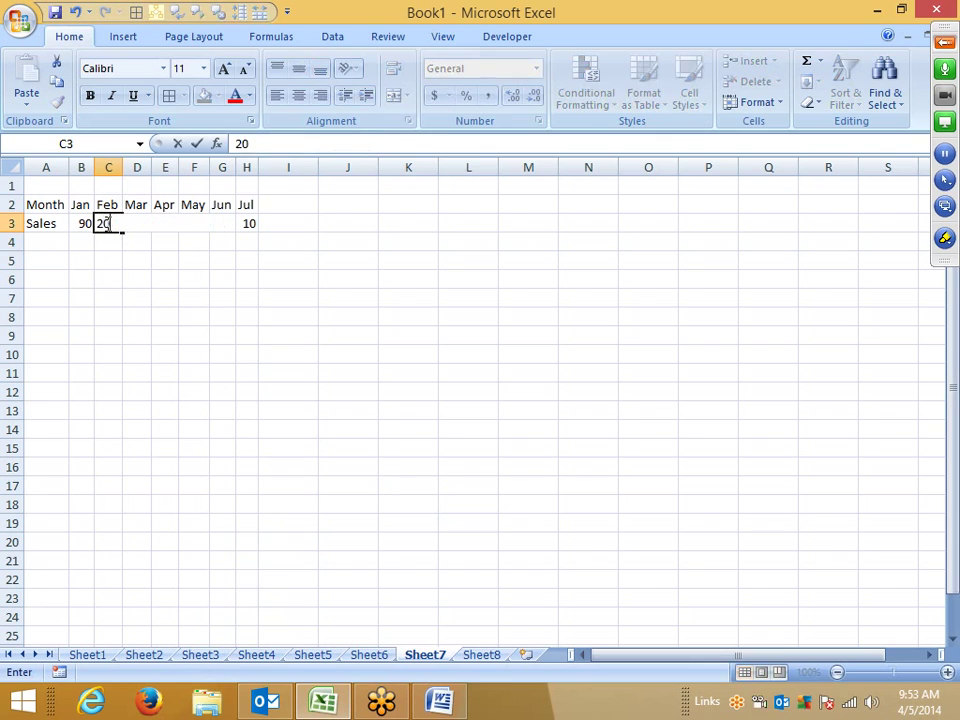
key(Return)
key(alt+Tab)
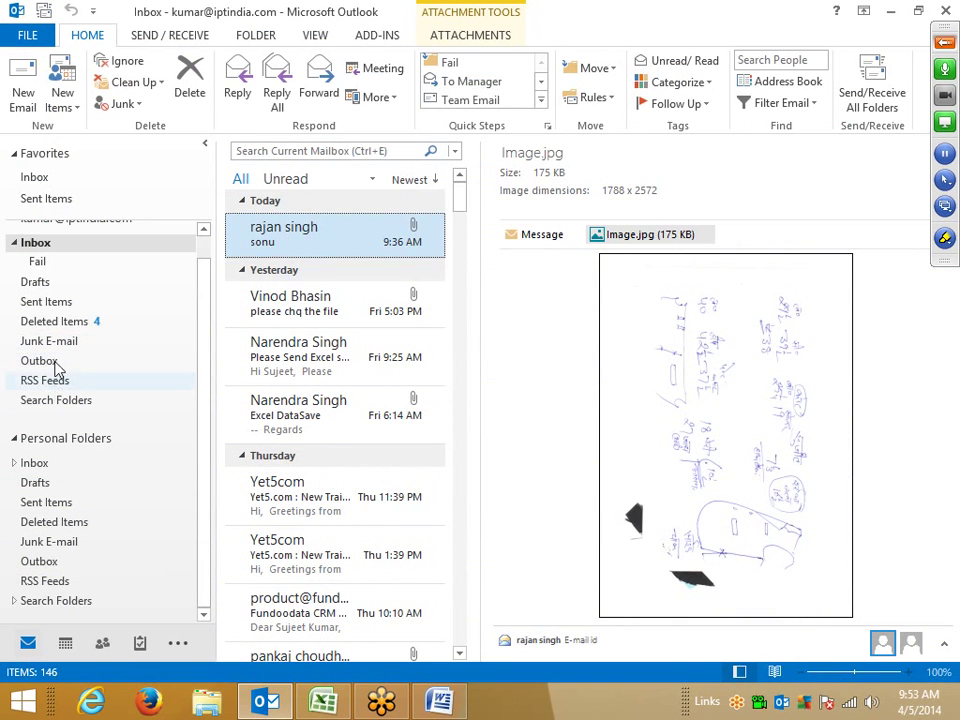
Step: Find the Links message in Sent Items and forward it
click(49, 304)
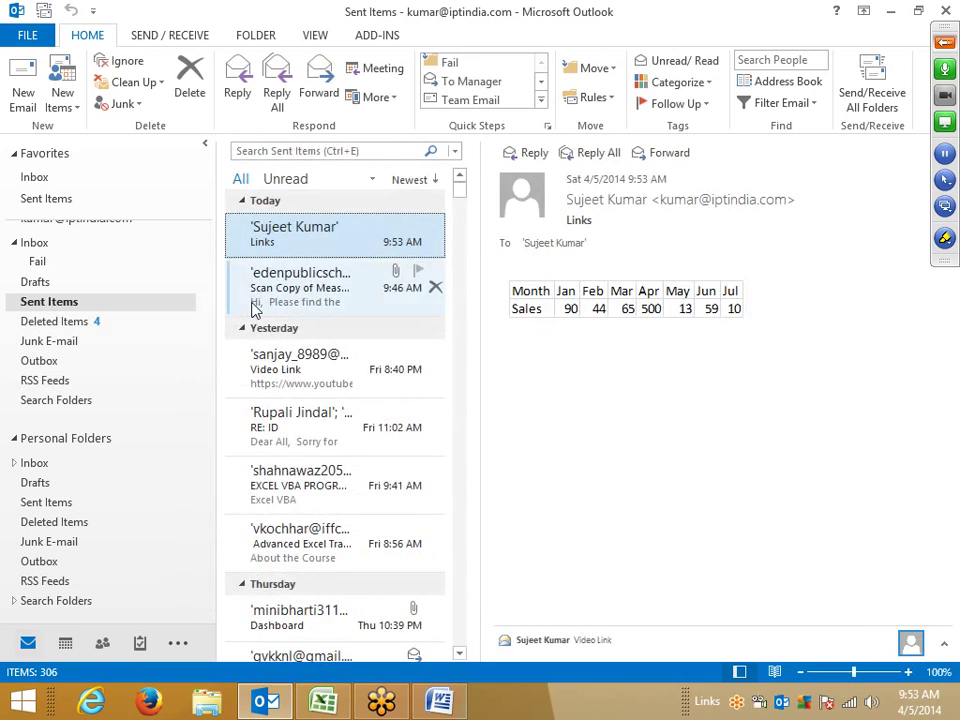
right_click(596, 312)
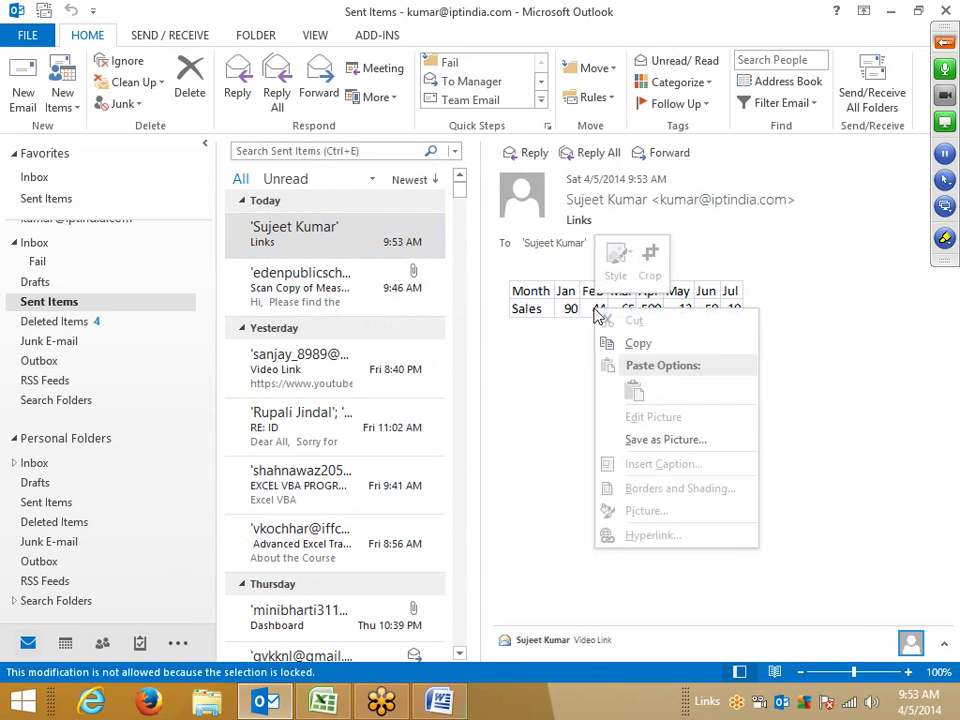
click(536, 347)
click(297, 243)
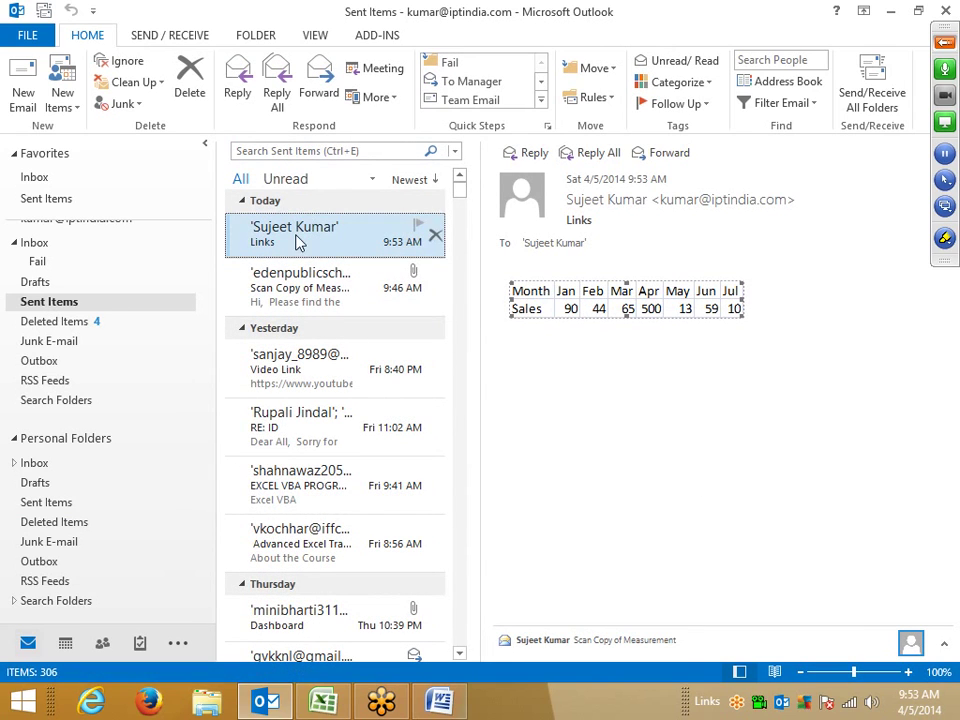
click(320, 92)
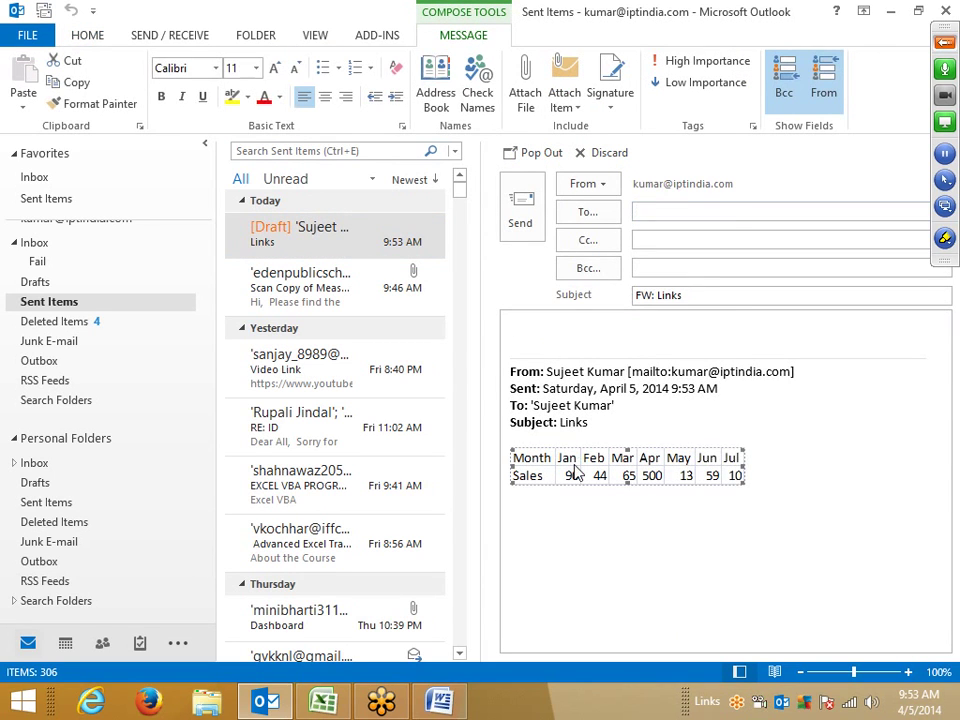
Step: Enlarge the table picture in the forward draft and convert it to a drawing object
right_click(575, 473)
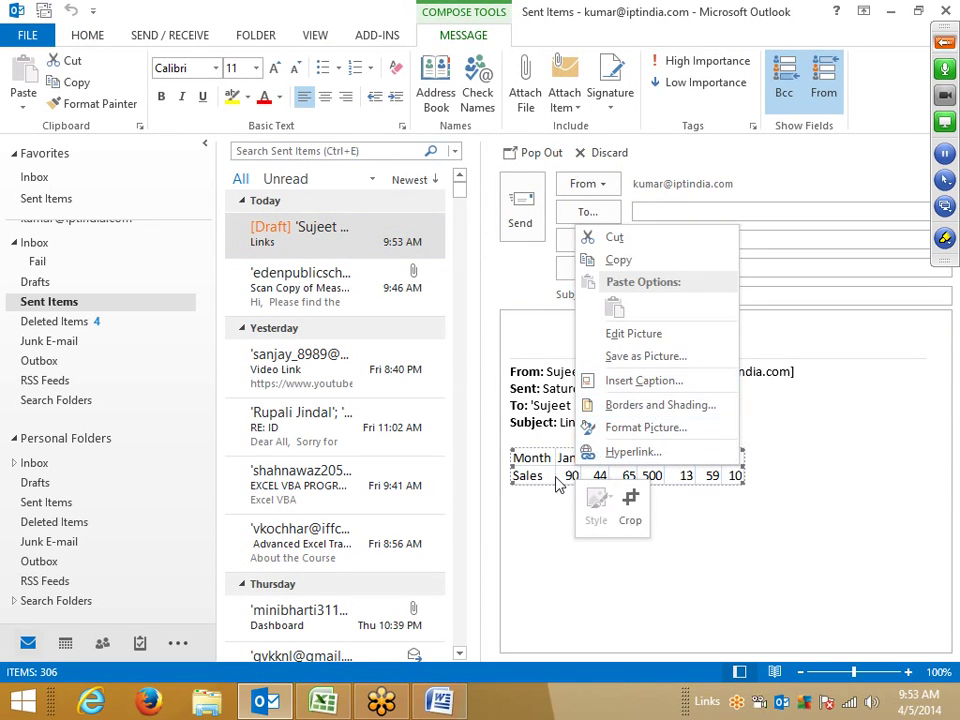
click(550, 477)
right_click(551, 479)
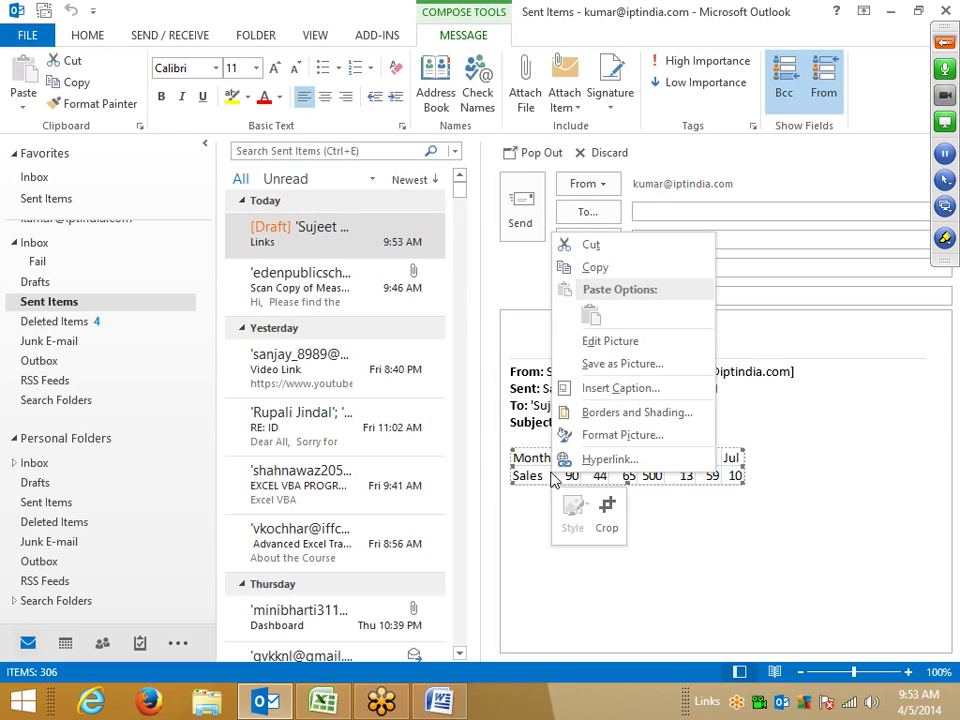
key(Escape)
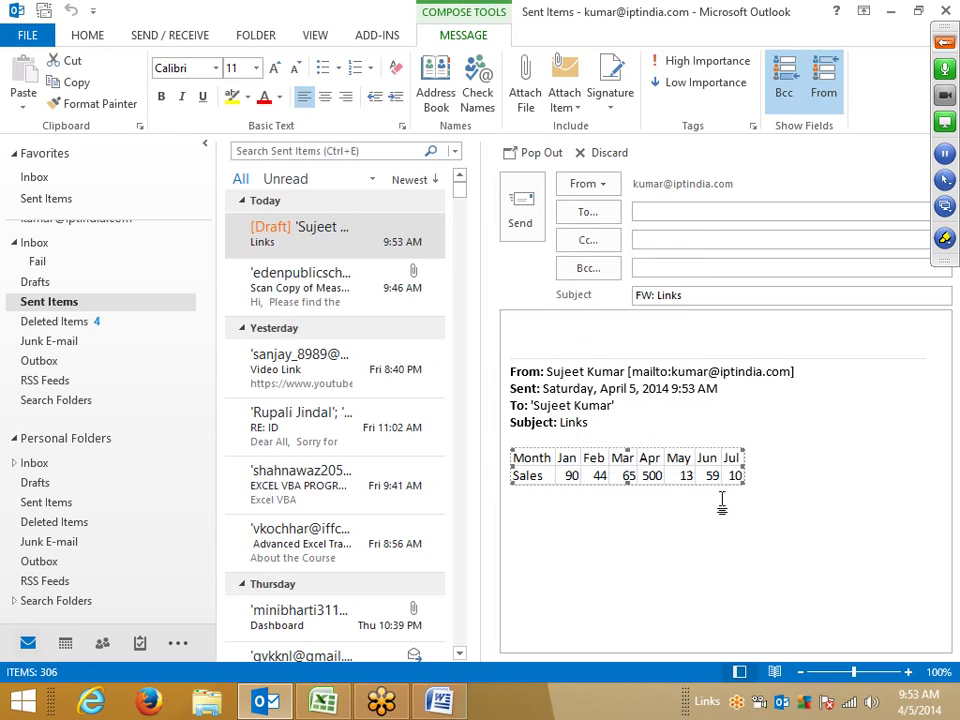
drag(745, 482, 851, 550)
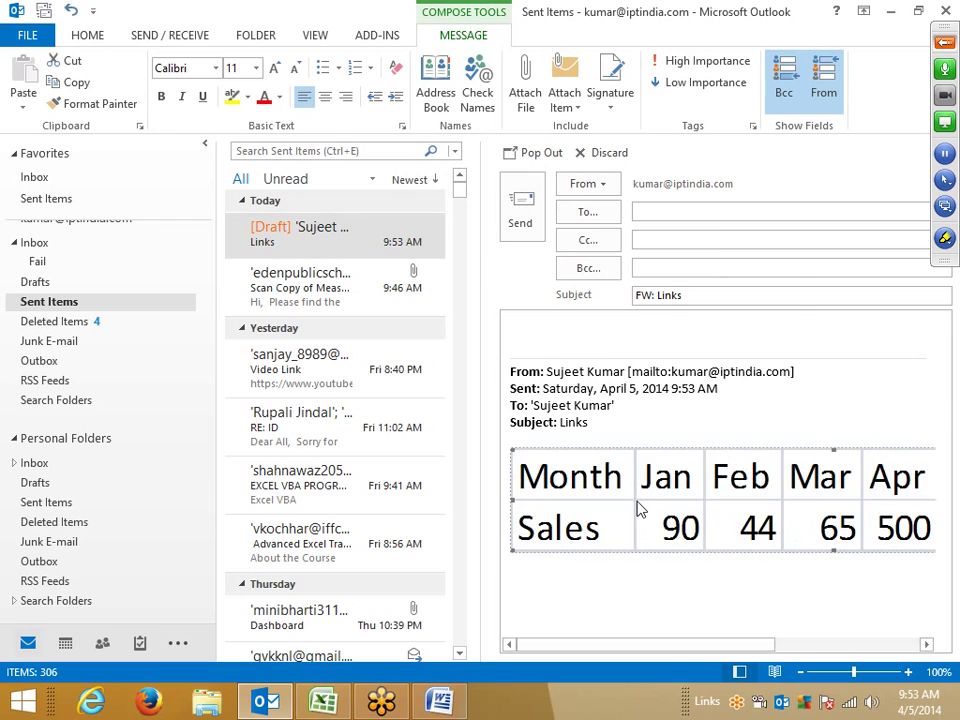
right_click(640, 510)
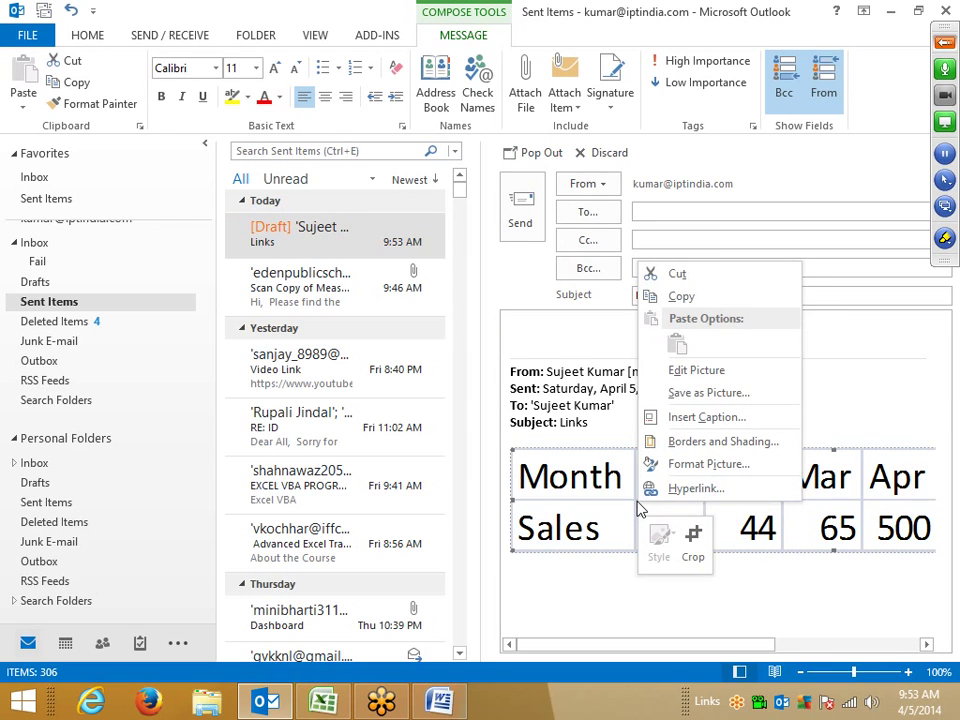
click(697, 370)
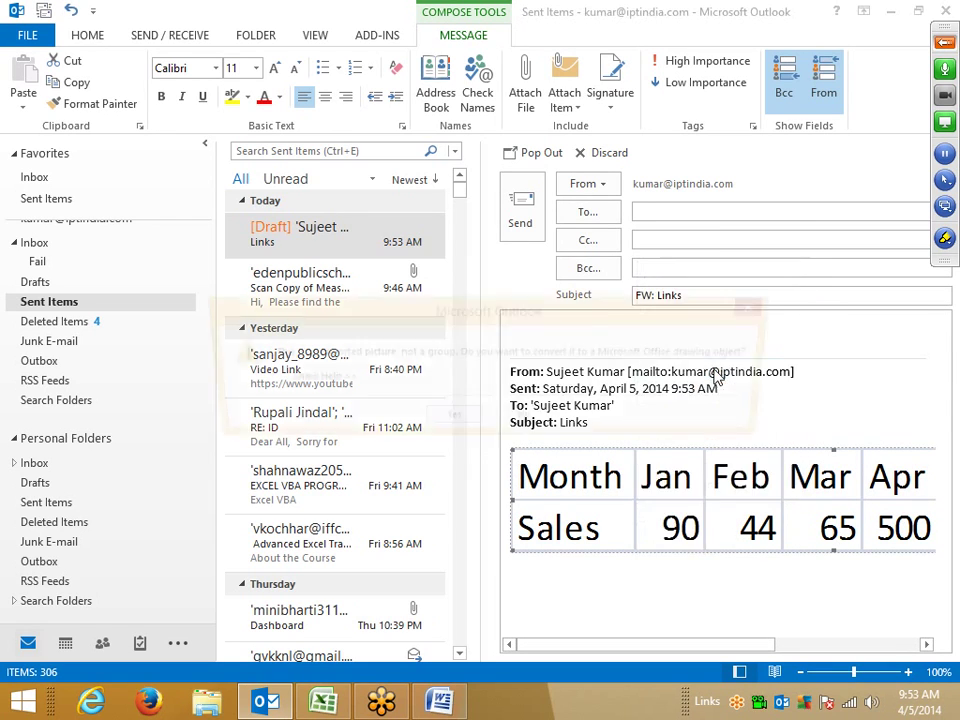
click(476, 425)
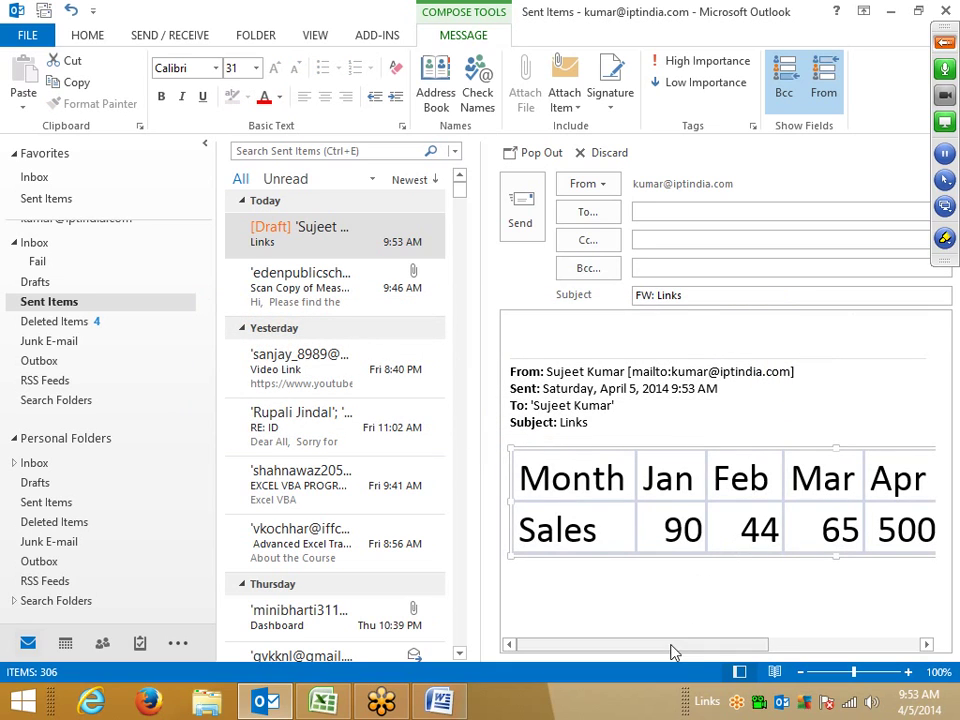
Step: Inspect the right-click options for the converted table's cells and gridlines
drag(672, 652, 782, 654)
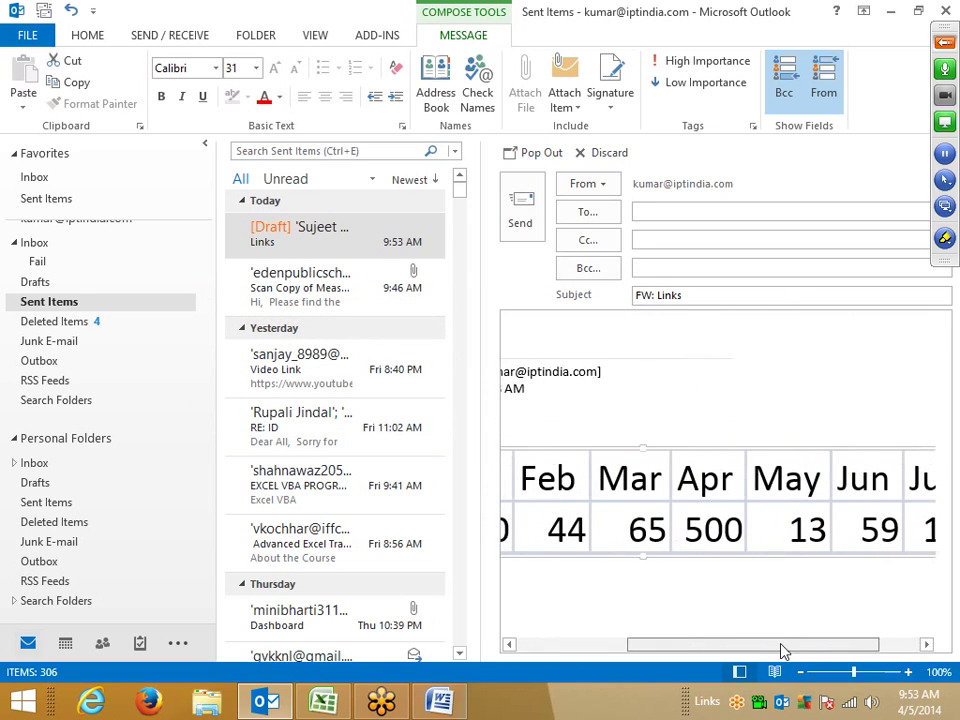
right_click(644, 536)
click(619, 538)
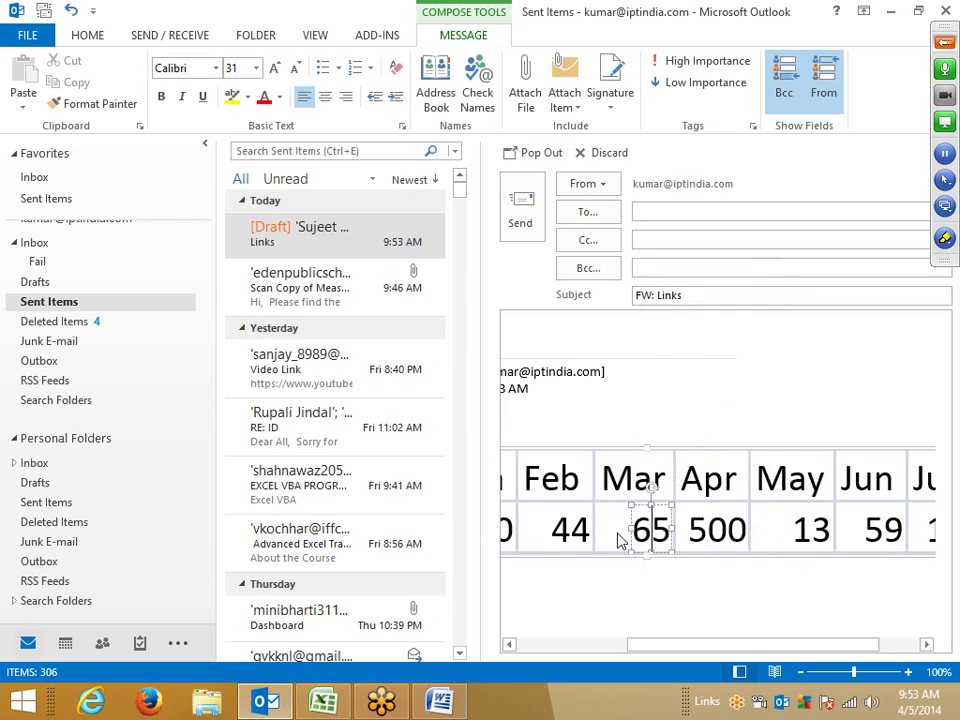
right_click(604, 515)
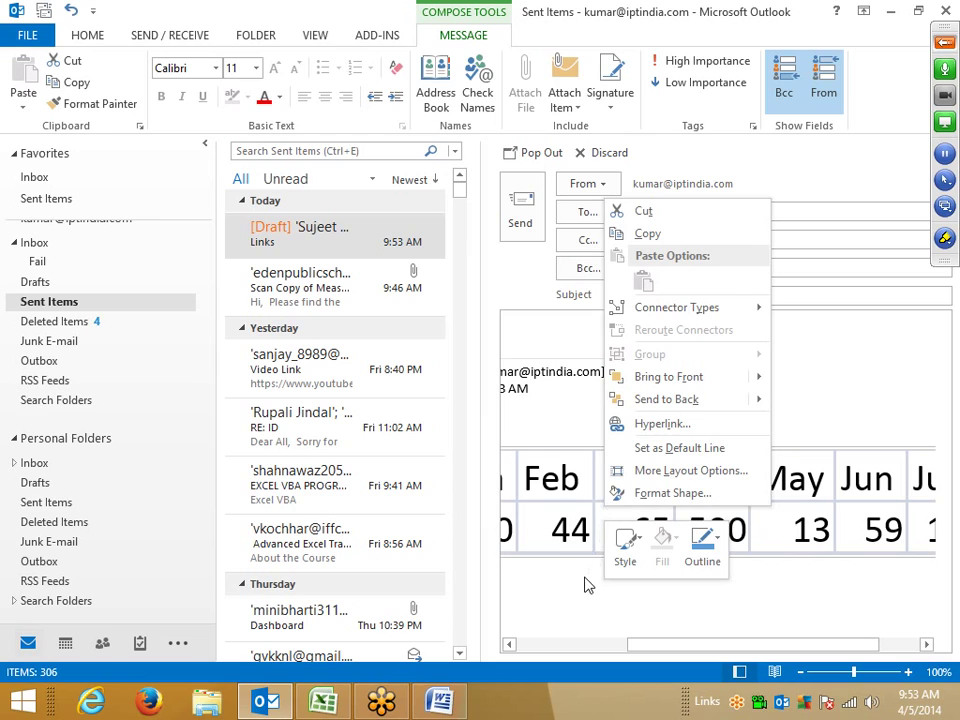
click(580, 640)
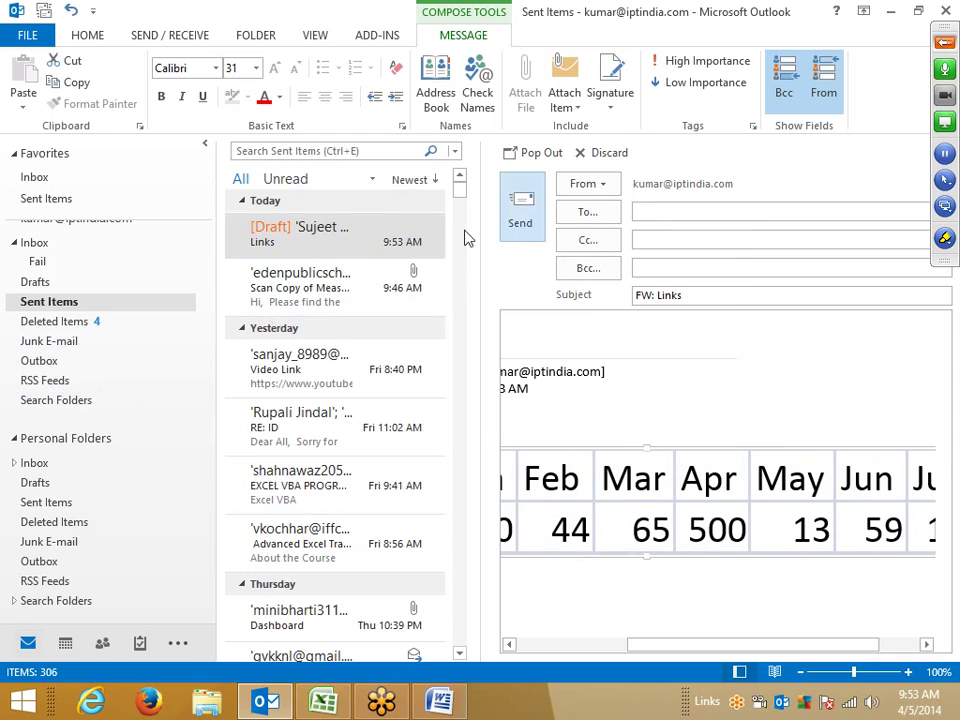
Step: Discard the FW: Links forward draft
click(305, 250)
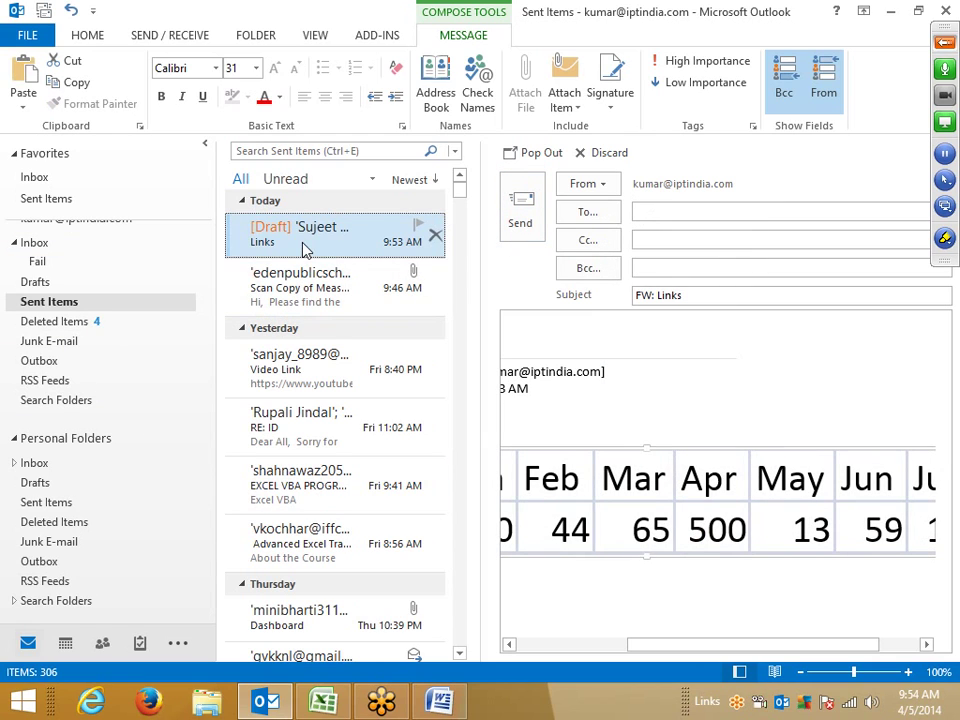
click(608, 153)
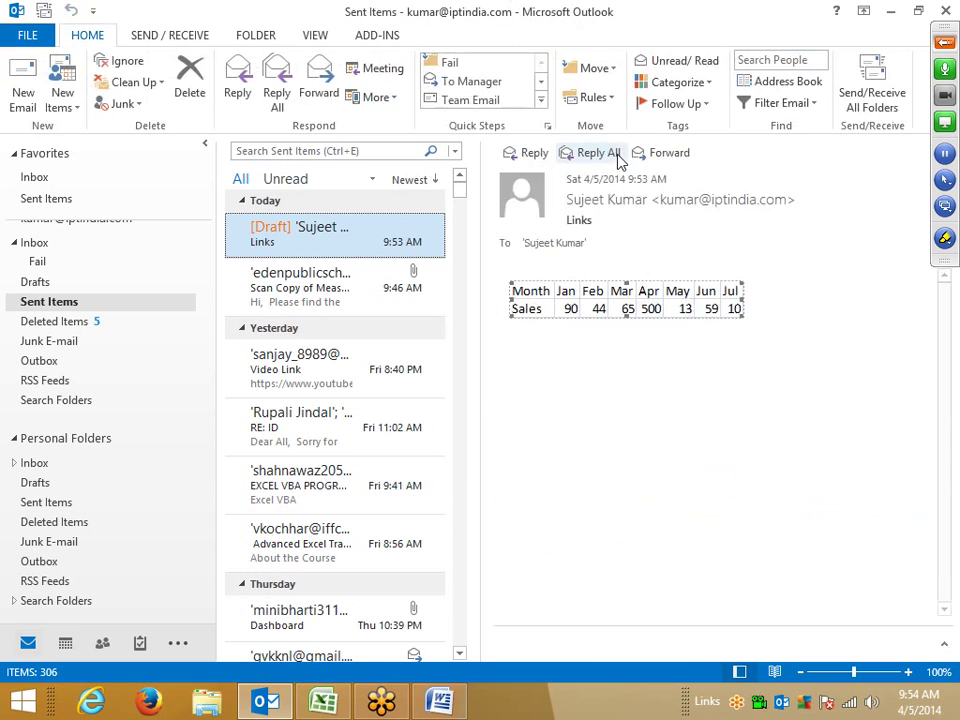
click(716, 428)
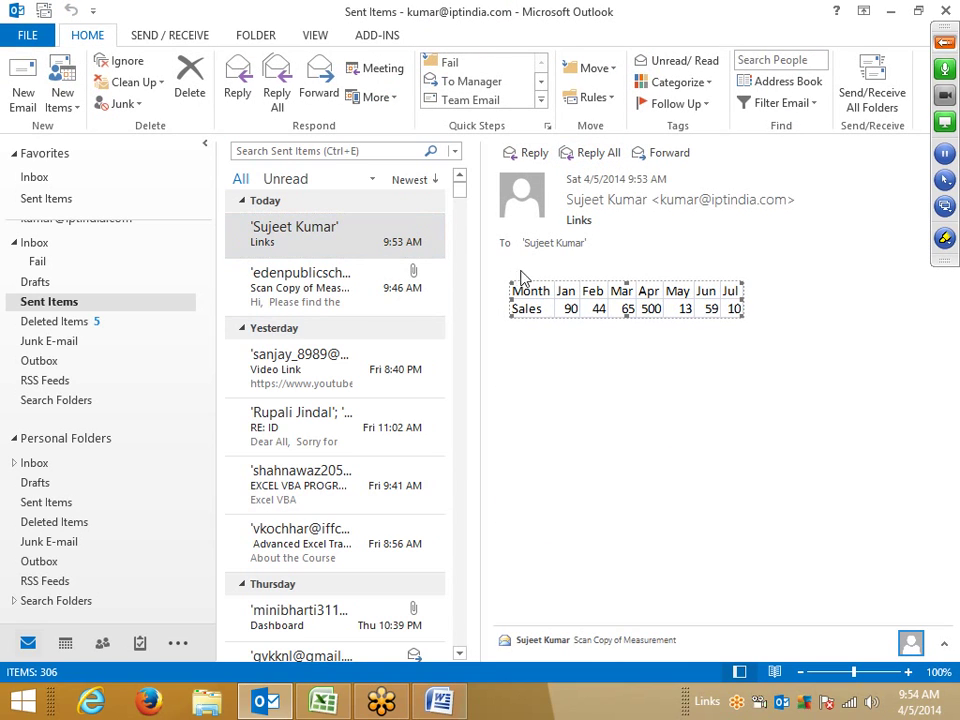
Step: Reply all to the sent Links message and delete the quoted header lines above the table
click(326, 246)
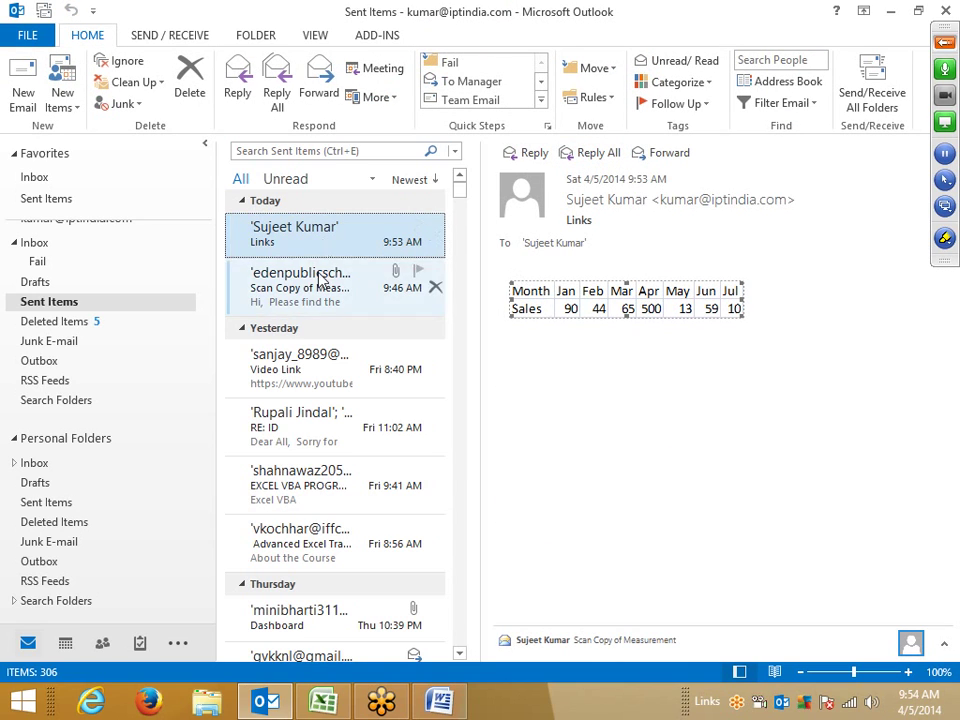
click(275, 95)
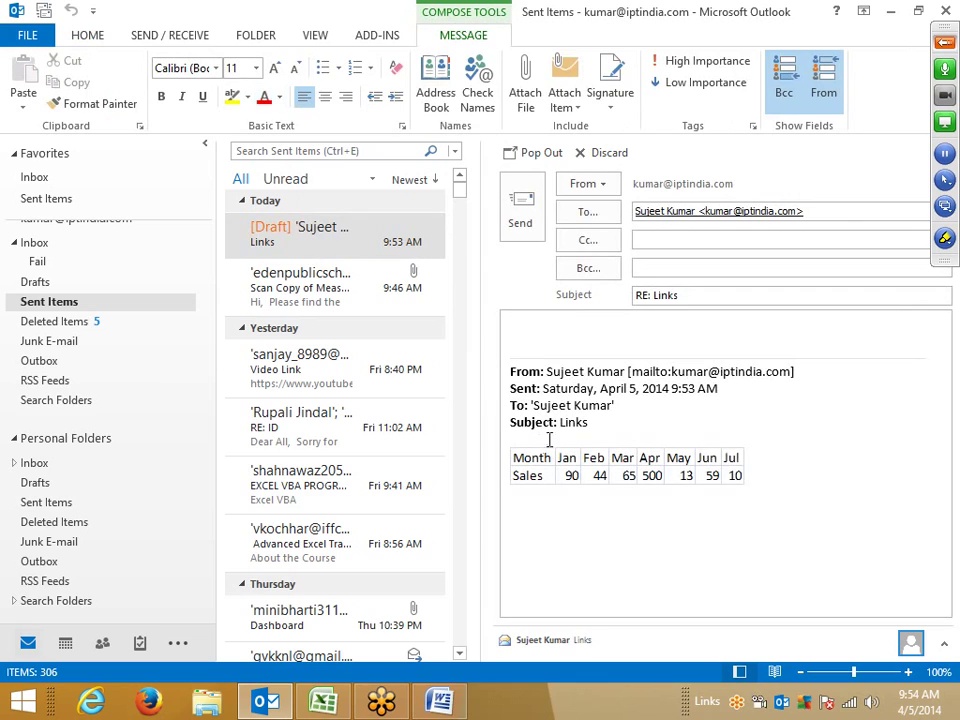
drag(549, 439, 478, 317)
key(Delete)
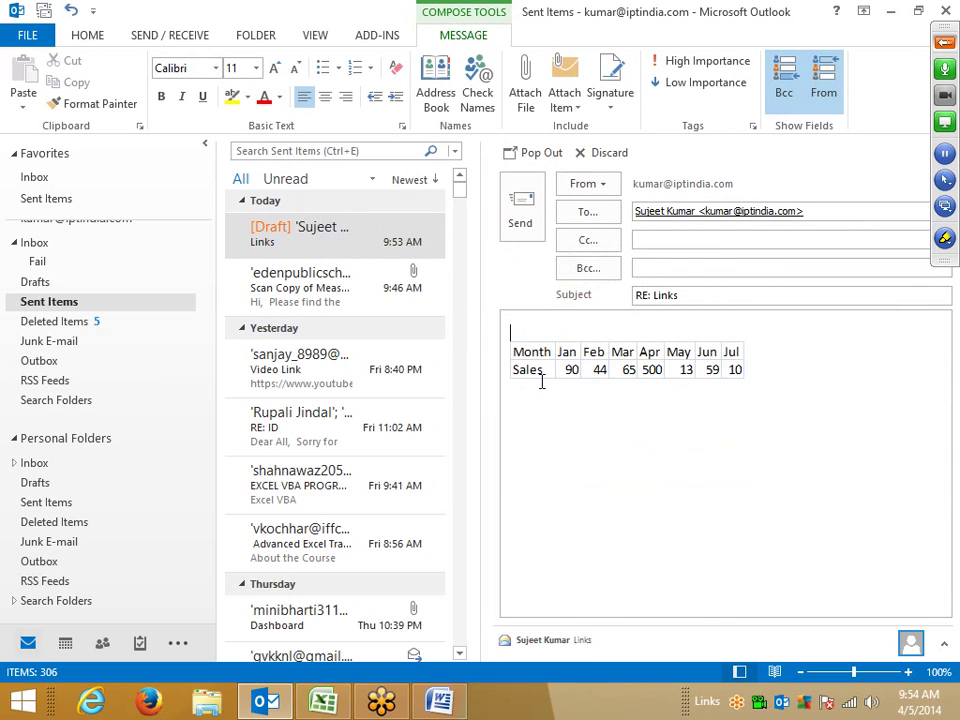
Step: Check the table picture's options, discard the reply, and open the EXCEL VBA PROGRAMMING message
right_click(541, 380)
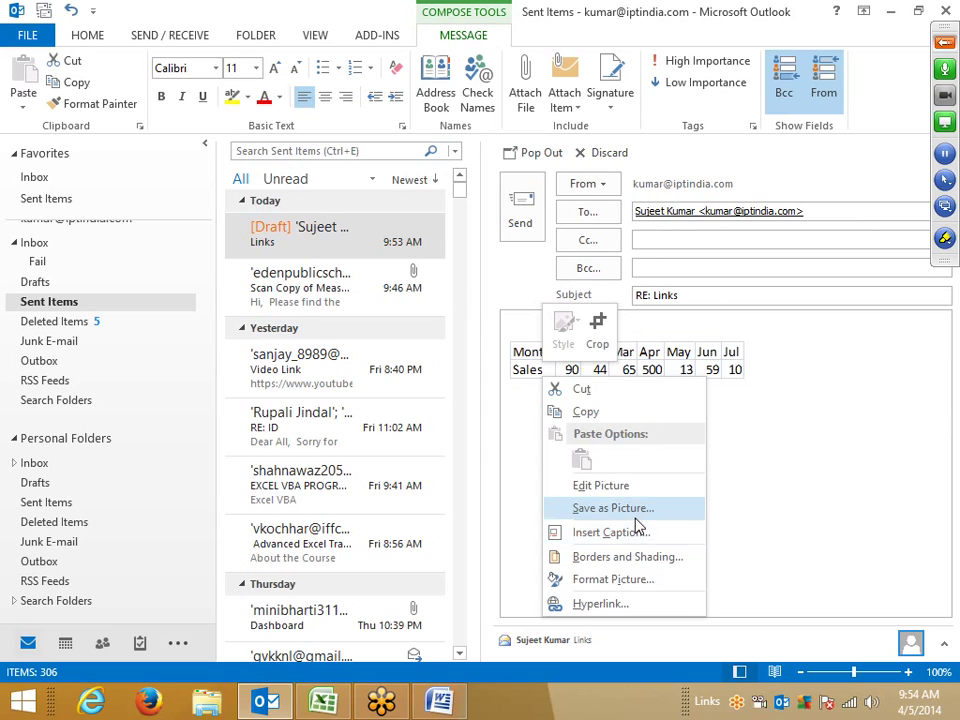
click(521, 366)
right_click(520, 366)
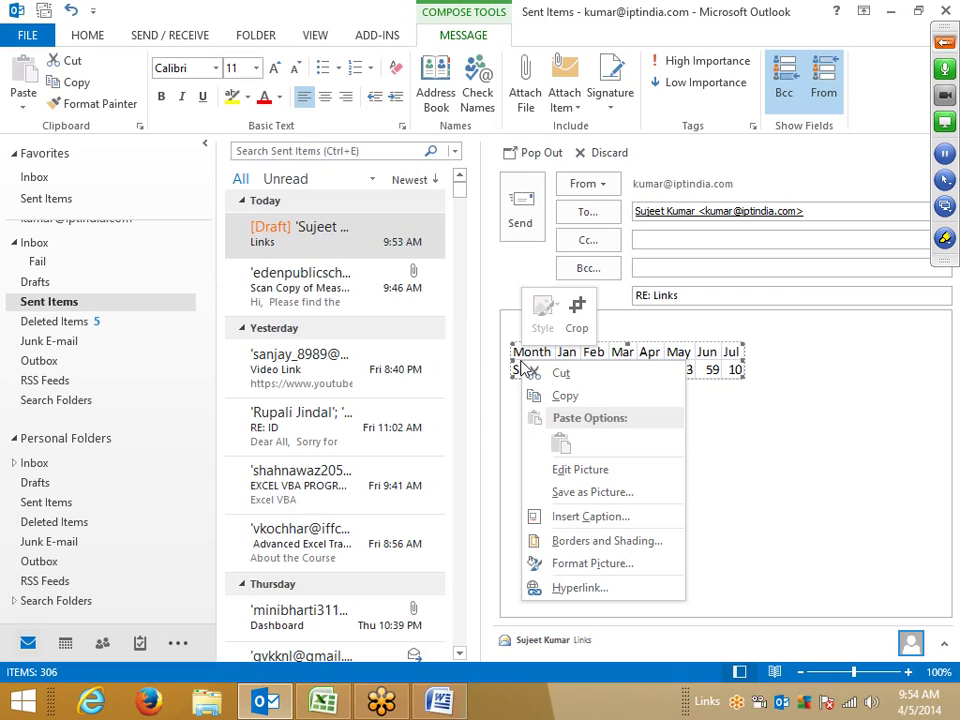
click(821, 484)
click(618, 155)
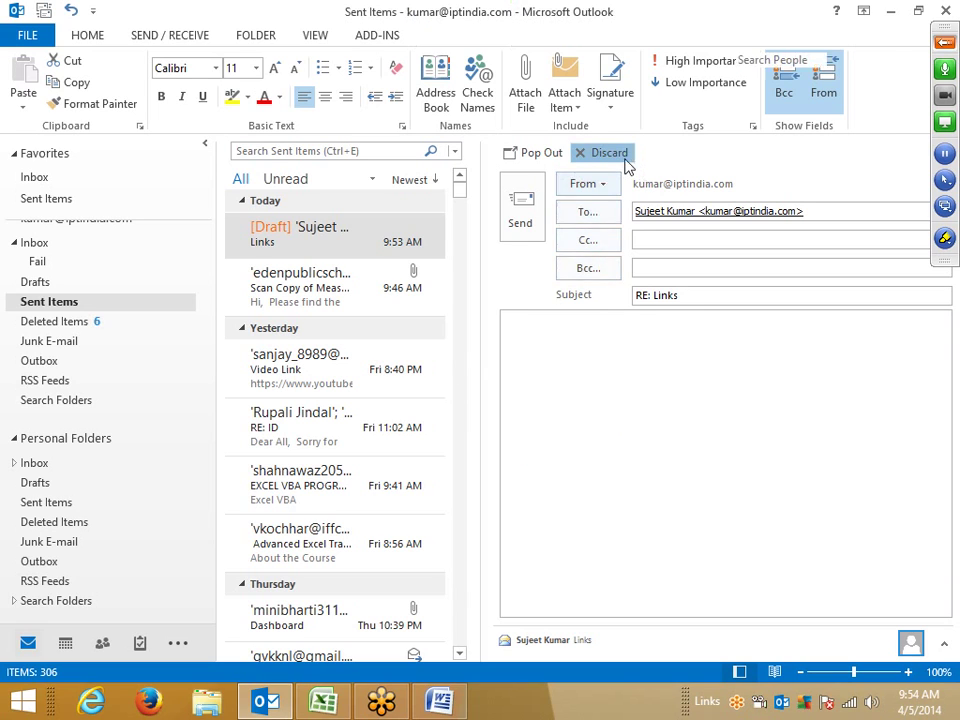
click(364, 473)
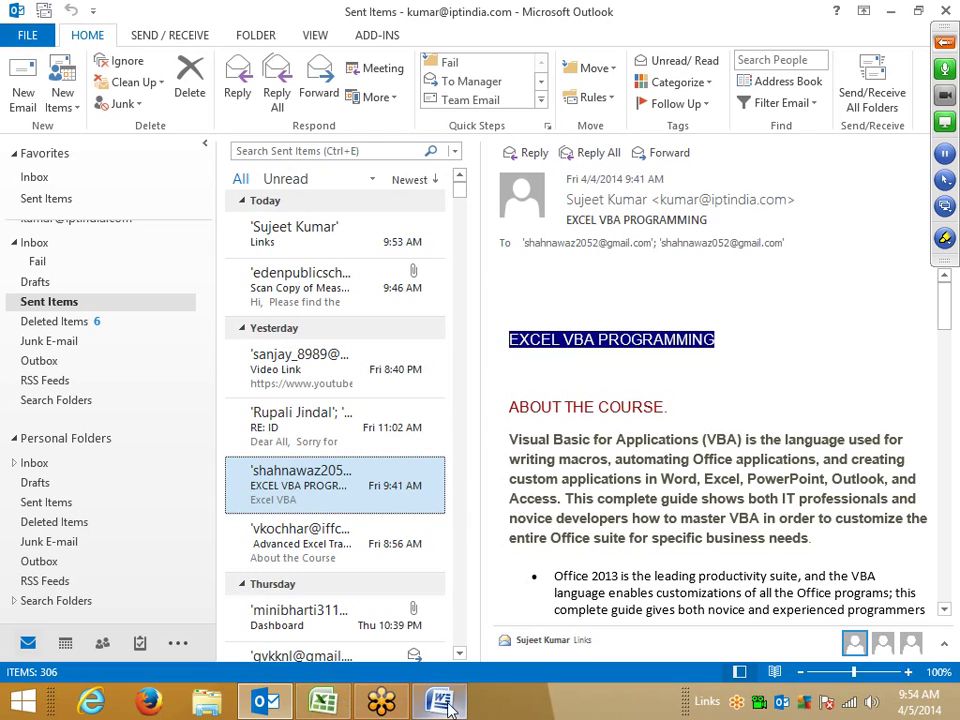
Step: Minimize Outlook and bring Excel's Book1 with the Month/Sales table to the front
click(272, 703)
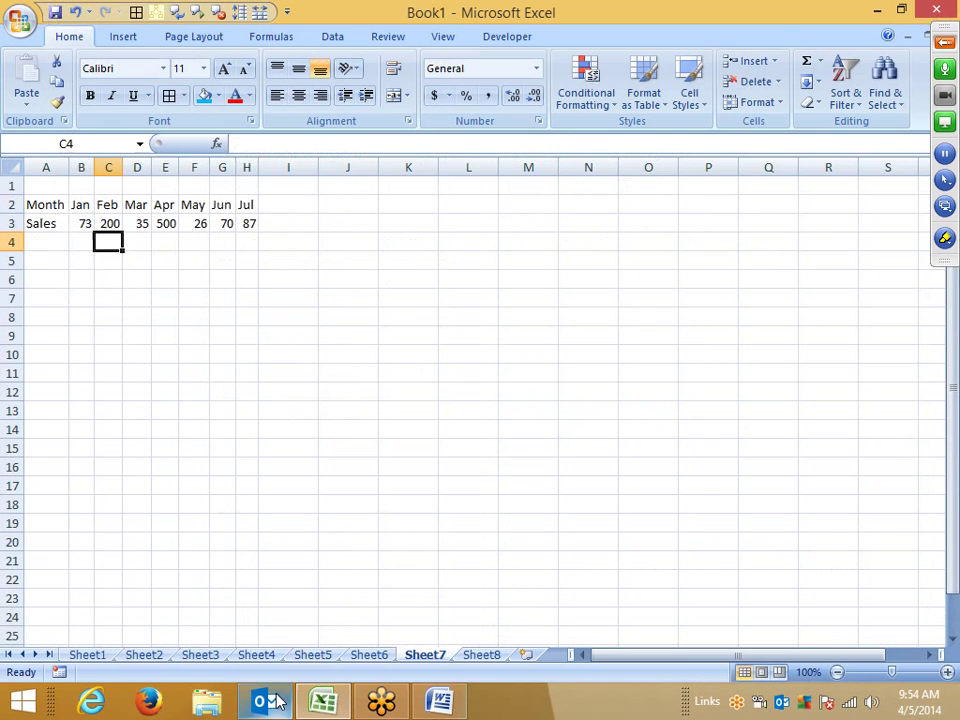
click(275, 703)
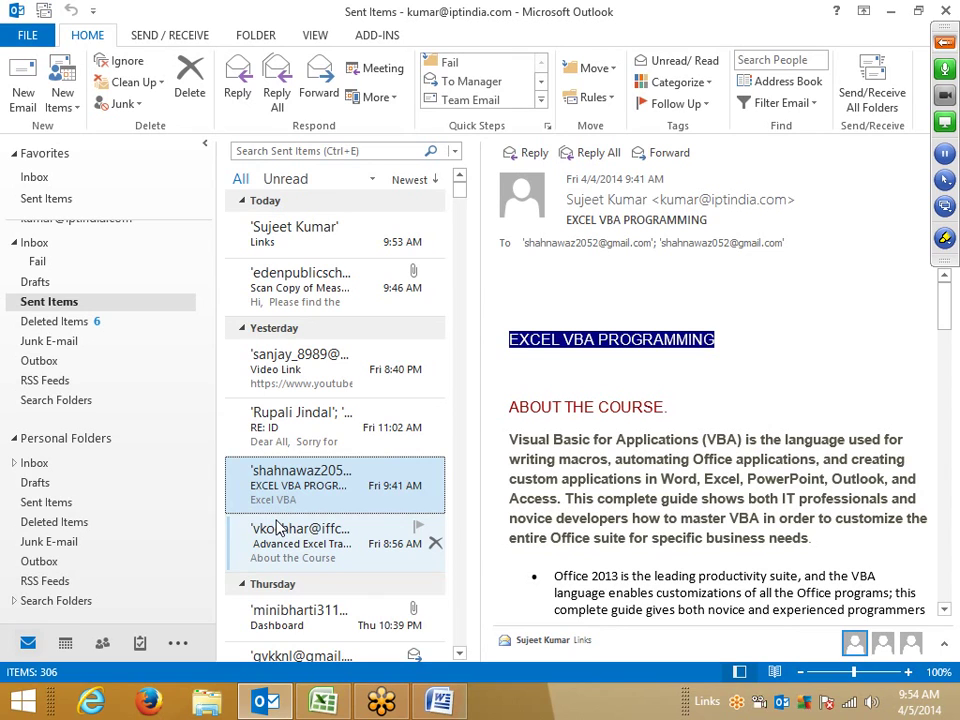
click(272, 703)
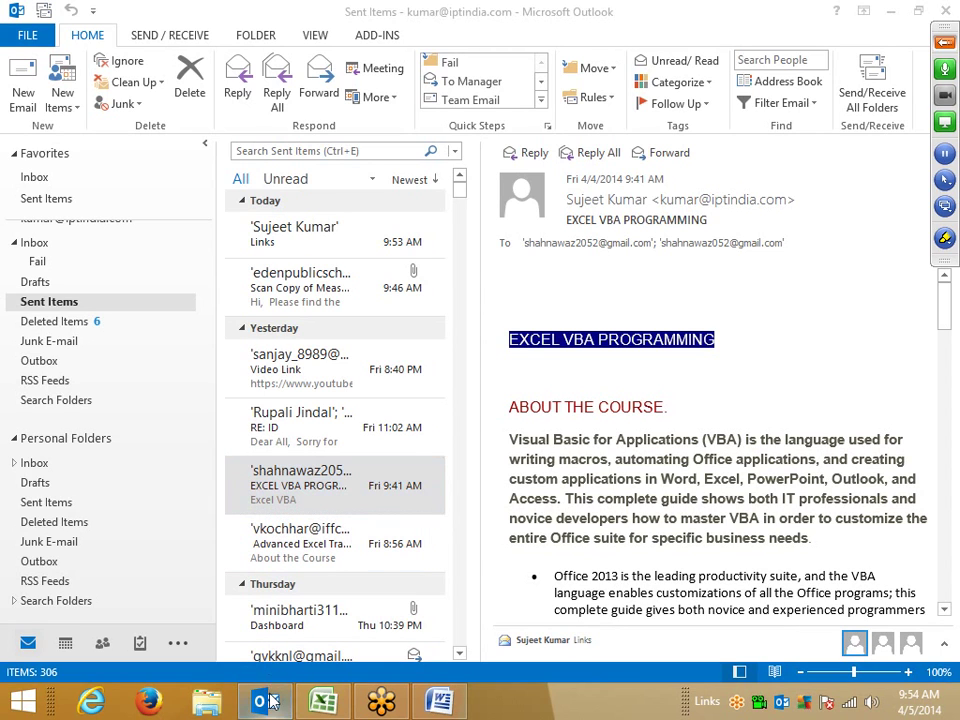
click(322, 704)
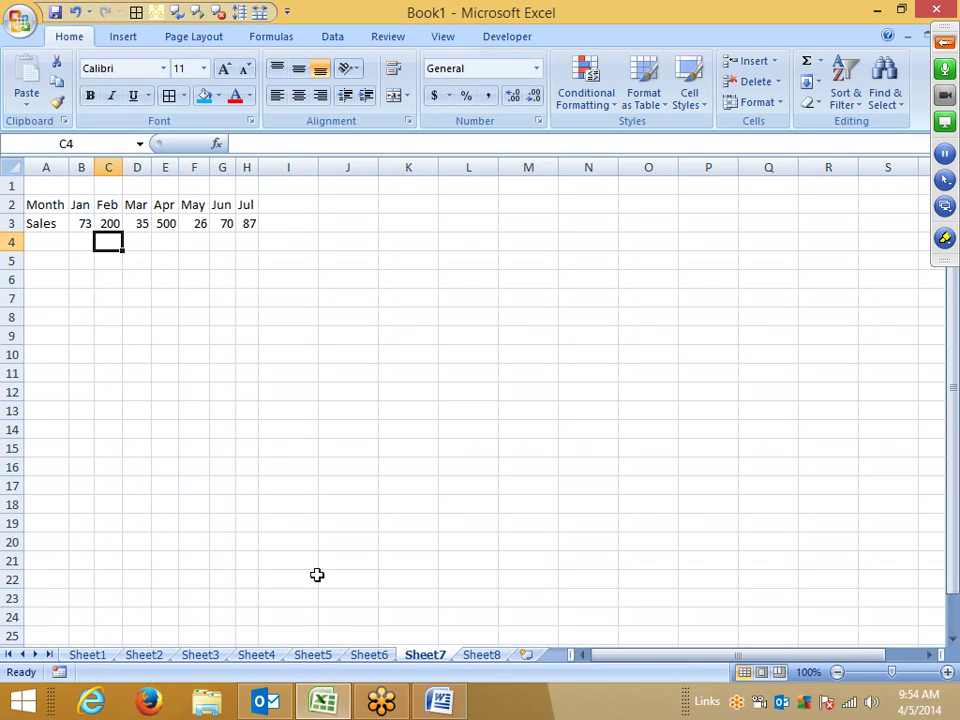
click(108, 222)
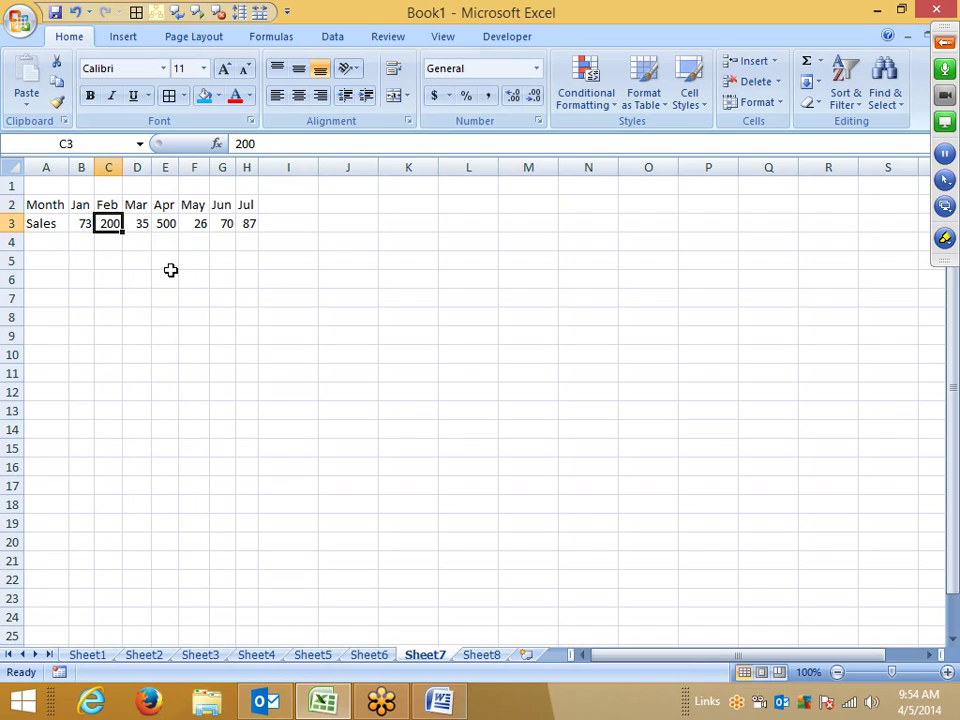
key(ctrl+c)
right_click(295, 315)
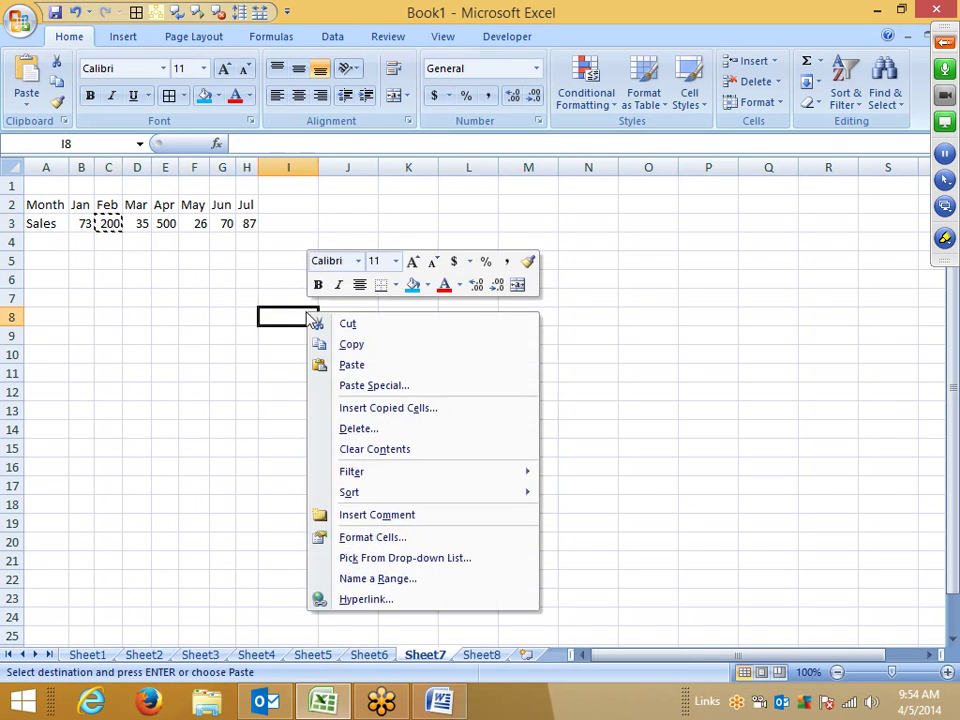
click(317, 385)
drag(262, 218, 360, 195)
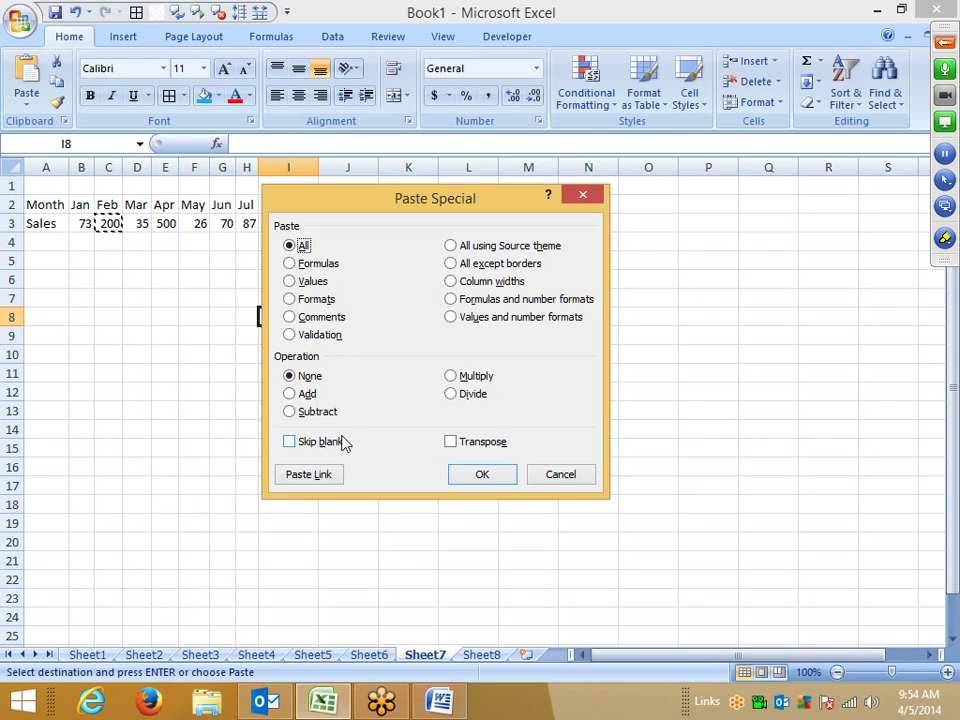
click(557, 478)
click(26, 104)
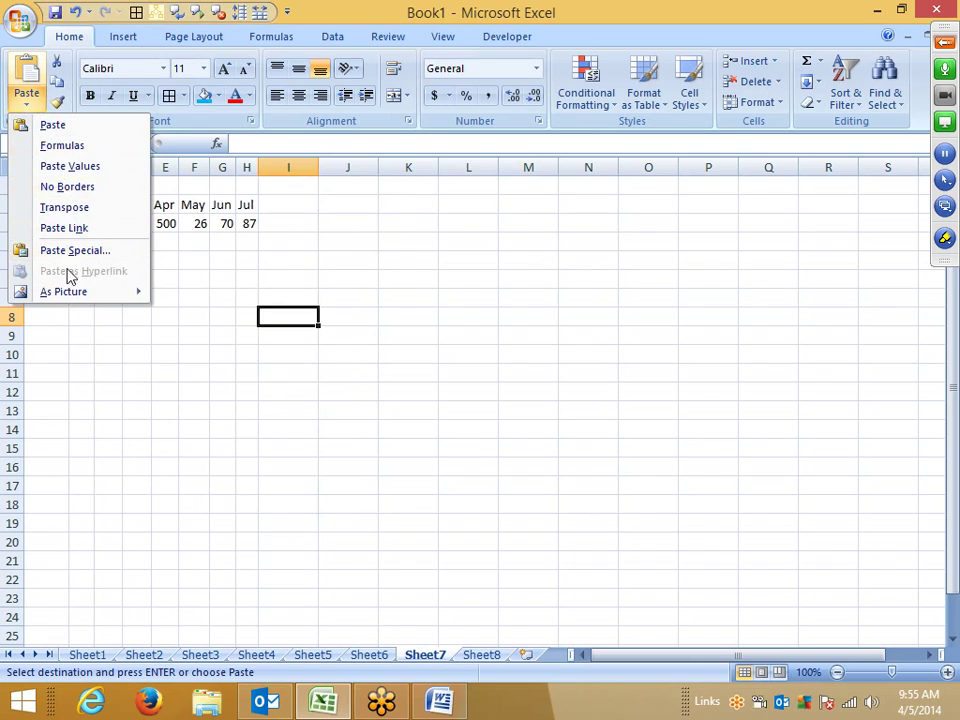
mouse_move(72, 292)
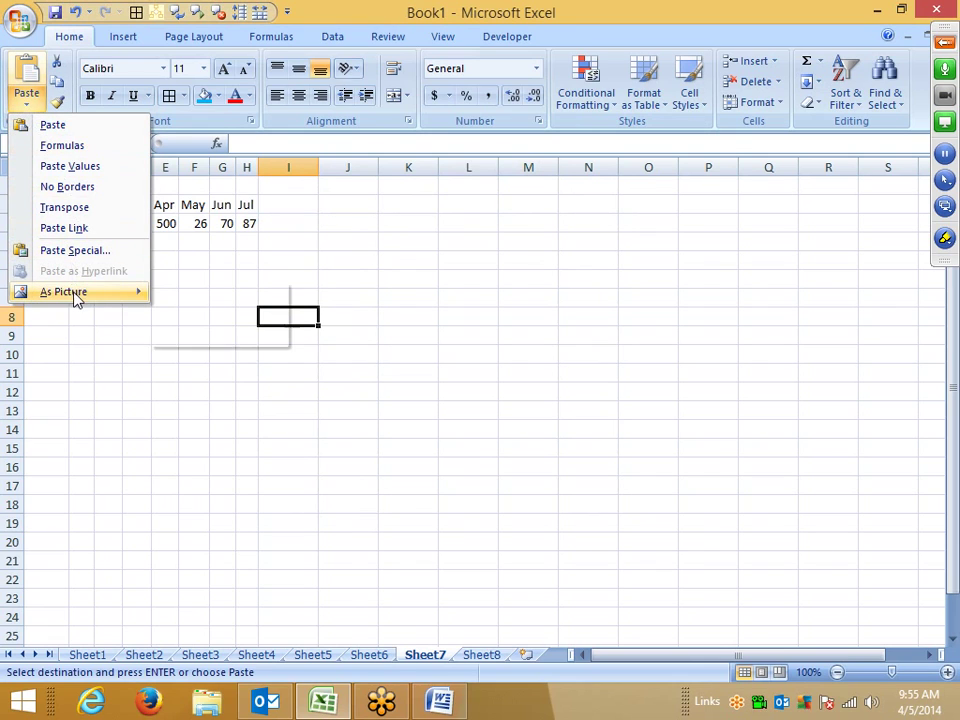
click(48, 366)
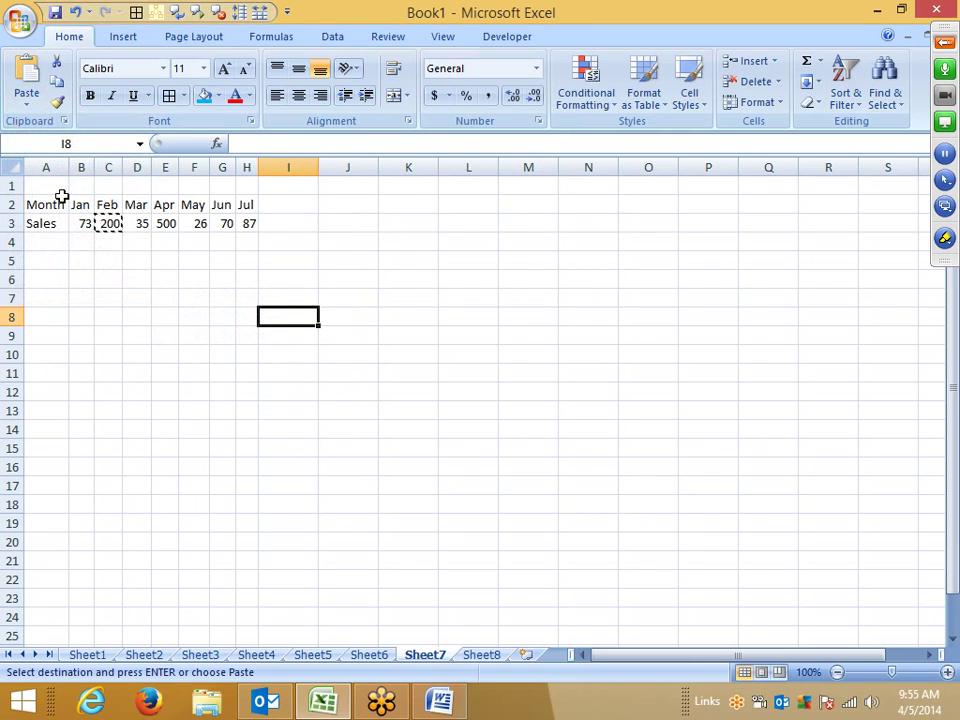
key(Escape)
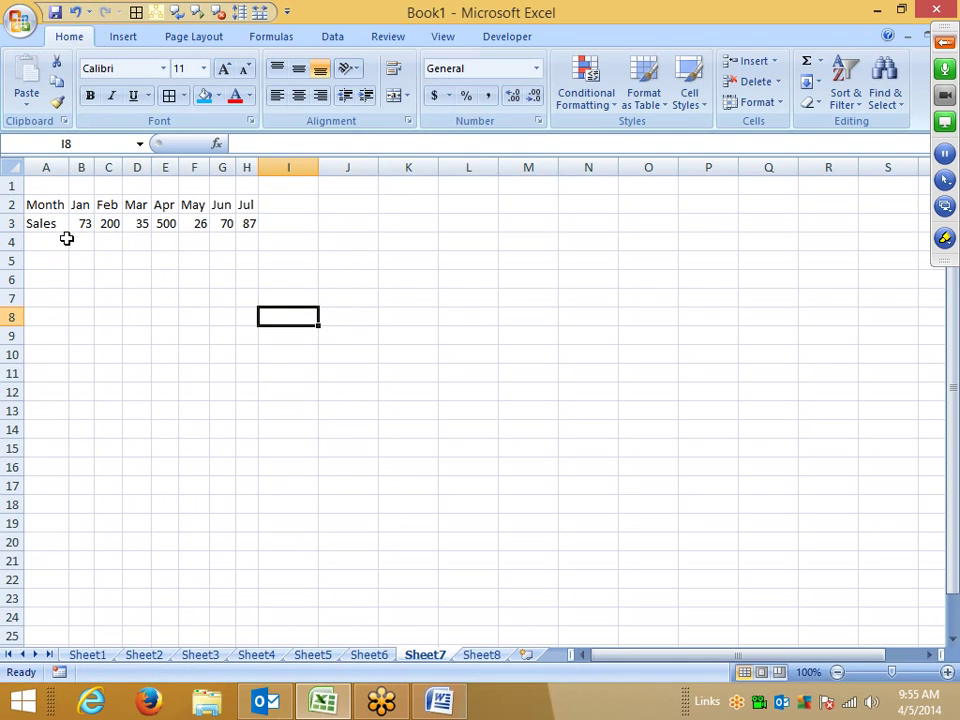
Step: Add a blank Sheet9, select cell B3, and switch to the Word document
click(527, 655)
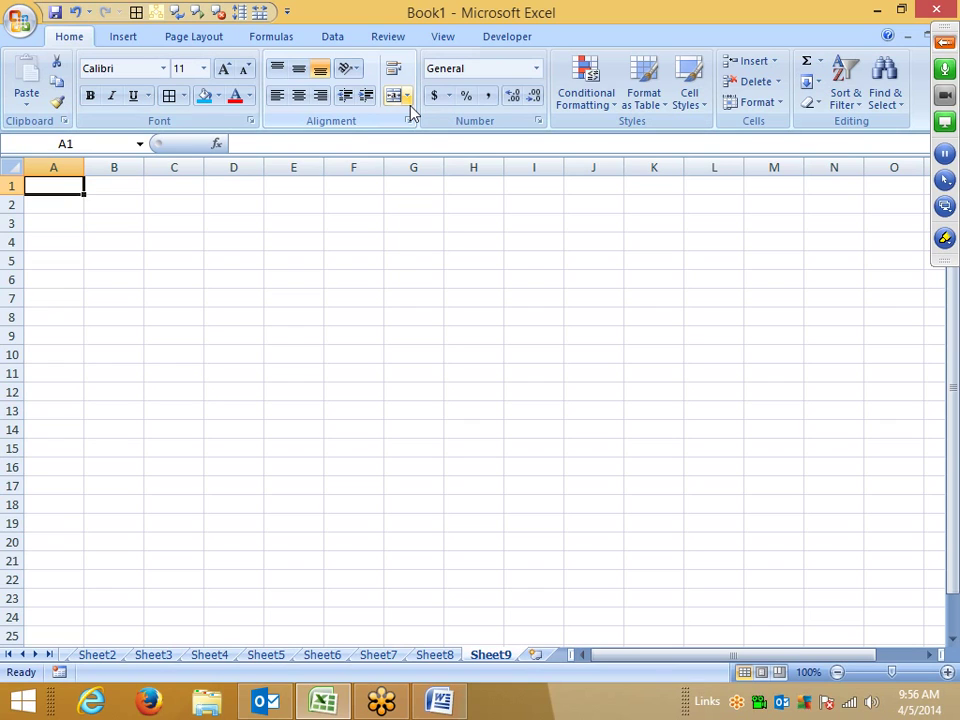
click(122, 219)
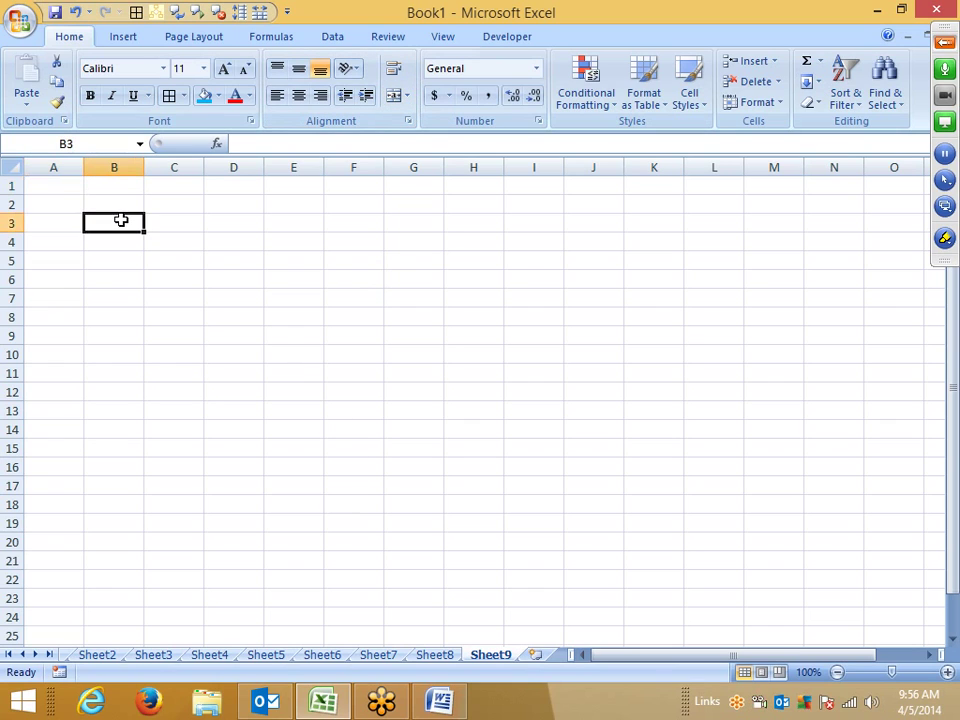
click(447, 705)
Step: Delete the empty embedded table from the Word document
click(208, 399)
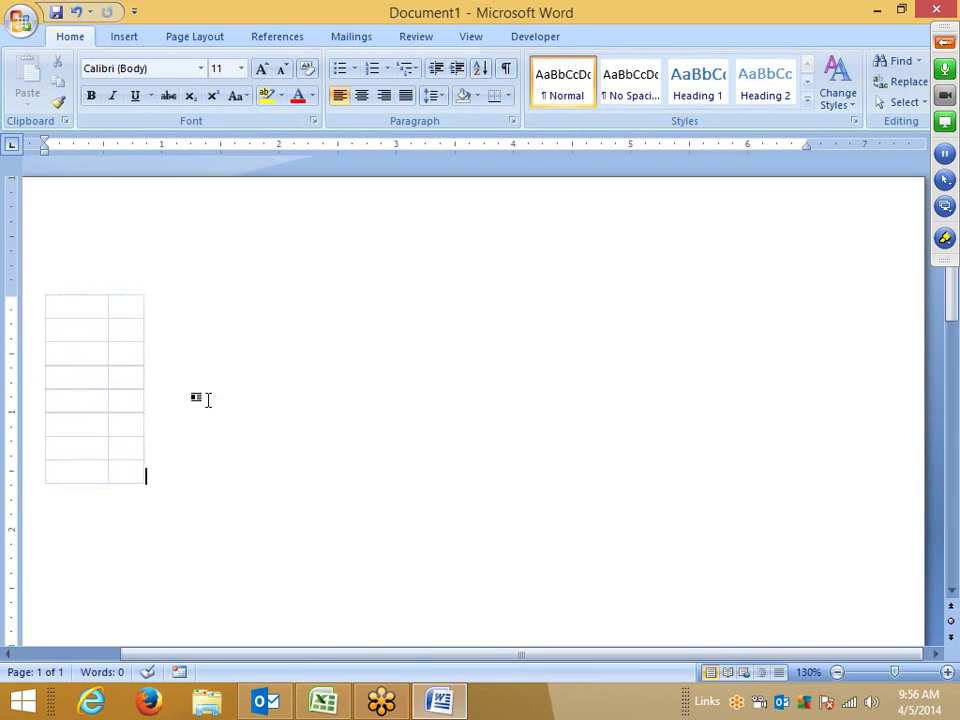
key(shift+Left)
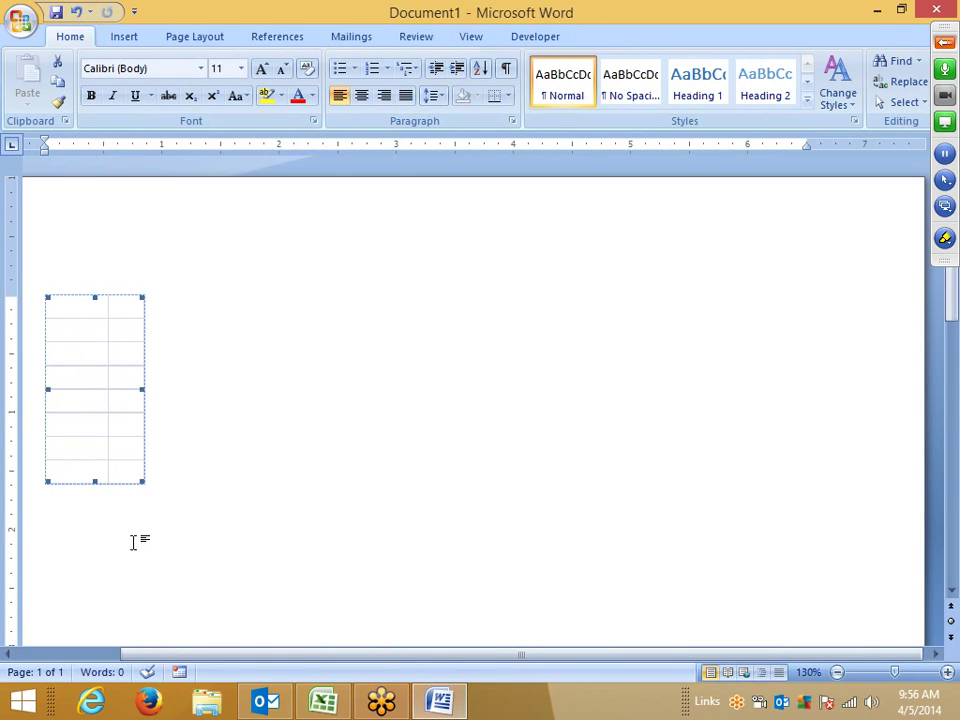
key(Delete)
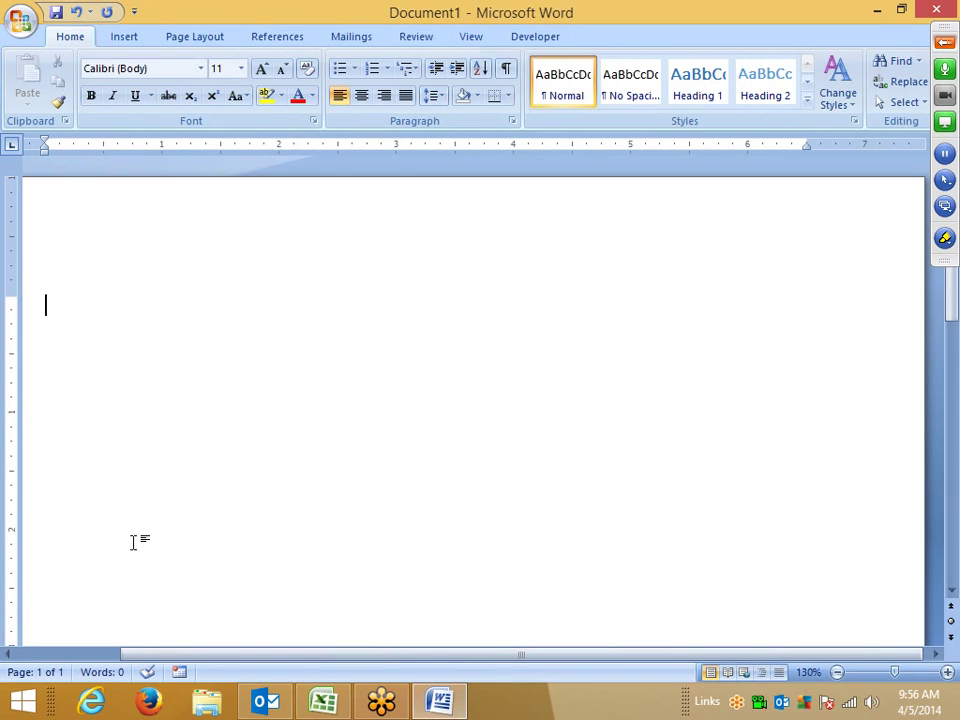
Step: Type 10th and 2nd on separate lines so their suffixes become superscript
text(10th)
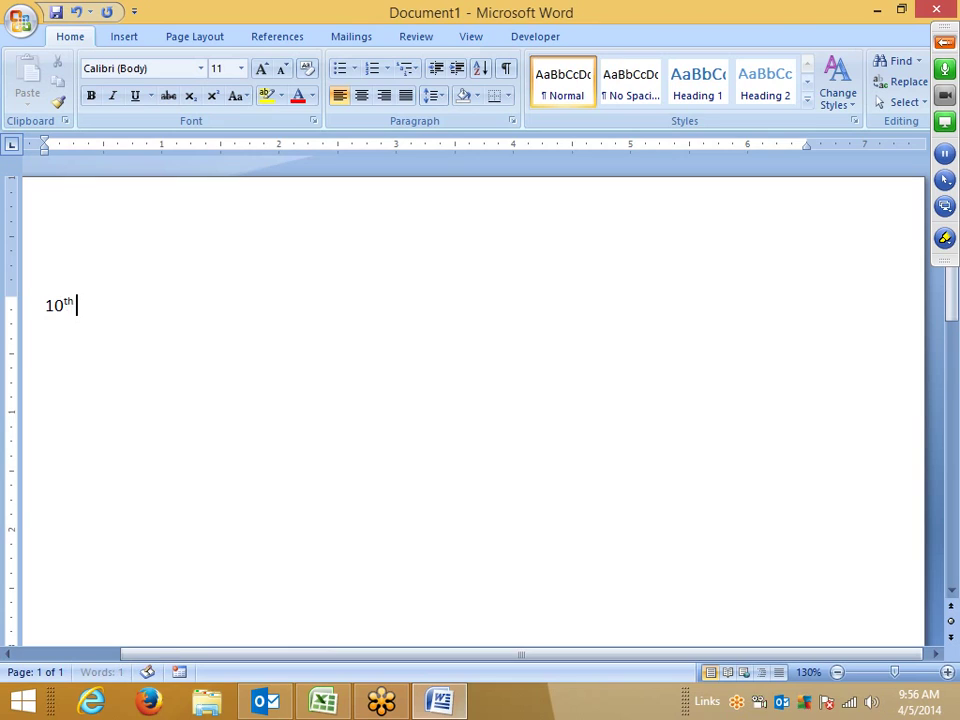
key(Return)
text(2nd)
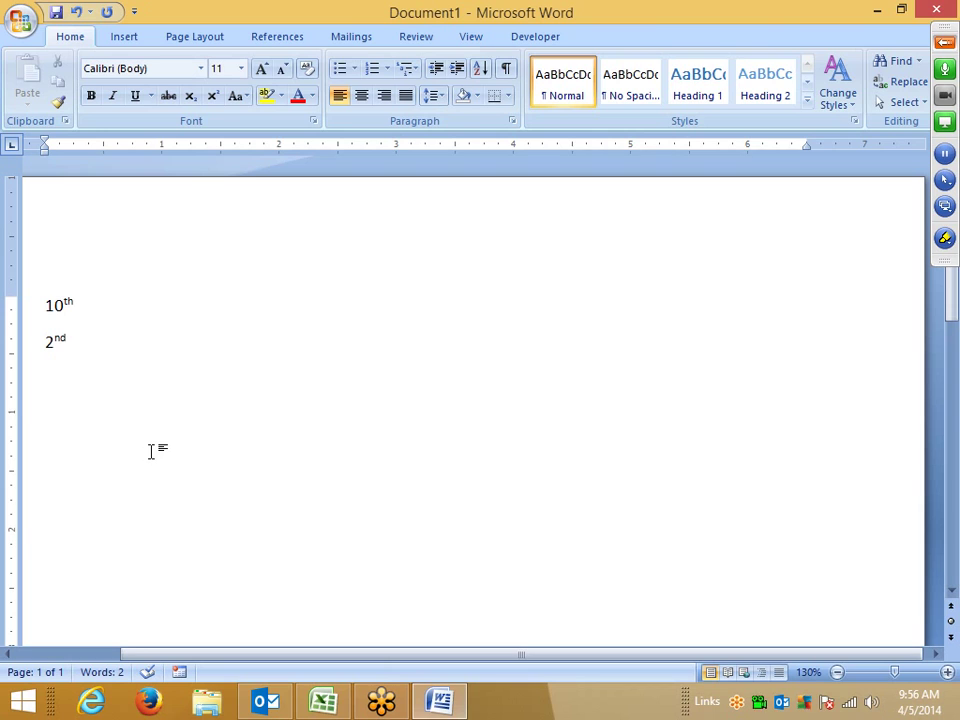
click(945, 42)
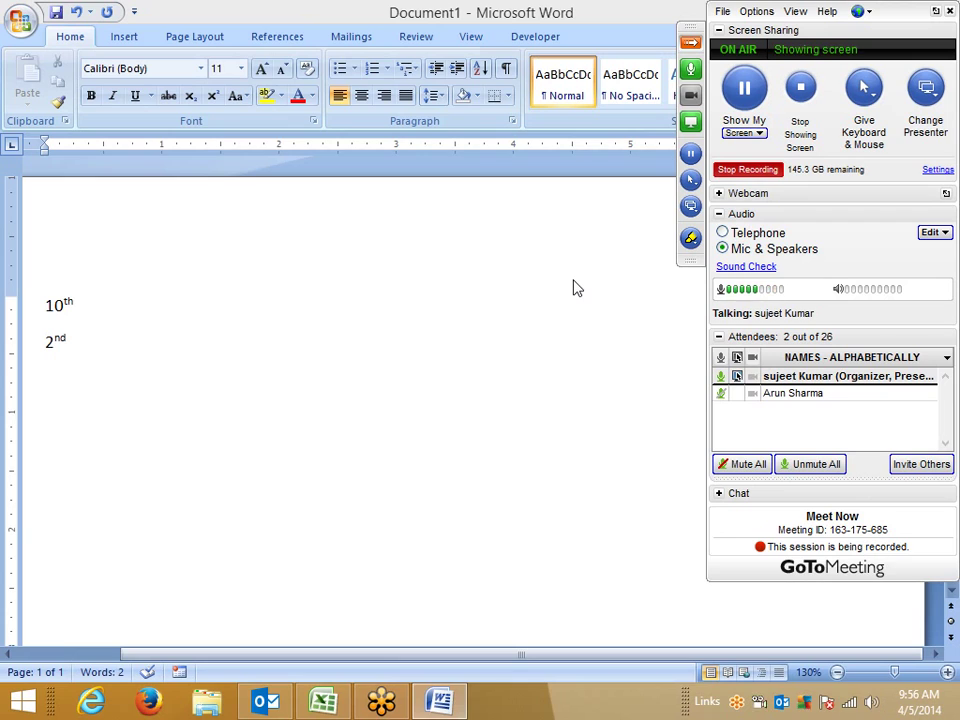
Step: Collapse the GoToMeeting chat and attendee panes, then delete the trailing space after 2nd in Word
mouse_move(746, 555)
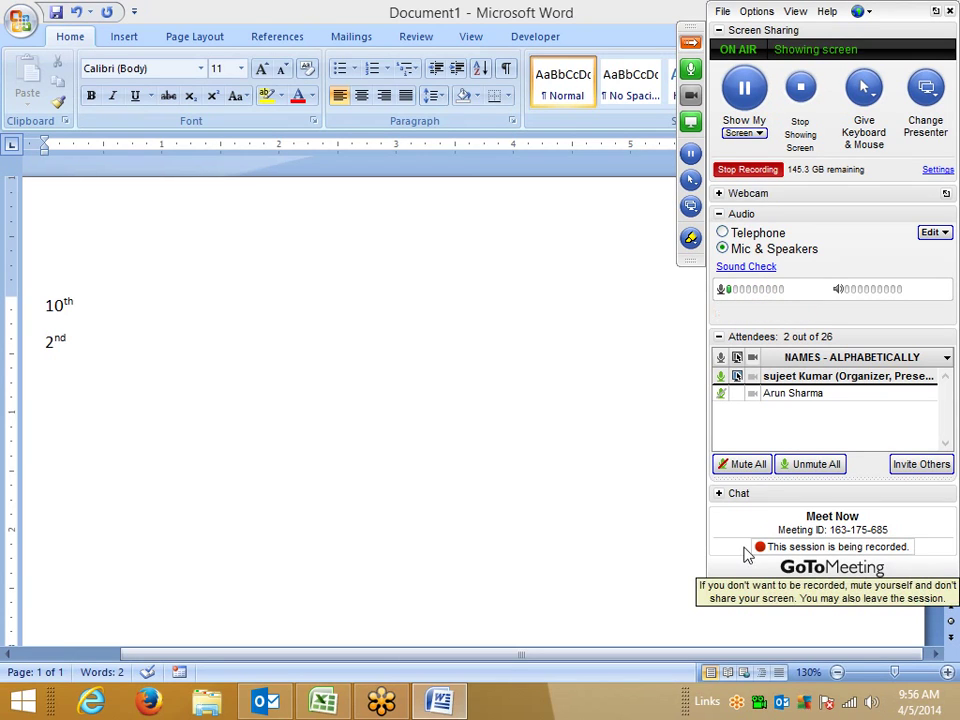
click(719, 494)
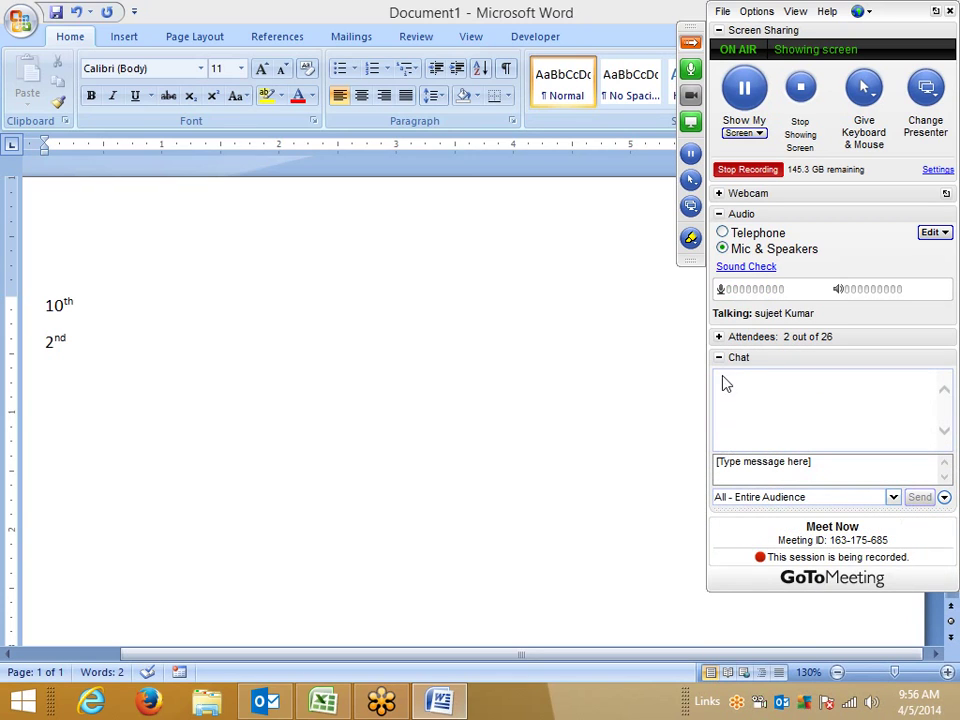
click(720, 359)
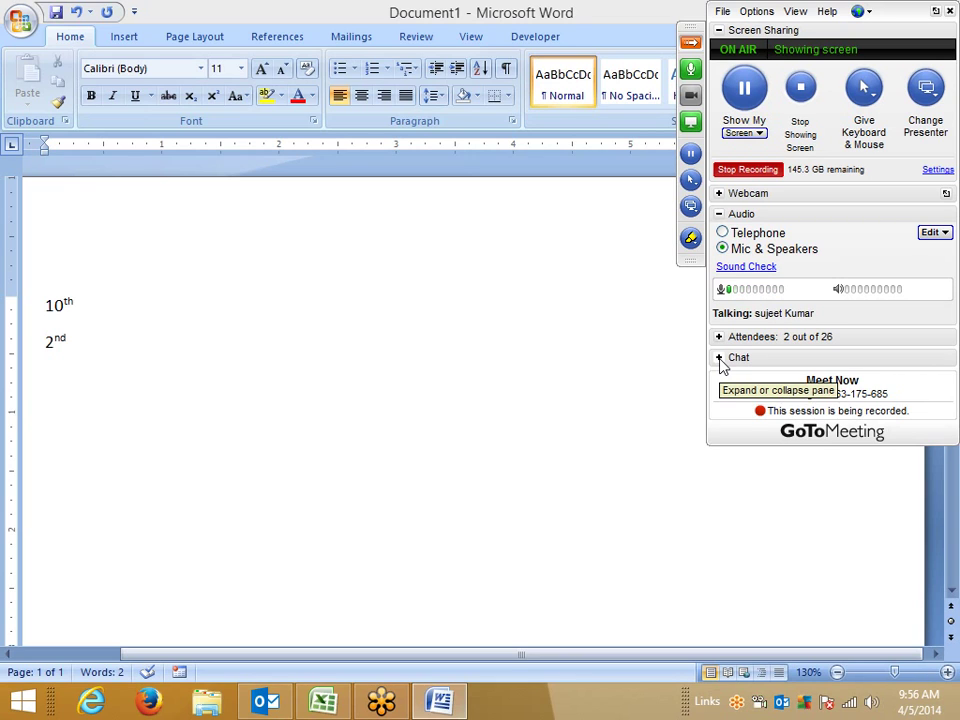
click(719, 358)
click(719, 339)
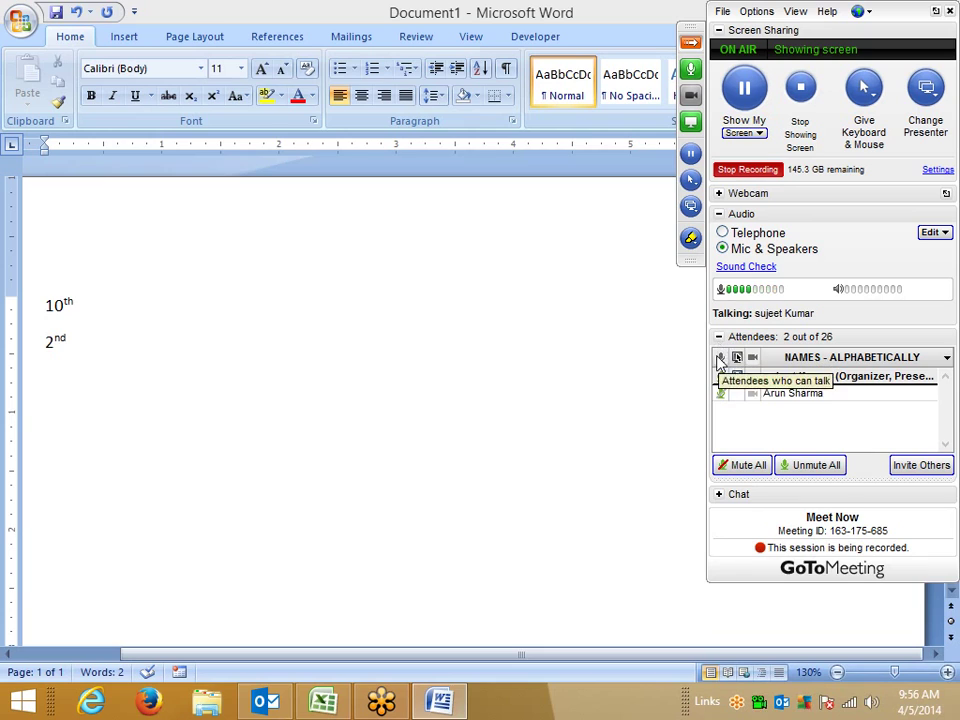
click(718, 337)
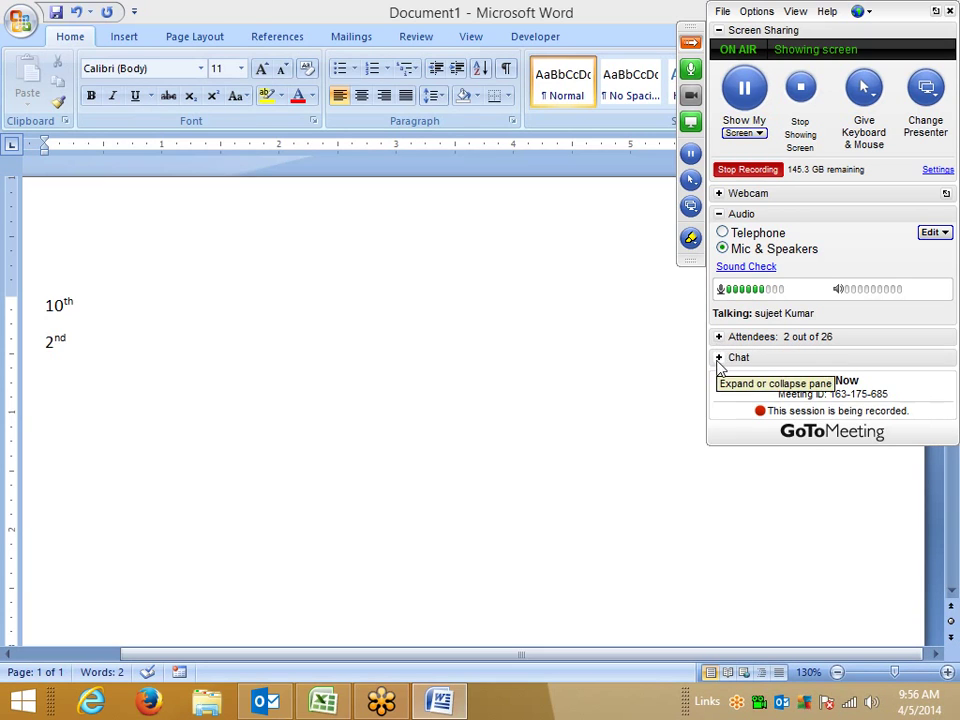
click(717, 361)
click(719, 361)
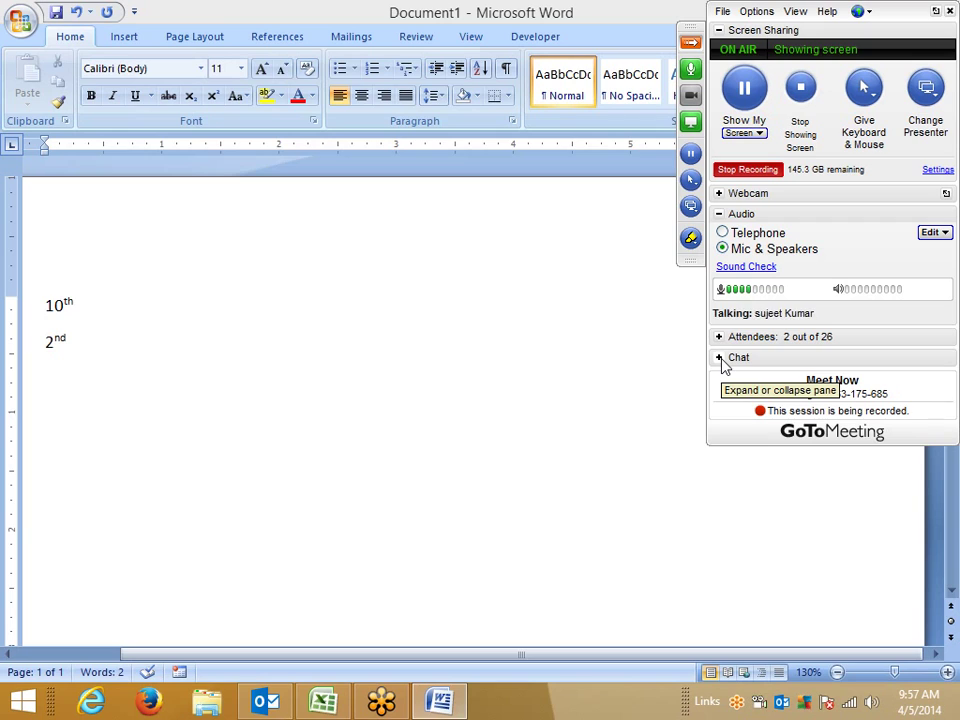
click(53, 375)
key(BackSpace)
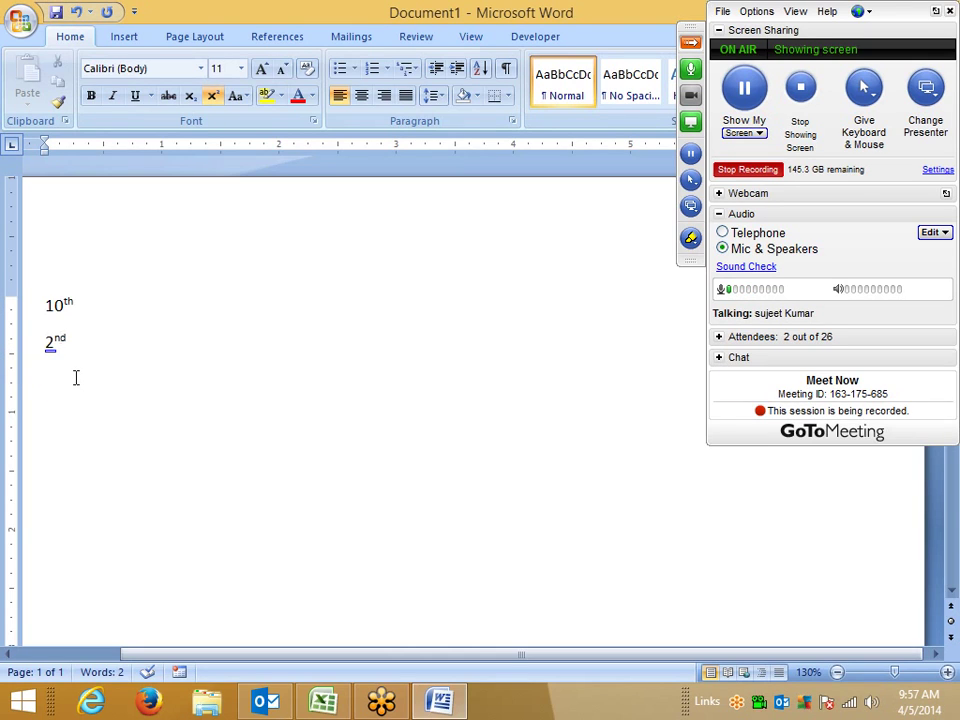
Step: Highlight the 10th and 2nd examples in Word, then bring Excel's Book1 forward
drag(58, 369, 41, 324)
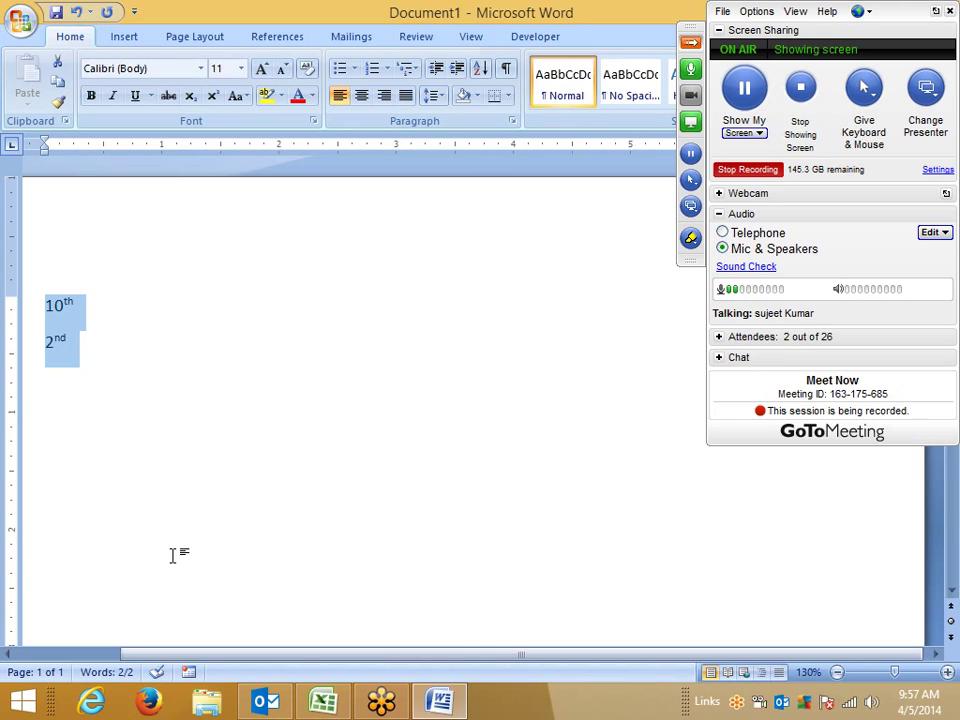
click(81, 439)
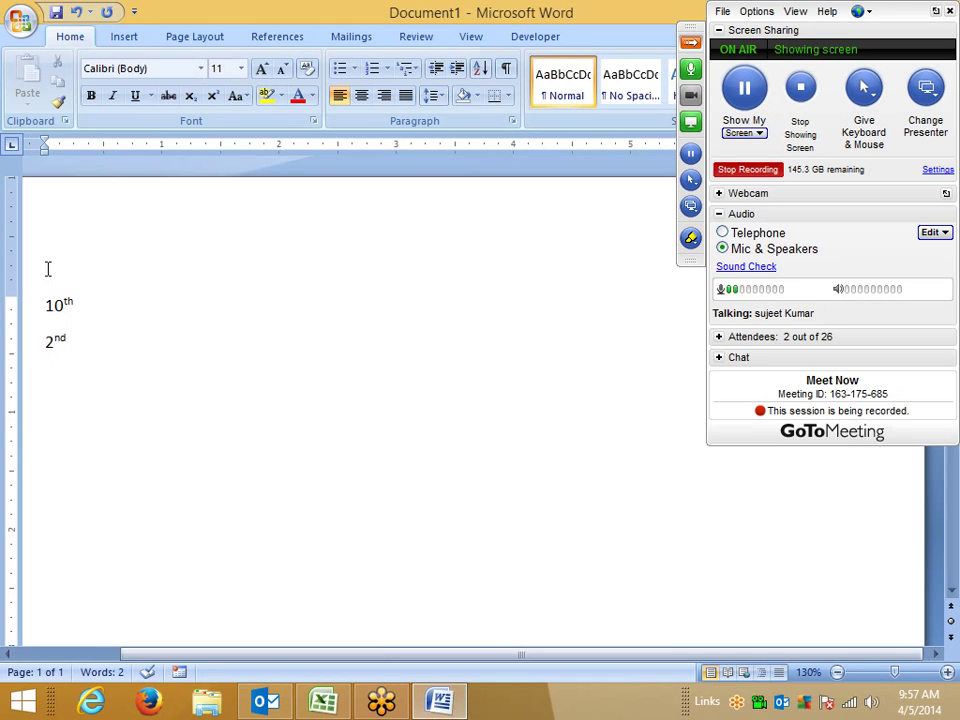
double_click(69, 303)
double_click(47, 339)
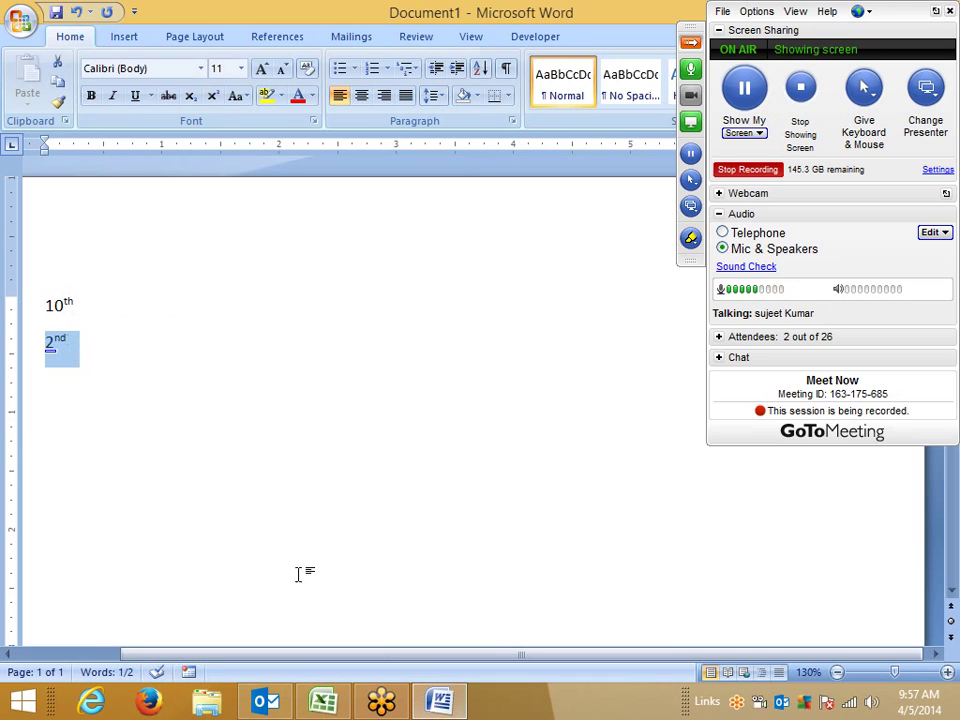
click(338, 703)
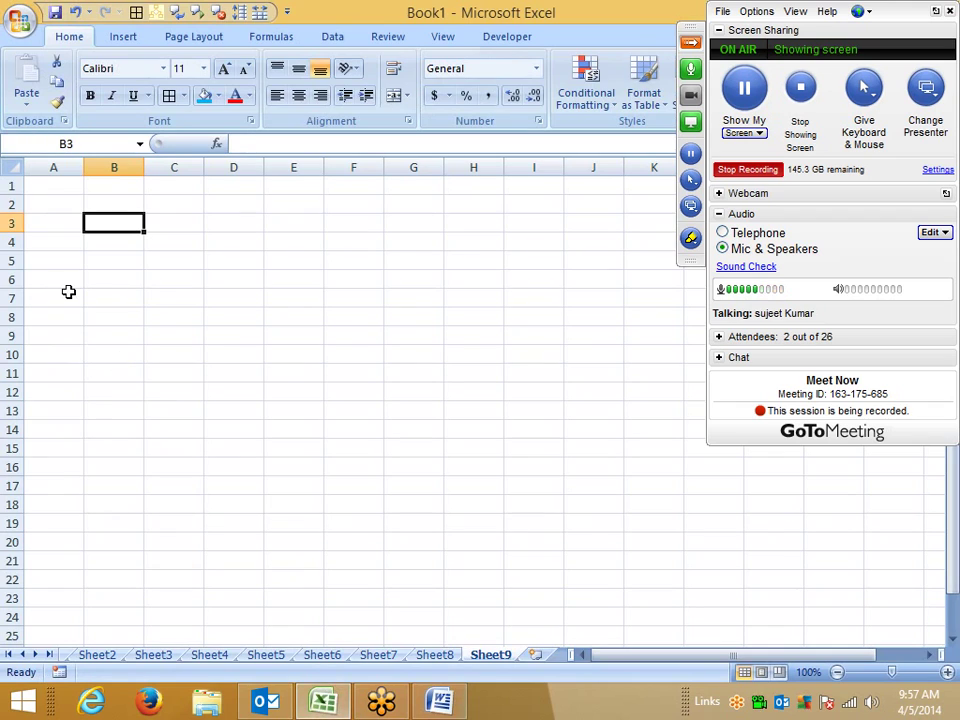
Step: Enter 10th into cell B3 of Sheet9
text(10th)
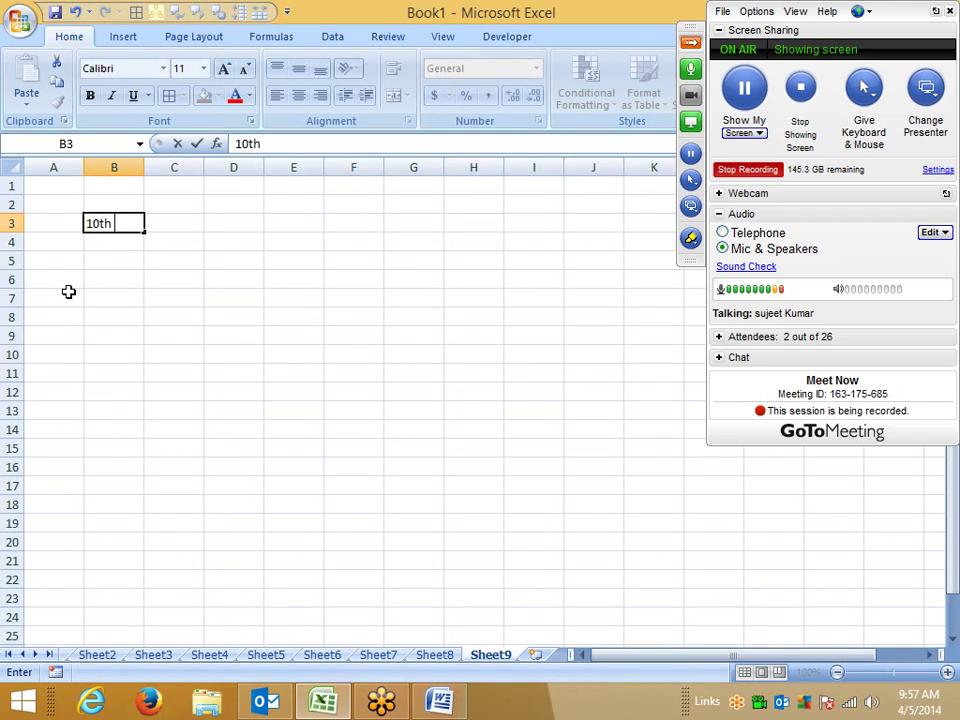
key(Return)
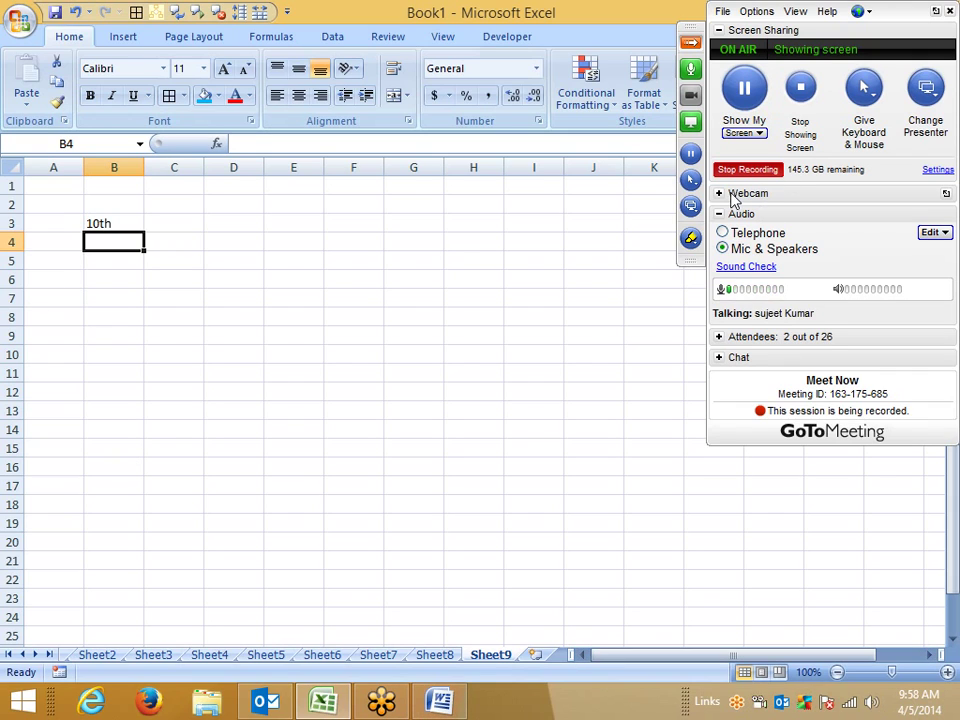
Step: Make the th of 10th in B3 superscript
click(131, 221)
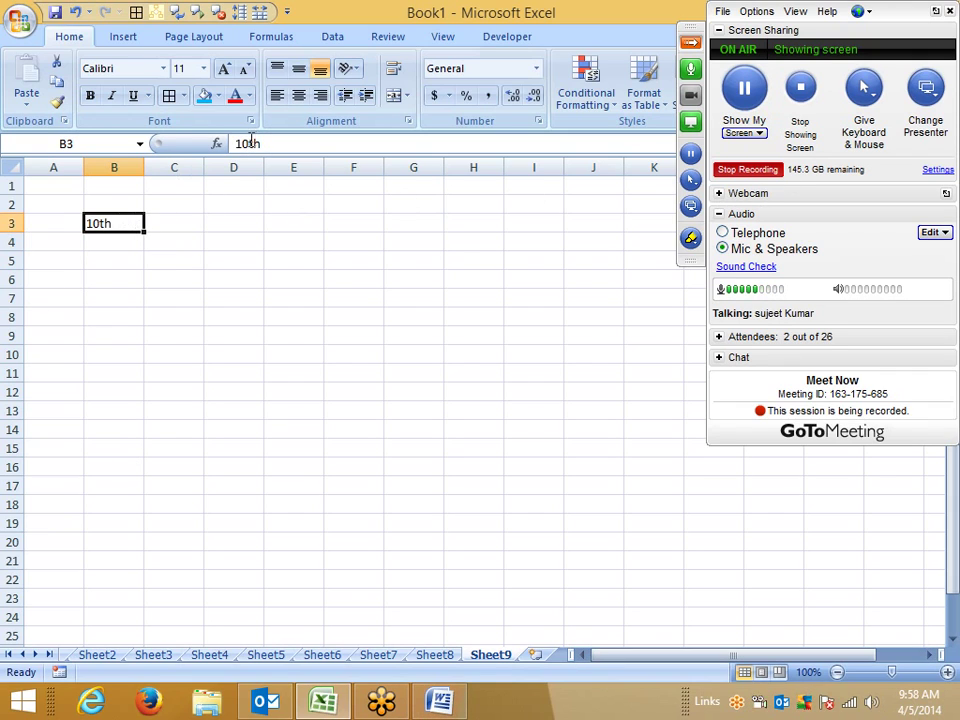
drag(246, 143, 261, 143)
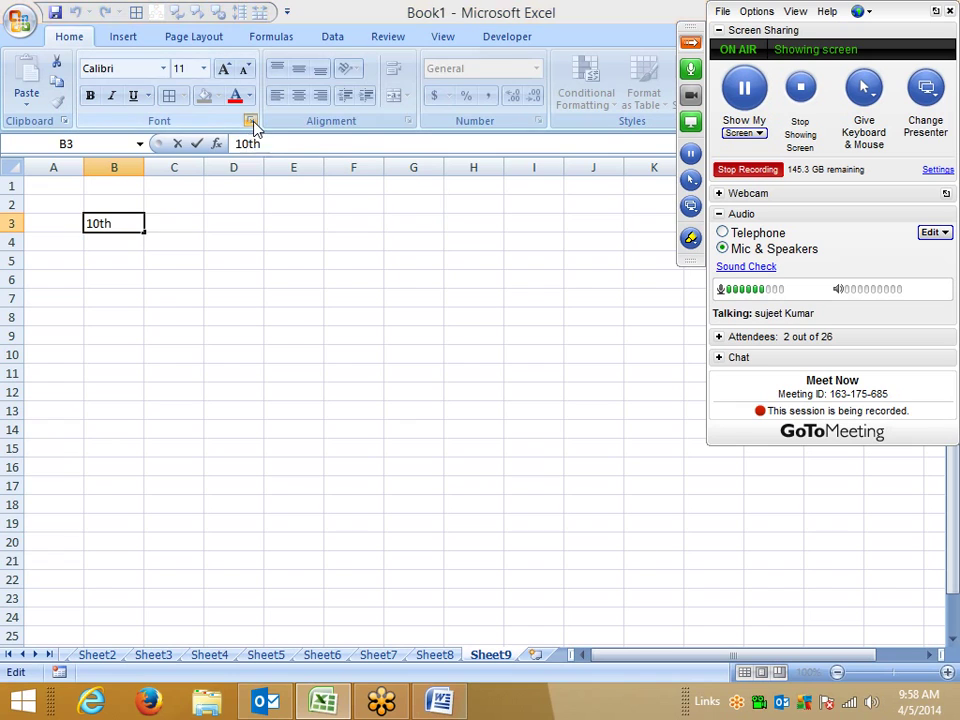
click(250, 122)
click(190, 313)
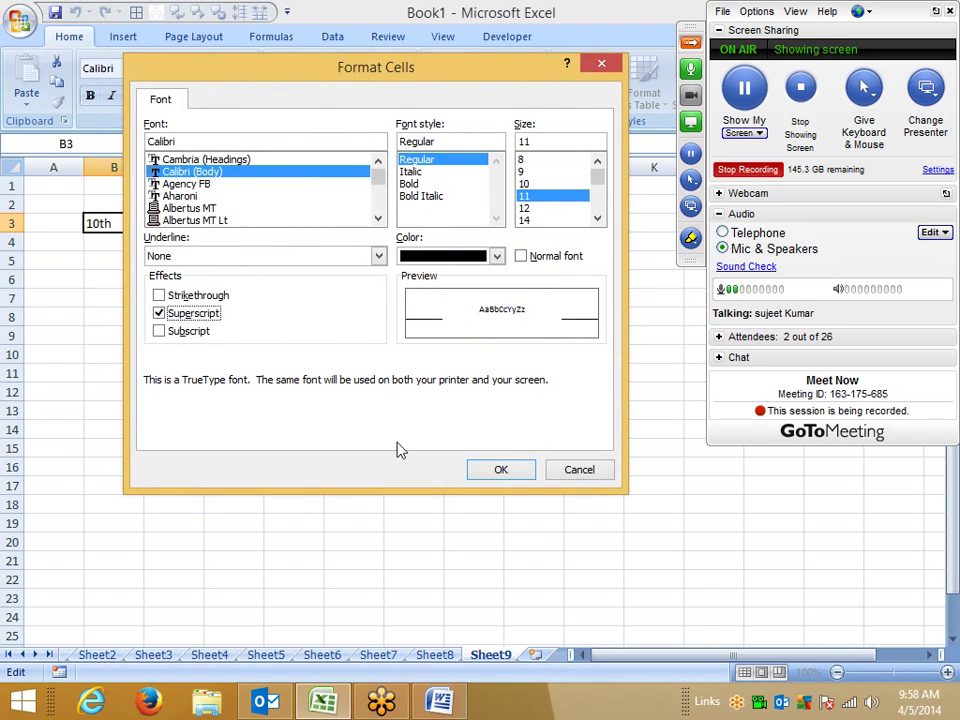
click(520, 474)
click(272, 392)
Step: Enter 10o into cell C4
click(177, 240)
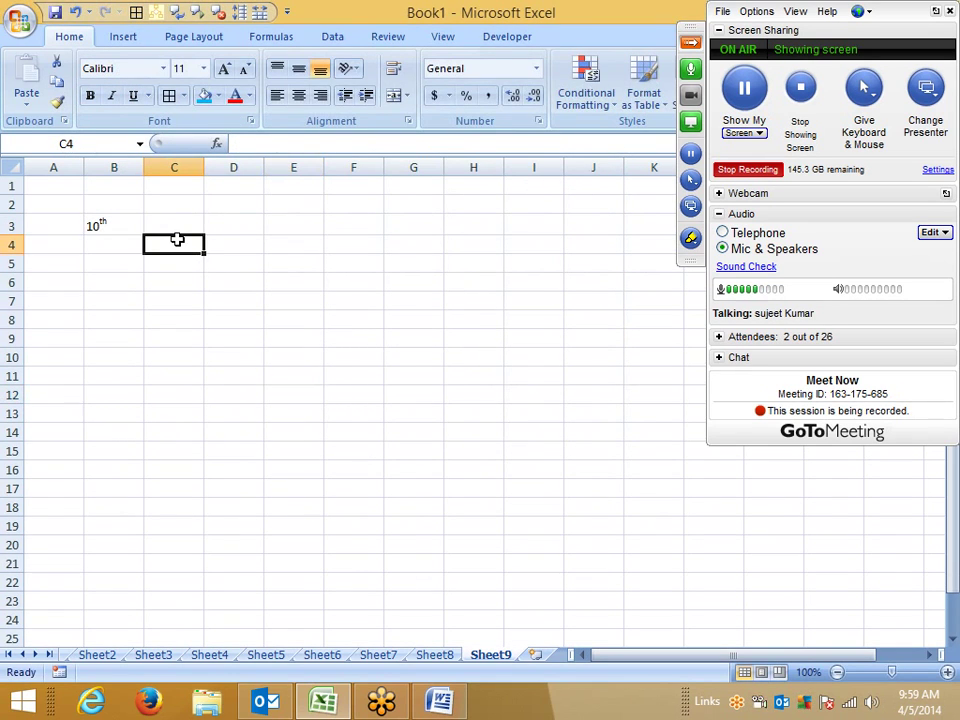
text(10o)
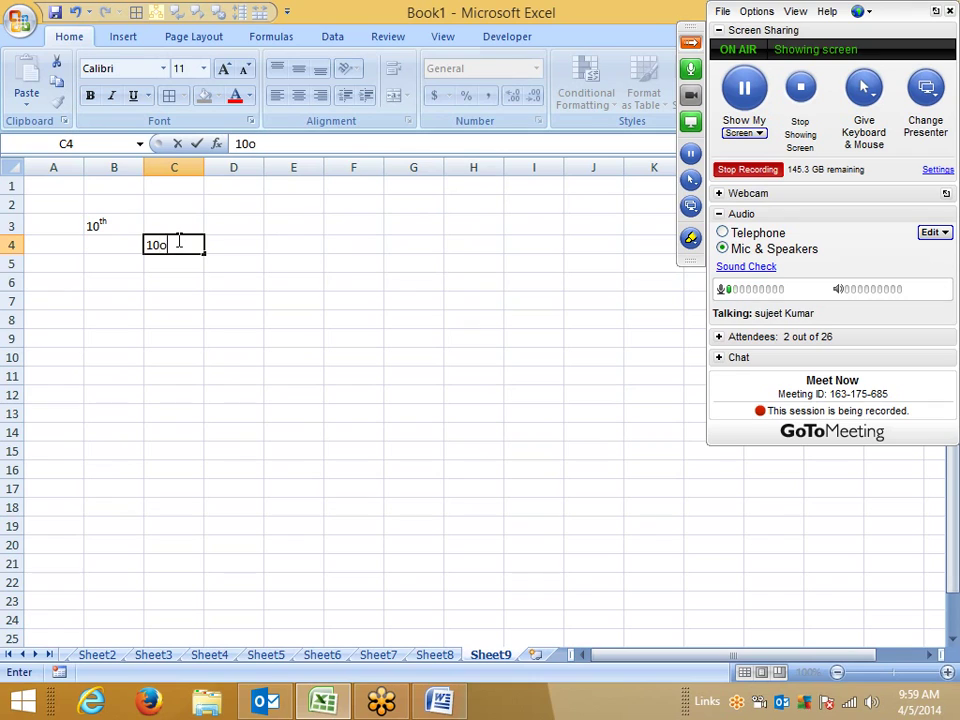
key(Return)
click(177, 240)
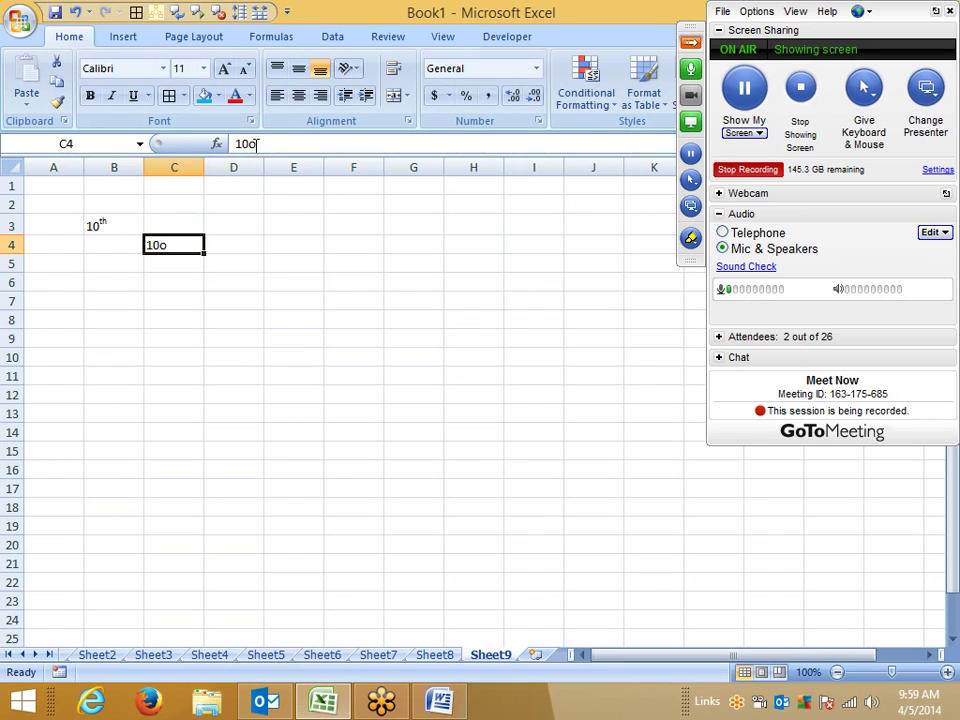
Step: Make the o in C4 superscript so it reads 10°
drag(249, 144, 257, 144)
right_click(256, 146)
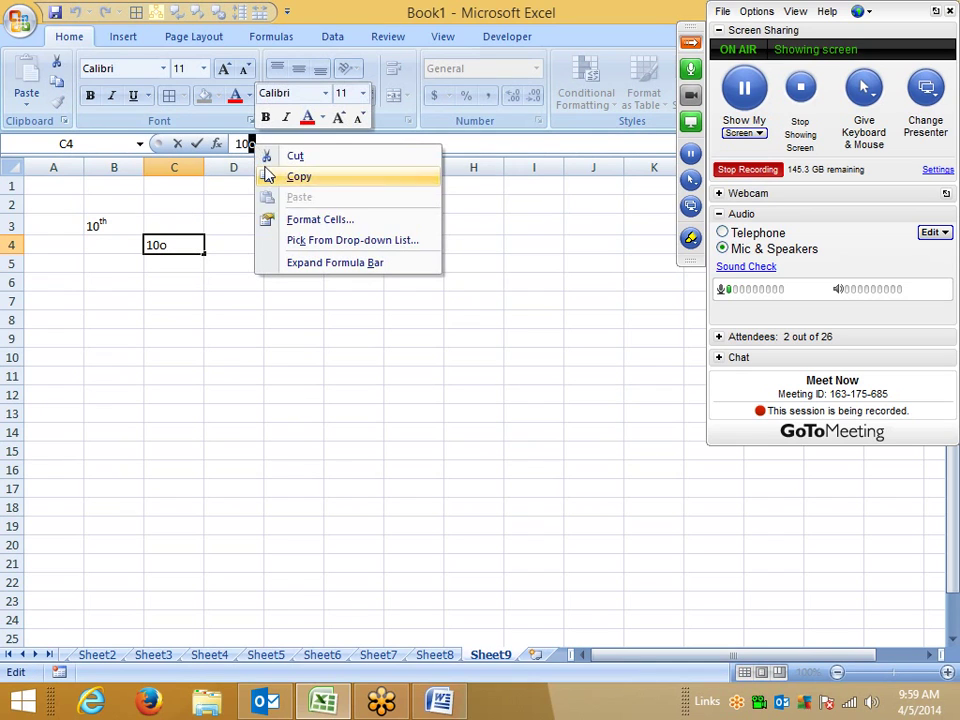
click(312, 222)
click(130, 258)
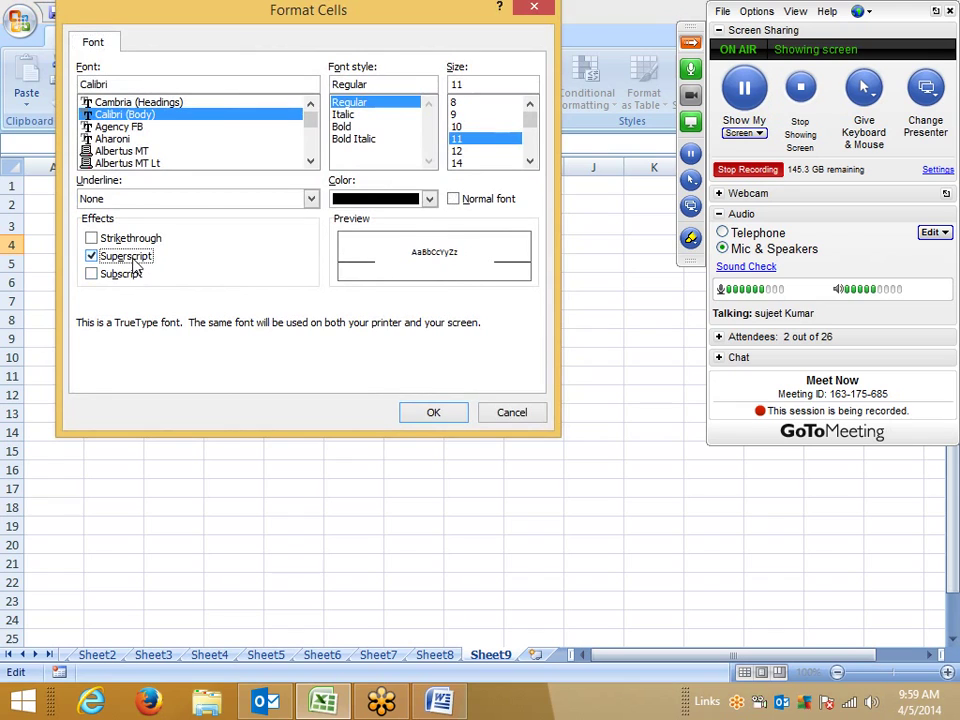
click(428, 410)
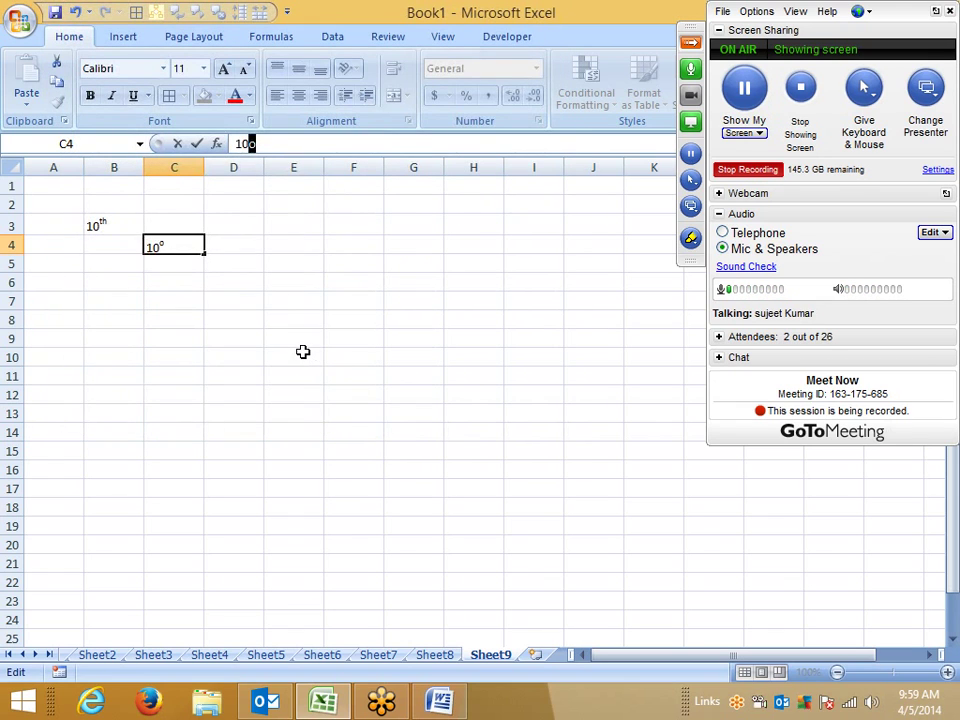
click(303, 357)
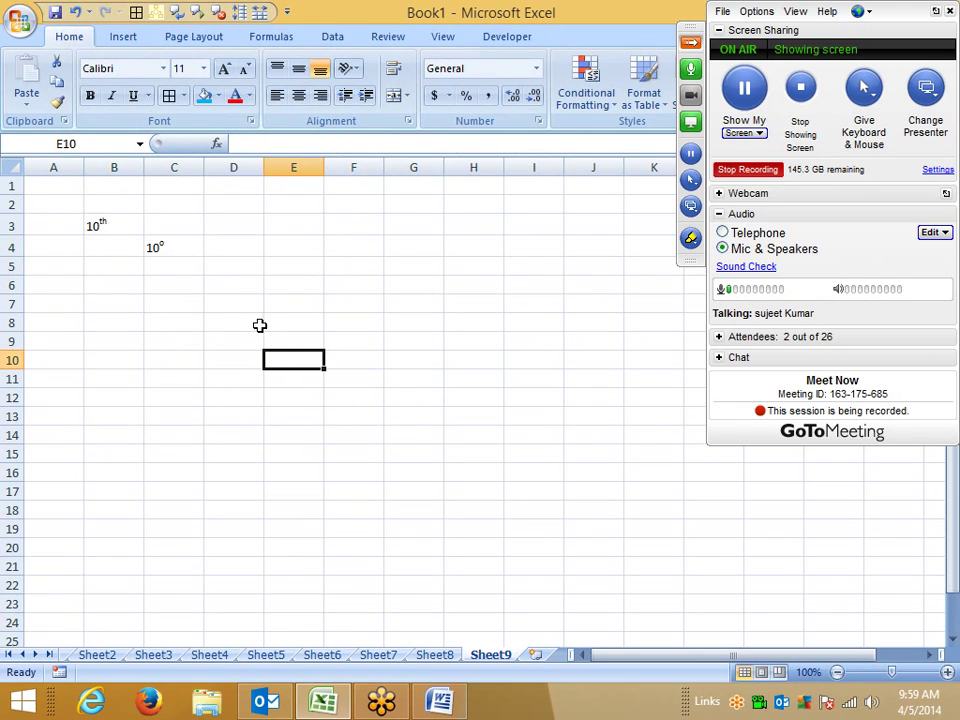
Step: Enter 102 in C7 and try to make its final 2 superscript
click(177, 297)
text(102)
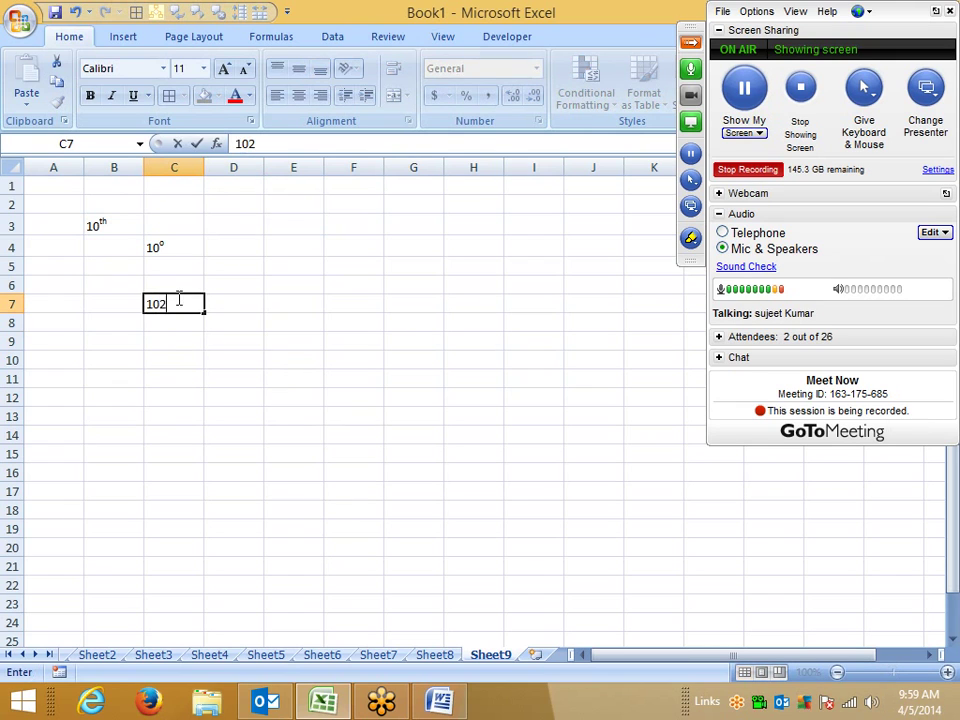
key(Return)
click(177, 297)
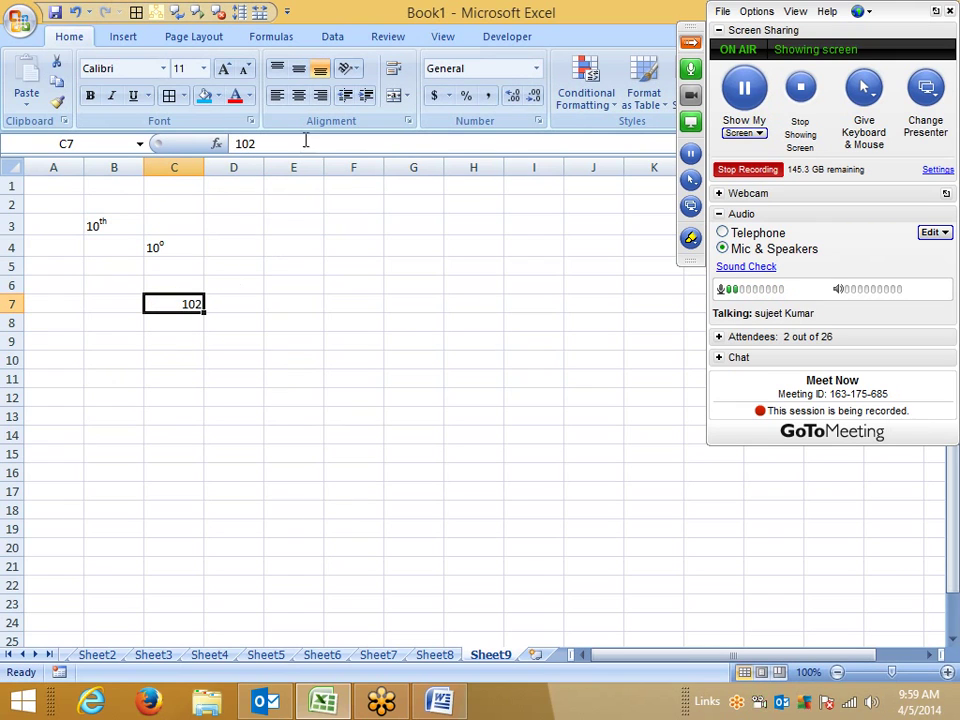
drag(248, 144, 255, 144)
click(250, 121)
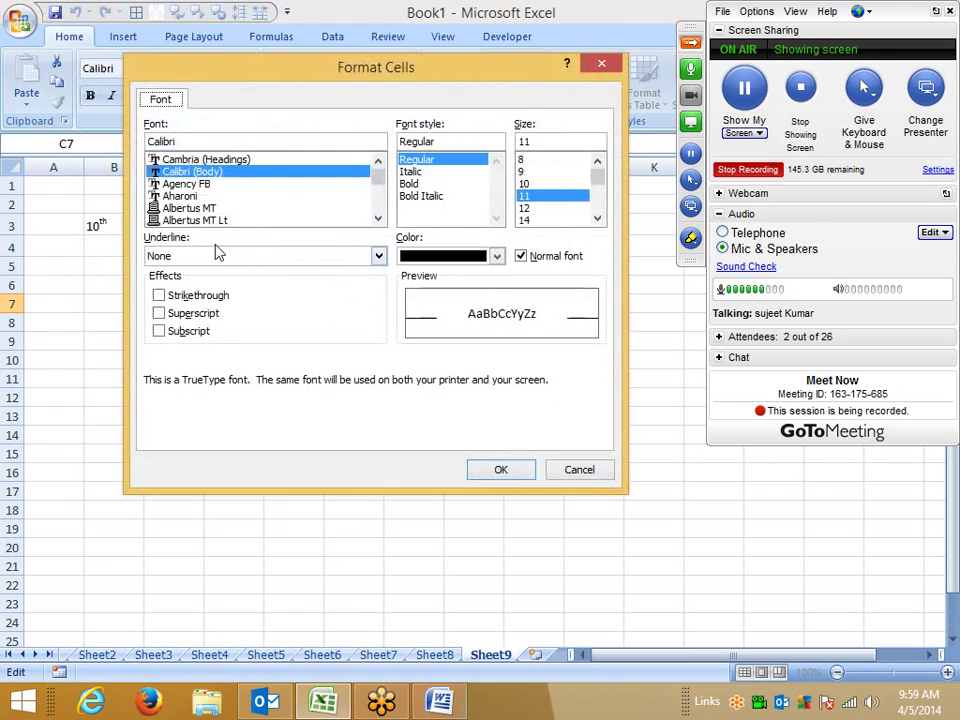
click(192, 316)
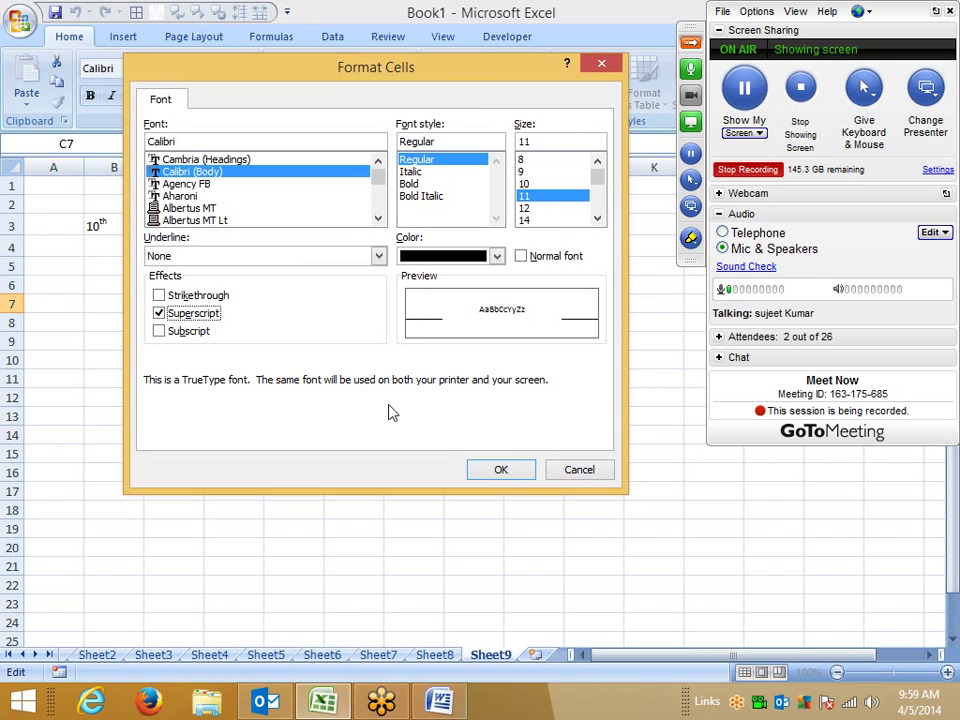
click(510, 468)
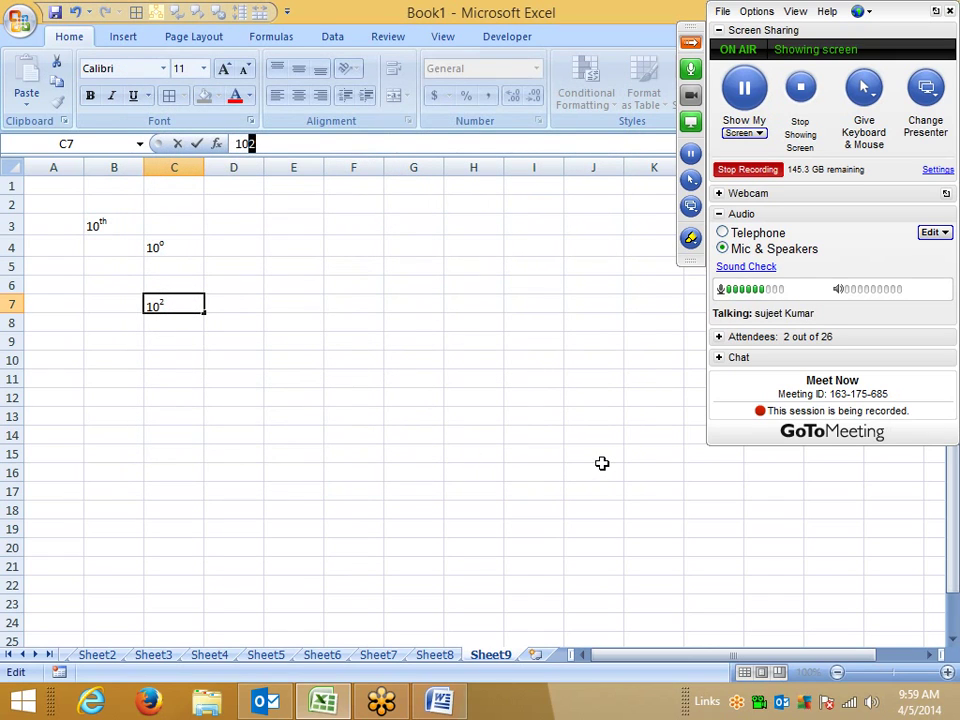
key(Return)
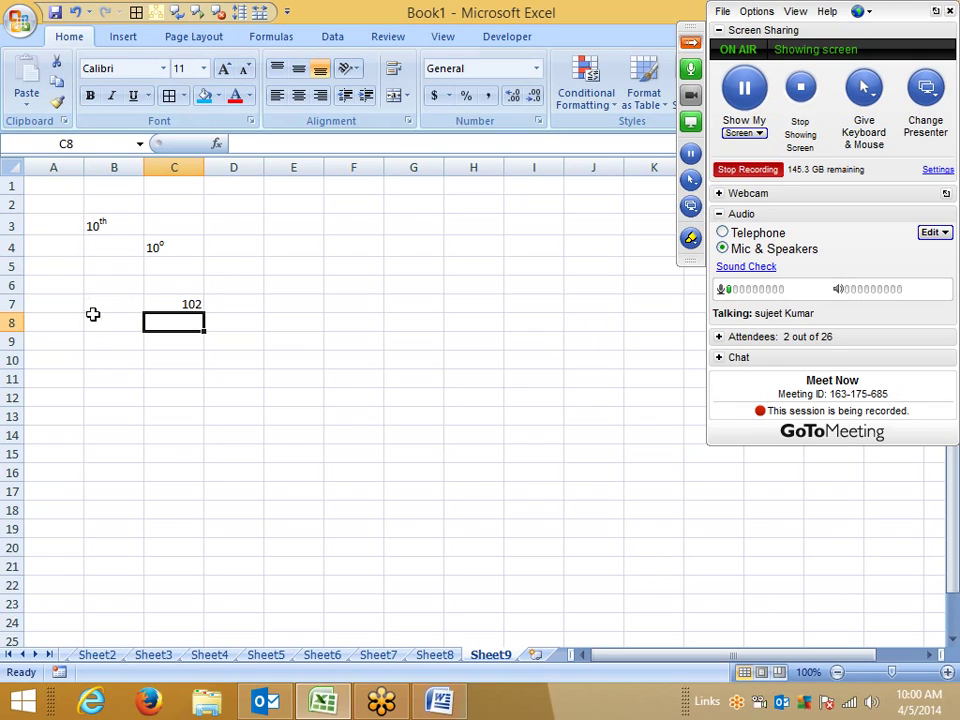
Step: Store C7 as text with an apostrophe and make its final 2 superscript, showing 10²
double_click(171, 304)
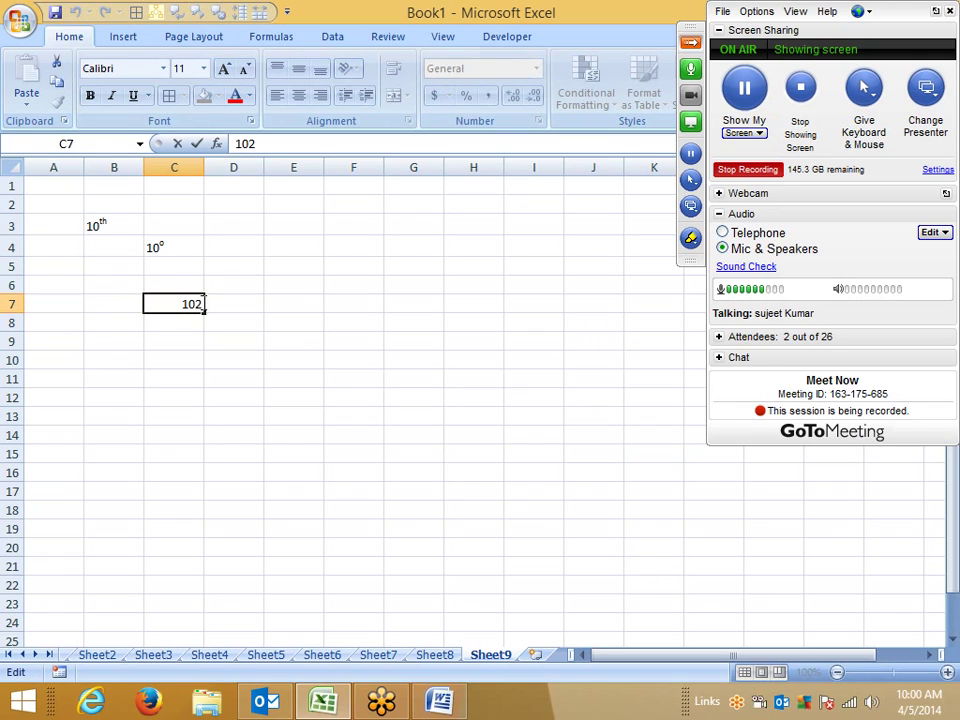
text(')
key(Return)
click(200, 305)
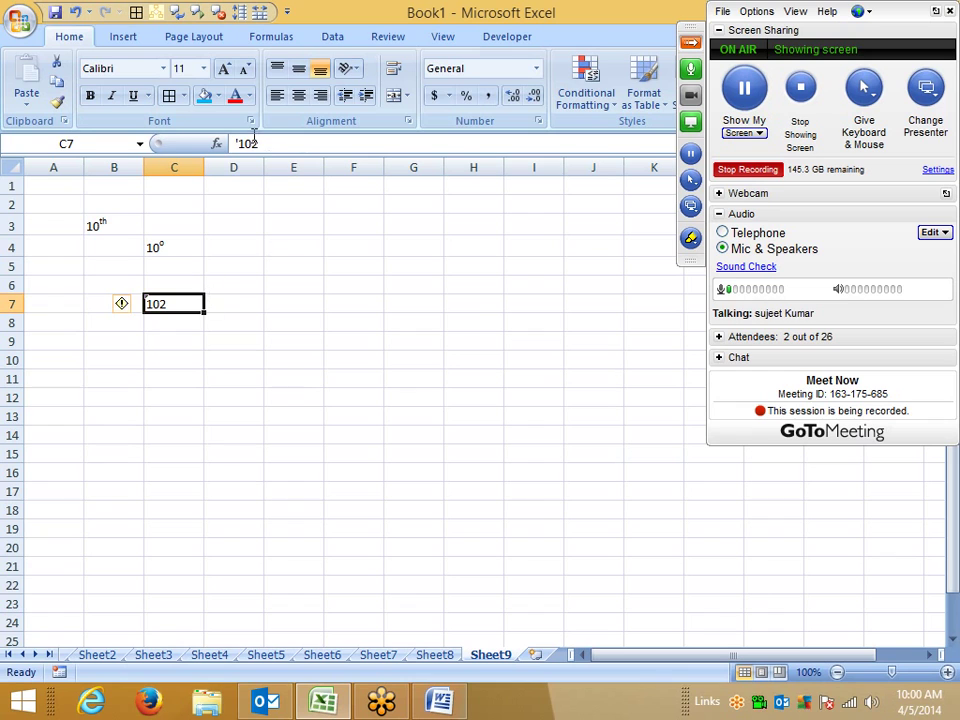
drag(250, 144, 259, 144)
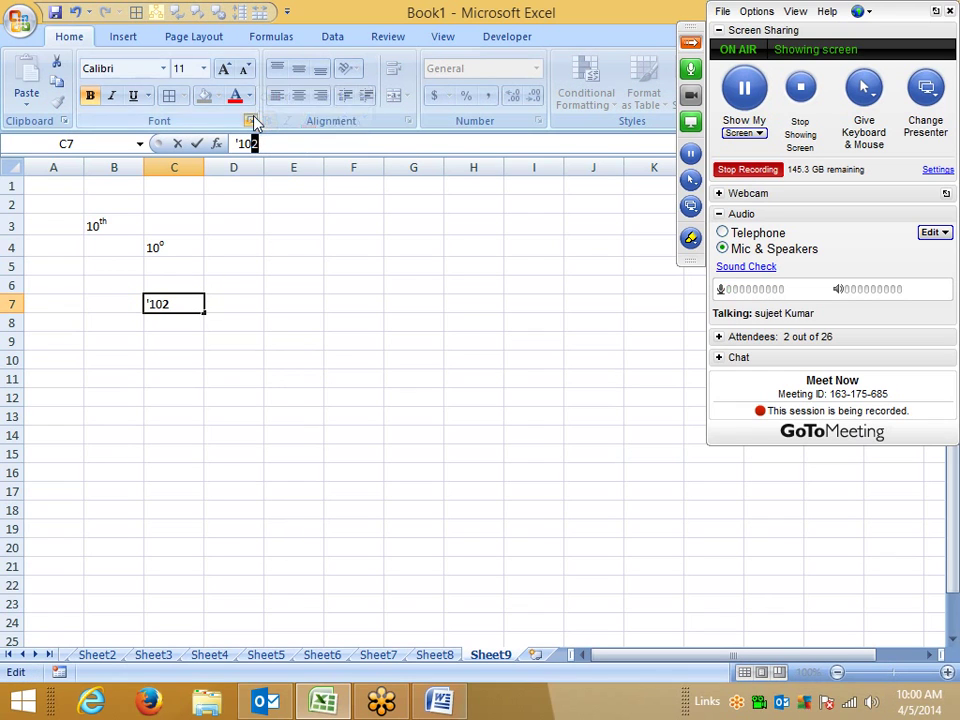
click(249, 121)
click(192, 313)
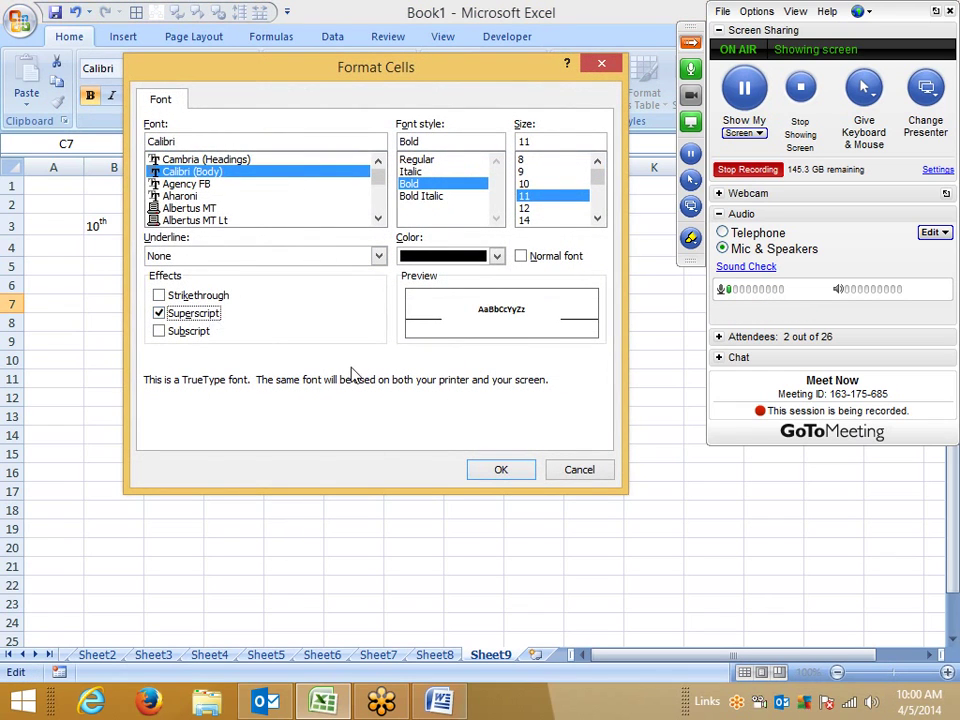
click(500, 472)
click(375, 456)
Step: Type 10 into cell C11, then erase the mistyped characters
click(172, 380)
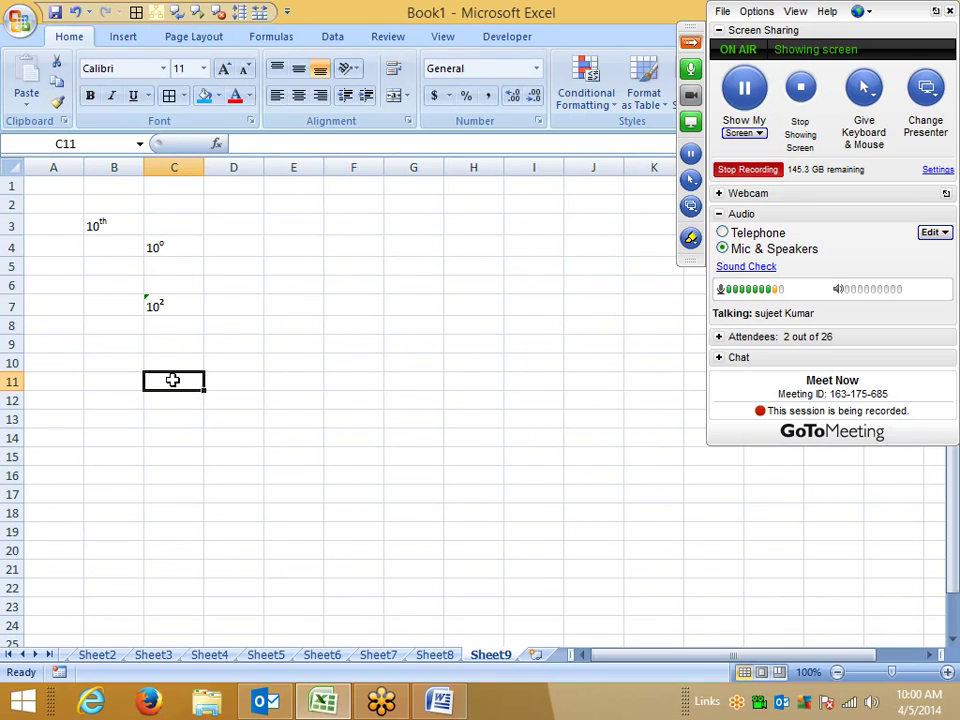
text(10)
key(BackSpace)
key(BackSpace)
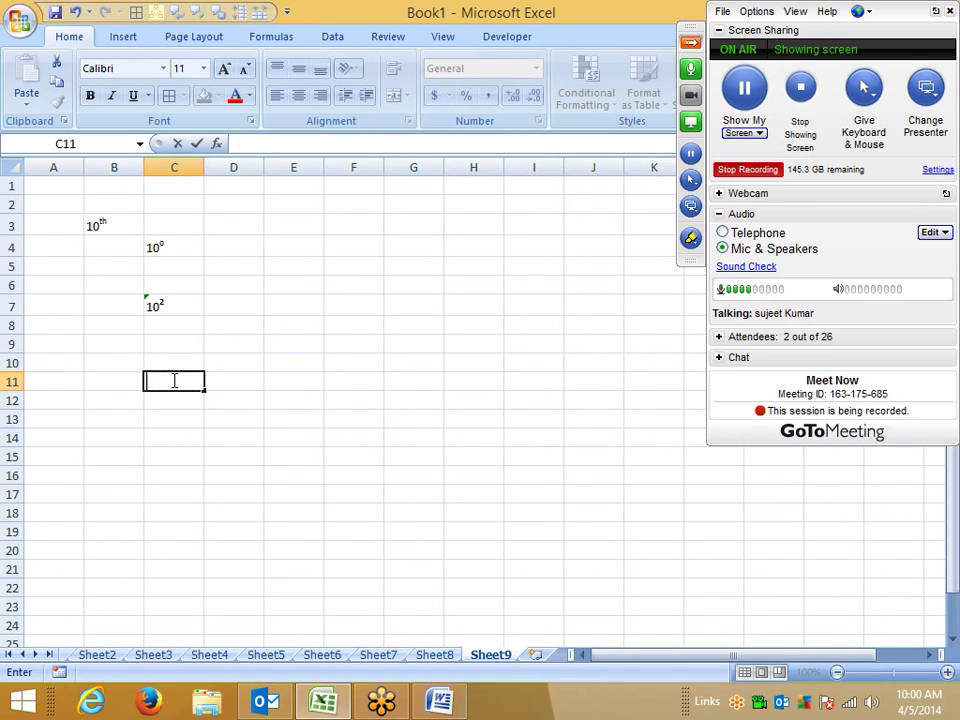
text(H2O)
key(Return)
click(172, 380)
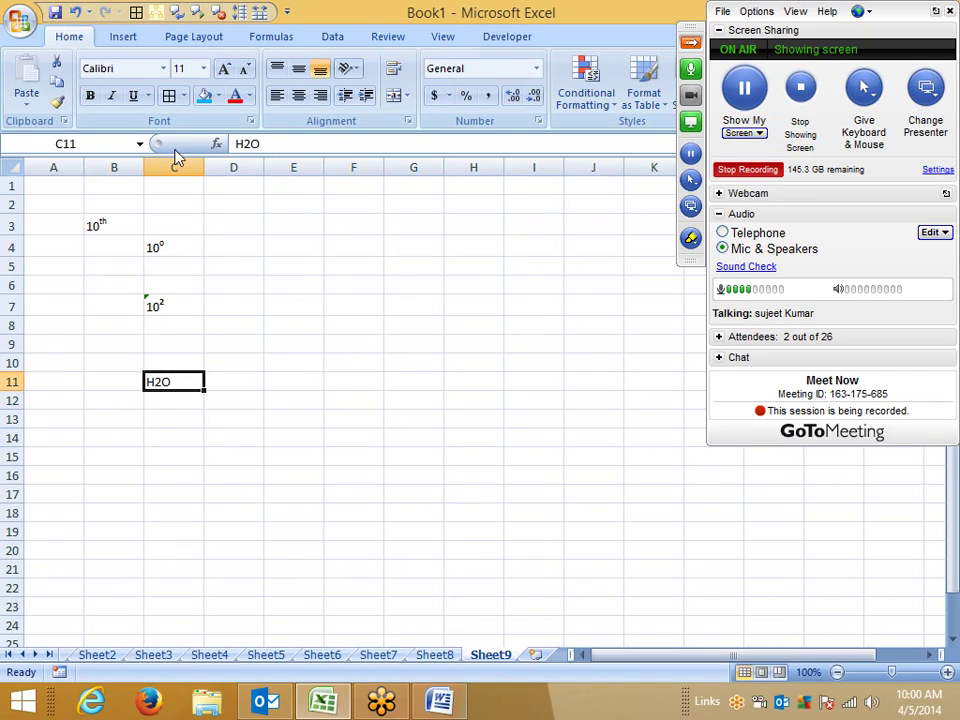
double_click(246, 144)
click(244, 144)
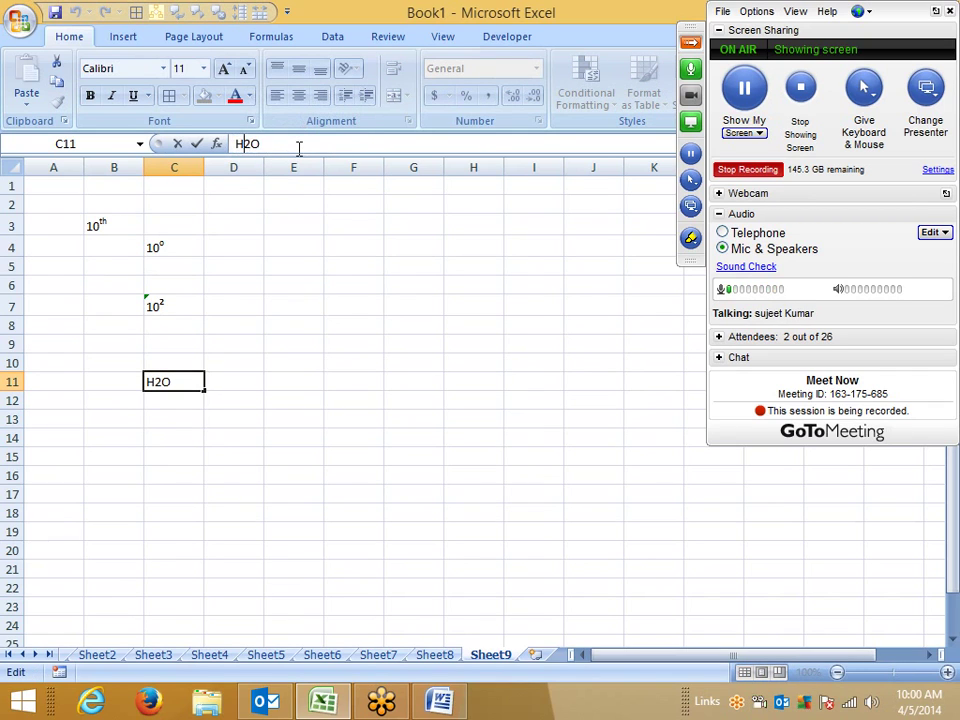
key(shift+Right)
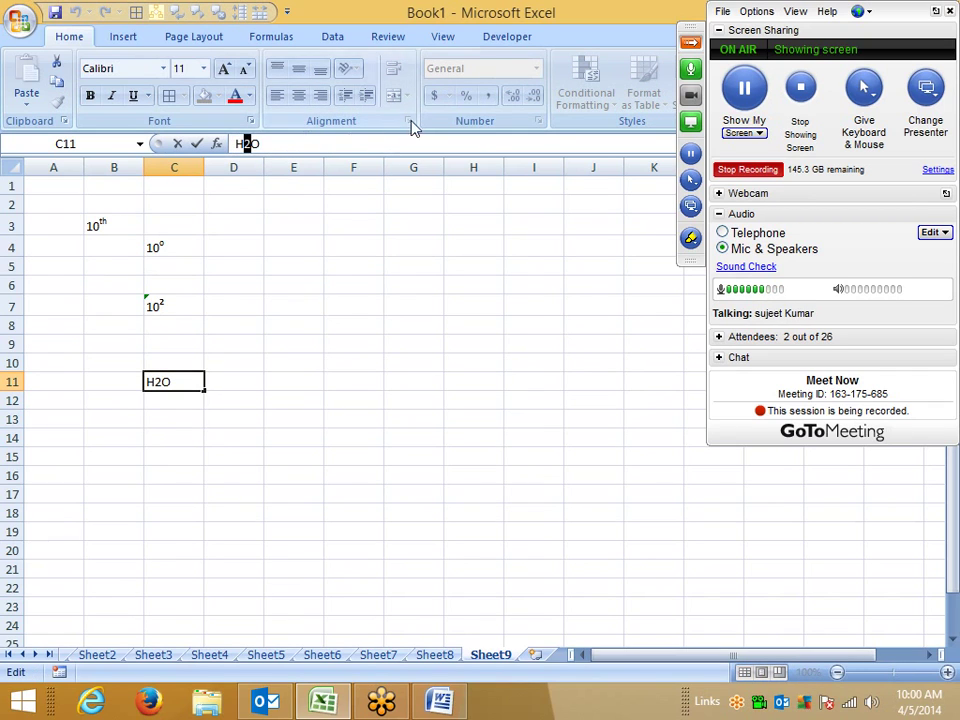
click(250, 122)
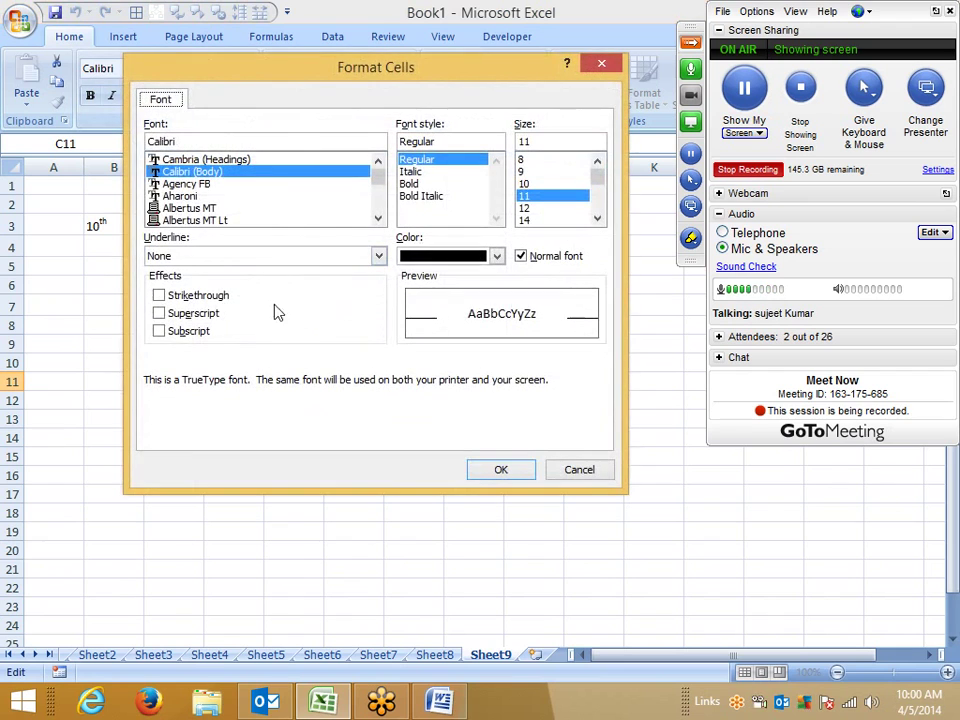
click(203, 316)
click(174, 331)
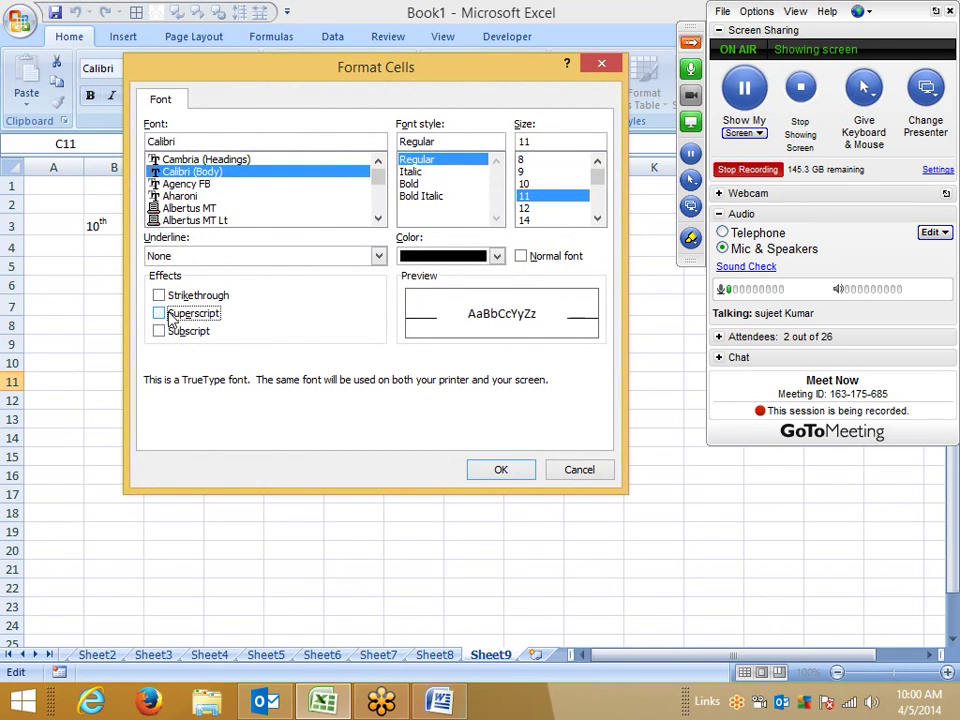
click(480, 469)
click(252, 402)
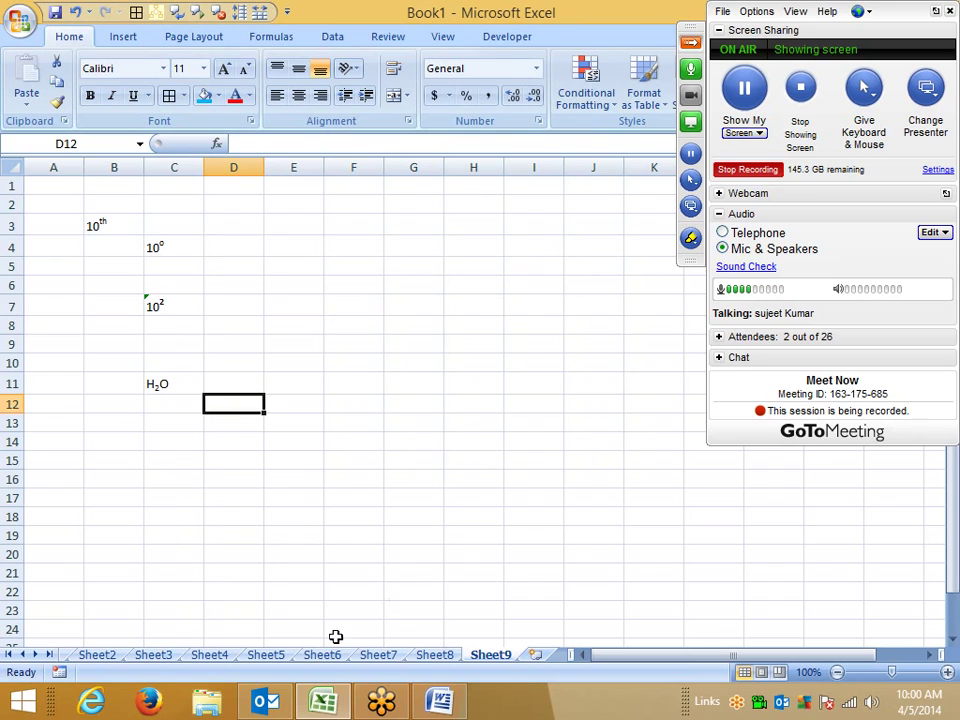
click(434, 658)
Step: On Sheet6, insert a blank column A and autofit column B to the Sales header
click(372, 656)
click(324, 656)
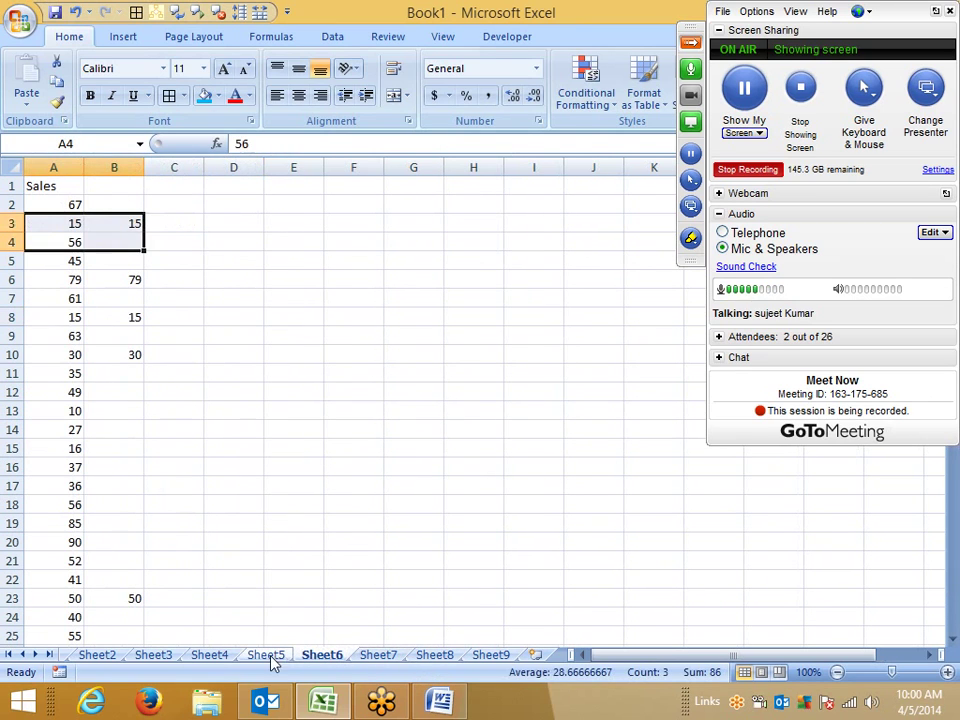
click(190, 465)
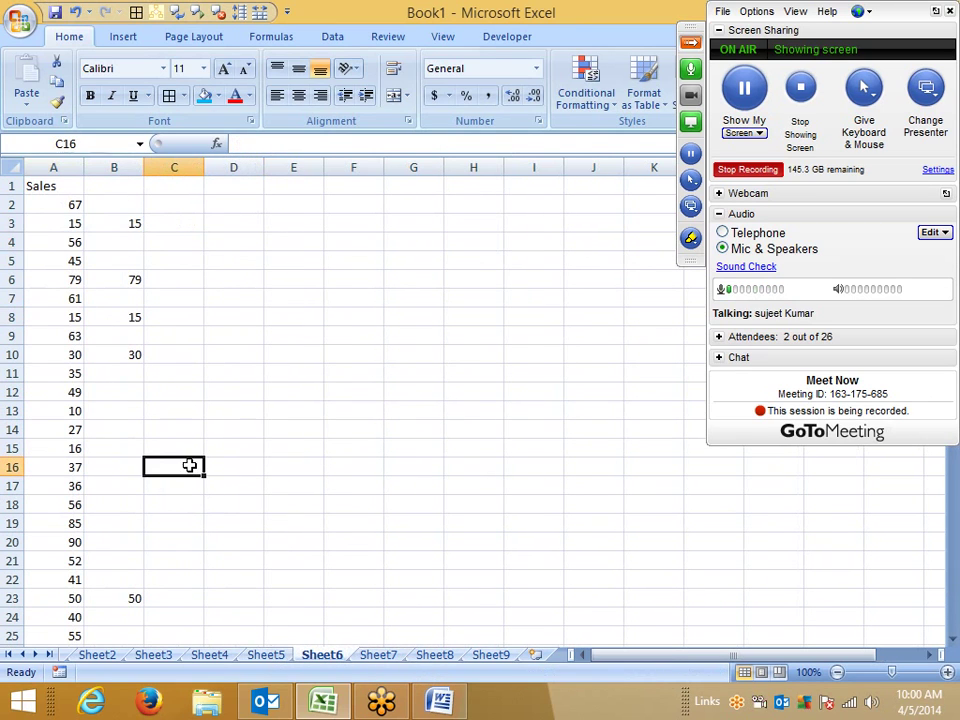
click(62, 160)
right_click(62, 160)
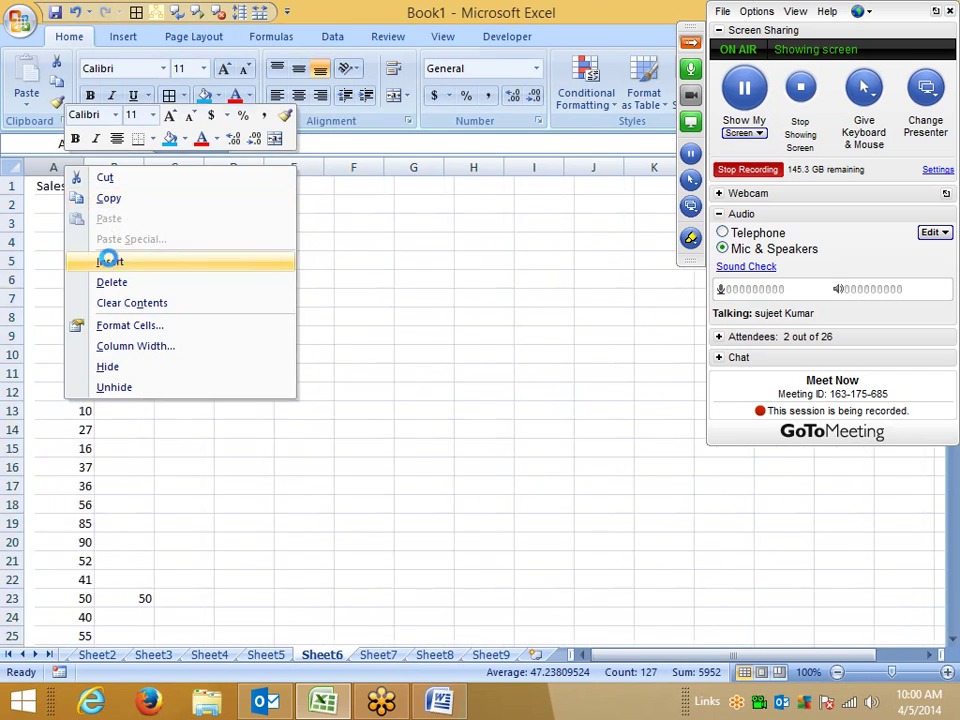
click(107, 258)
double_click(142, 167)
click(193, 300)
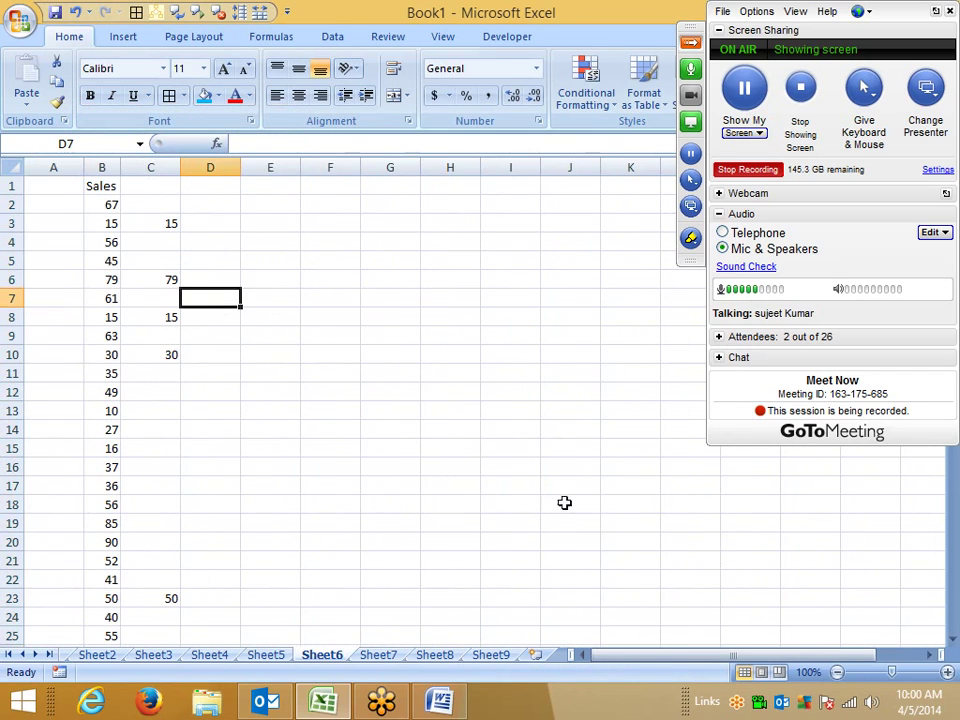
Step: Draw a pink highlighter stroke across the 79 in B6 with the GoToMeeting drawing tools
click(690, 238)
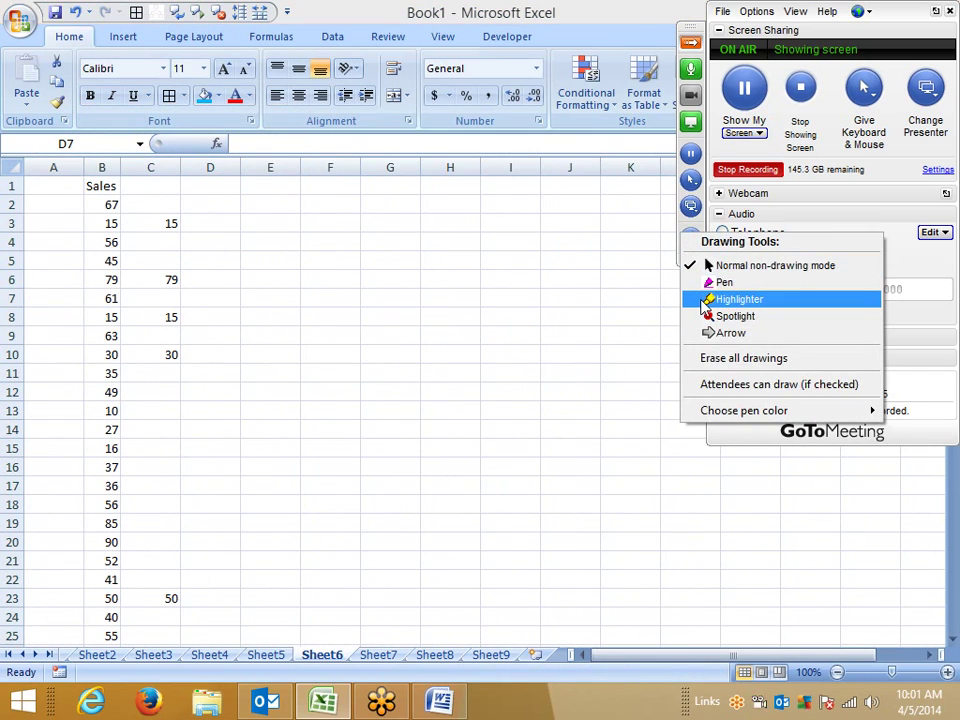
click(705, 300)
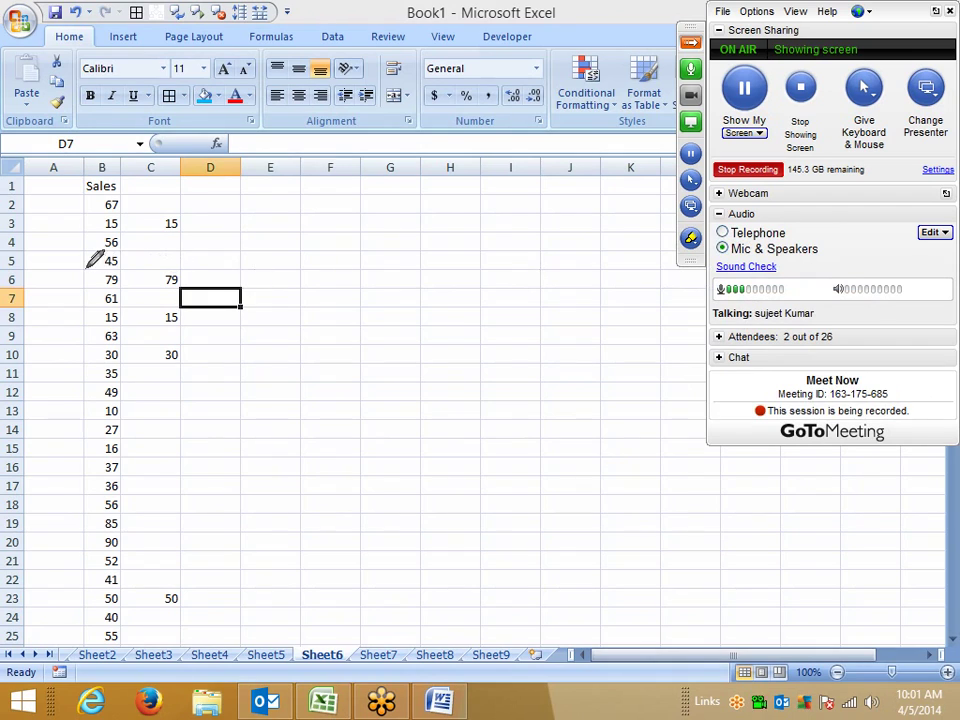
mouse_move(84, 270)
mouse_down()
mouse_move(108, 280)
mouse_move(86, 292)
mouse_up()
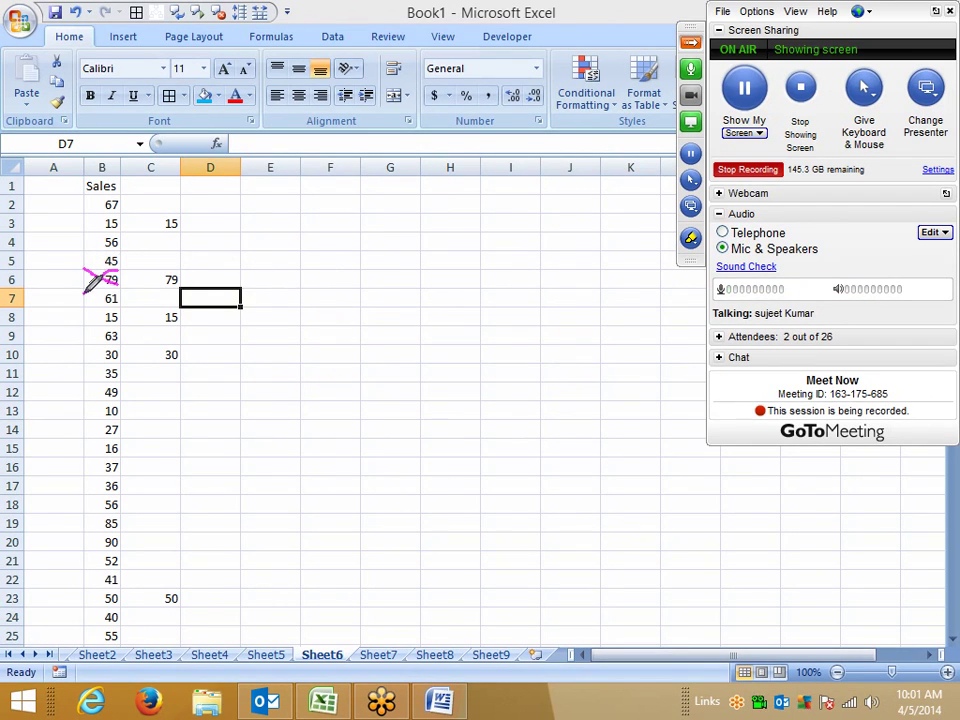
right_click(338, 305)
click(380, 328)
click(268, 391)
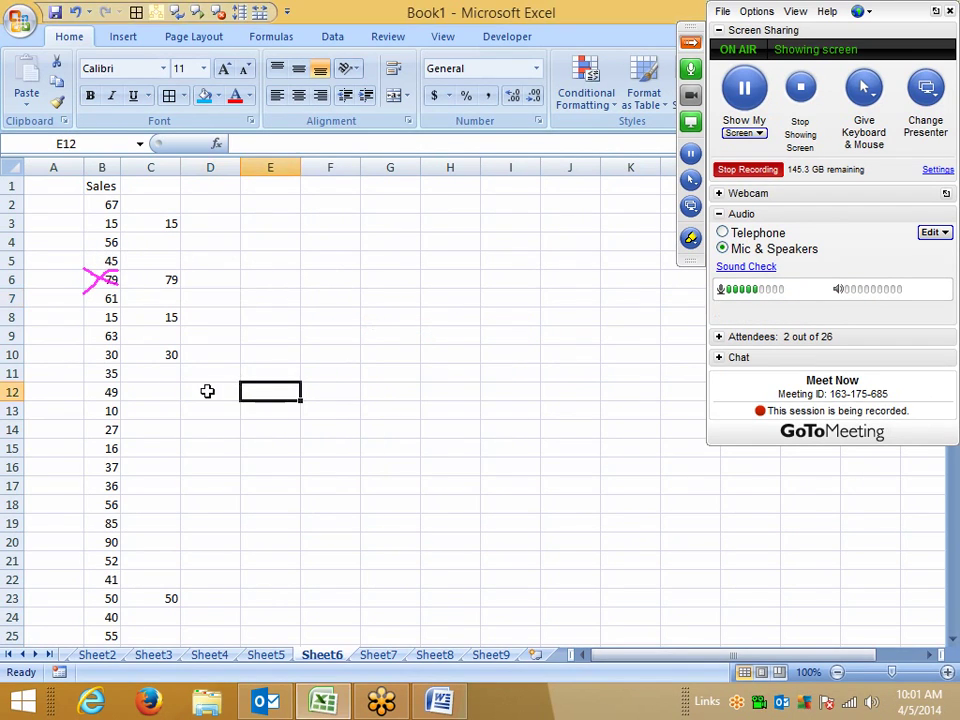
click(104, 372)
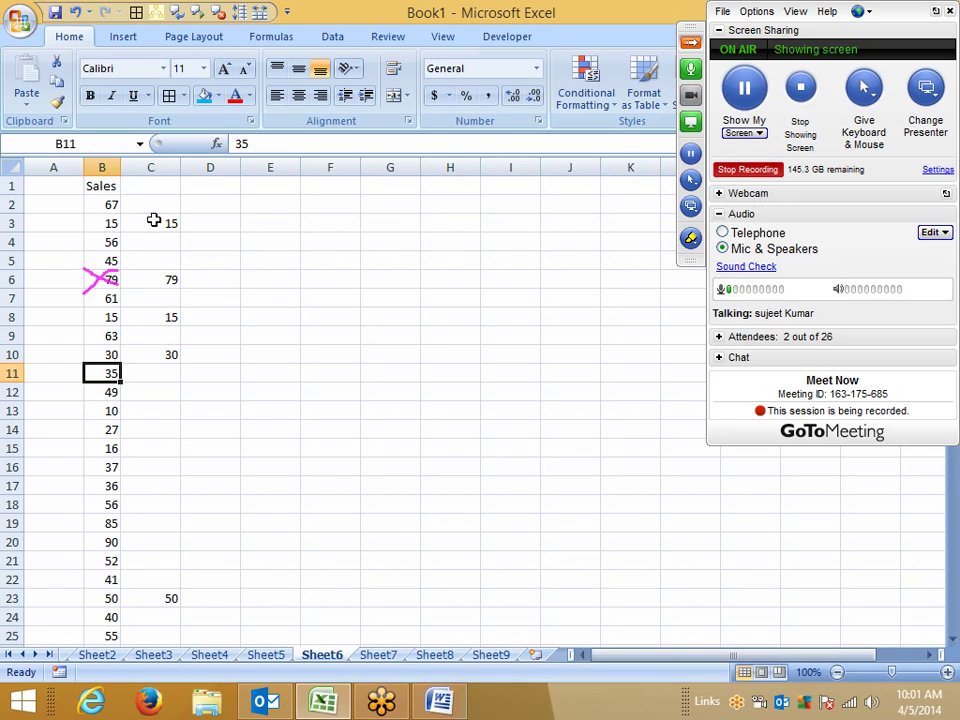
Step: Cross out the 35 in B11 with both diagonal borders
right_click(100, 372)
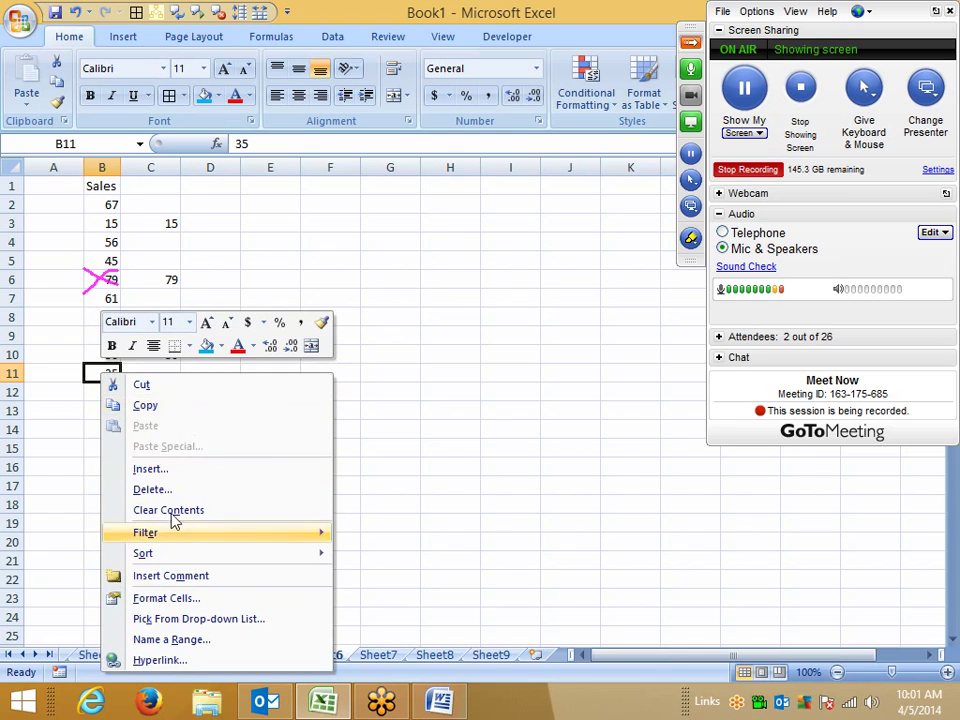
click(162, 598)
click(205, 298)
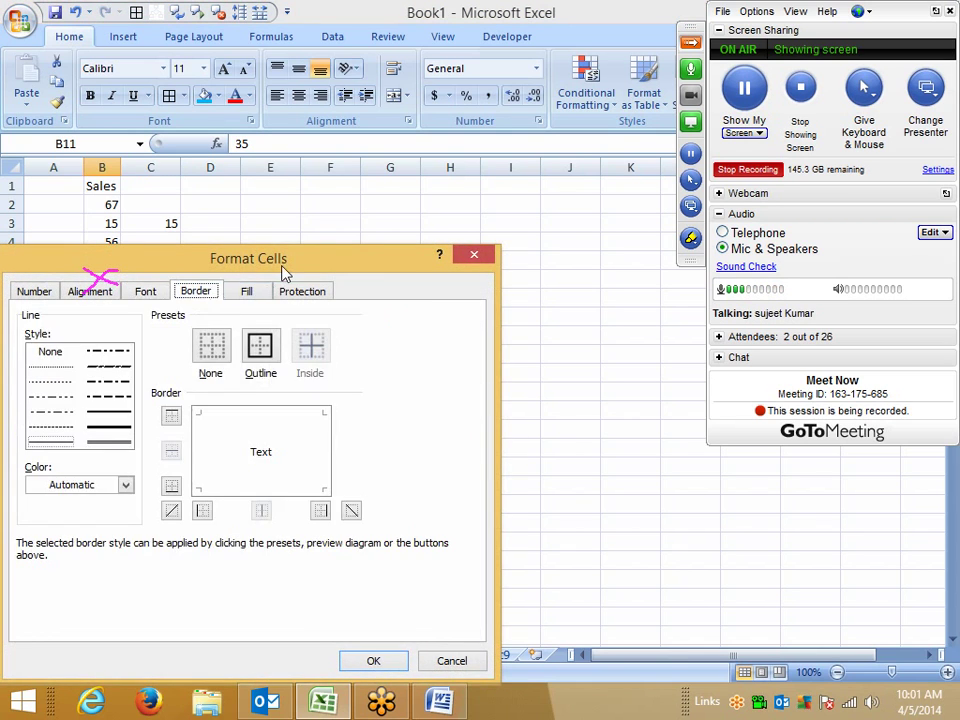
drag(283, 270, 476, 214)
click(364, 454)
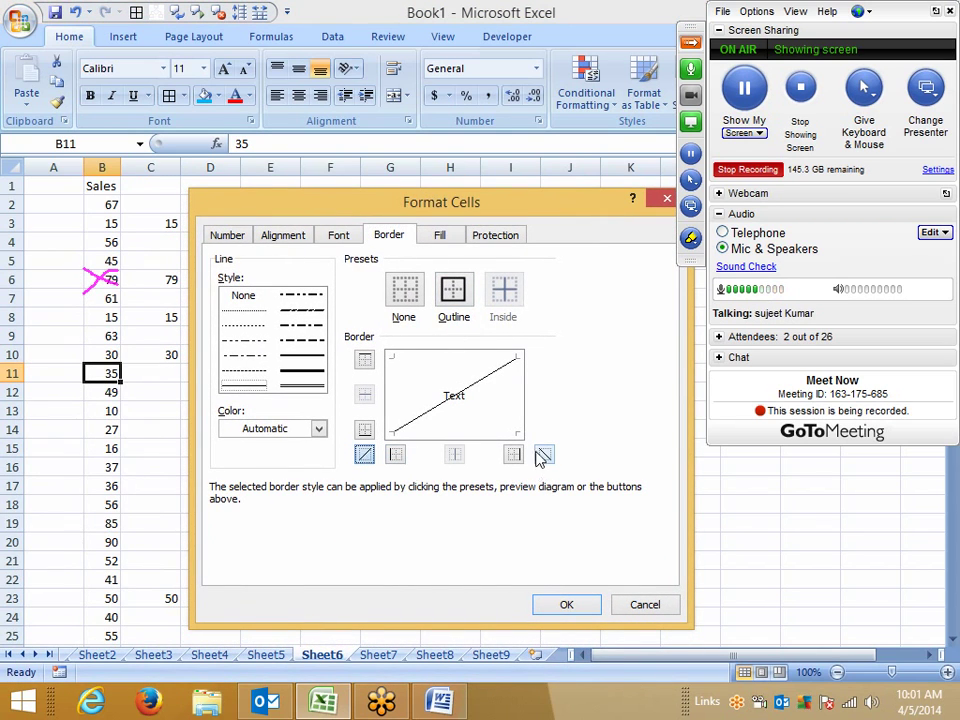
click(544, 454)
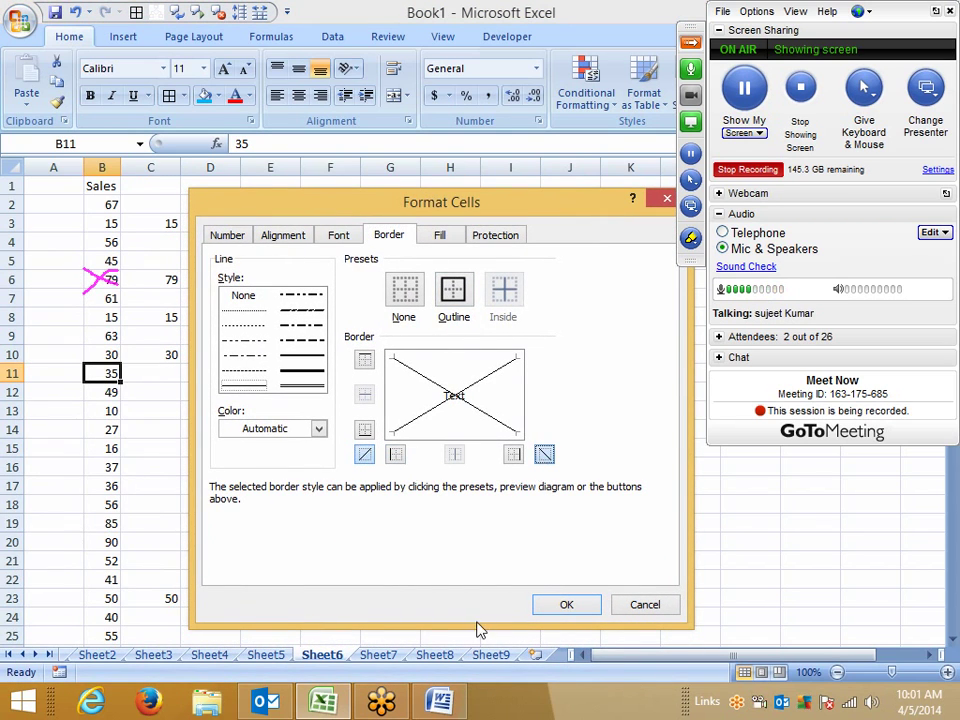
click(555, 608)
click(289, 559)
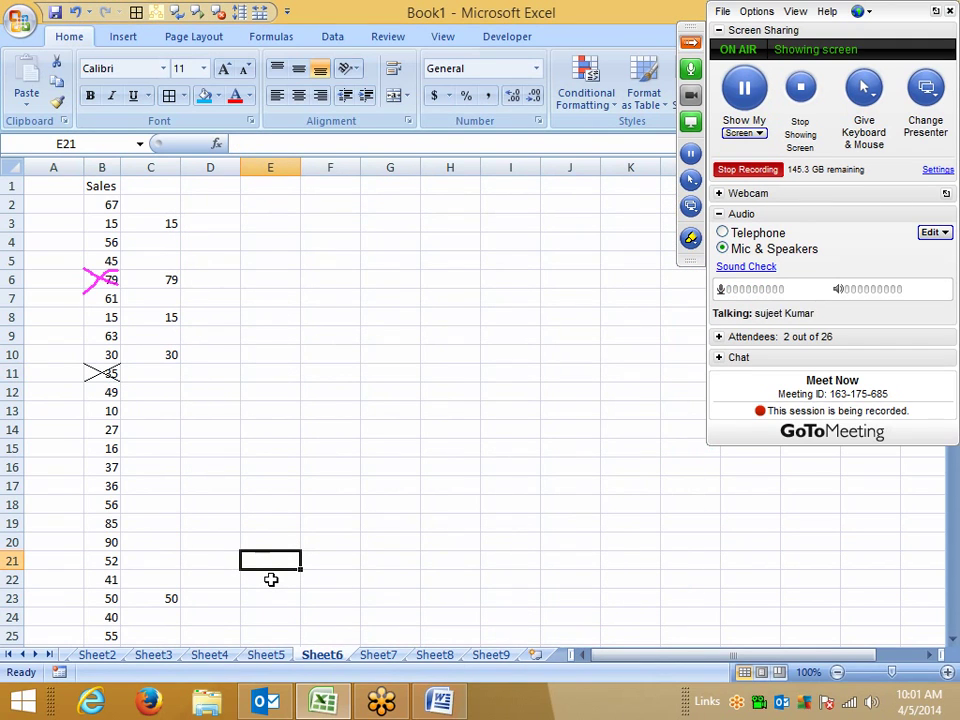
Step: Give B15 thick black left and rising-diagonal borders forming a tick
click(101, 446)
right_click(103, 448)
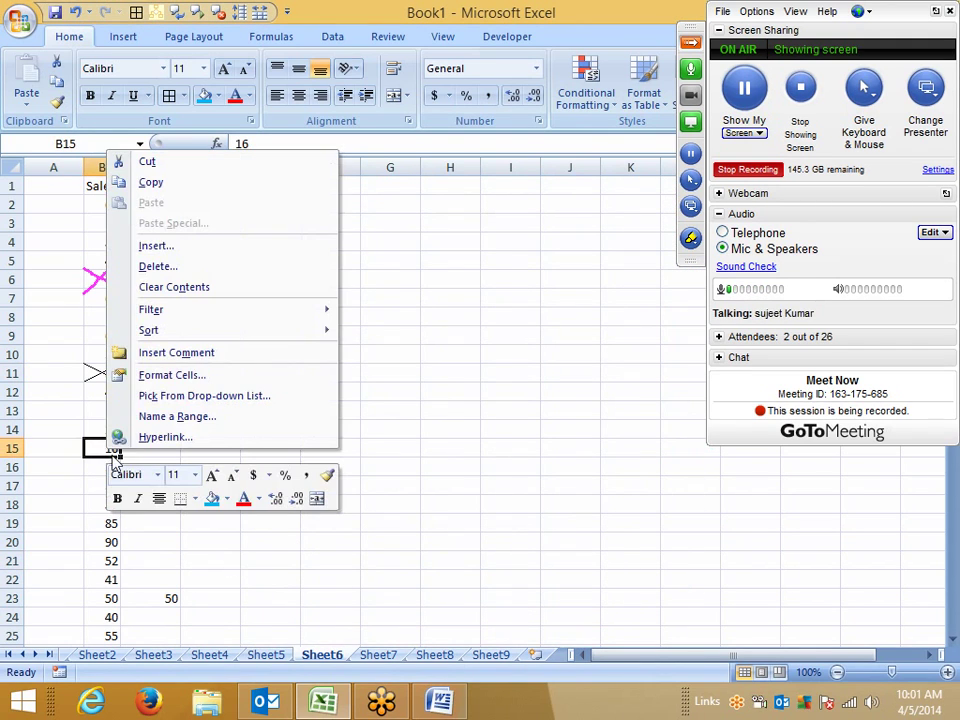
click(170, 375)
click(108, 330)
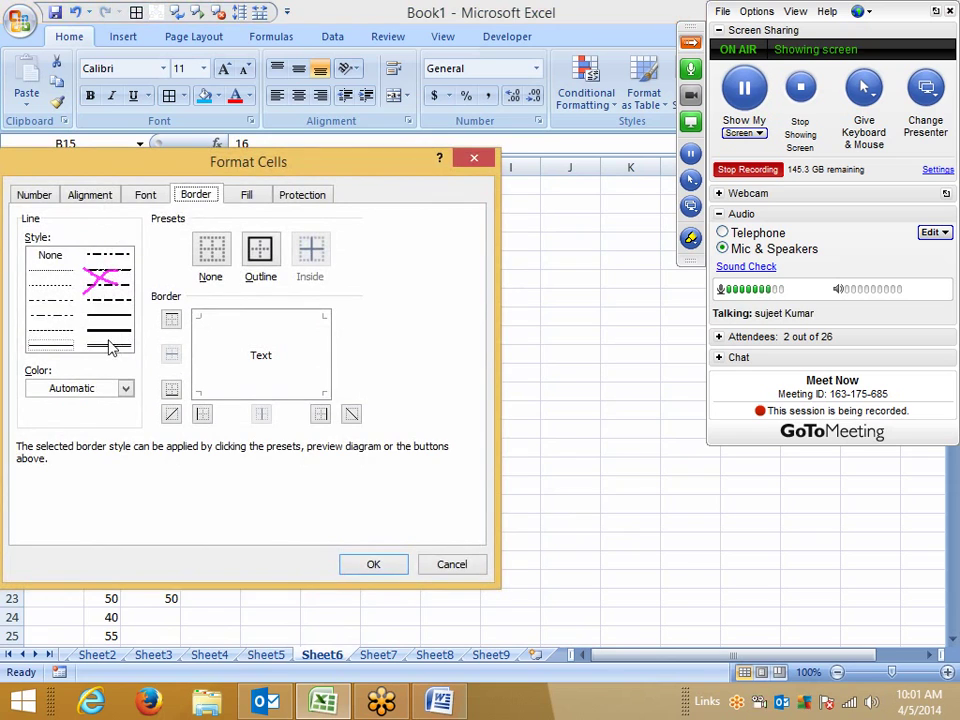
click(171, 388)
click(172, 414)
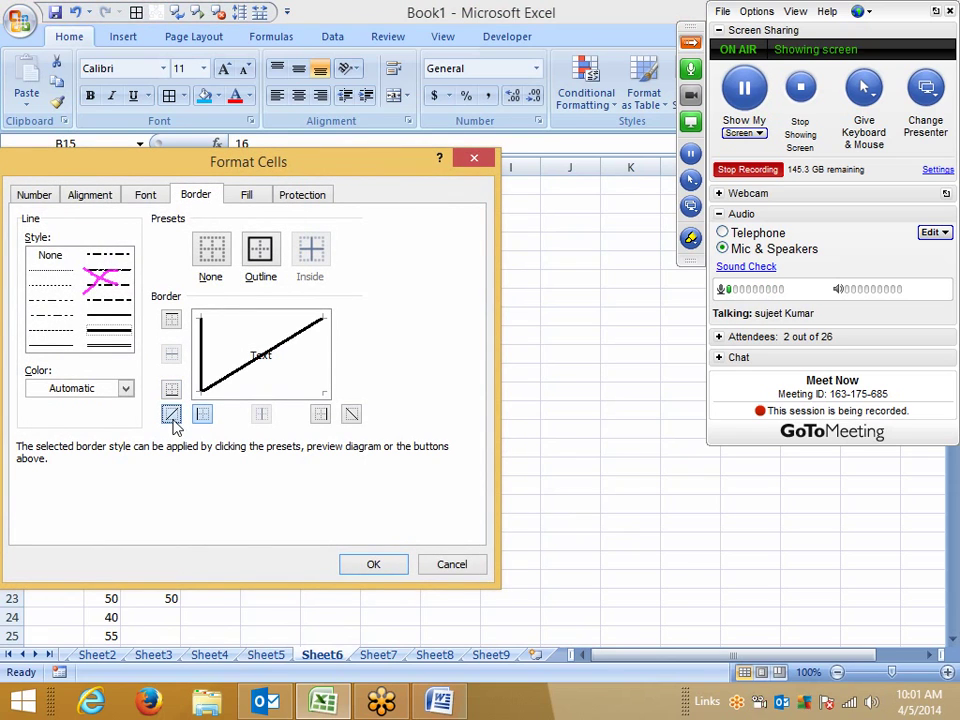
click(369, 566)
click(207, 524)
Step: Give B20 thick green left and rising-diagonal borders forming a tick
click(112, 540)
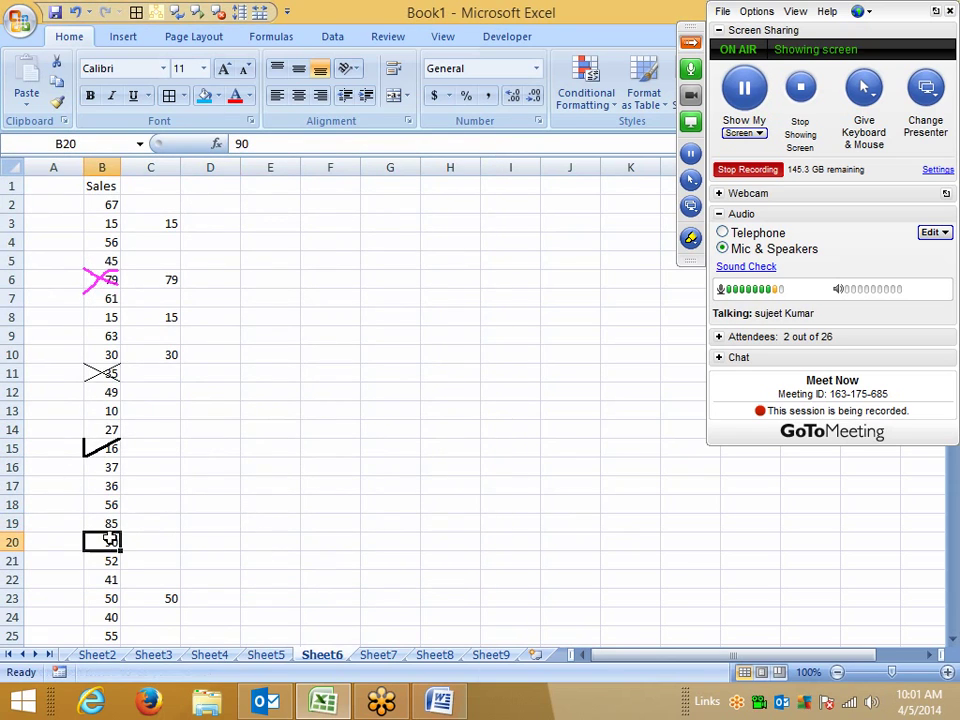
right_click(112, 542)
click(168, 474)
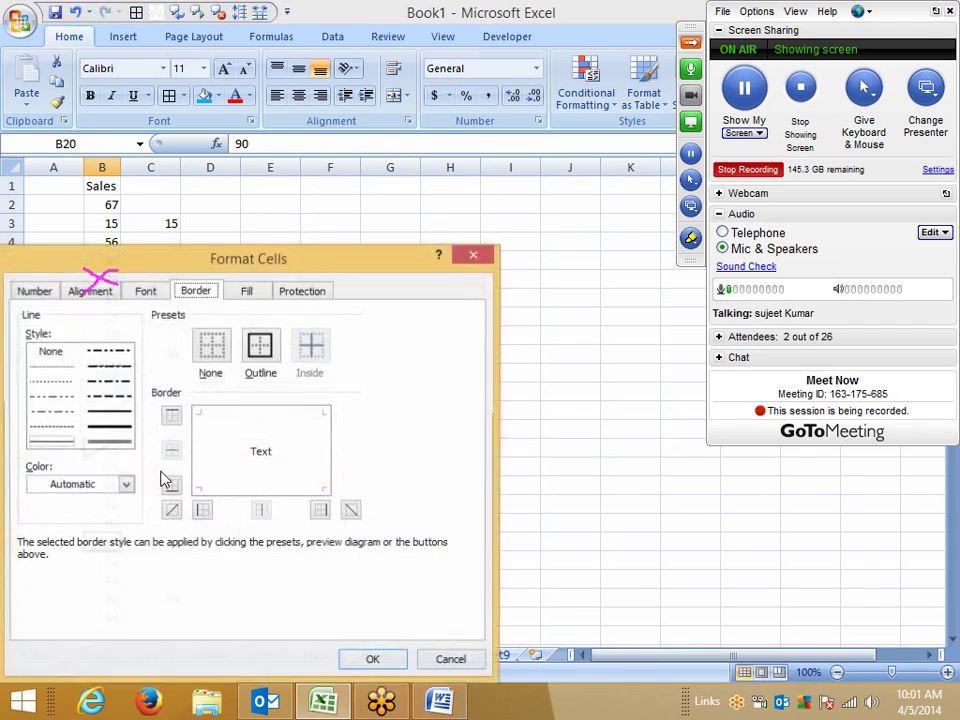
click(112, 484)
click(114, 441)
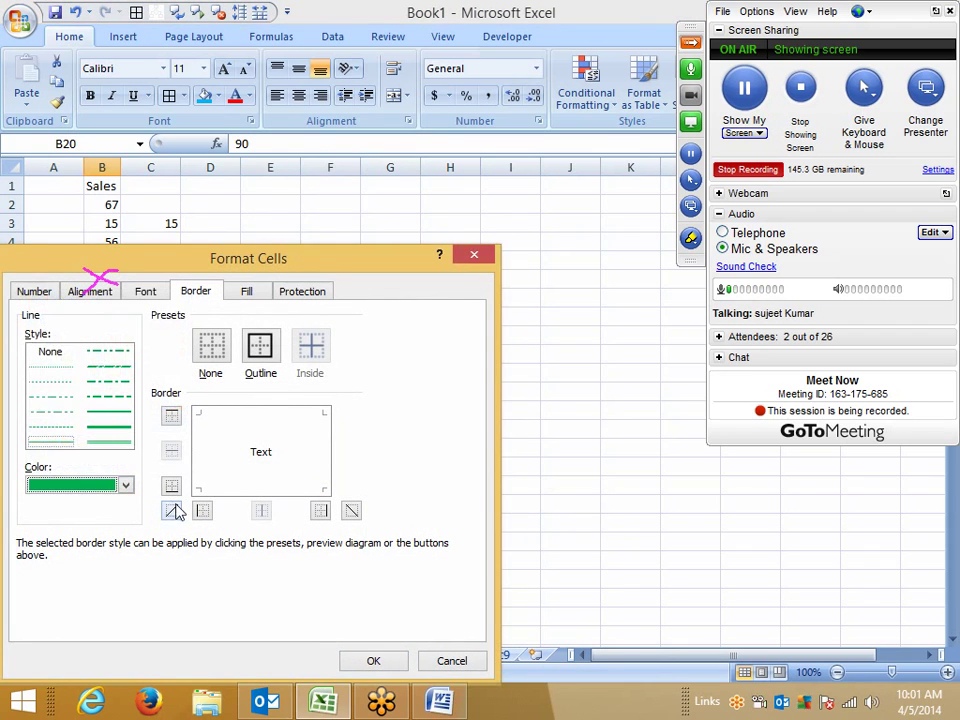
click(199, 511)
click(171, 511)
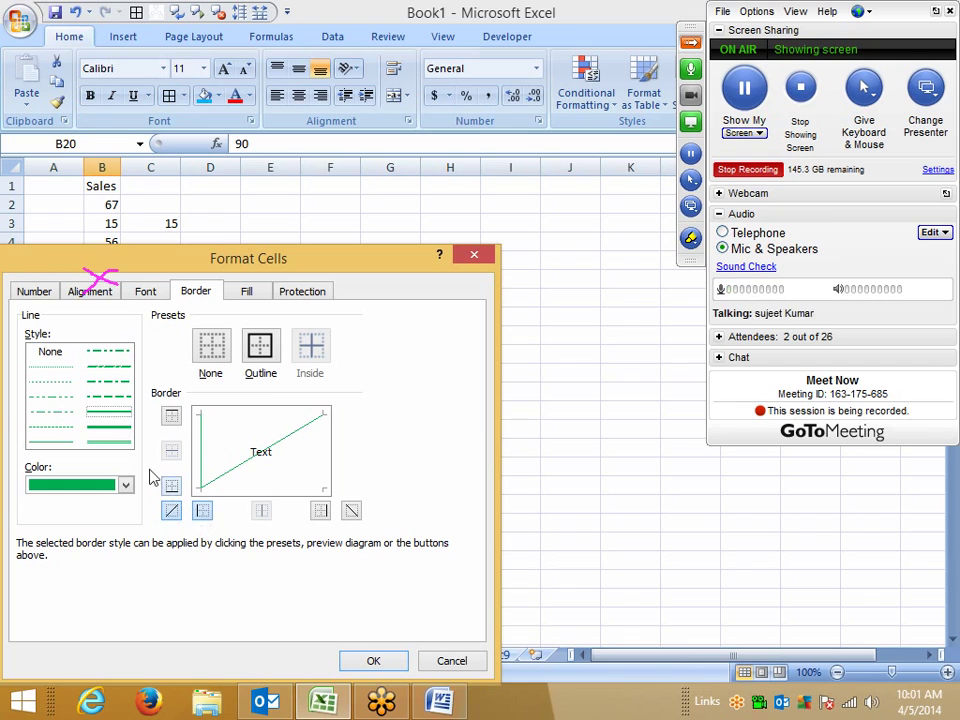
click(121, 432)
click(199, 513)
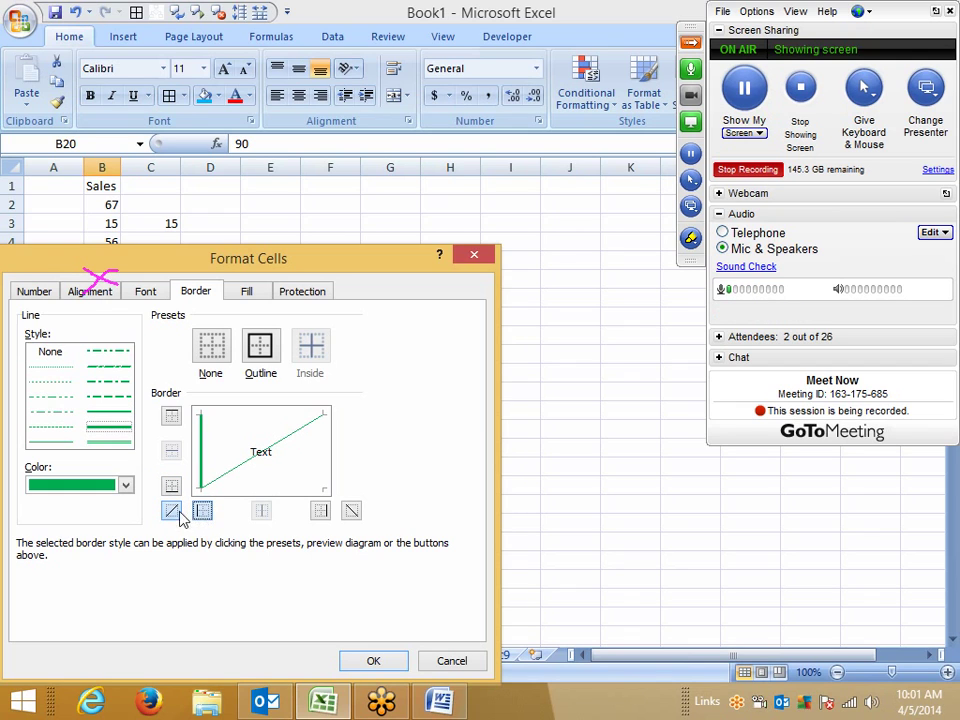
click(171, 511)
Step: Apply the green tick border to cell B20
click(374, 661)
click(384, 597)
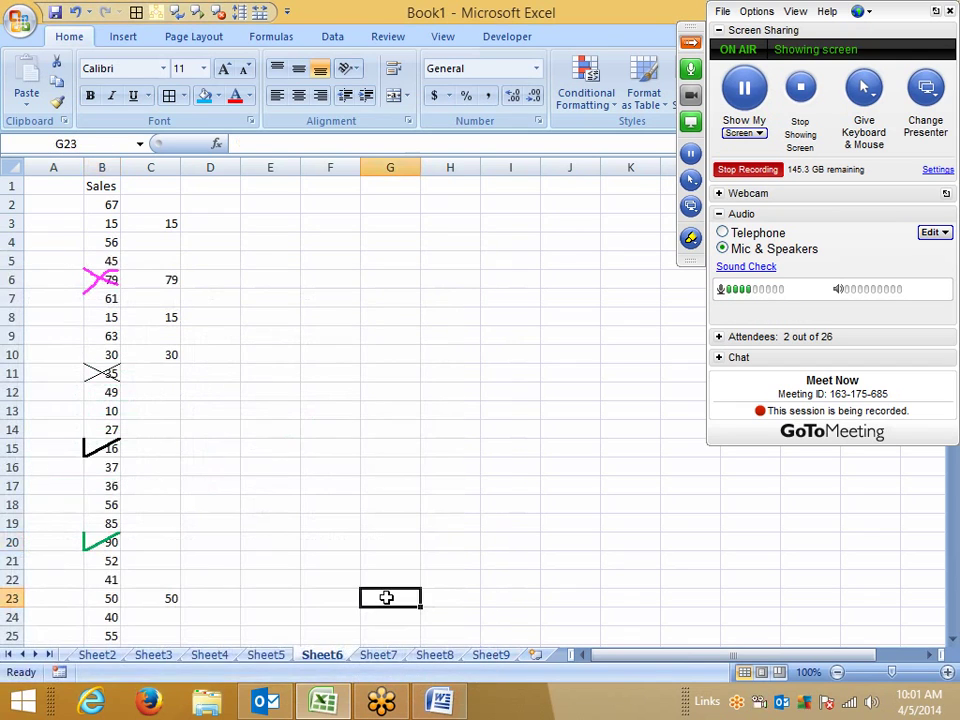
scroll(362, 561, down, 3)
scroll(354, 553, up, 3)
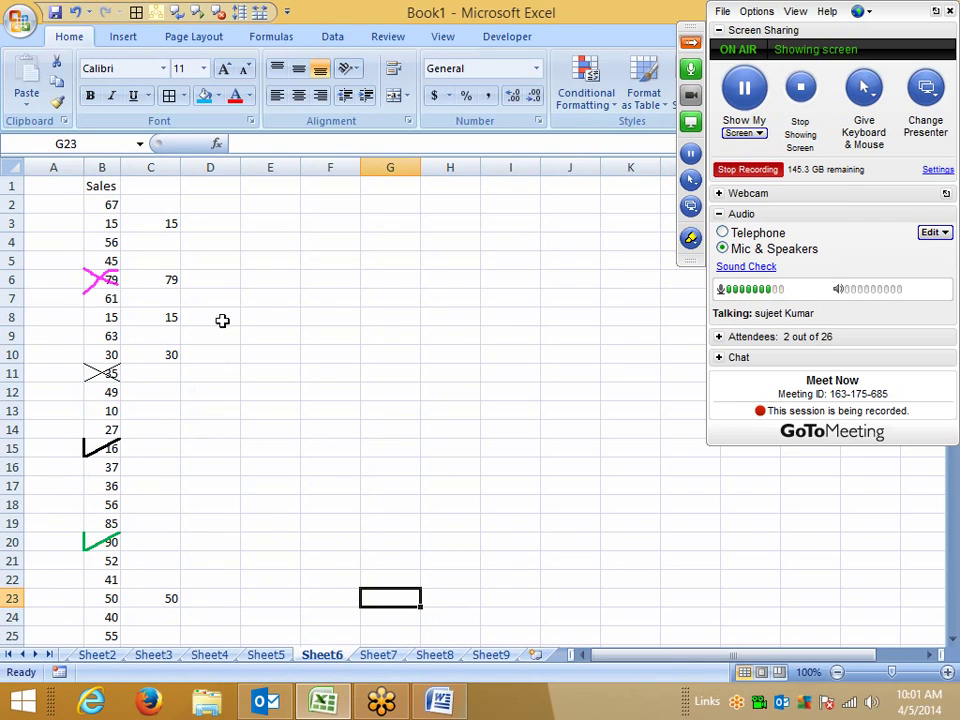
Step: Highlight the marks in B10:B18, then return to cell D2
click(208, 203)
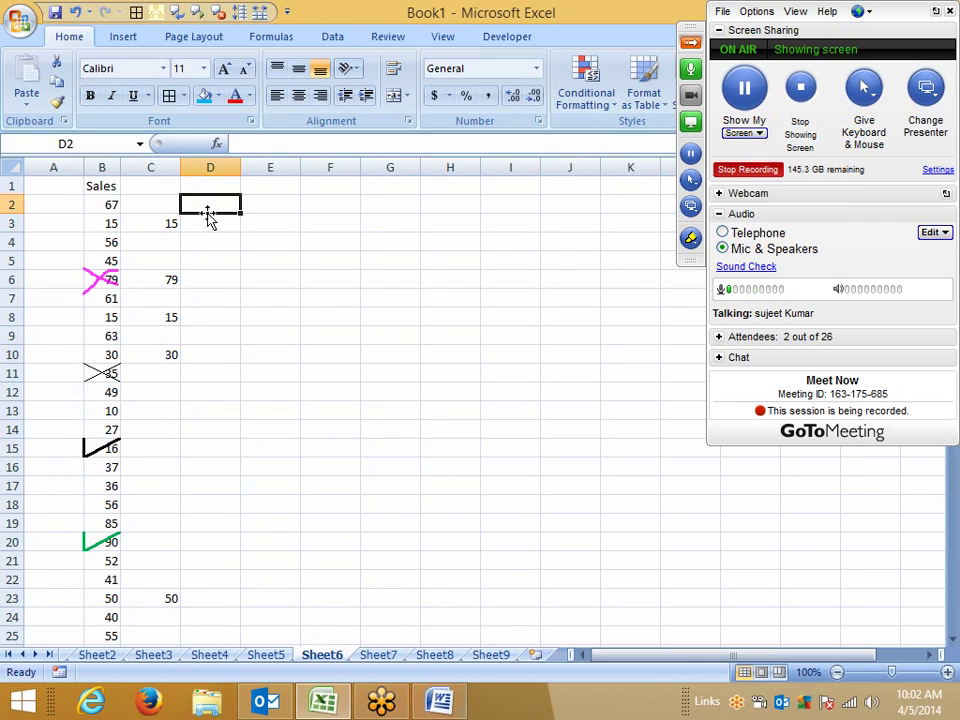
drag(107, 354, 118, 505)
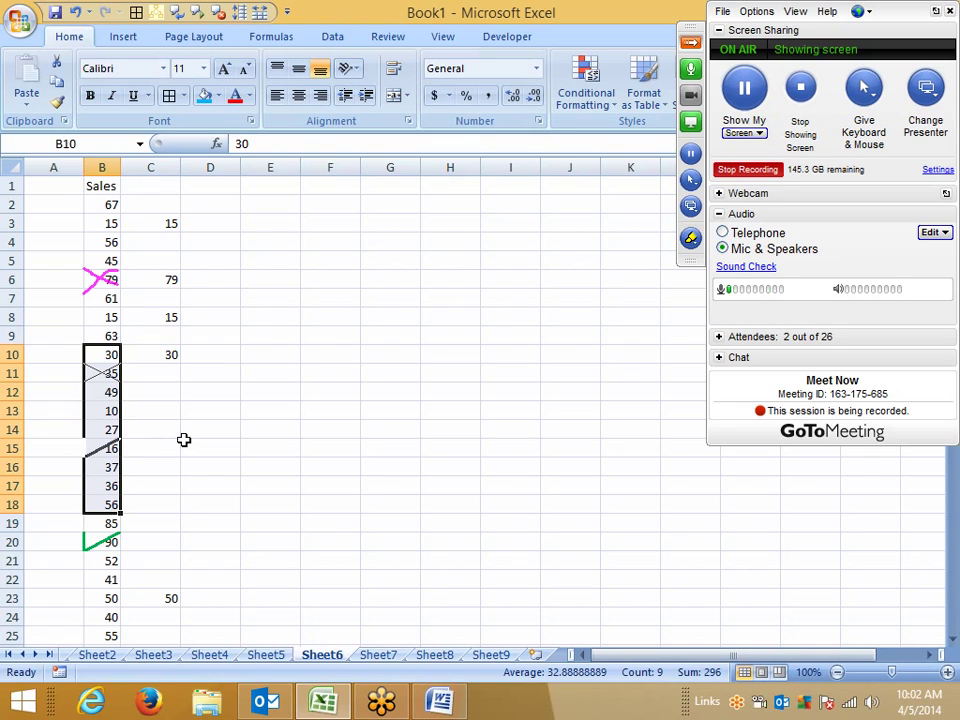
click(242, 409)
click(231, 217)
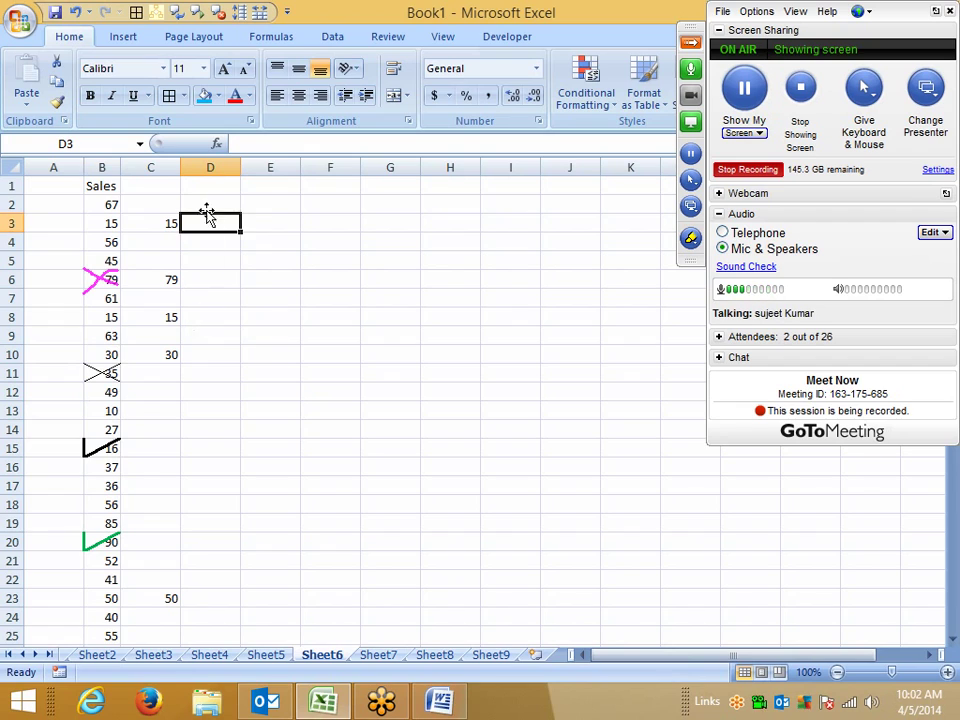
click(206, 204)
Step: Enter the letter P in cell D2
text(P)
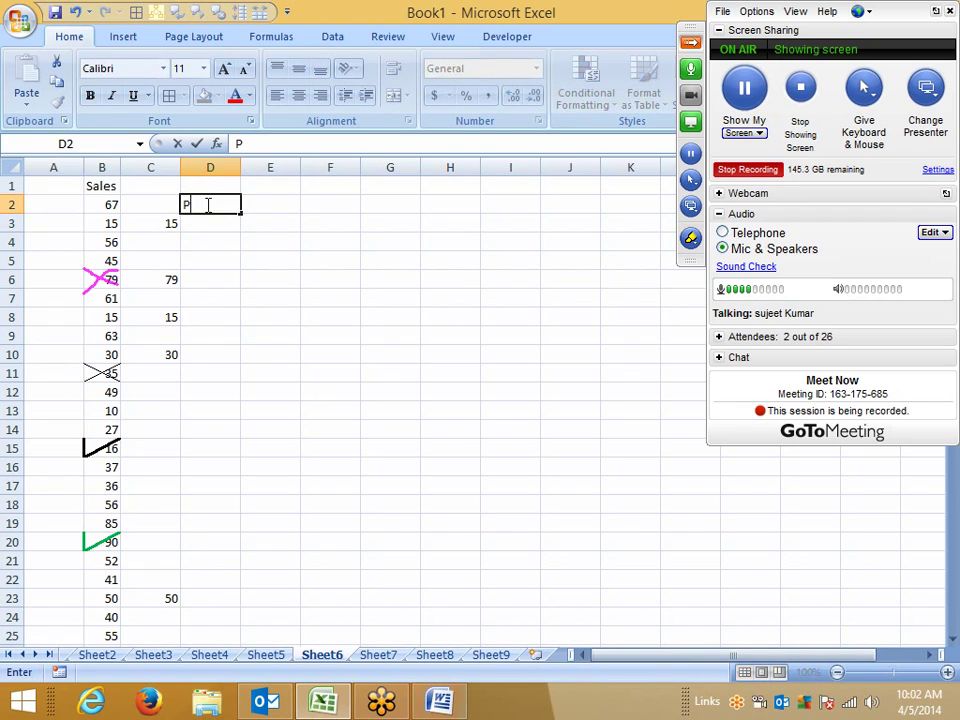
key(Return)
click(206, 204)
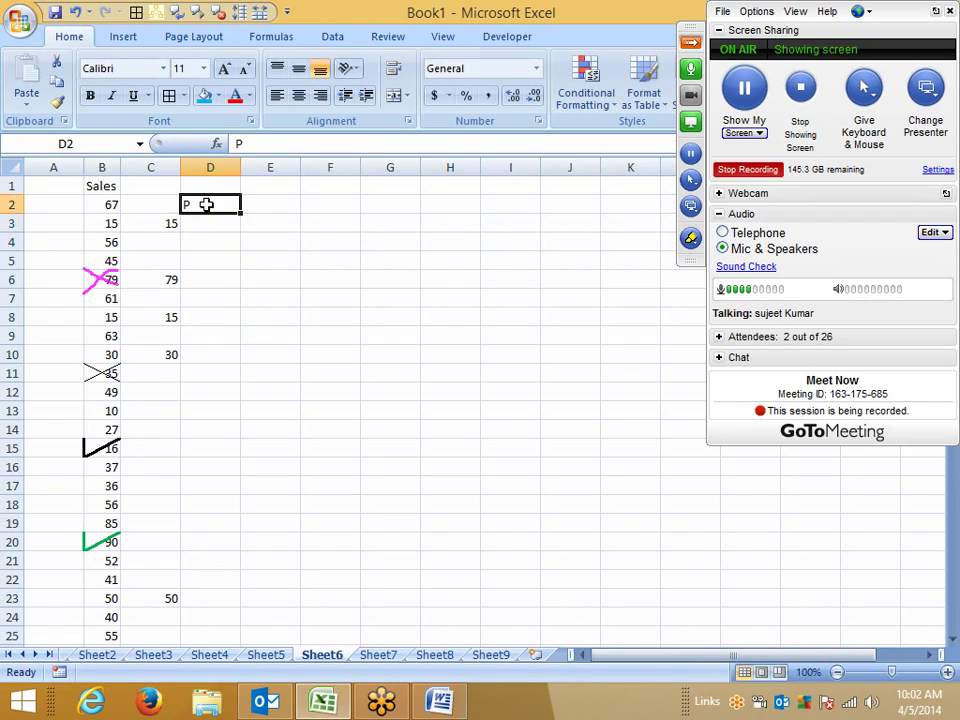
Step: Set cell D2's font to Wingdings 2 so the P displays as a tick
click(150, 70)
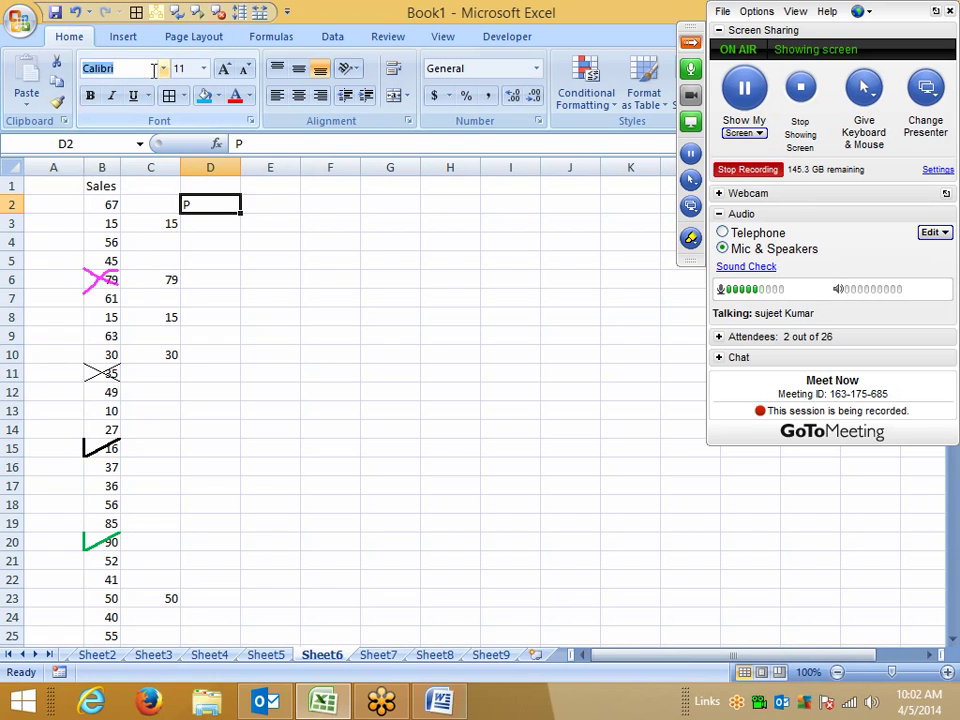
click(163, 68)
scroll(185, 415, down, 2)
scroll(185, 415, down, 4)
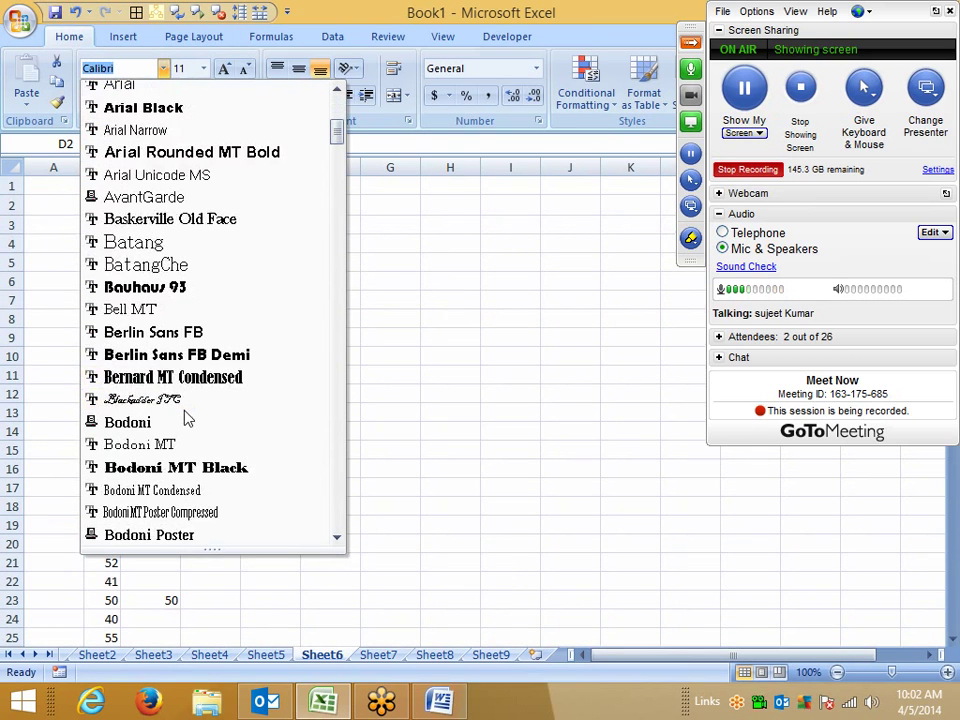
scroll(185, 418, down, 9)
scroll(185, 418, down, 4)
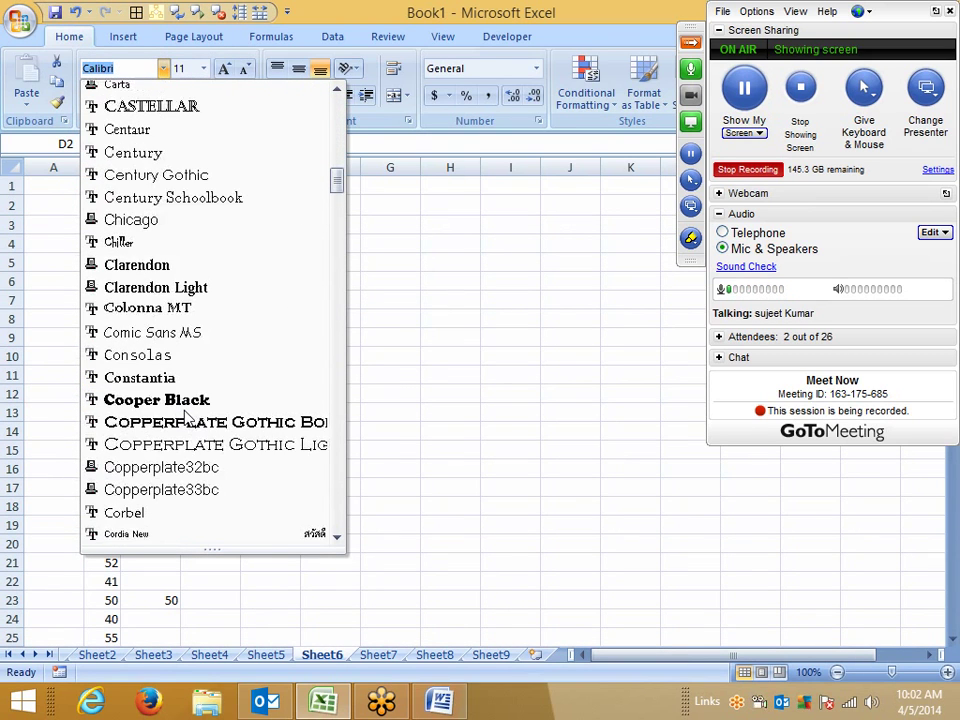
scroll(185, 418, down, 3)
scroll(185, 420, down, 10)
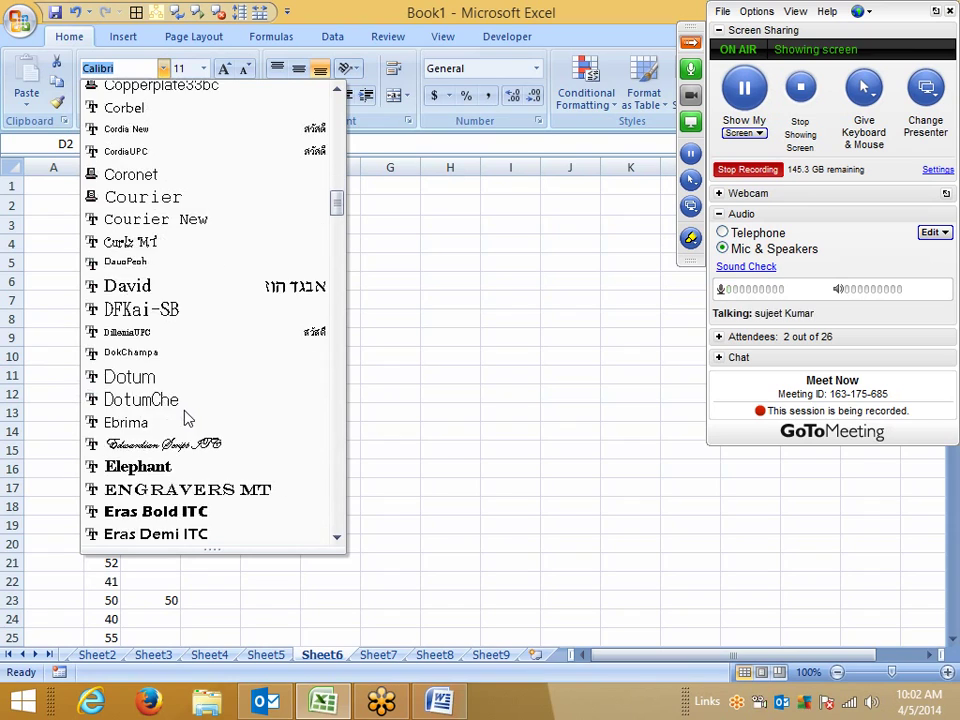
scroll(182, 418, down, 3)
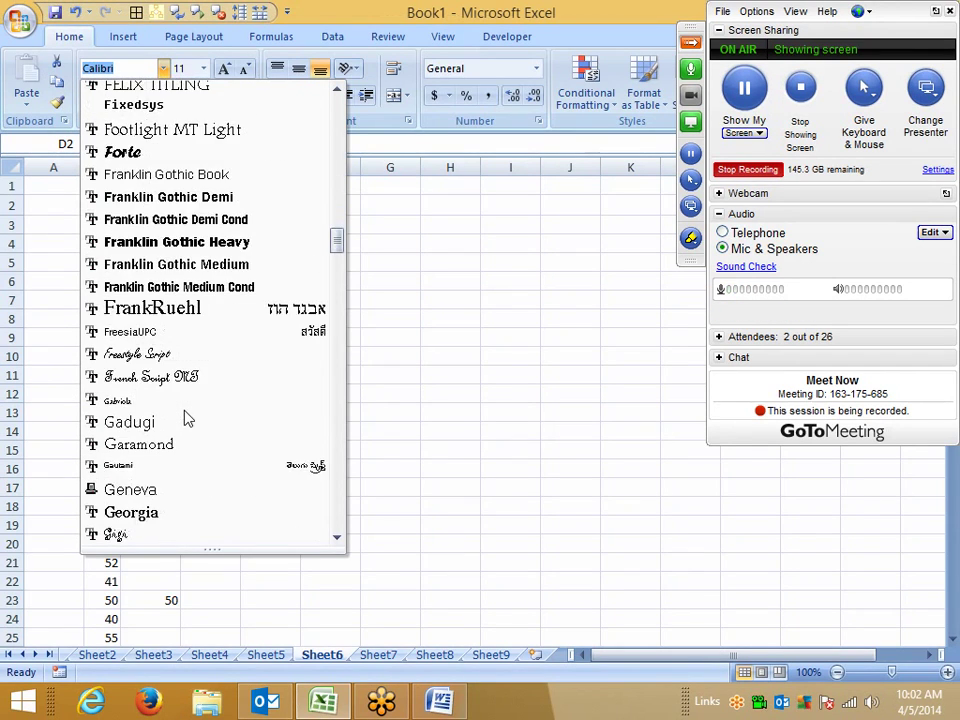
scroll(182, 418, up, 4)
scroll(185, 420, up, 4)
scroll(185, 420, down, 4)
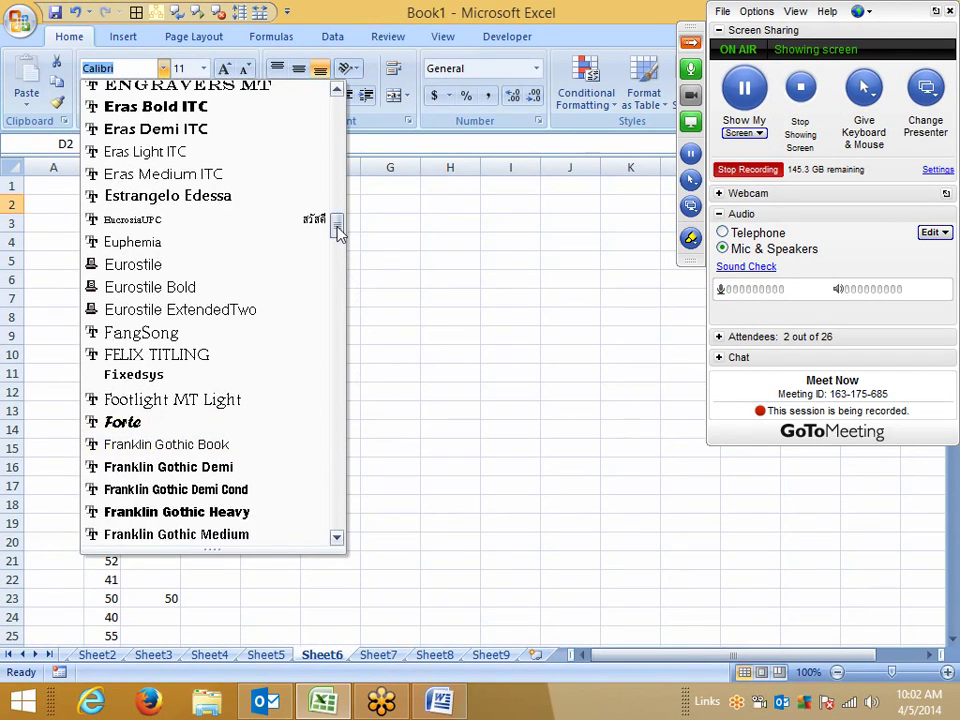
drag(336, 223, 326, 510)
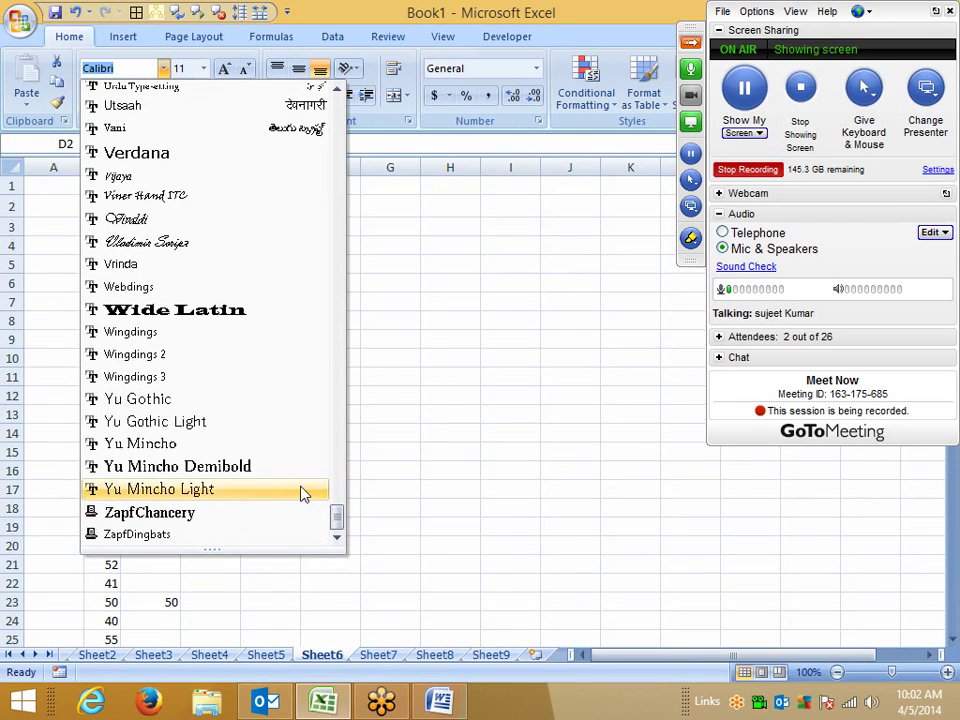
click(200, 357)
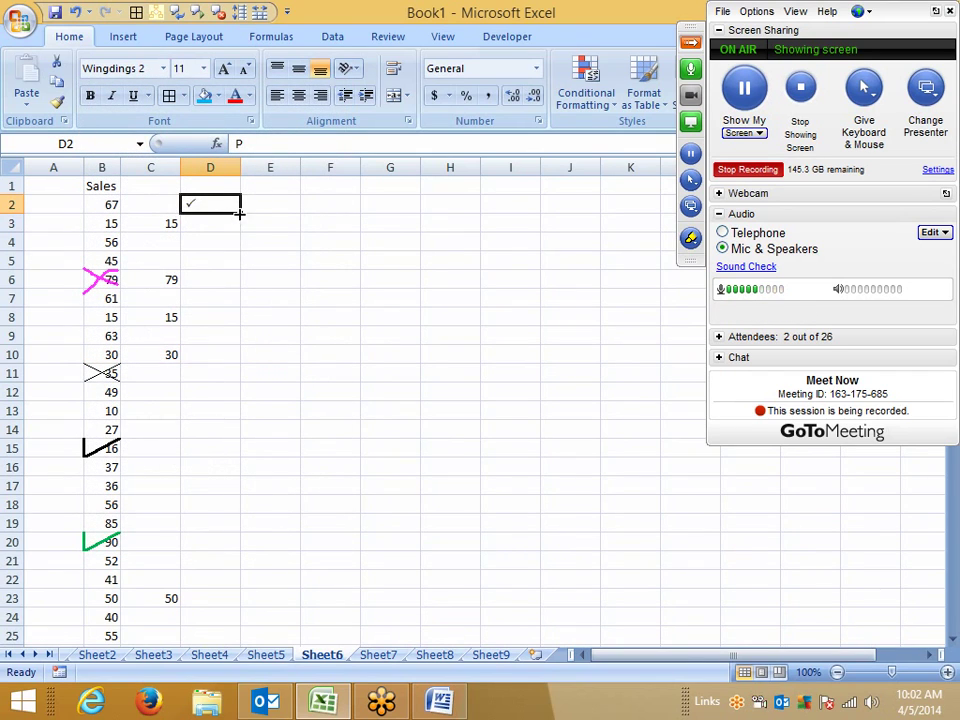
Step: Fill the D2 tick down to D14 and turn D6 into a cross by entering O
drag(240, 212, 242, 437)
click(216, 276)
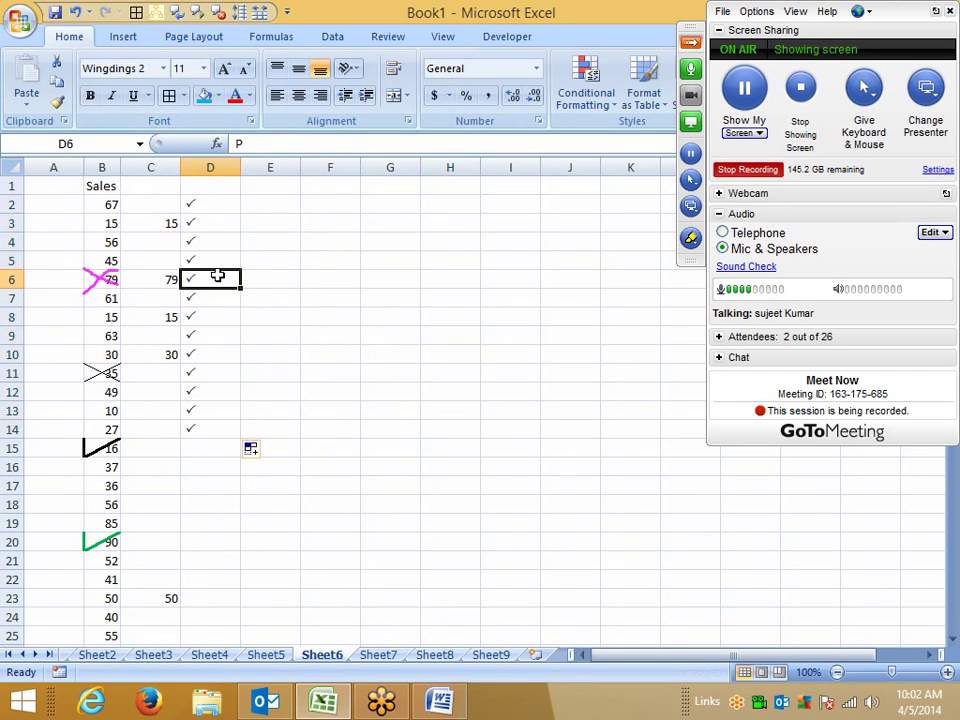
text(O)
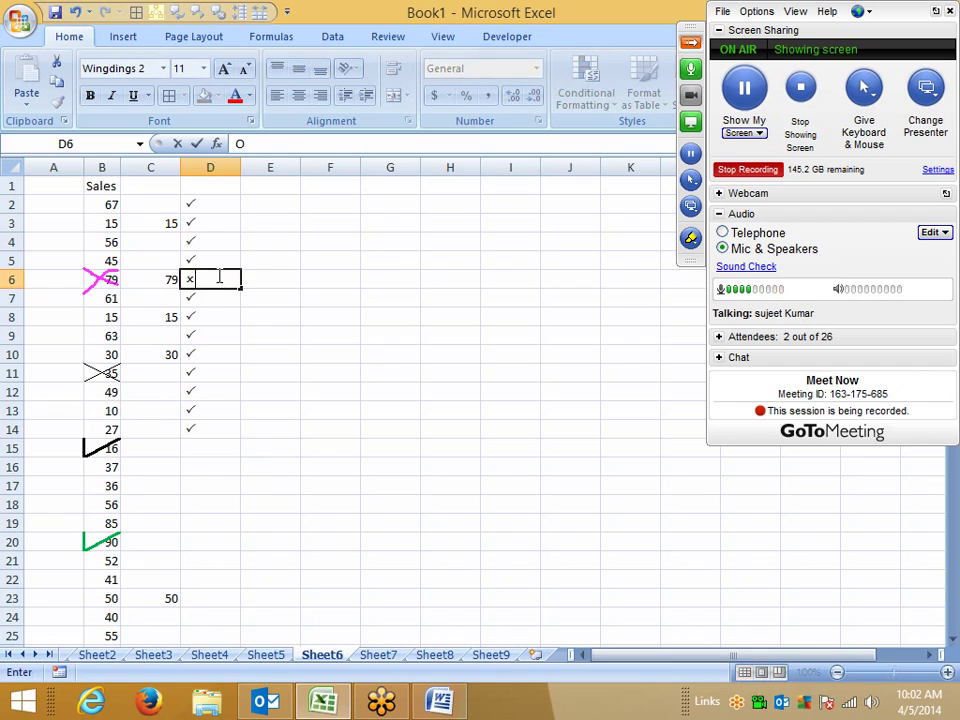
key(Return)
Step: Move the active cell over to E4
key(Down)
key(Down)
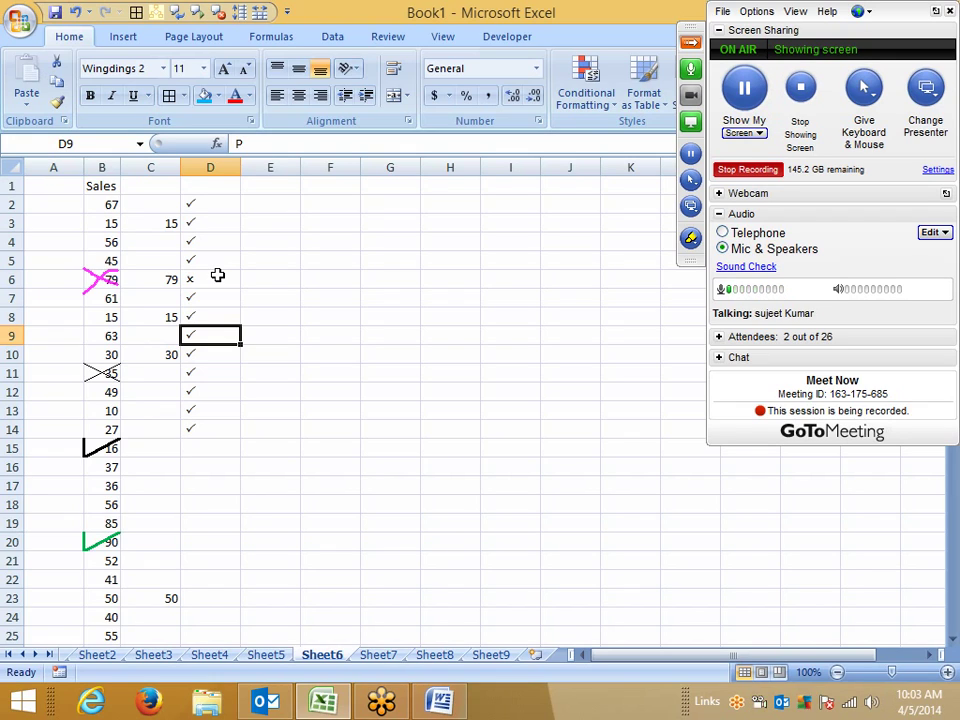
key(Right)
key(Right)
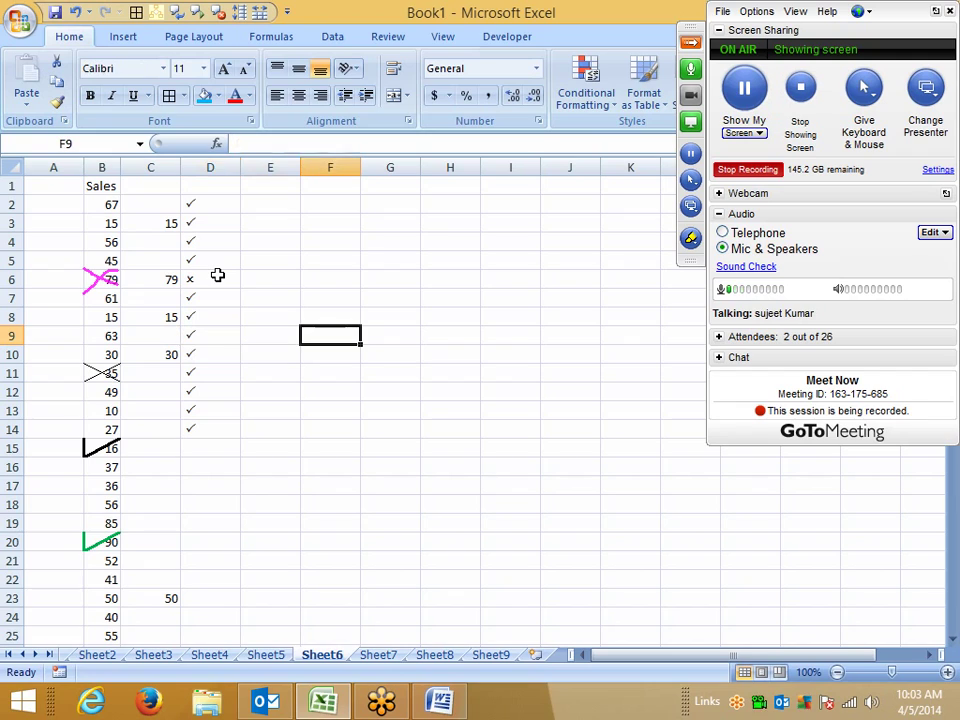
key(Up)
key(Up)
key(Up)
key(Up)
key(Left)
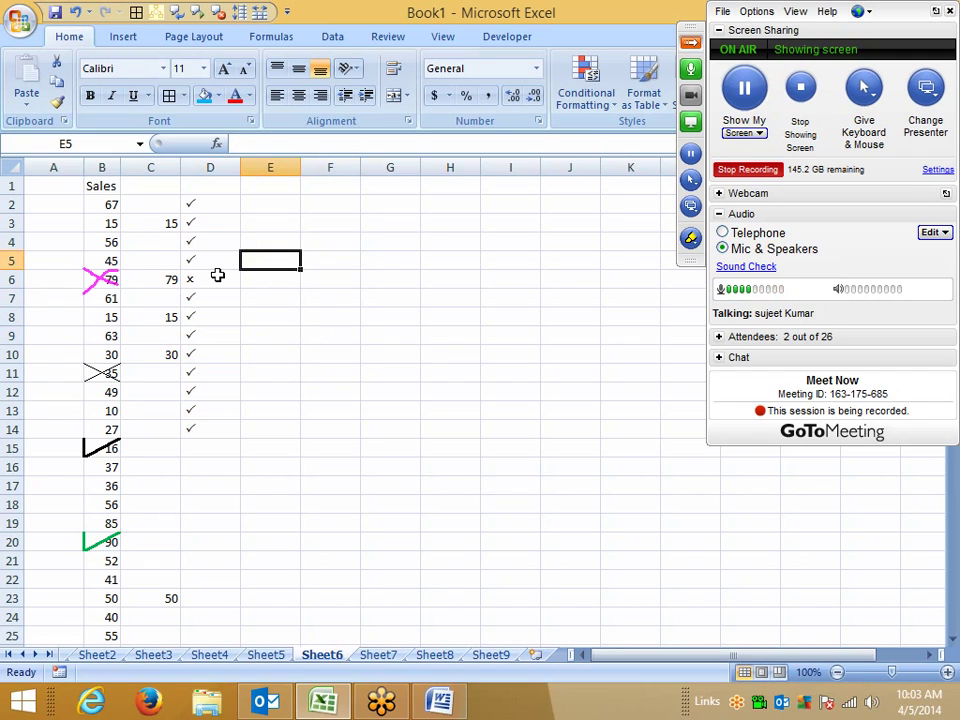
key(Up)
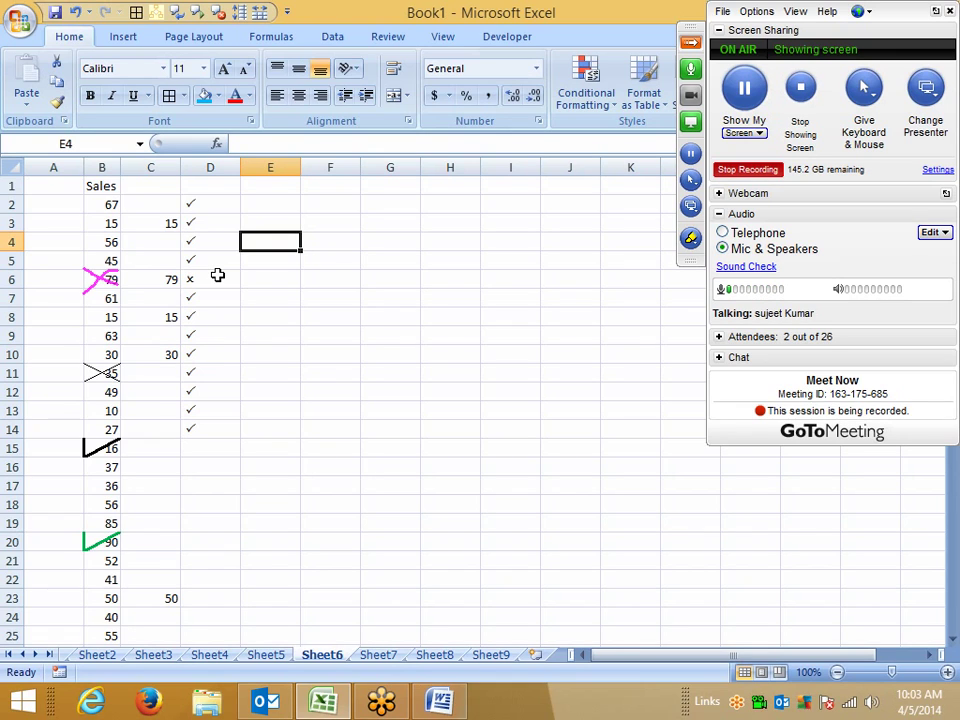
Step: Enter J in E4 and rotate its text orientation to -45 degrees
text(J)
key(Return)
key(Up)
click(408, 122)
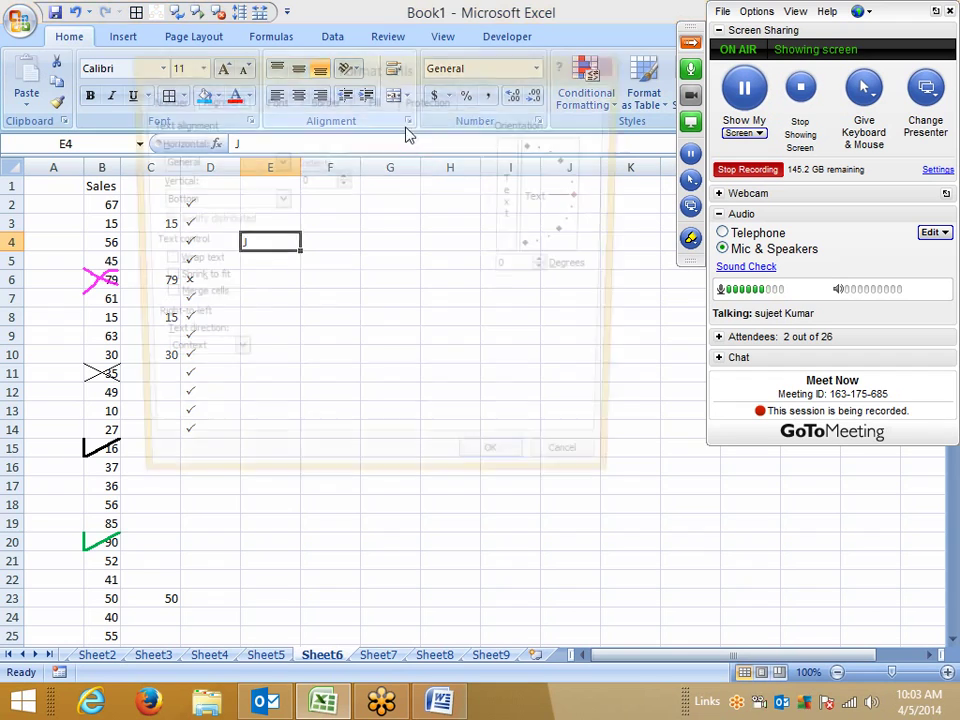
drag(582, 195, 576, 244)
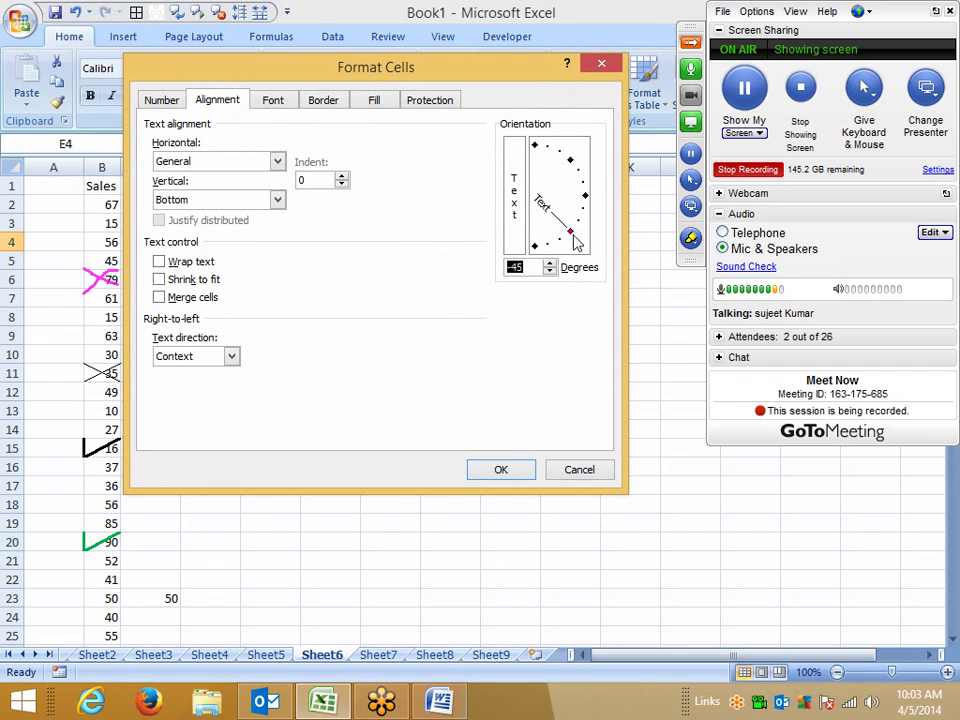
click(501, 469)
click(381, 488)
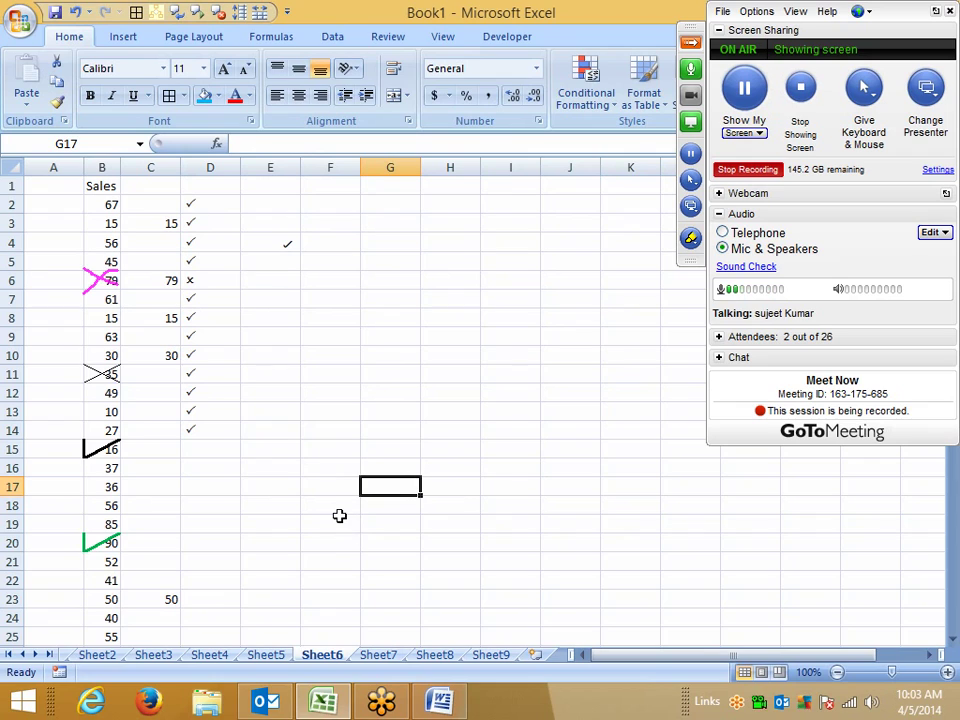
Step: Enter X in cell E7
click(291, 297)
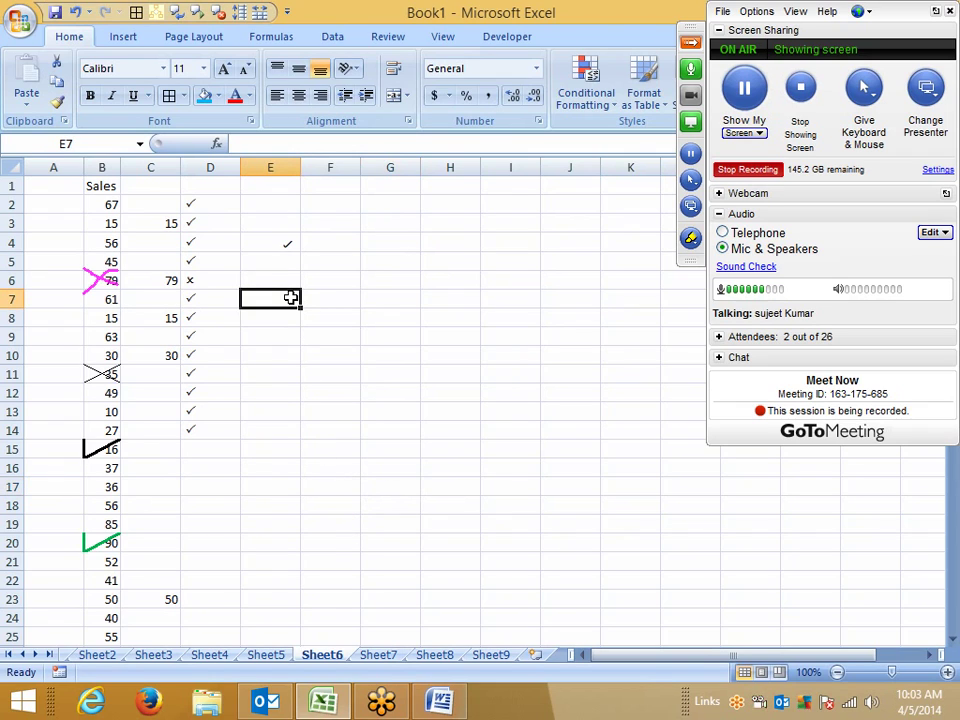
text(X)
click(278, 342)
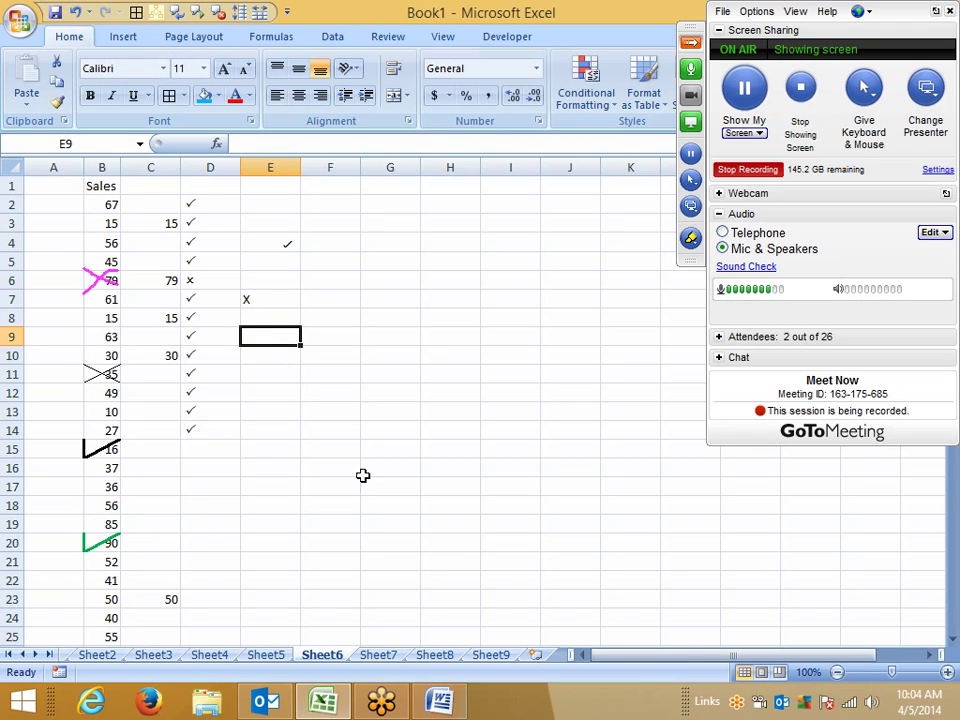
Step: Add new worksheet Sheet10 and erase the on-screen annotation drawings
click(535, 655)
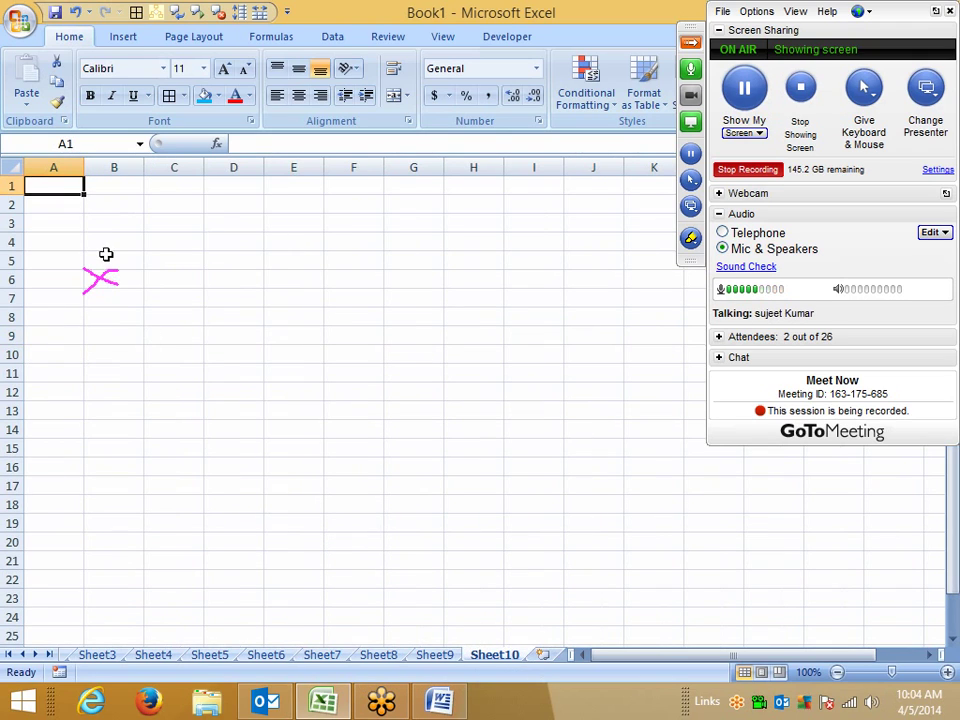
click(690, 238)
click(737, 418)
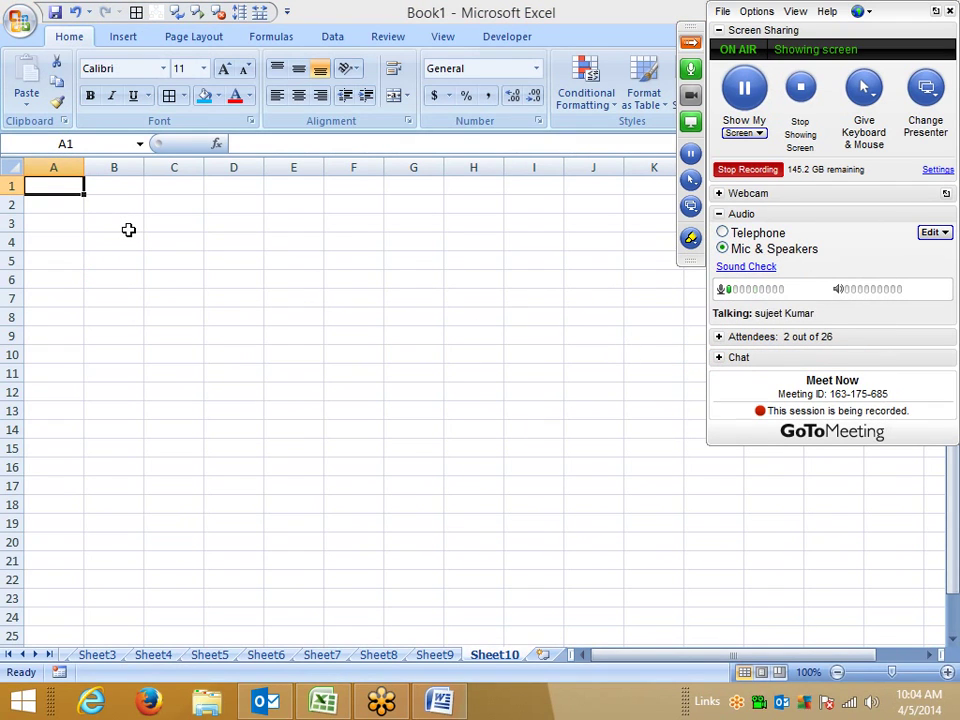
click(124, 236)
Step: Enter a person's full name in A1 and wrap it onto two lines
click(66, 184)
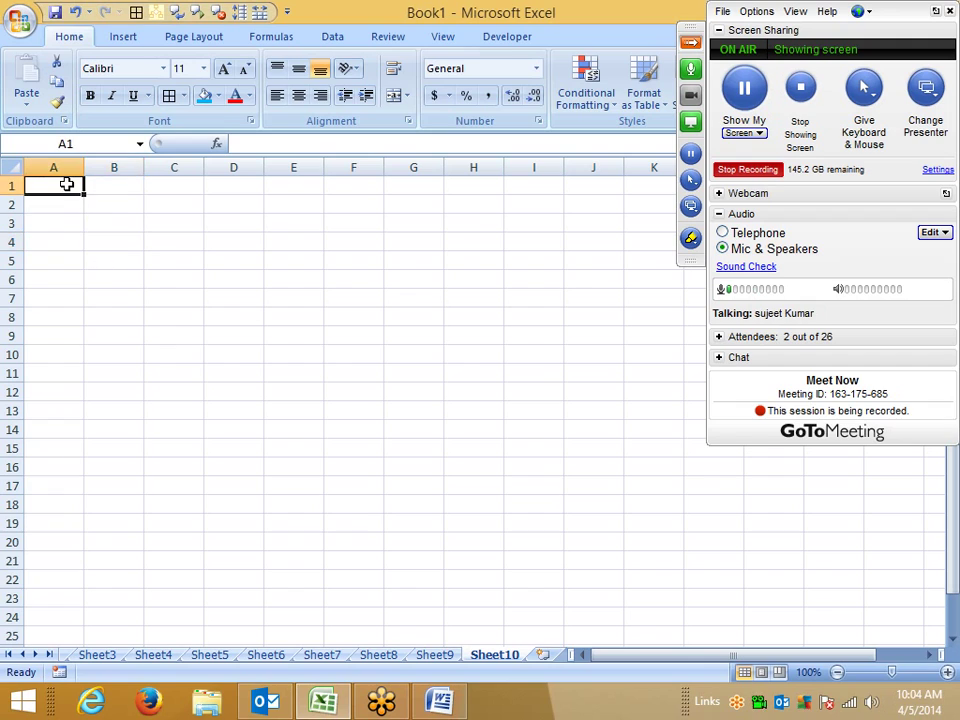
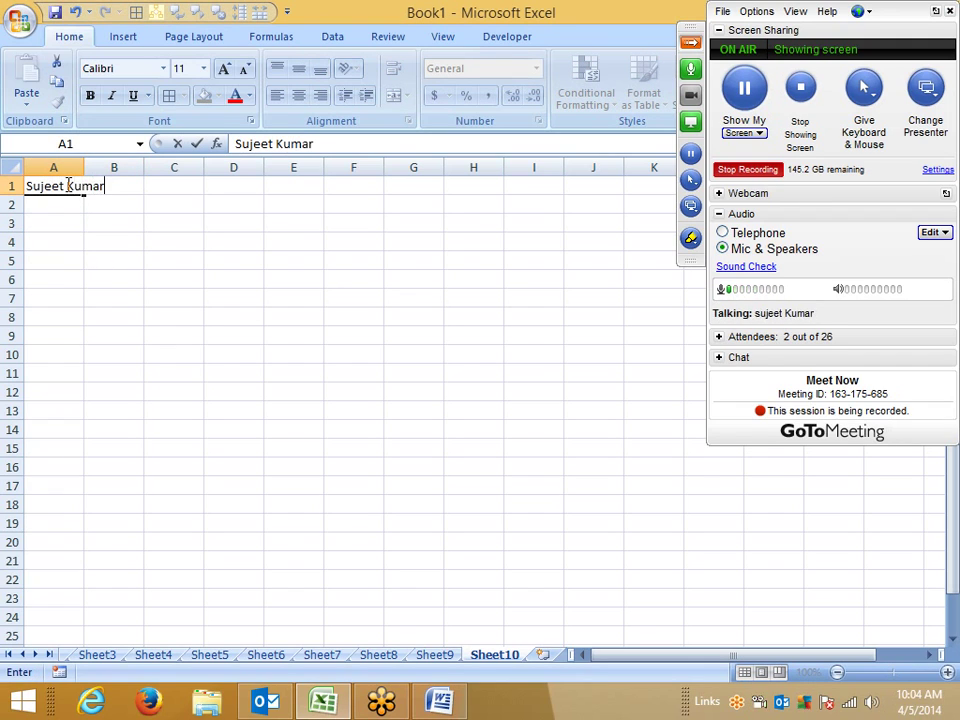
key(Return)
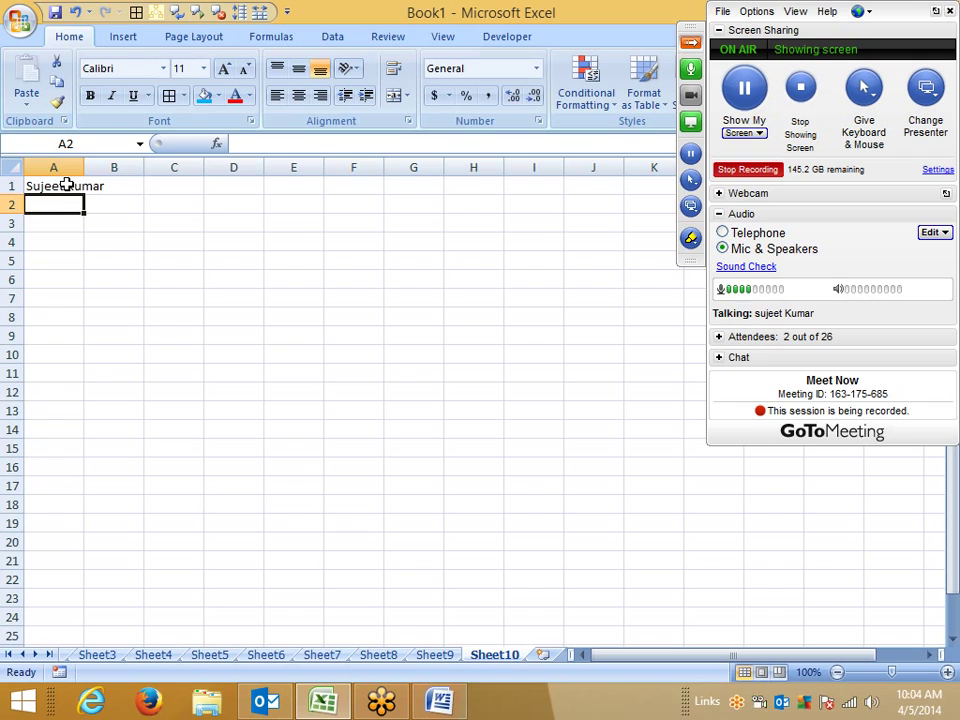
click(76, 183)
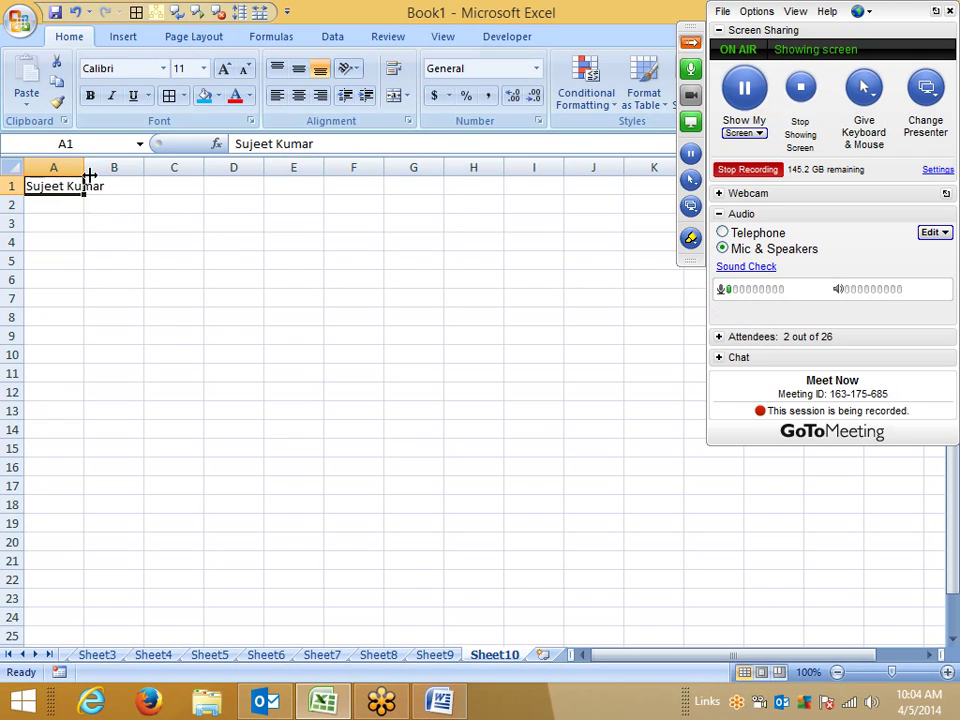
click(393, 78)
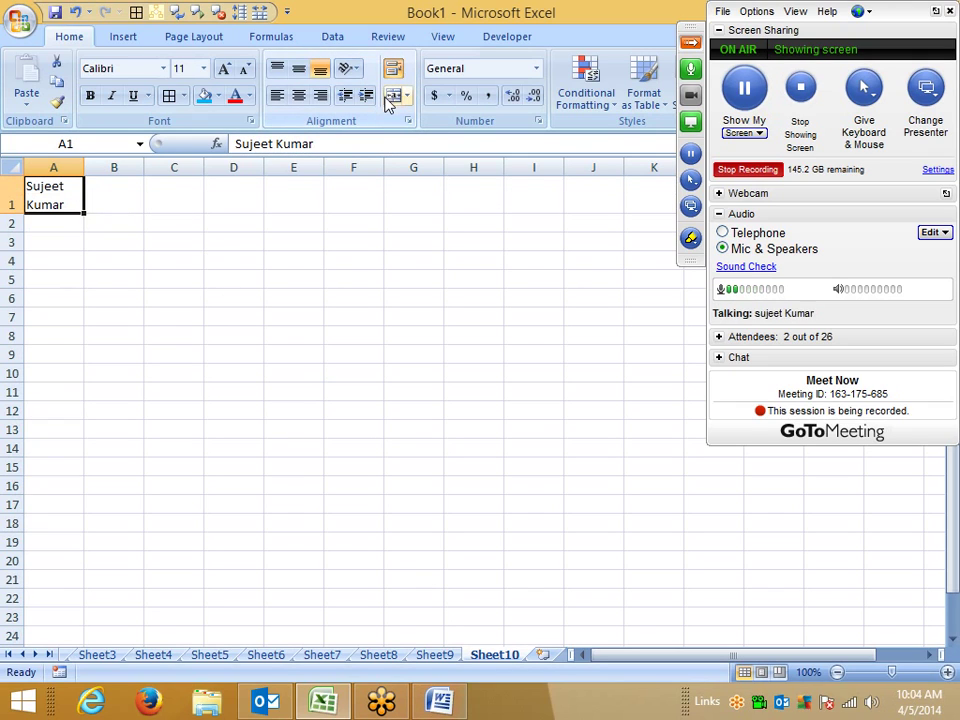
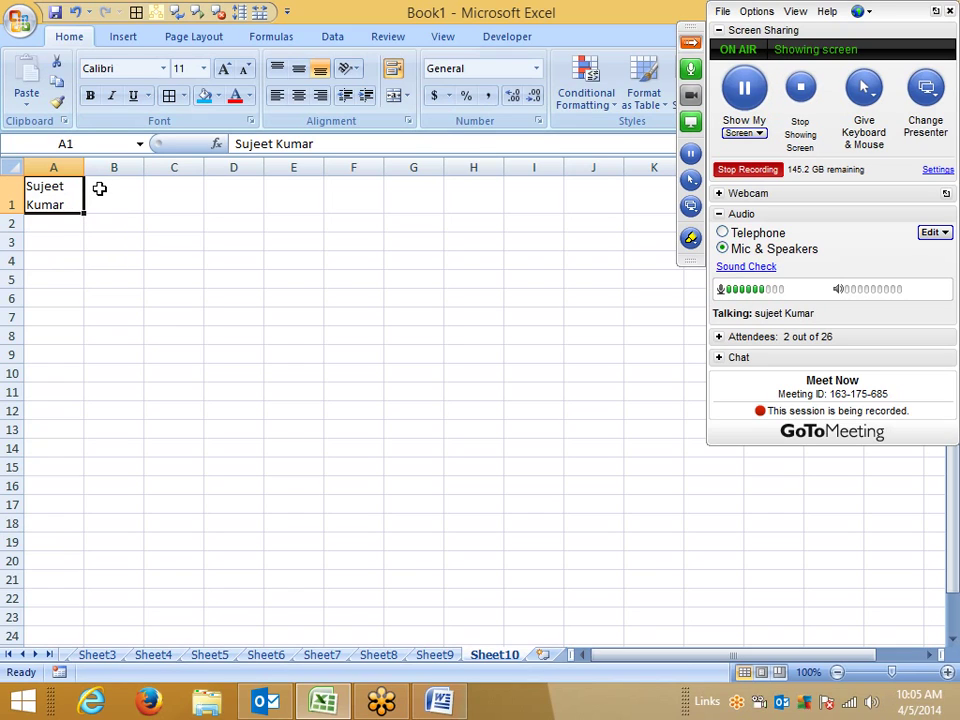
click(186, 249)
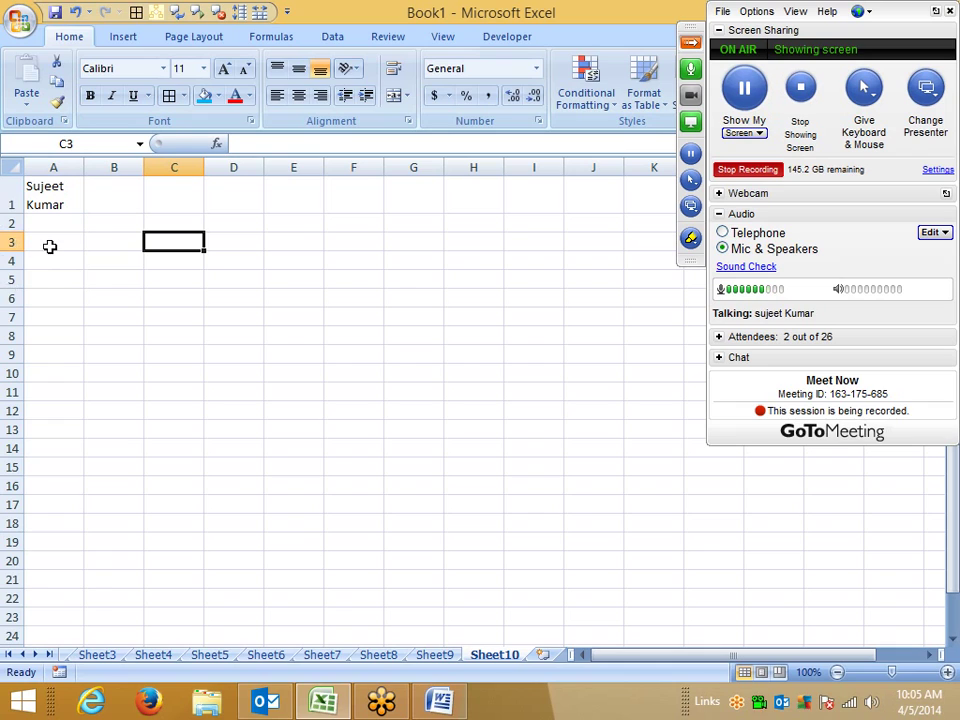
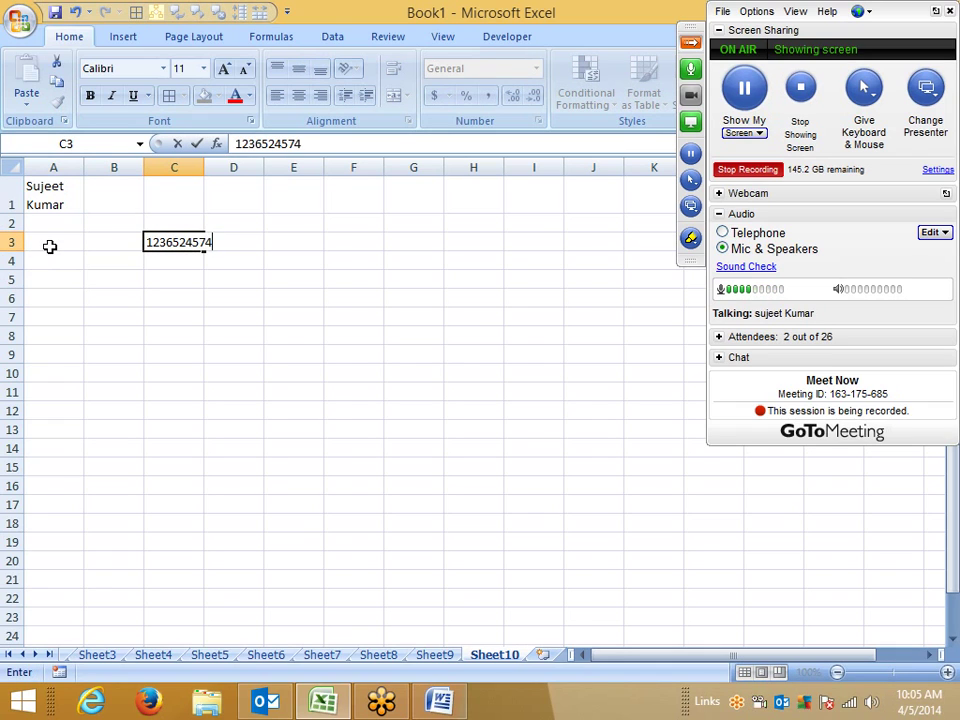
click(149, 310)
click(171, 242)
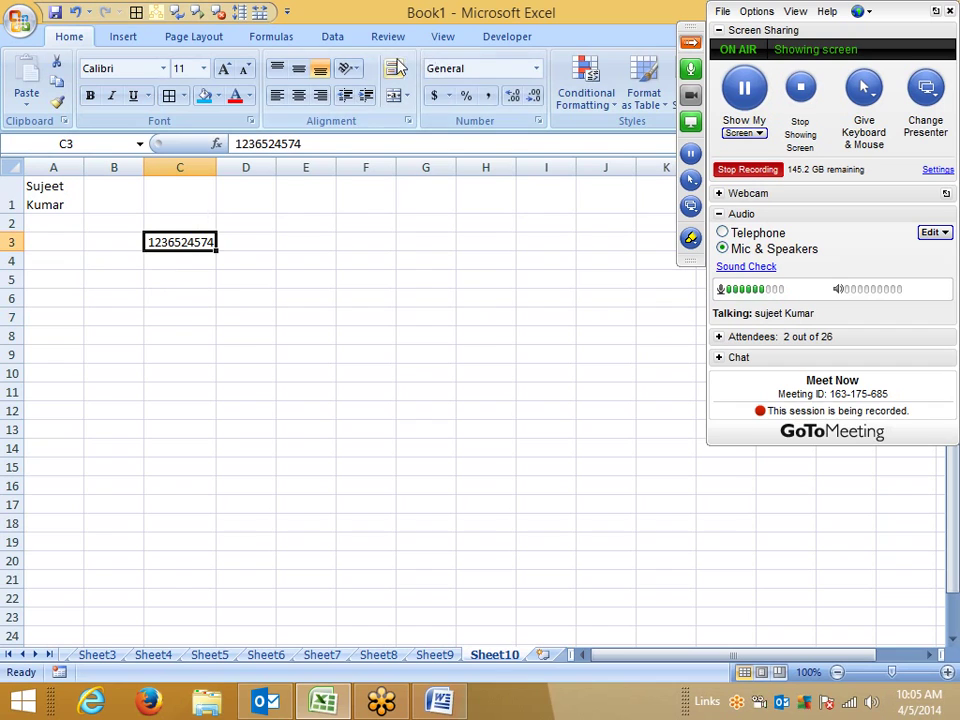
mouse_move(216, 167)
mouse_down()
mouse_move(185, 166)
mouse_move(230, 167)
mouse_up()
Step: Prefix the C3 number with an apostrophe to store it as text, then narrow column C and heighten row 3
click(237, 143)
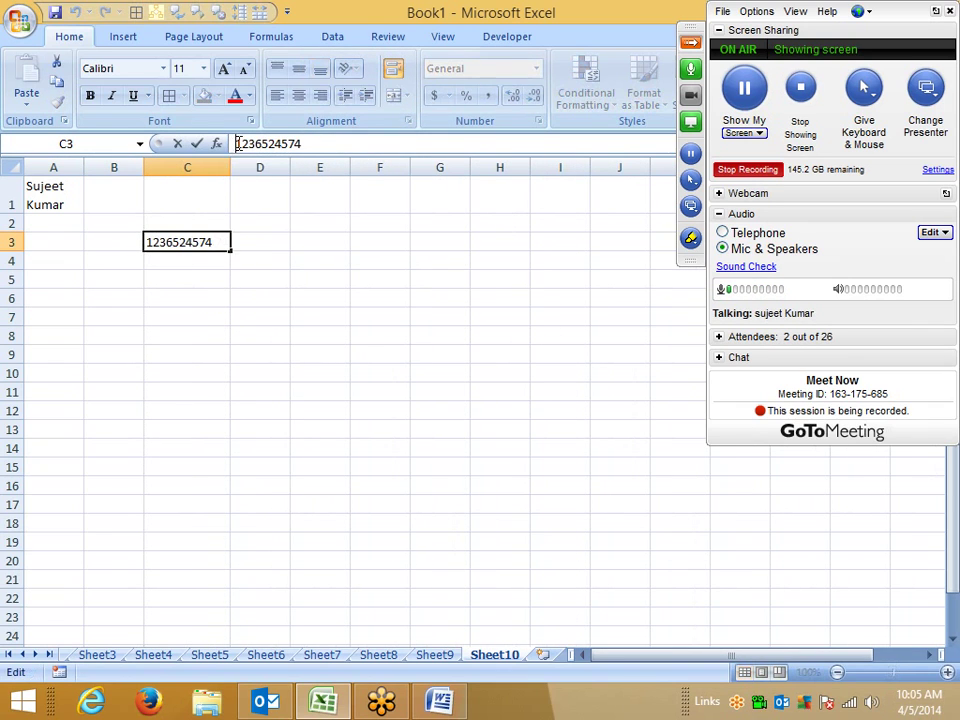
text(')
key(Return)
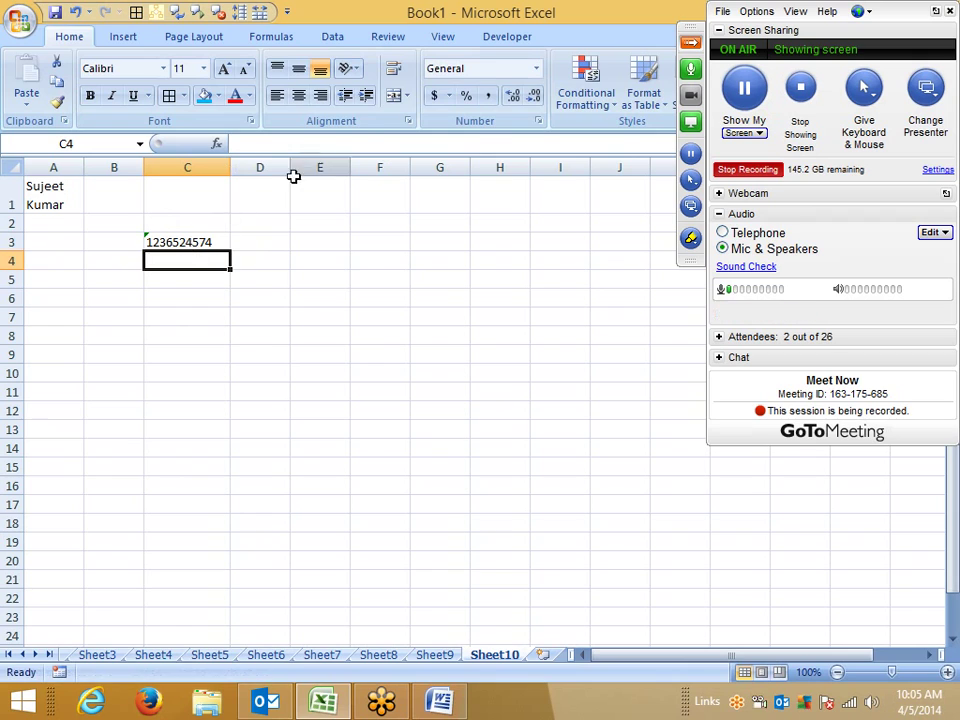
click(155, 242)
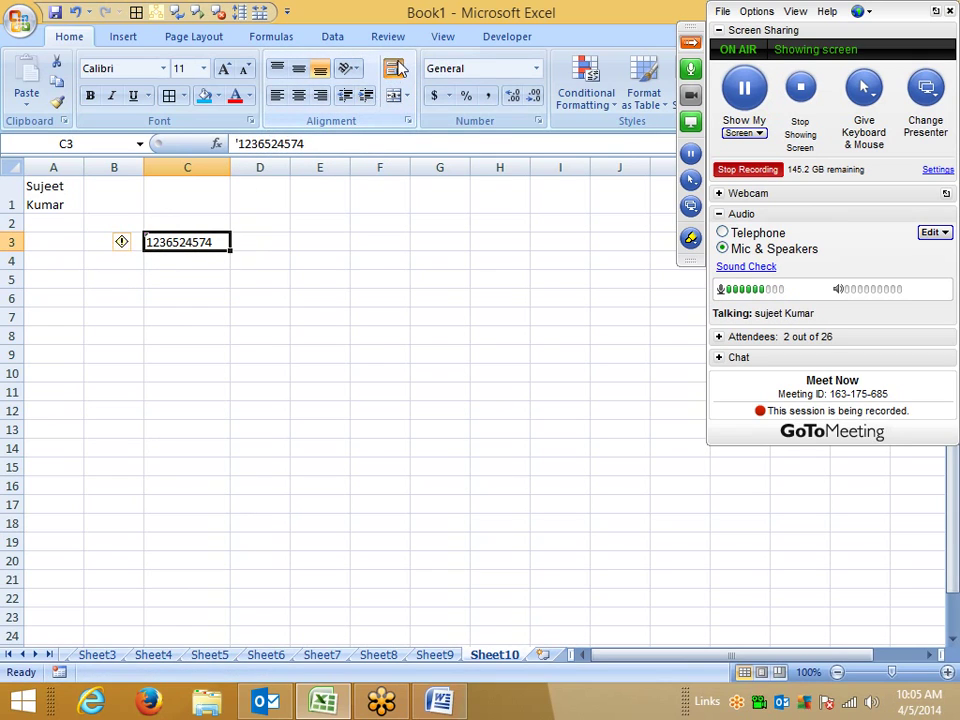
drag(225, 169, 197, 170)
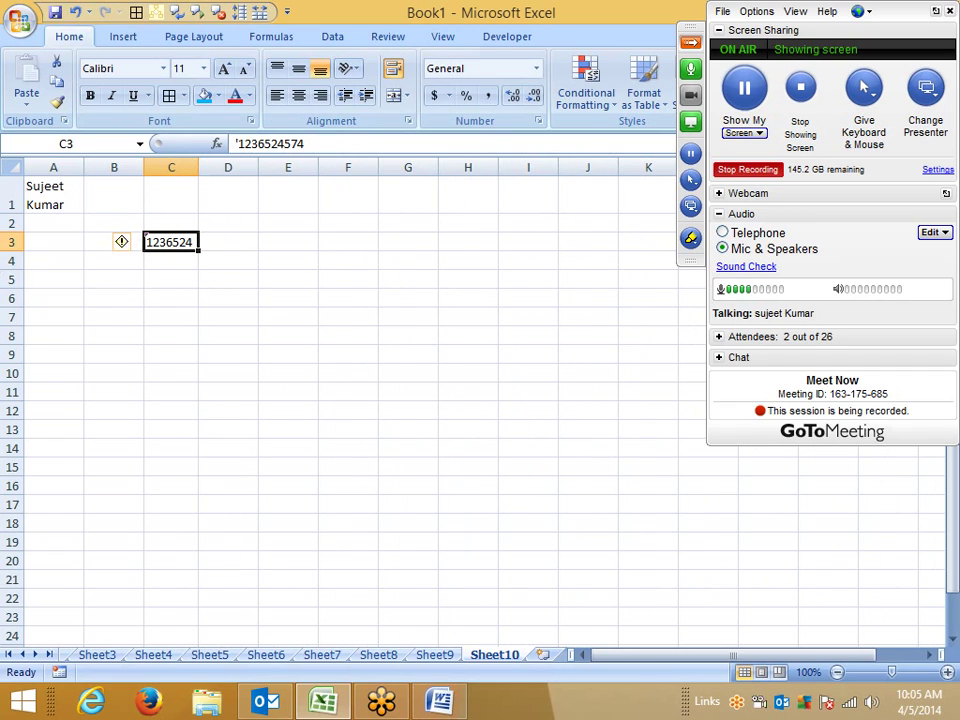
drag(9, 250, 9, 275)
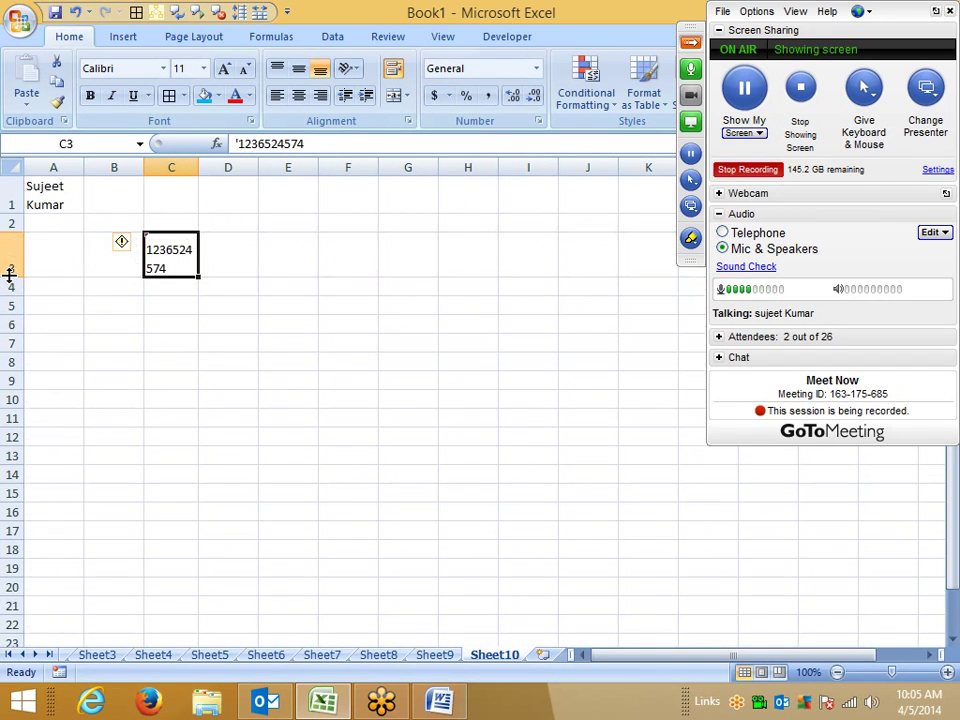
click(168, 344)
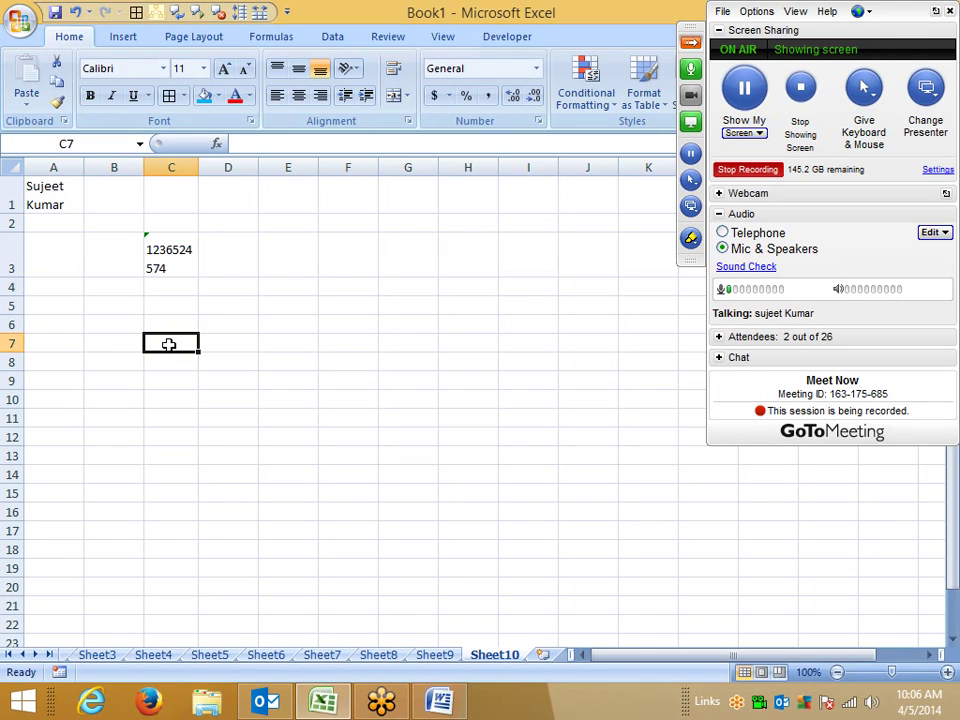
Step: Enter 123, 852 and 369 as three stacked lines inside cell D5 using Alt+Enter
click(246, 341)
click(161, 272)
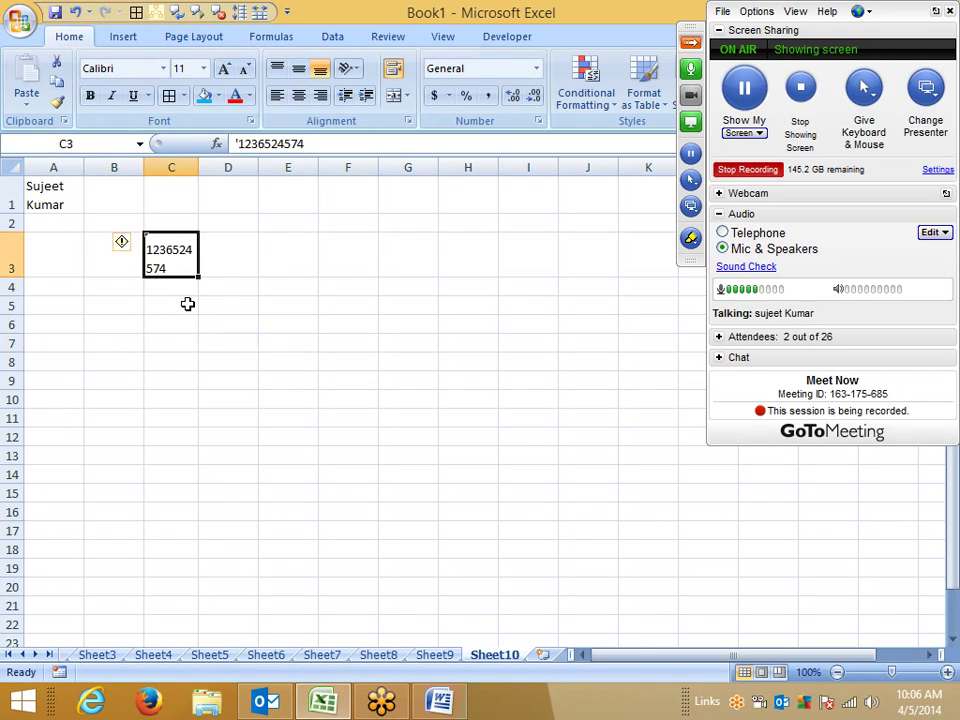
click(201, 307)
text(123)
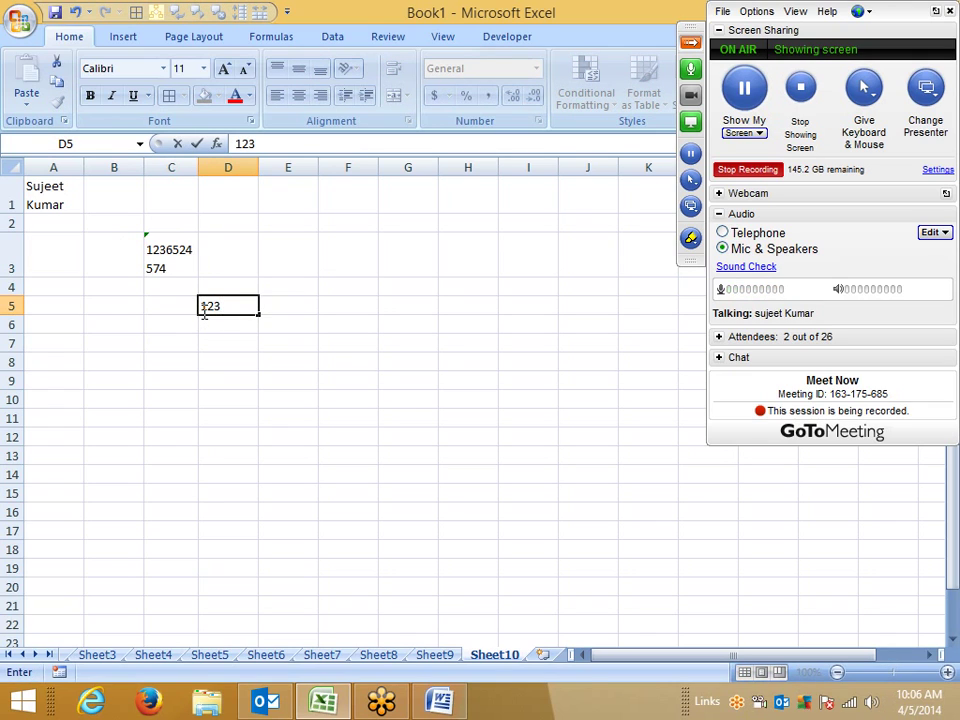
key(alt+Return)
text(852)
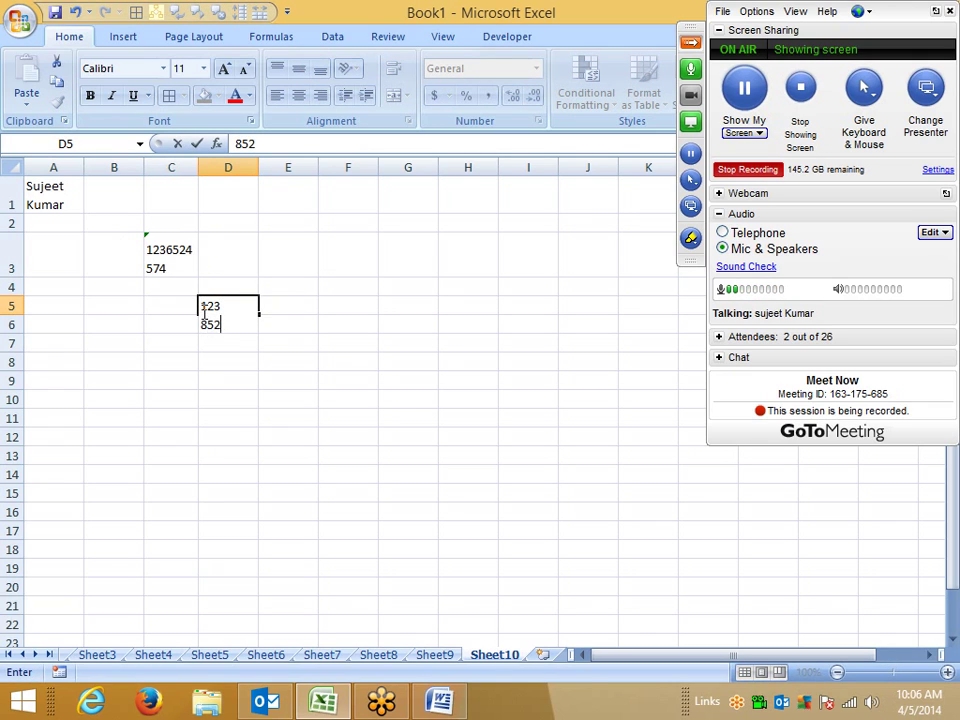
key(alt+Return)
text(369)
key(Return)
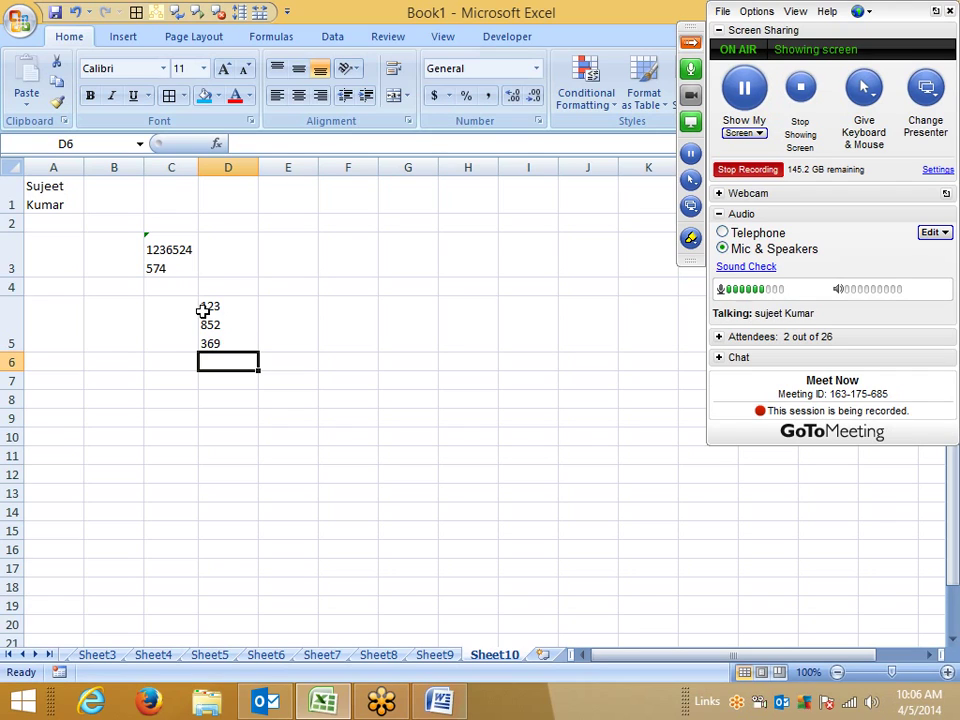
click(205, 313)
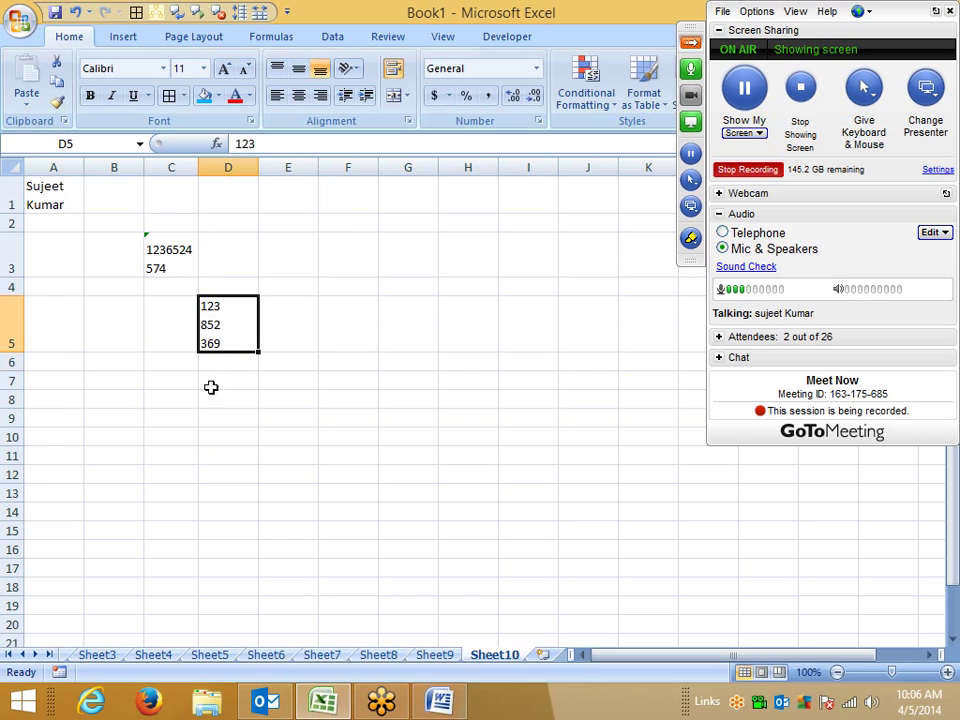
Step: Add Sheet11 and type the person's full name in A1, autofitting then re-narrowing column A
click(543, 654)
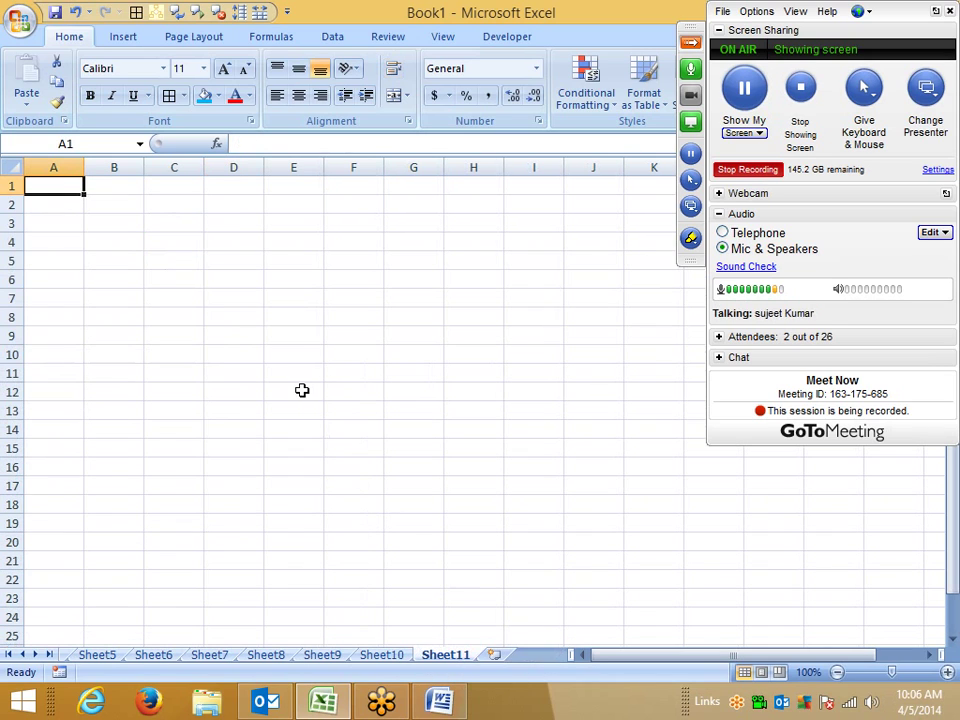
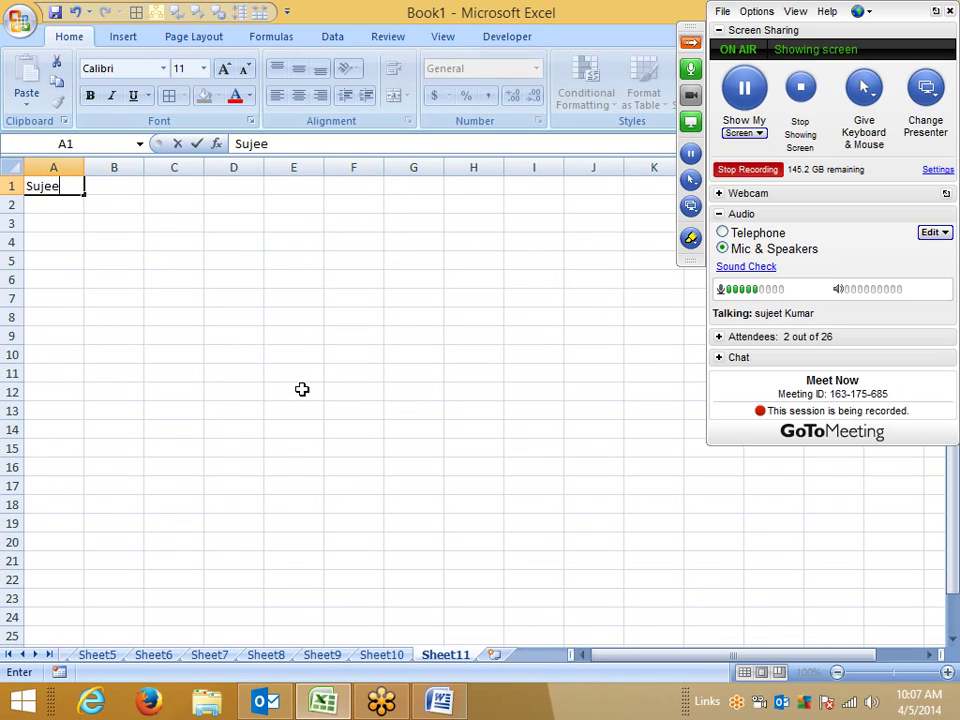
key(Return)
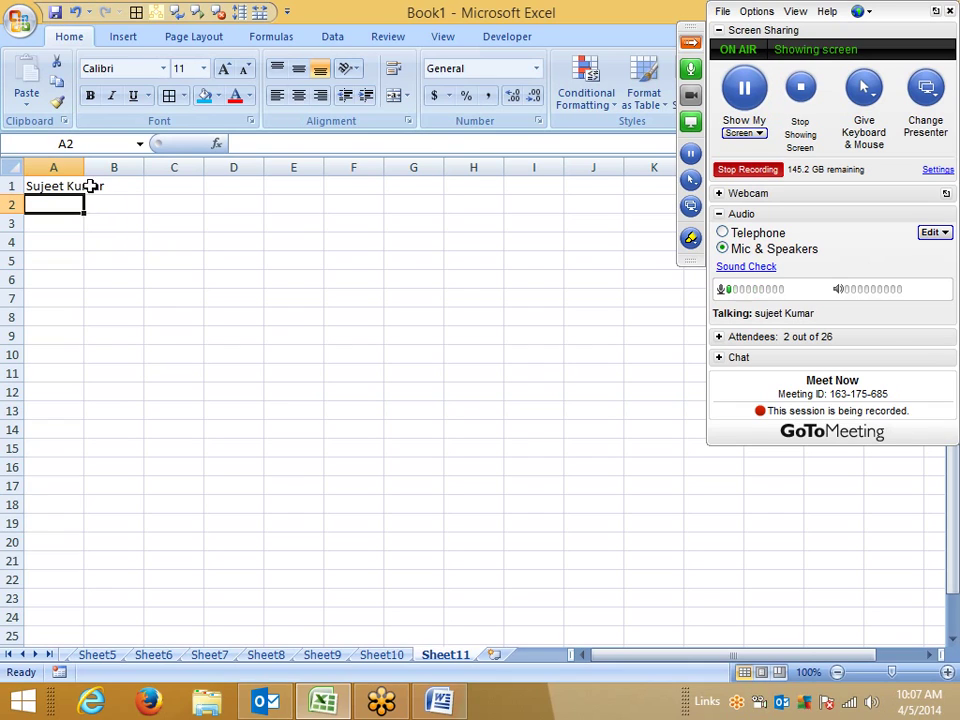
double_click(84, 169)
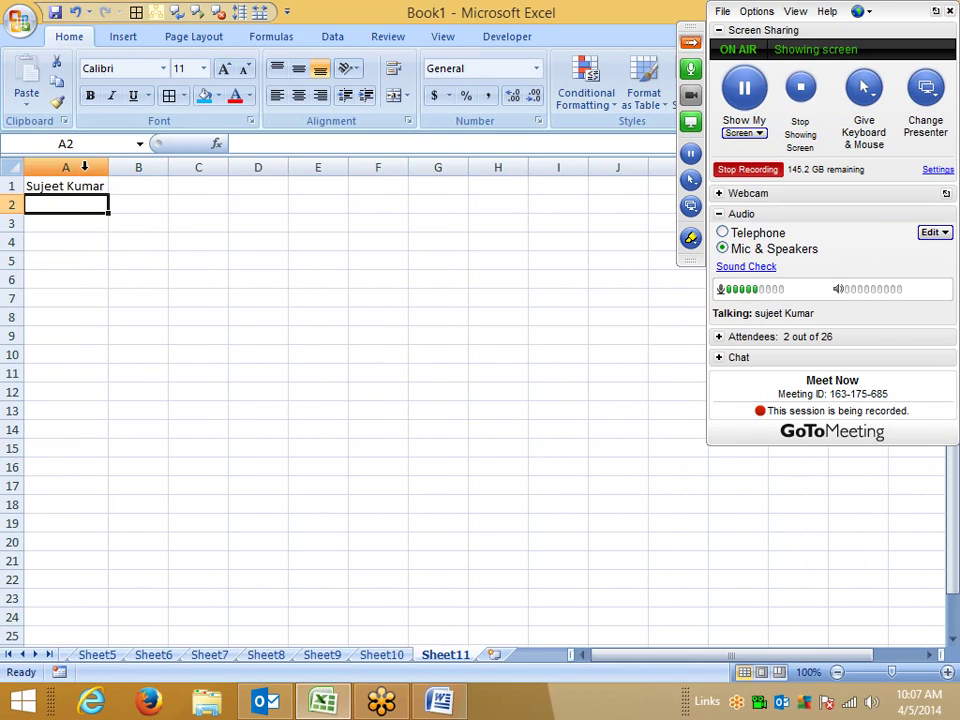
drag(104, 167, 84, 168)
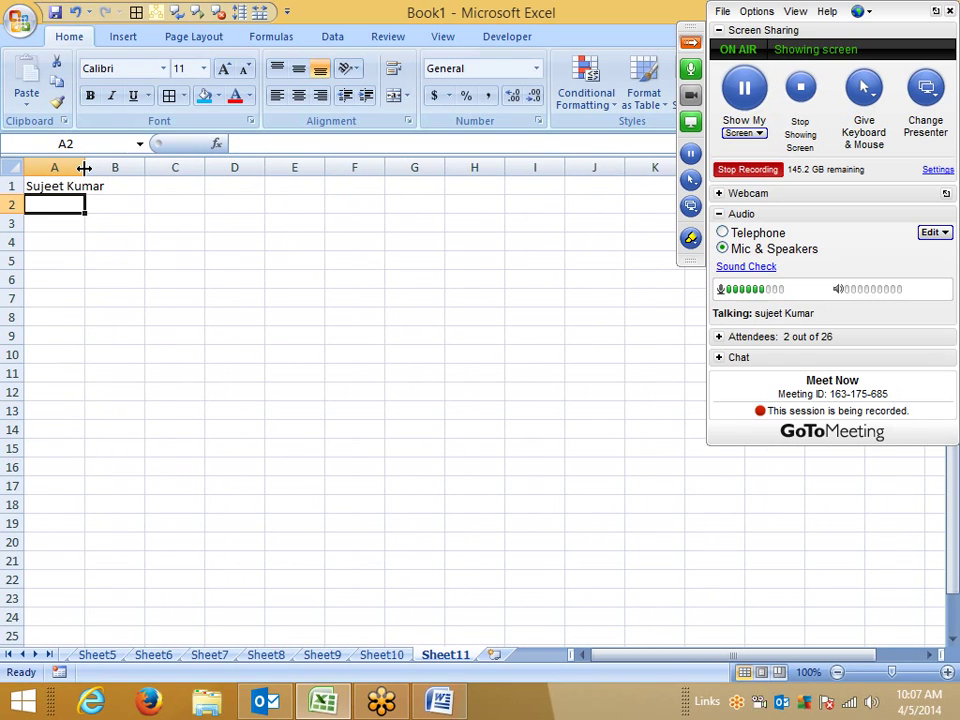
click(68, 185)
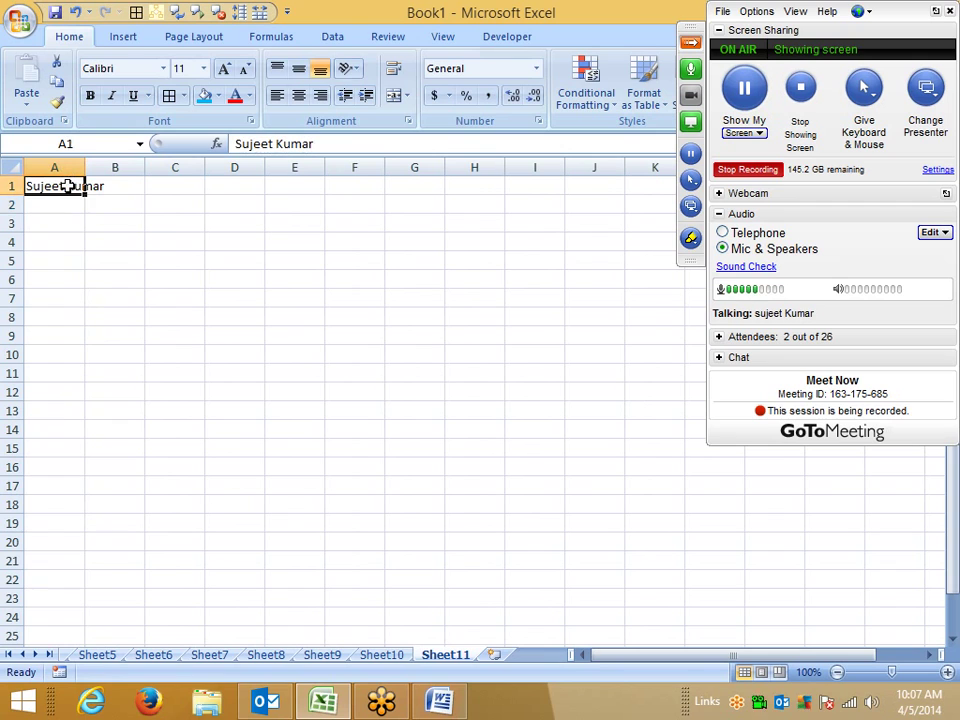
Step: Turn on Shrink to fit for A1 in Format Cells, then widen column A to show the name fully
right_click(71, 189)
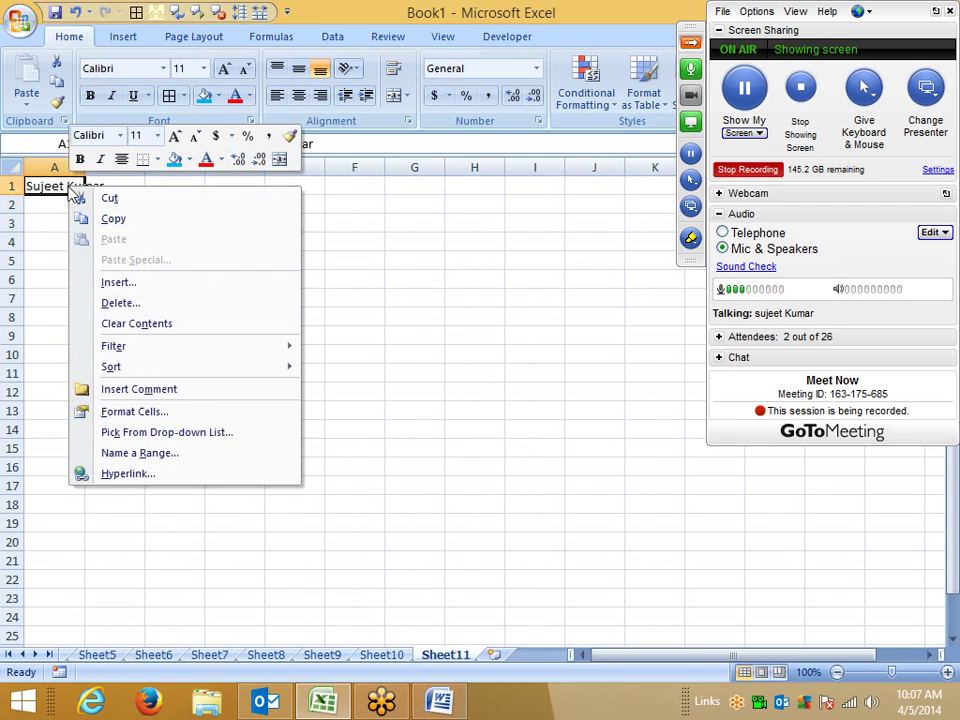
click(155, 411)
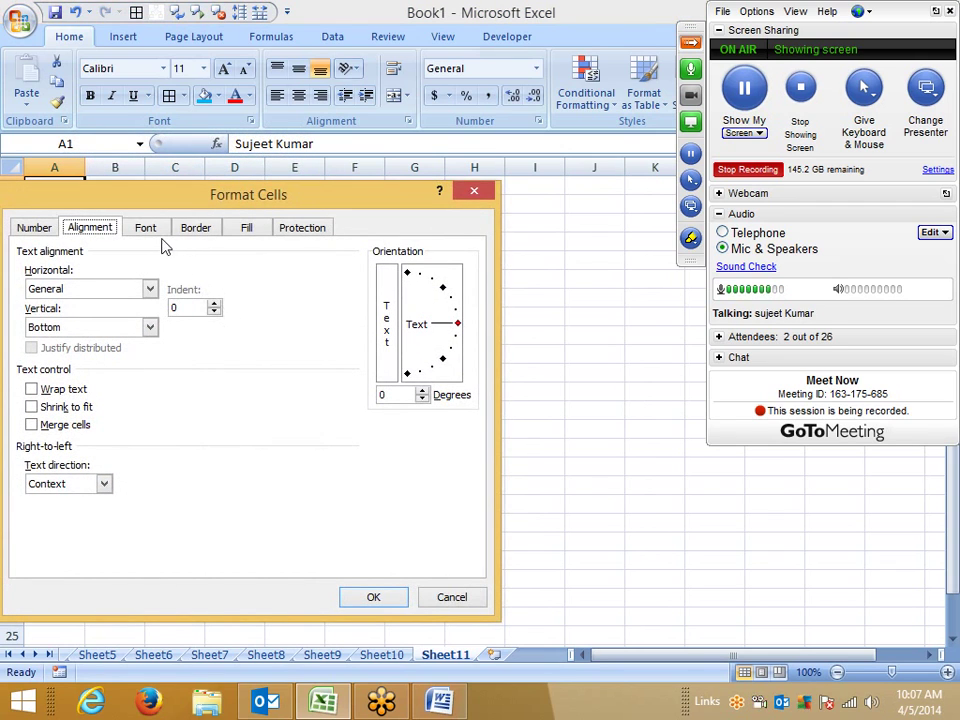
click(60, 407)
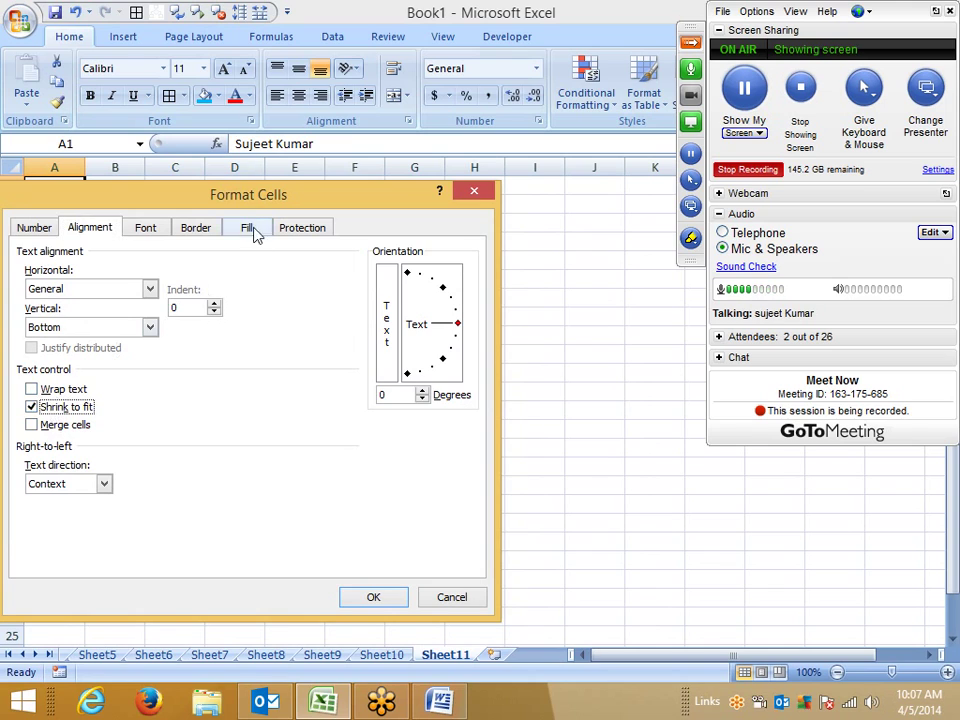
drag(245, 201, 437, 215)
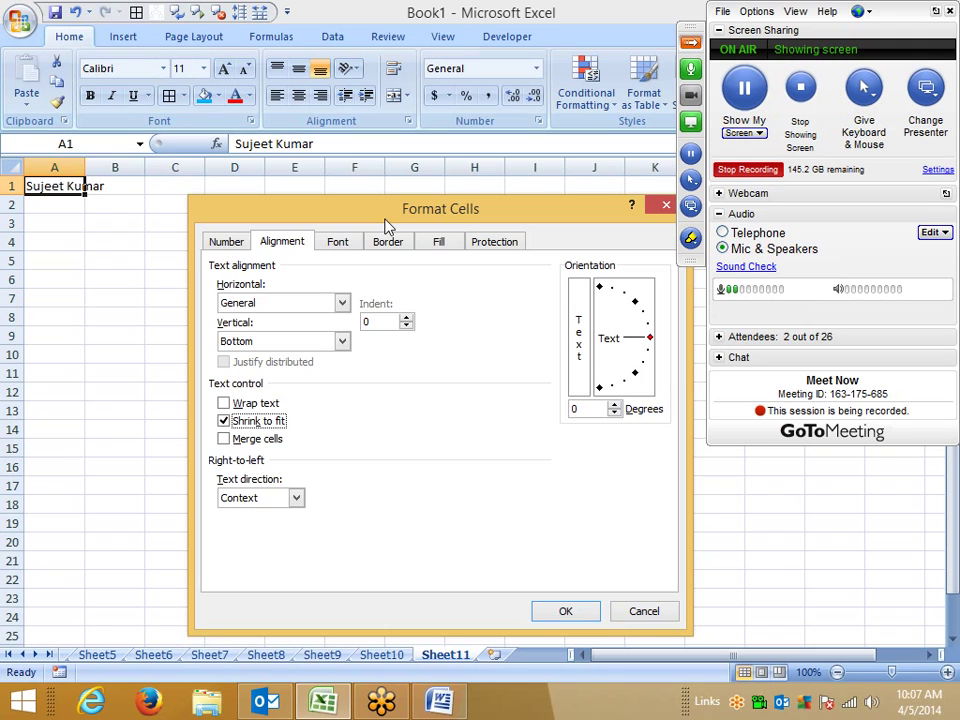
click(553, 611)
click(296, 463)
drag(84, 167, 119, 168)
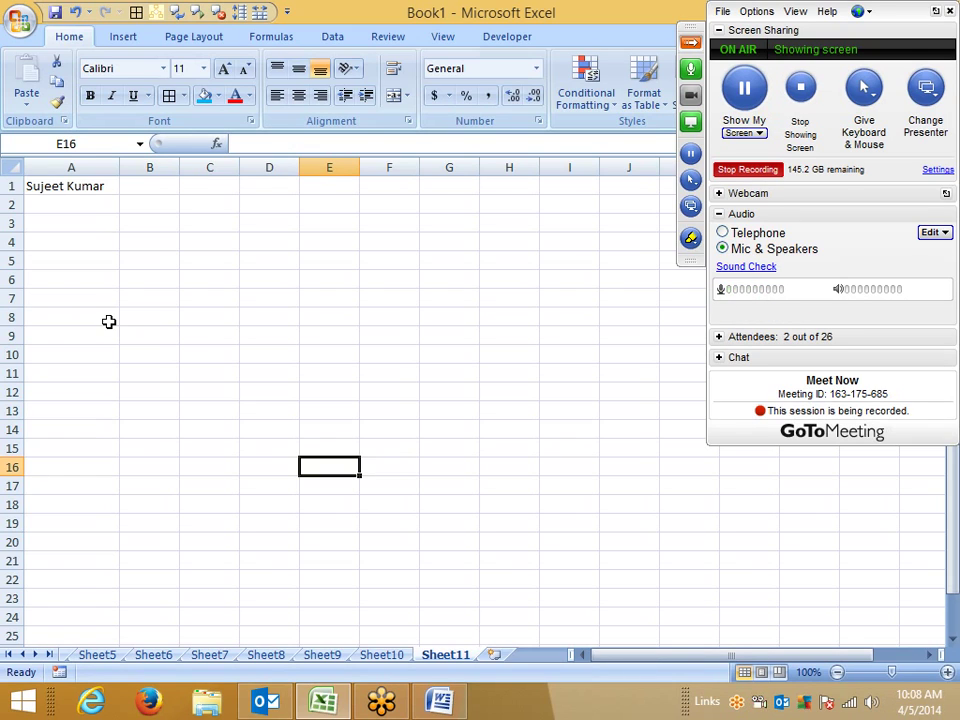
Step: Apply Merge Across to E6:G12 after trying and undoing Merge & Center
click(151, 368)
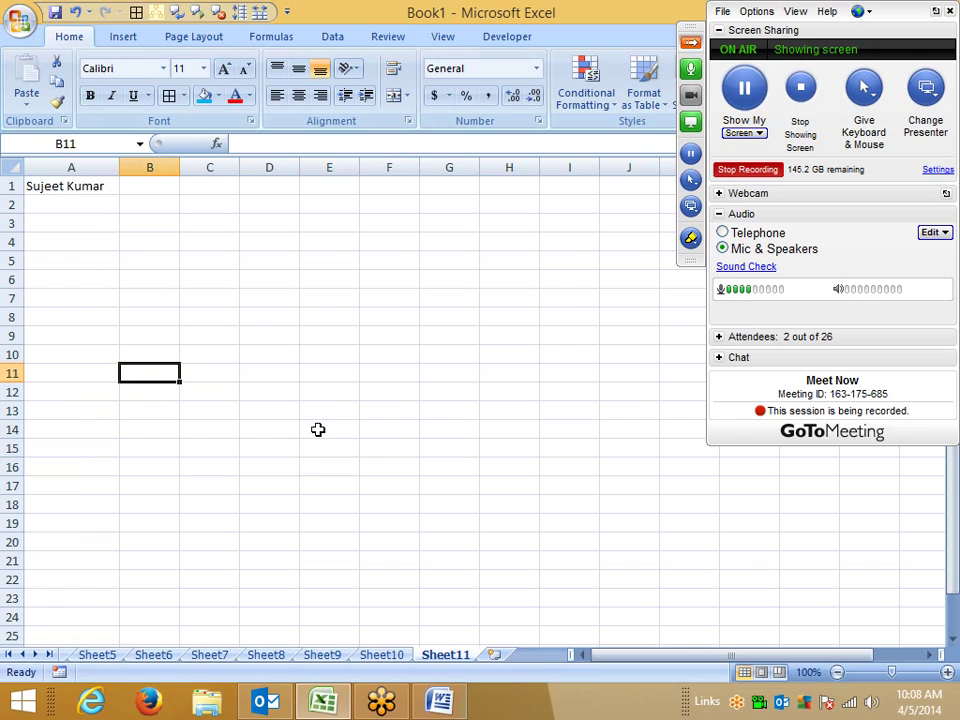
drag(355, 276, 453, 400)
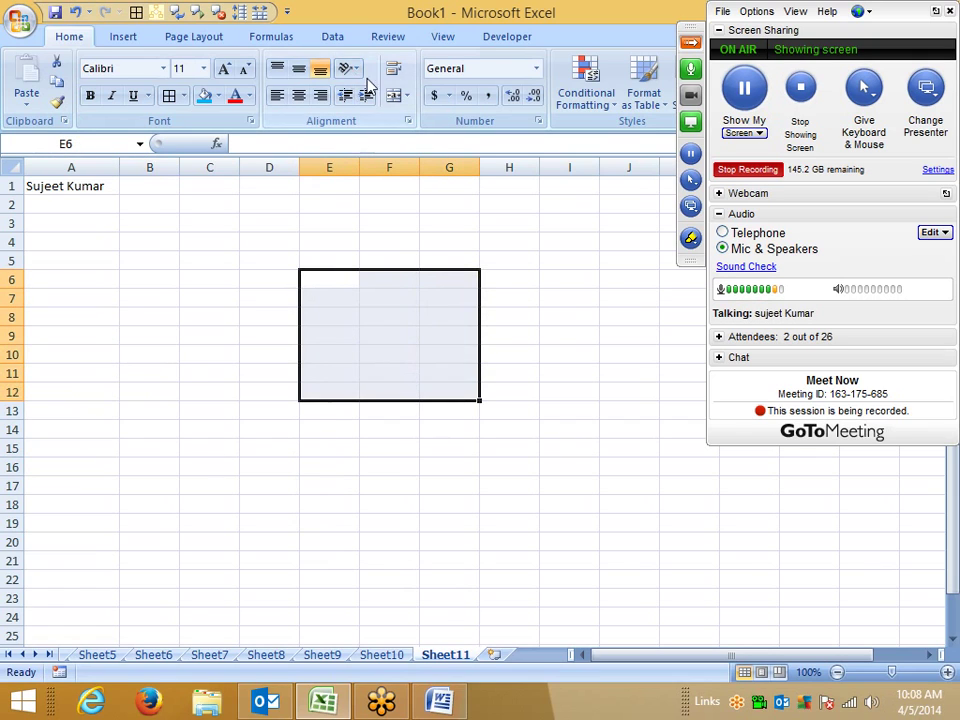
click(393, 95)
click(393, 95)
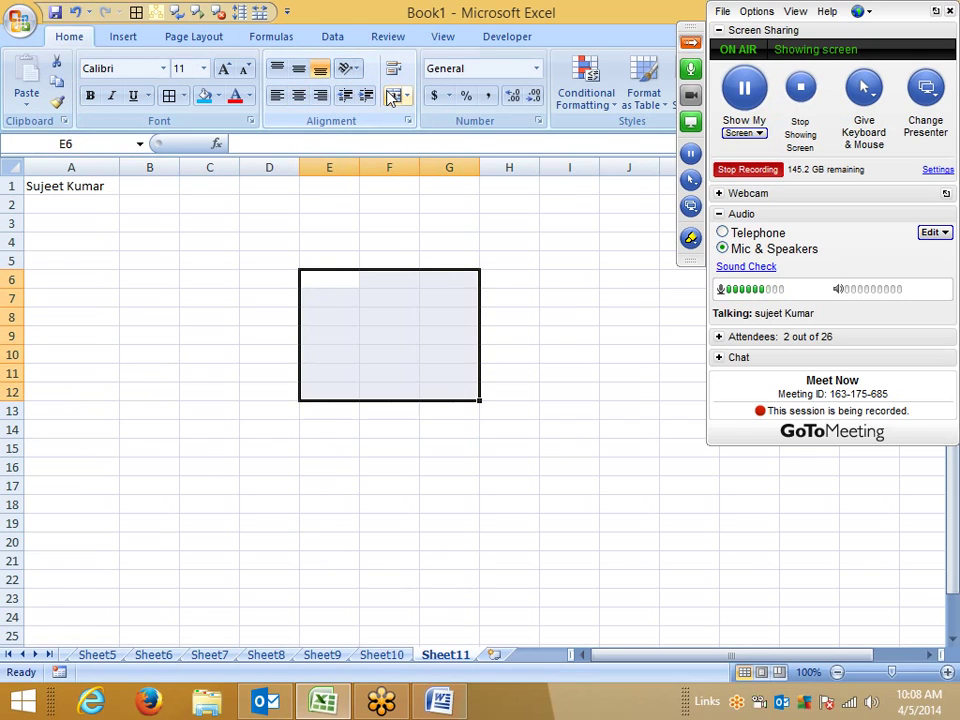
click(407, 95)
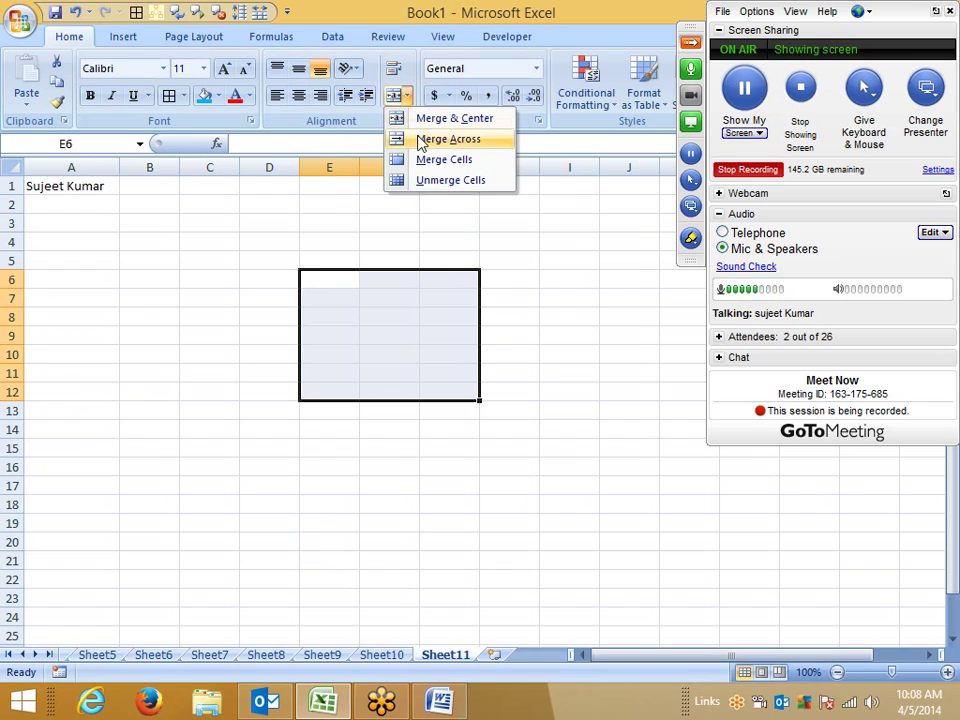
click(420, 139)
Step: Check that each row from 6 to 12 is now a single merged cell spanning E to G
click(349, 285)
click(349, 300)
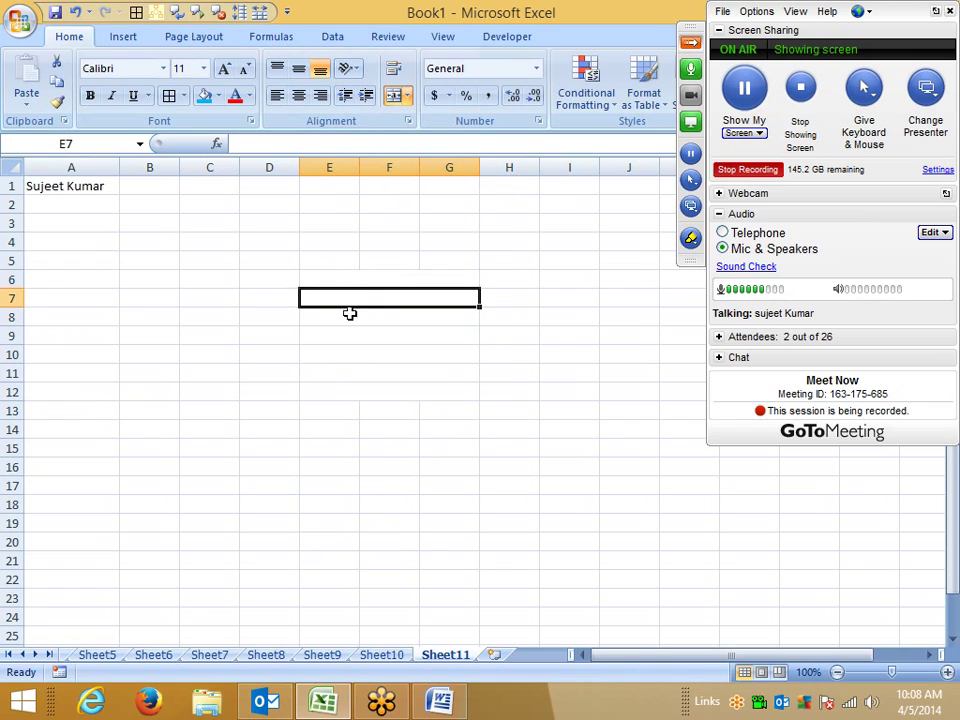
click(349, 332)
click(347, 352)
click(347, 368)
click(345, 391)
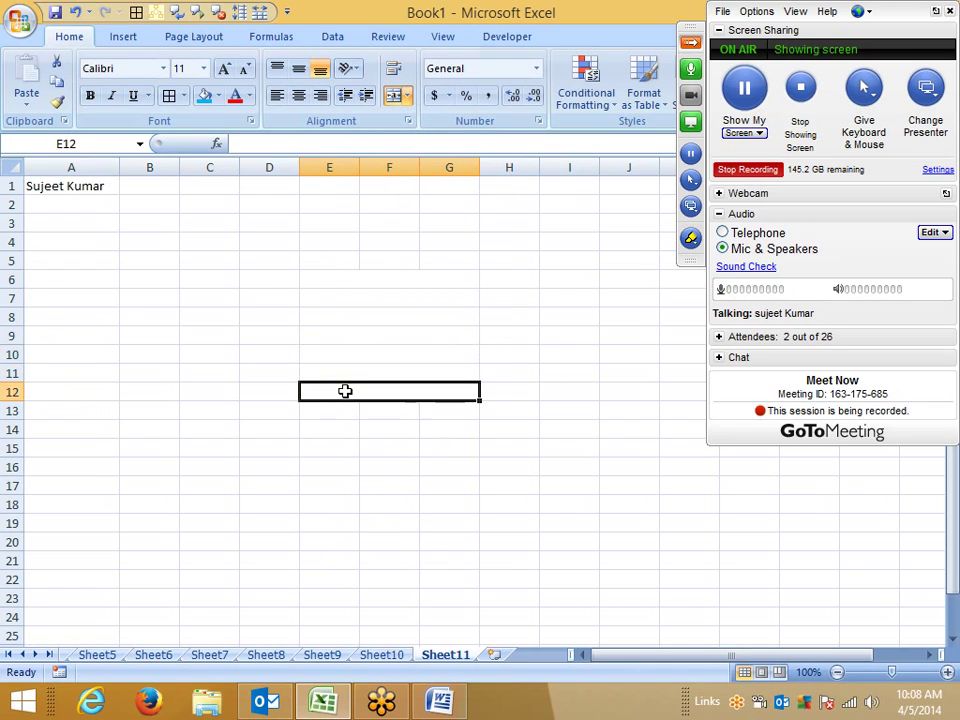
click(343, 374)
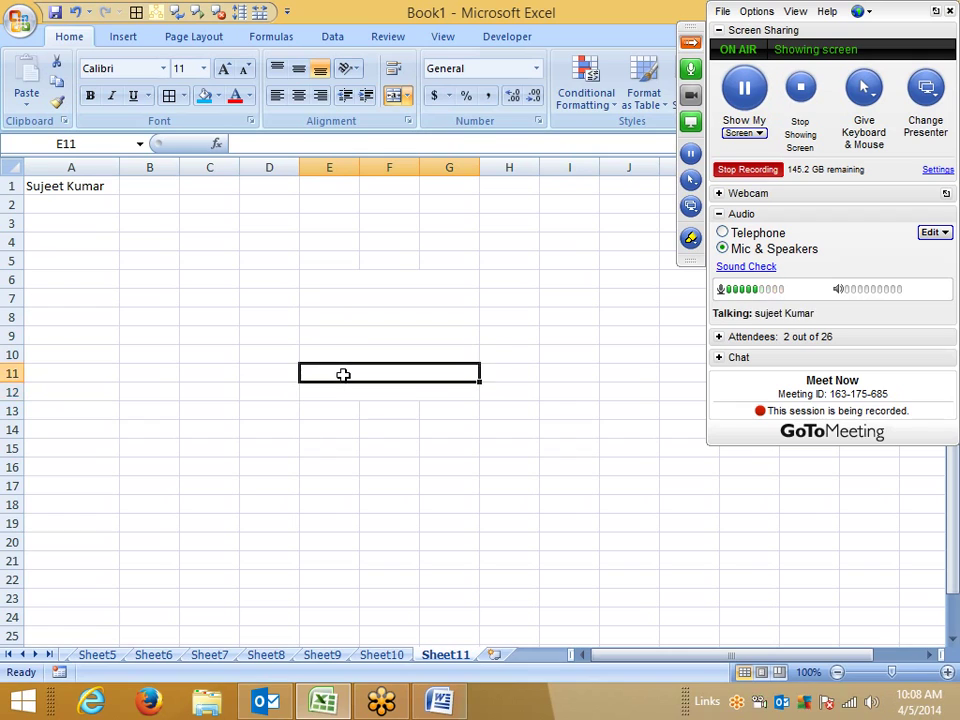
click(343, 353)
click(340, 331)
click(337, 314)
click(336, 297)
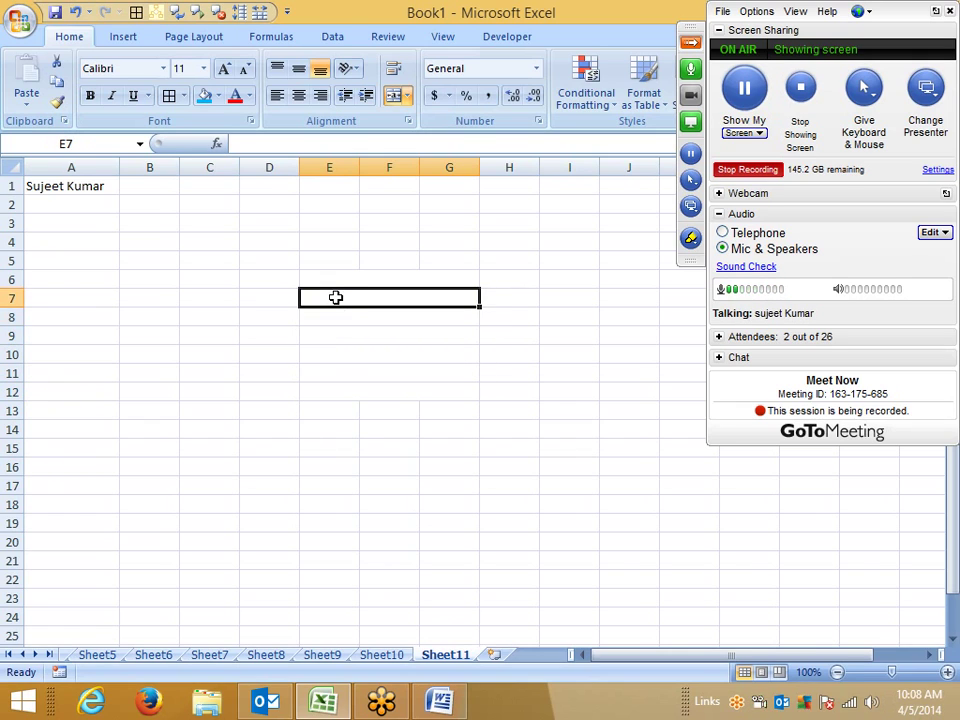
click(336, 281)
drag(272, 279, 270, 390)
click(386, 278)
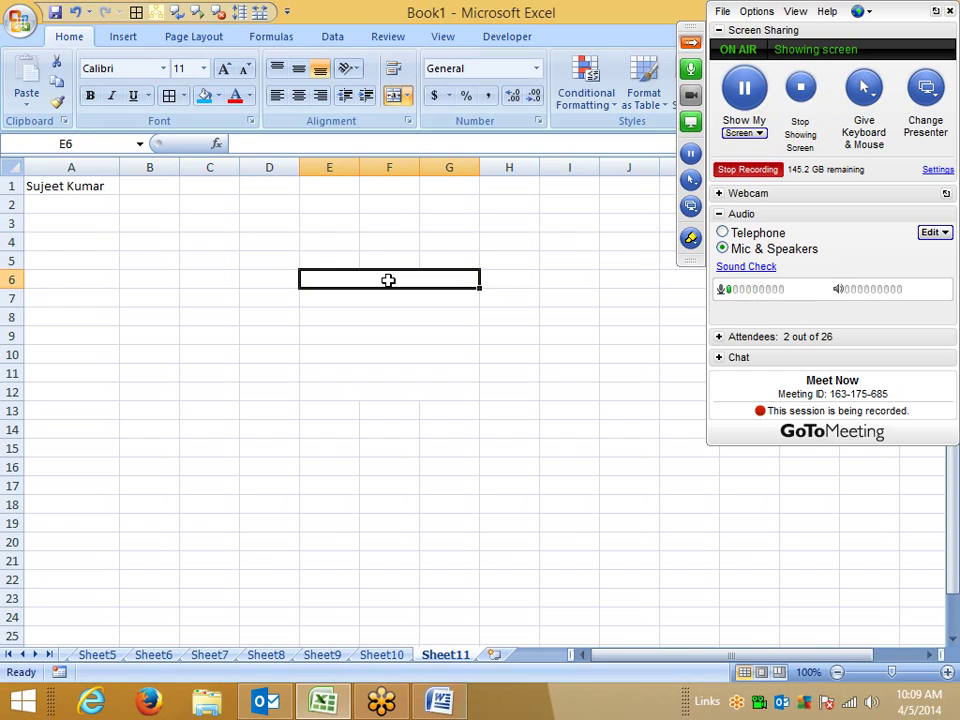
key(Up)
key(Left)
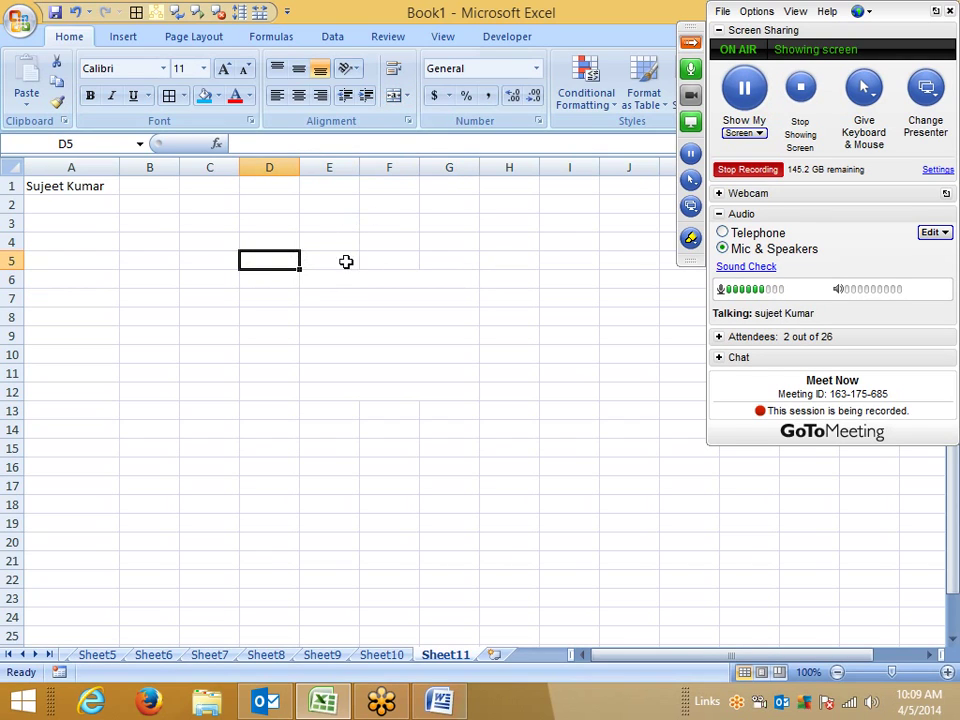
Step: Insert Sheet12, open and cancel Format Cells, then insert Sheet13 and select A1
click(494, 654)
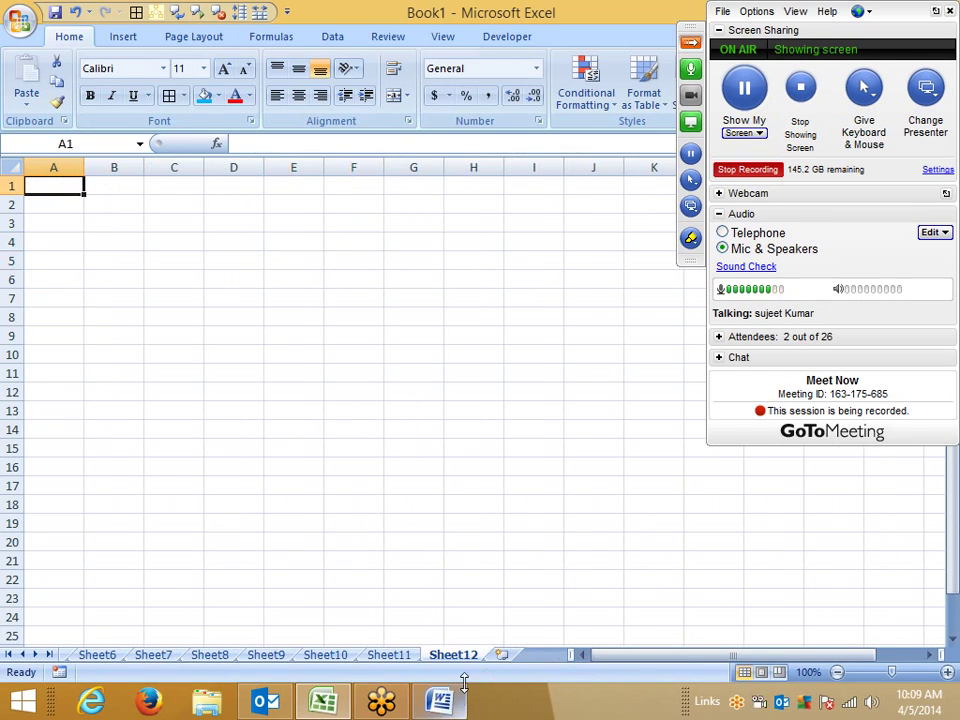
click(538, 121)
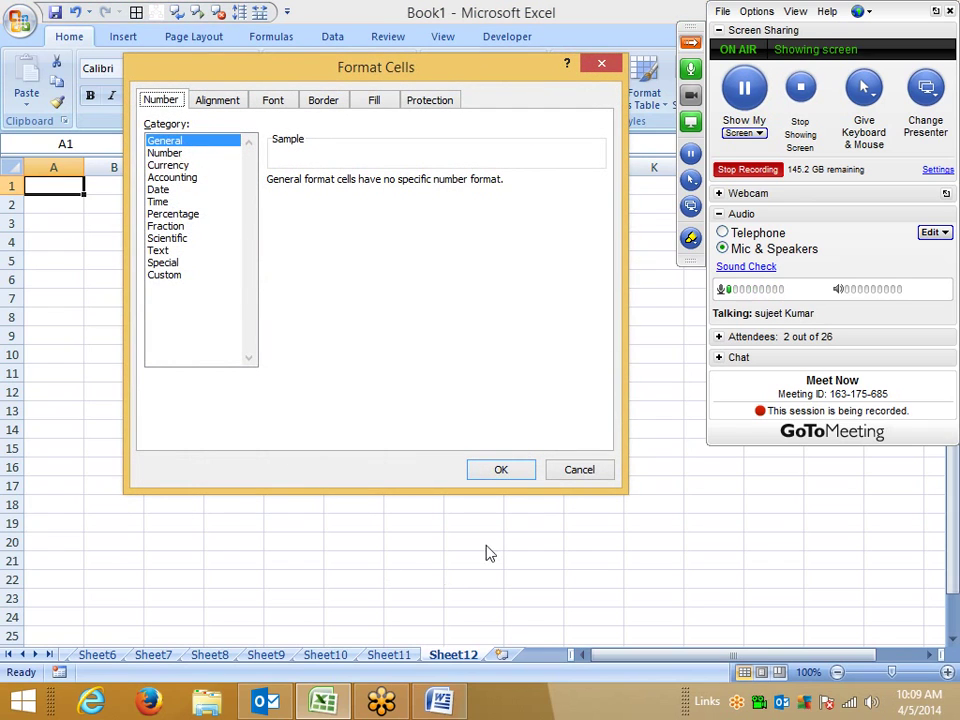
click(579, 469)
click(502, 655)
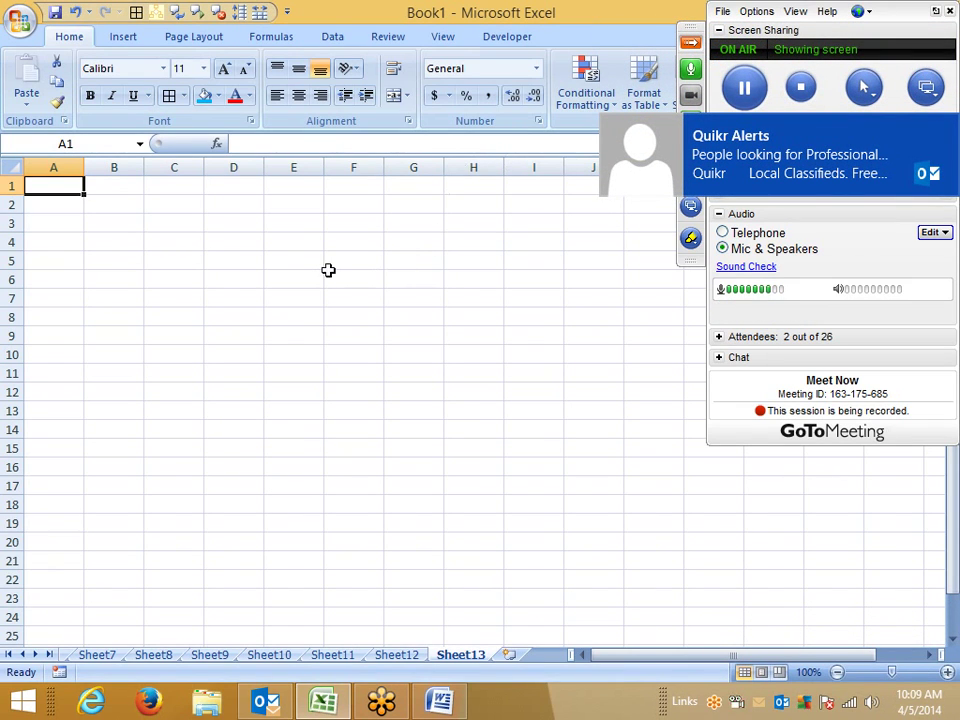
click(309, 264)
click(48, 180)
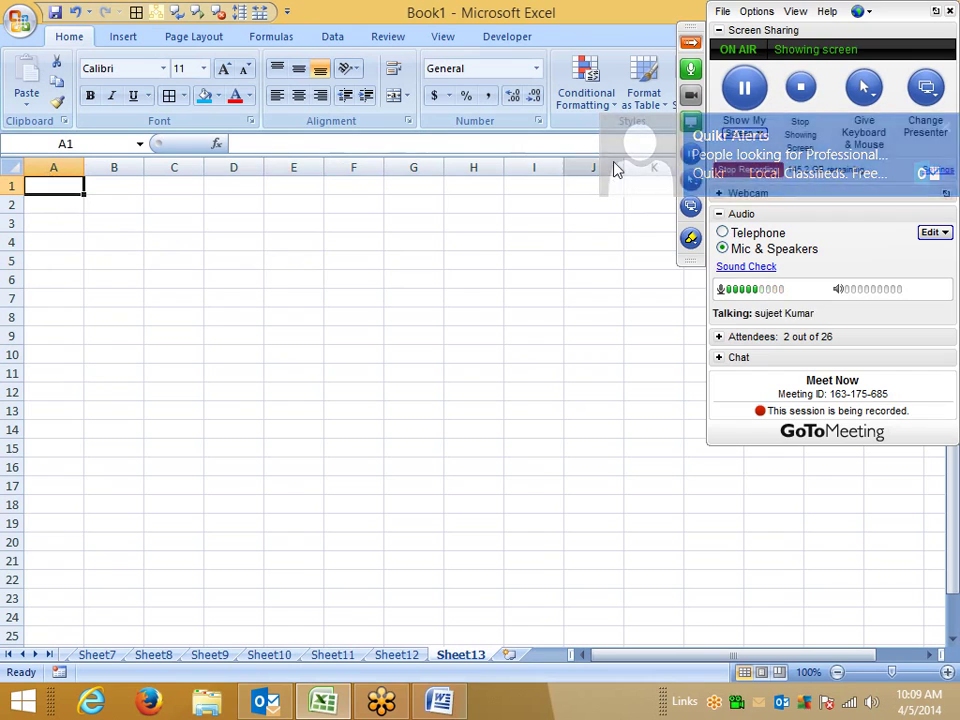
Step: Format A1 as Number with 2 decimal places and red negatives without a minus sign
click(539, 121)
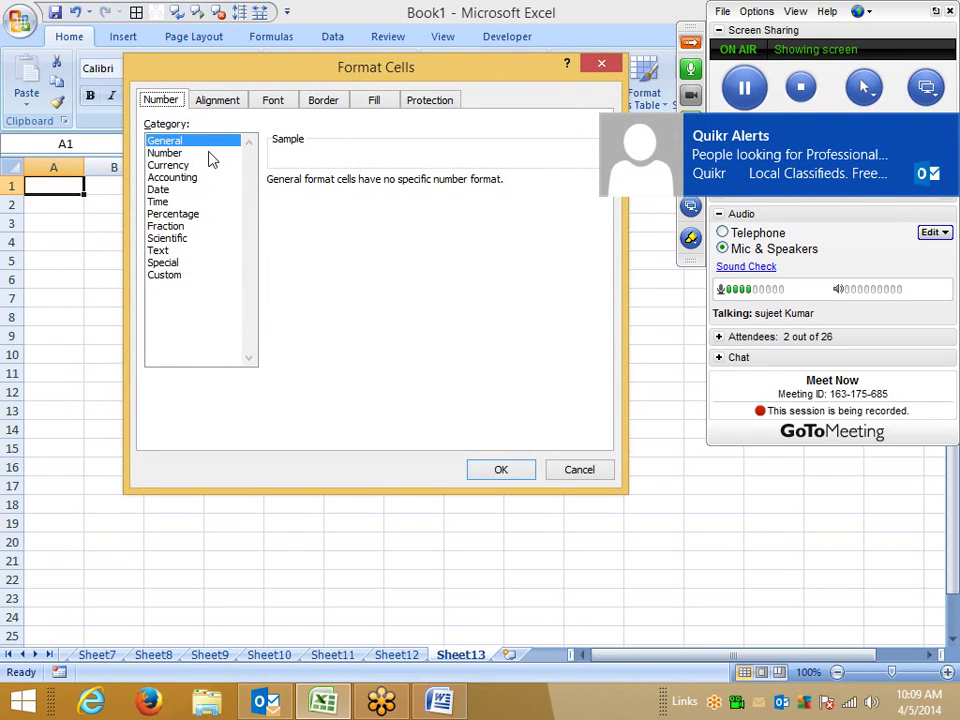
click(152, 154)
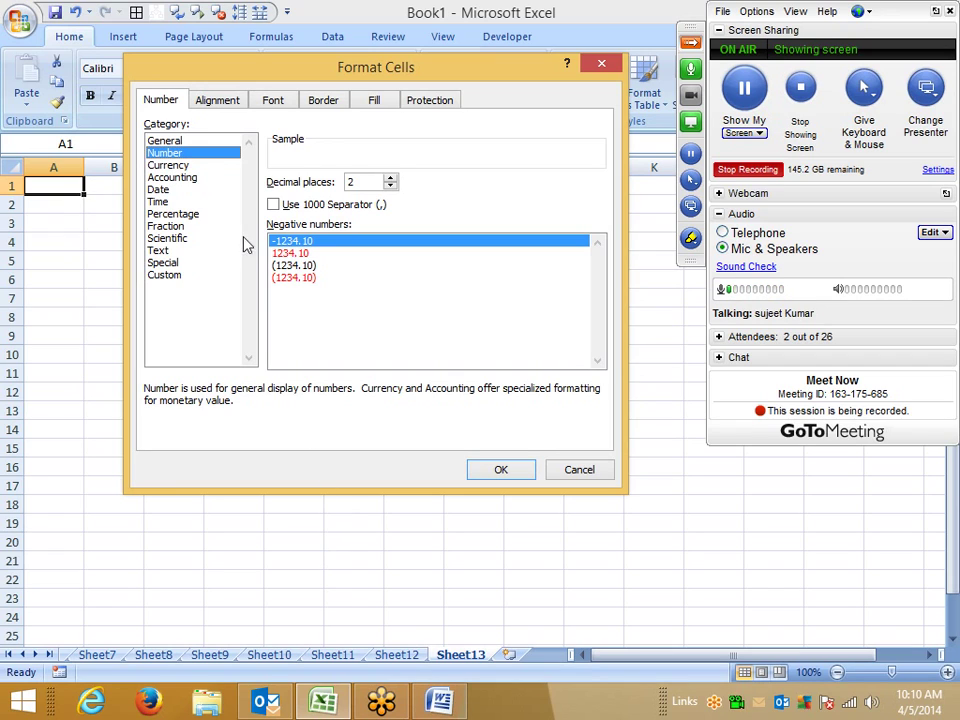
double_click(351, 181)
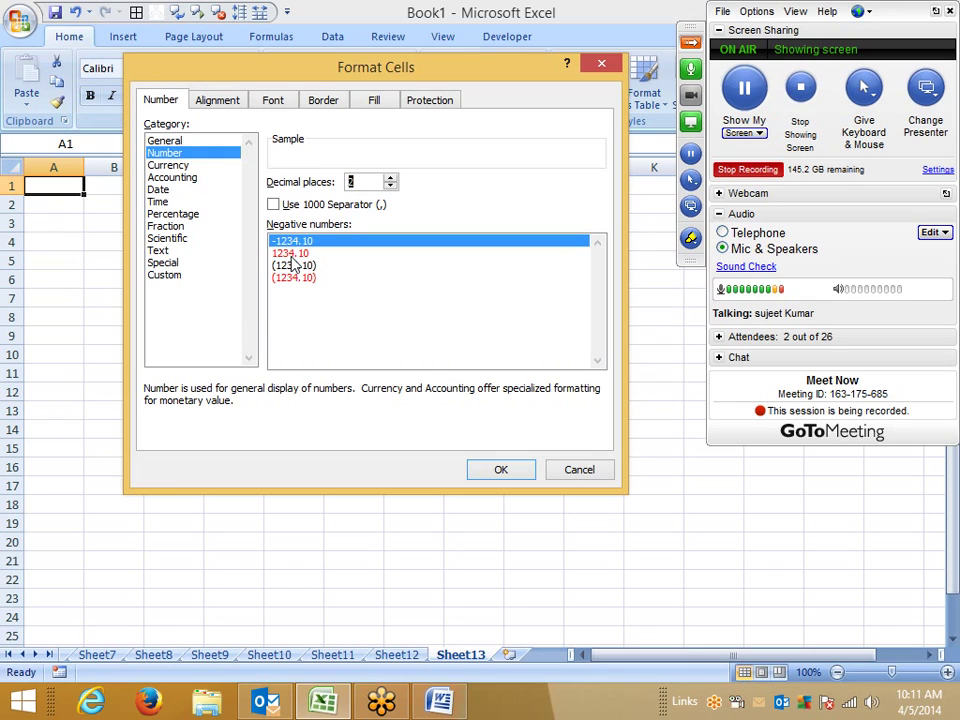
click(292, 256)
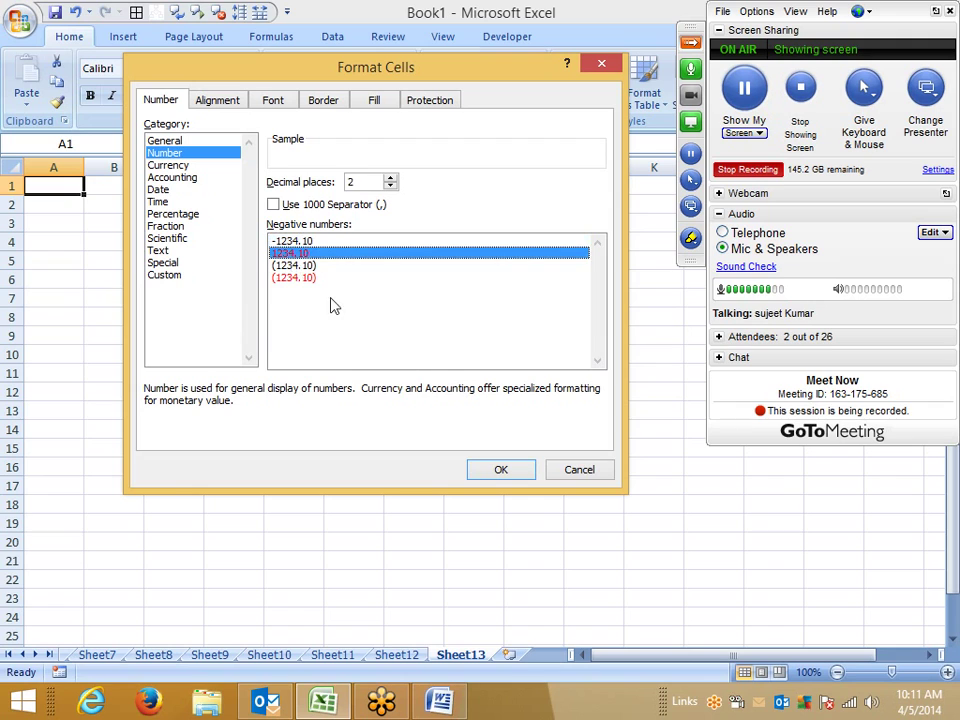
click(499, 470)
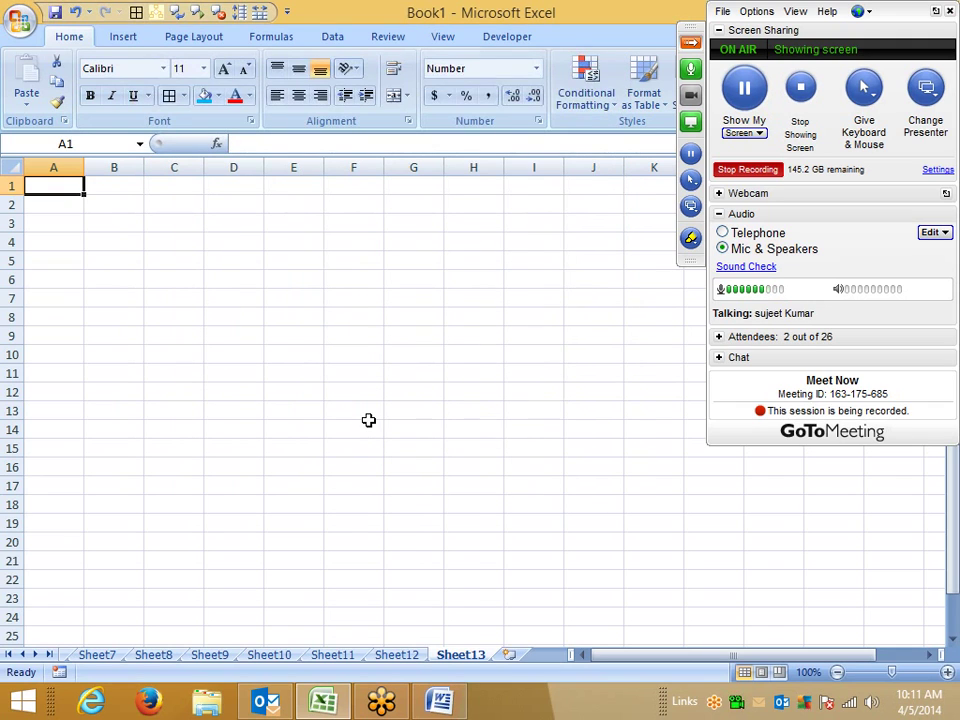
Step: Enter -94645 in A1 so it shows as red 94645.00
text(-94645)
key(Return)
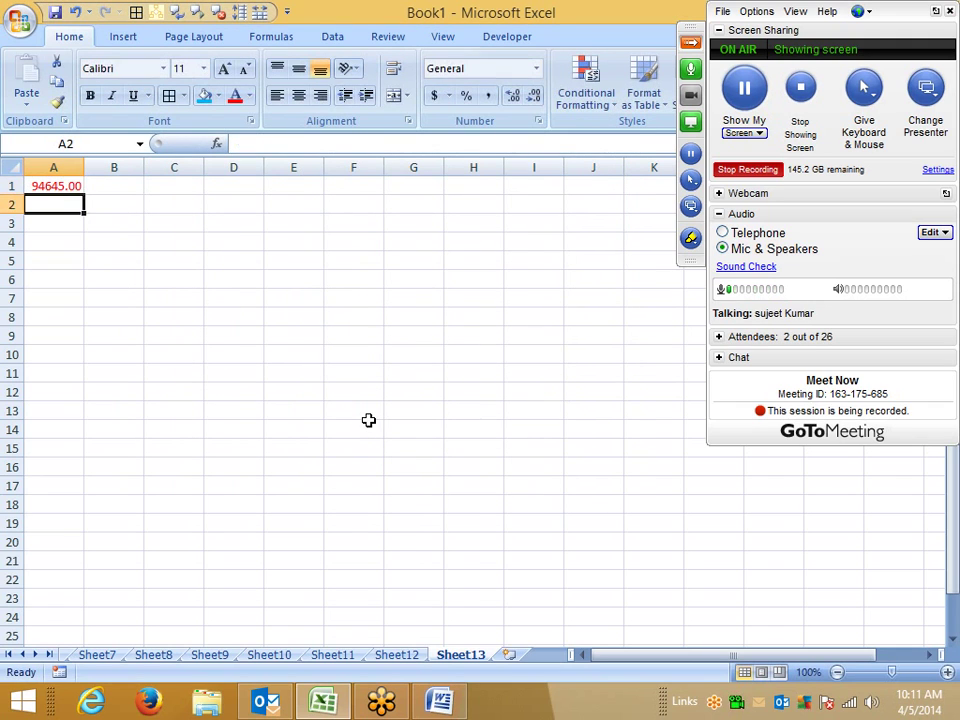
click(60, 188)
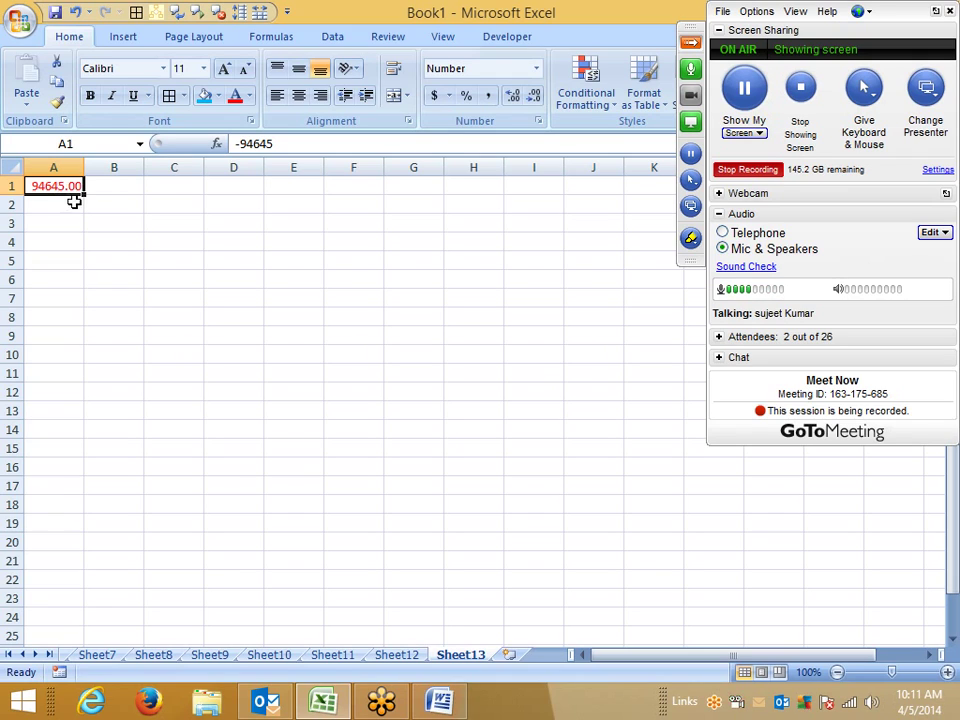
Step: Open Format Cells for B2 on the Currency category with the Symbol list dropped down
click(126, 201)
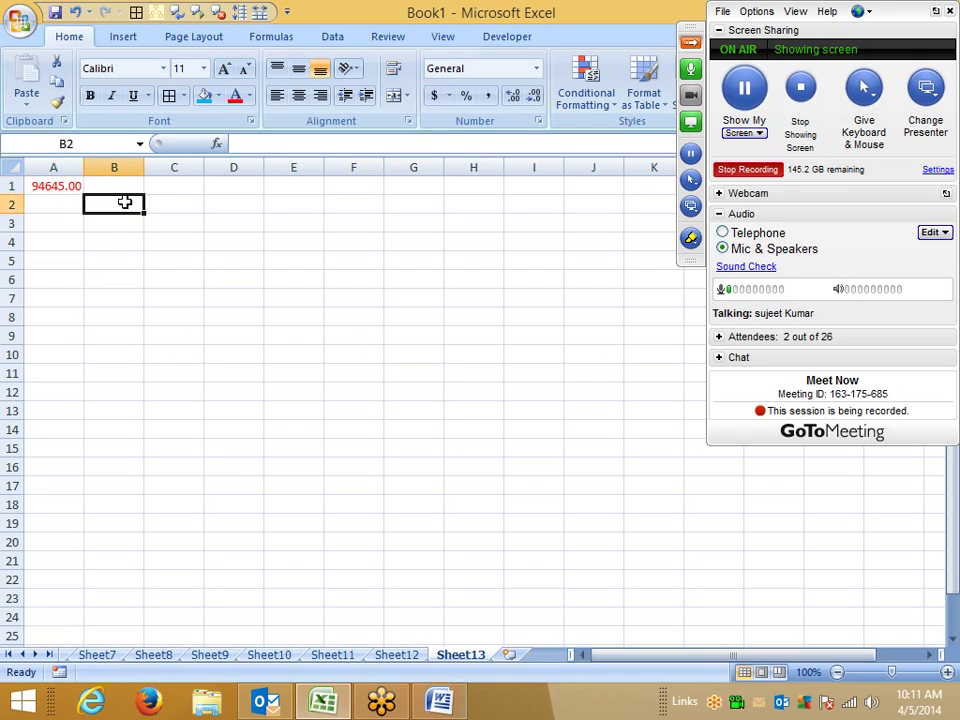
click(539, 121)
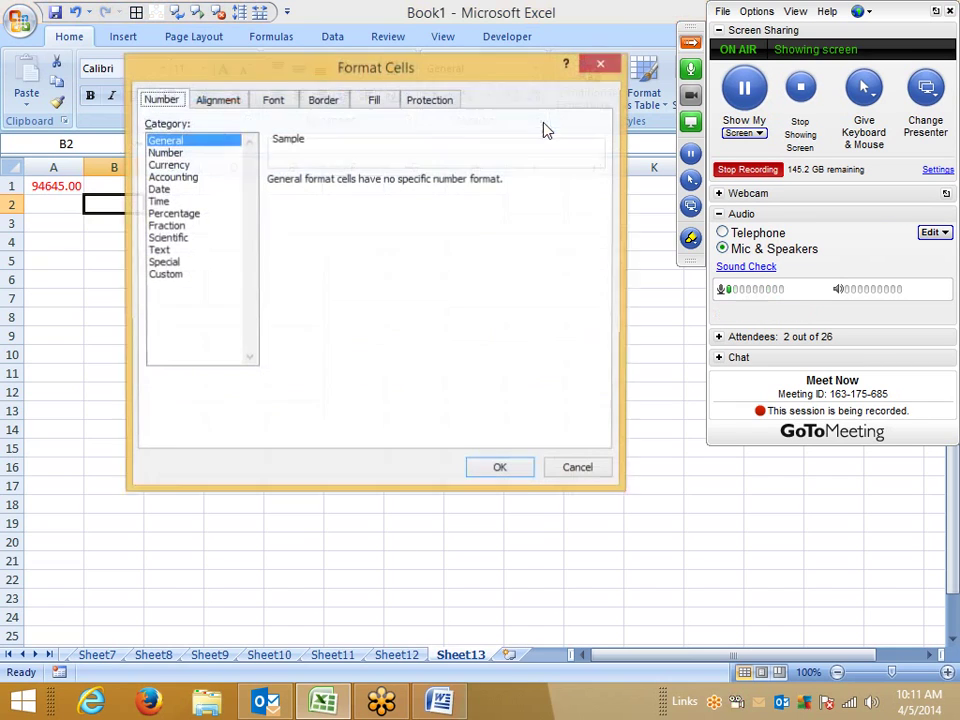
click(165, 152)
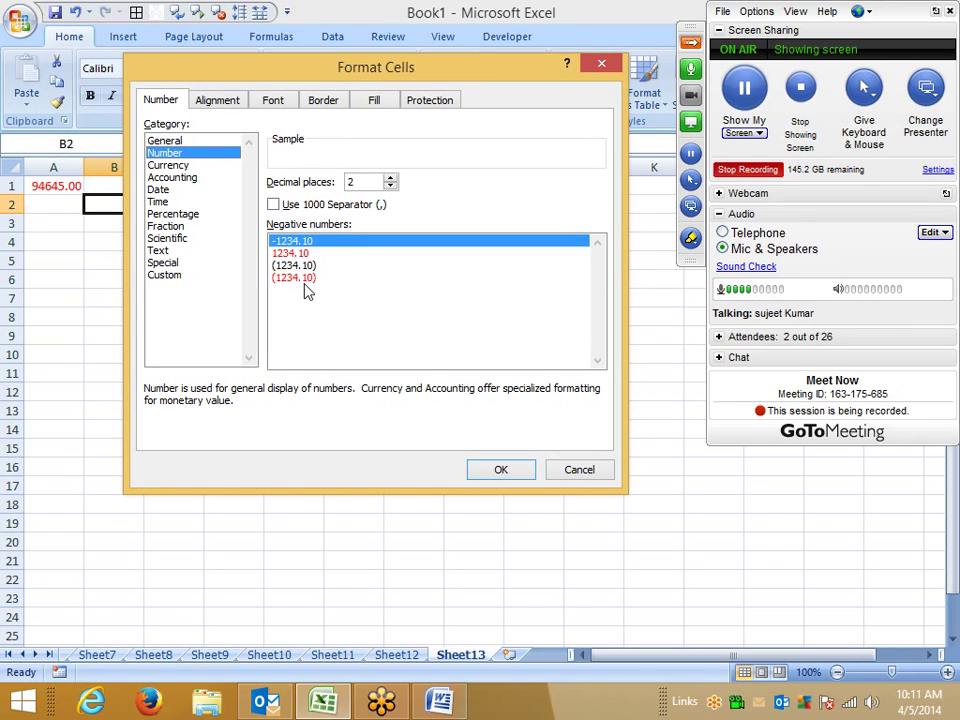
click(169, 166)
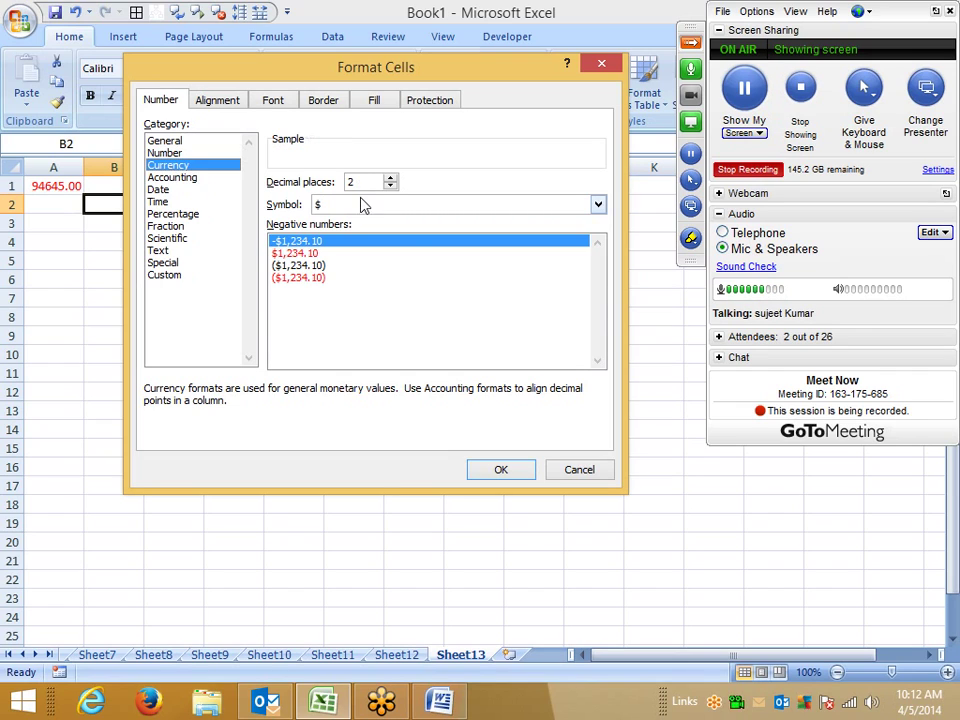
click(364, 205)
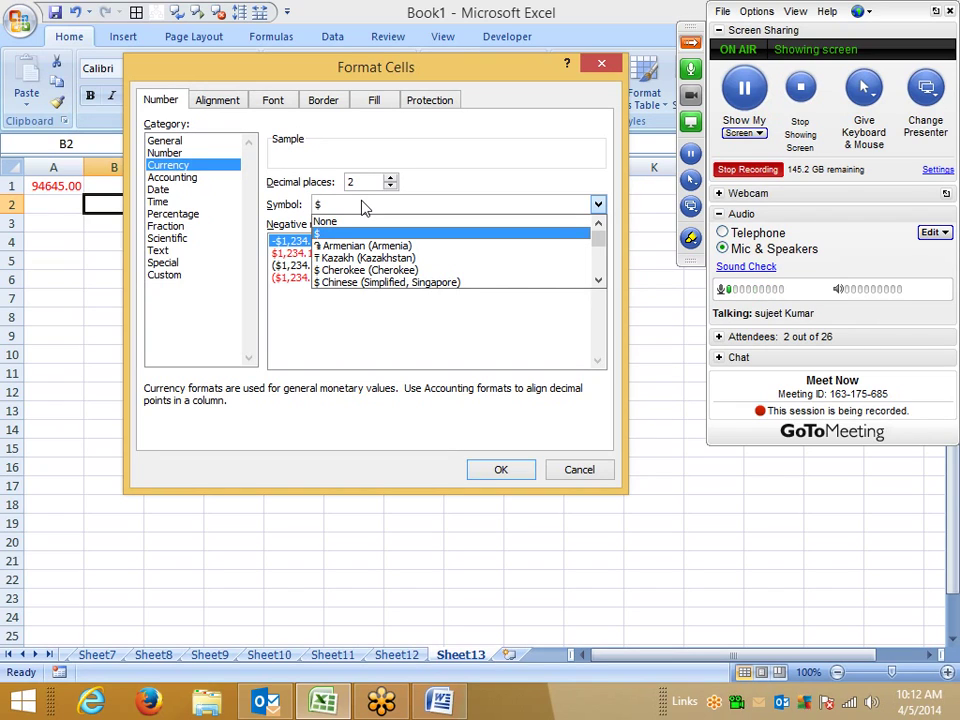
Step: Browse the currency symbols, jumping to INR, PKR, USD, NPR and BGL, keeping the $ sign
key(Down)
key(Down)
key(Down)
key(Down)
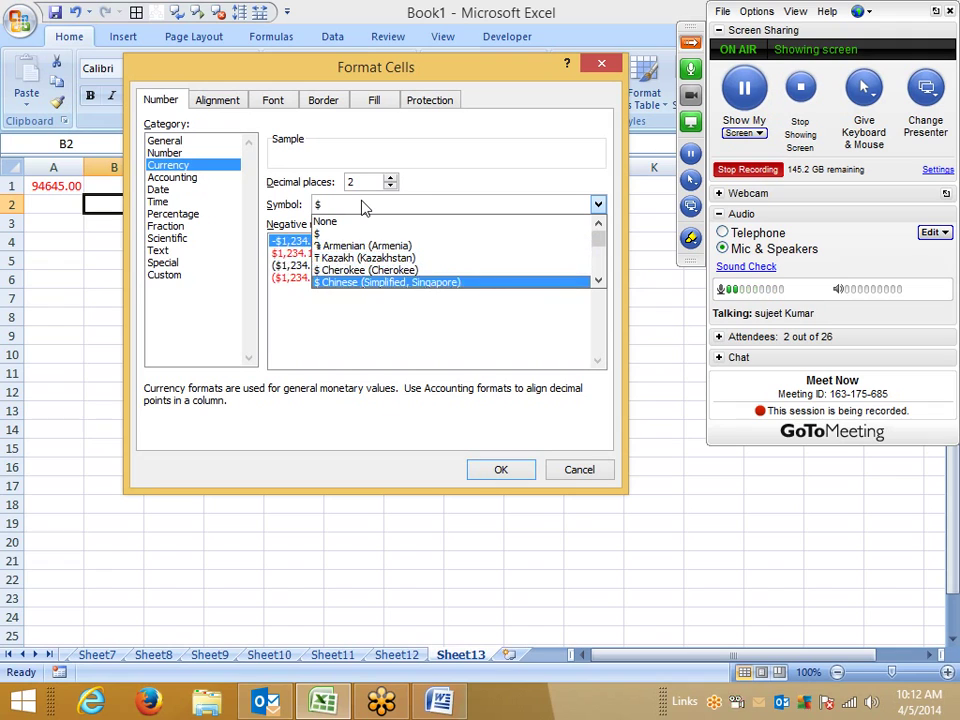
key(Down)
key(Down)
key(Down)
key(Down)
key(Down)
key(Down)
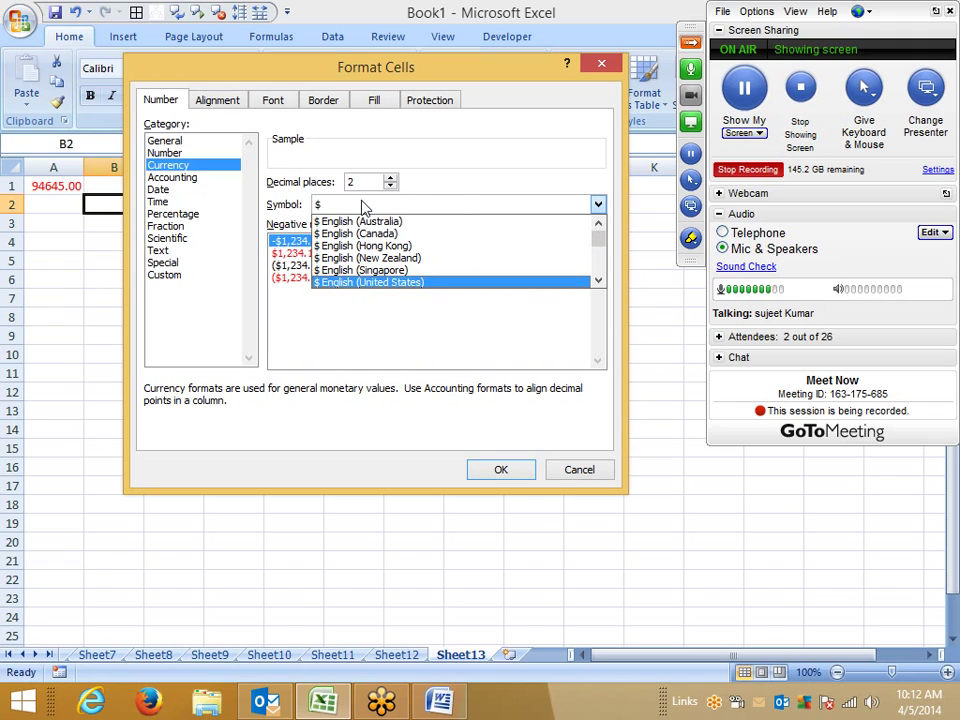
key(Down)
key(Down)
key(Down)
key(Down)
key(Down)
key(Down)
key(Down)
key(Down)
key(Down)
key(Down)
key(Down)
key(Down)
key(Down)
key(Down)
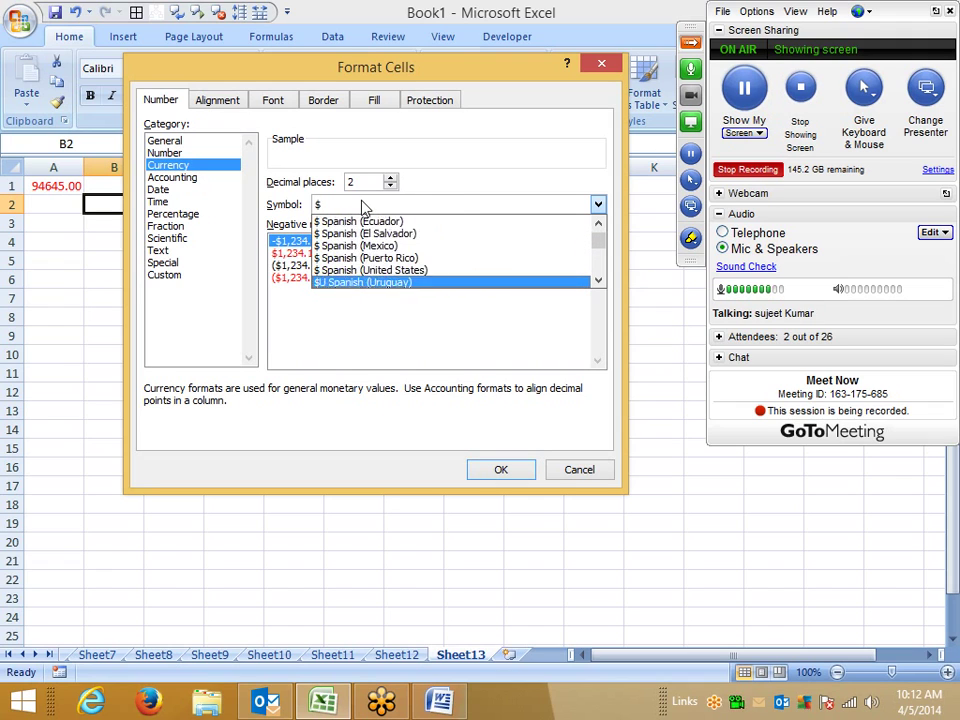
key(Down)
key(Down)
key(Down)
key(Down)
key(Down)
key(Down)
key(Down)
key(Down)
key(Down)
key(Down)
key(Down)
key(Down)
key(Down)
key(Down)
key(Down)
key(Down)
key(Down)
key(Down)
key(Down)
key(Down)
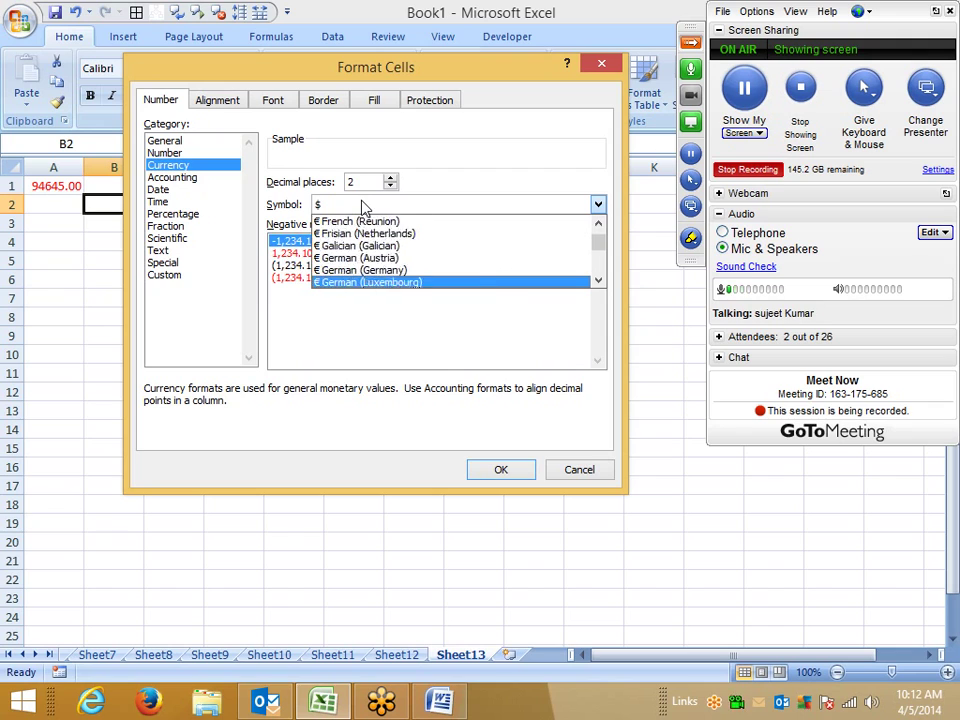
key(Down)
key(Down)
key(Down)
key(Down)
key(Down)
key(Down)
key(Down)
key(Down)
key(Down)
key(Down)
key(Down)
key(Down)
key(Down)
key(Down)
key(Down)
key(Down)
key(Down)
key(Down)
key(Down)
key(Down)
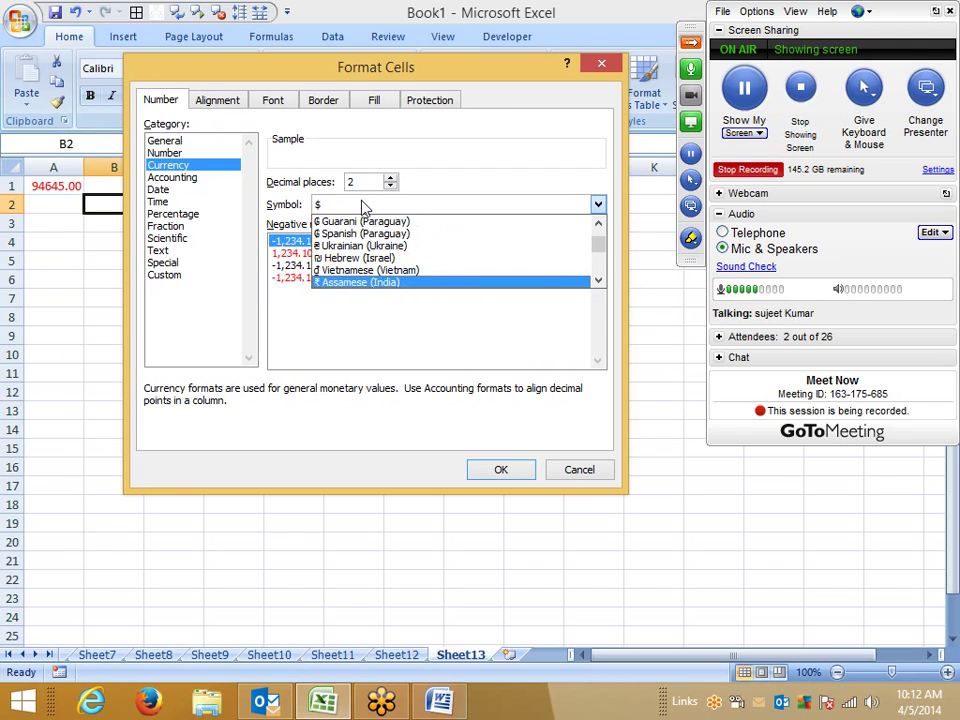
key(Down)
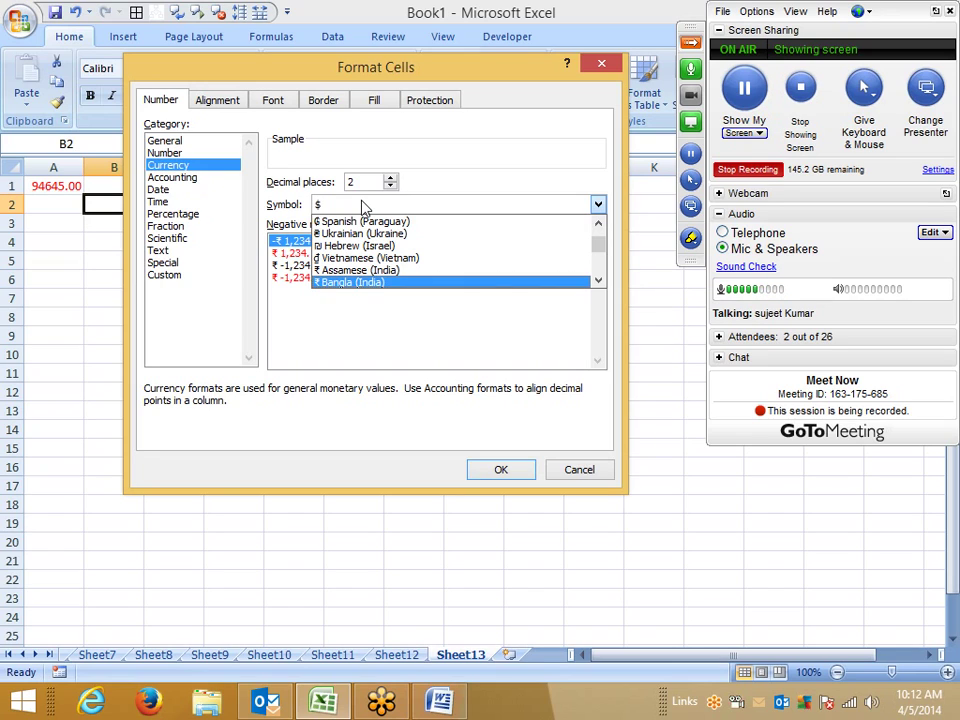
text(INR)
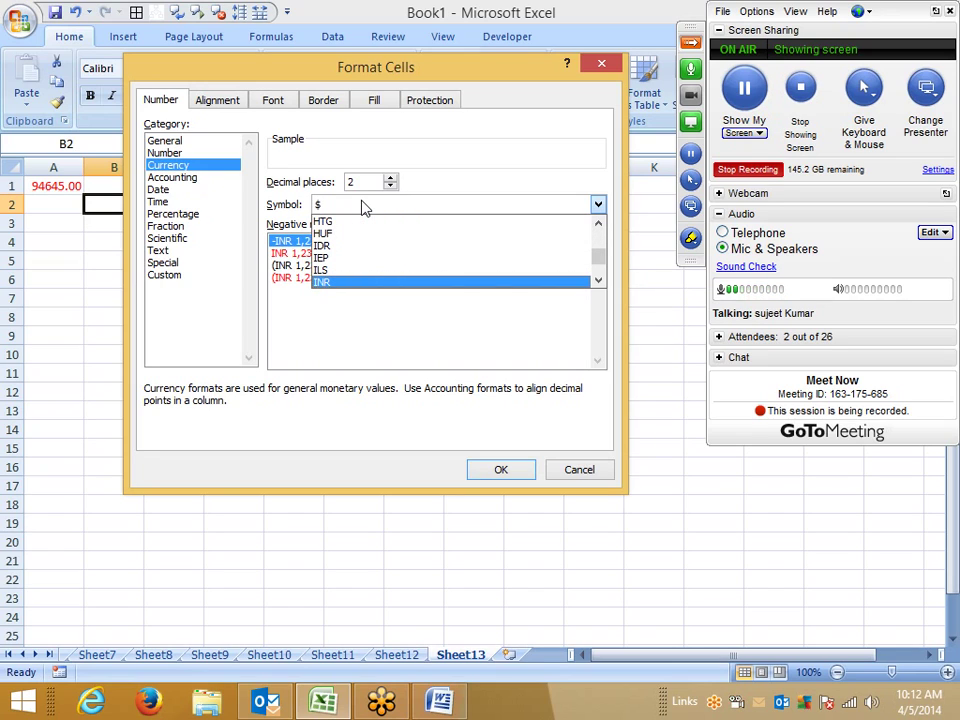
text(PKR)
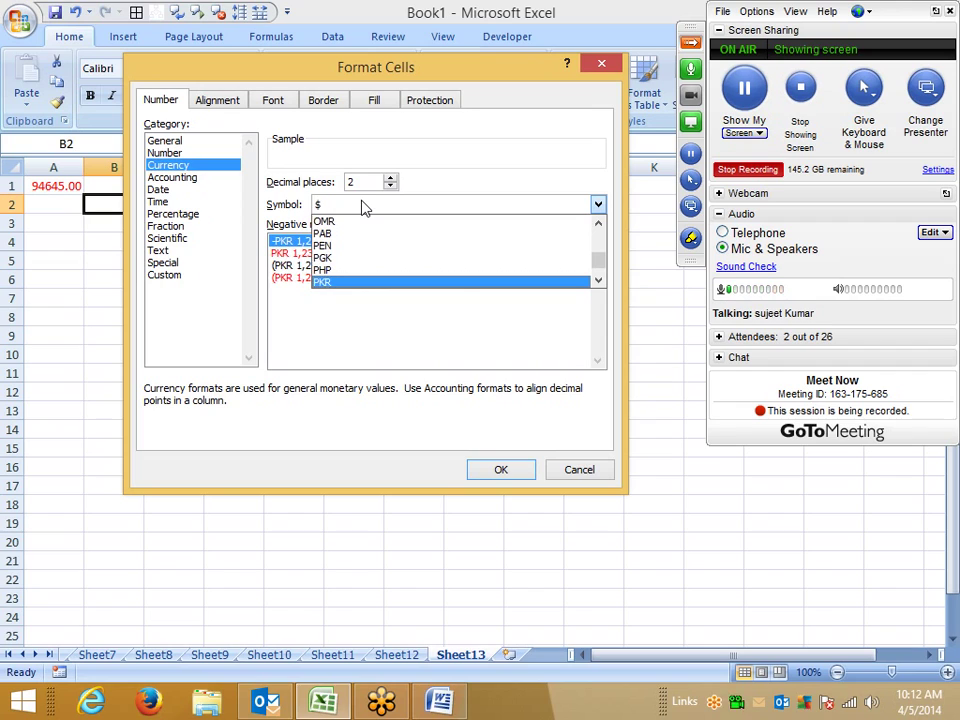
text(USD)
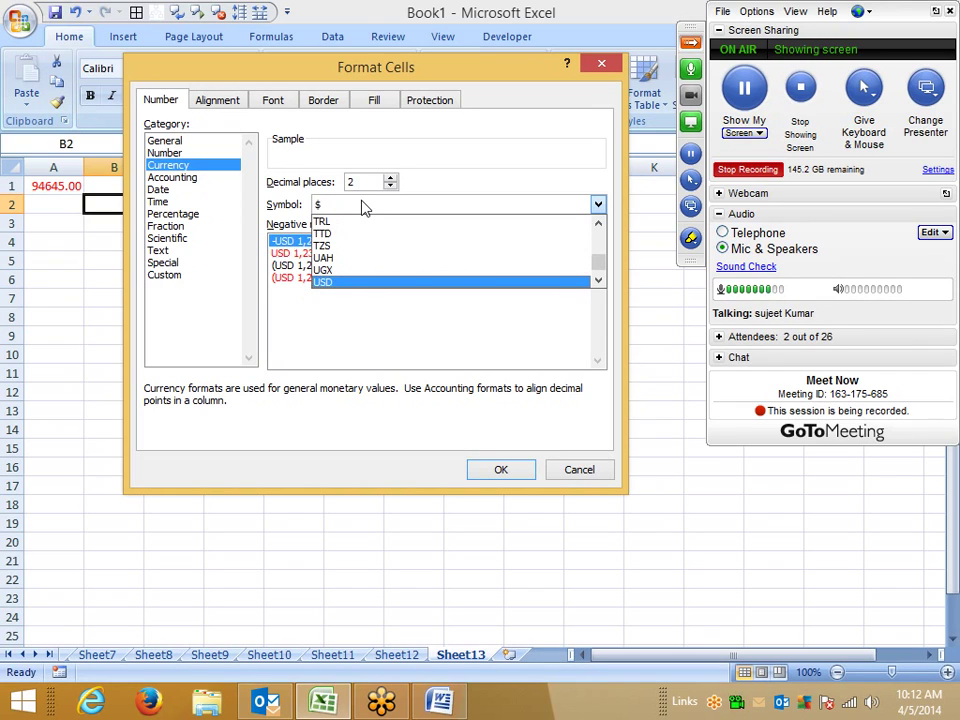
text(NPR)
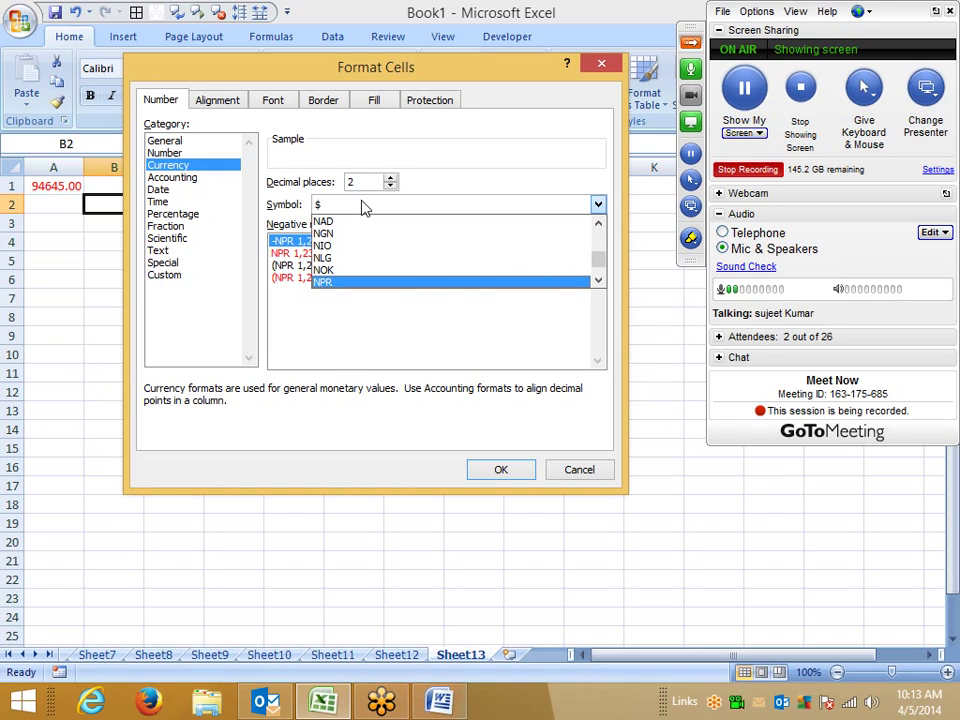
text(BGL)
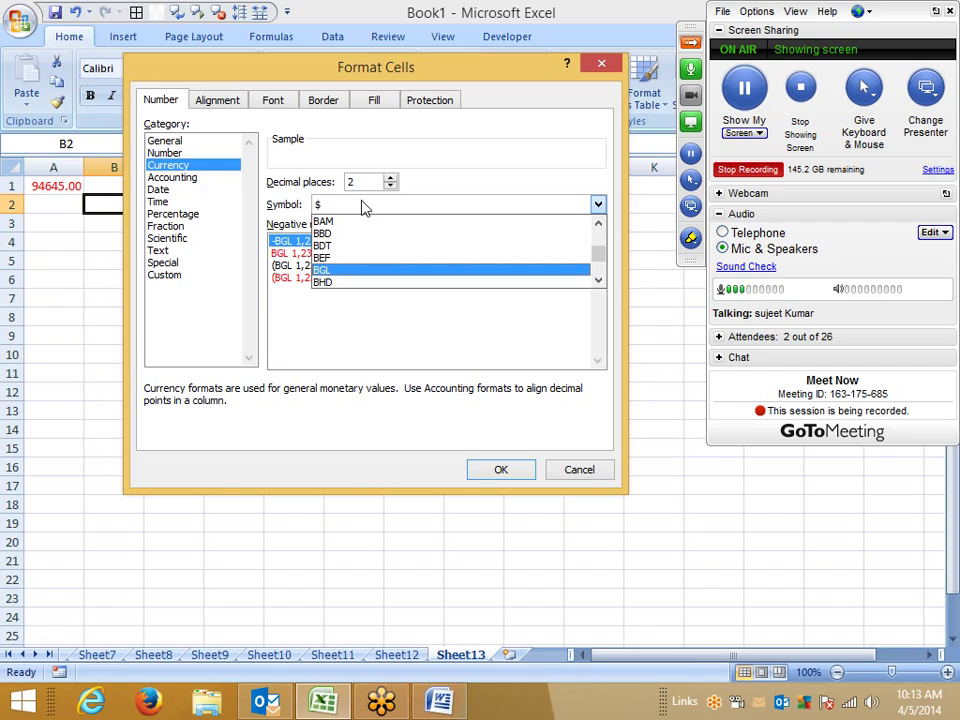
key(Up)
key(Up)
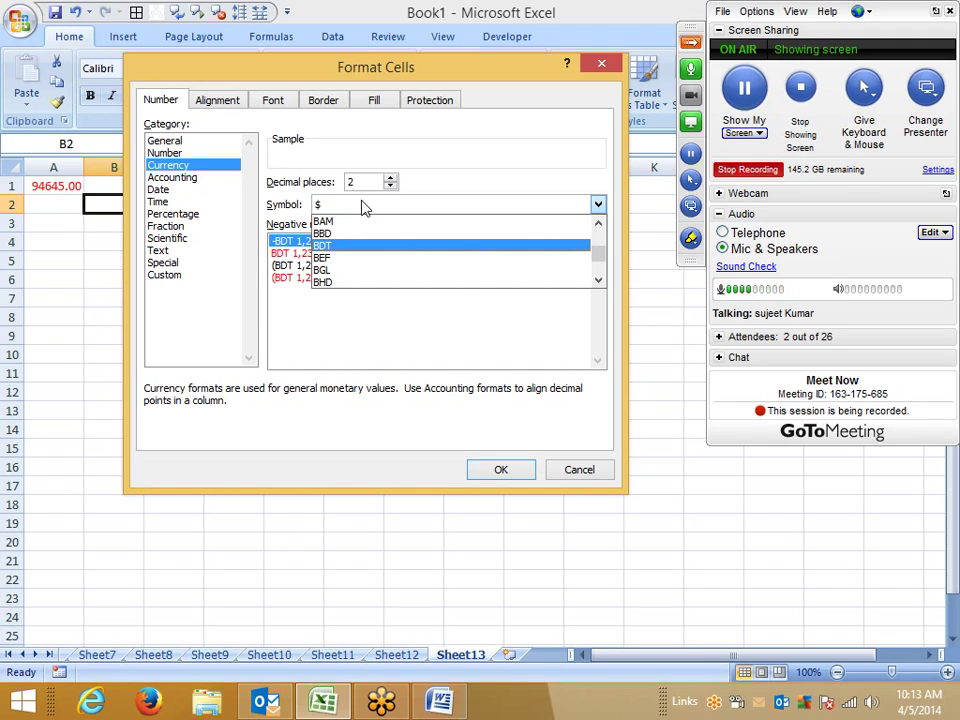
click(363, 205)
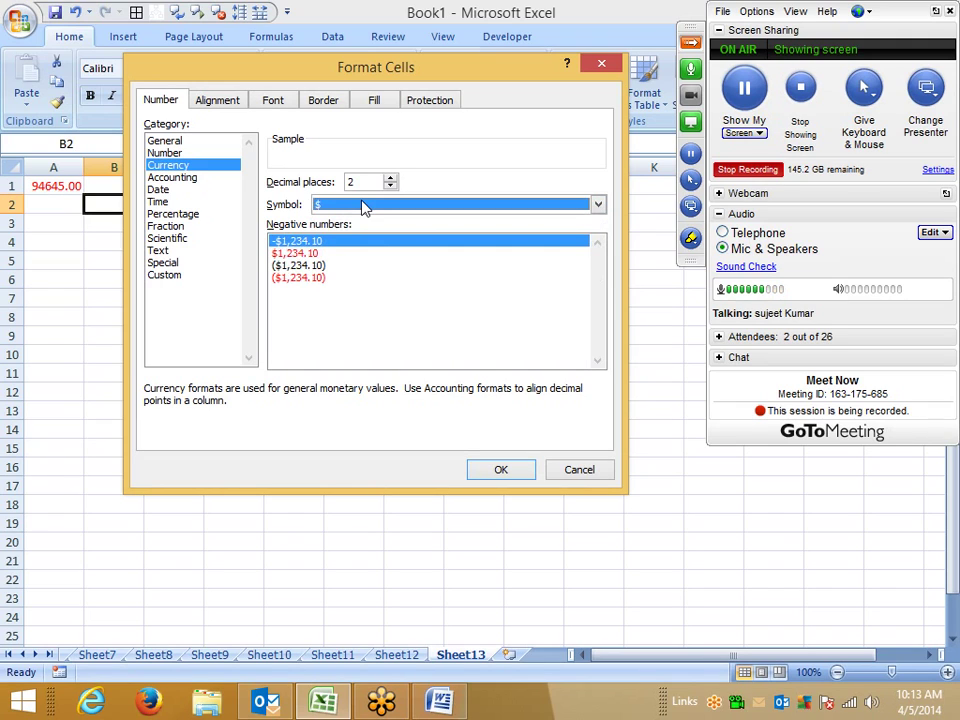
Step: Look at the Accounting category's symbol list, then cancel Format Cells without applying anything
click(182, 178)
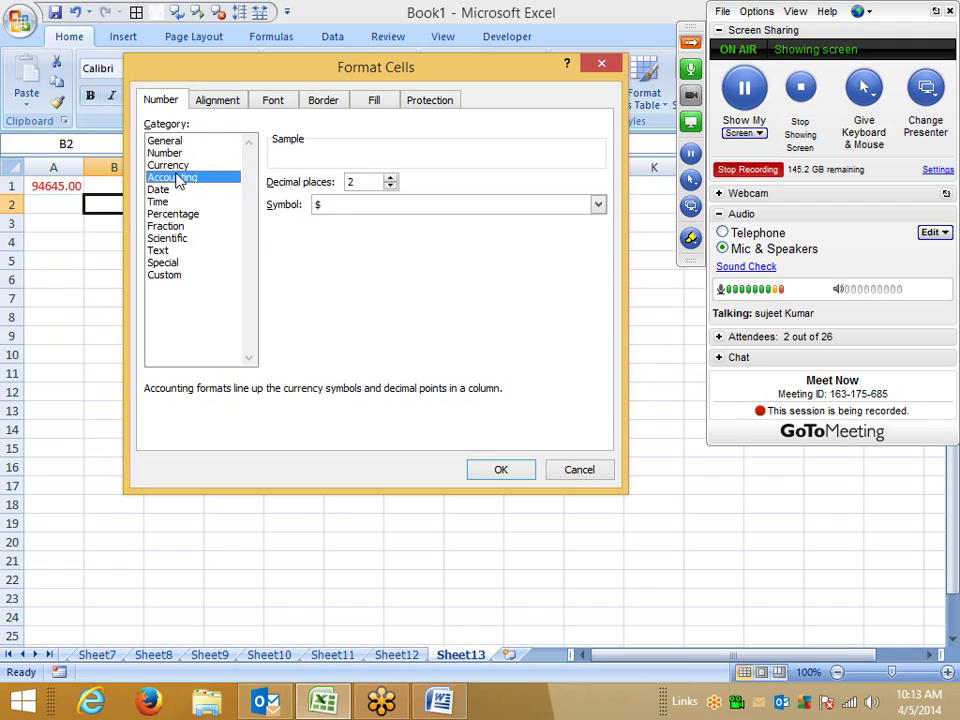
click(338, 206)
click(338, 205)
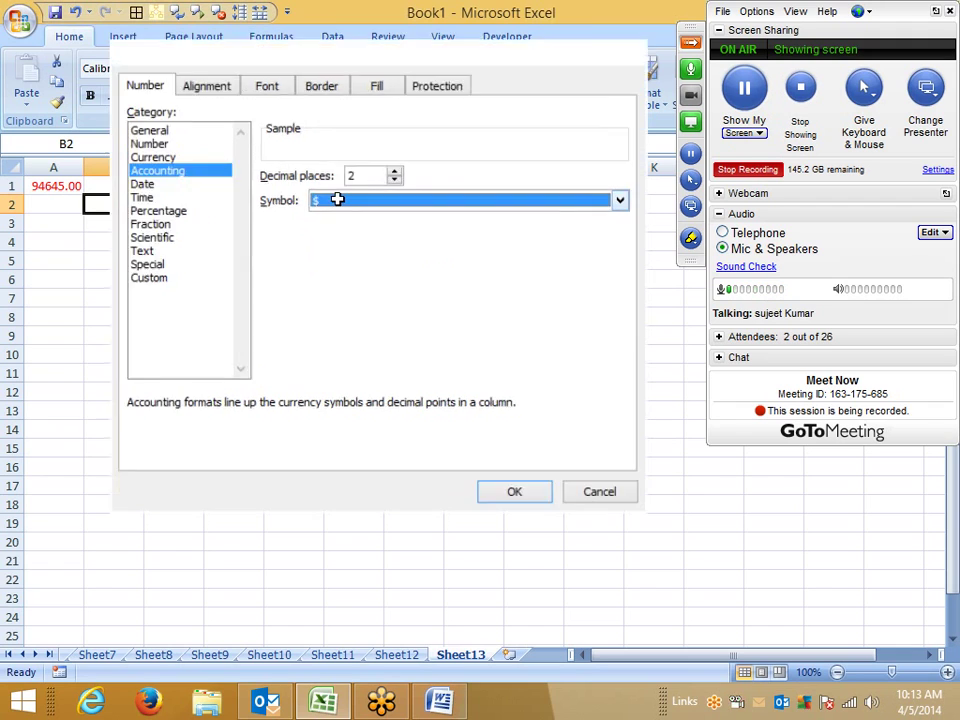
key(Escape)
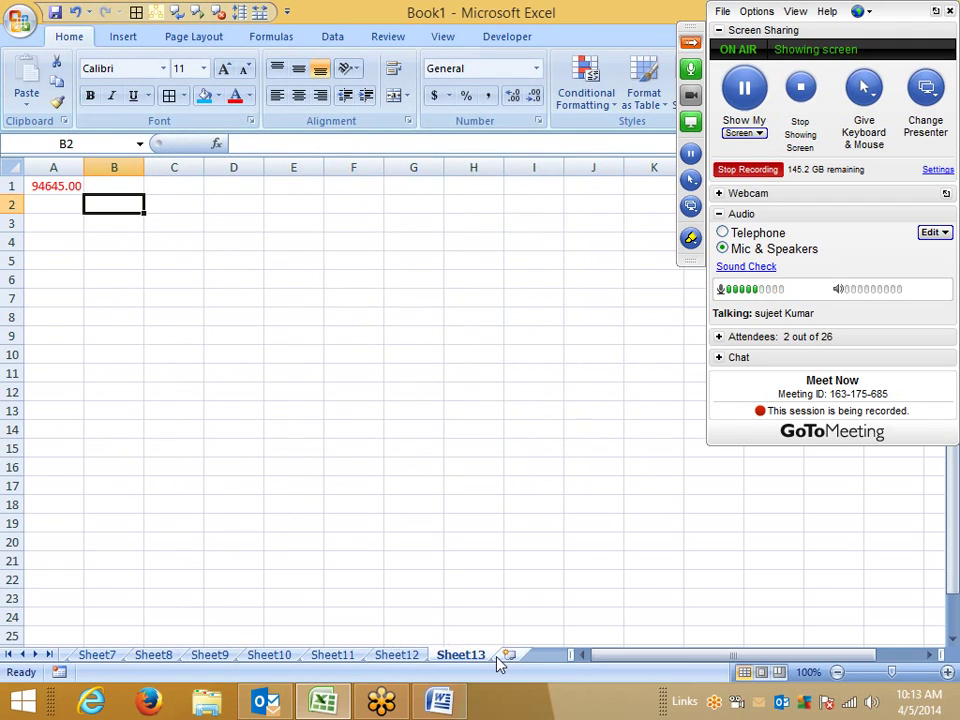
Step: Insert a new worksheet and enter =RANDBETWEEN(10,90) in cell A1
click(507, 655)
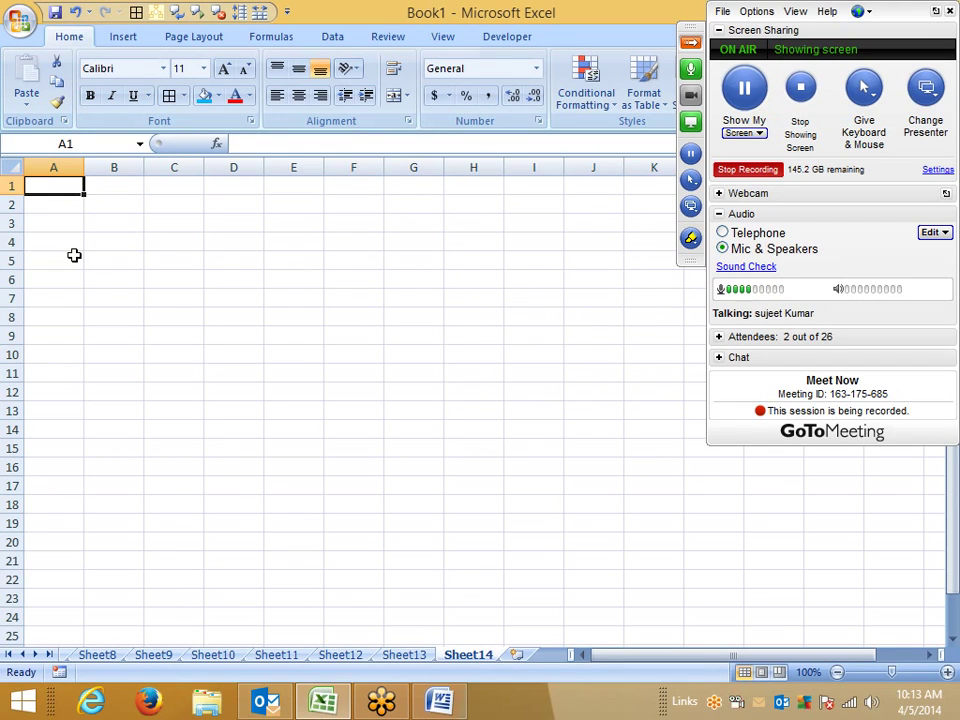
text(=ra)
key(Down)
key(Down)
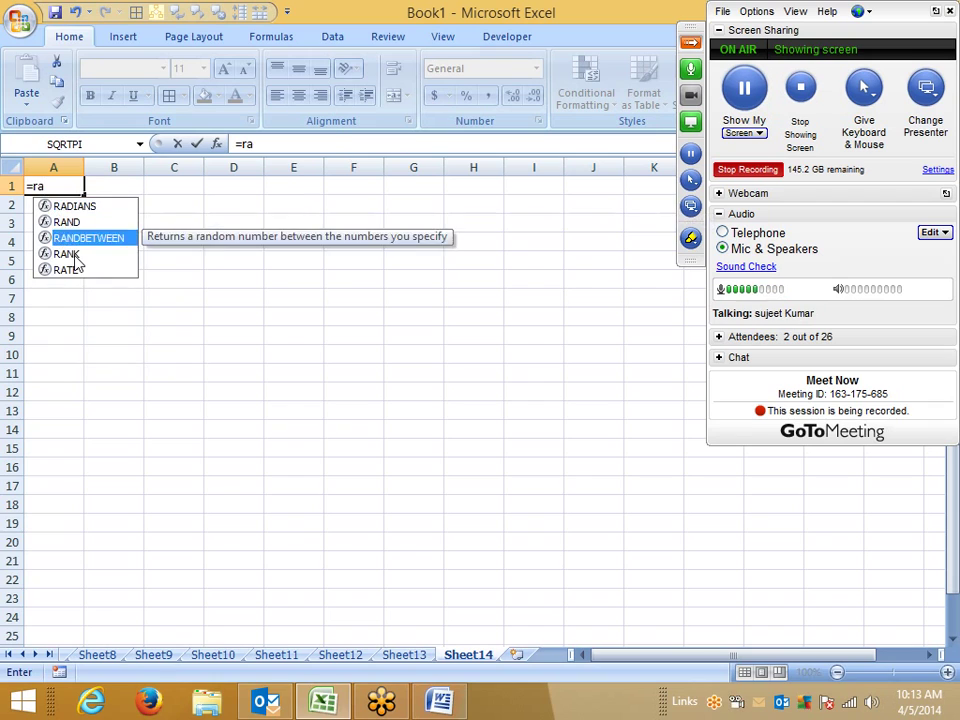
key(Tab)
text(10,9)
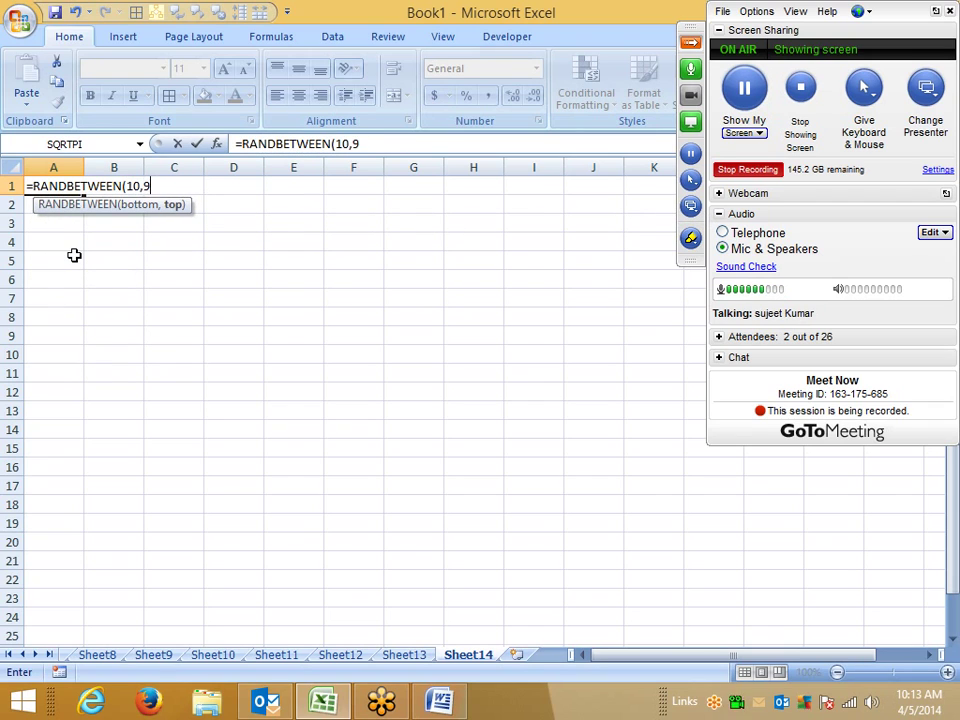
text(0)
key(Return)
Step: Fill the formula across A1:H13 and paste the results back as fixed values
key(Up)
key(shift+Right)
key(shift+Right)
key(shift+Right)
key(shift+Right)
key(shift+Right)
key(shift+Right)
key(shift+Right)
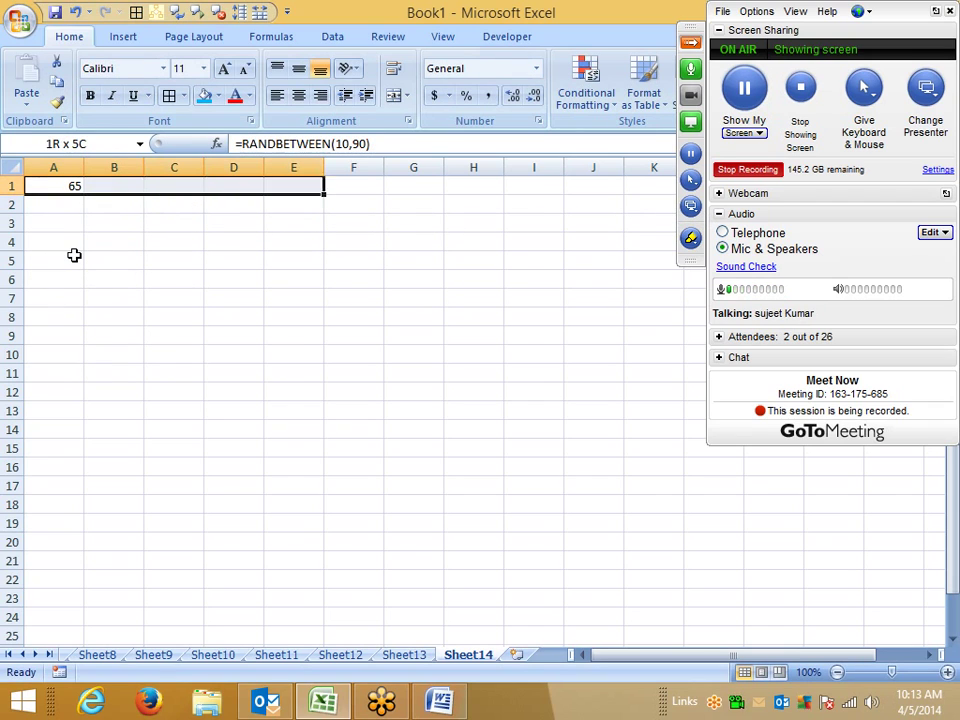
key(shift+Down)
key(shift+Down)
key(shift+Down)
key(shift+Down)
key(shift+Down)
key(shift+Down)
key(shift+Down)
key(shift+Down)
key(shift+Down)
key(shift+Down)
key(shift+Down)
key(shift+Down)
key(ctrl+r)
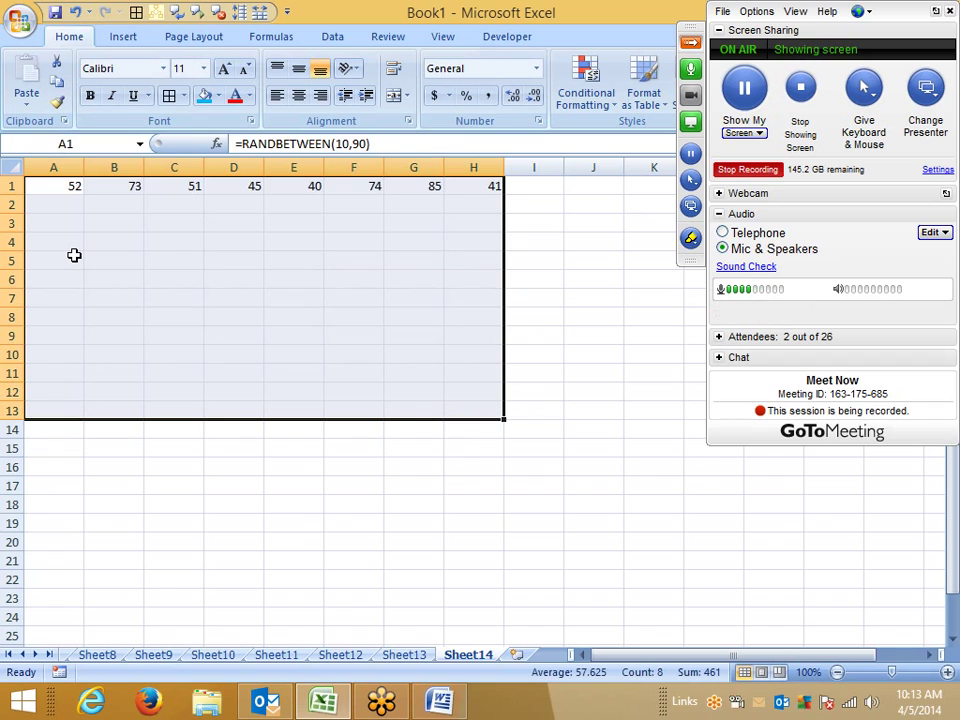
key(ctrl+d)
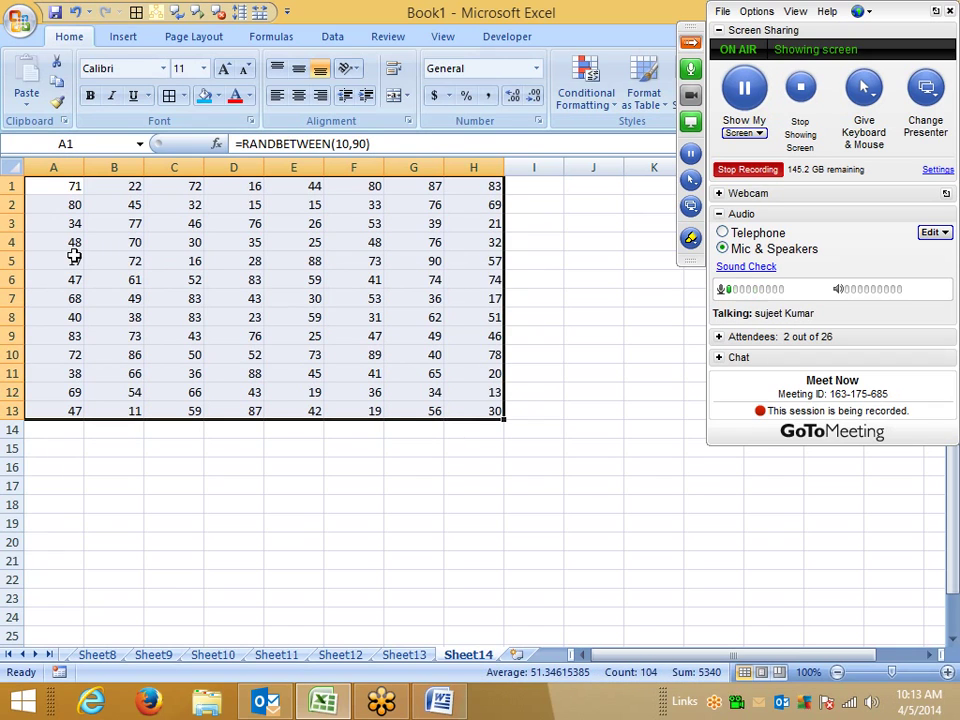
key(ctrl+c)
click(33, 108)
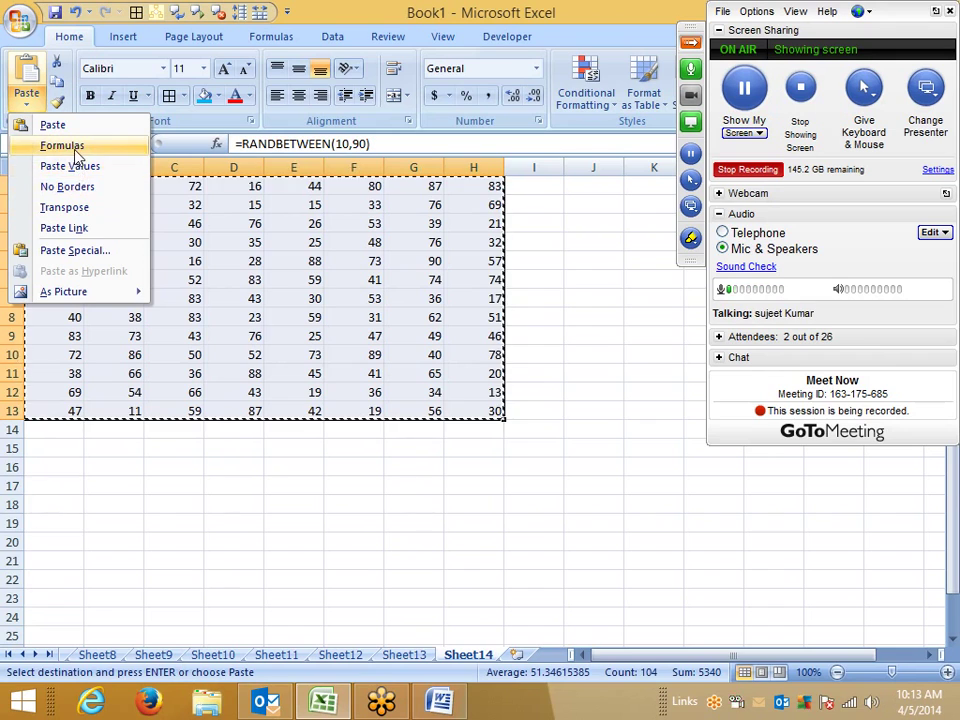
click(75, 166)
key(Escape)
Step: Enter 0 in cells C5, F8, C9 and A11, then check the zeroed cells
click(156, 259)
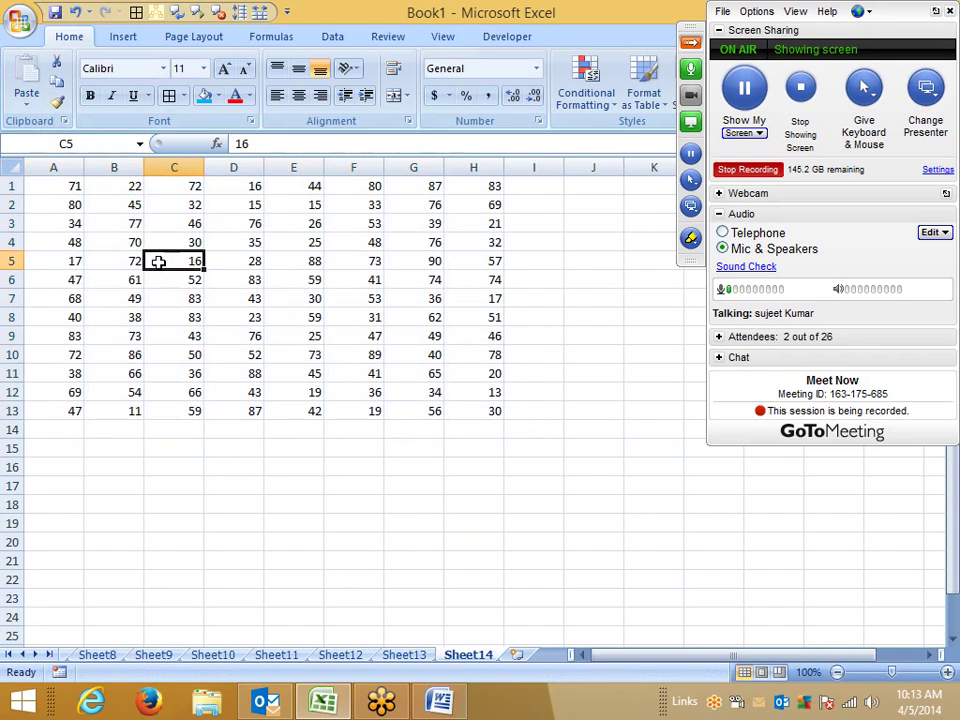
text(0)
key(Right)
key(Right)
key(Right)
key(Down)
key(Down)
key(Down)
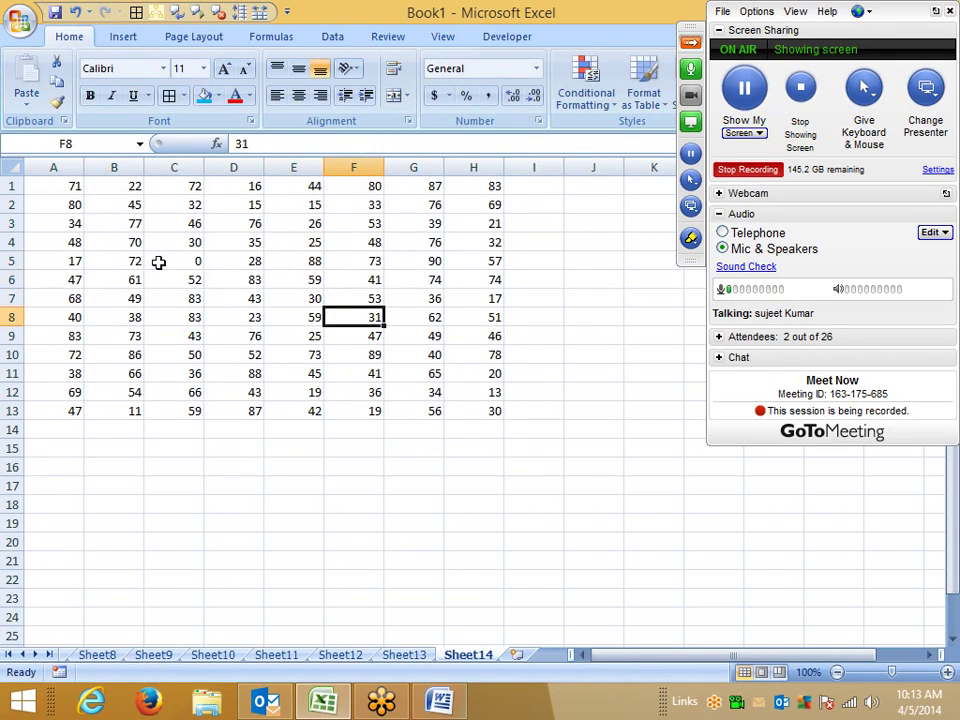
text(0)
key(Left)
key(Left)
key(Left)
key(Down)
text(0)
key(Left)
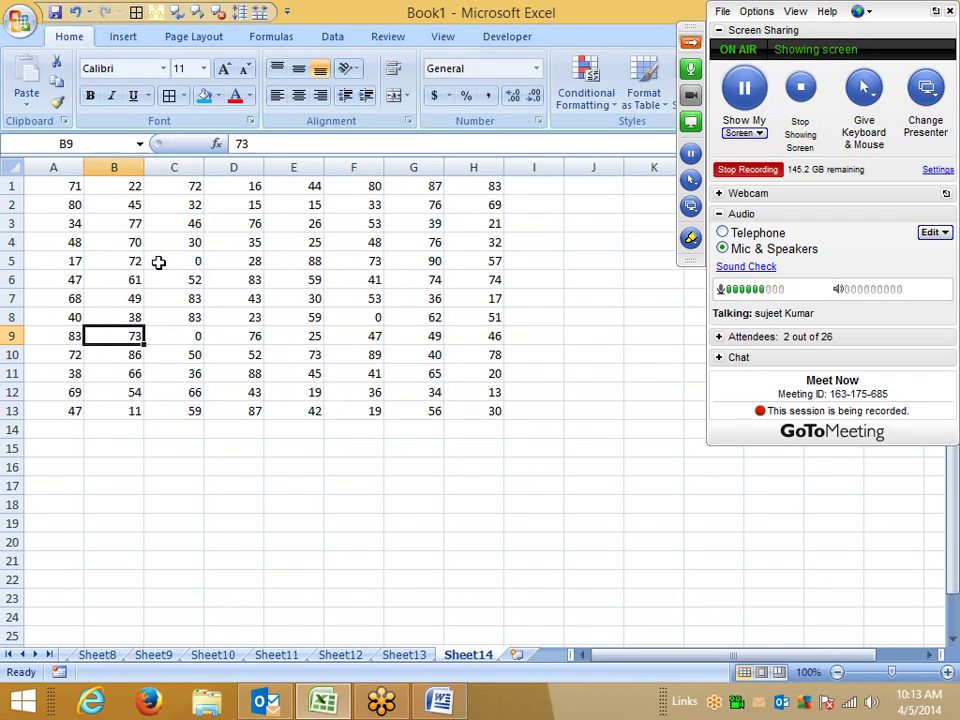
key(Left)
key(Down)
key(Down)
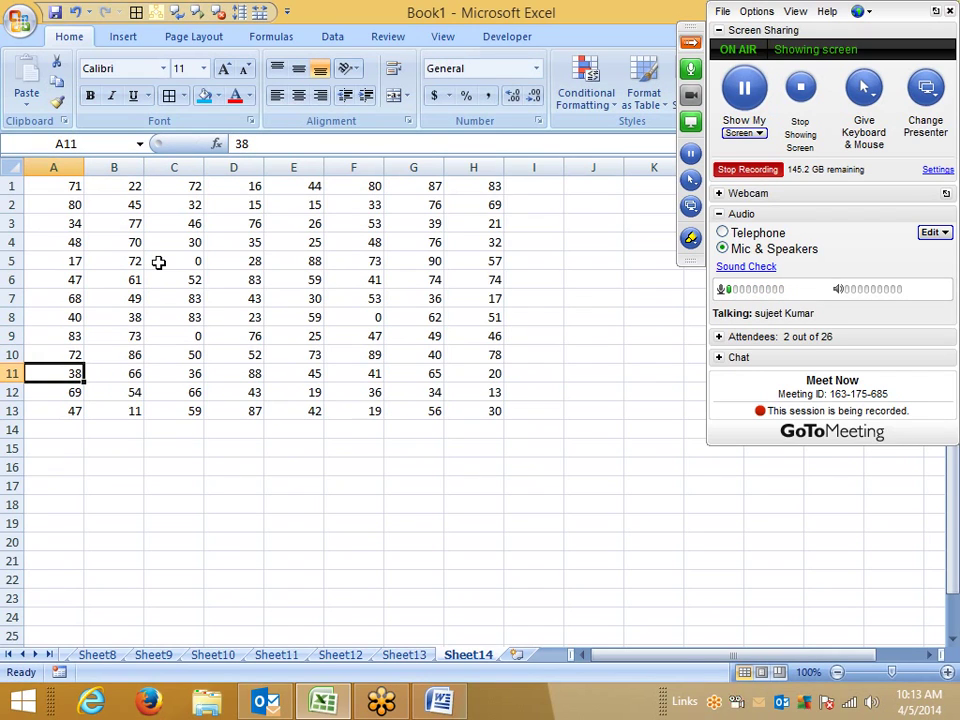
text(0)
key(Right)
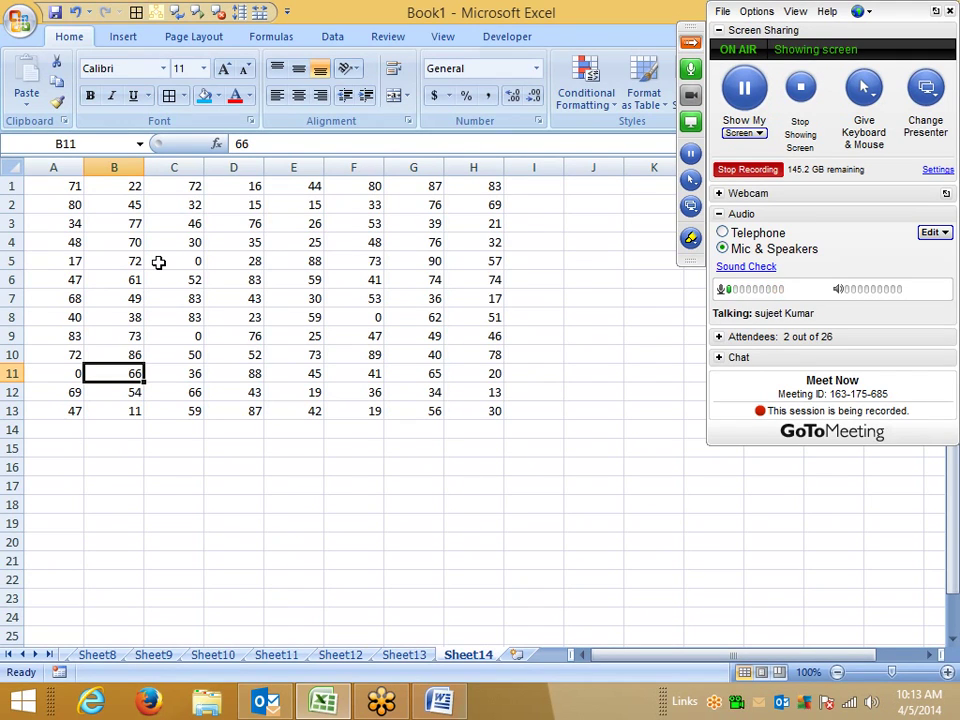
click(175, 336)
click(367, 317)
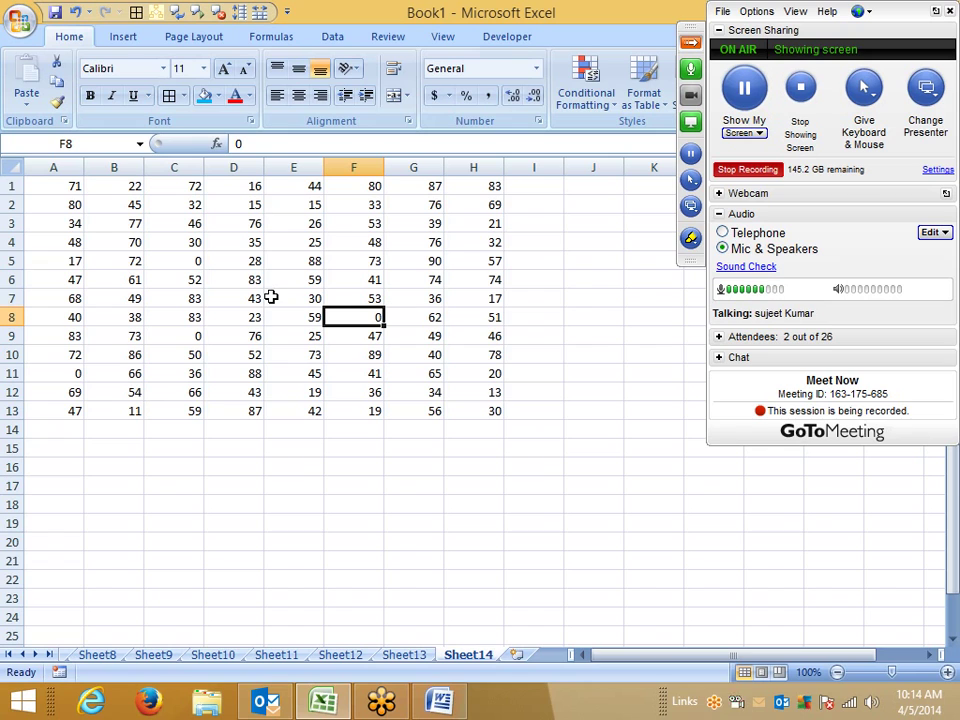
Step: Format A1:H13 as Accounting with 0 decimals and symbol None, then check the dash in A11
drag(58, 186, 467, 407)
right_click(426, 343)
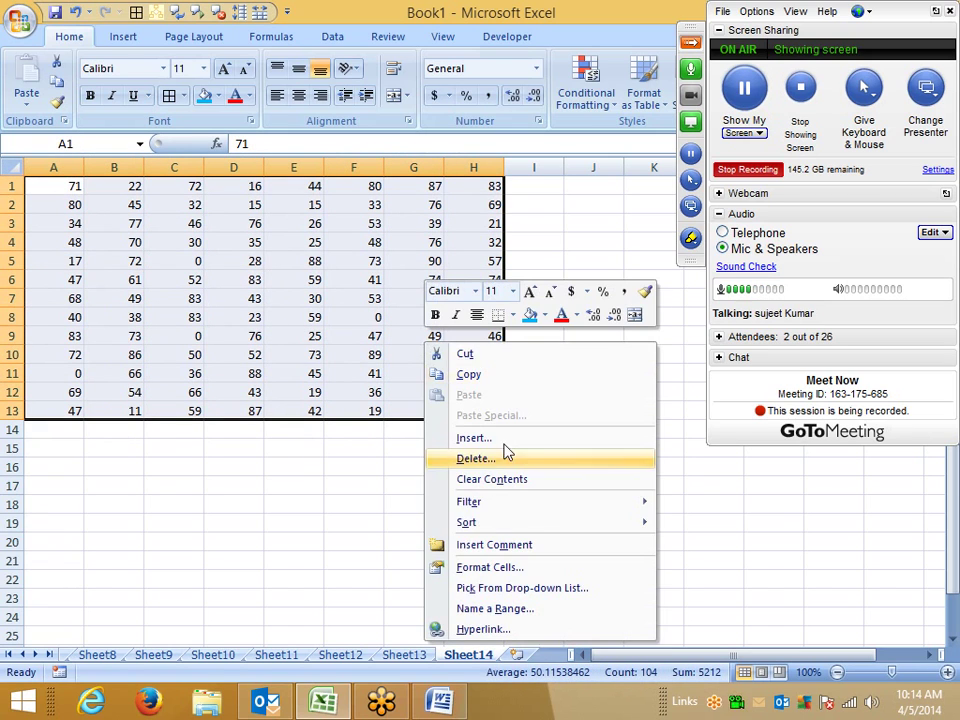
click(500, 568)
click(310, 368)
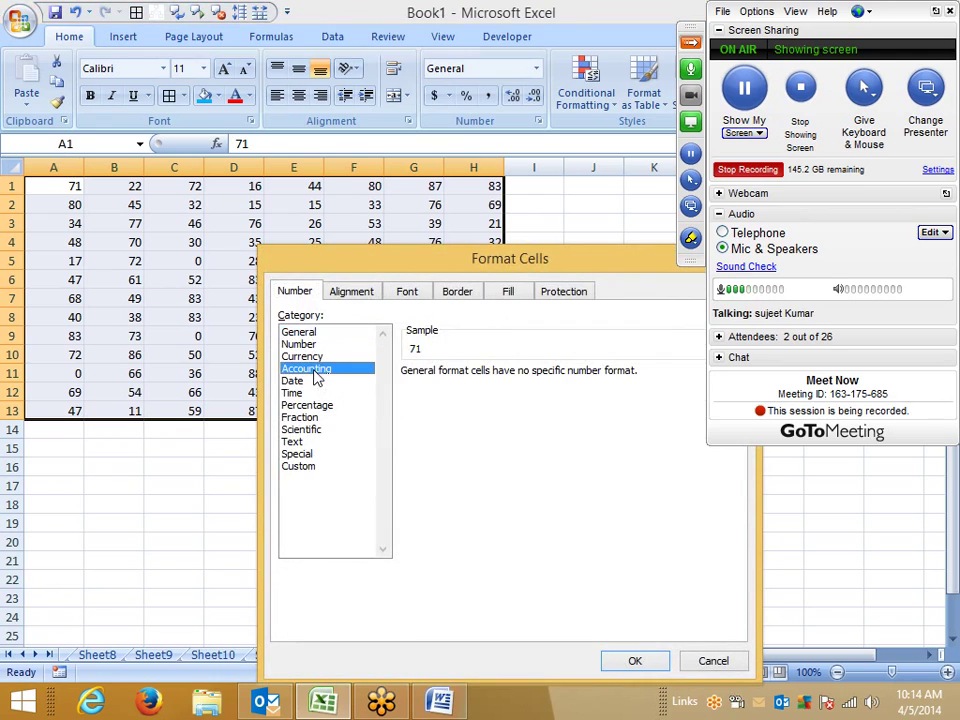
text(0)
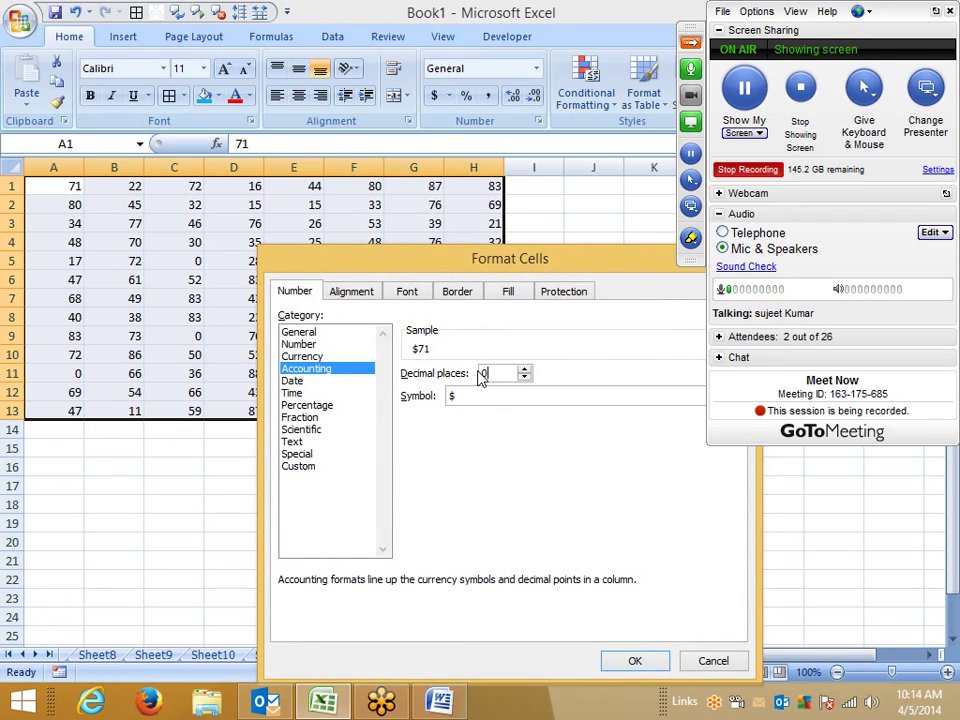
click(477, 399)
click(478, 420)
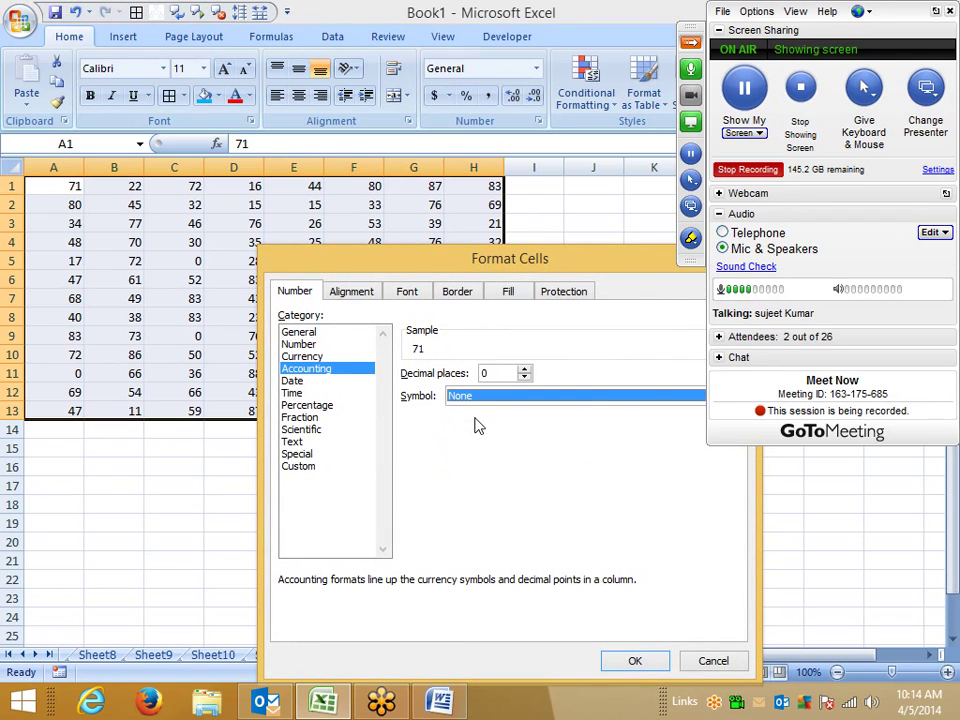
click(636, 662)
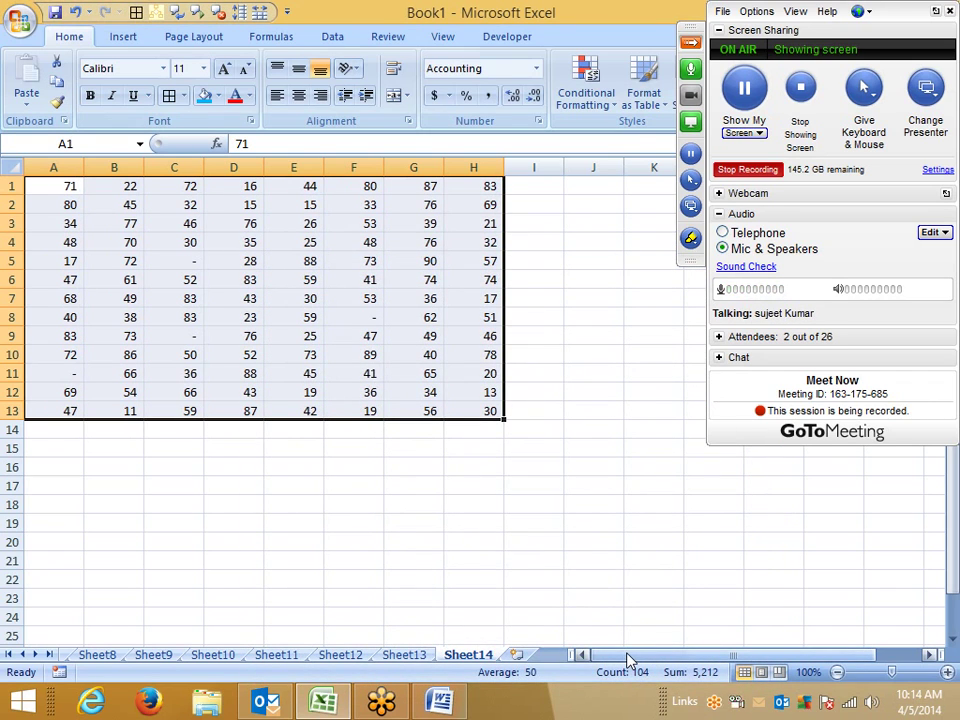
click(54, 376)
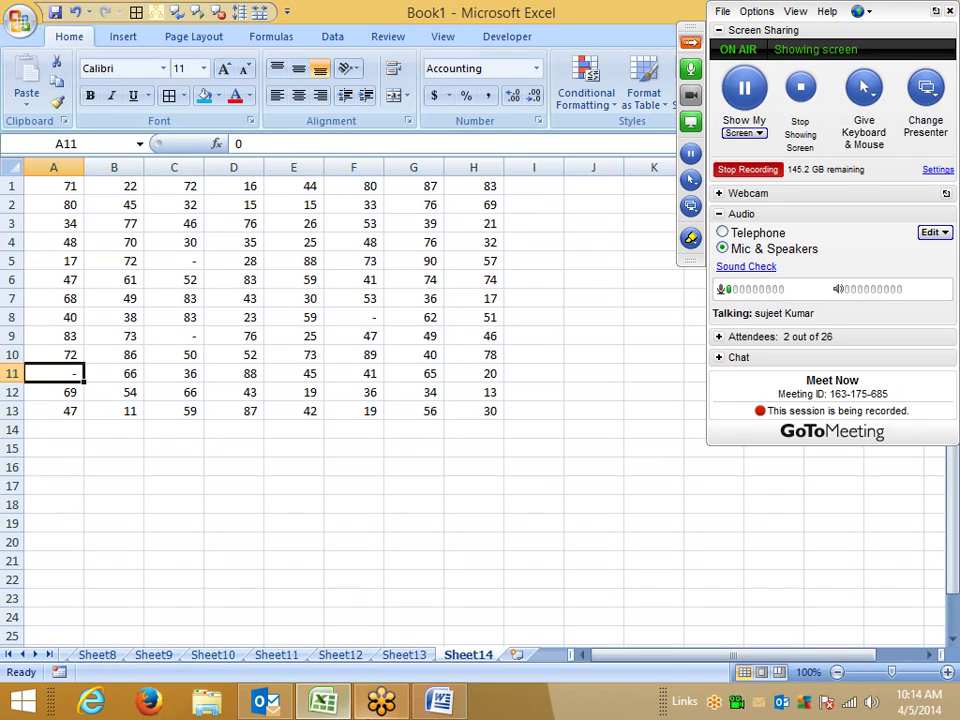
Step: Insert a new worksheet and enter the date 1/1 in cell A1
click(516, 654)
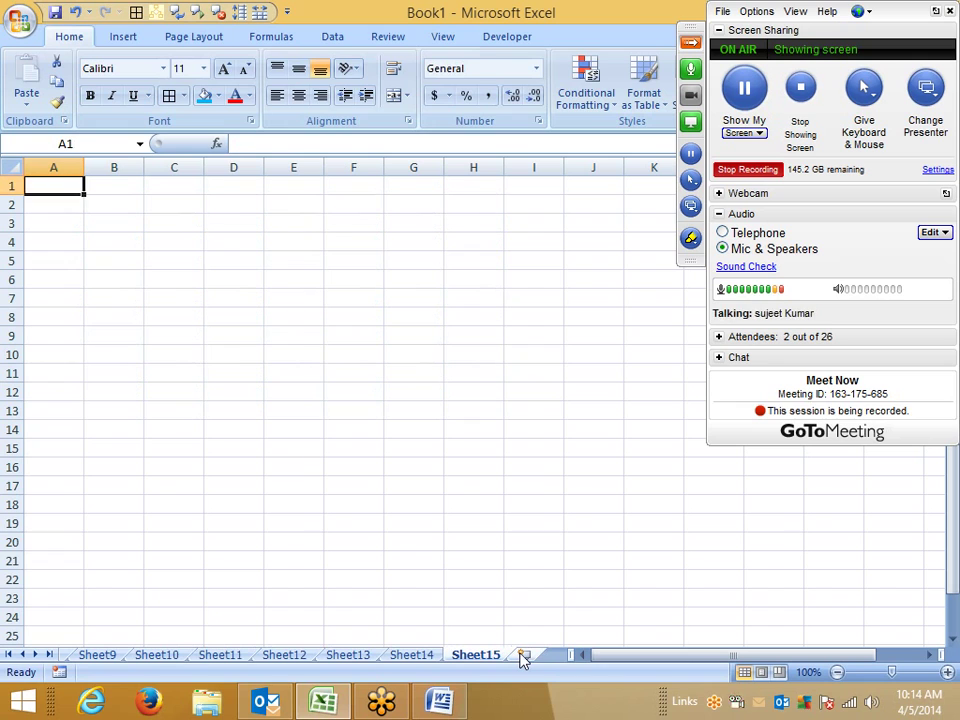
text(1/1)
key(Return)
key(Up)
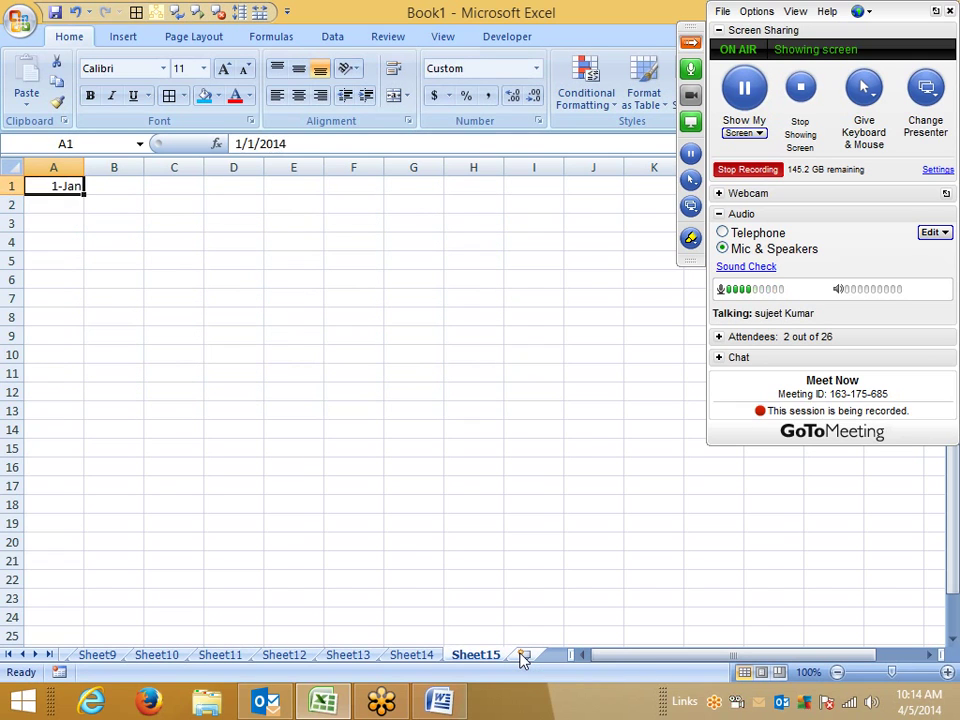
right_click(568, 634)
click(54, 189)
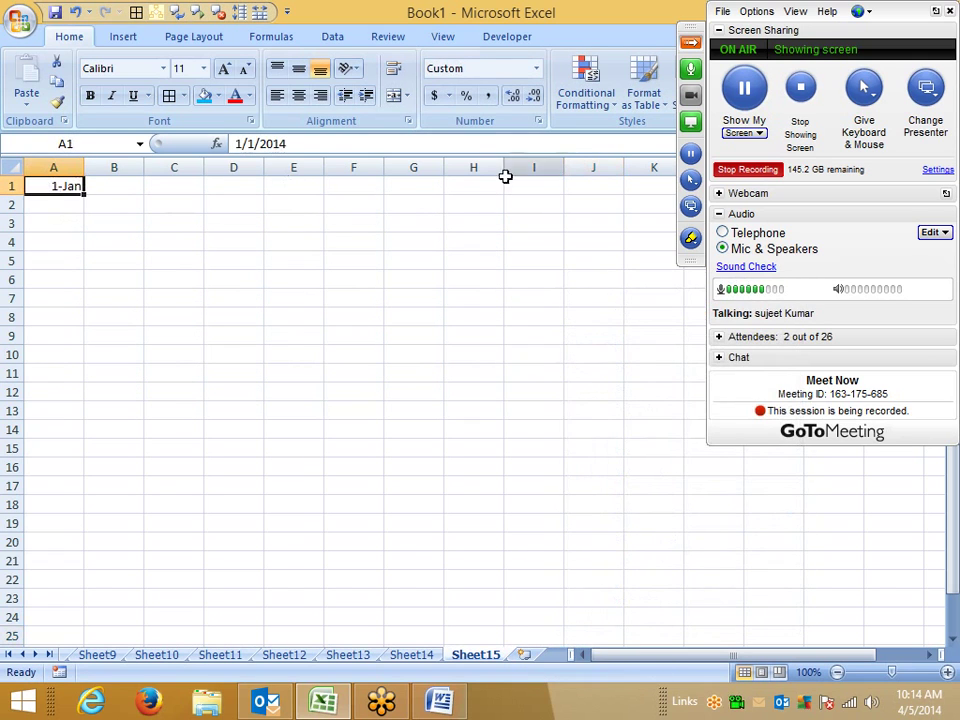
Step: Browse the Date, Percentage and Time formats in Format Cells, then cancel without changes
click(538, 120)
click(166, 191)
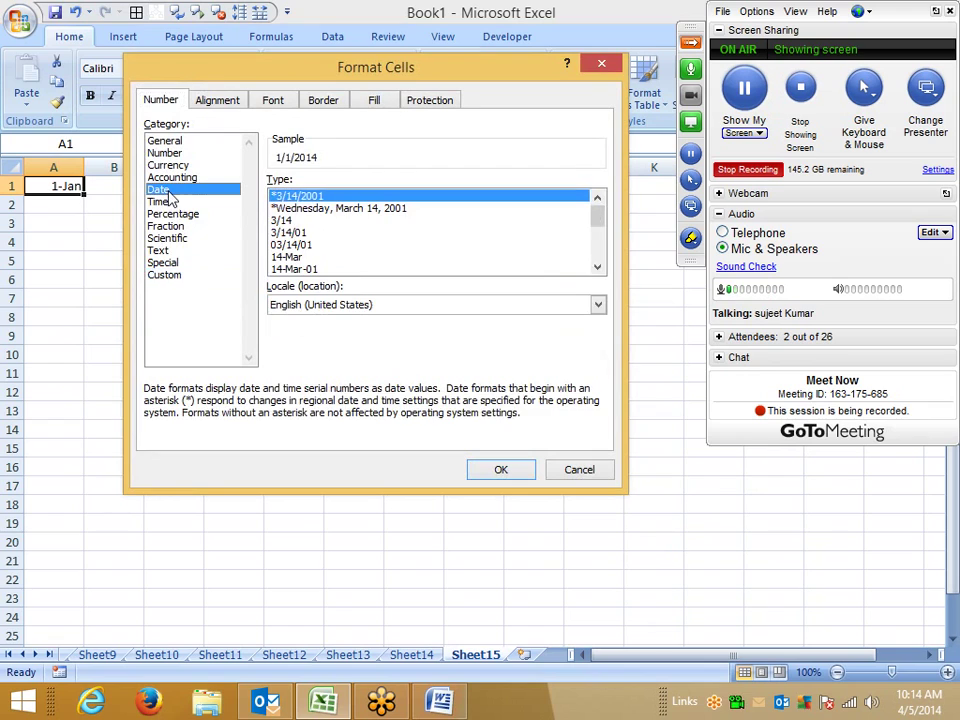
click(338, 304)
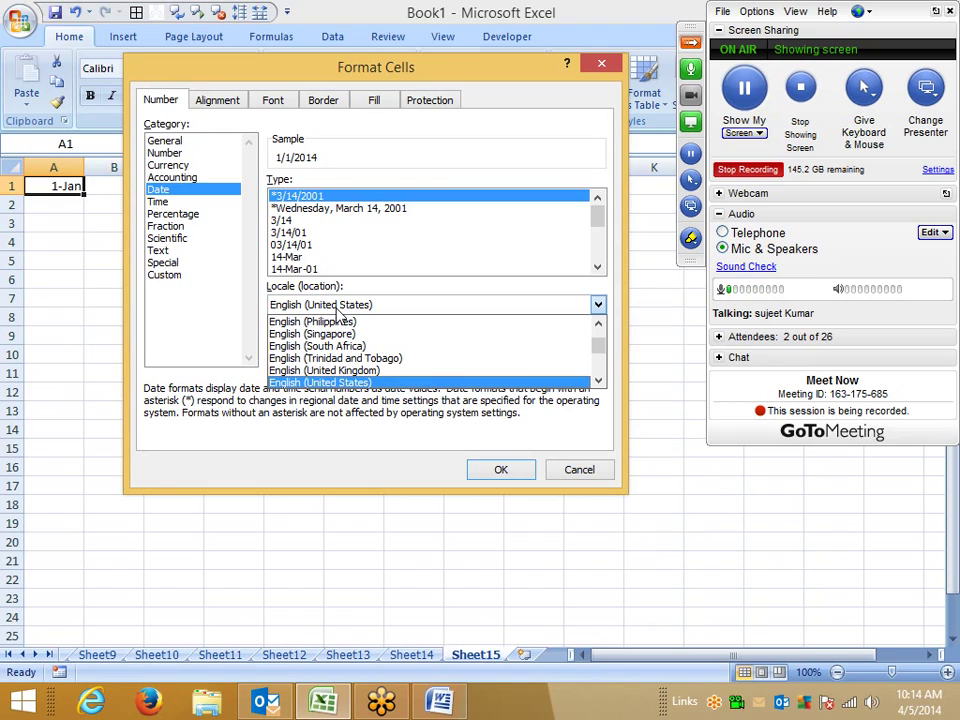
click(347, 156)
click(172, 214)
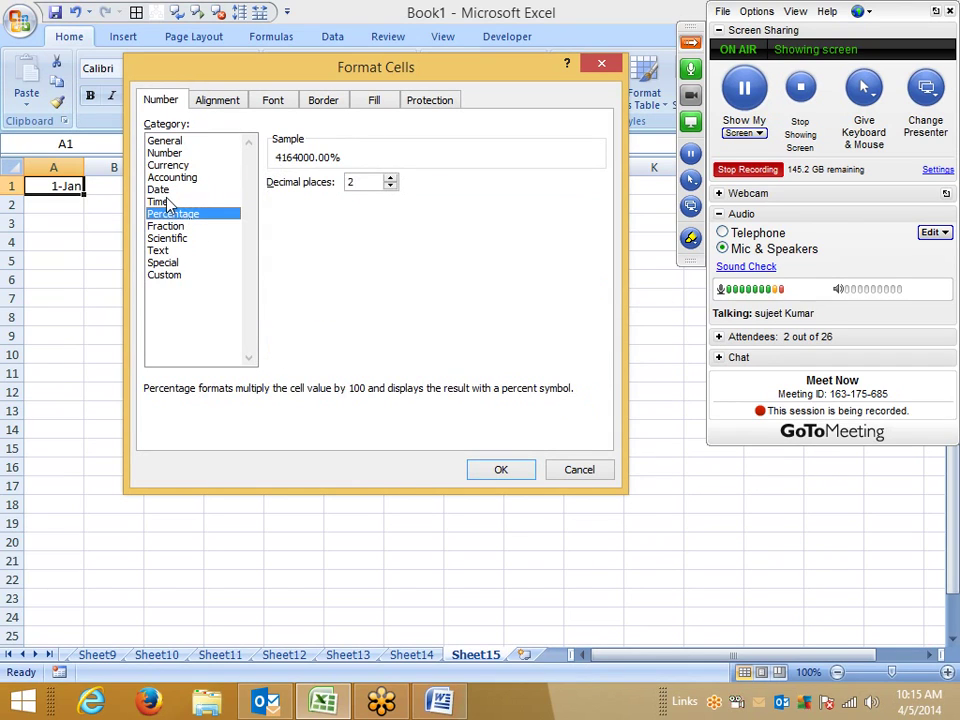
click(158, 201)
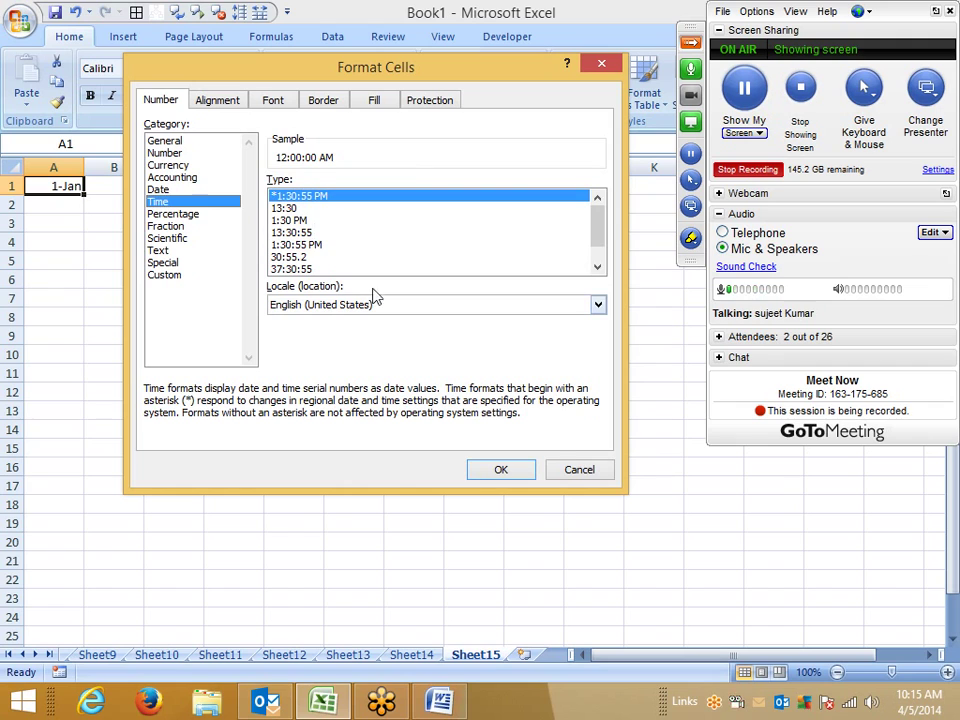
click(560, 468)
Step: Enter the time 45:10 in cell C6
click(149, 277)
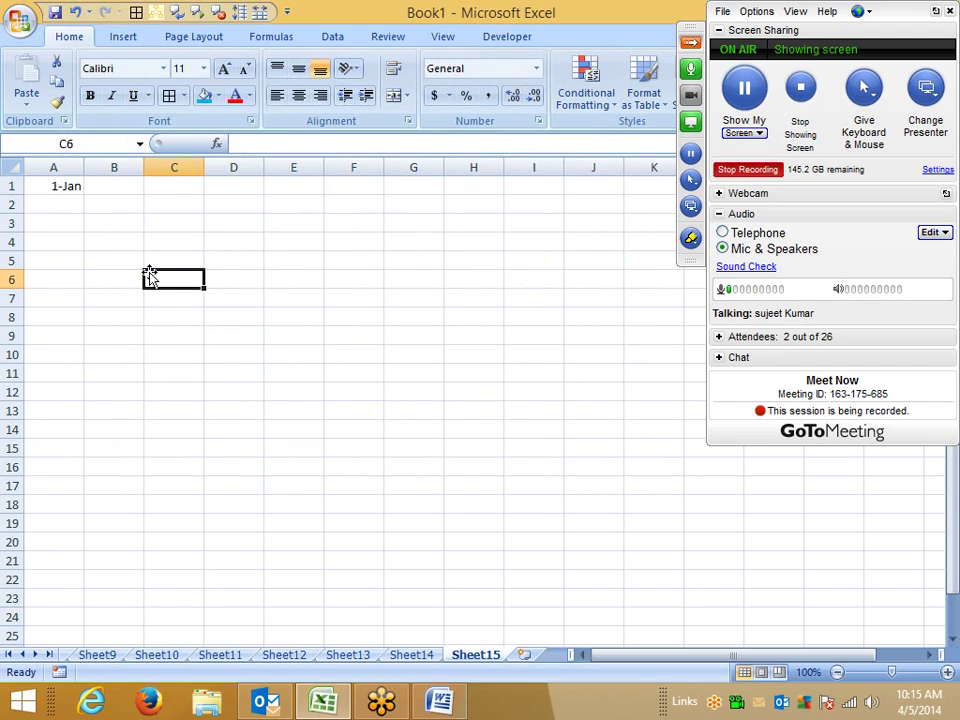
text(30:)
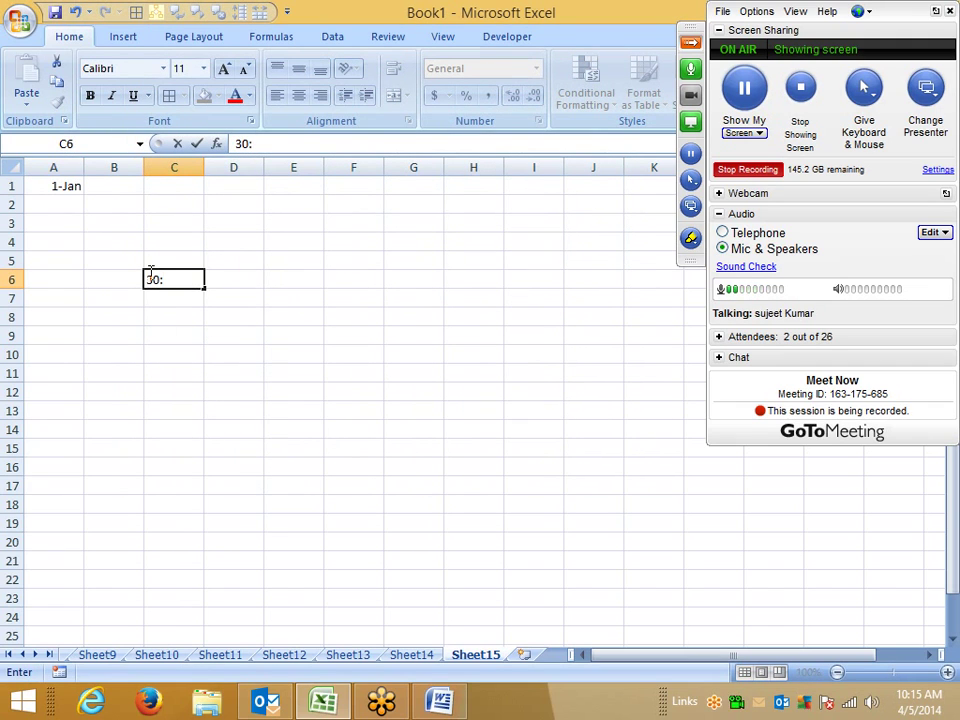
key(BackSpace)
key(BackSpace)
text(45:10)
key(Return)
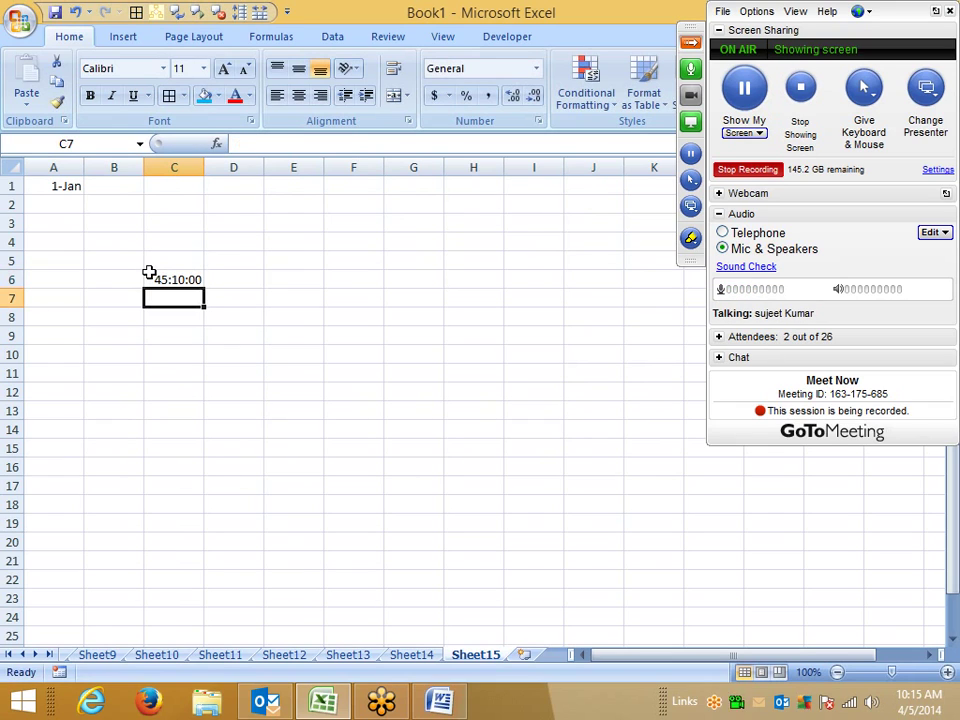
Step: Format C6 as time, trying 1:30 PM before settling on the 37:30:55 elapsed-hours type
click(149, 275)
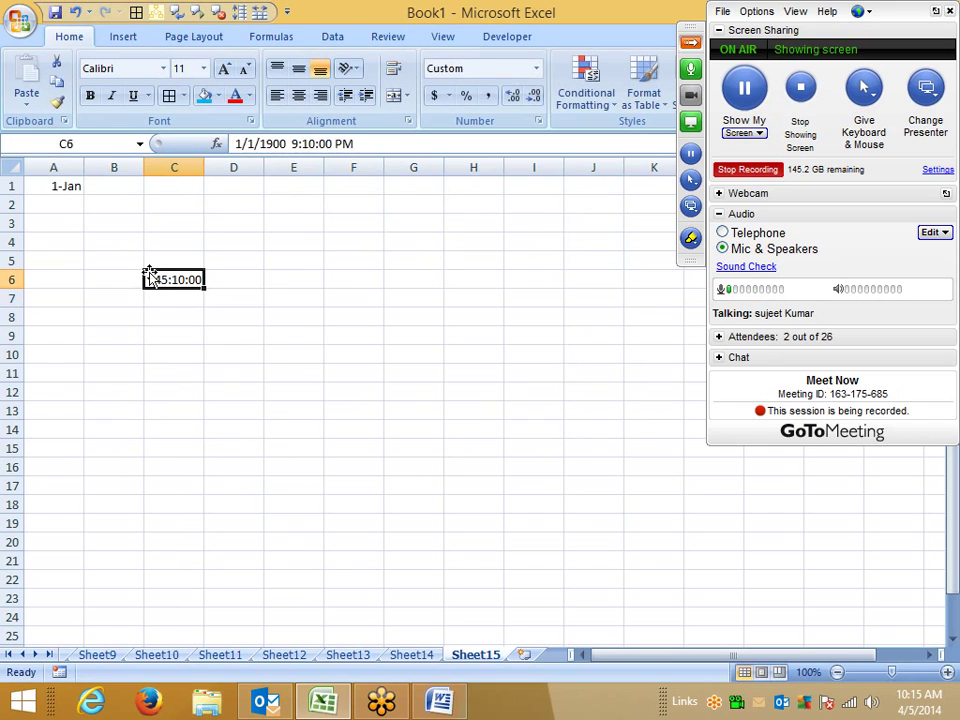
click(539, 120)
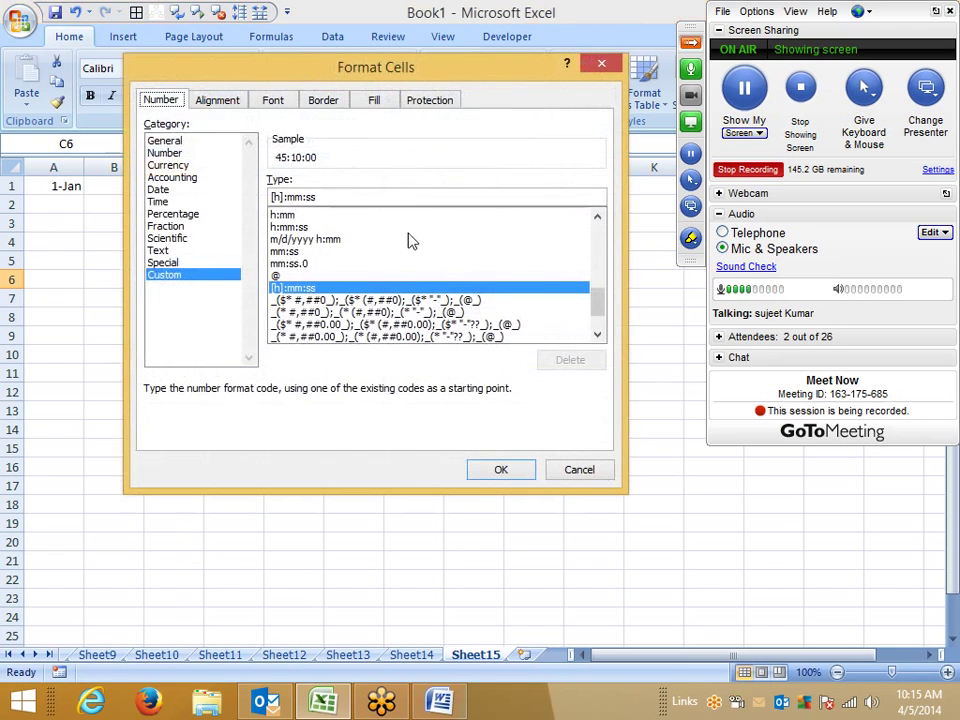
click(163, 201)
click(298, 220)
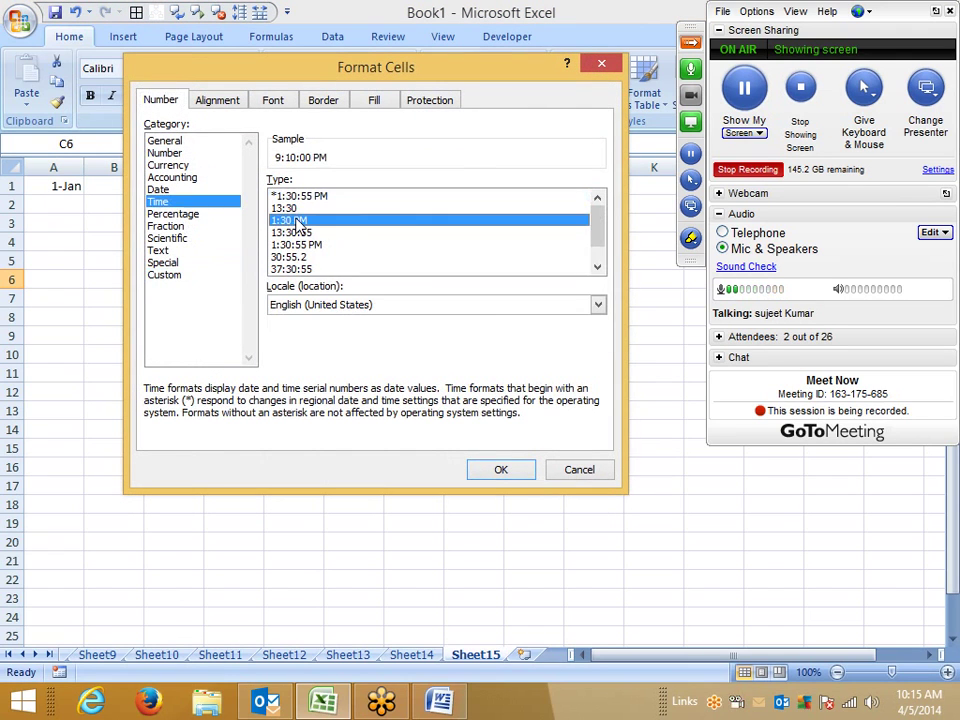
click(518, 470)
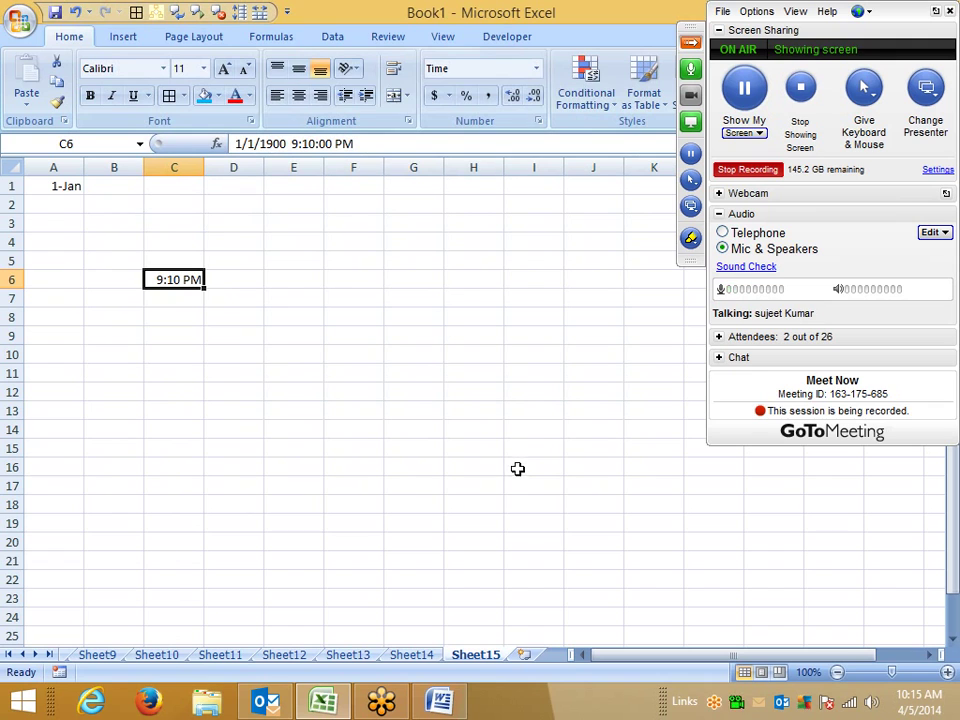
click(539, 131)
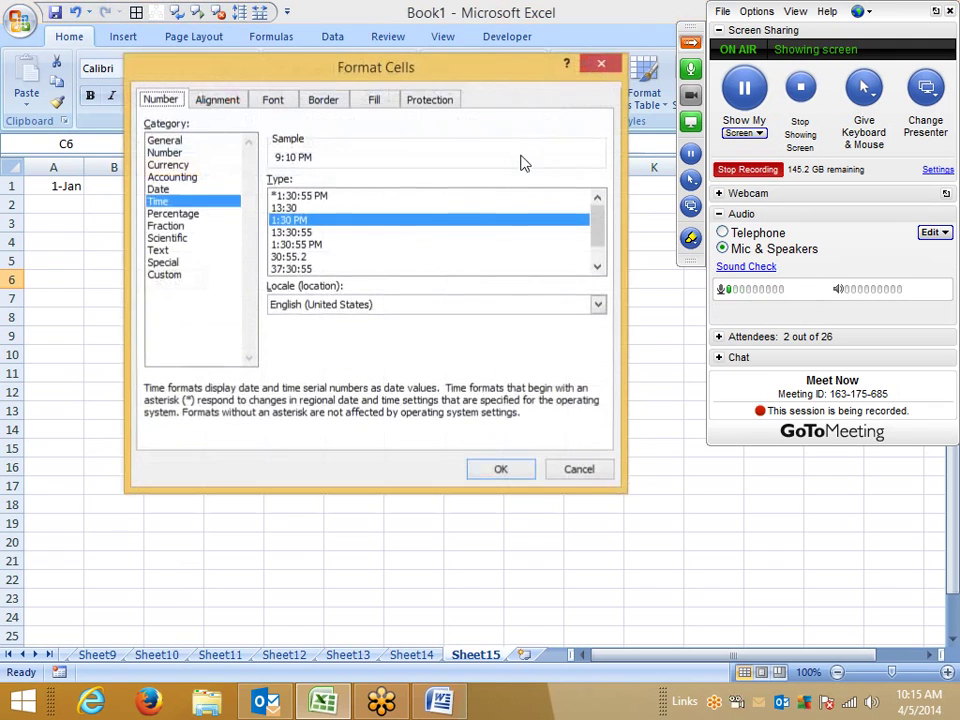
drag(360, 79, 460, 86)
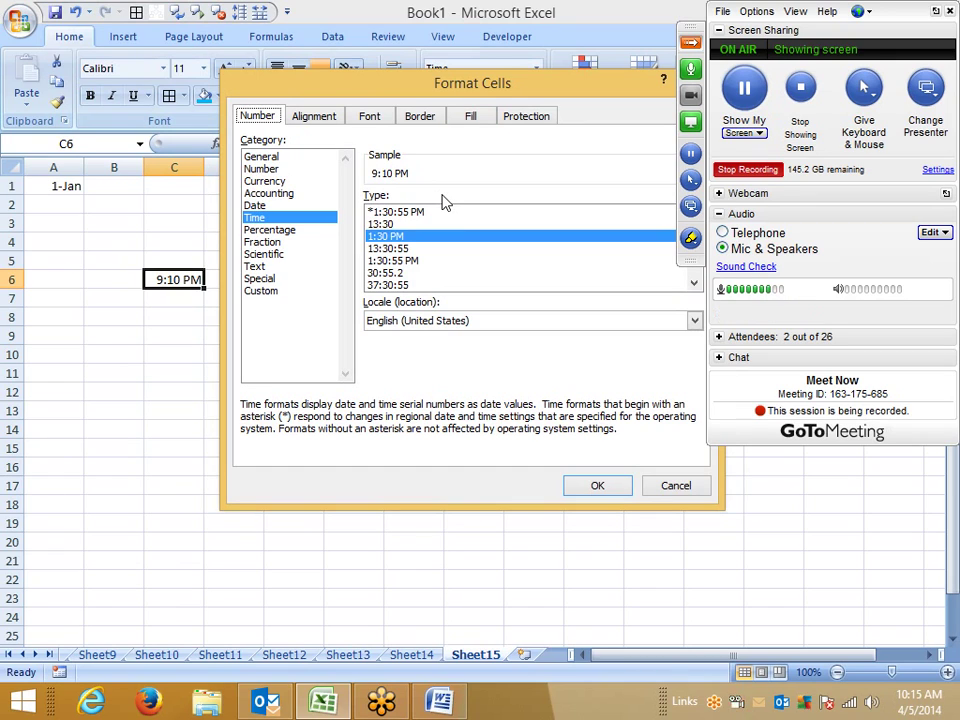
click(405, 286)
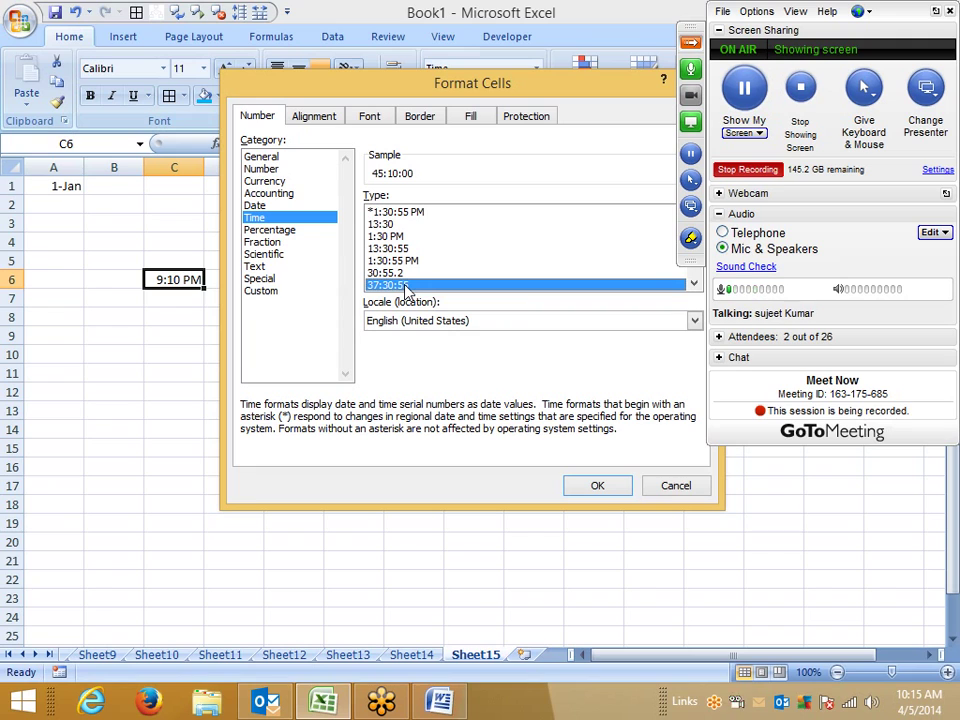
click(594, 483)
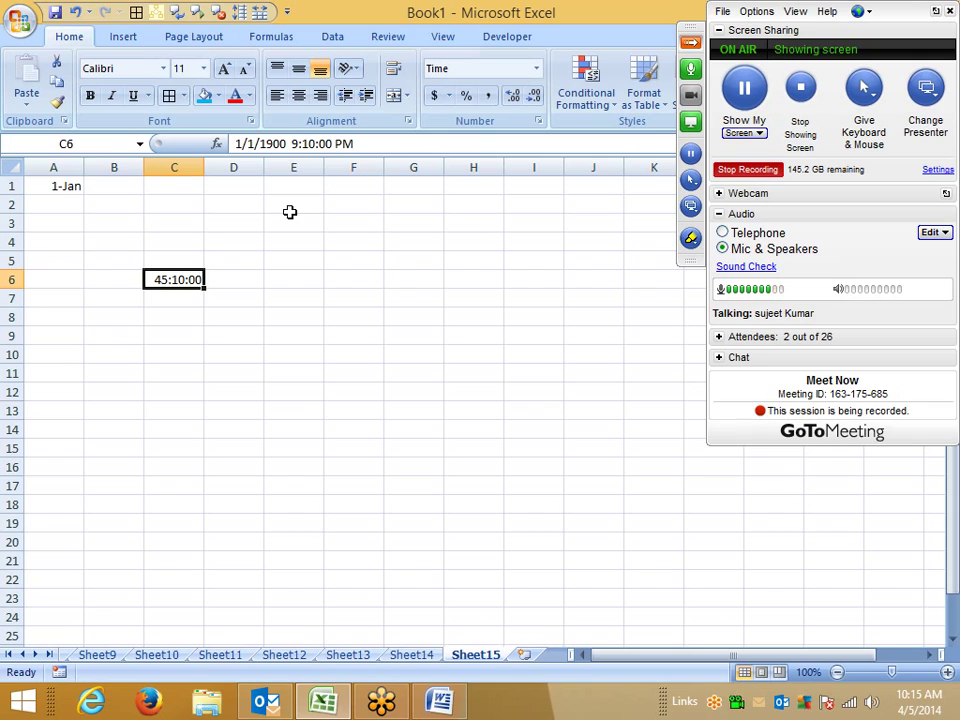
Step: Inspect C6's stored 1/1/1900 date-time value and glance at Percentage formats without changing anything
click(290, 144)
drag(290, 144, 160, 243)
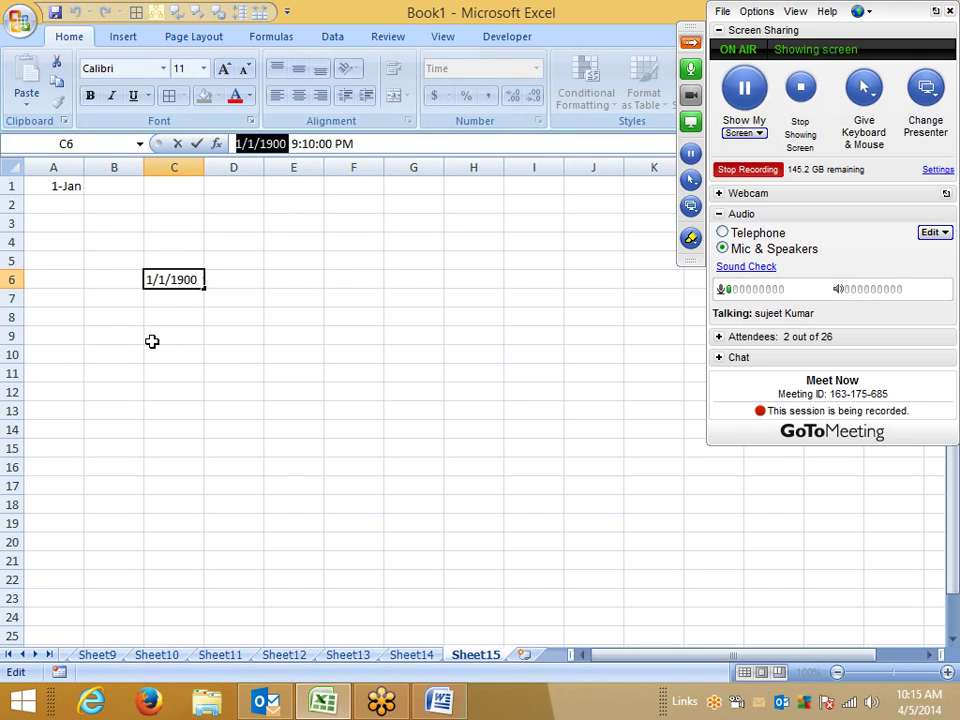
key(Escape)
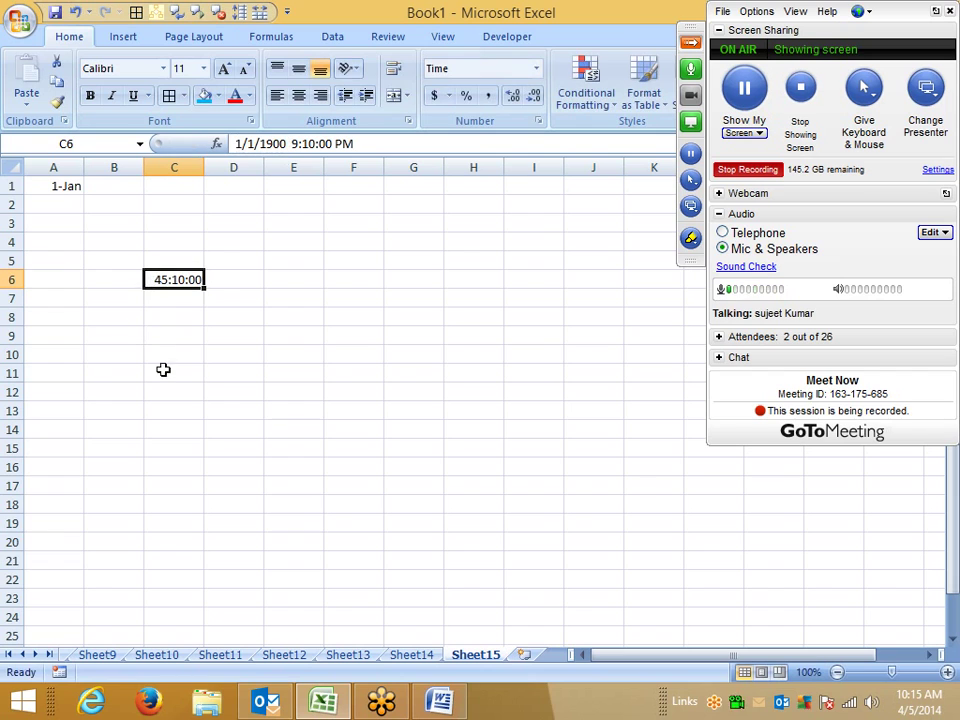
click(538, 121)
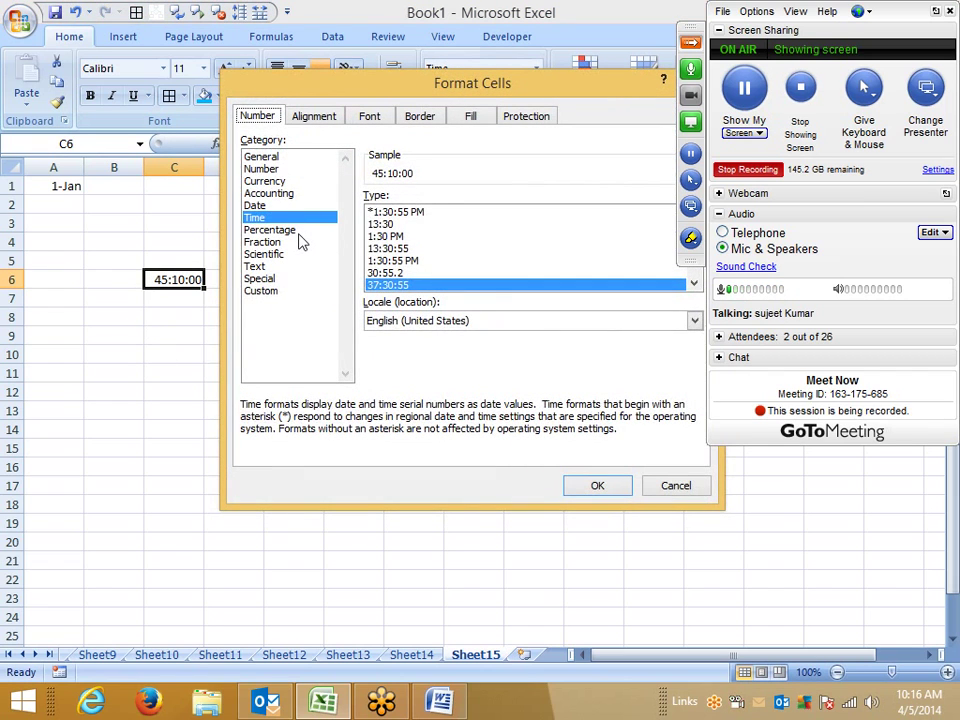
click(290, 231)
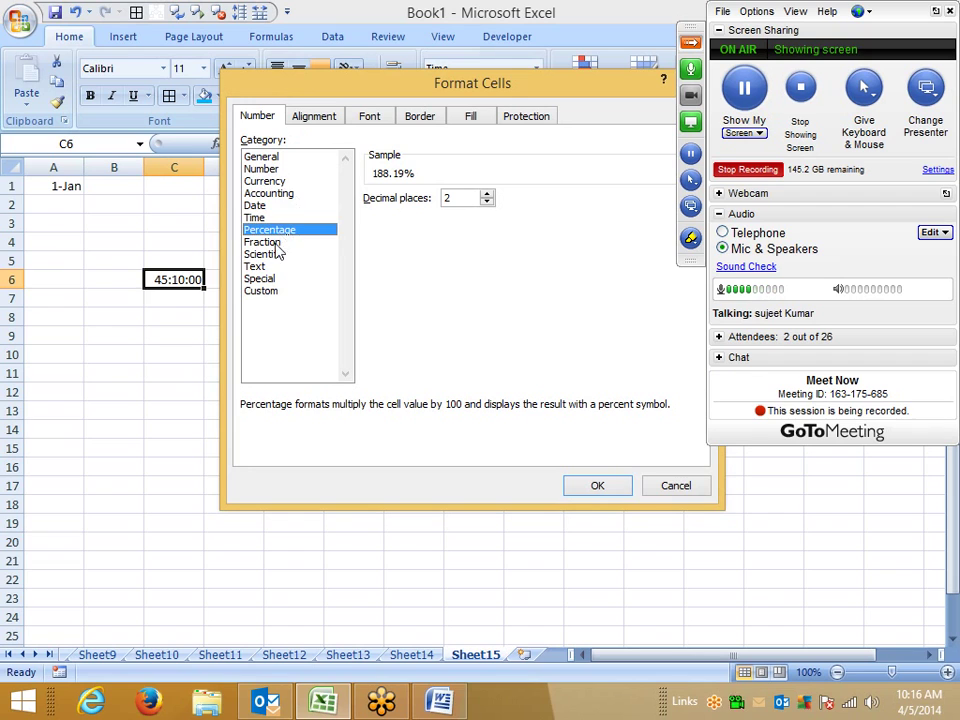
click(678, 487)
click(277, 354)
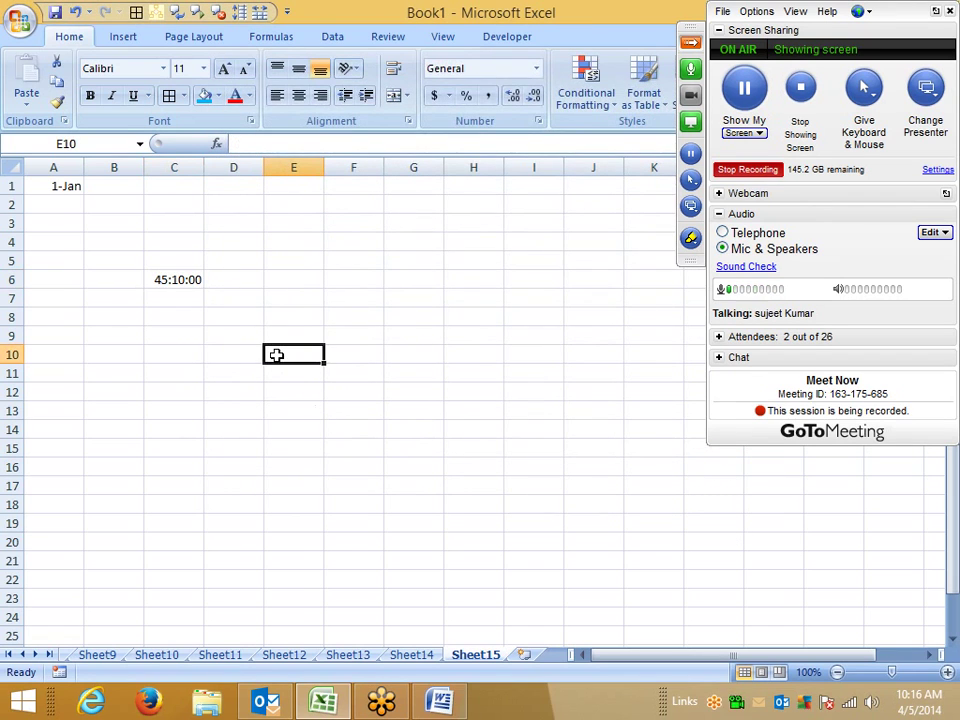
text(2.5)
key(Return)
click(275, 355)
click(537, 121)
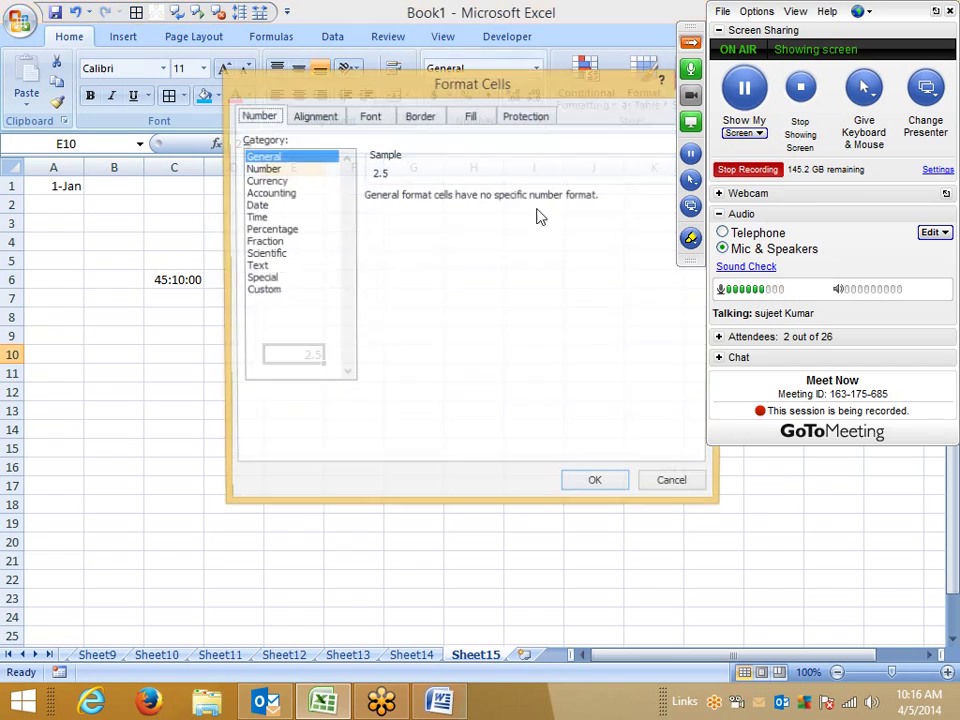
click(268, 229)
click(266, 242)
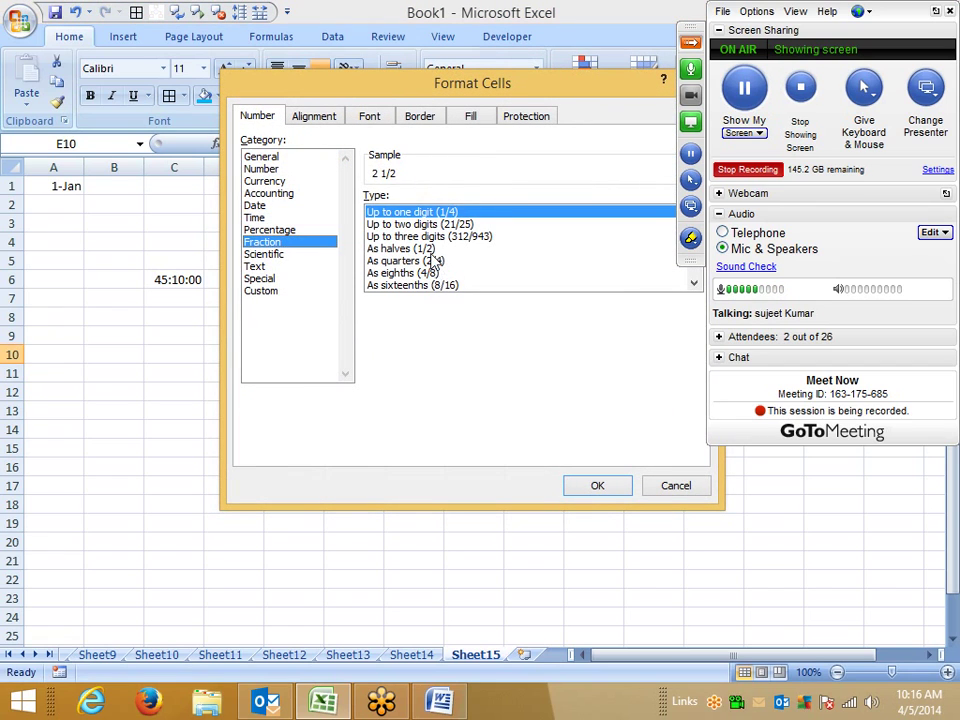
click(405, 248)
click(596, 489)
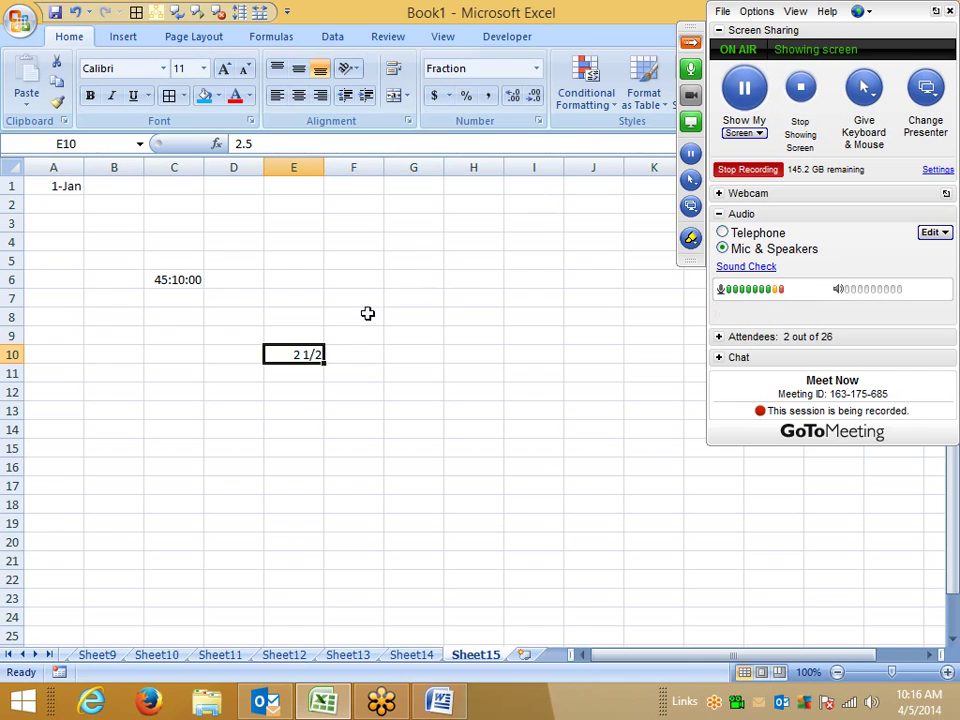
click(373, 282)
click(538, 121)
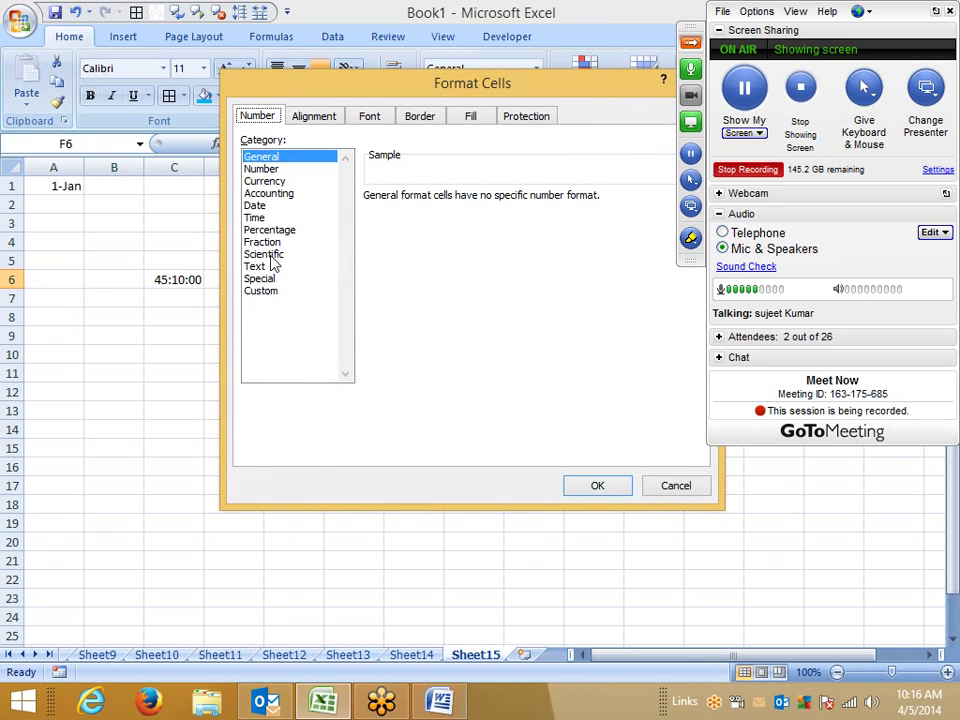
click(690, 494)
Step: Delete column E and type the heading Chq No. in E1
click(296, 167)
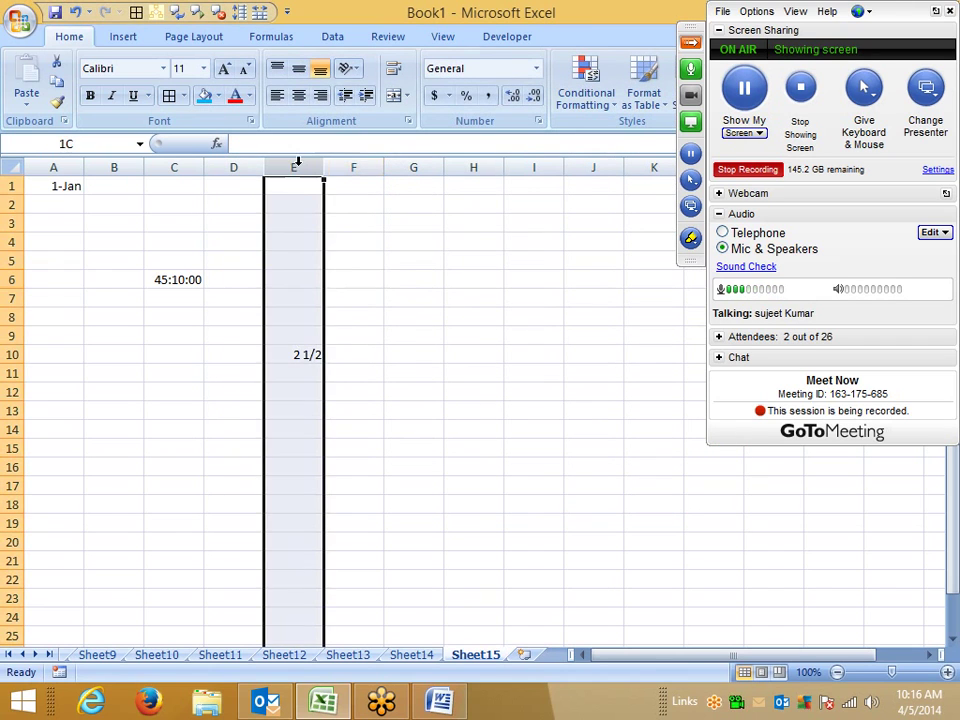
right_click(300, 170)
click(330, 284)
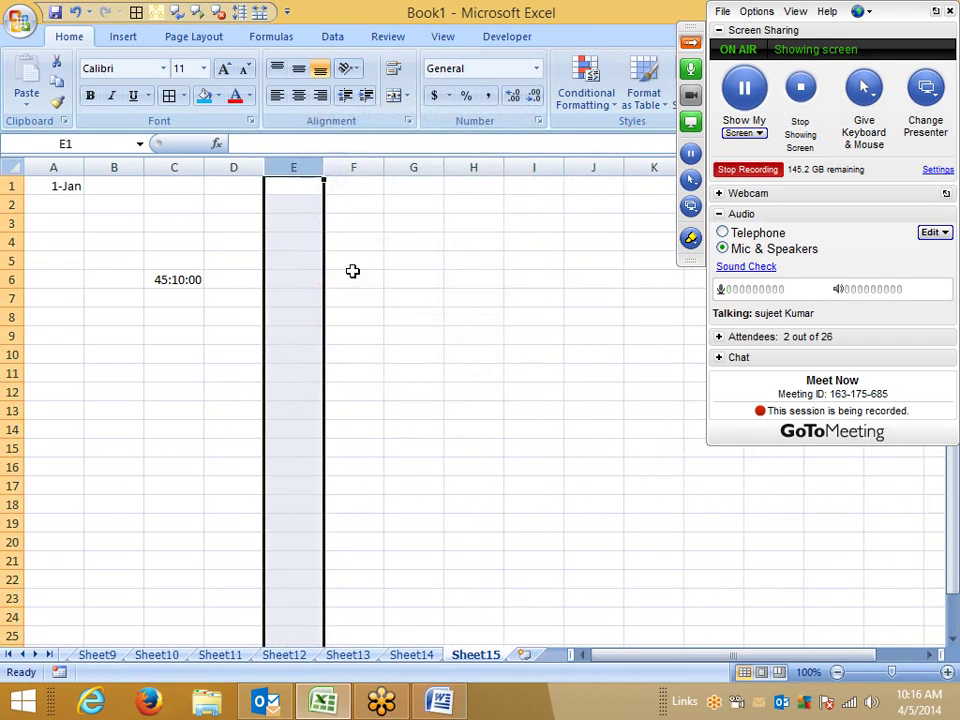
click(307, 197)
click(306, 187)
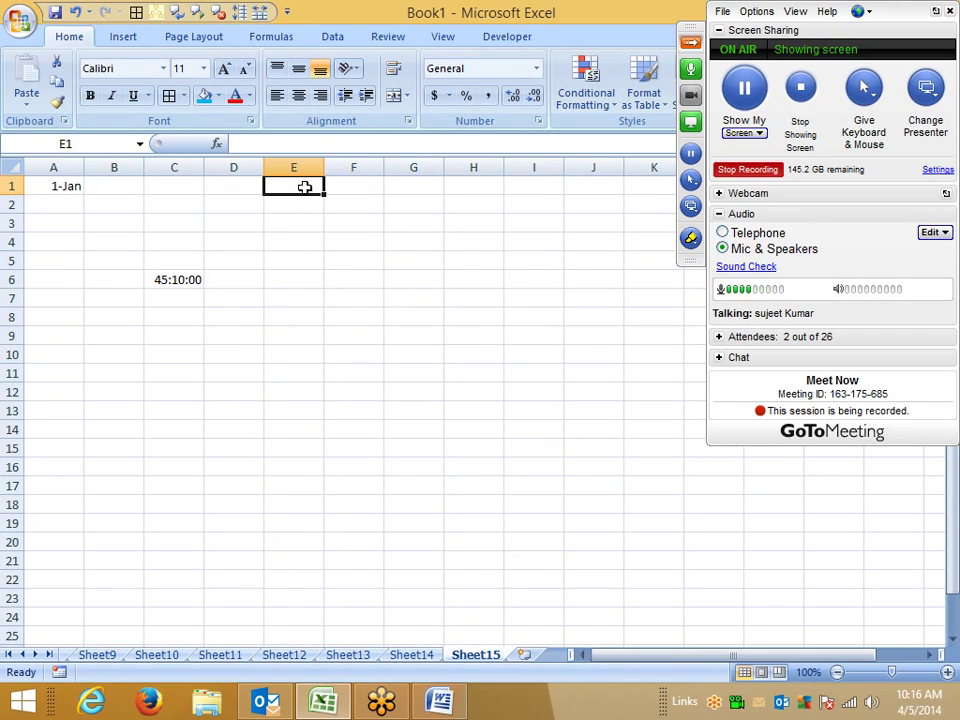
text(Chq)
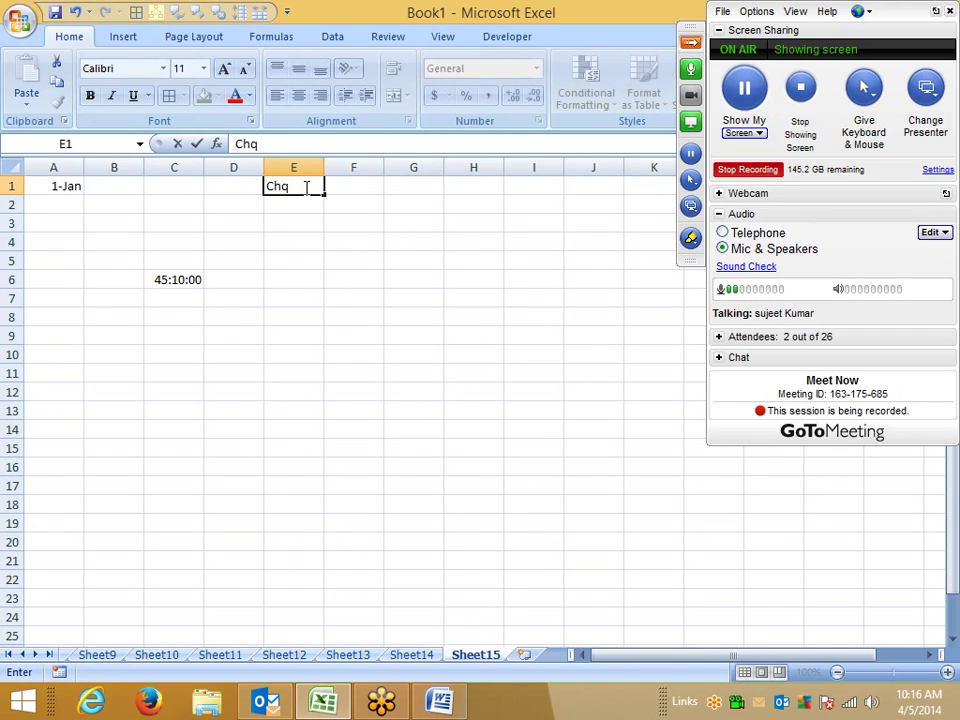
text( No.)
key(Return)
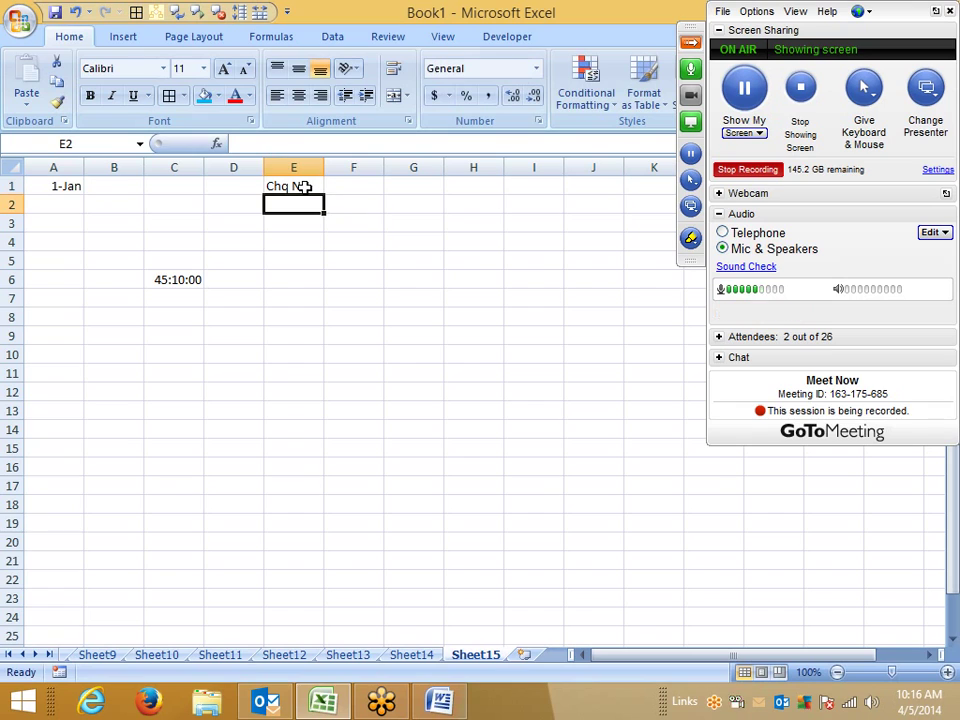
Step: Enter '000125 in E2 and '000631 in E3 so the leading zeros are kept
text(001)
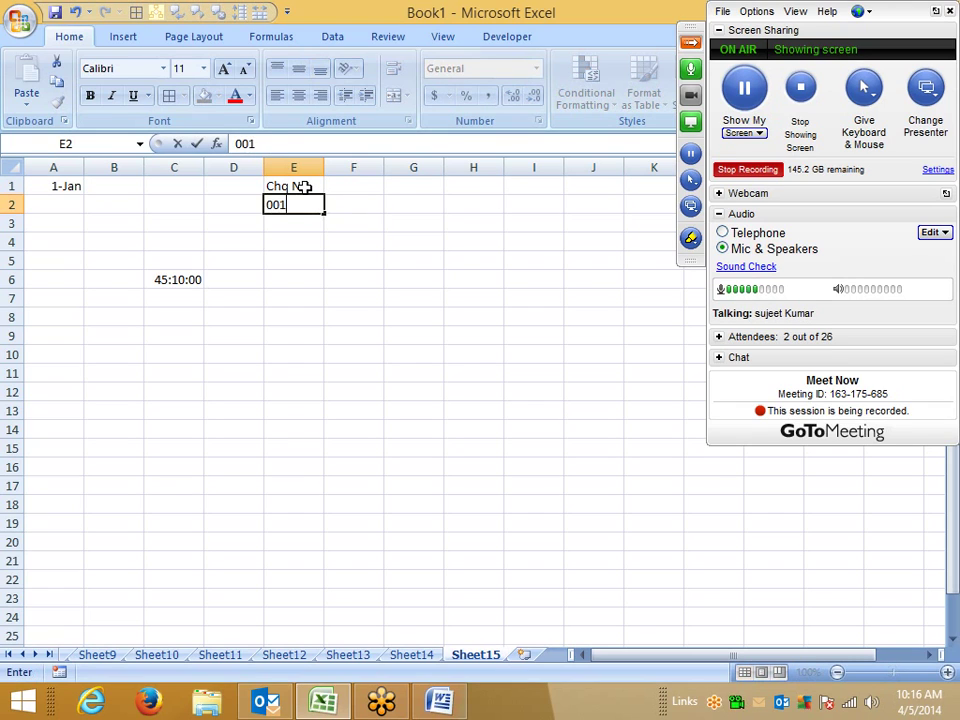
text(245)
key(Return)
key(Up)
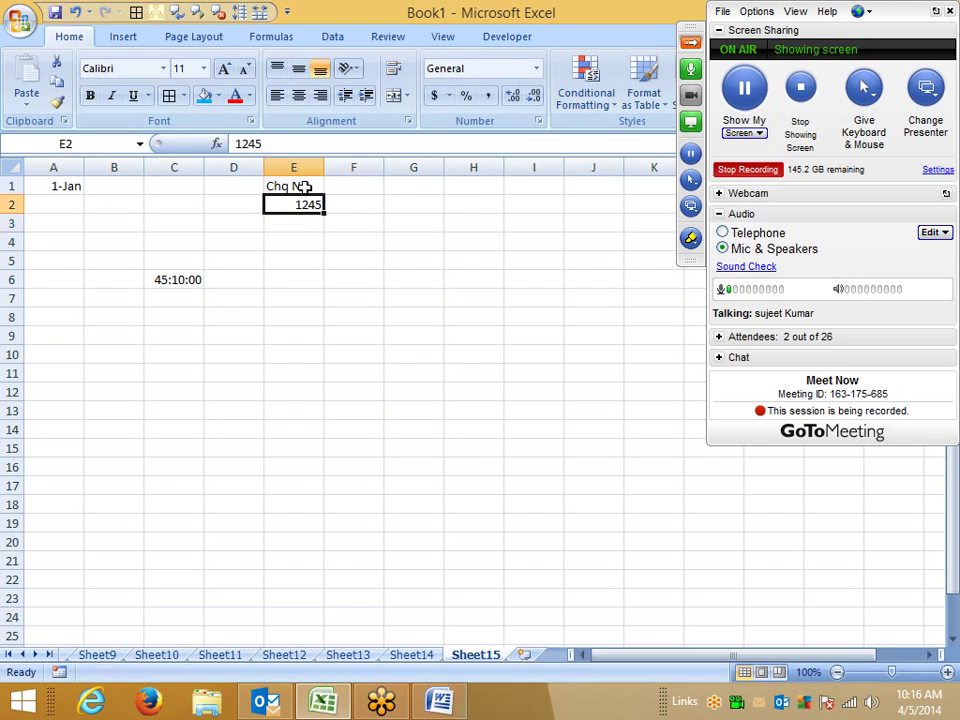
key(Delete)
text('000125)
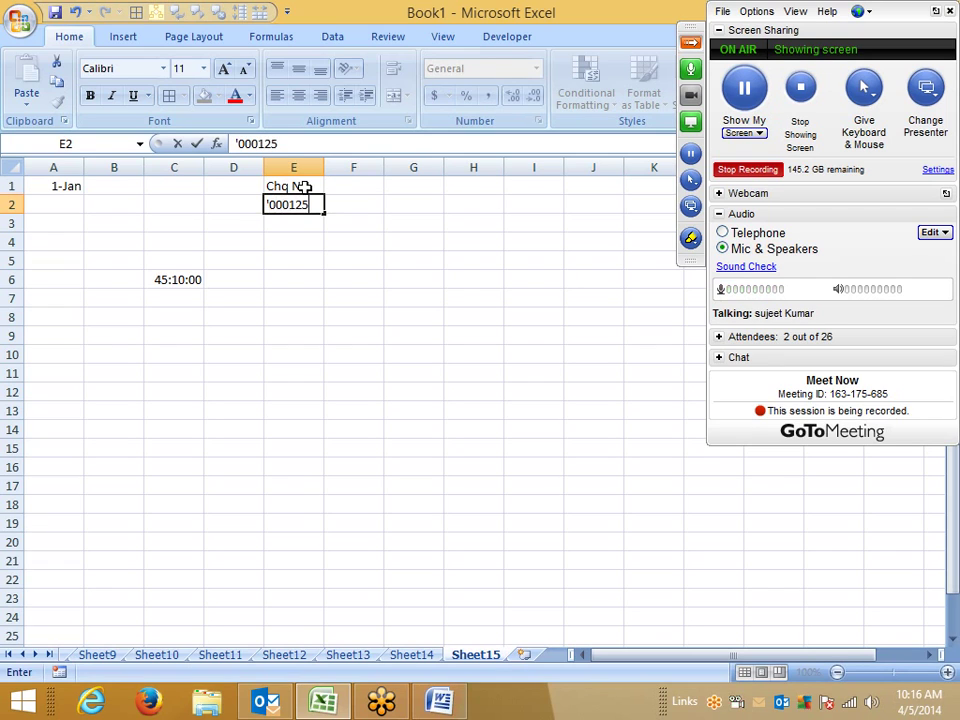
key(Return)
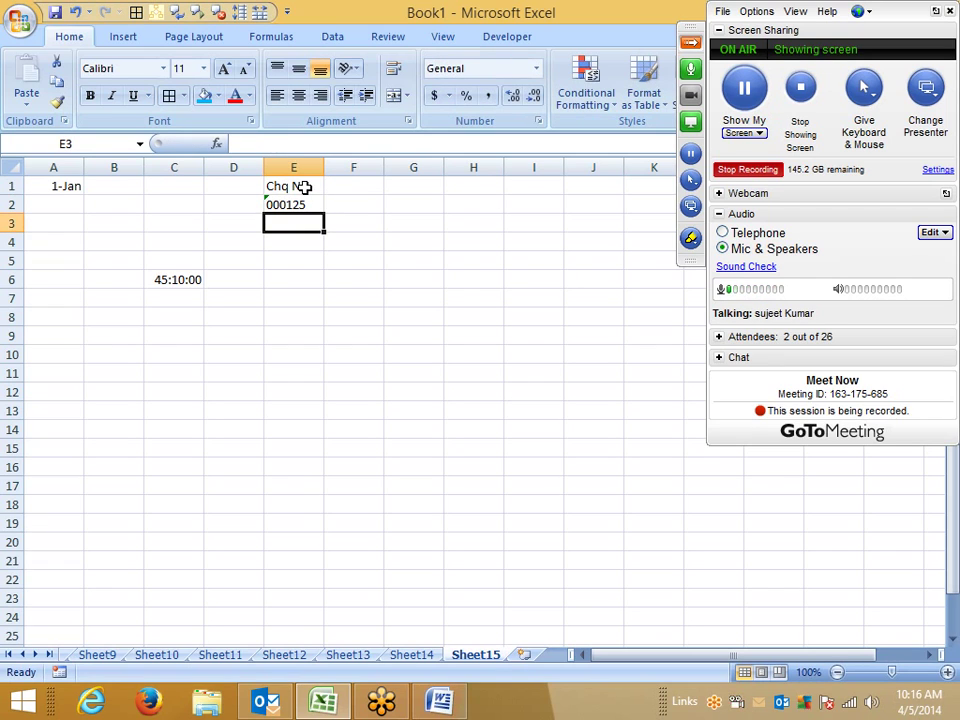
text('00)
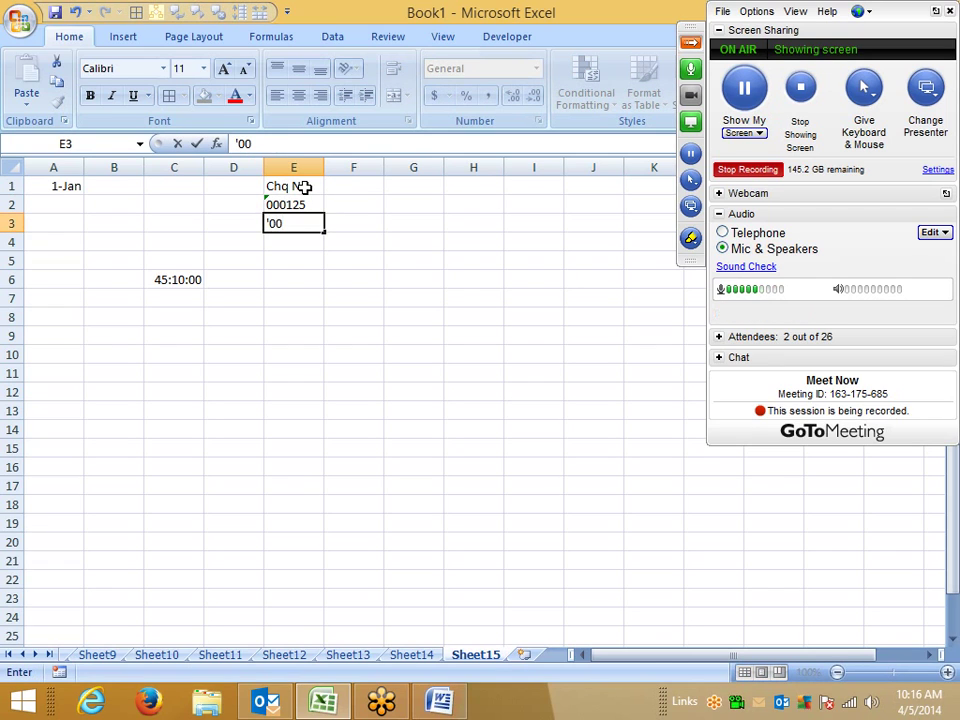
text(0631)
key(Return)
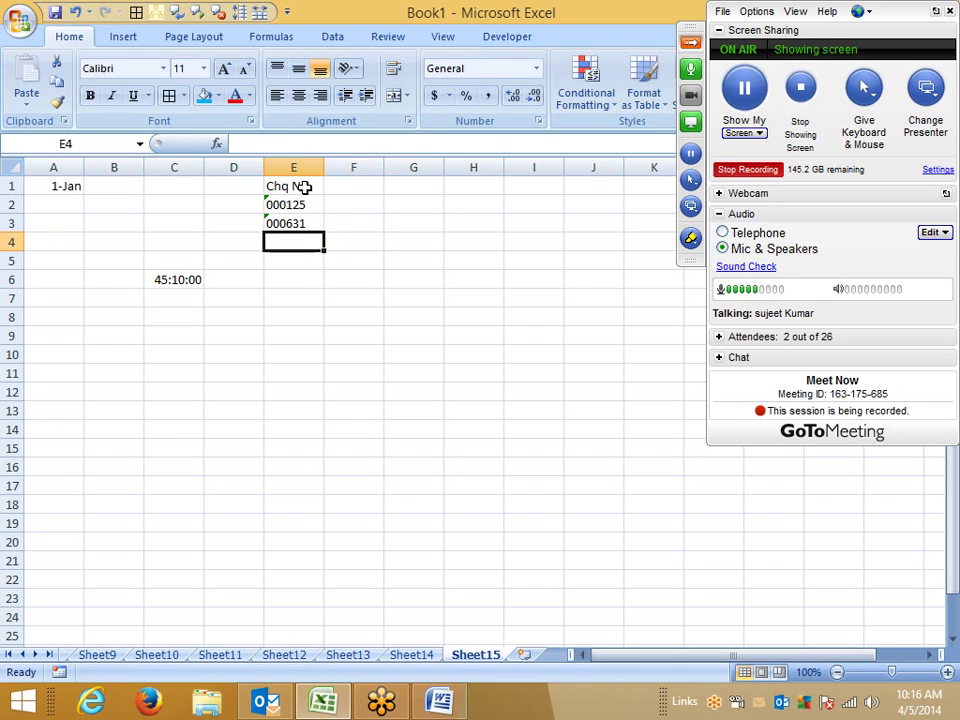
click(302, 162)
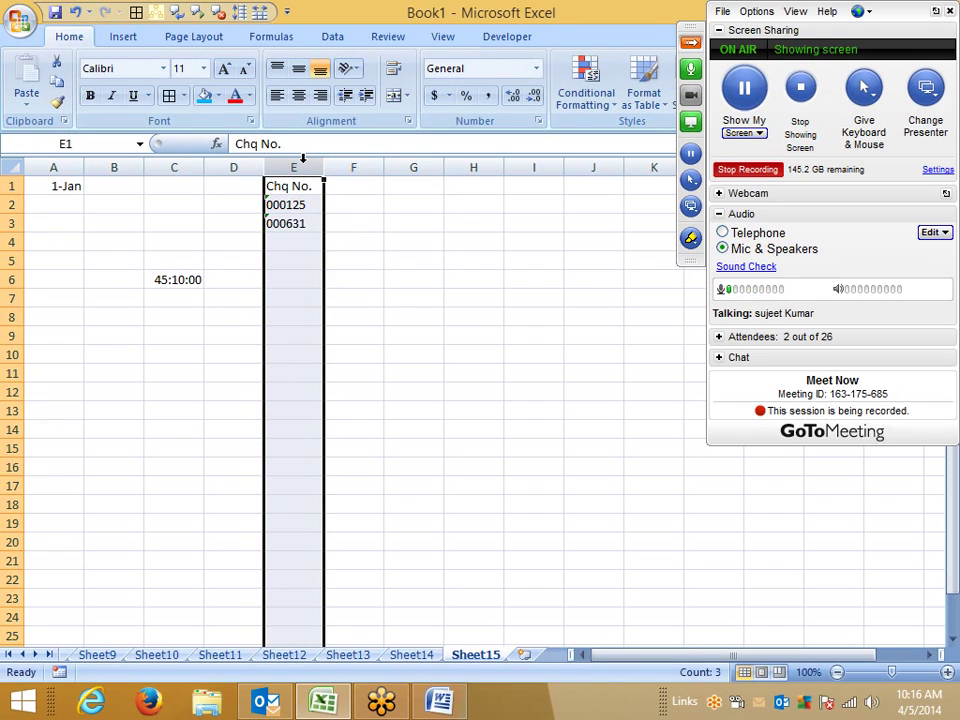
click(300, 224)
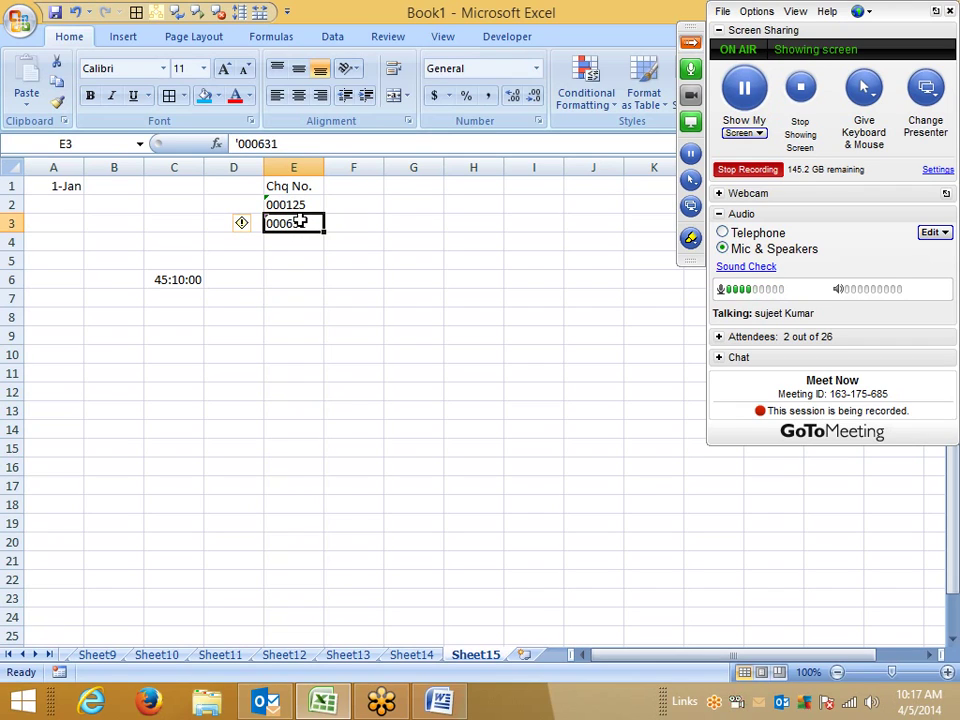
click(312, 166)
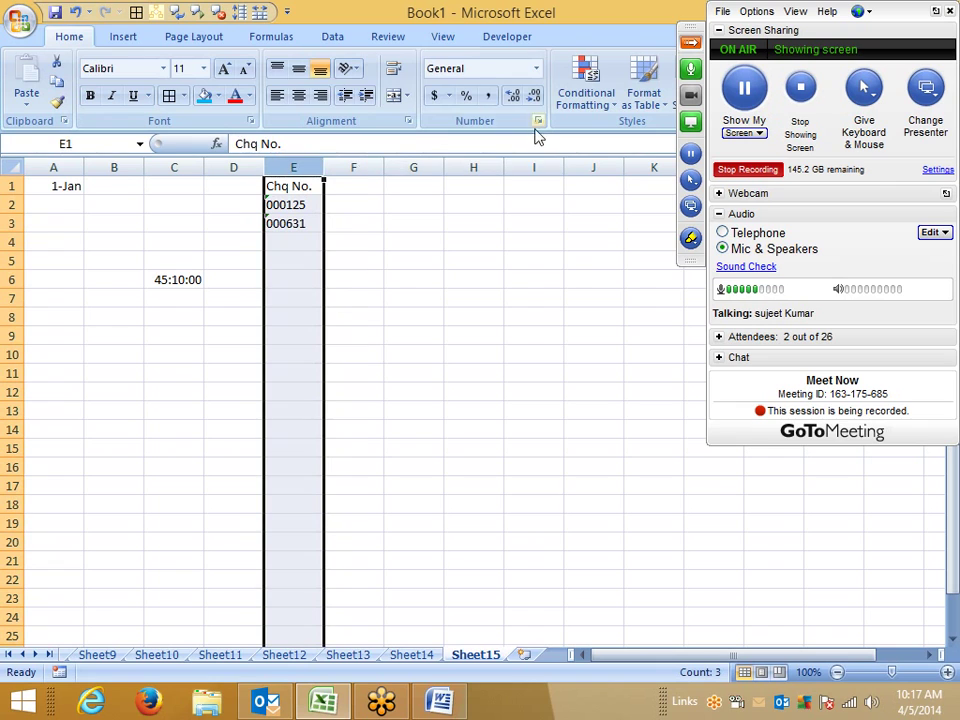
Step: Apply the Text number format to column E
click(538, 121)
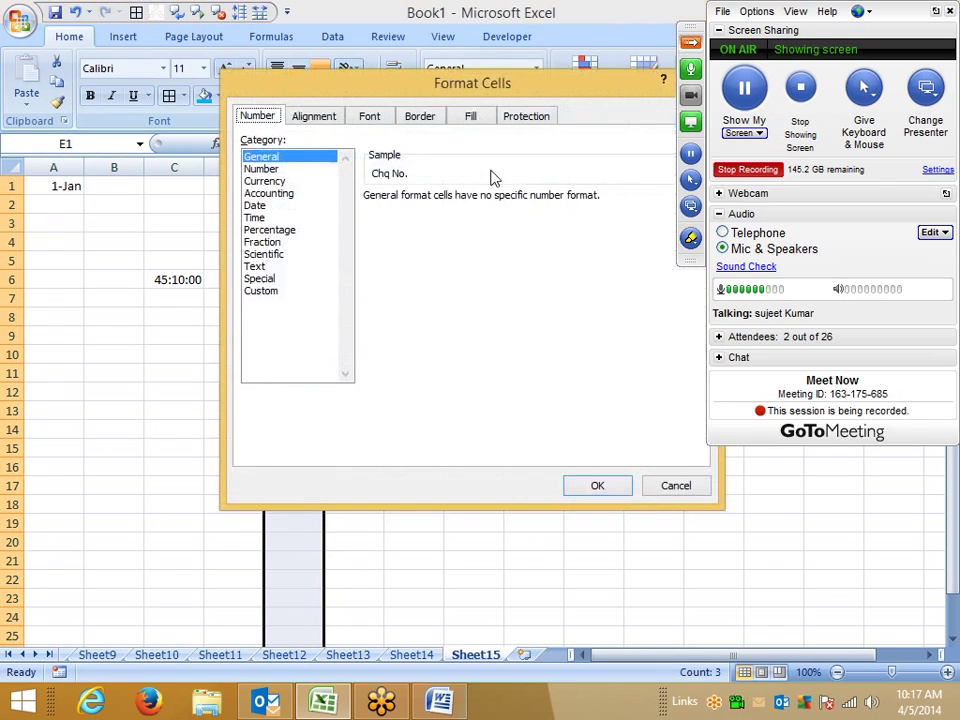
click(256, 267)
click(598, 487)
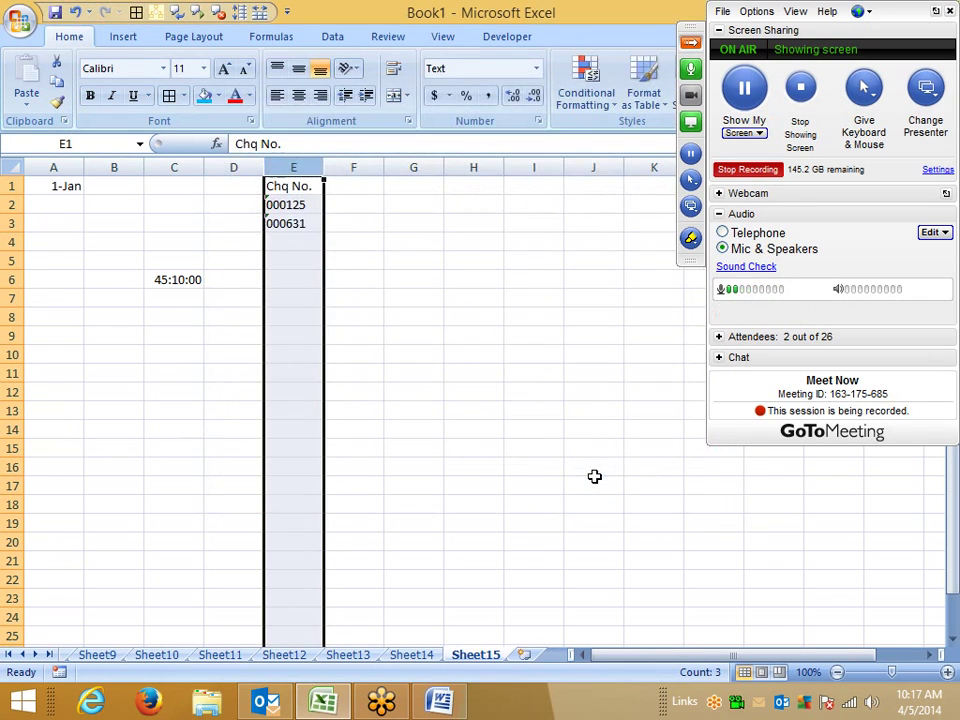
click(513, 435)
Step: Enter cheque numbers 000323, 852147 and 025741 in E4:E6, correcting the E5 typo
click(301, 241)
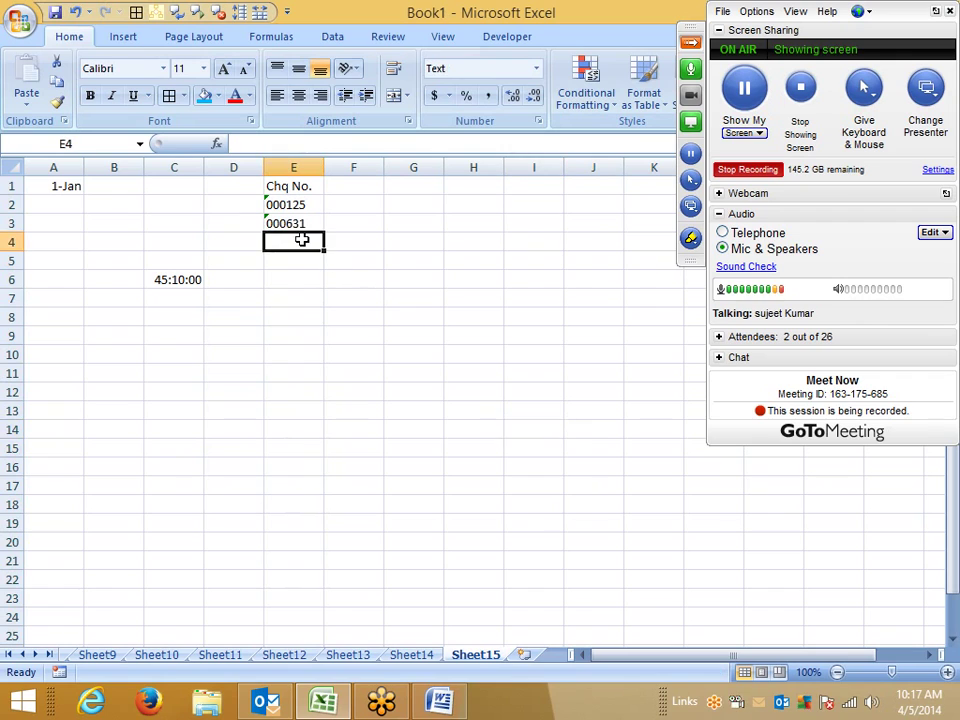
text(0003)
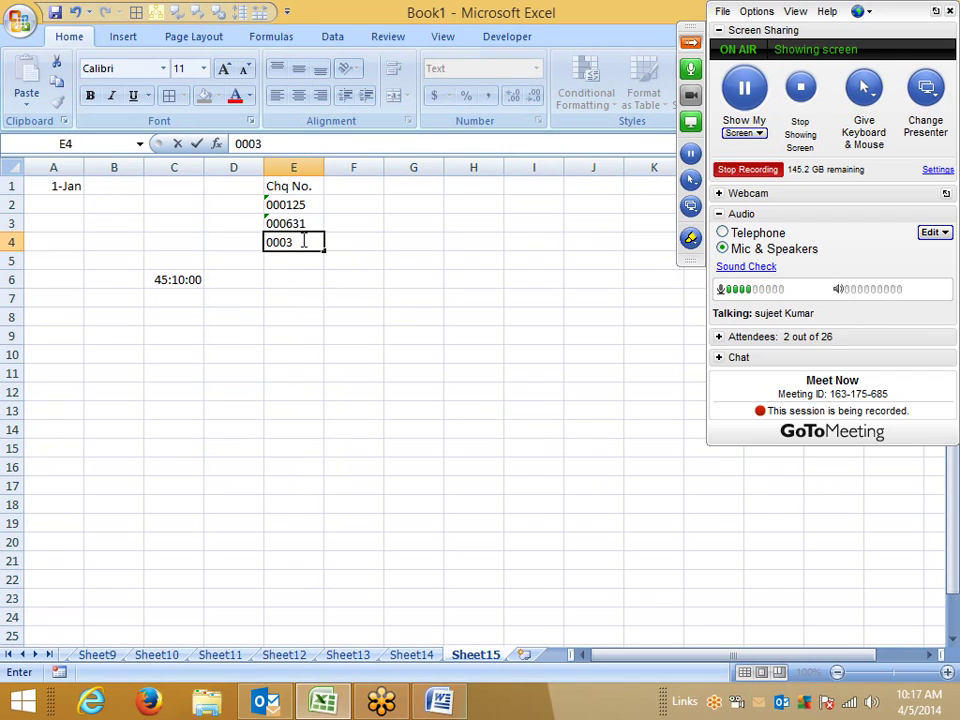
text(236)
key(Return)
text(8521475)
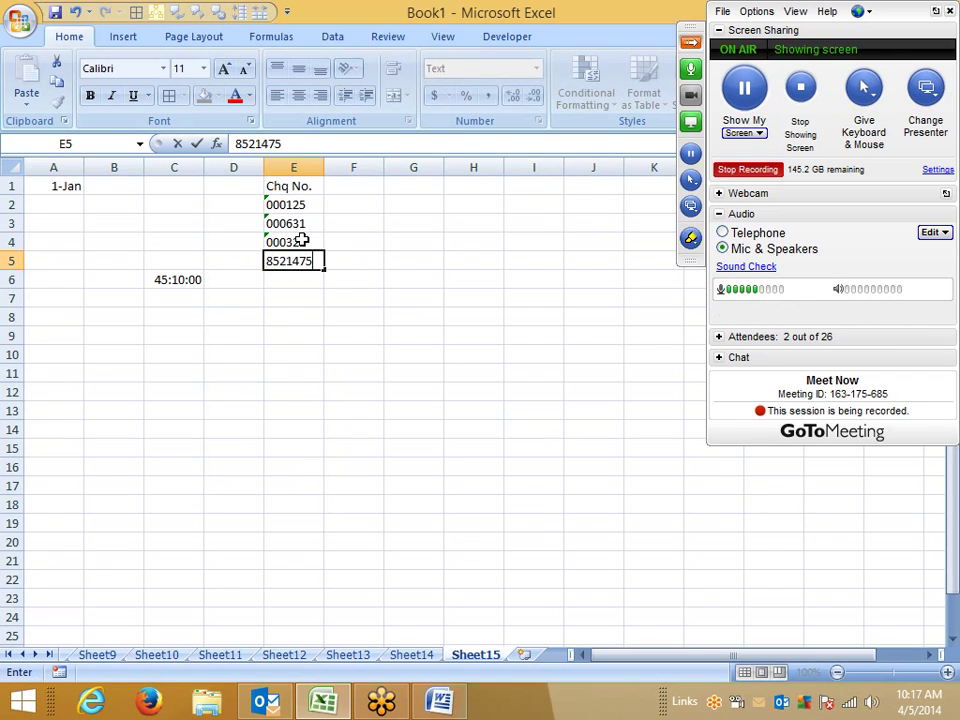
key(Return)
text(02)
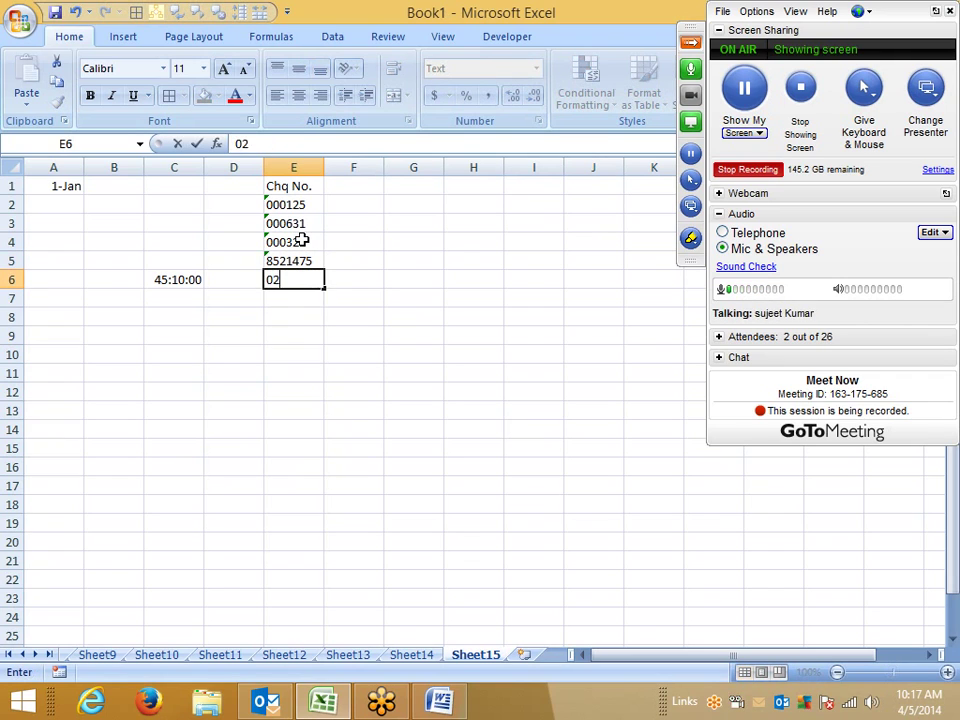
text(5741)
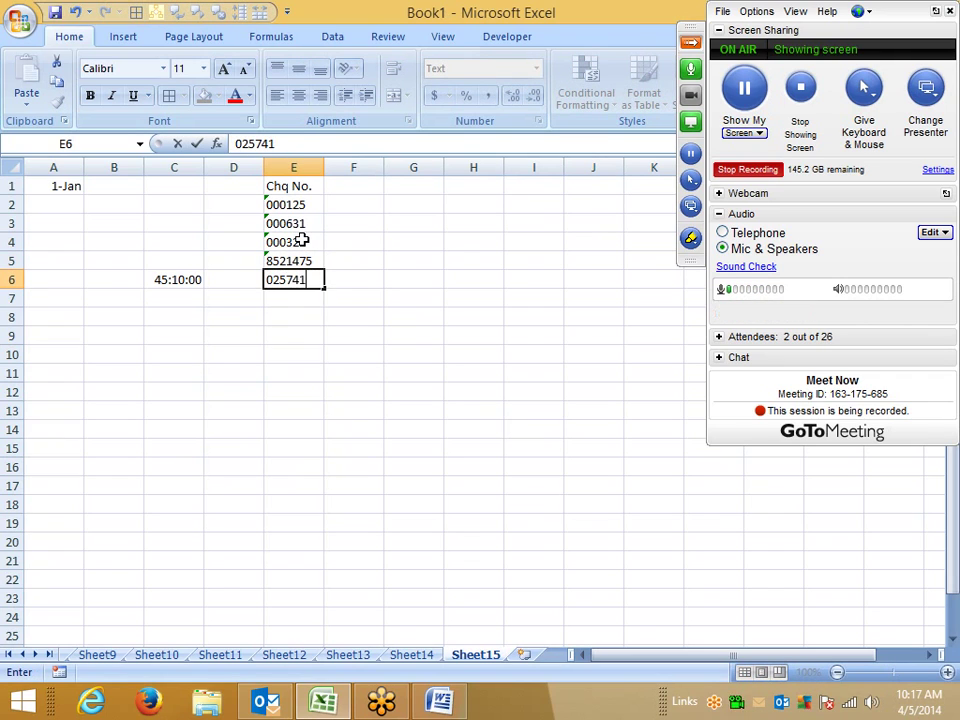
key(Return)
click(307, 259)
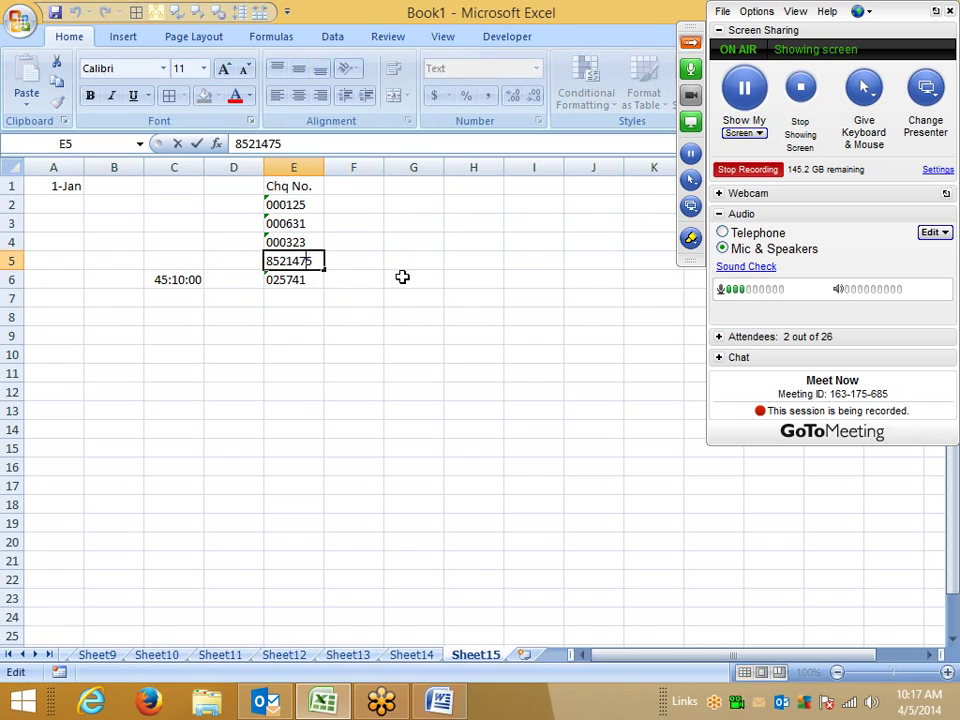
key(BackSpace)
key(Return)
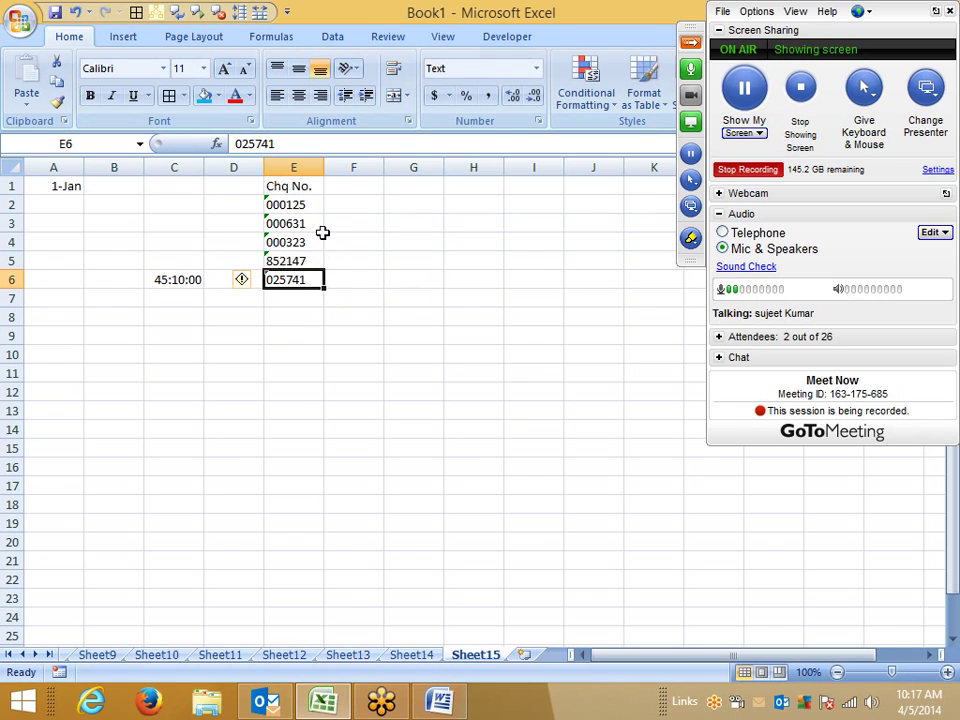
Step: Convert the text cheque numbers in E2:E6 to real numbers
drag(313, 208, 268, 211)
click(279, 276)
click(248, 211)
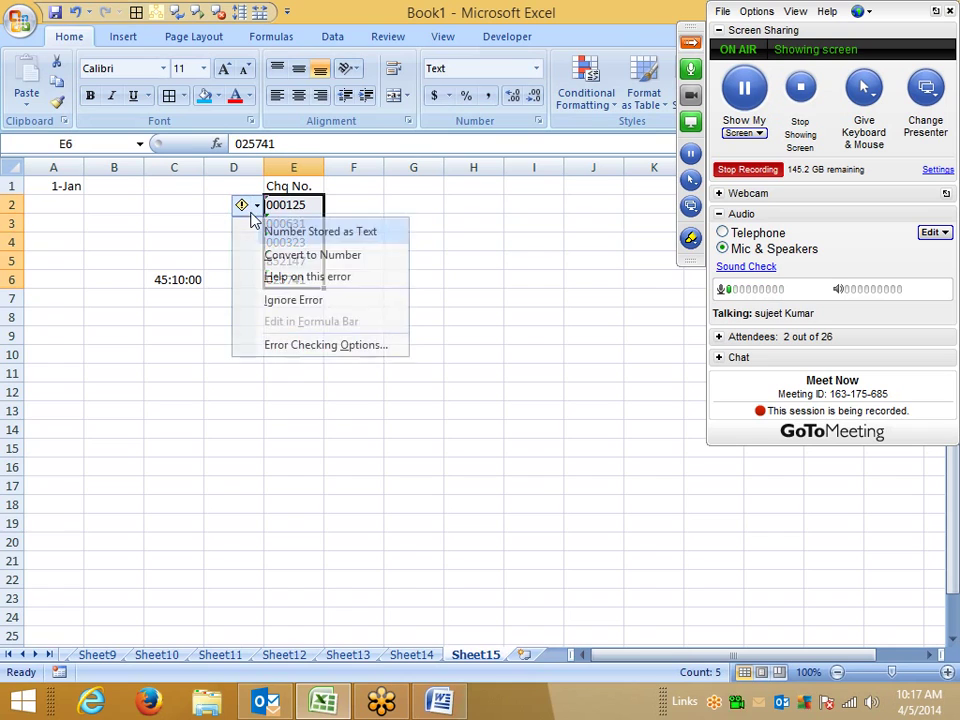
click(312, 256)
Step: Enter 12, 3654, 85236, 32 and 522 into cells H2 through H6
click(478, 220)
click(486, 206)
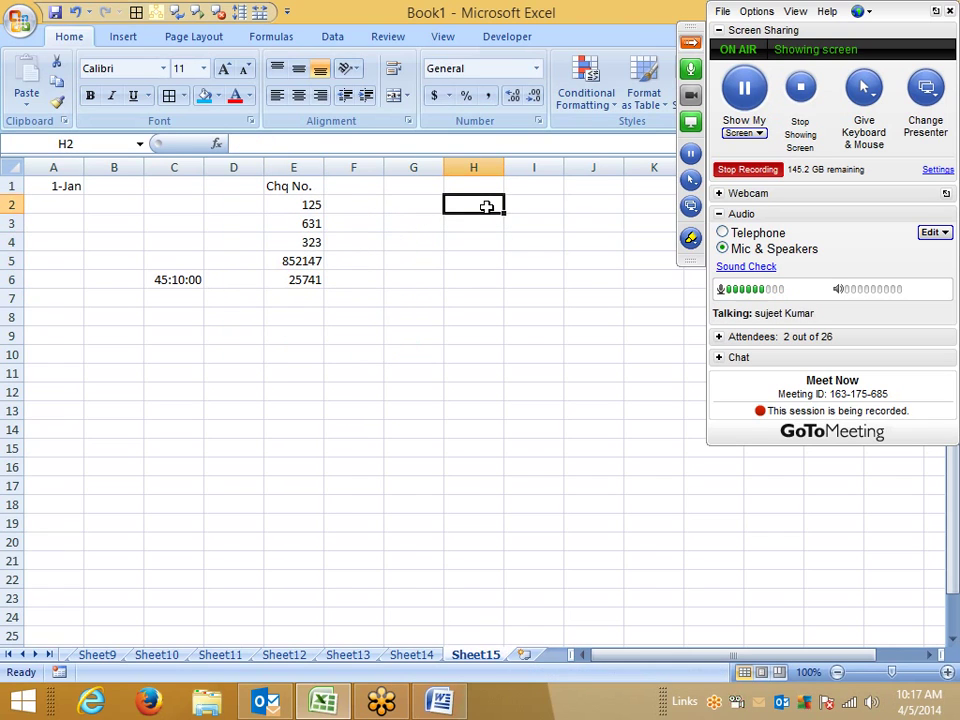
text(12)
key(Return)
text(3654)
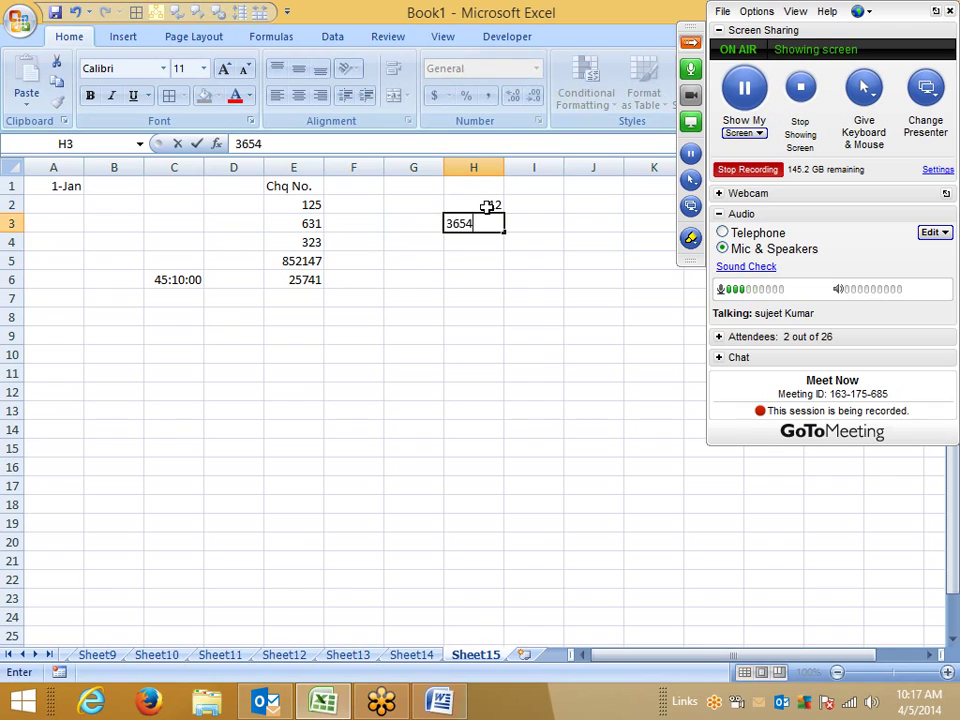
key(Return)
text(85236)
key(Return)
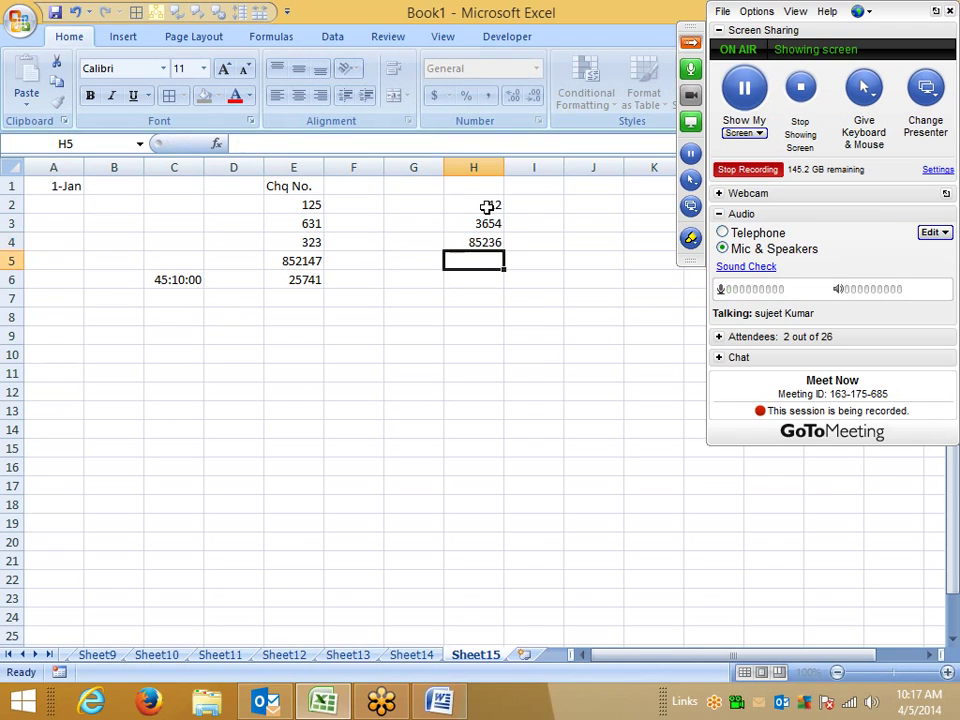
text(32)
key(Return)
text(522)
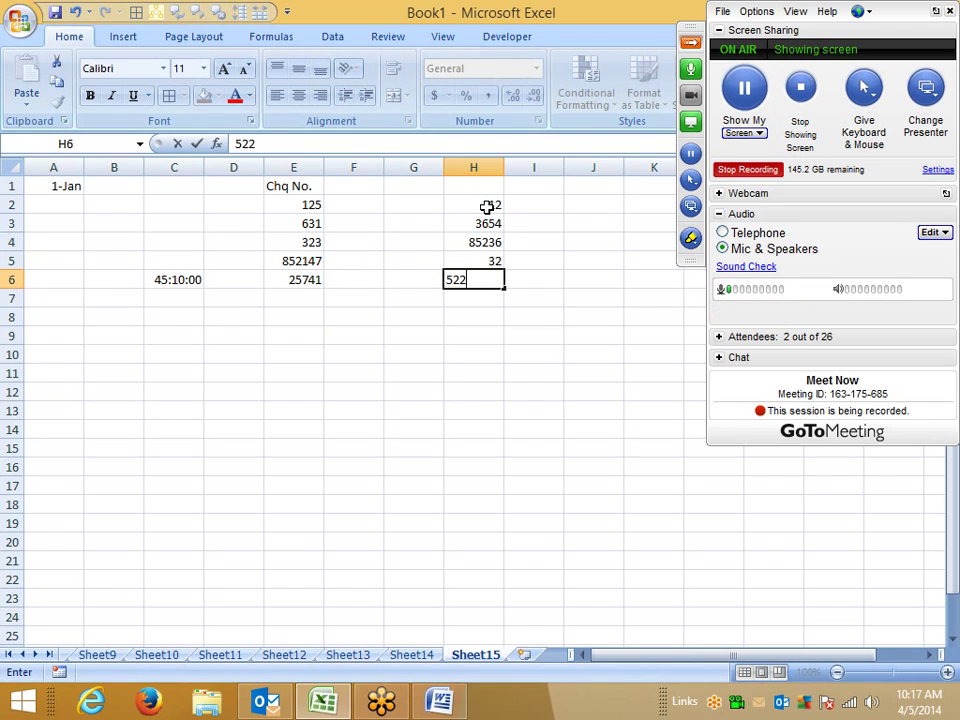
click(566, 338)
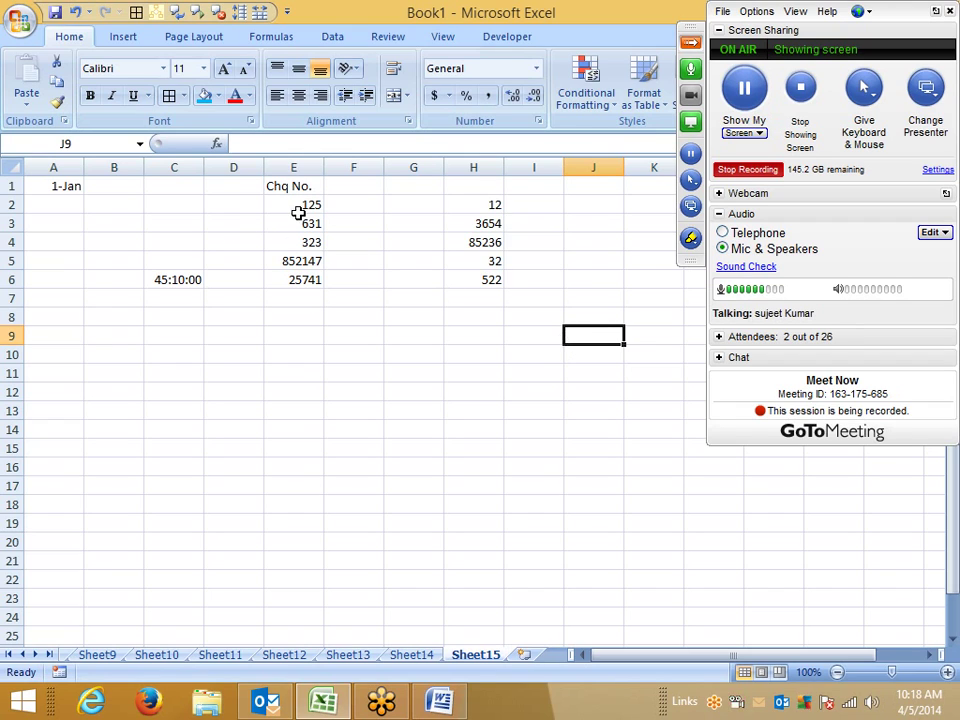
Step: Apply the custom number format 000000 to E2:E6
drag(298, 208, 294, 274)
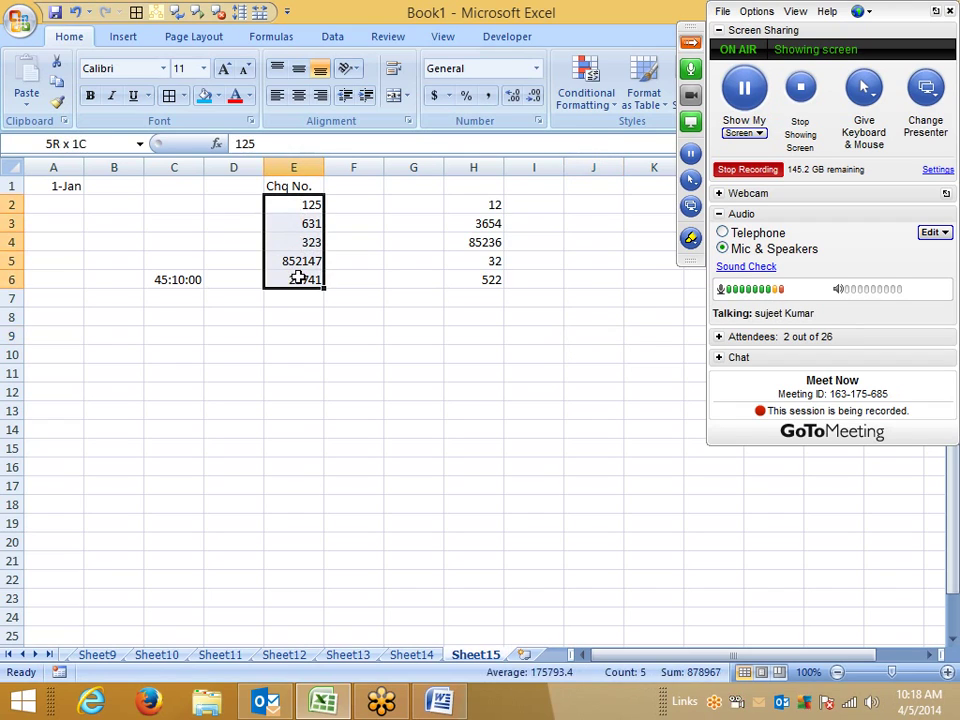
click(538, 121)
click(260, 290)
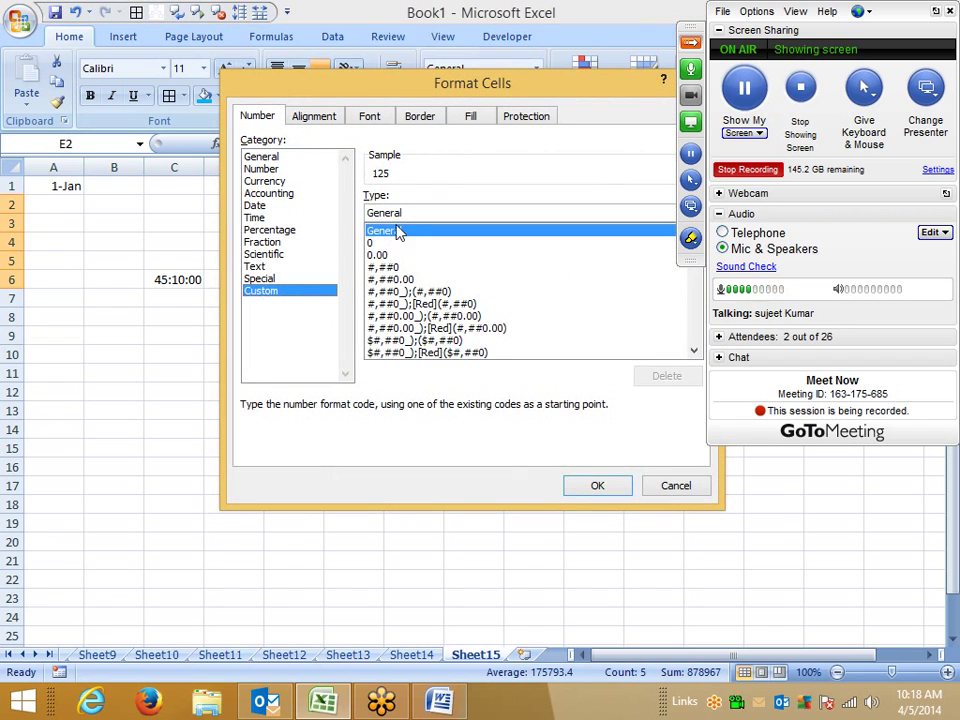
text(00)
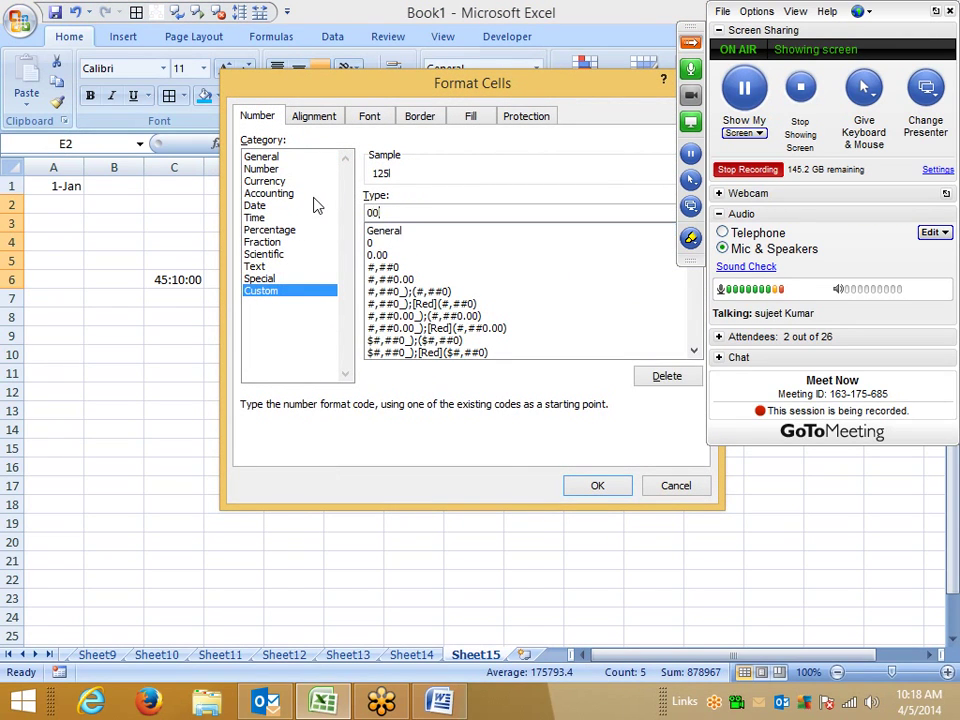
text(0000)
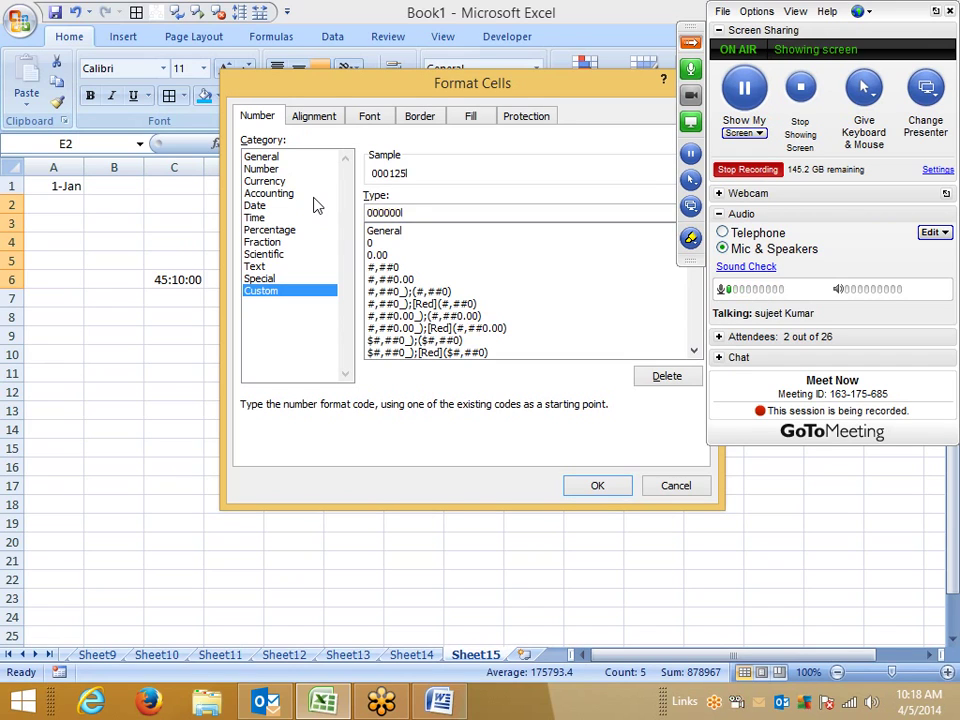
key(Return)
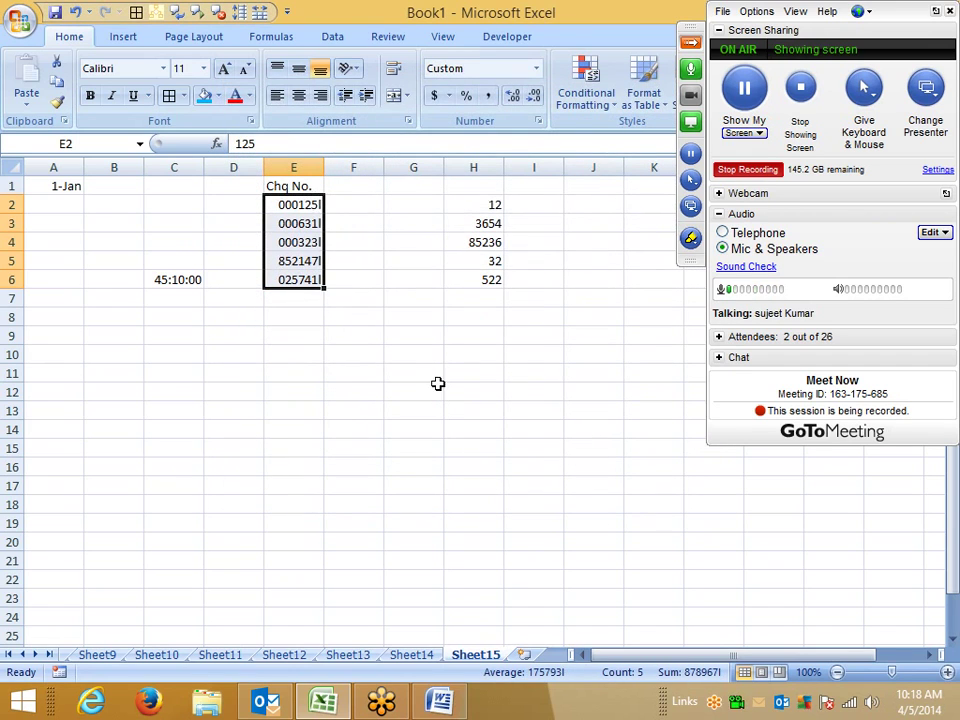
click(538, 121)
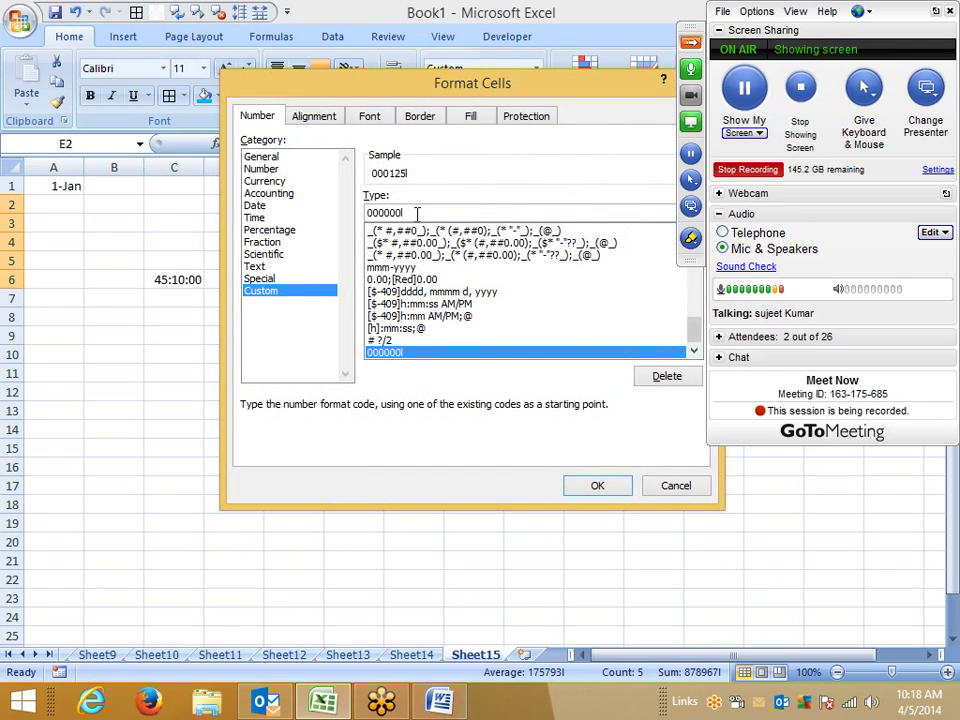
key(BackSpace)
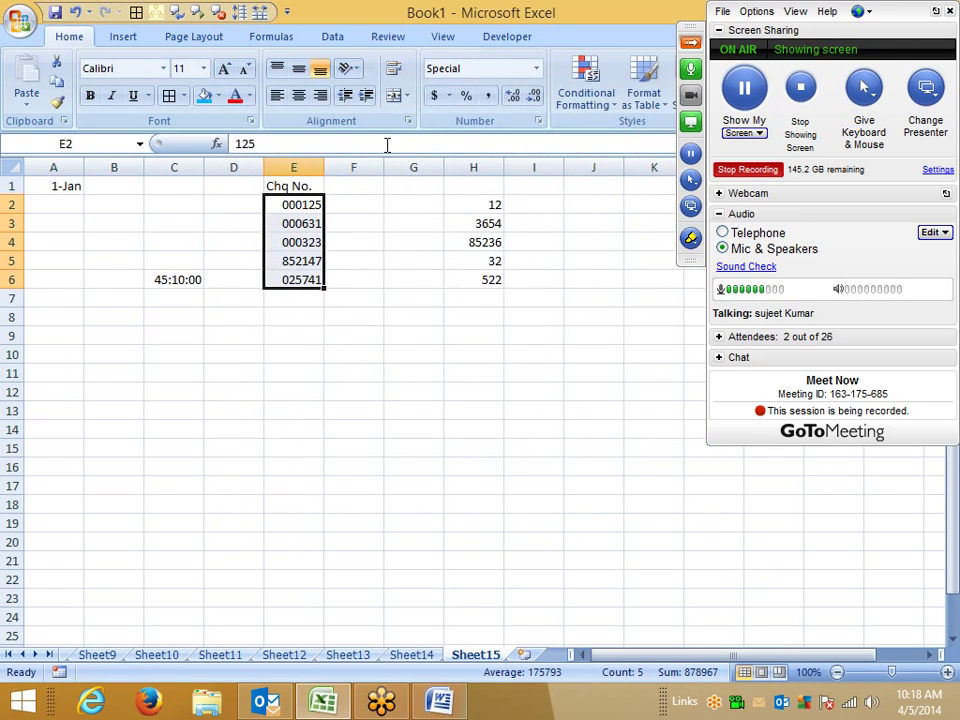
Step: Apply the same 000000 custom format to H2:H6, showing 000012 through 000522
click(490, 204)
drag(490, 204, 489, 272)
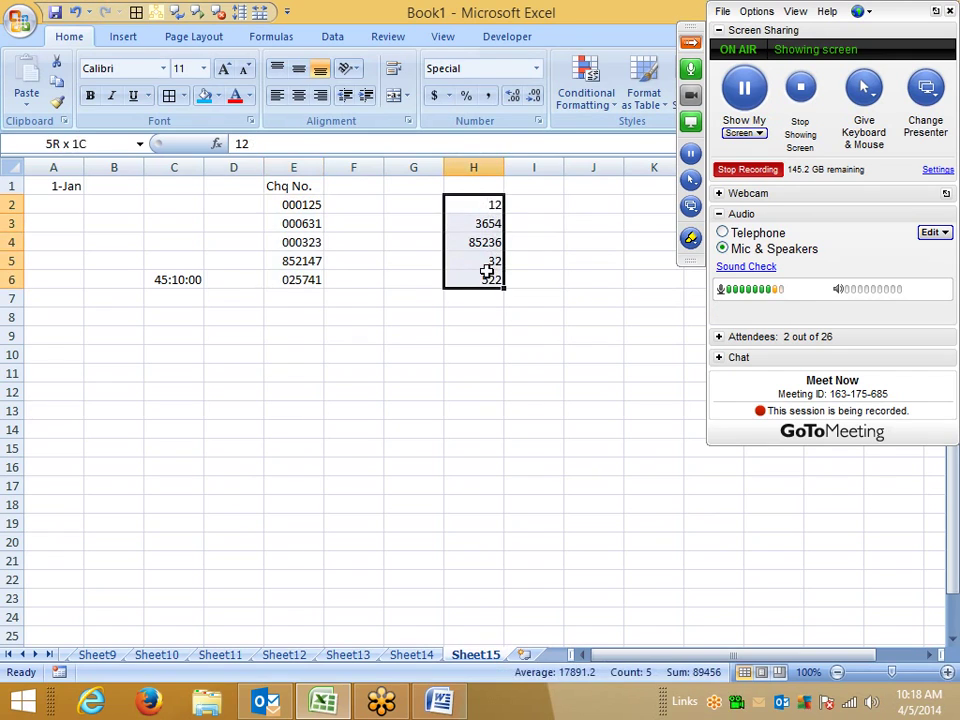
click(538, 120)
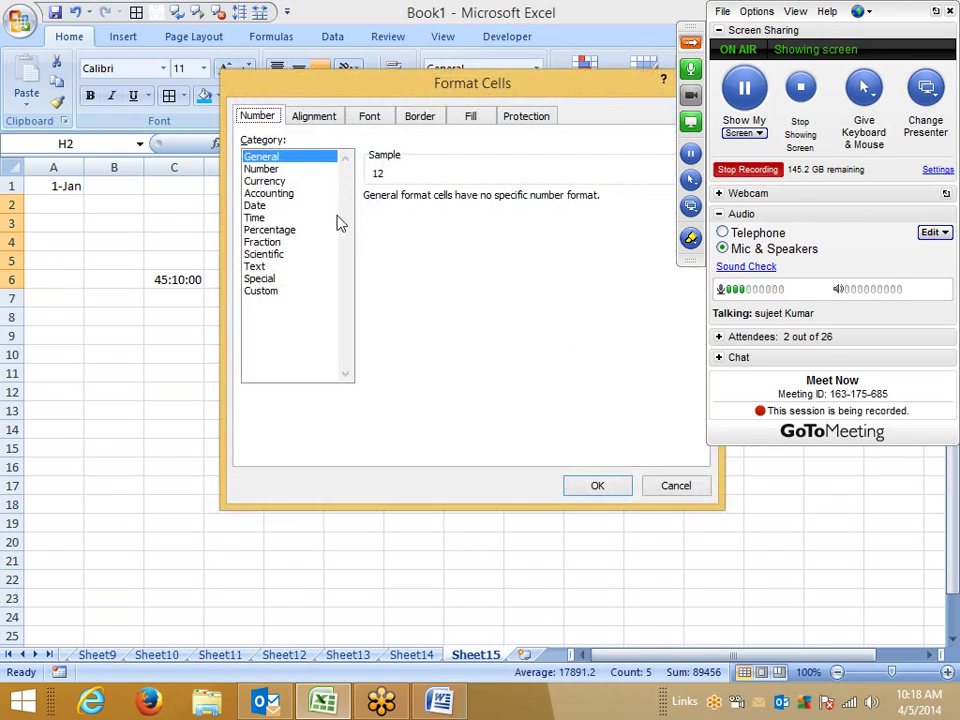
click(262, 291)
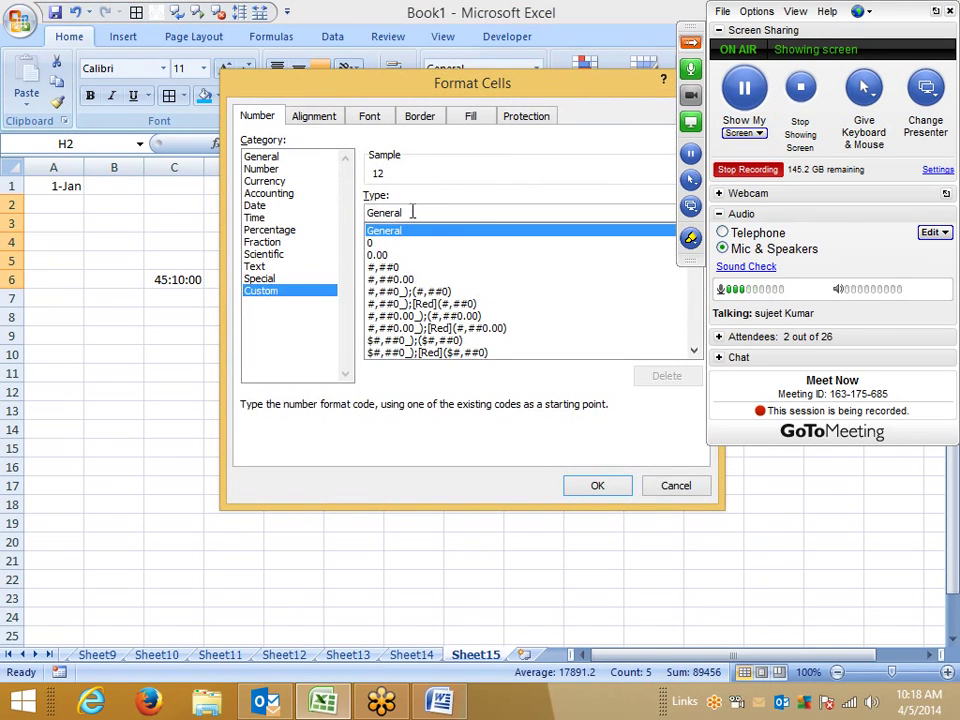
double_click(408, 212)
text(000000)
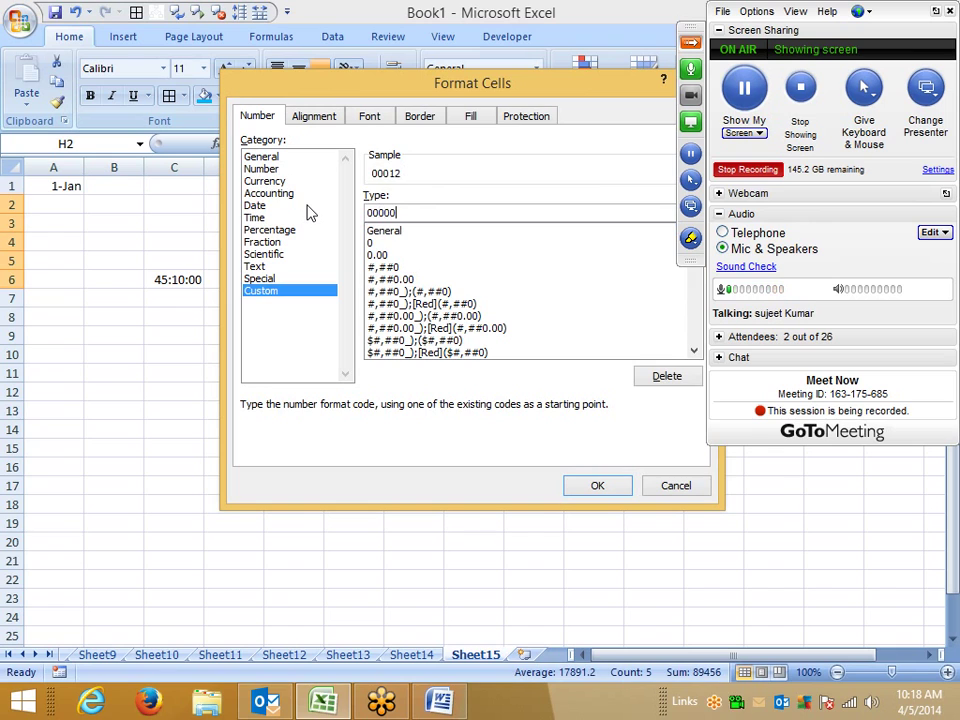
key(Return)
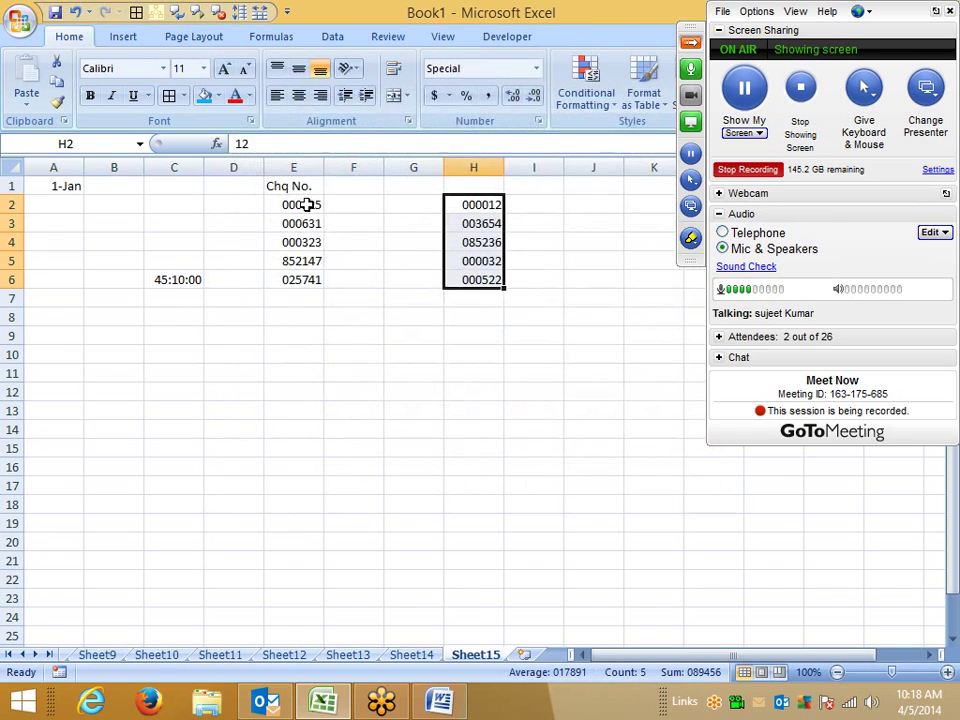
Step: Store 000012 as text in J2 using a leading apostrophe
click(337, 352)
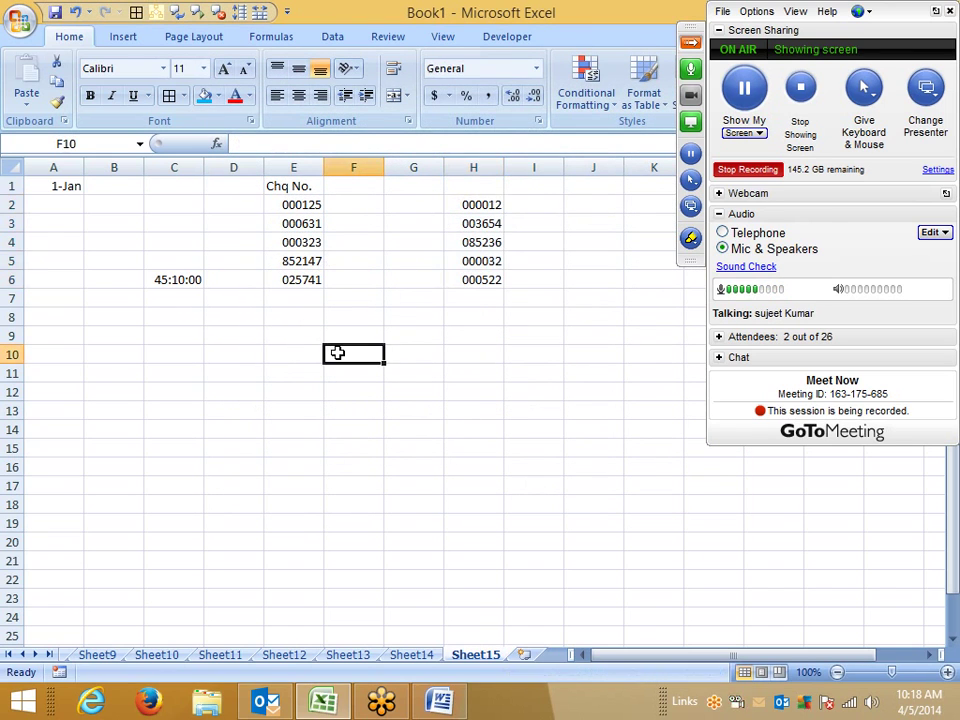
click(574, 202)
text(')
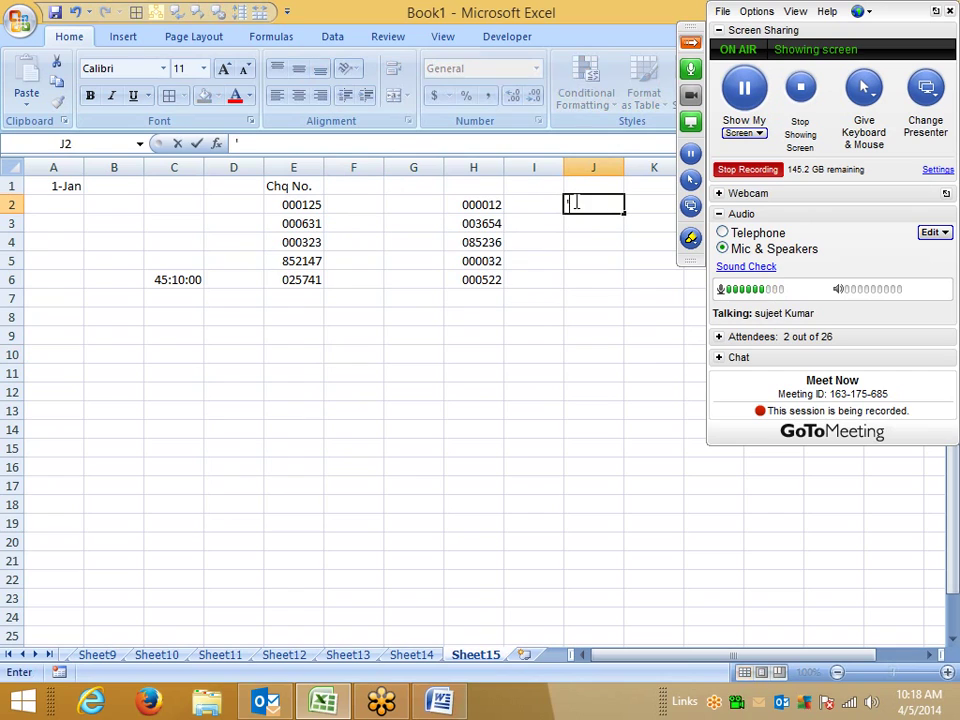
text(0000)
key(Return)
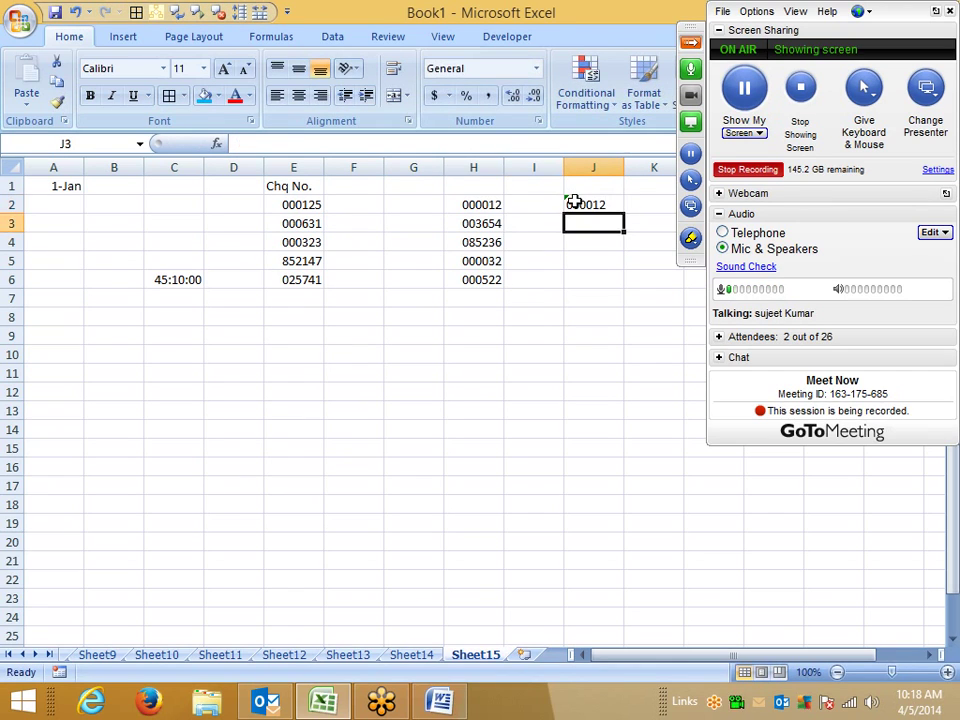
Step: Enter =H2=J2 in I2 to compare the two cells, which returns FALSE
key(Up)
key(Left)
text(=)
key(Left)
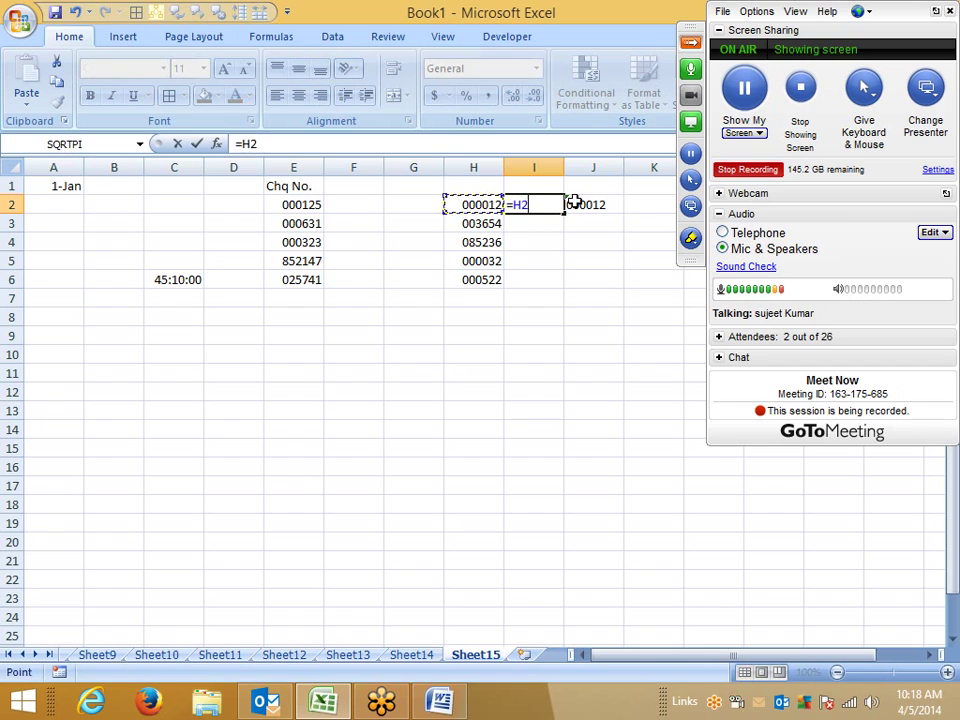
text(=)
key(Right)
key(Return)
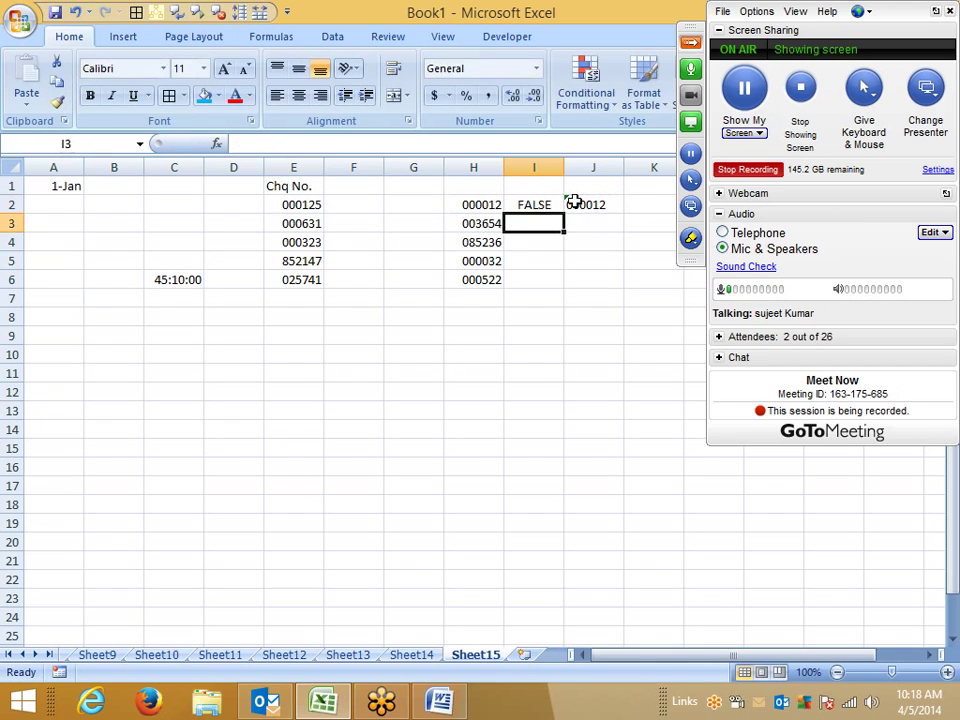
click(496, 205)
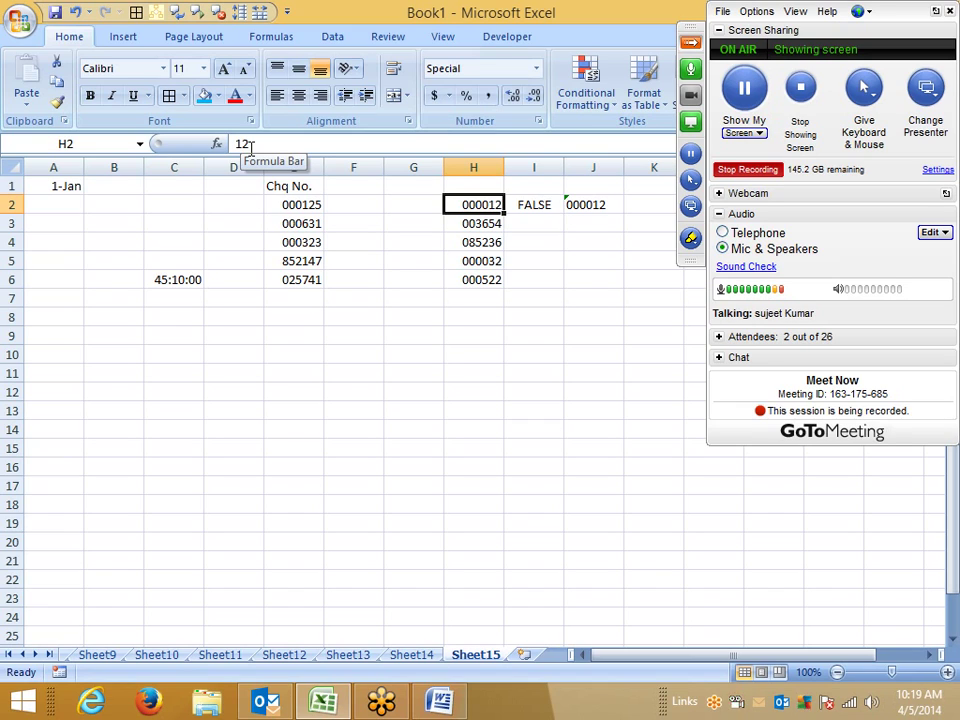
Step: Insert a blank column at I, shifting FALSE to J2 and text 000012 to K2
click(535, 166)
right_click(535, 166)
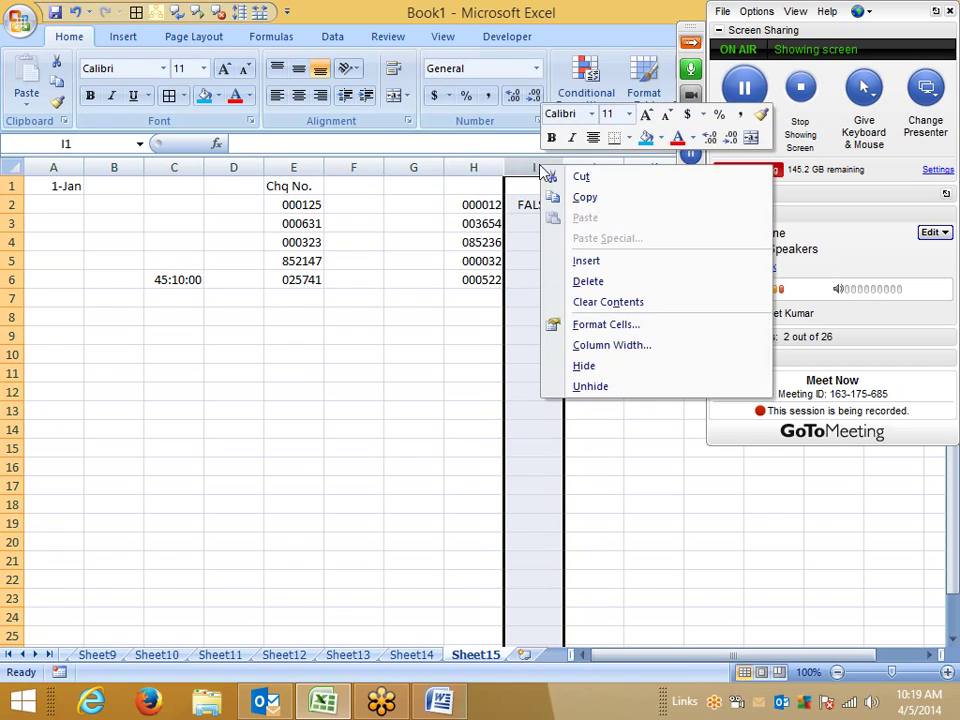
click(586, 260)
Step: Enter =TEXT(H2,"000000") in I2 and fill it down to I6
click(553, 261)
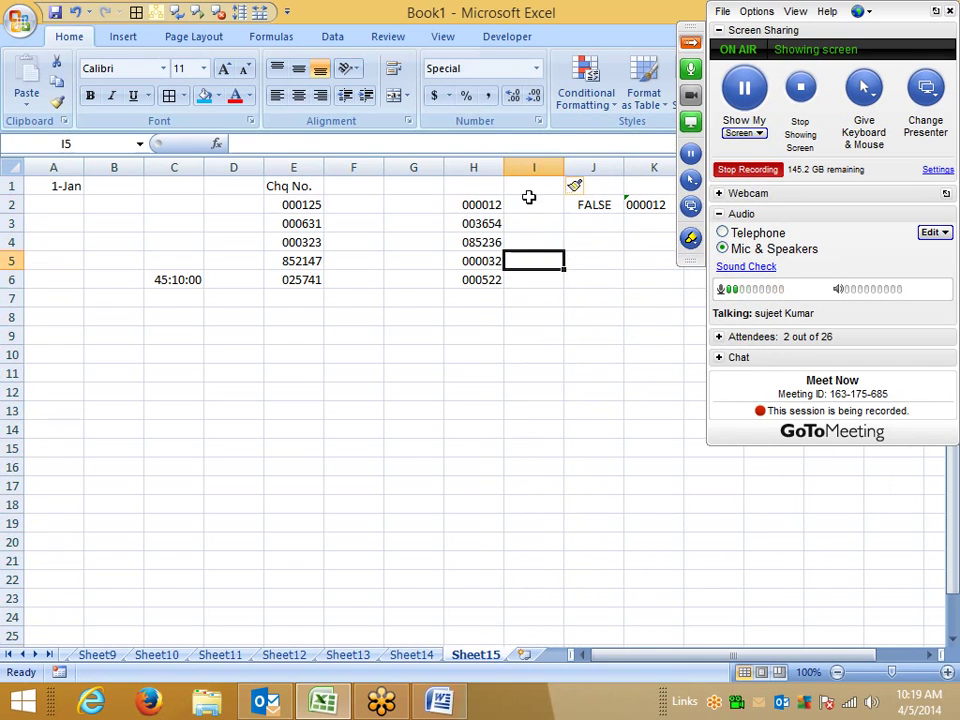
click(529, 200)
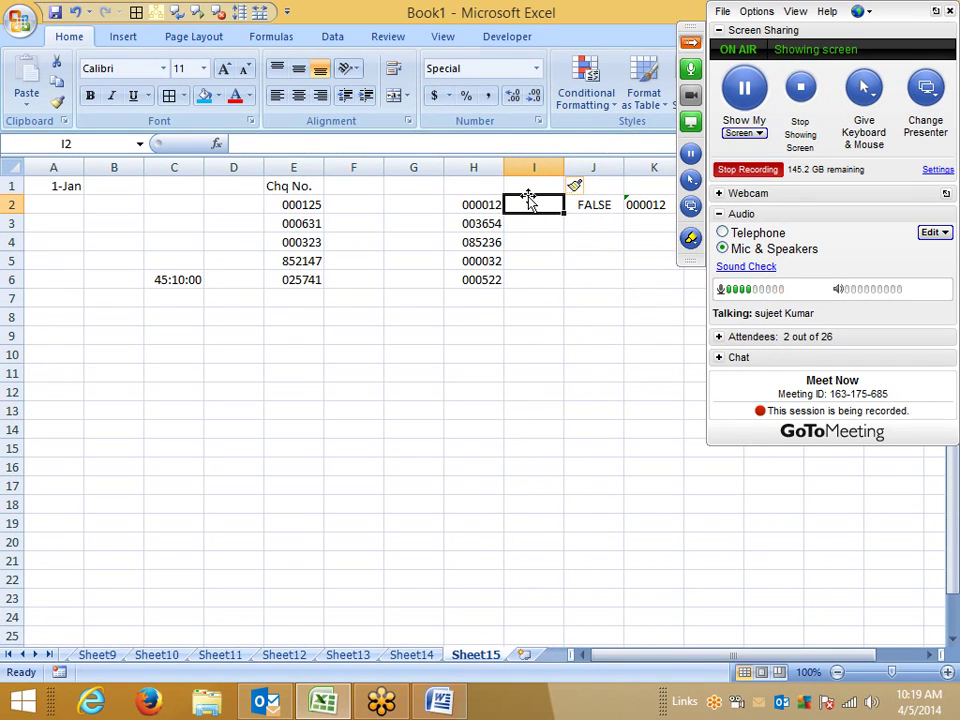
text(=te)
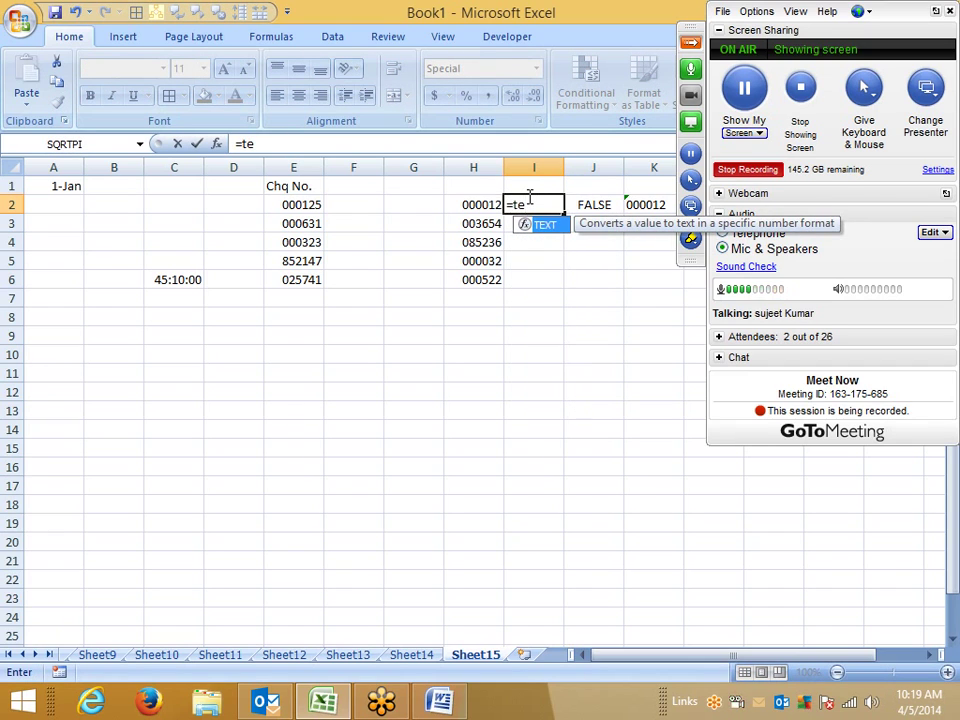
key(Tab)
key(Left)
text(,")
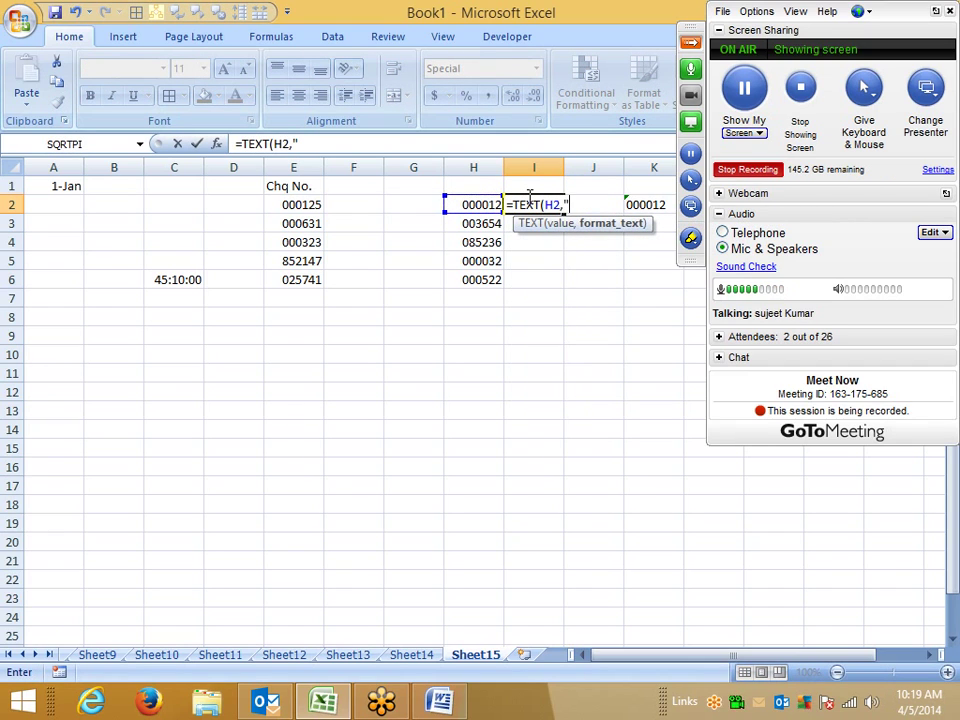
text(000000)
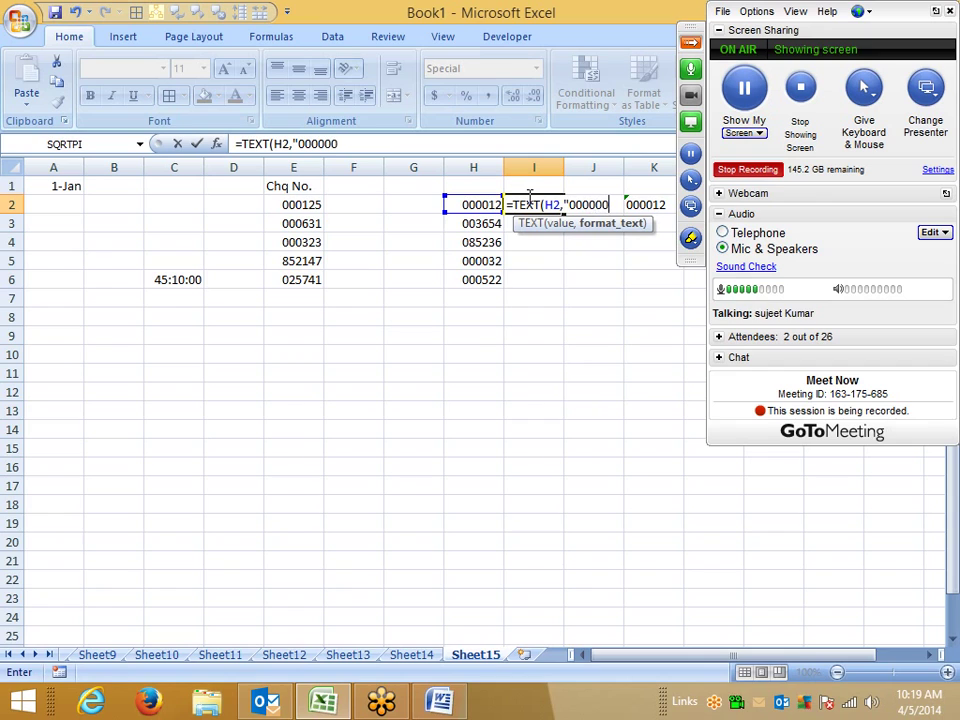
key(Return)
click(529, 202)
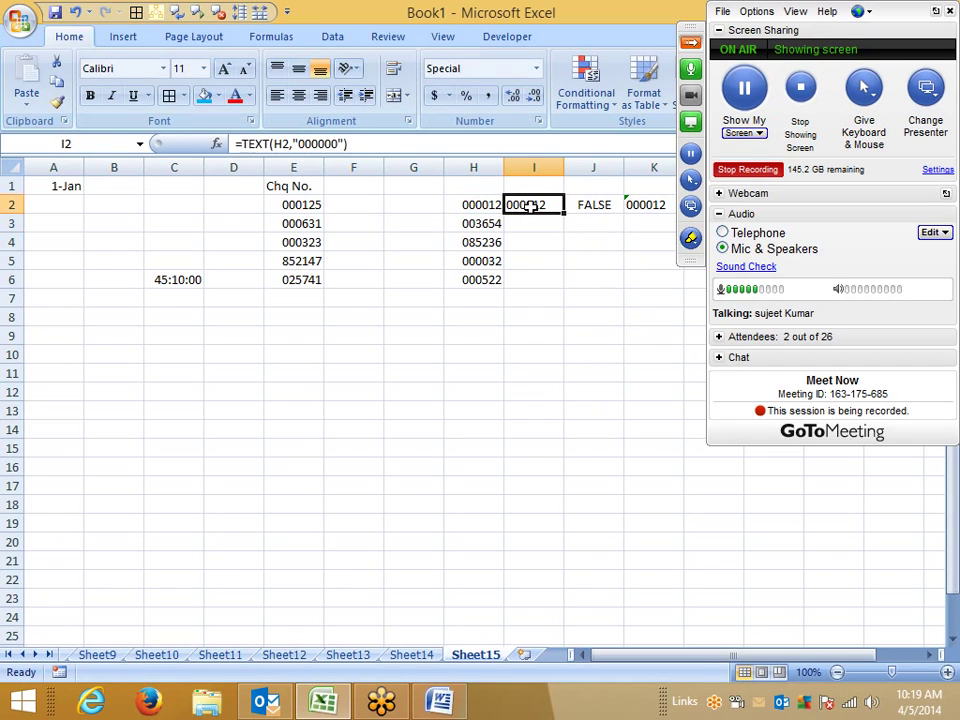
drag(563, 213, 562, 290)
Step: Enter =I2=K2 in J3 to compare the TEXT result with the typed text, returning TRUE
click(587, 224)
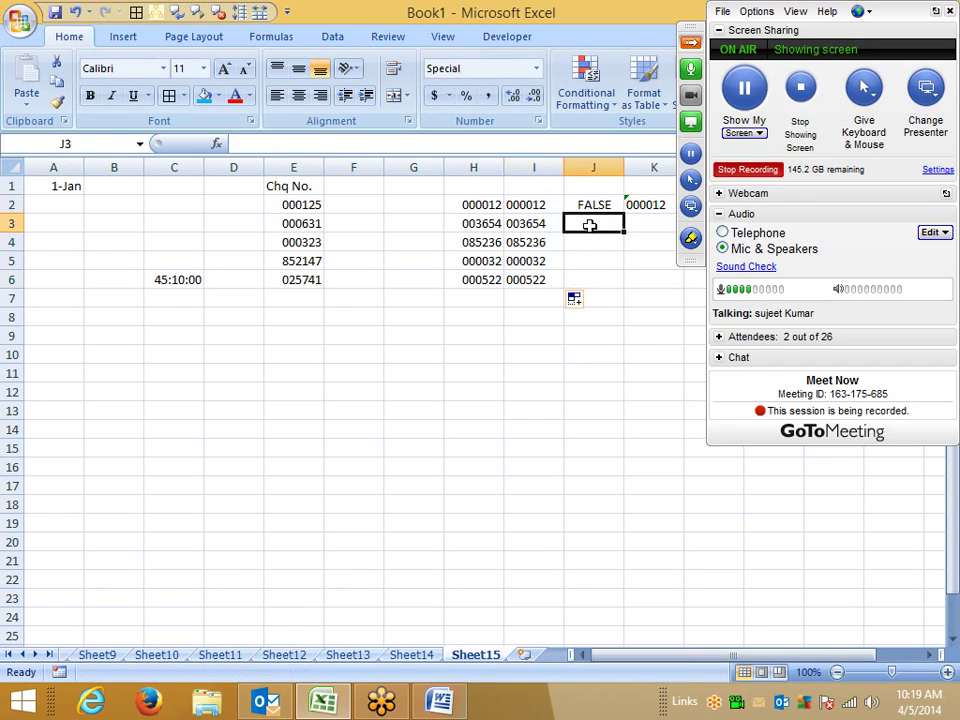
text(=)
key(Up)
key(Left)
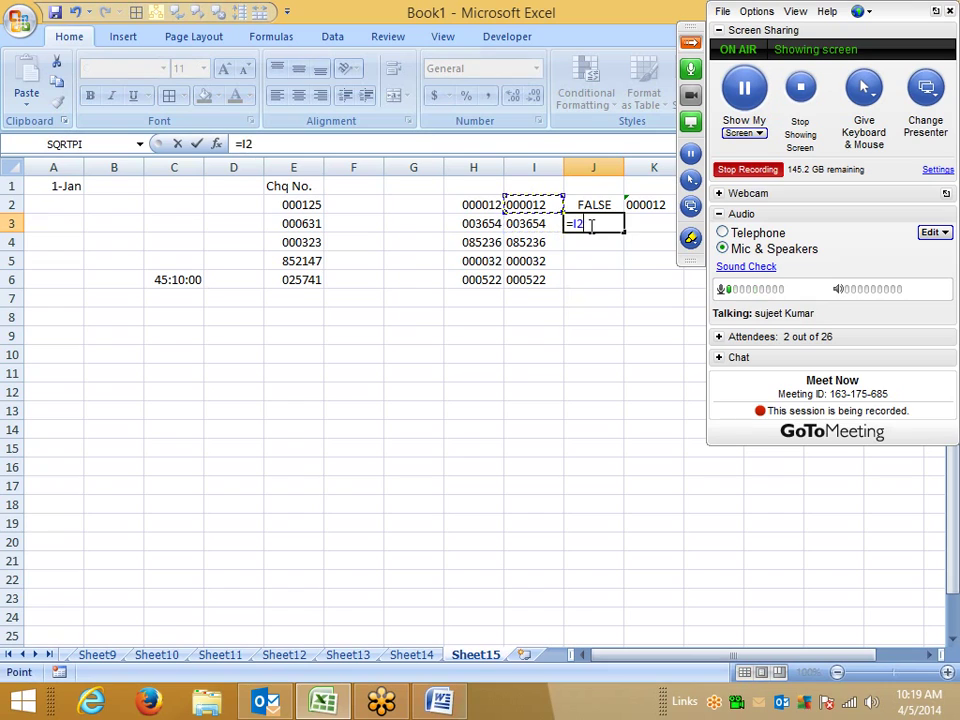
text(=)
key(Right)
key(Up)
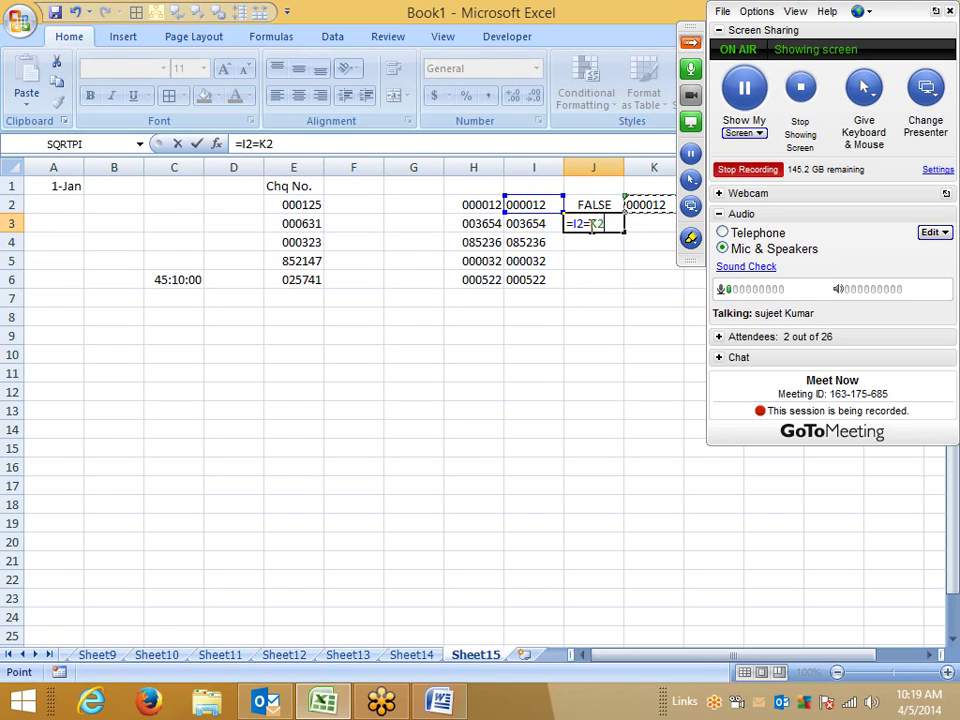
key(Return)
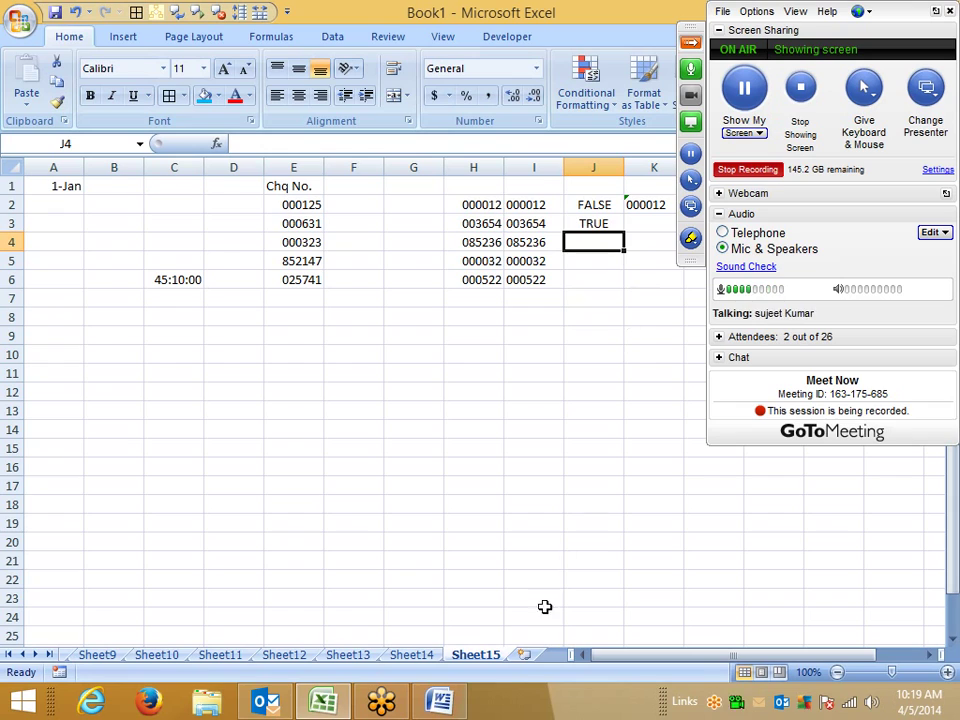
Step: Type the heading Mobile in A11, cancel the started A12 entry, and select A12:A17
click(44, 374)
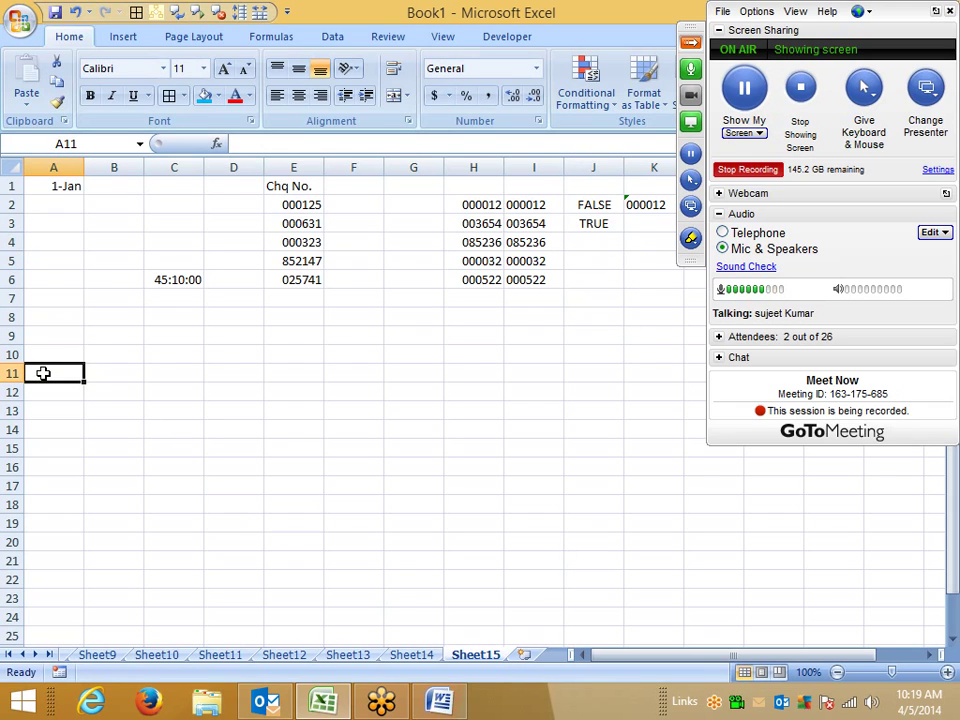
text(Mob)
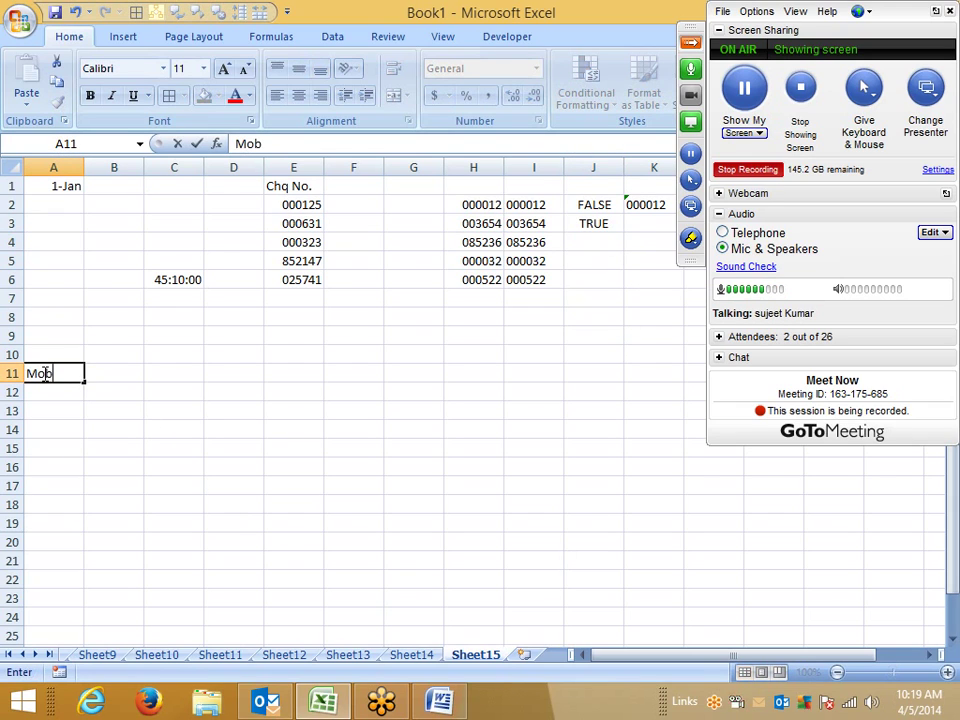
text(ile)
key(Return)
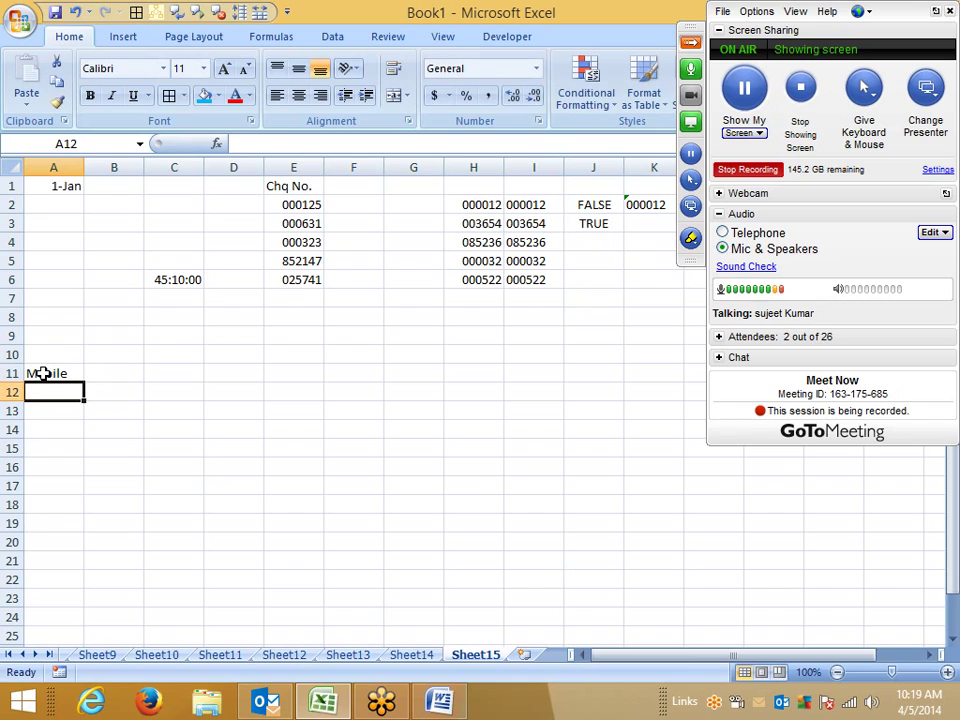
text(8802)
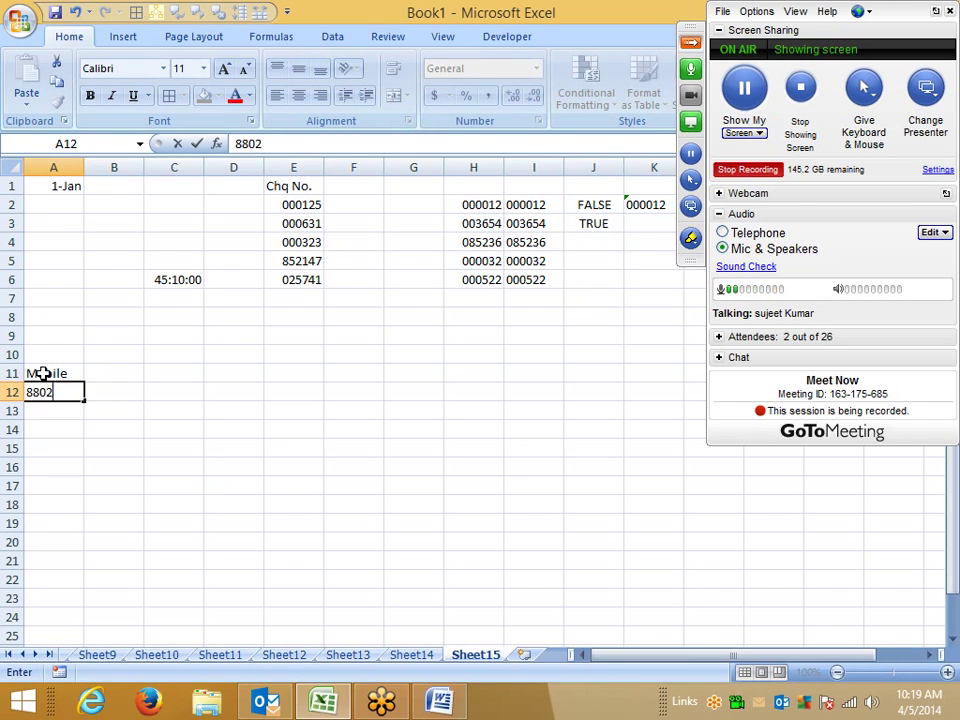
key(Escape)
key(shift+Down)
key(shift+Down)
key(shift+Down)
key(shift+Down)
key(shift+Down)
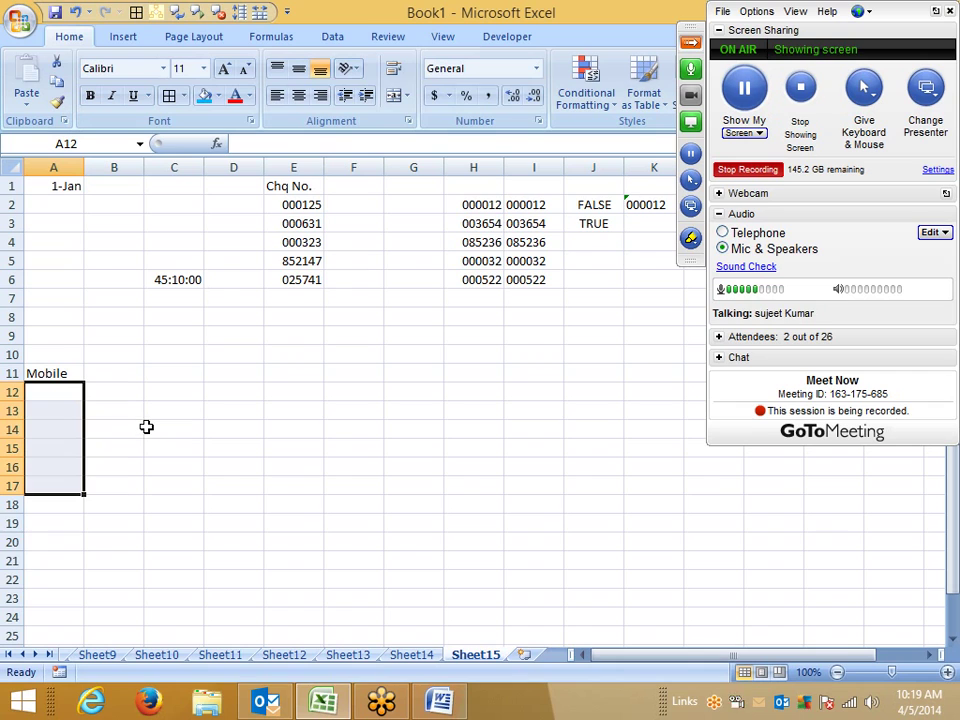
click(538, 121)
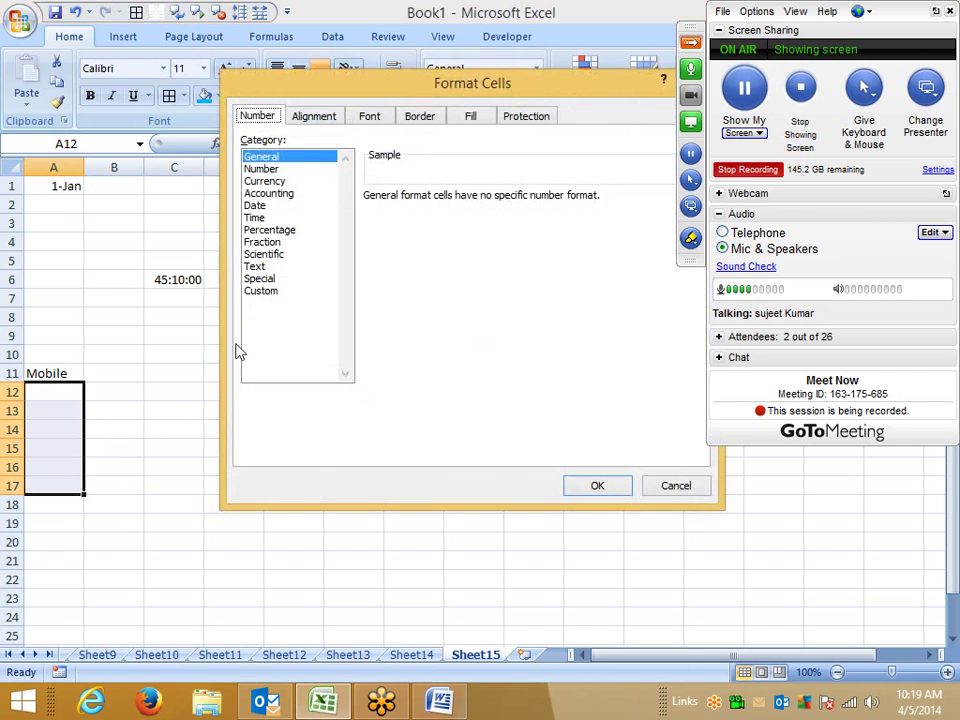
click(265, 290)
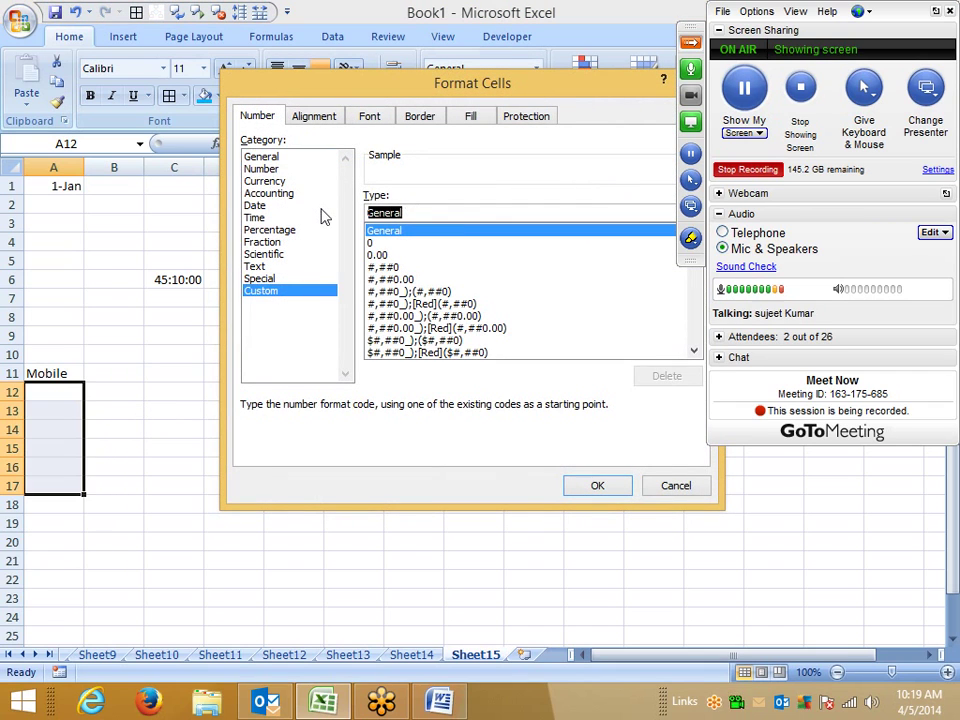
text(+91 )
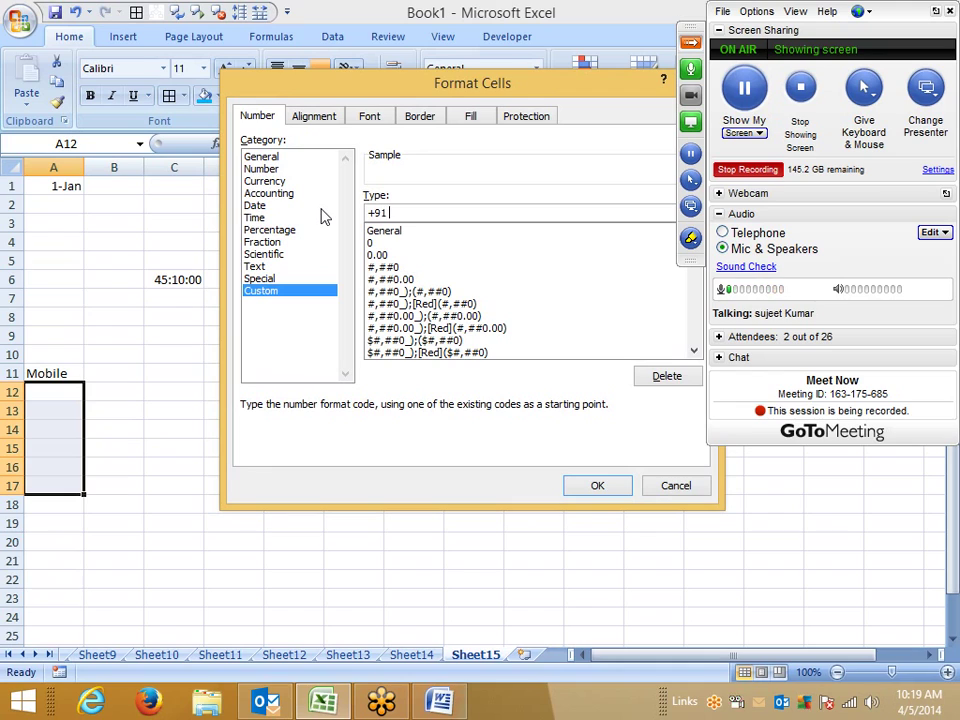
text(000000)
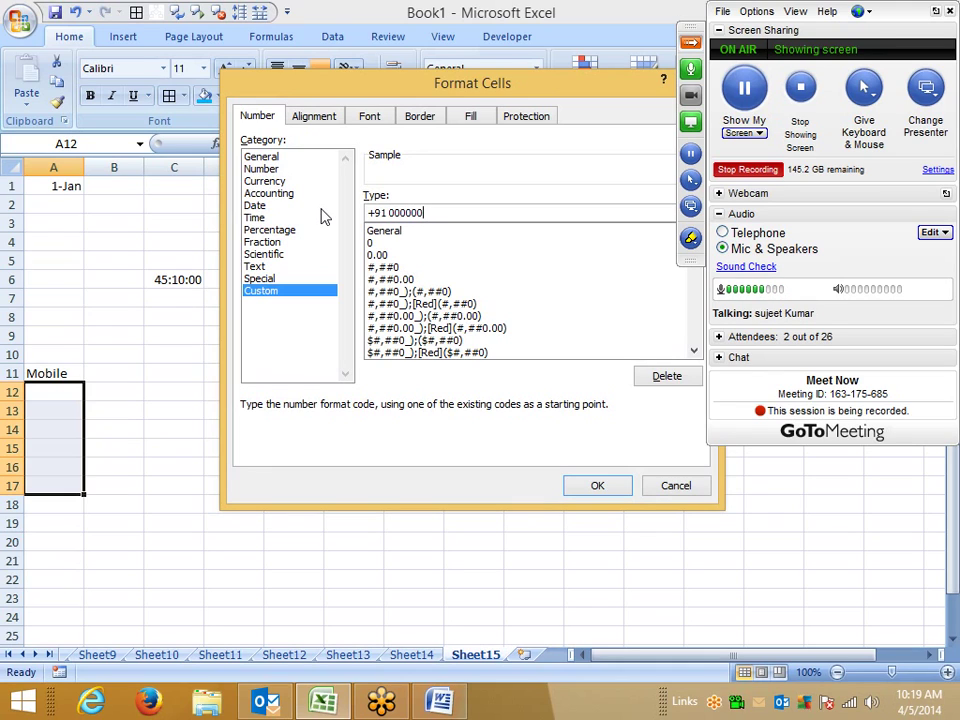
text(0000)
key(Return)
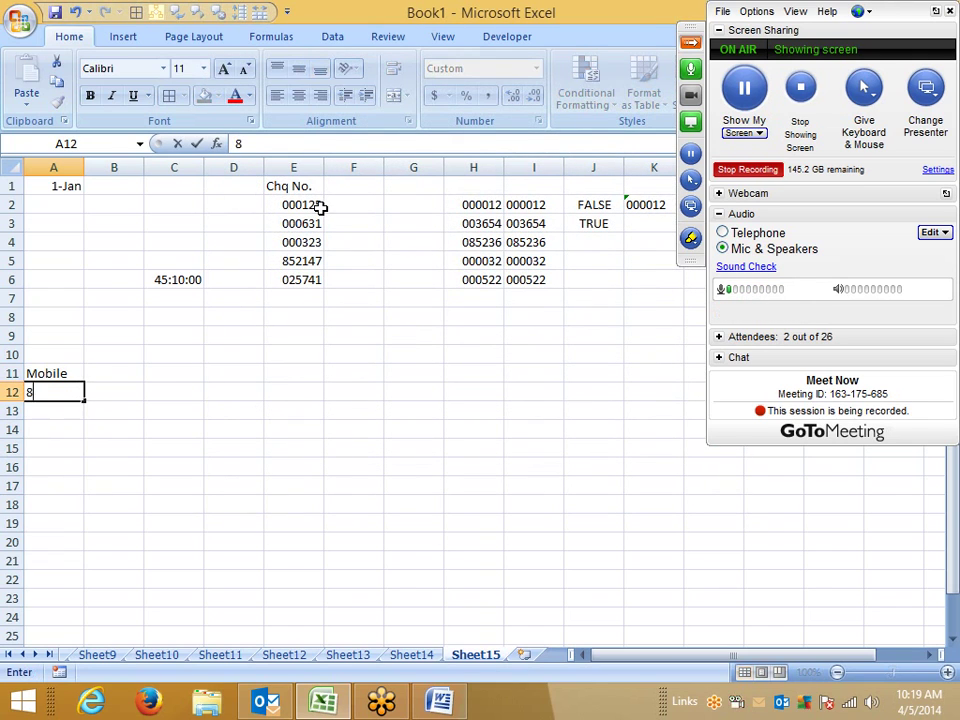
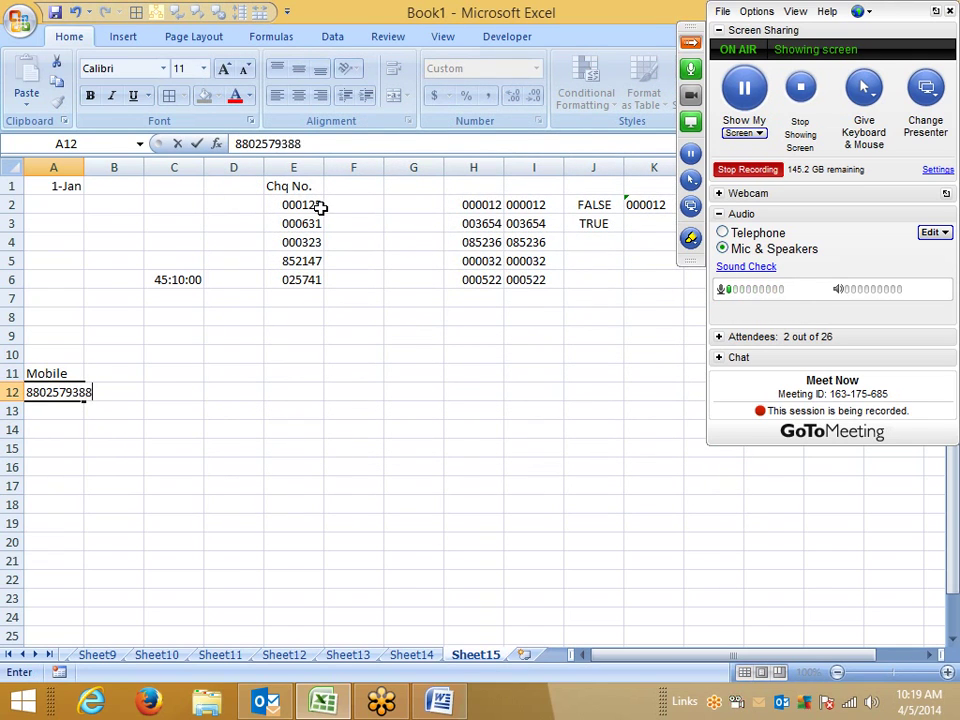
Step: Enter a ten-digit mobile number in A12 so it displays with the +91 prefix
key(Return)
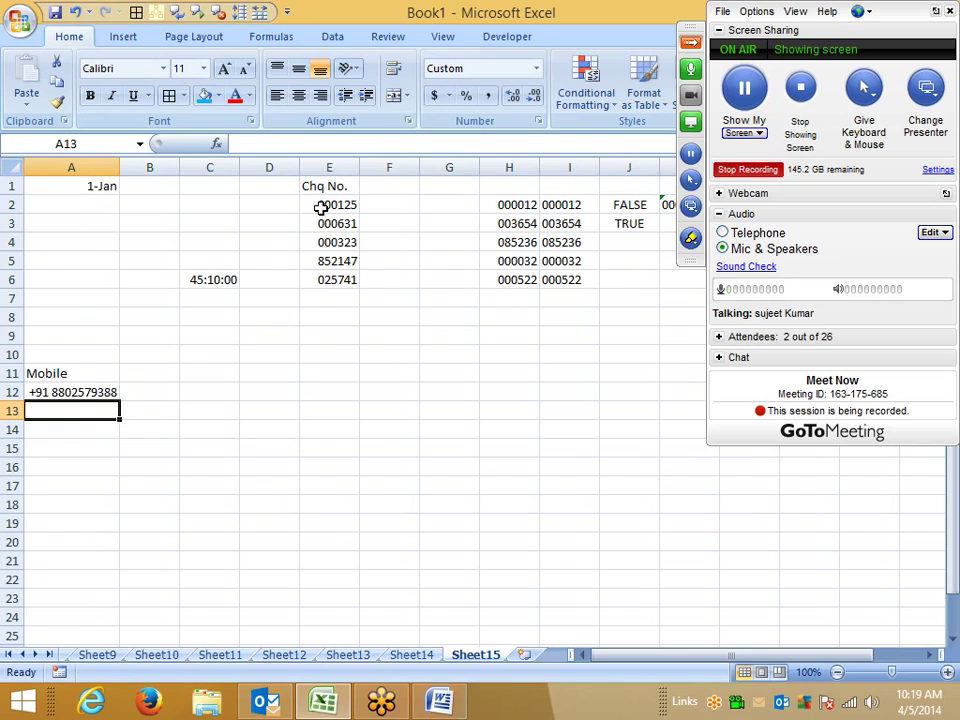
key(Up)
key(Right)
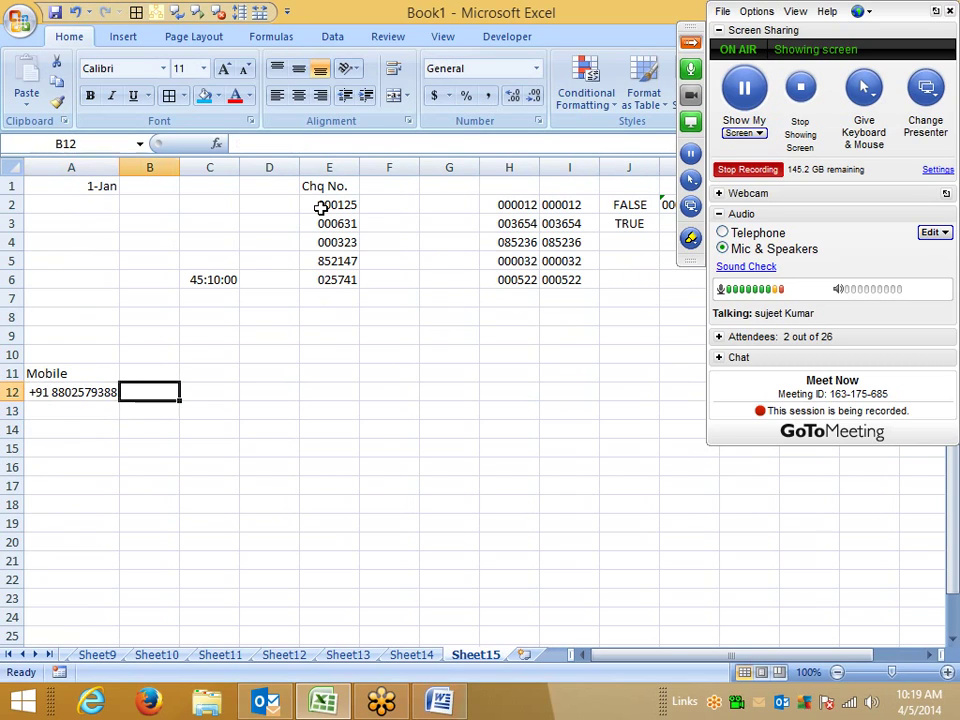
key(Up)
text(Tel)
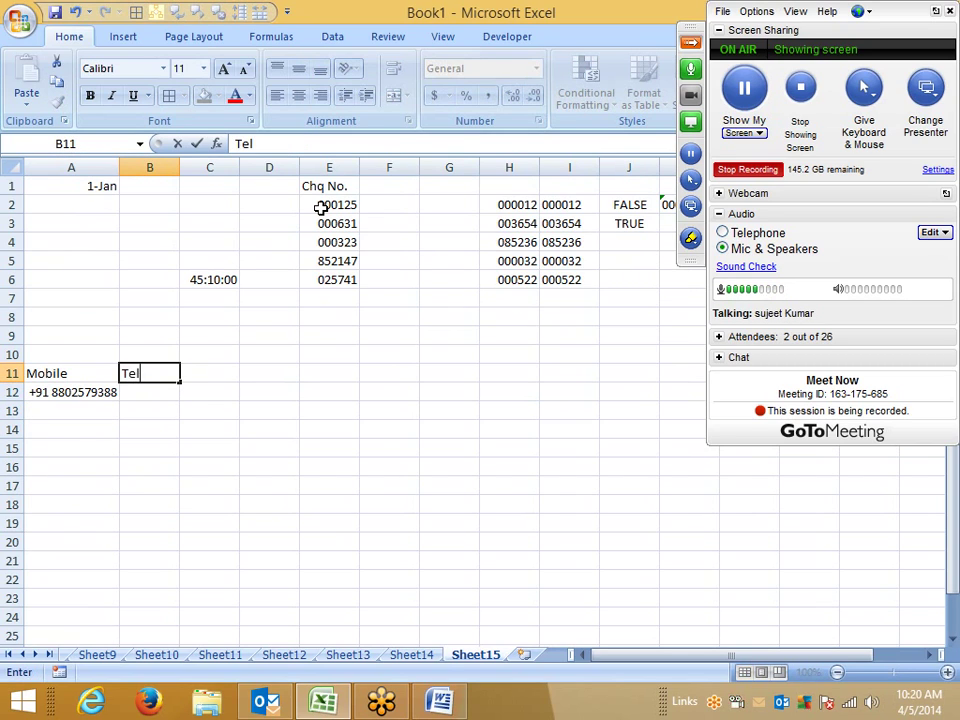
key(Return)
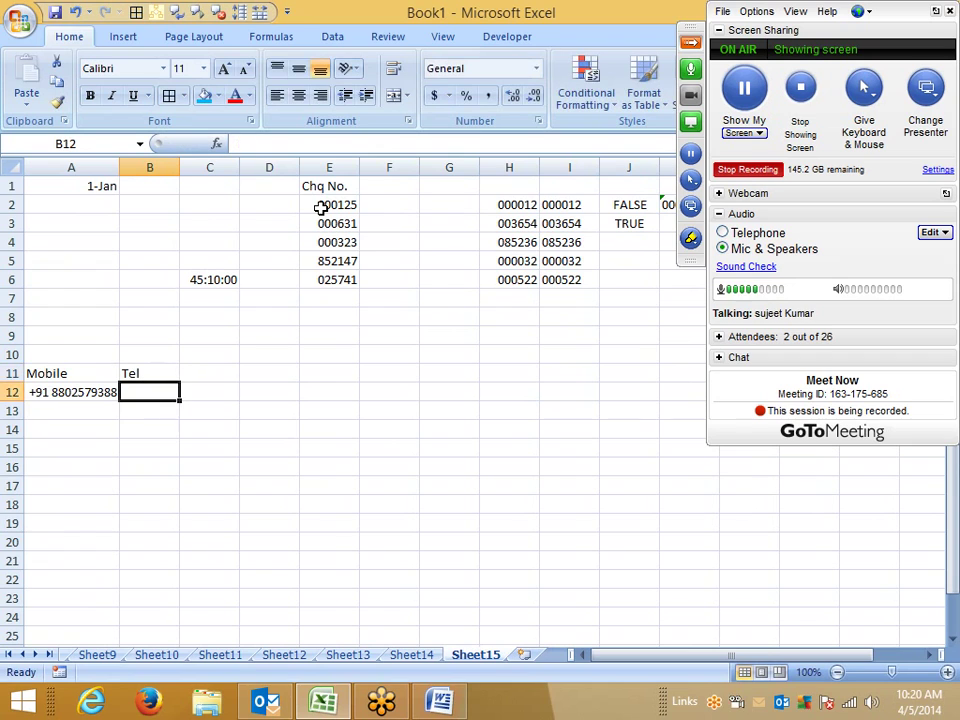
key(shift+Down)
key(shift+Down)
key(shift+Down)
key(shift+Down)
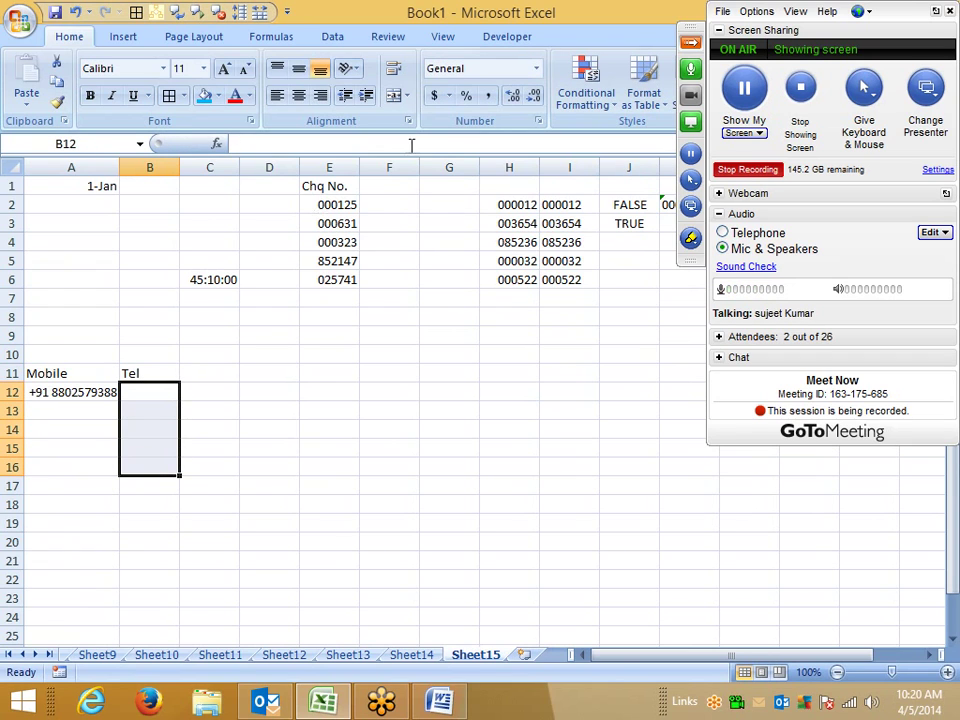
click(539, 121)
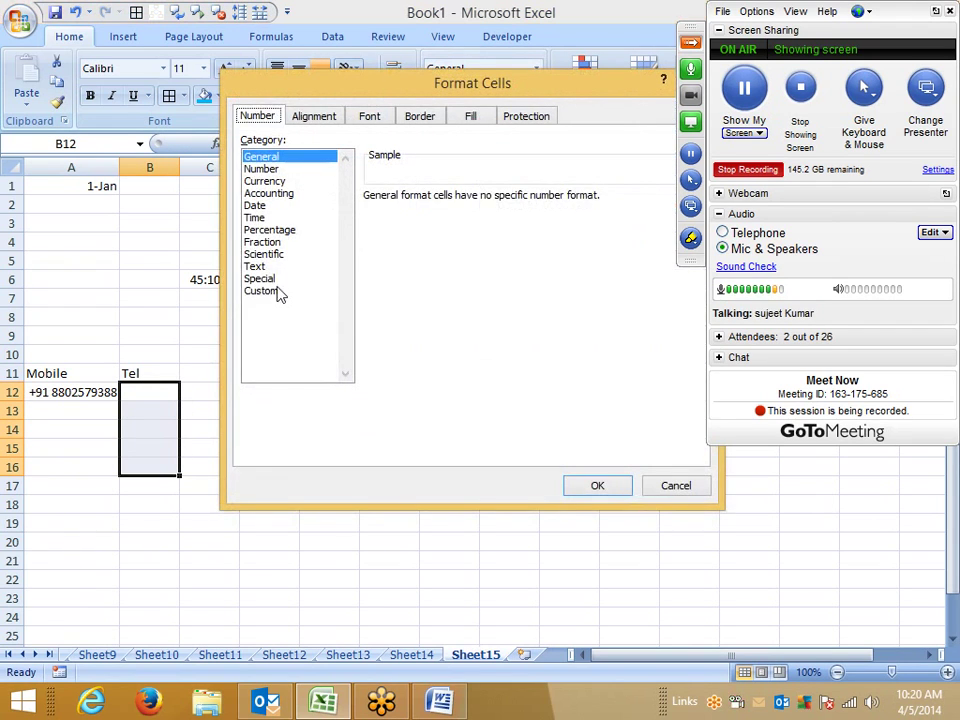
click(262, 290)
double_click(407, 215)
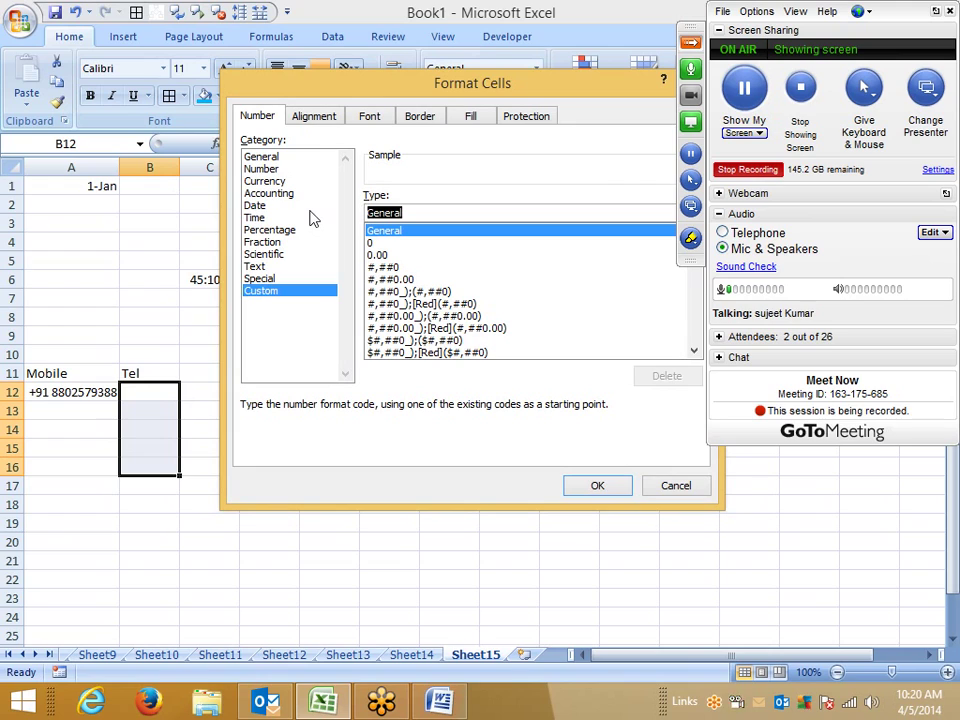
text(+91)
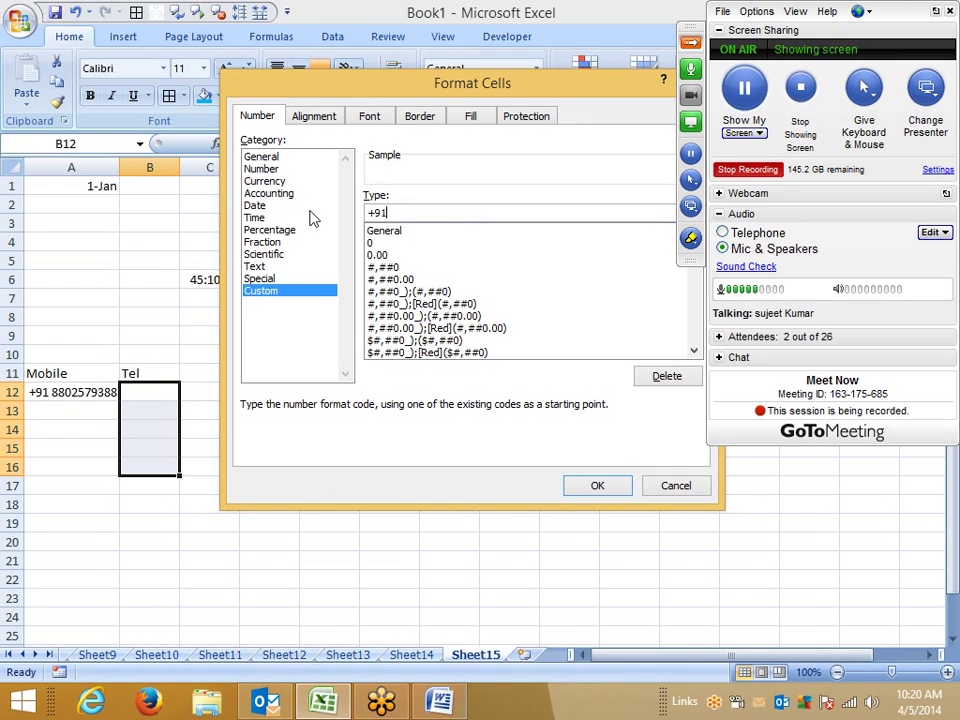
text( 011 000)
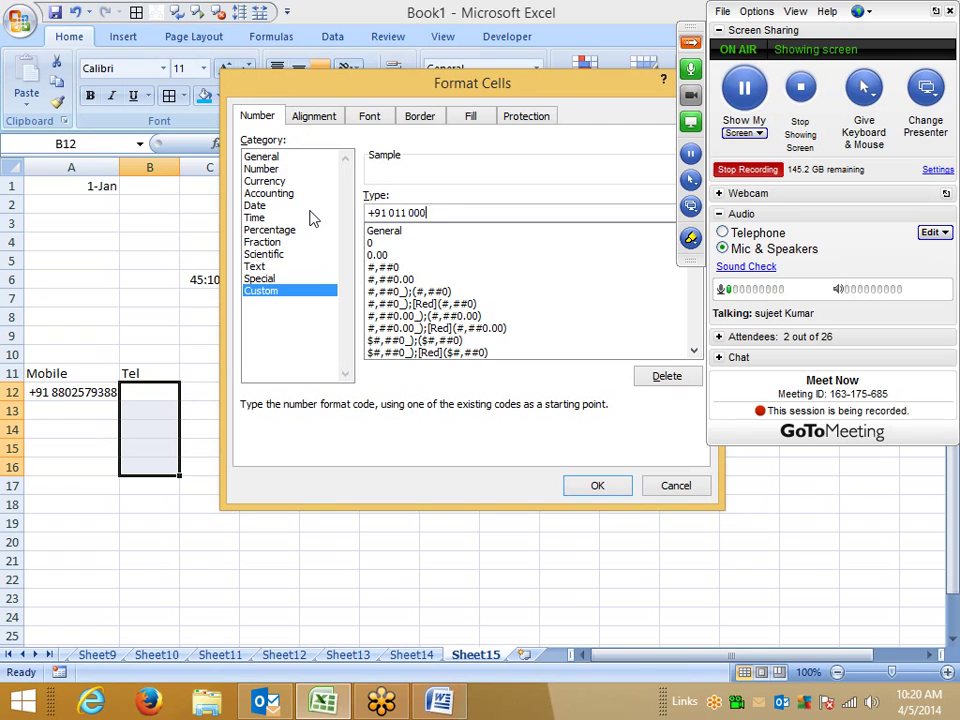
text(00000)
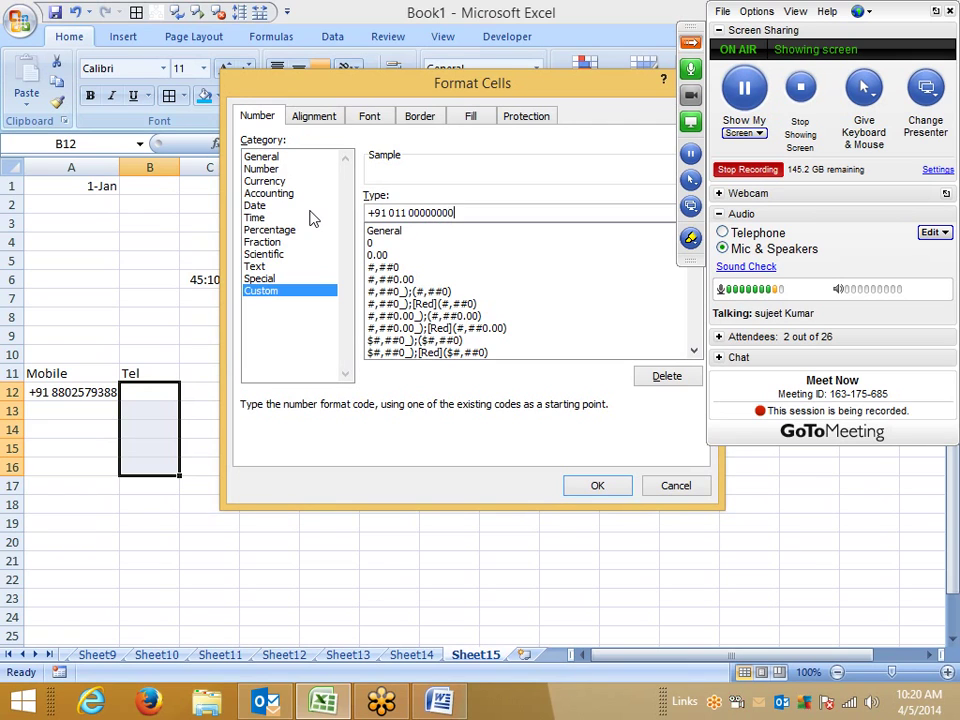
key(Return)
key(Up)
Step: Enter an eight-digit landline number in B12 so it shows with the +91 011 prefix
key(Down)
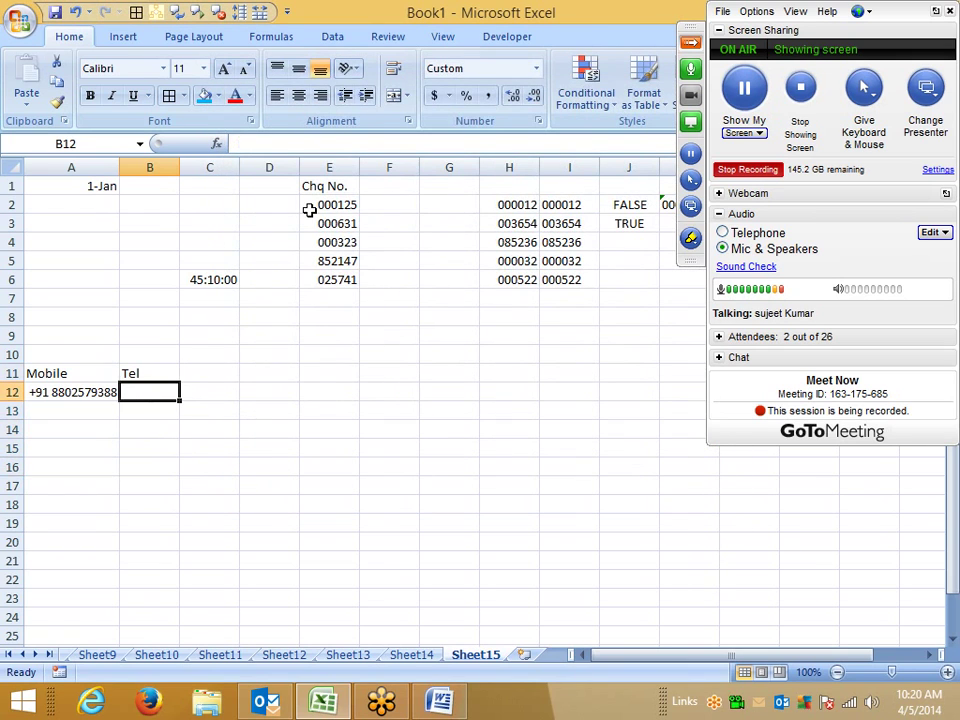
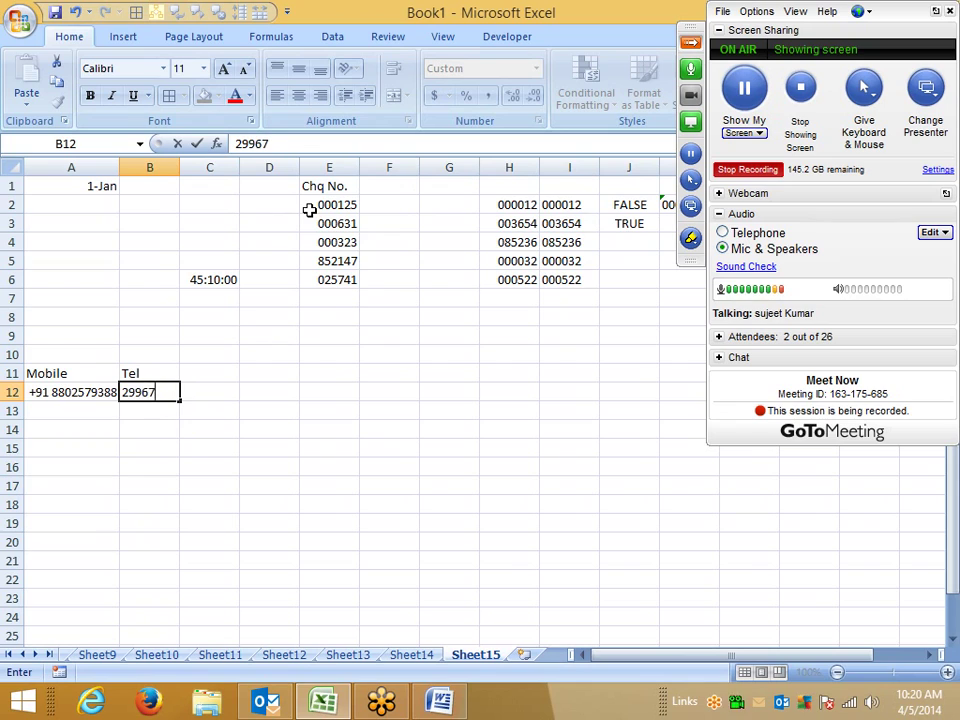
key(Return)
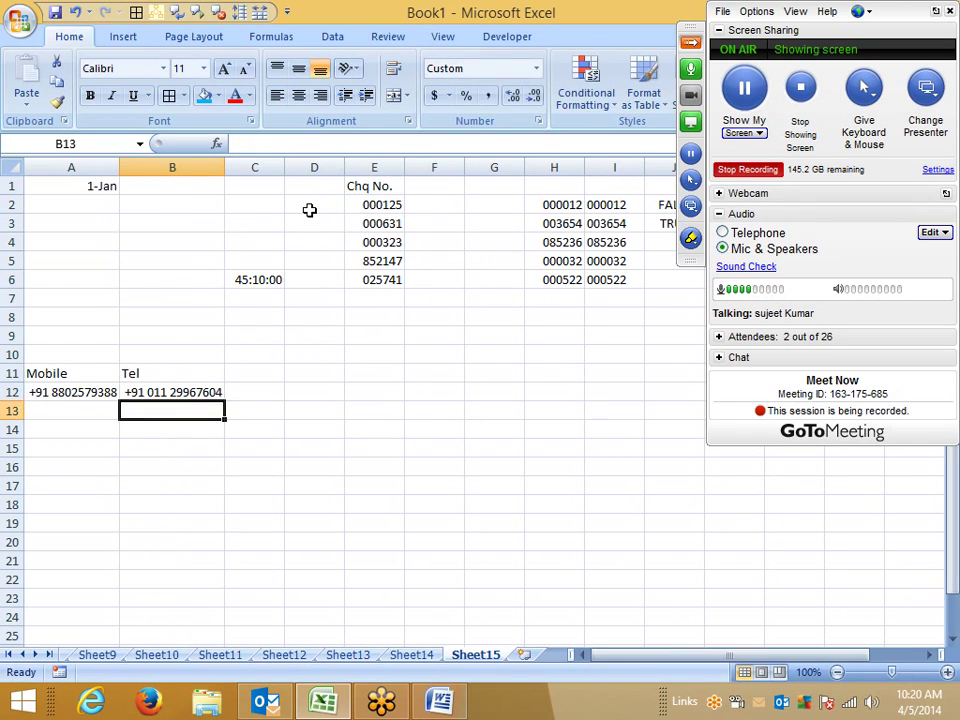